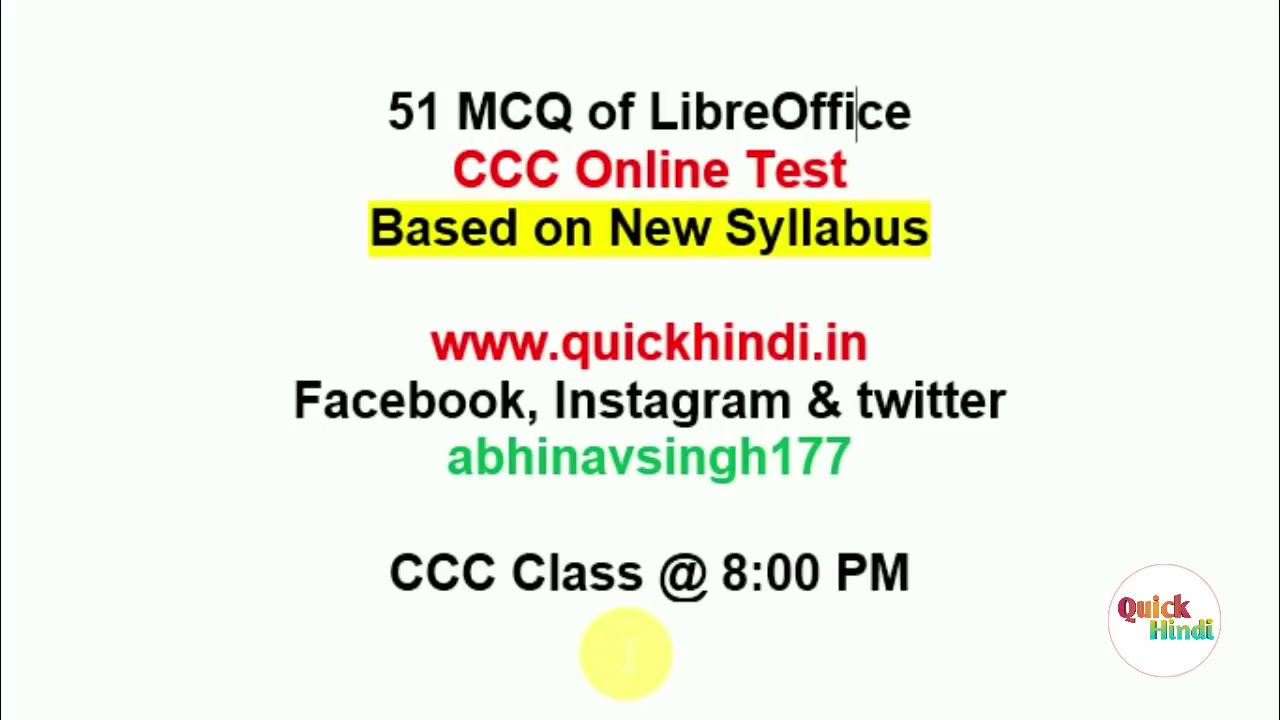
Scroll to question 1 and highlight the 97 and 7 in =ceiling(97,7).
scroll(625, 655, "down", 3)
scroll(625, 655, "down", 5)
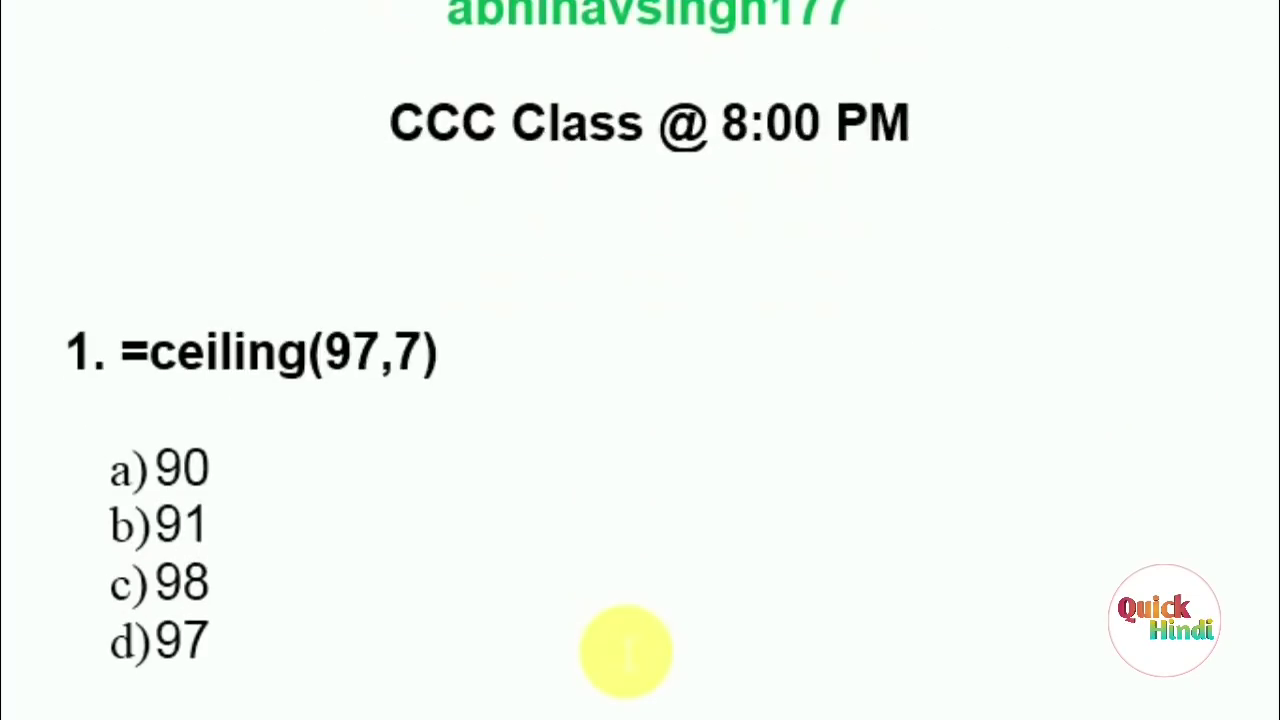
scroll(625, 655, "down", 3)
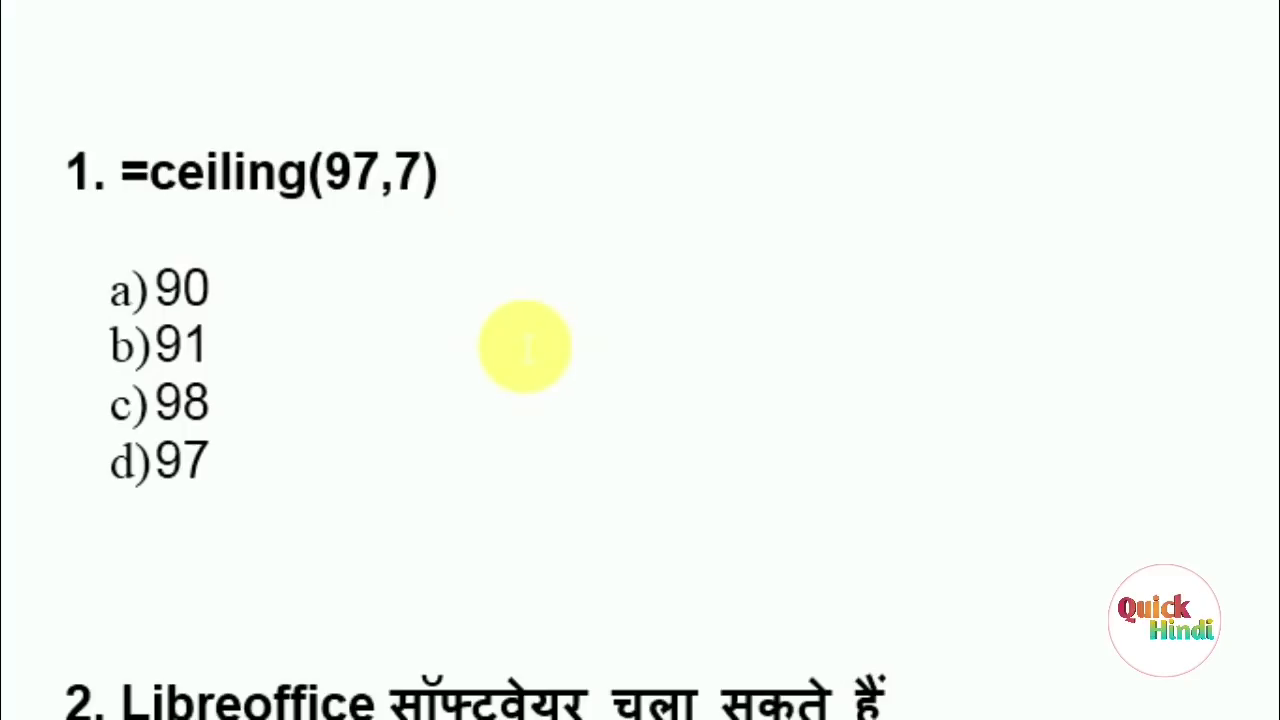
scroll(476, 435, "up", 1)
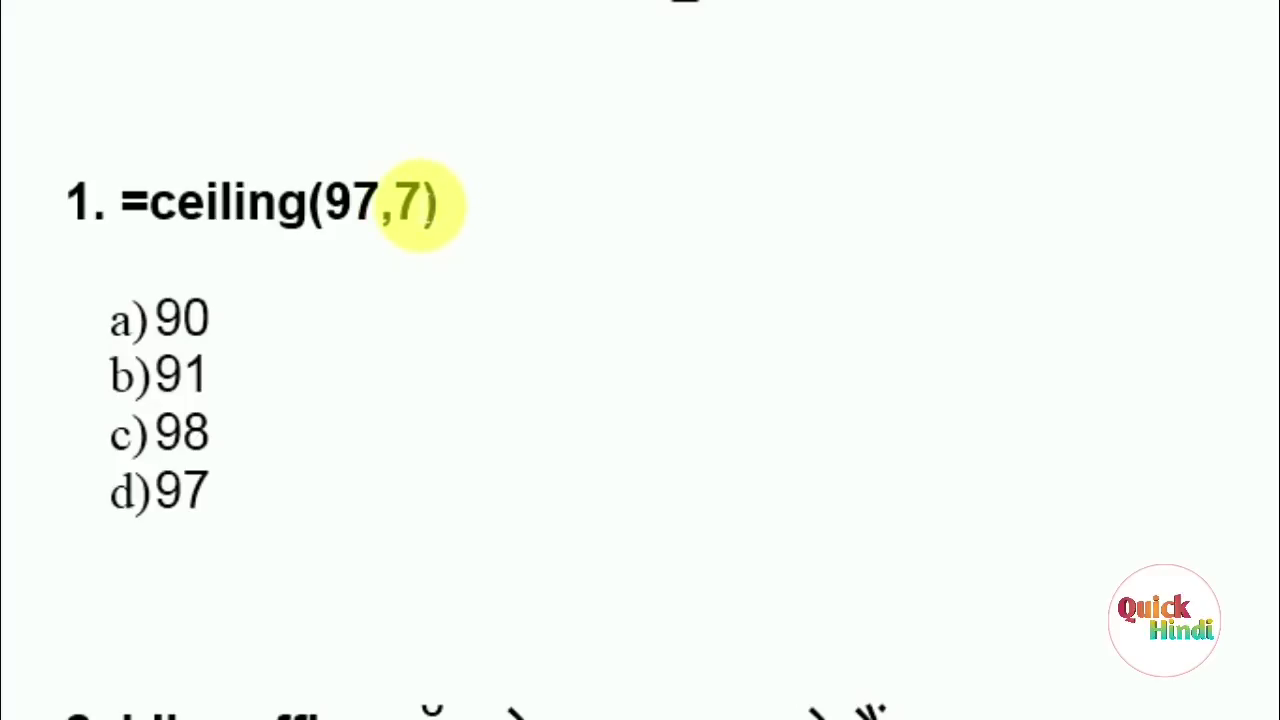
left_click_drag(325, 203, 378, 205)
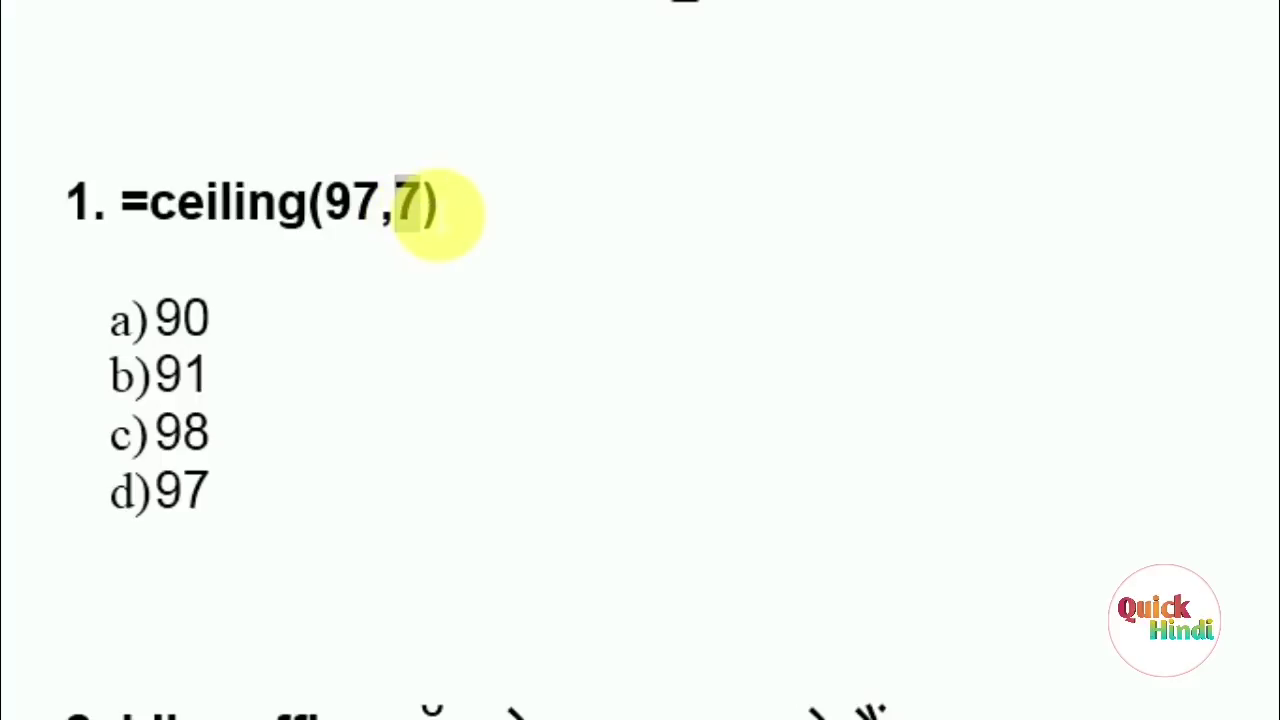
left_click_drag(415, 213, 443, 234)
left_click(443, 240)
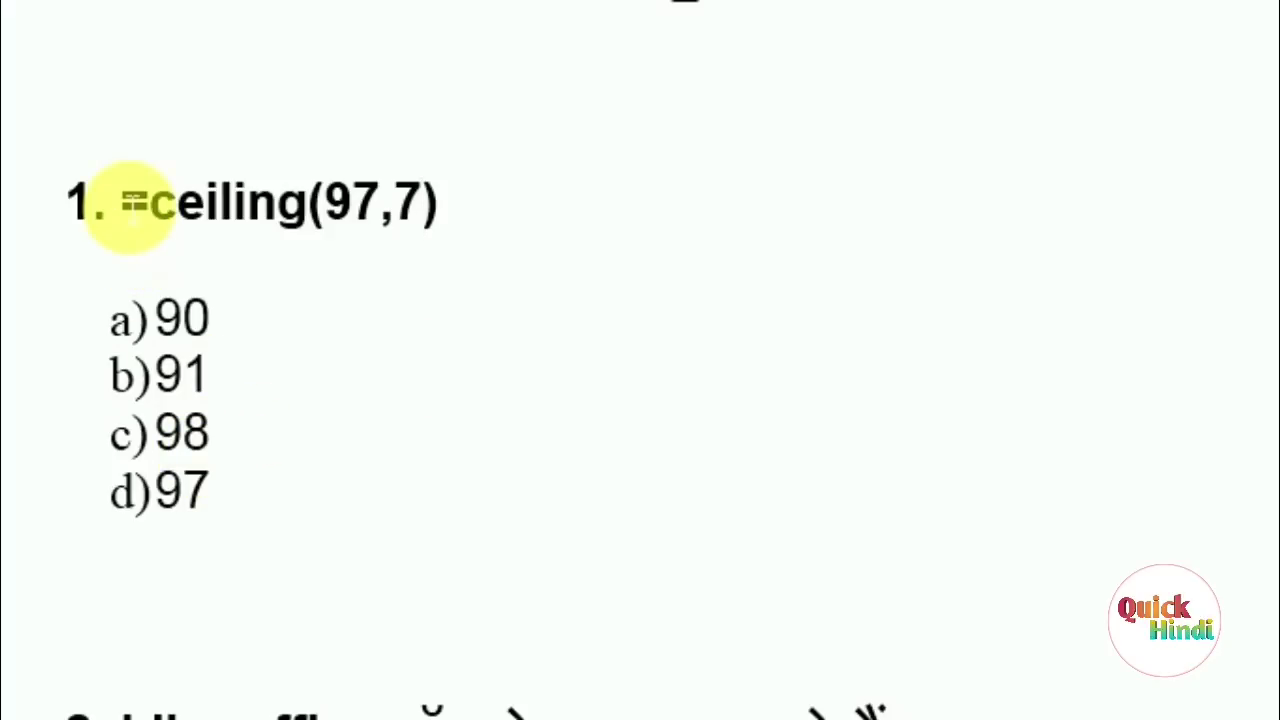
Colour option c) 98 red, then select the =ceiling(97,7) formula text.
double_click(175, 432)
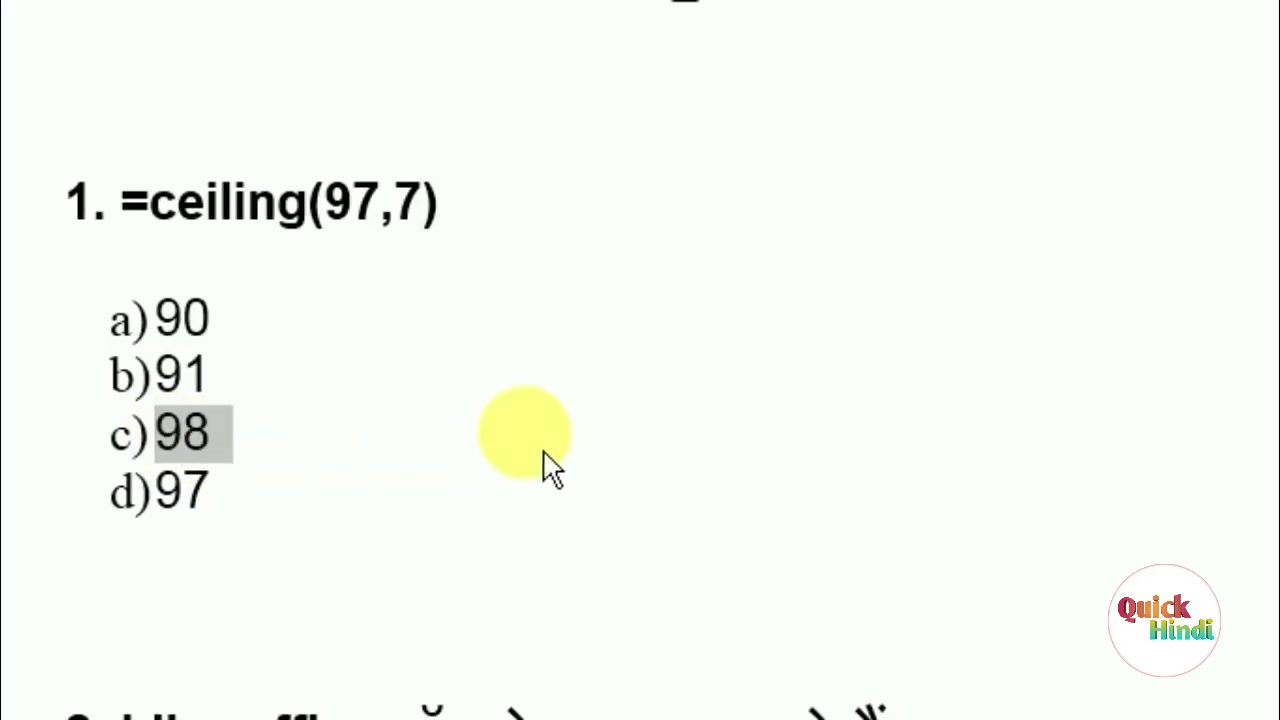
left_click(525, 650)
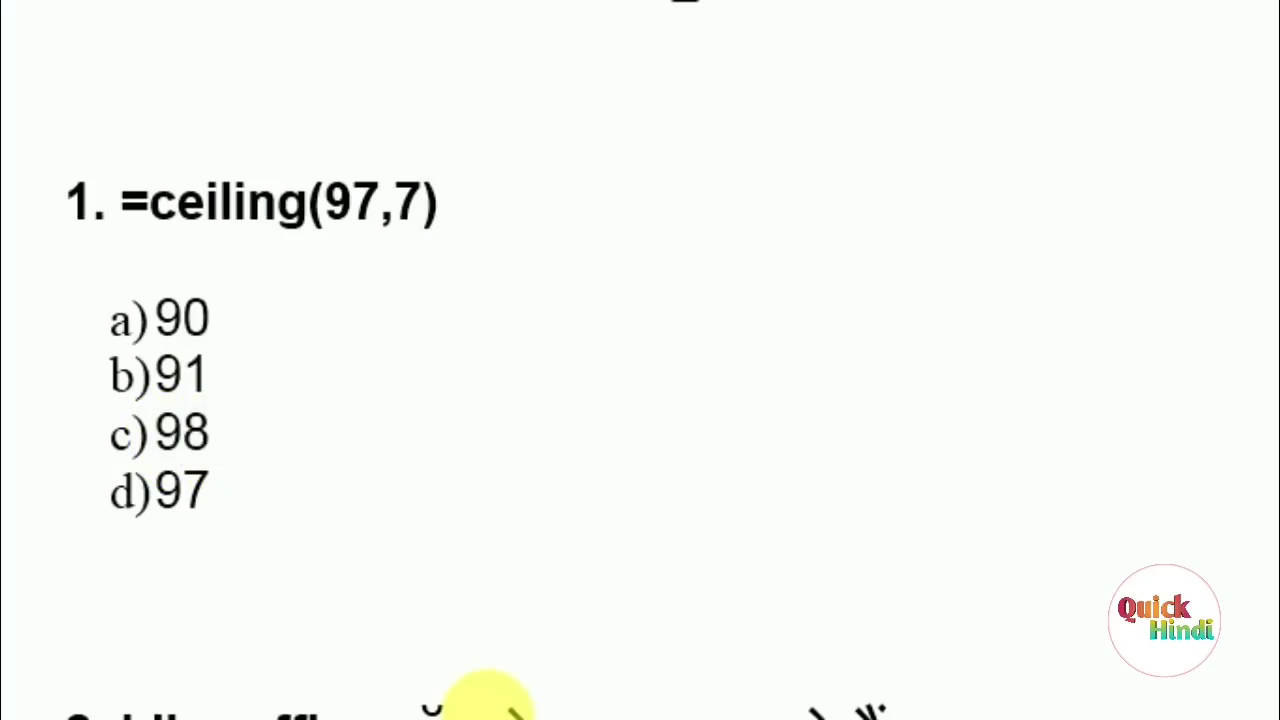
left_click(380, 506)
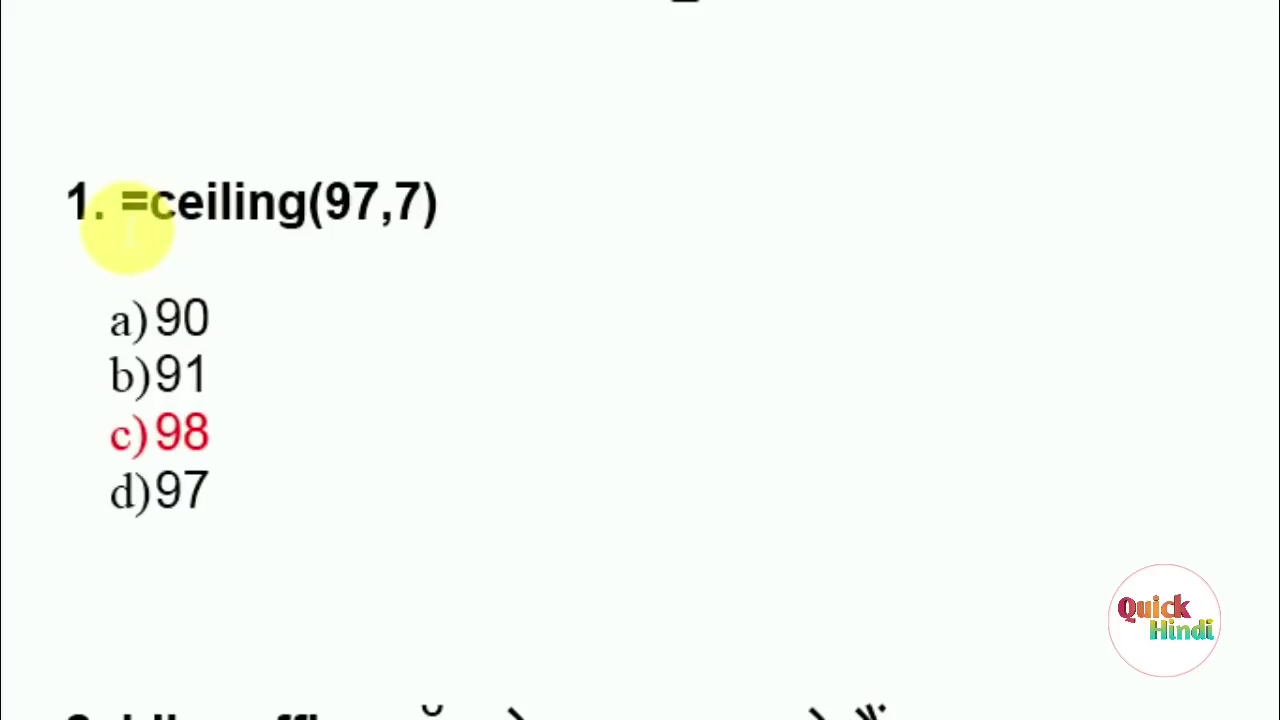
left_click(128, 218)
left_click_drag(128, 218, 505, 220)
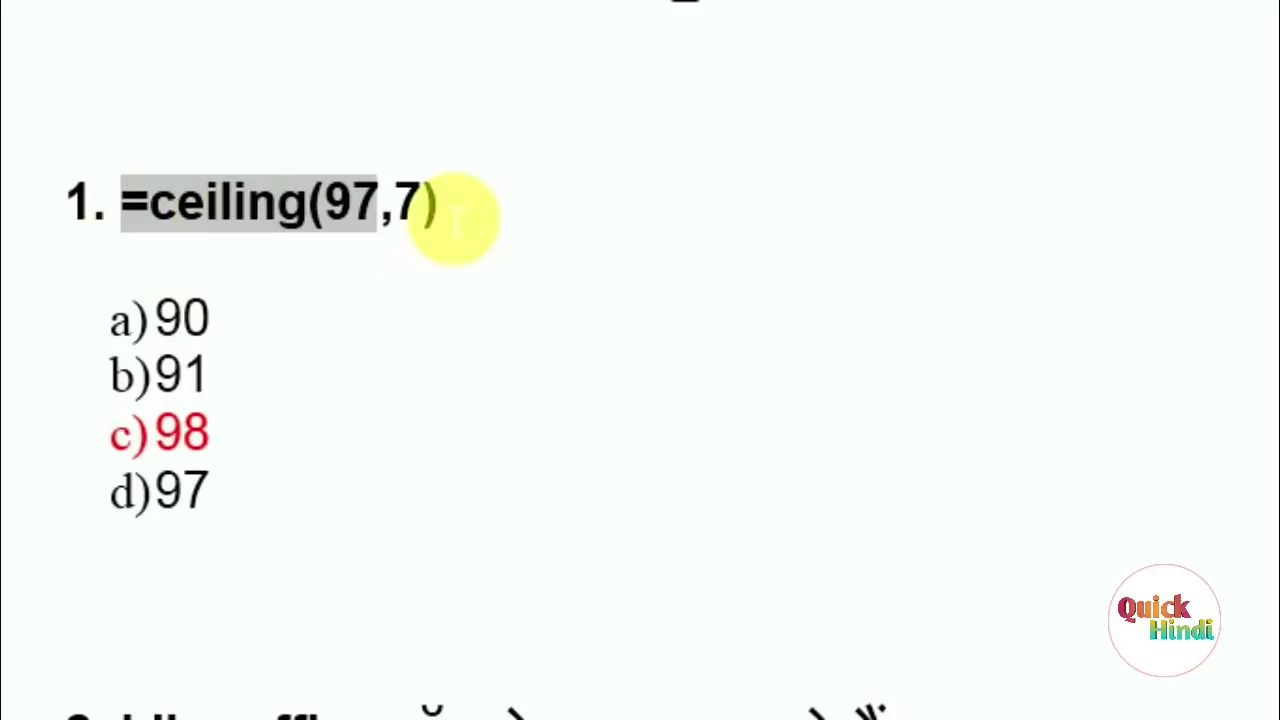
left_click(526, 240)
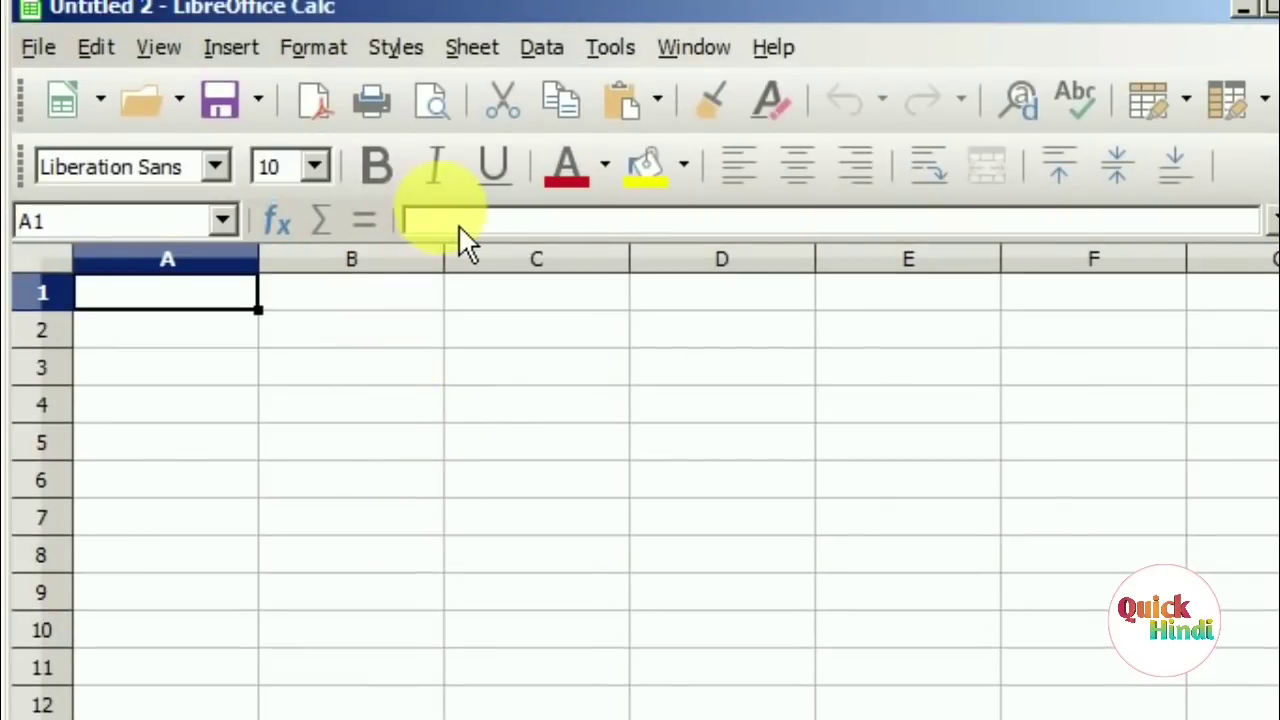
Enter =ceiling(97,7) in cell A1 and check it returns 98.
left_click(461, 226)
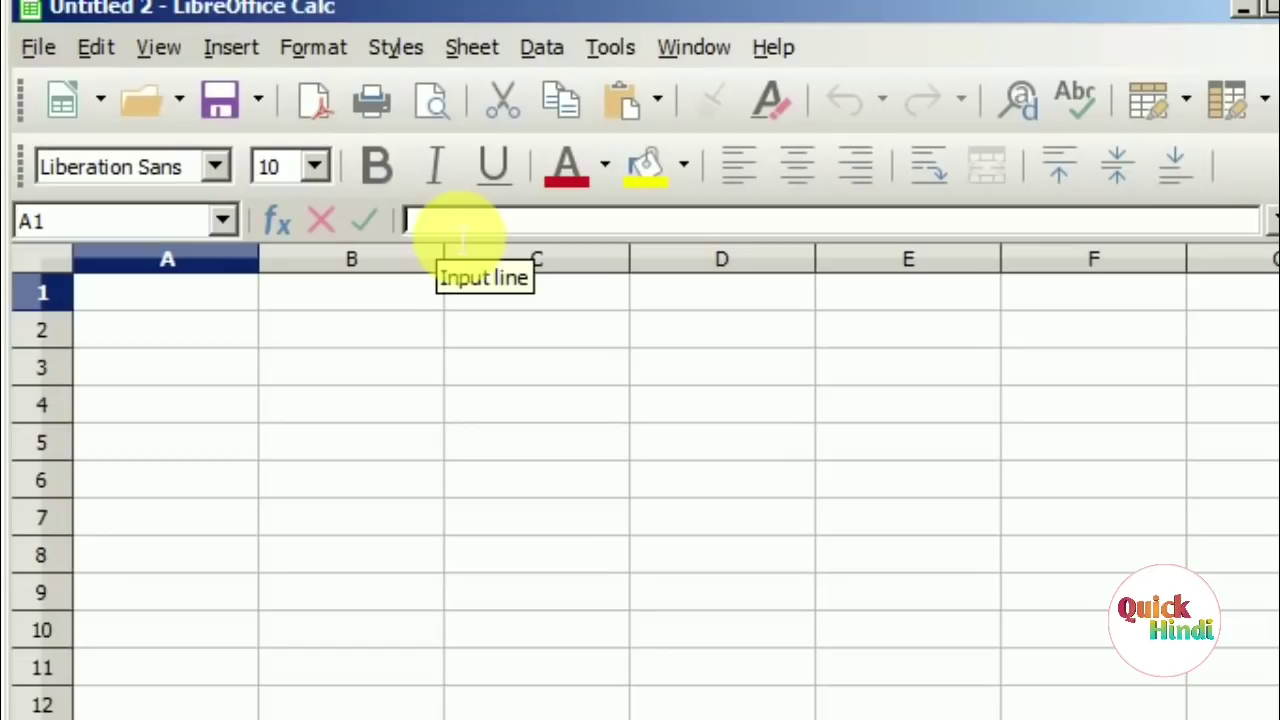
type("=ceiling(97,7)")
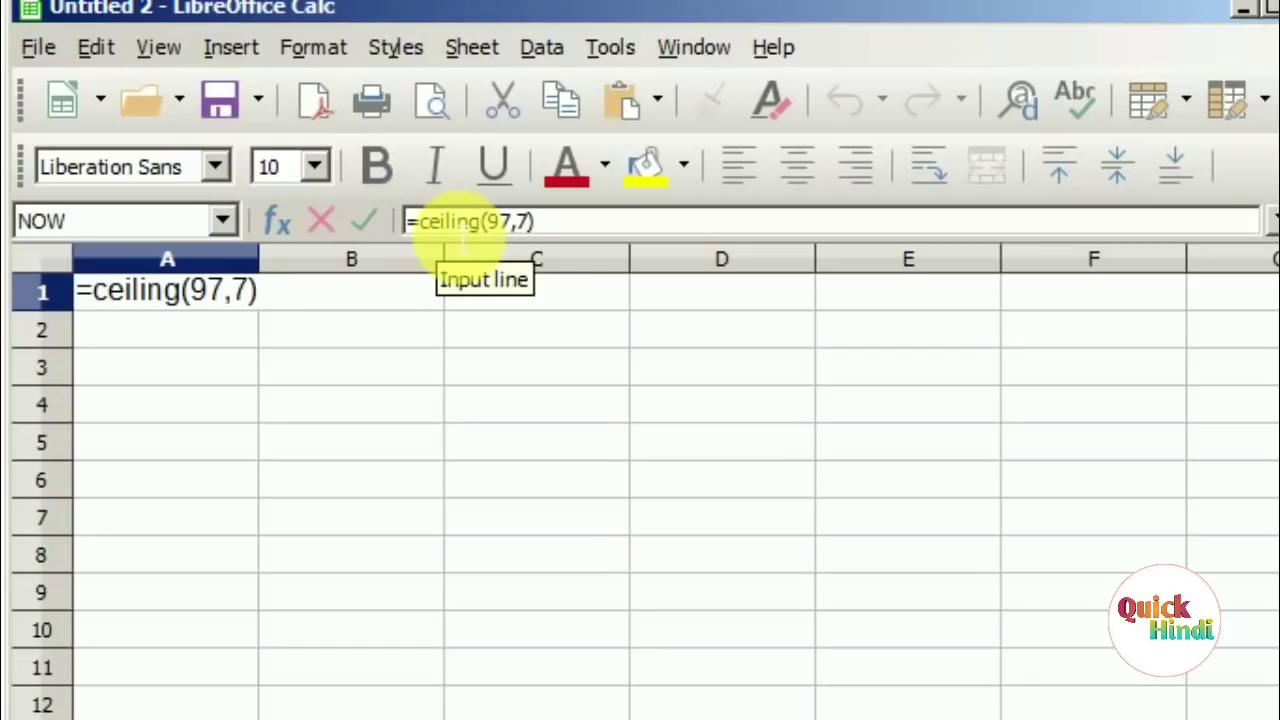
key("Return")
left_click(247, 305)
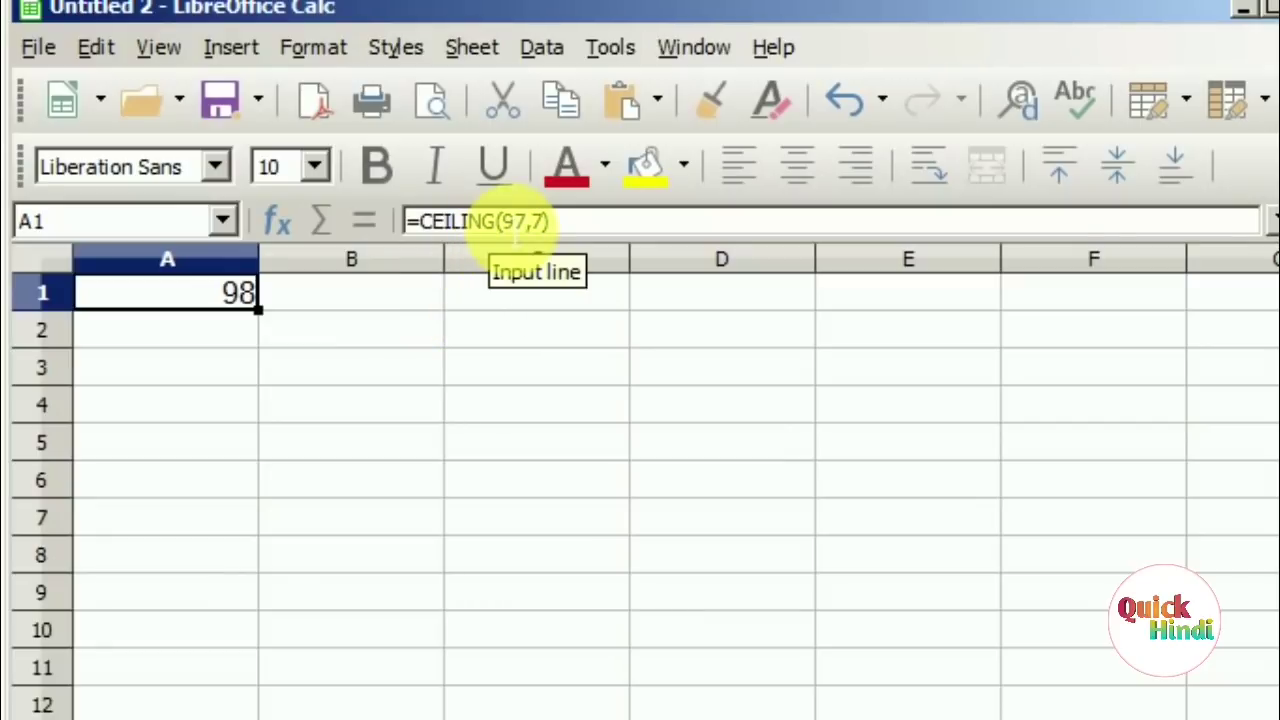
Edit A1's formula to =floor(97,7), which returns 91.
left_click(513, 222)
key("BackSpace")
key("BackSpace")
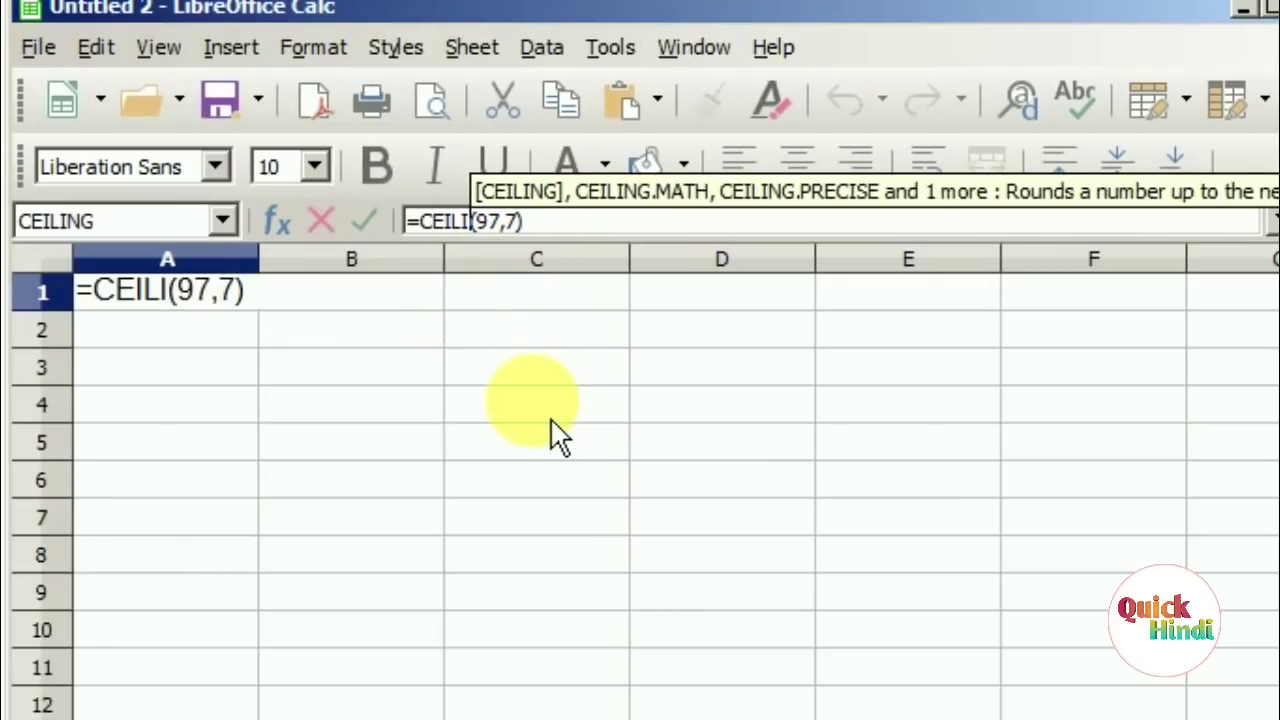
key("BackSpace")
key("BackSpace")
key("BackSpace")
key("BackSpace")
key("BackSpace")
type("f")
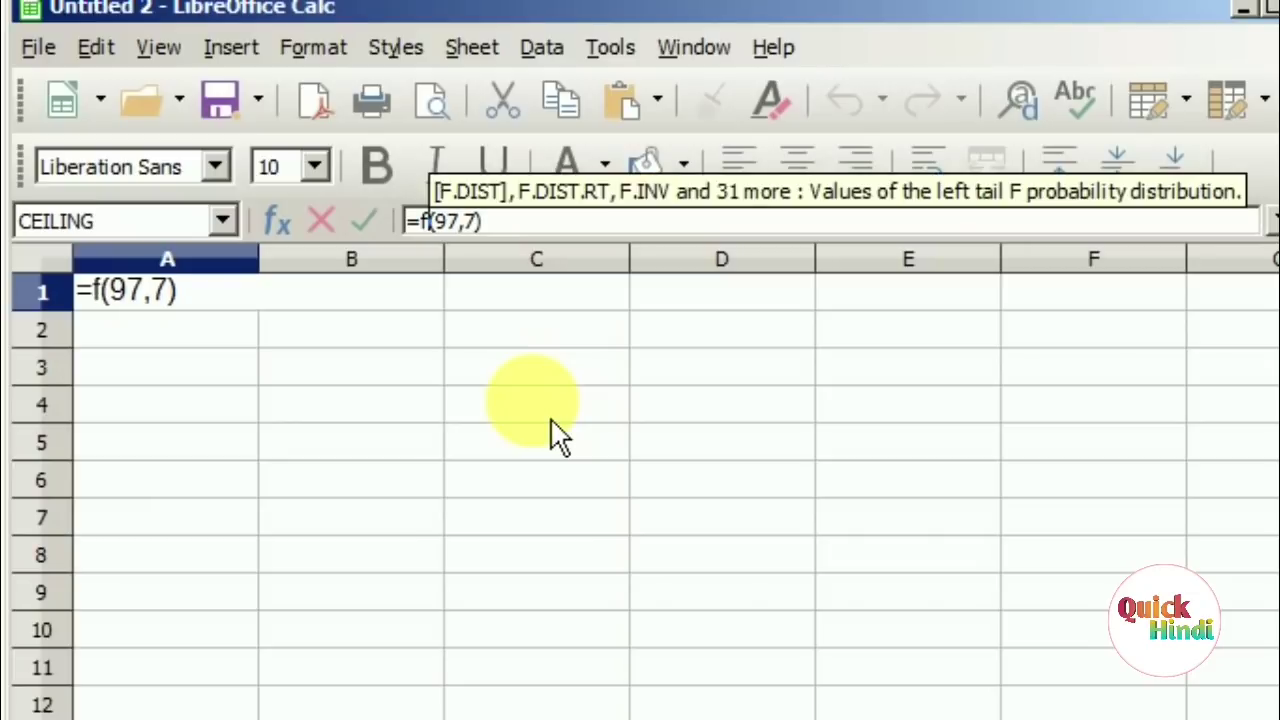
type("loor")
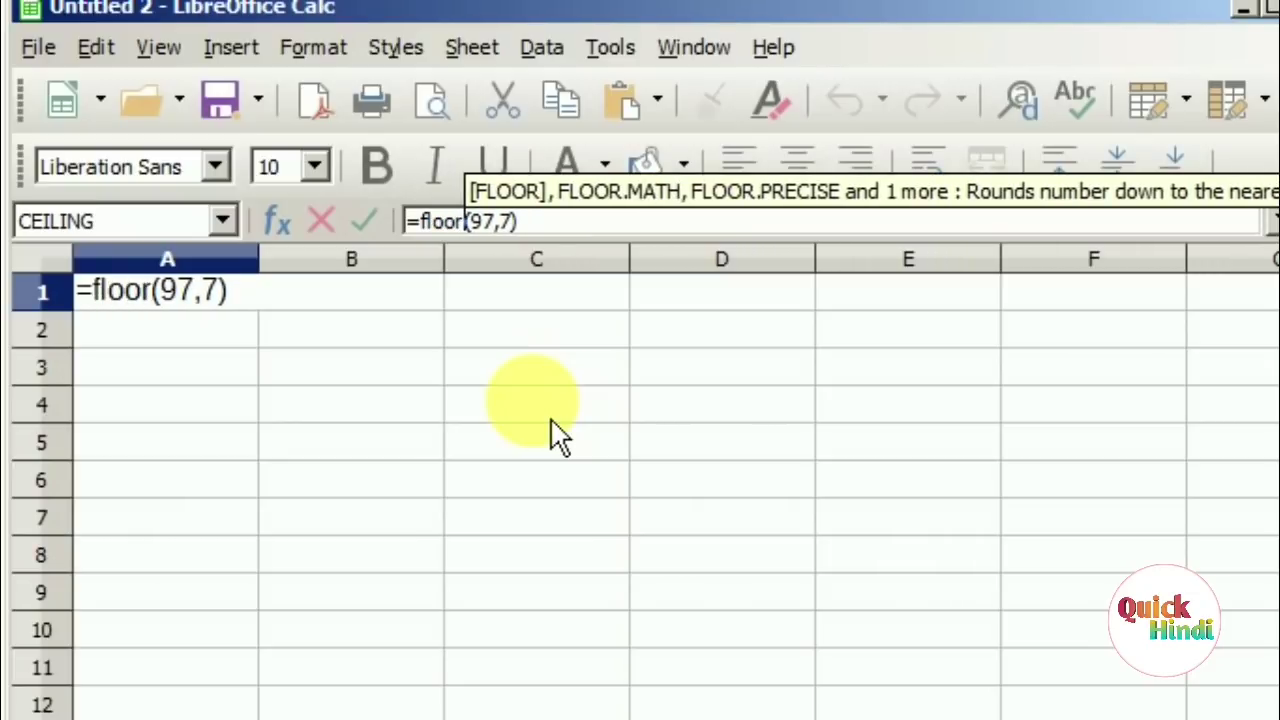
key("Return")
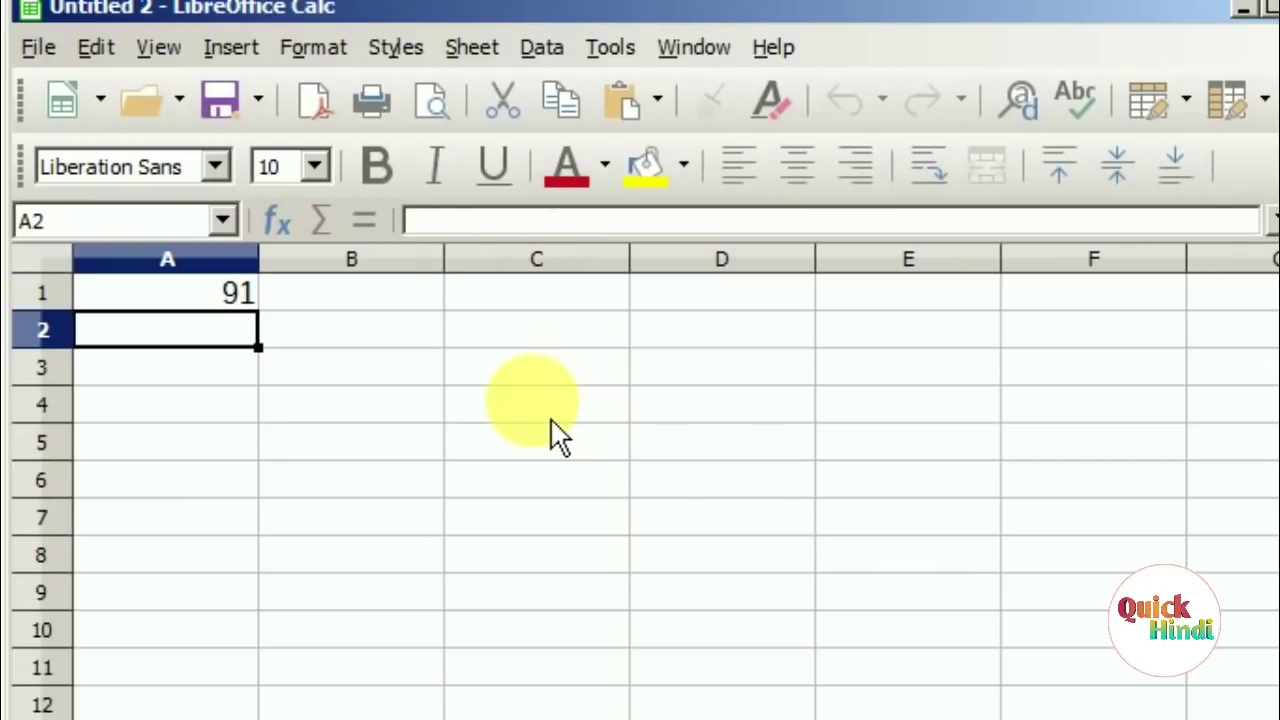
left_click(220, 302)
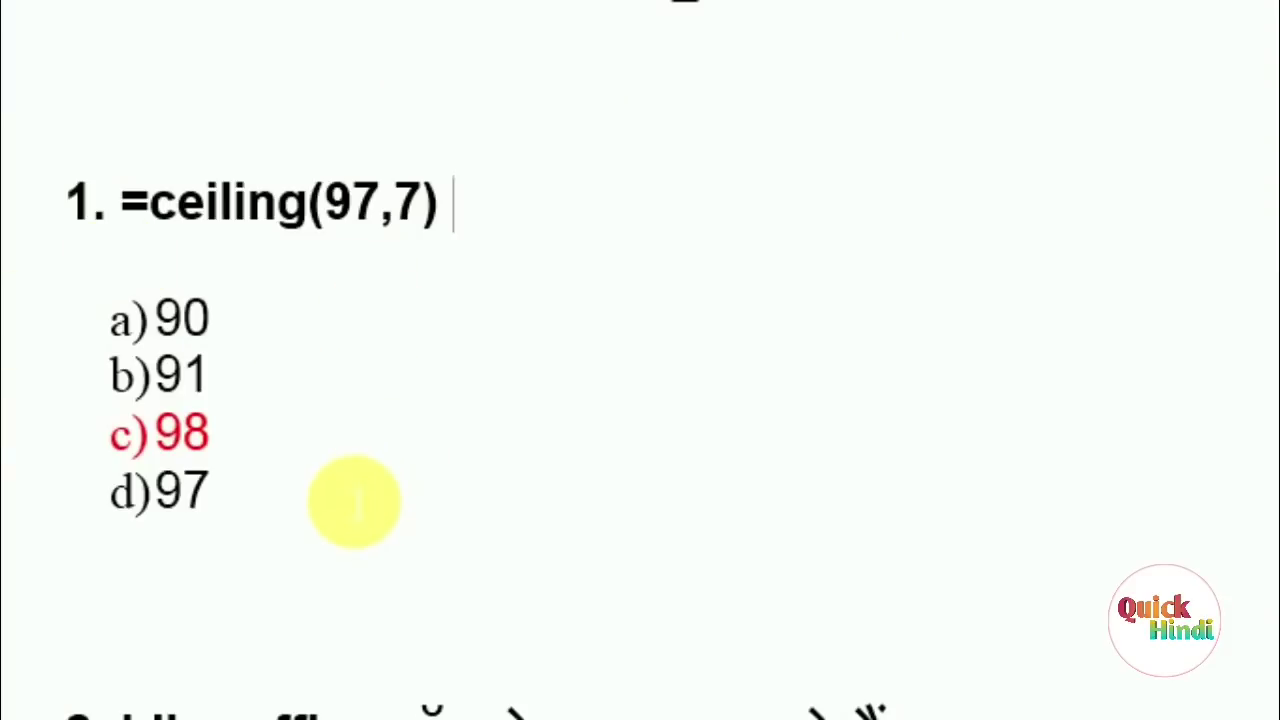
Colour question 2's option d) 'Linux, Mac, windows' red.
scroll(355, 500, "down", 6)
scroll(355, 500, "down", 3)
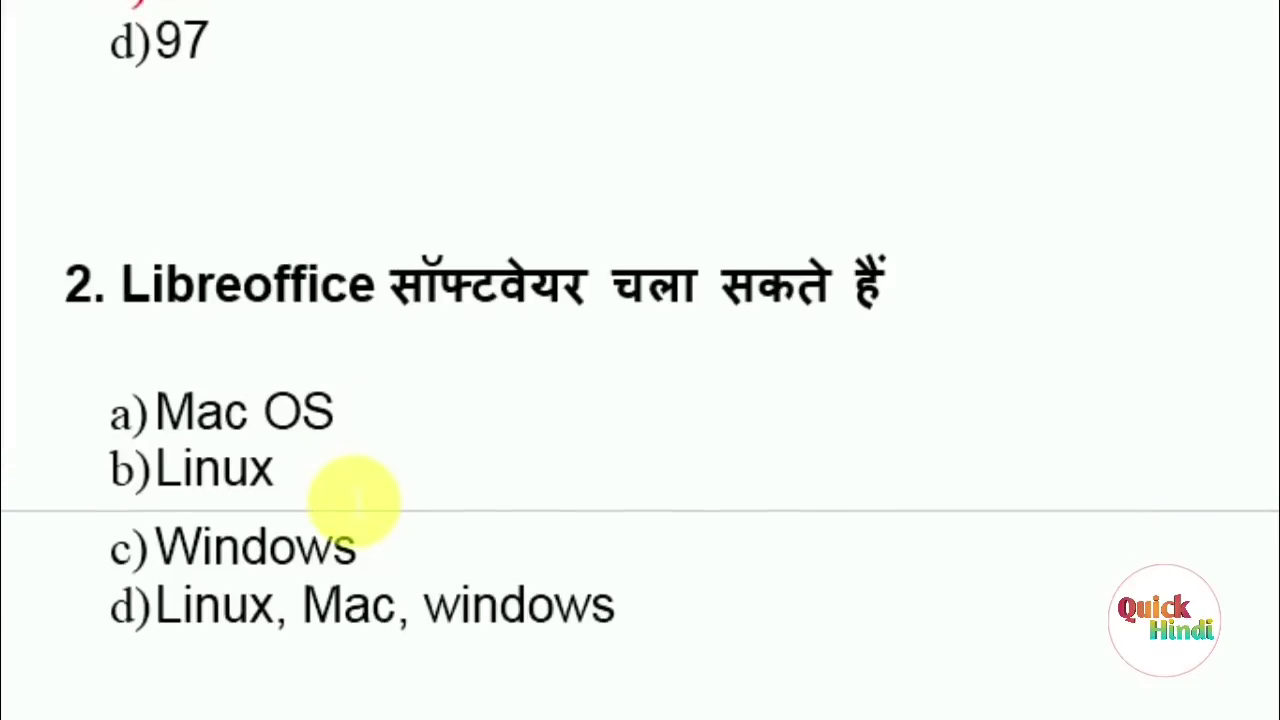
scroll(355, 500, "down", 3)
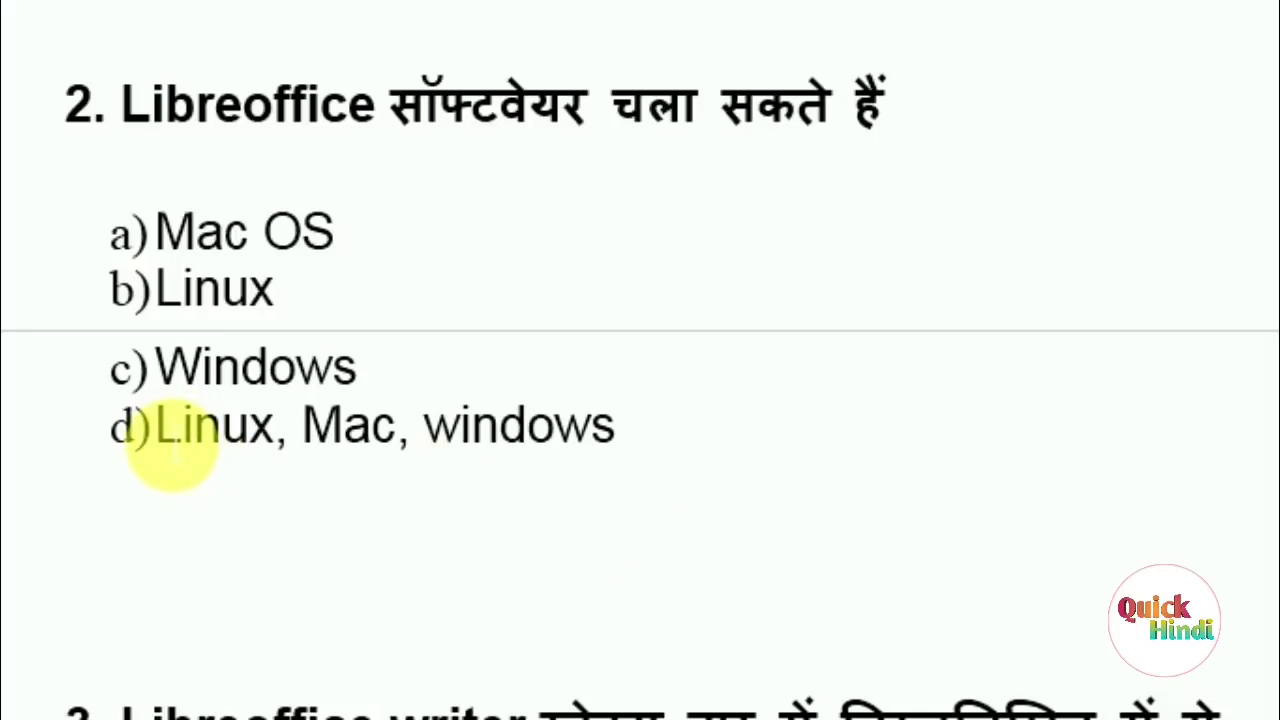
left_click_drag(158, 440, 660, 448)
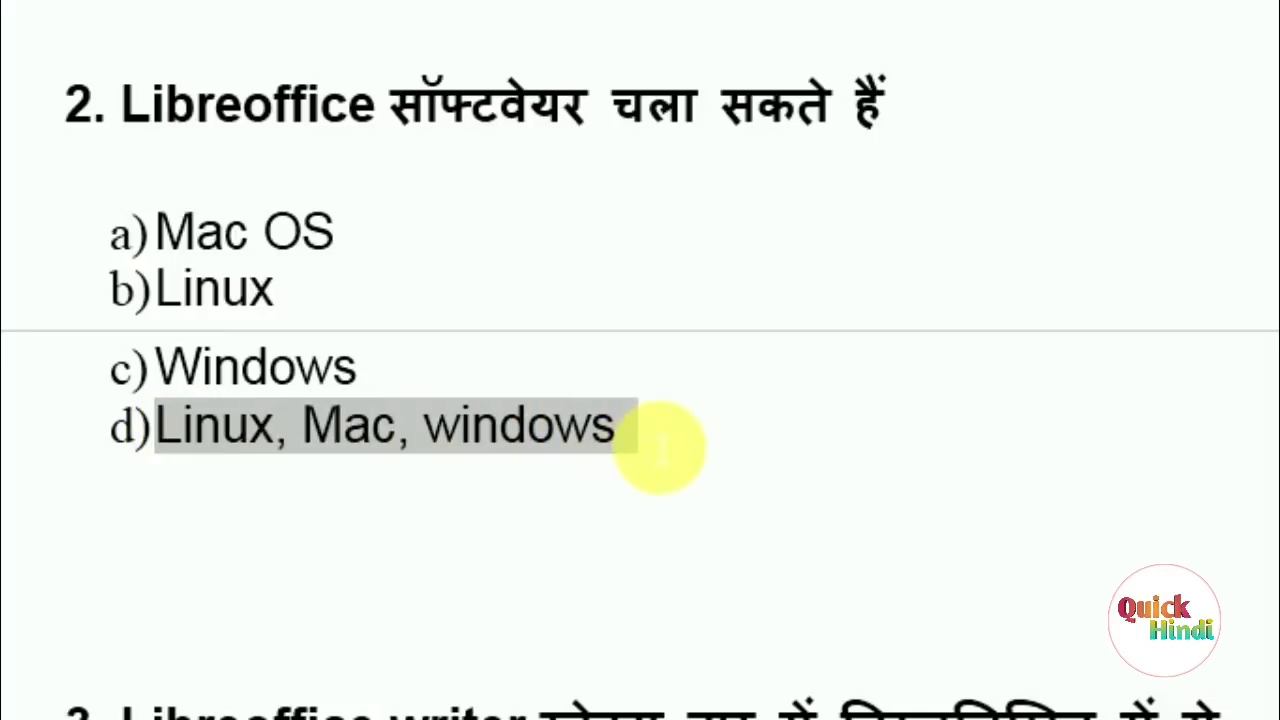
left_click(466, 545)
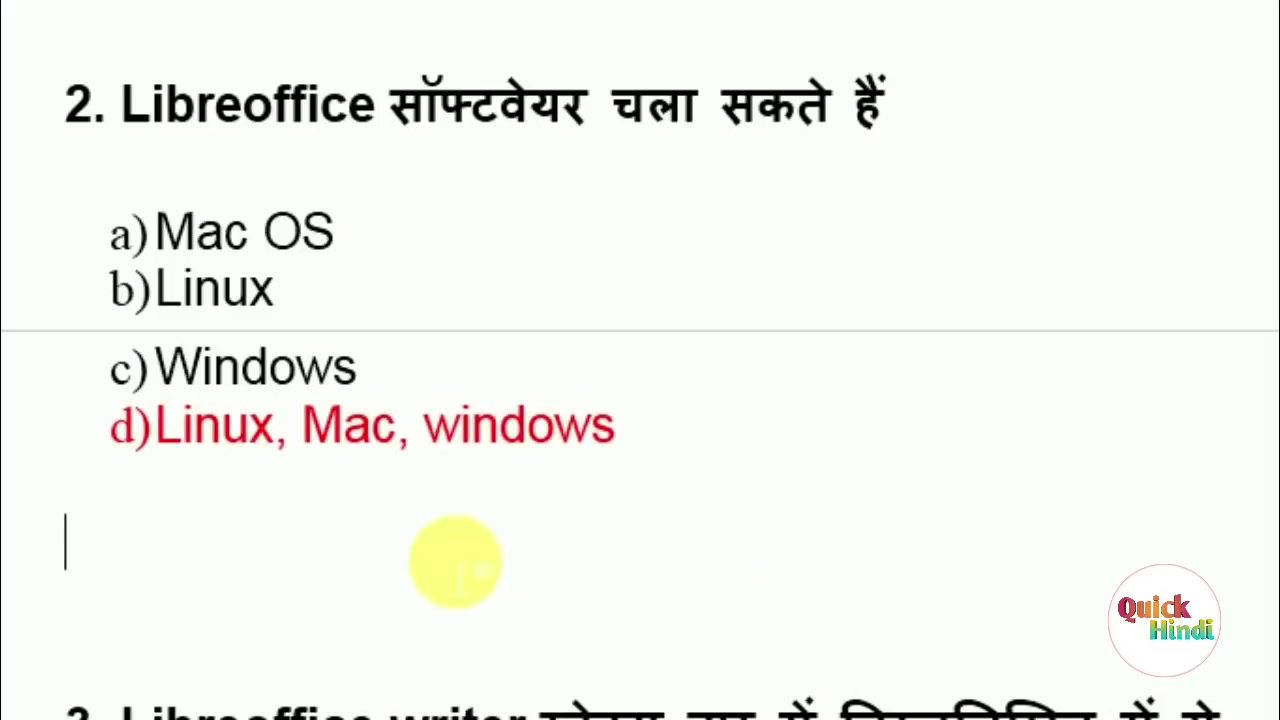
scroll(363, 598, "down", 2)
Scroll further down the quiz document past question 2.
scroll(363, 598, "down", 5)
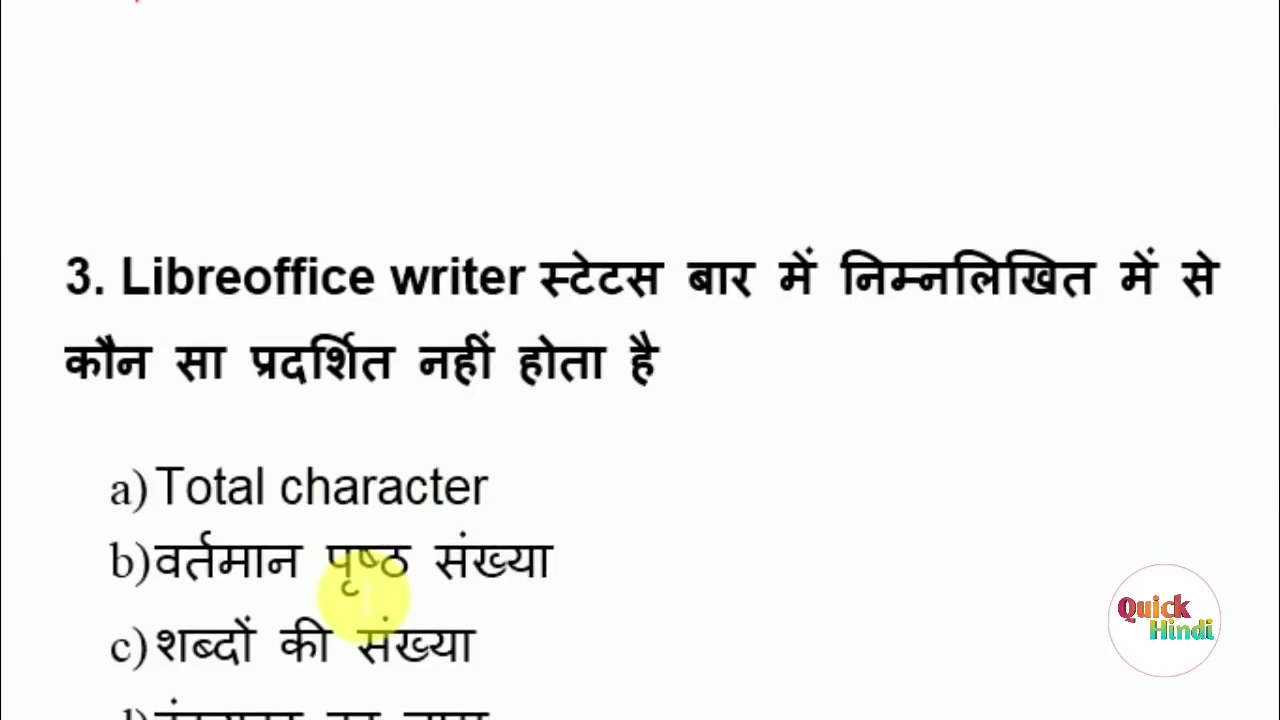
scroll(363, 598, "down", 3)
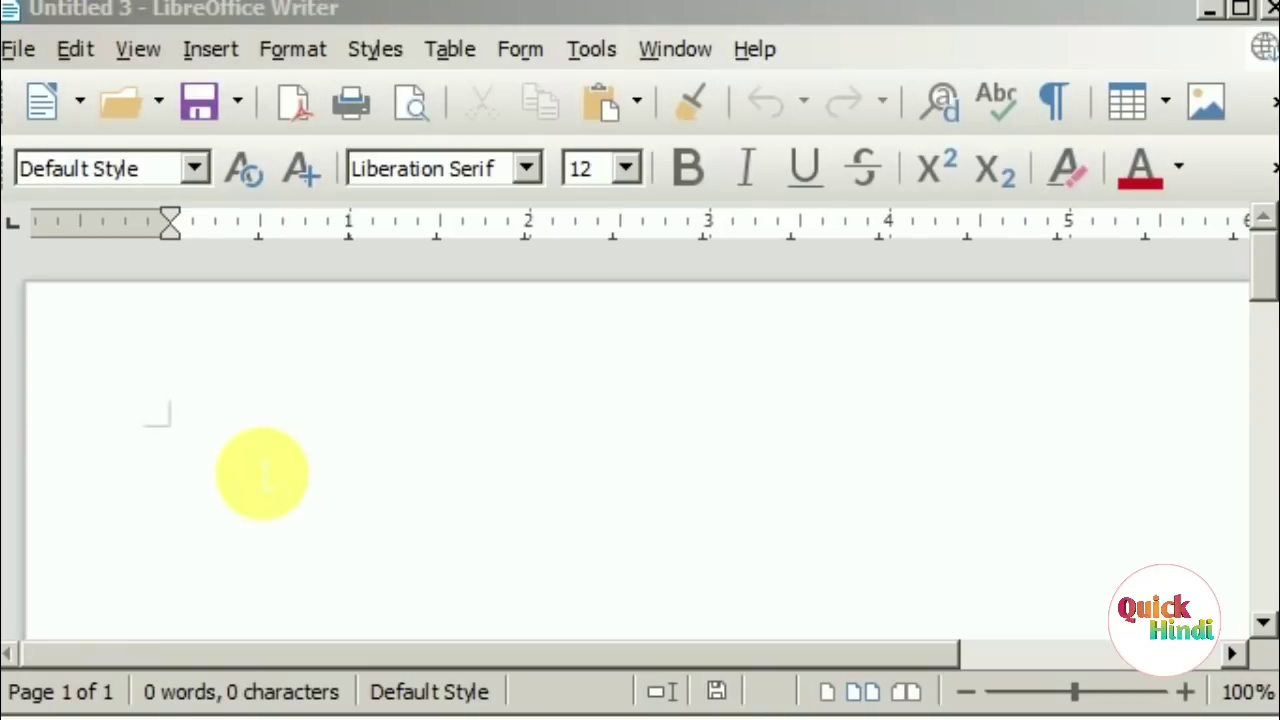
Type 'k' in the blank Untitled 3 page so it counts 1 word, 1 character.
left_click(216, 558)
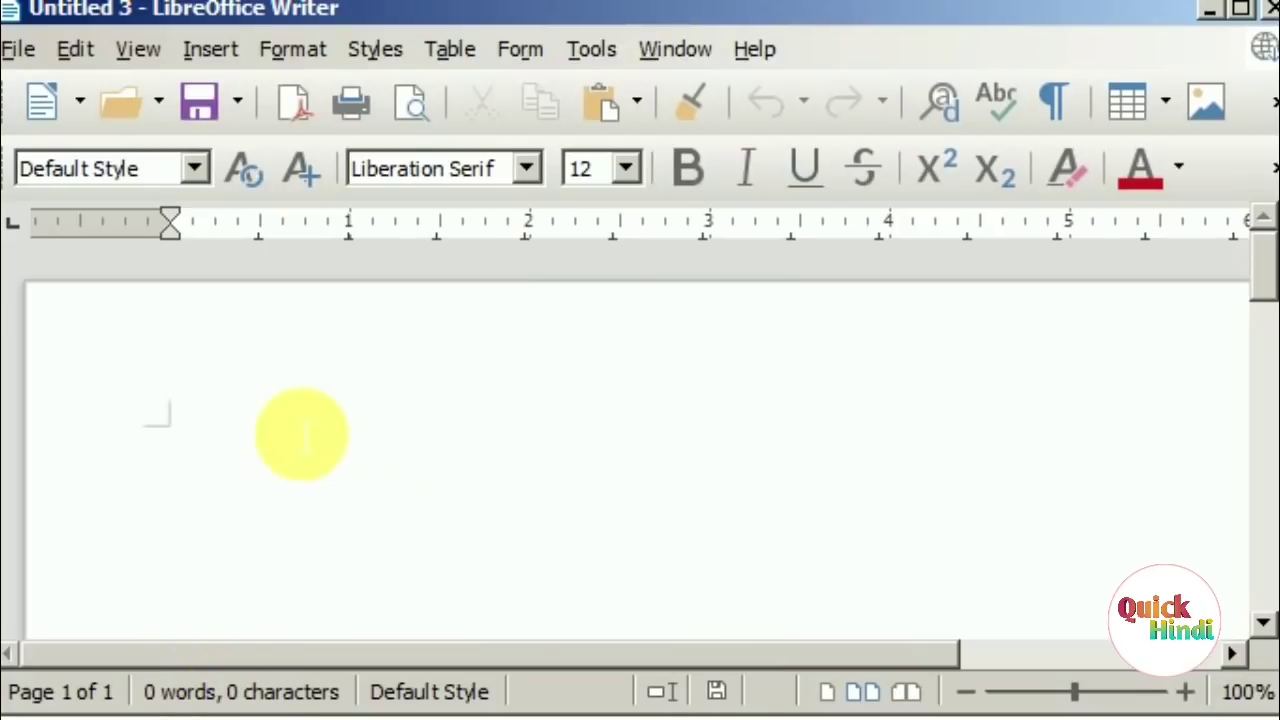
type("k")
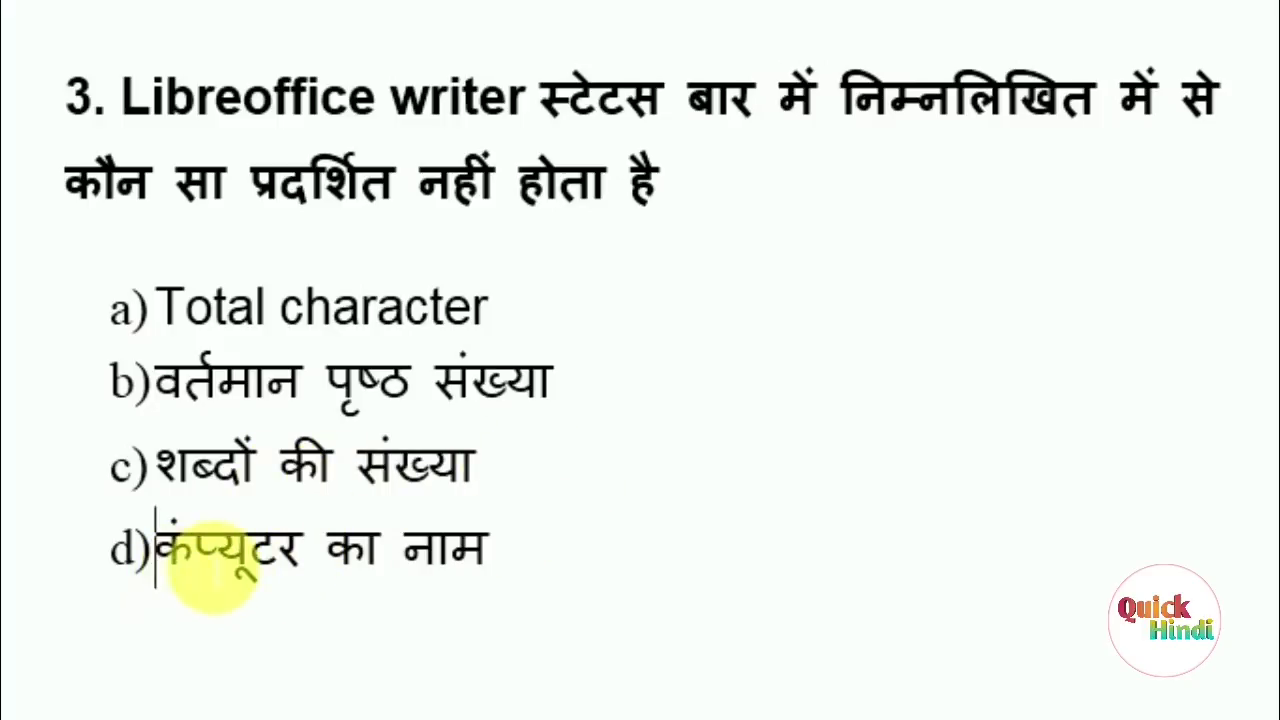
Colour the selected option d) answer red and scroll down to question 4.
left_click_drag(156, 548, 643, 566)
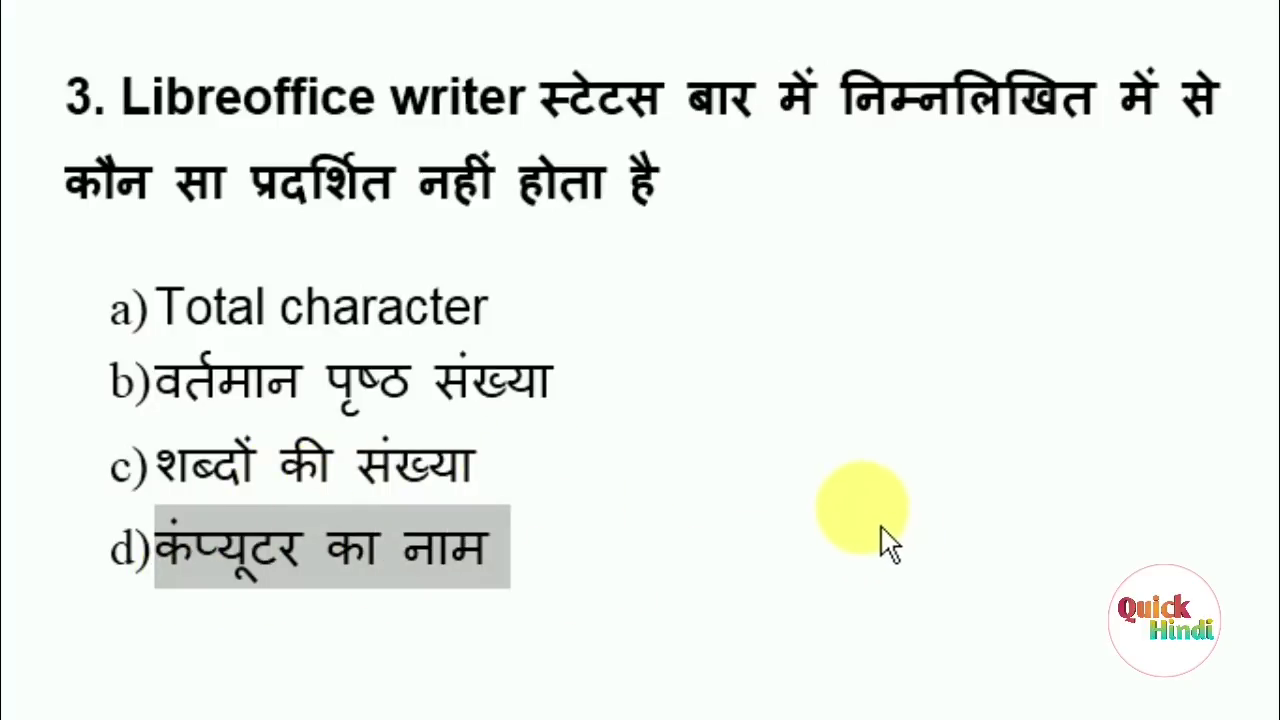
left_click(628, 610)
scroll(628, 610, "down", 1)
scroll(628, 610, "down", 4)
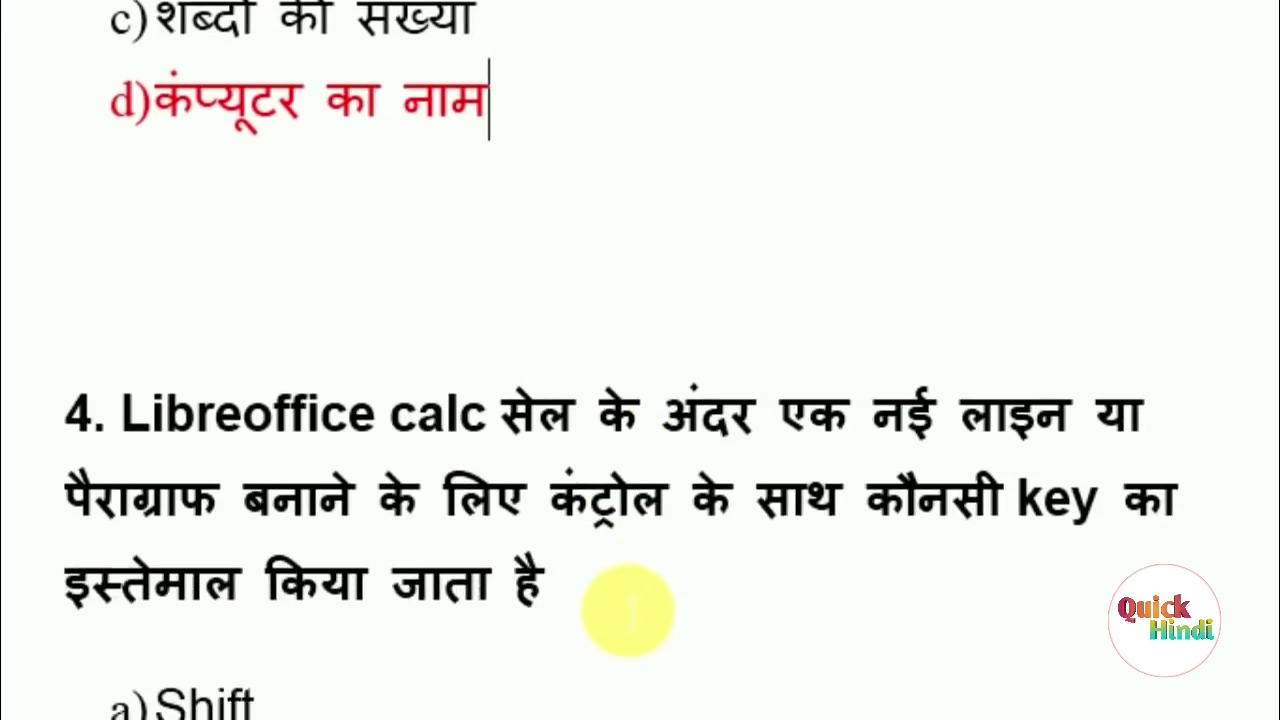
scroll(626, 609, "down", 3)
scroll(626, 609, "down", 2)
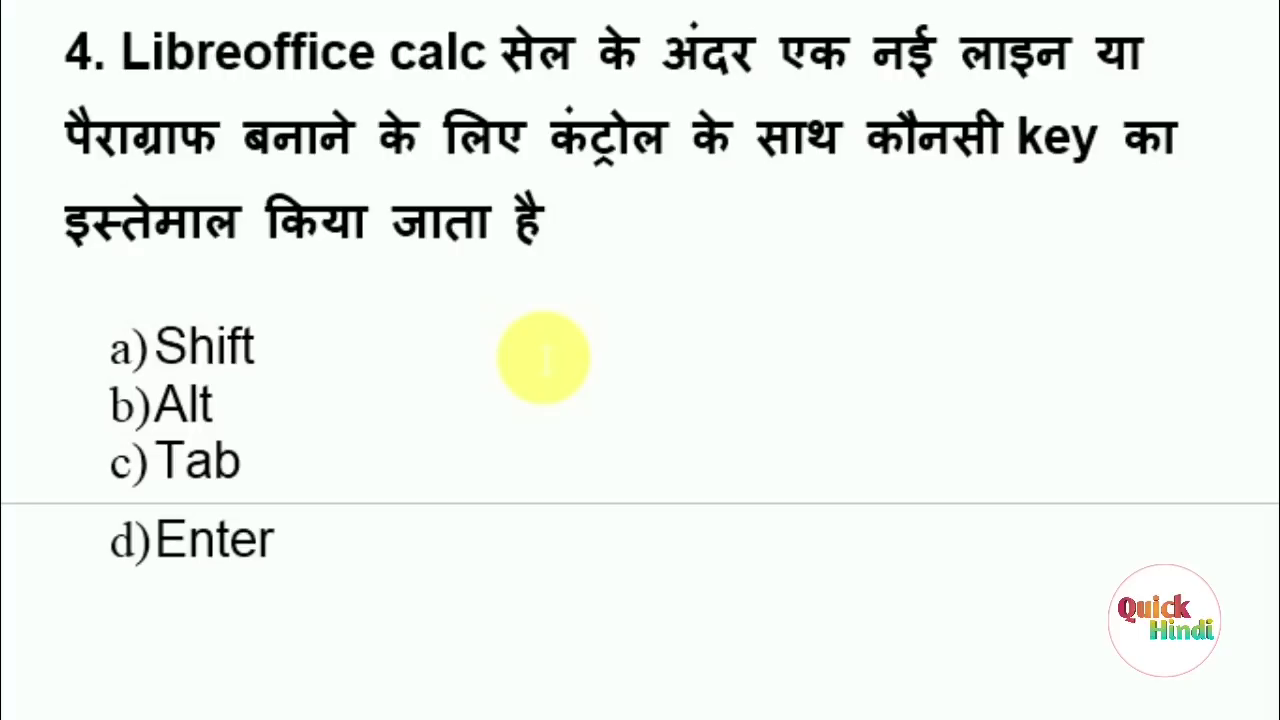
Colour 'Enter' in question 4's option d) red.
left_click(170, 578)
left_click_drag(190, 578, 300, 560)
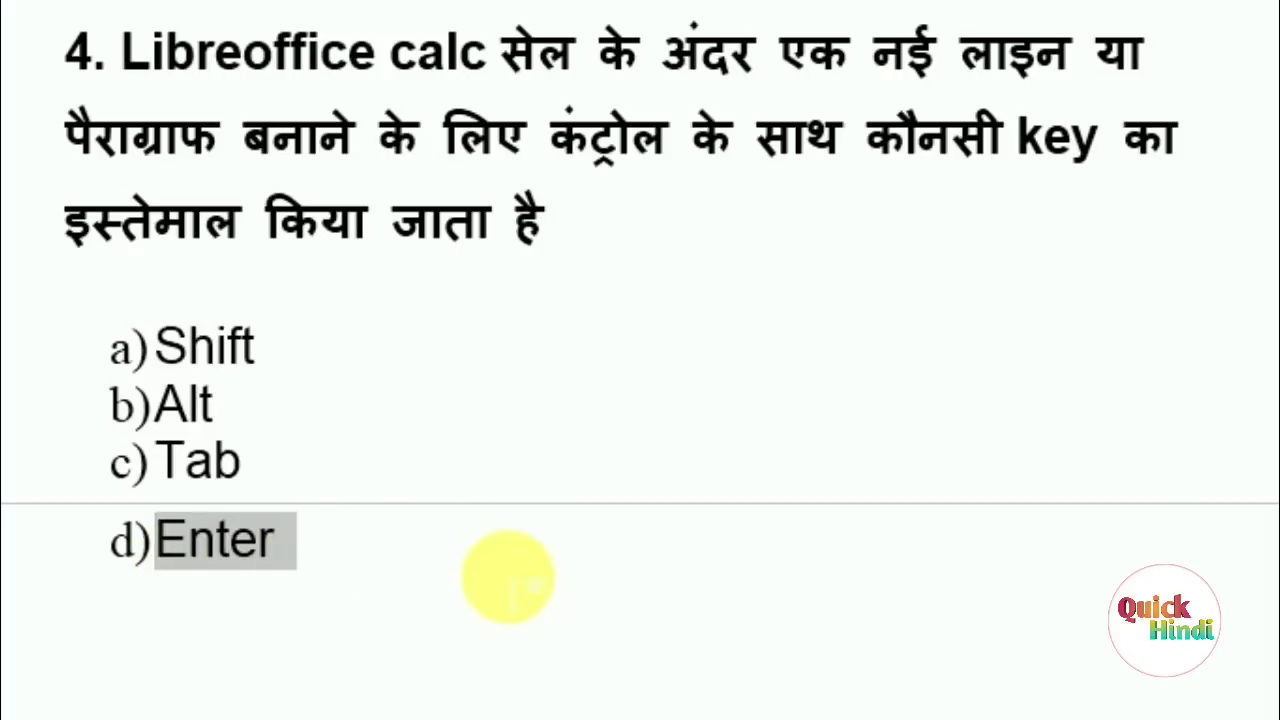
left_click(423, 598)
Scroll to question 5 and try selecting the options Odt and Docx.
scroll(388, 665, "down", 6)
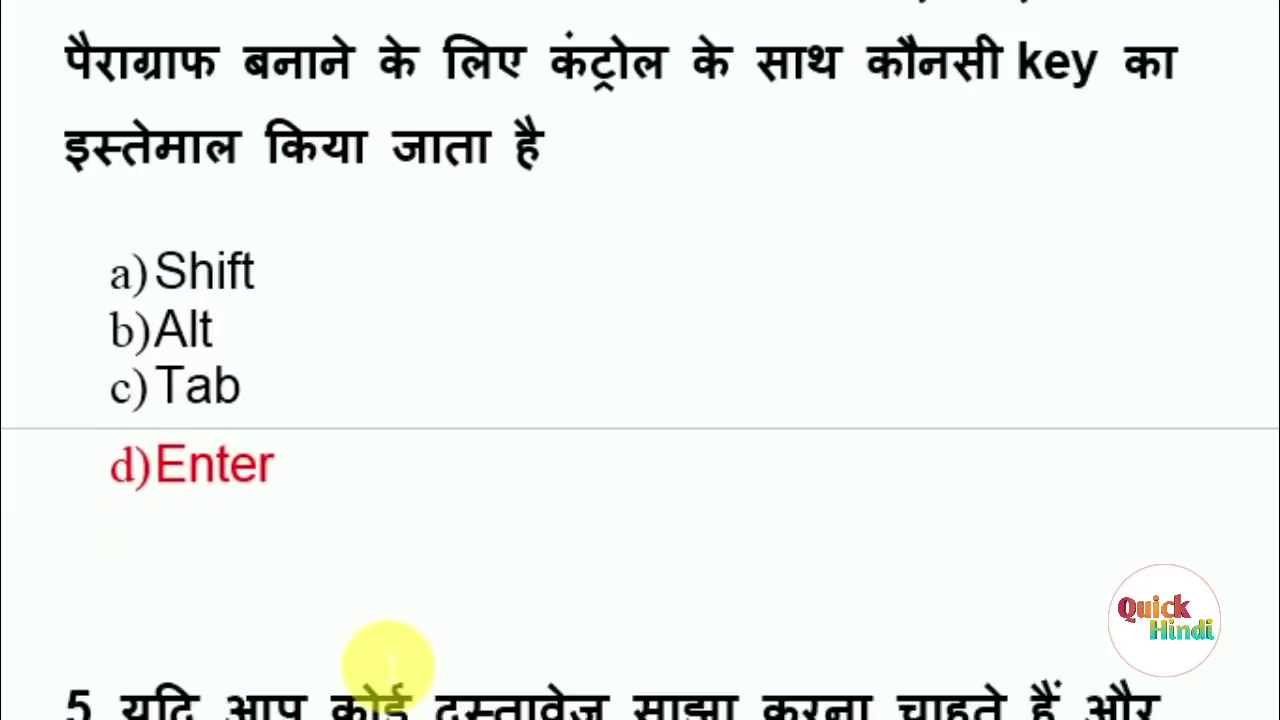
scroll(388, 665, "down", 2)
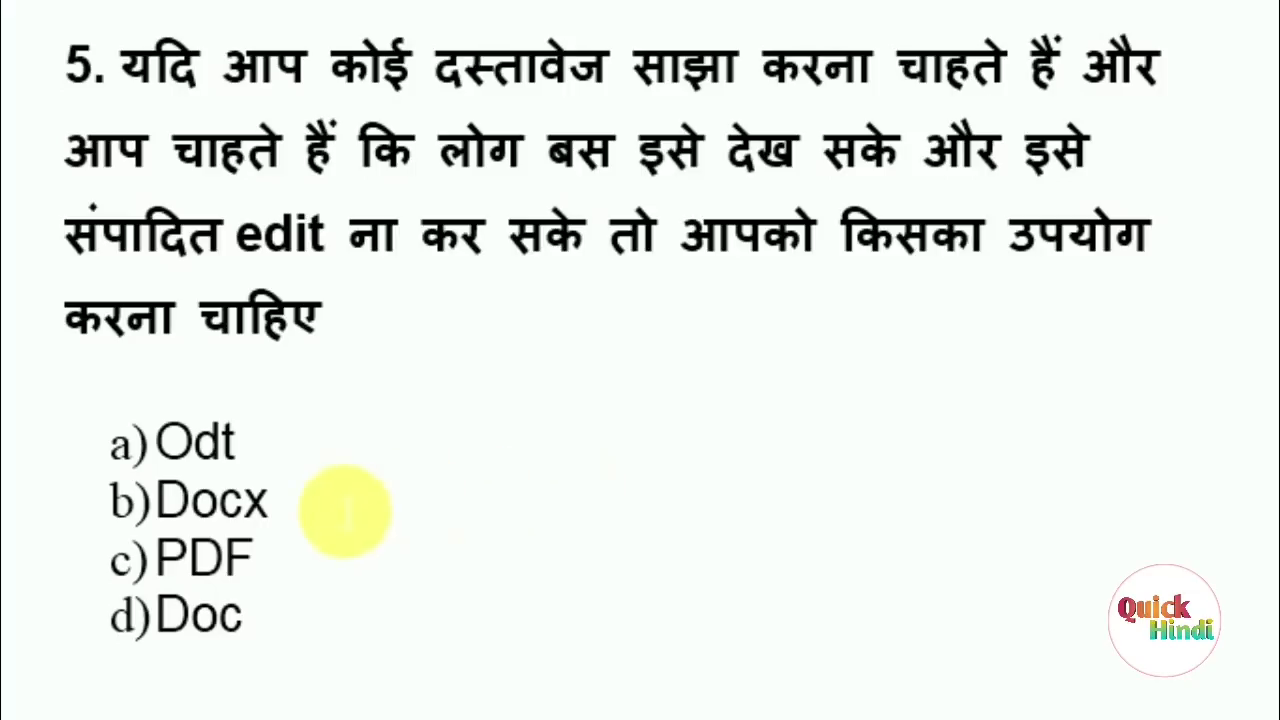
left_click(300, 460)
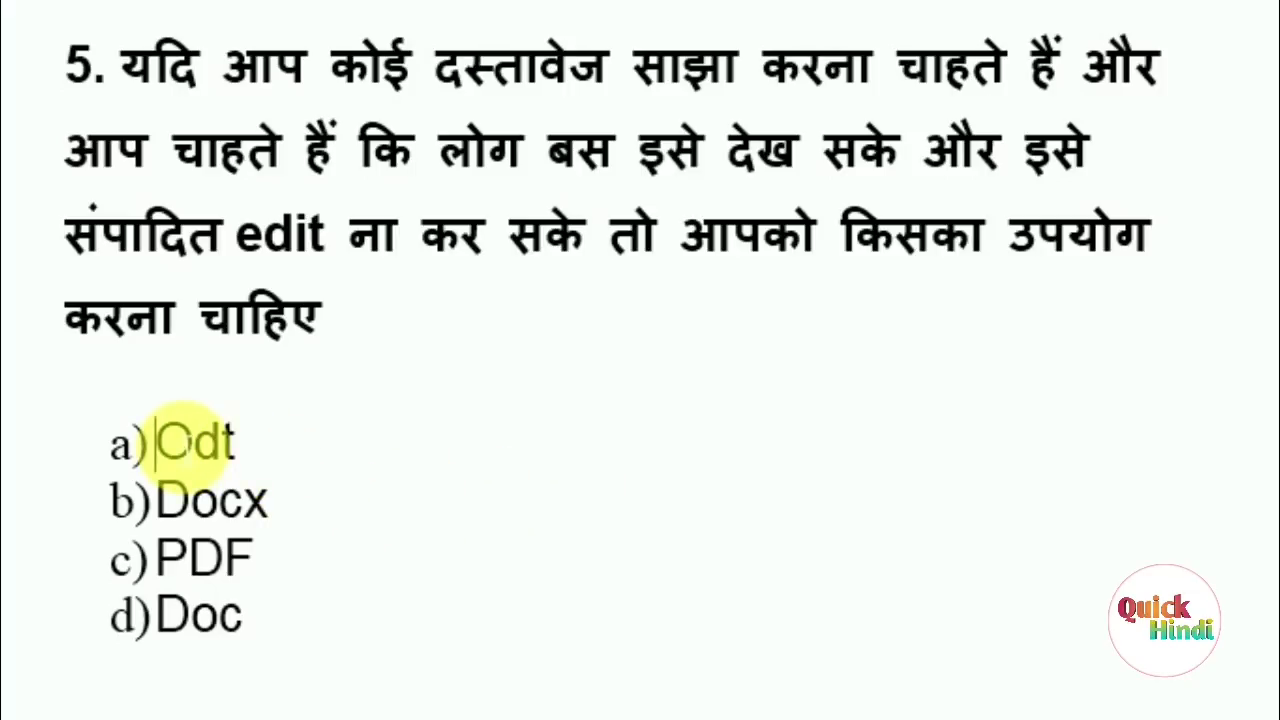
left_click_drag(155, 440, 285, 443)
left_click(290, 440)
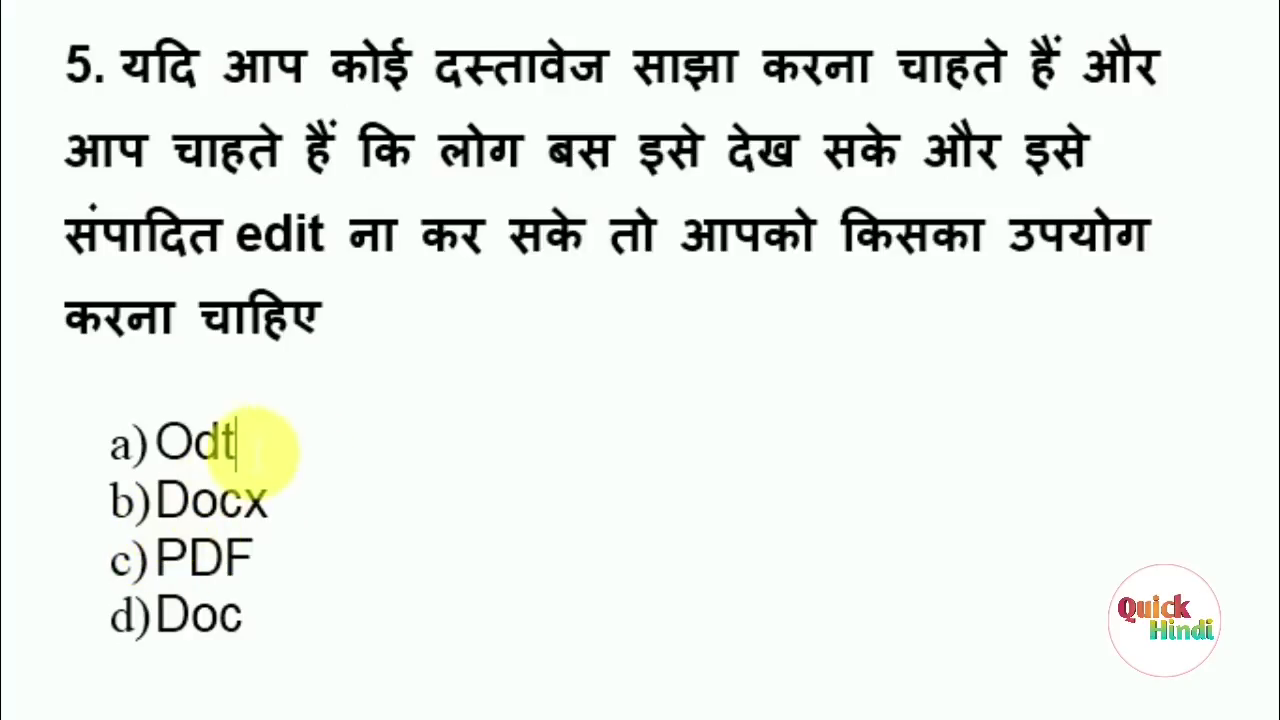
left_click(194, 440)
double_click(195, 440)
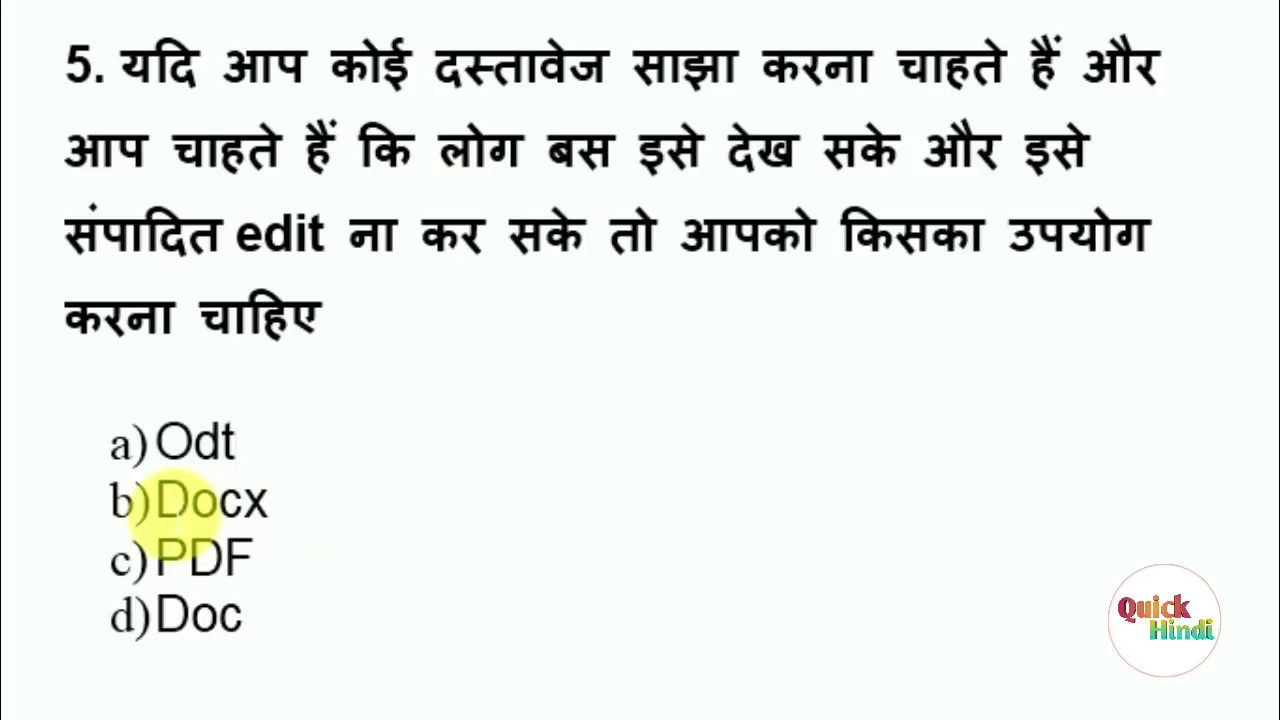
left_click_drag(156, 500, 290, 500)
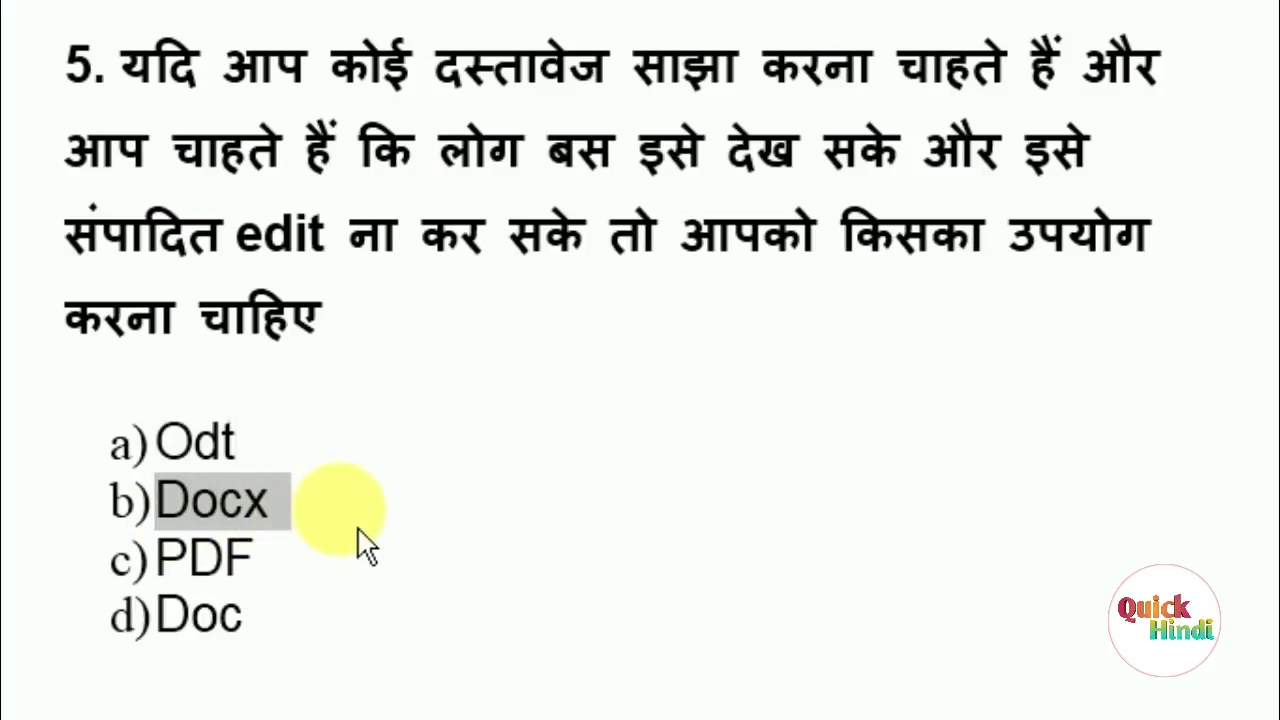
left_click(312, 510)
Colour option c) PDF red and scroll on to question 6.
left_click_drag(175, 570, 337, 557)
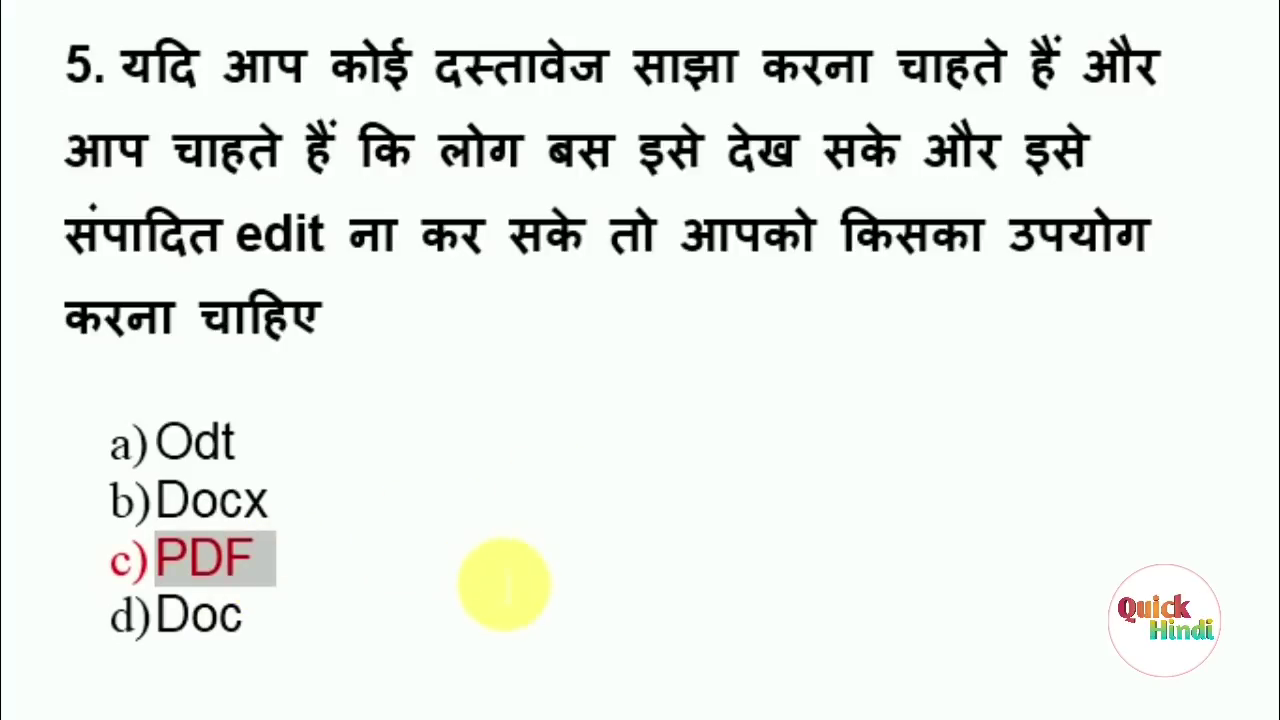
left_click(477, 602)
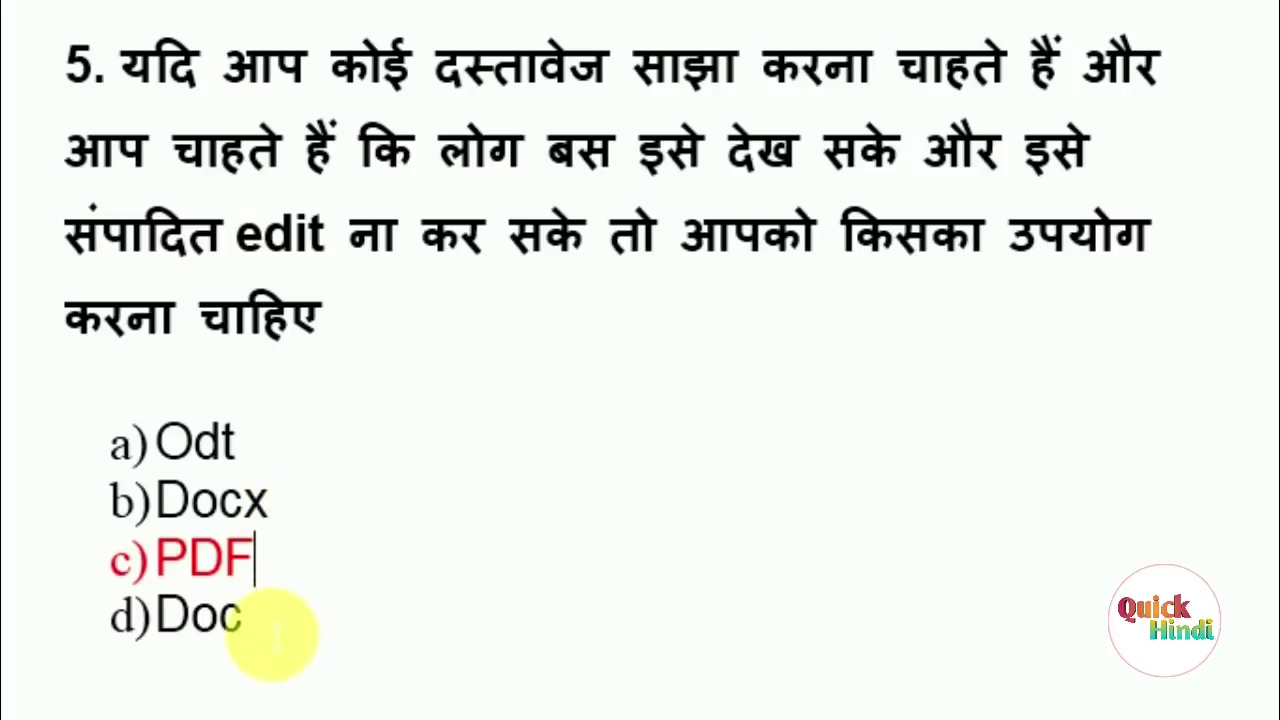
scroll(484, 643, "down", 6)
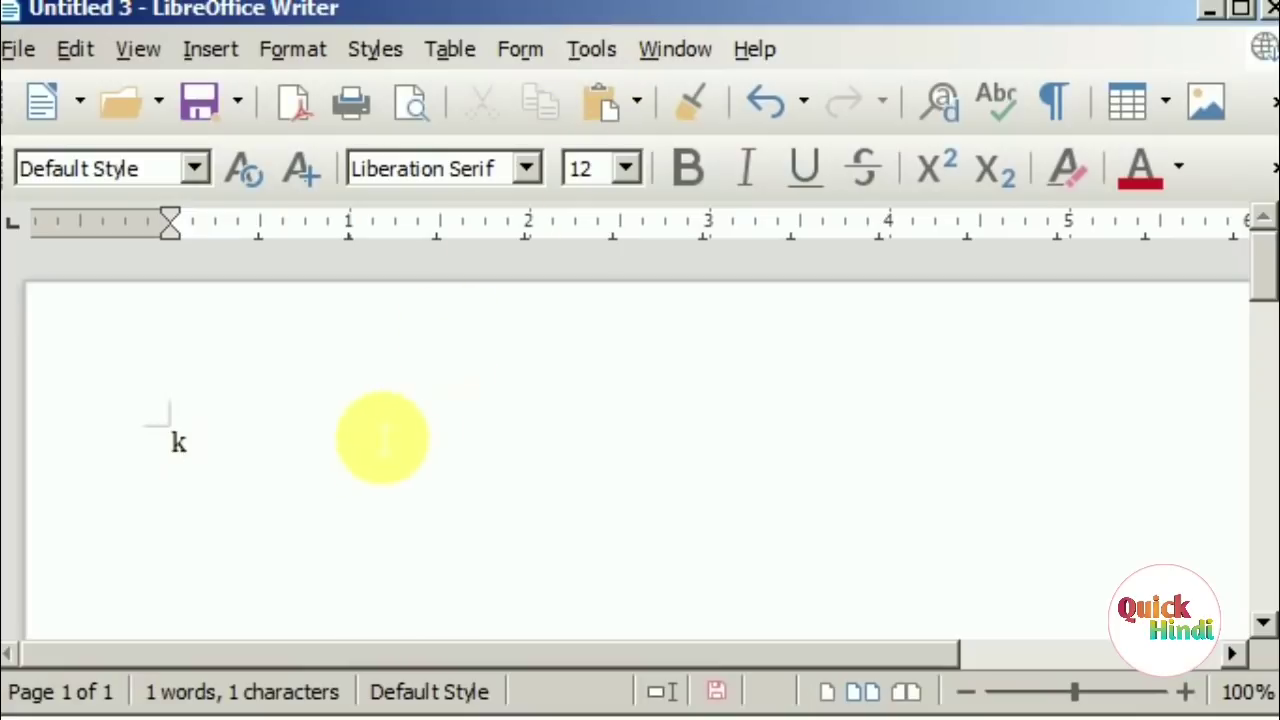
Open the Tools menu in the Untitled 3 document.
left_click(612, 55)
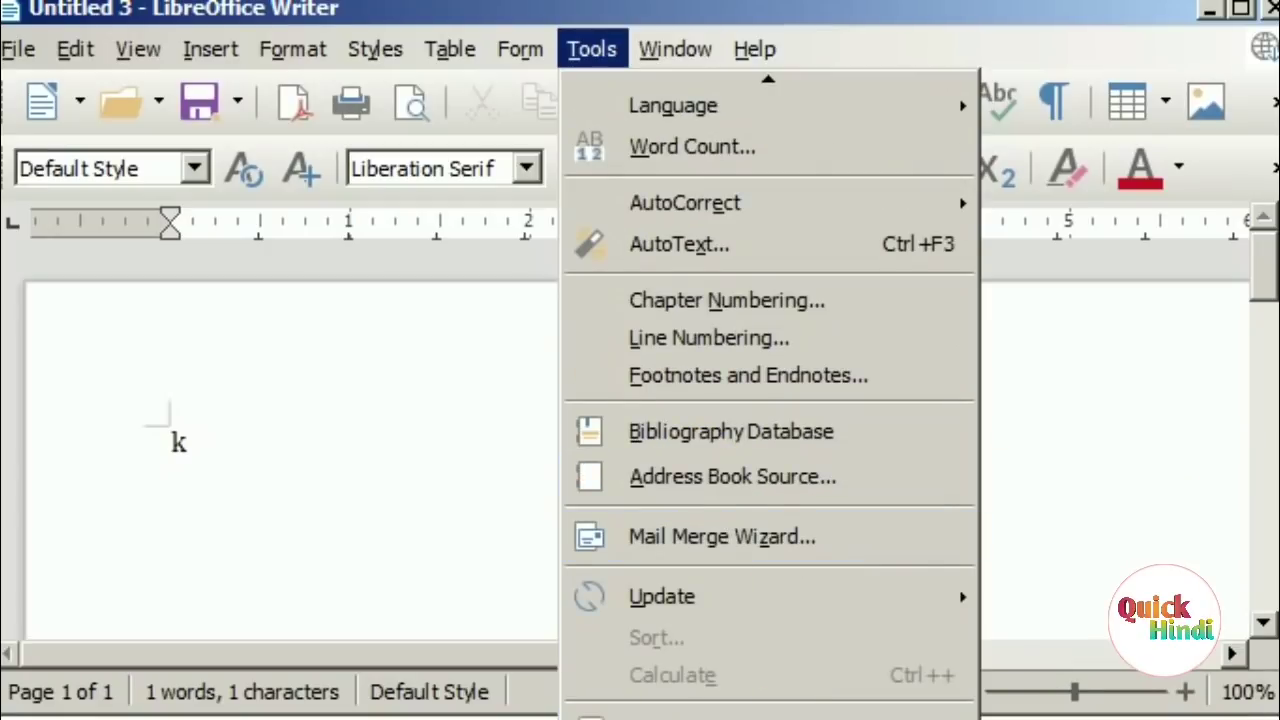
Open Tools > Options at the Load/Save > General page.
left_click(700, 712)
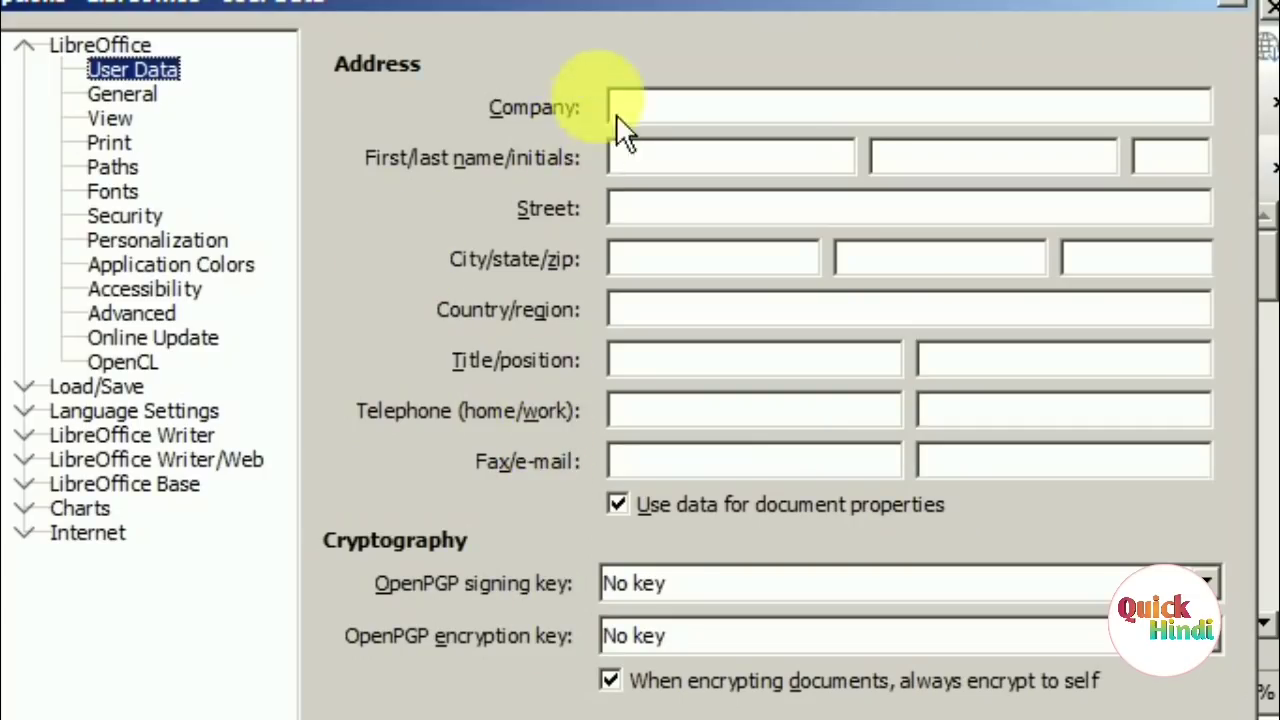
left_click_drag(673, 22, 677, 48)
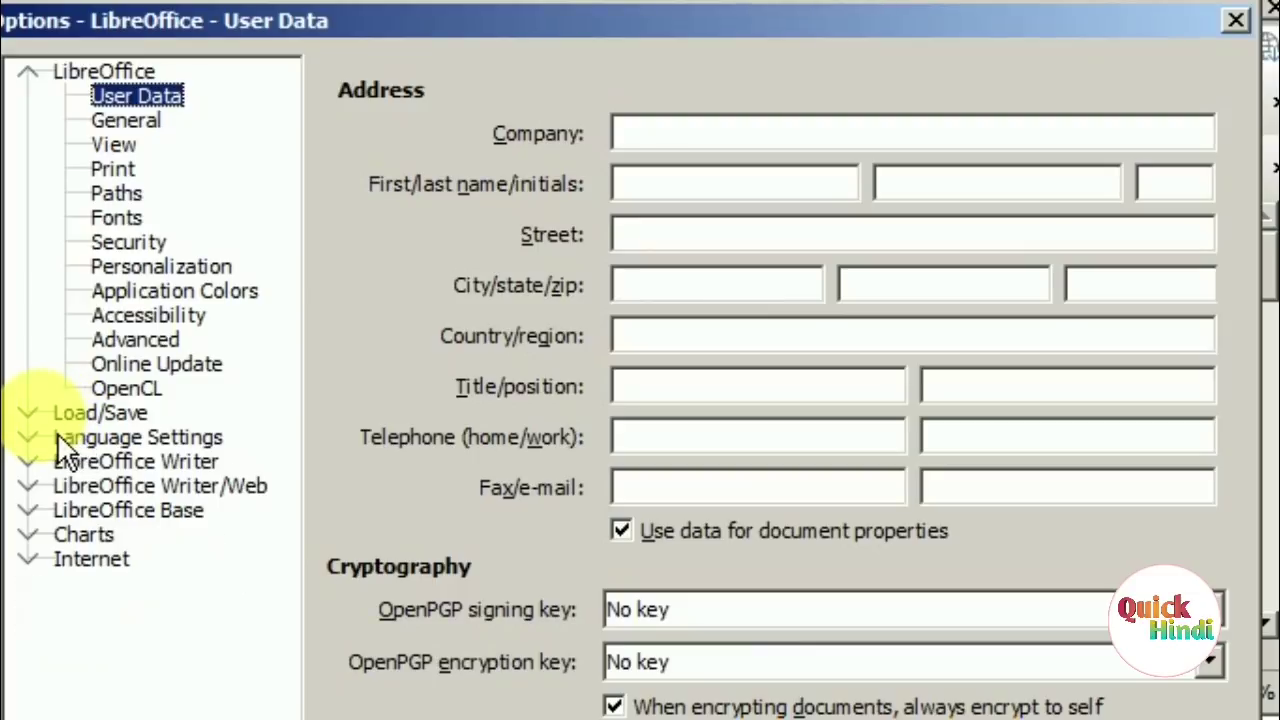
left_click(29, 413)
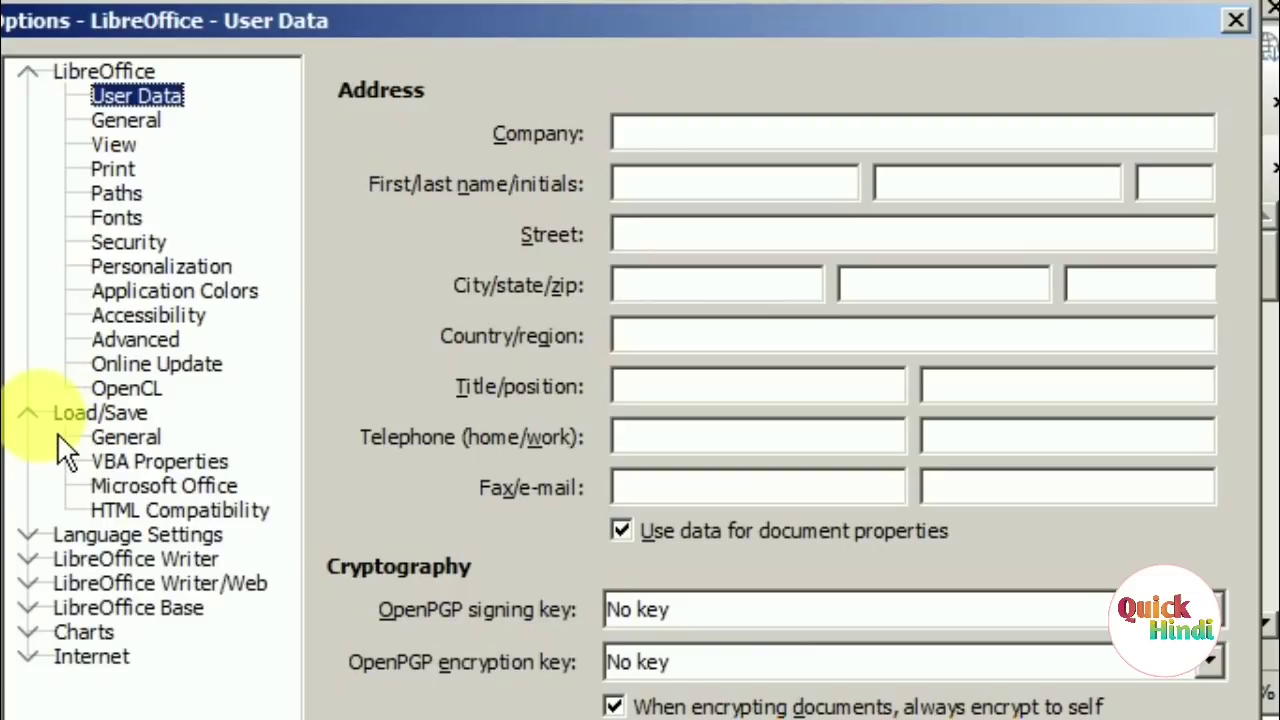
left_click(132, 447)
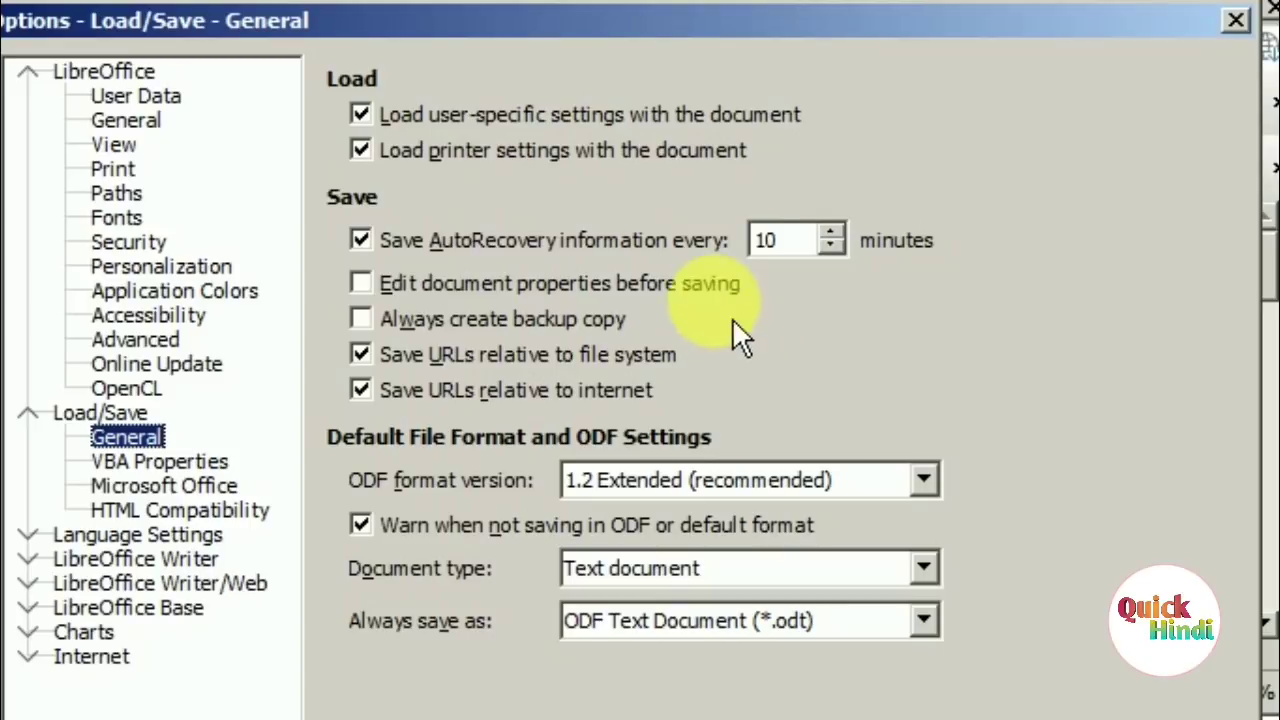
Test the AutoRecovery minutes, reaching the 60 maximum, then close Options without saving.
left_click(856, 265)
key("Down")
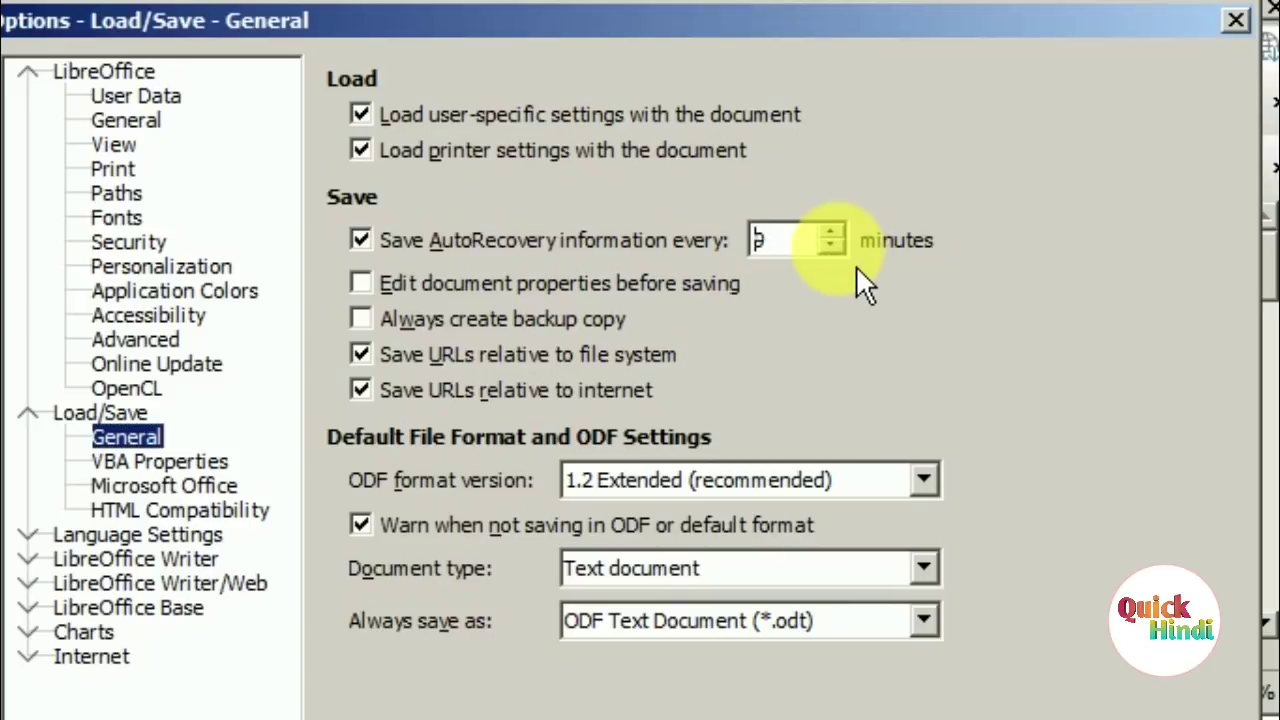
key("Up")
key("Up")
key("Up")
key("Up")
key("Up")
key("Up")
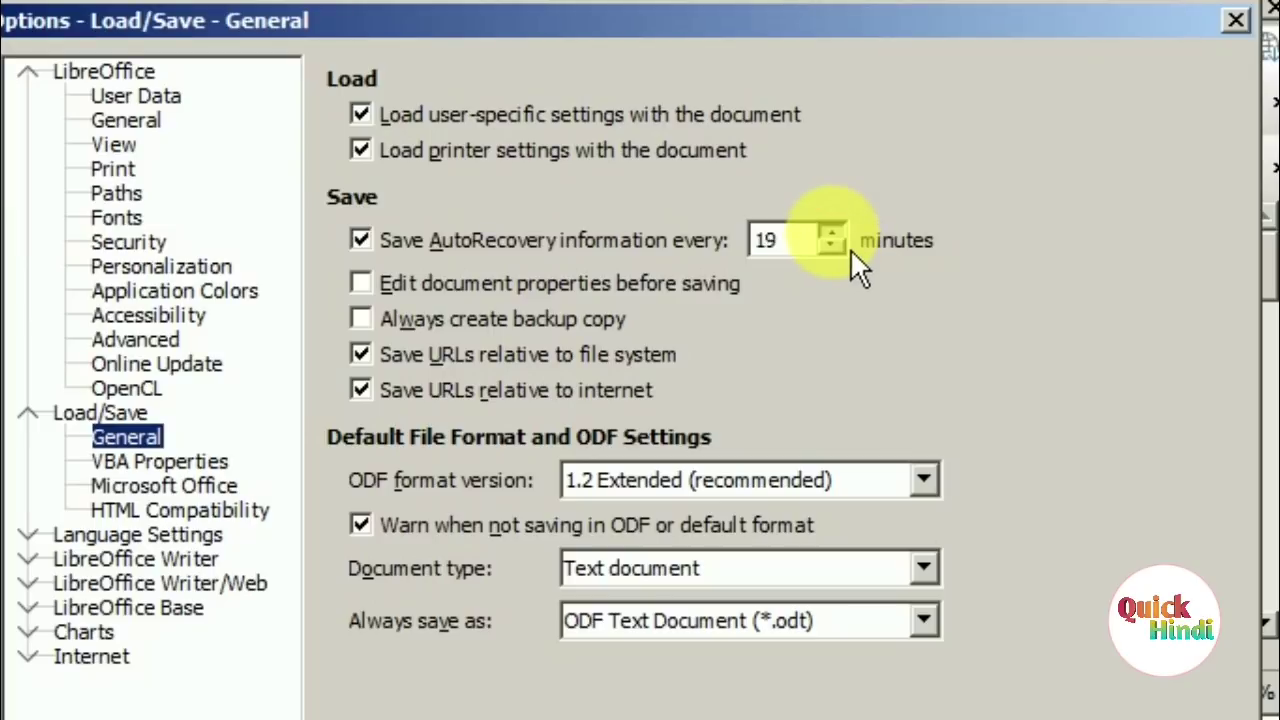
key("Up")
key("Up")
key("Up")
key("Up")
key("Up")
key("Up")
key("BackSpace")
key("BackSpace")
type("3")
key("Up")
key("Up")
key("Up")
key("Up")
key("Up")
key("Up")
key("Up")
key("Up")
key("Up")
key("Up")
key("Up")
key("Up")
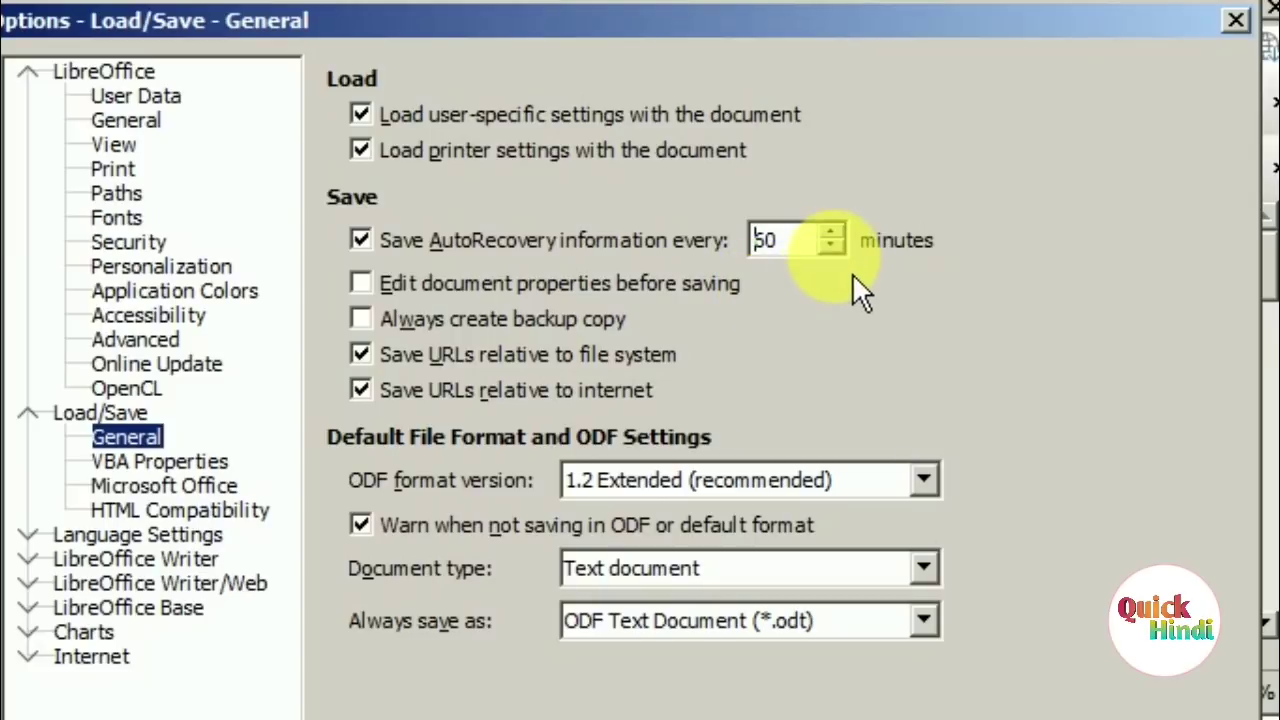
key("Down")
key("Down")
key("Down")
key("Down")
key("Down")
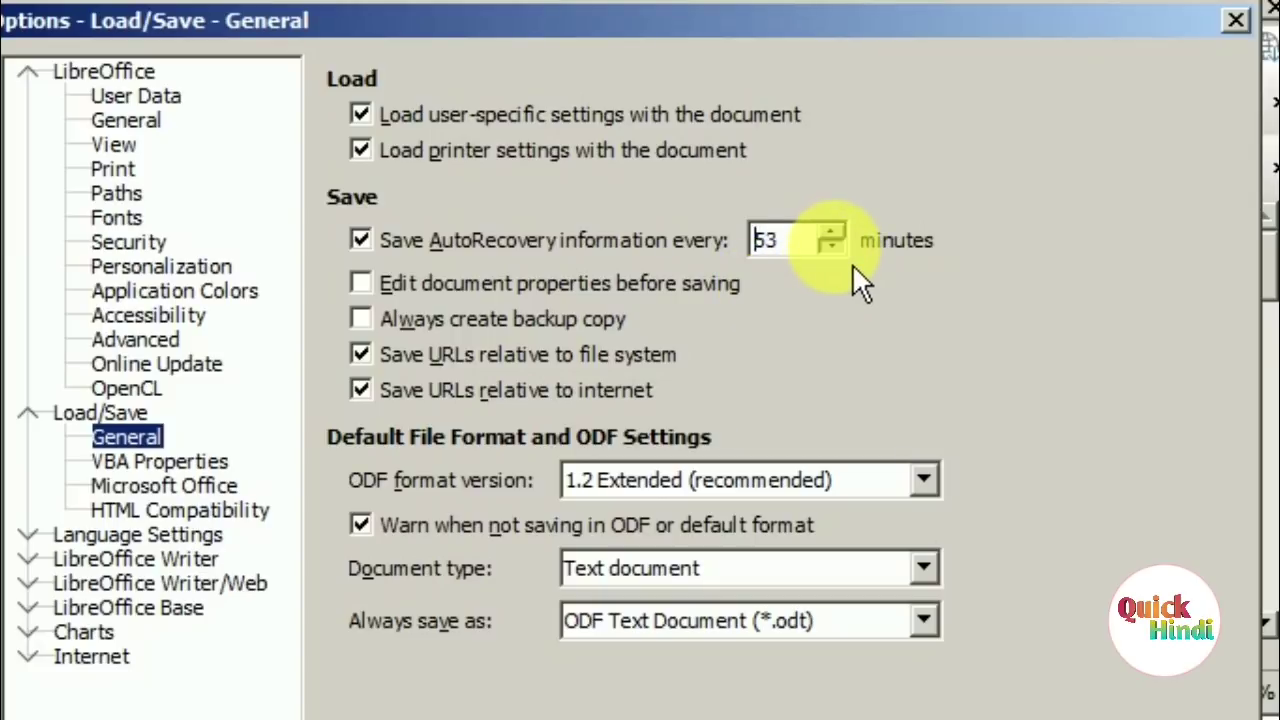
key("Down")
key("Down")
key("Down")
key("Down")
key("Down")
key("Down")
key("Down")
key("Down")
key("Down")
key("Down")
key("Down")
key("Down")
key("Down")
key("Down")
key("Down")
key("Down")
key("Down")
key("Down")
key("Down")
key("Down")
key("Down")
key("Down")
key("Down")
key("Down")
key("Down")
key("Down")
key("Down")
key("Down")
key("Down")
key("Down")
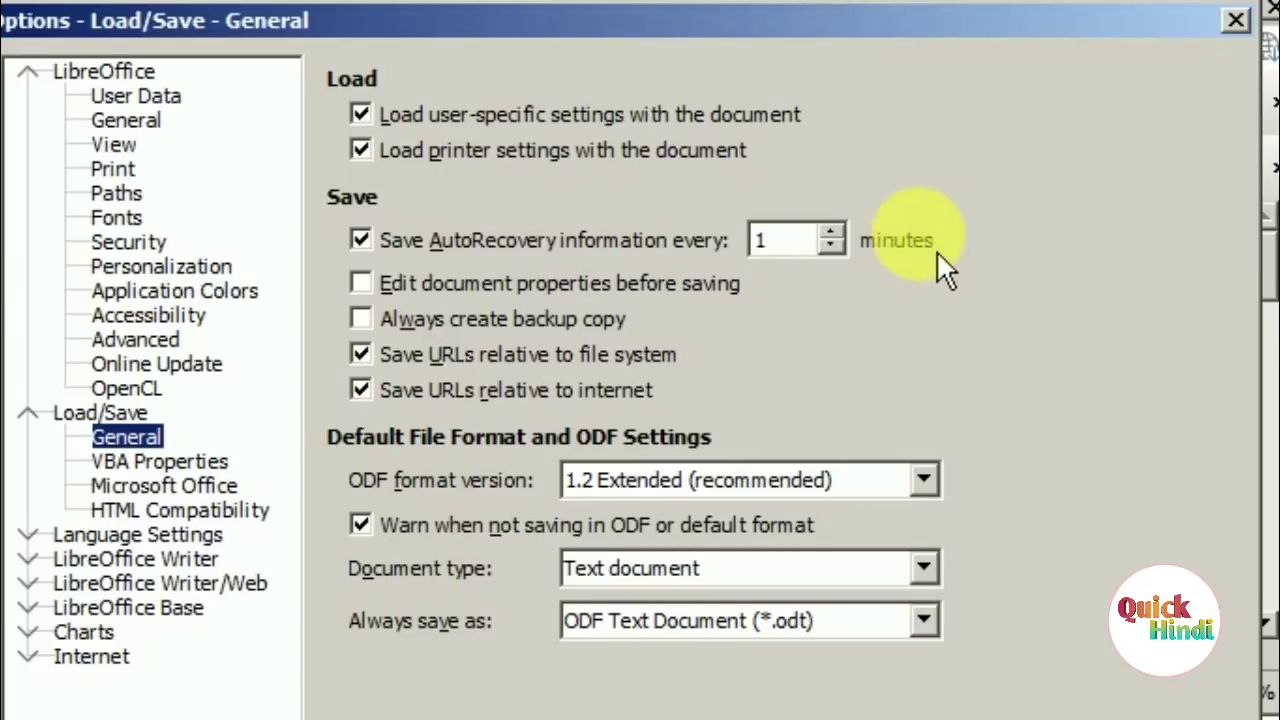
left_click(1236, 20)
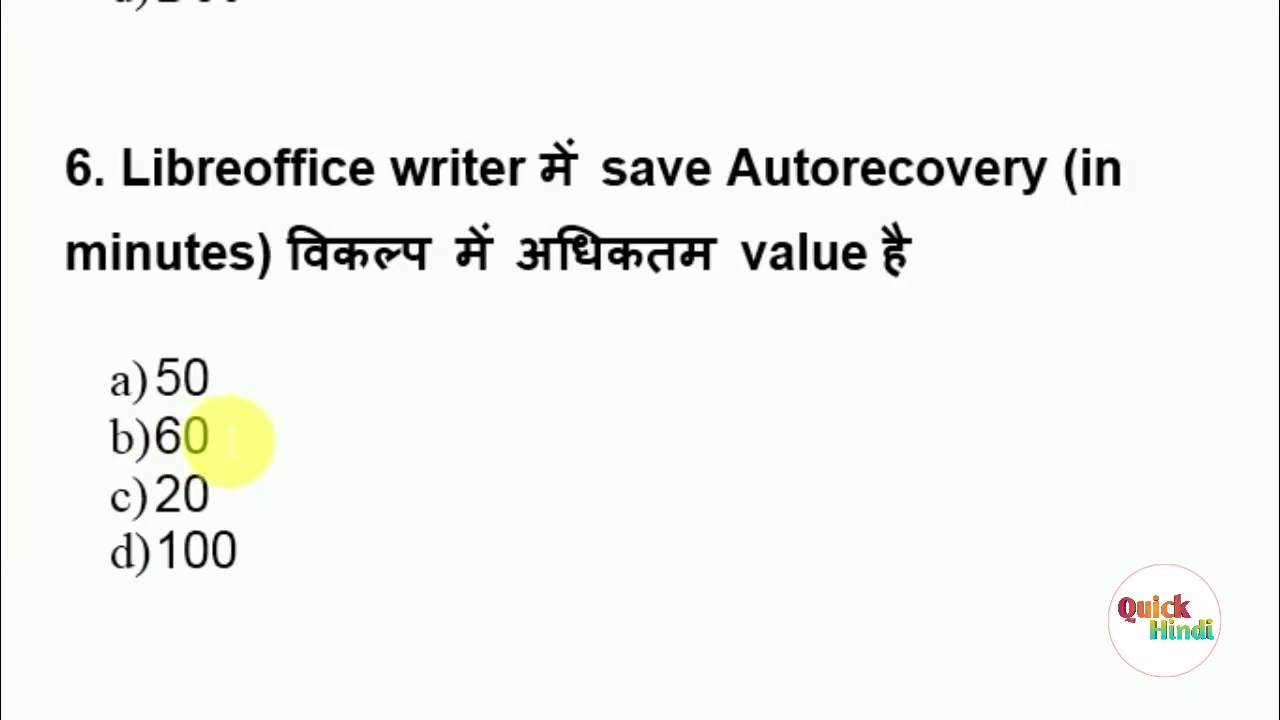
Colour option b) 60 red and change the other options 20 and 100 to 1 and 10.
double_click(186, 440)
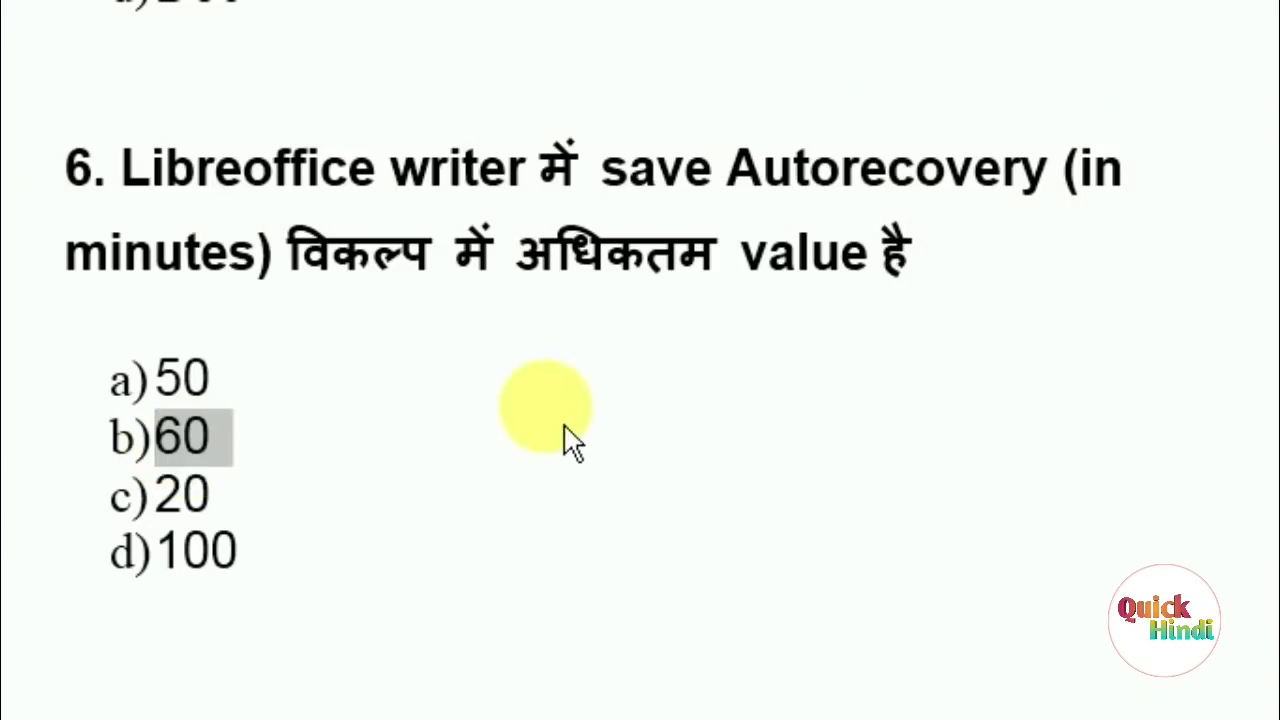
left_click(500, 410)
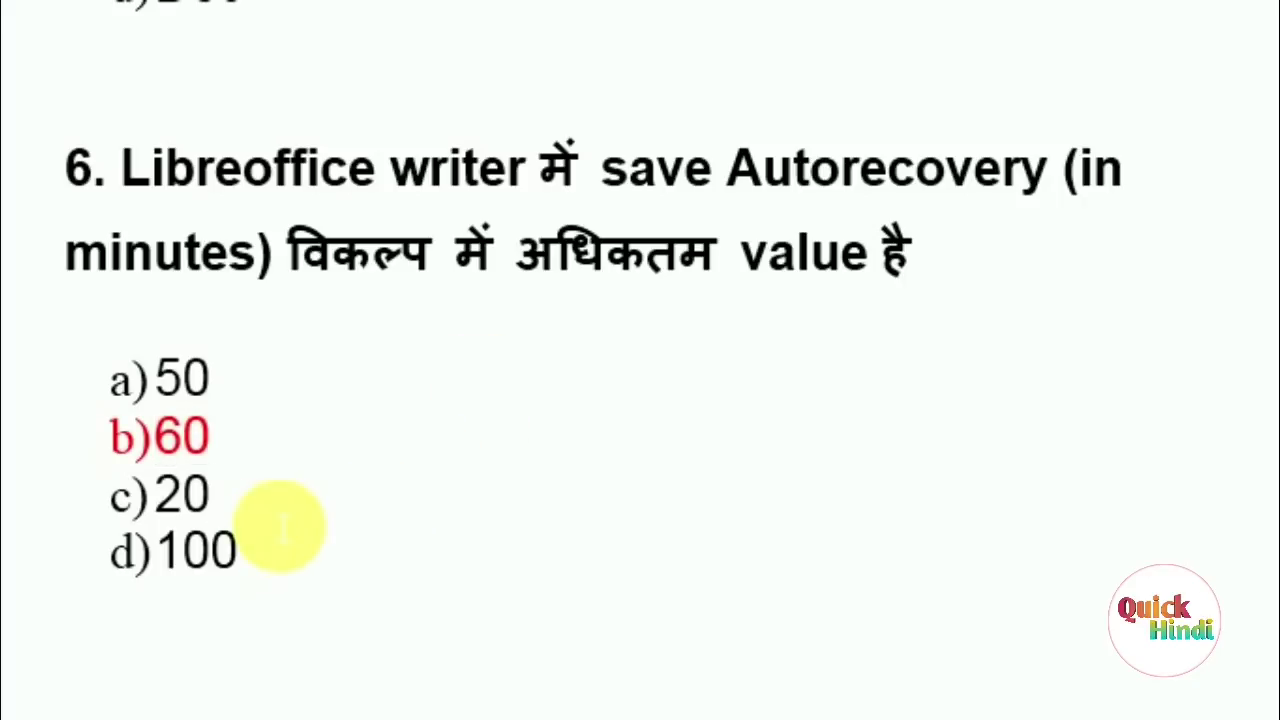
key("BackSpace")
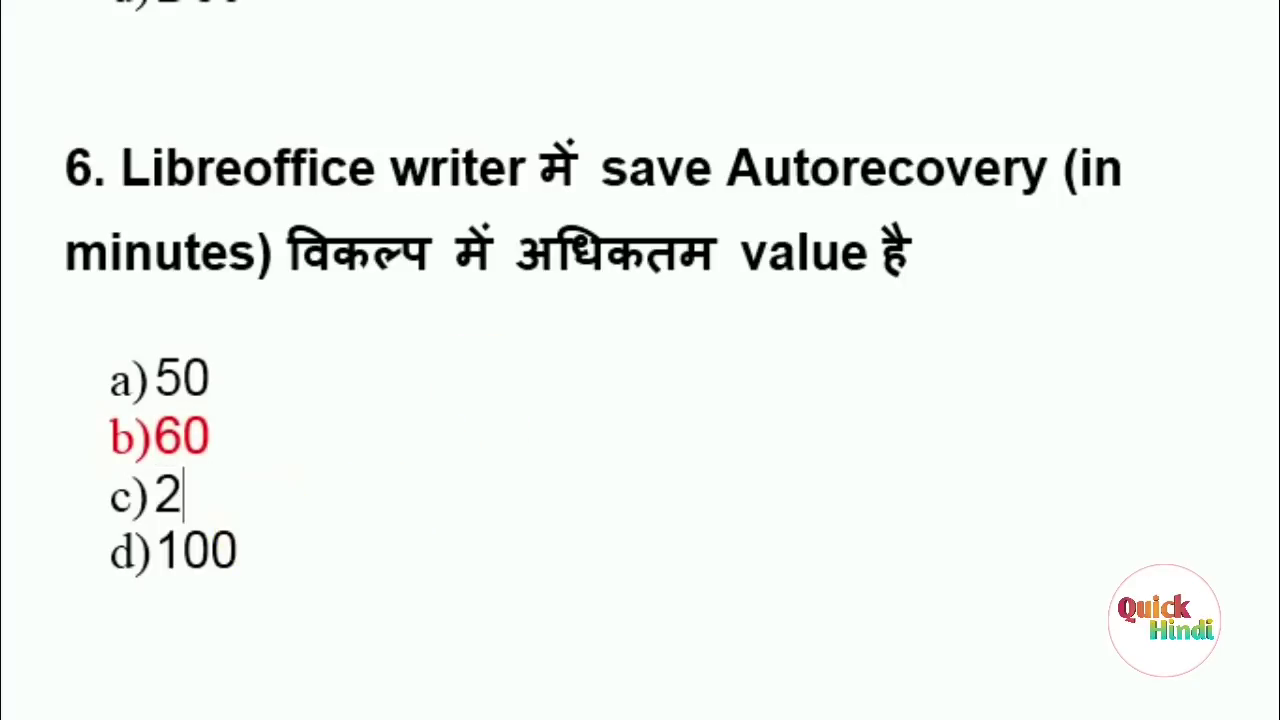
key("BackSpace")
type("1")
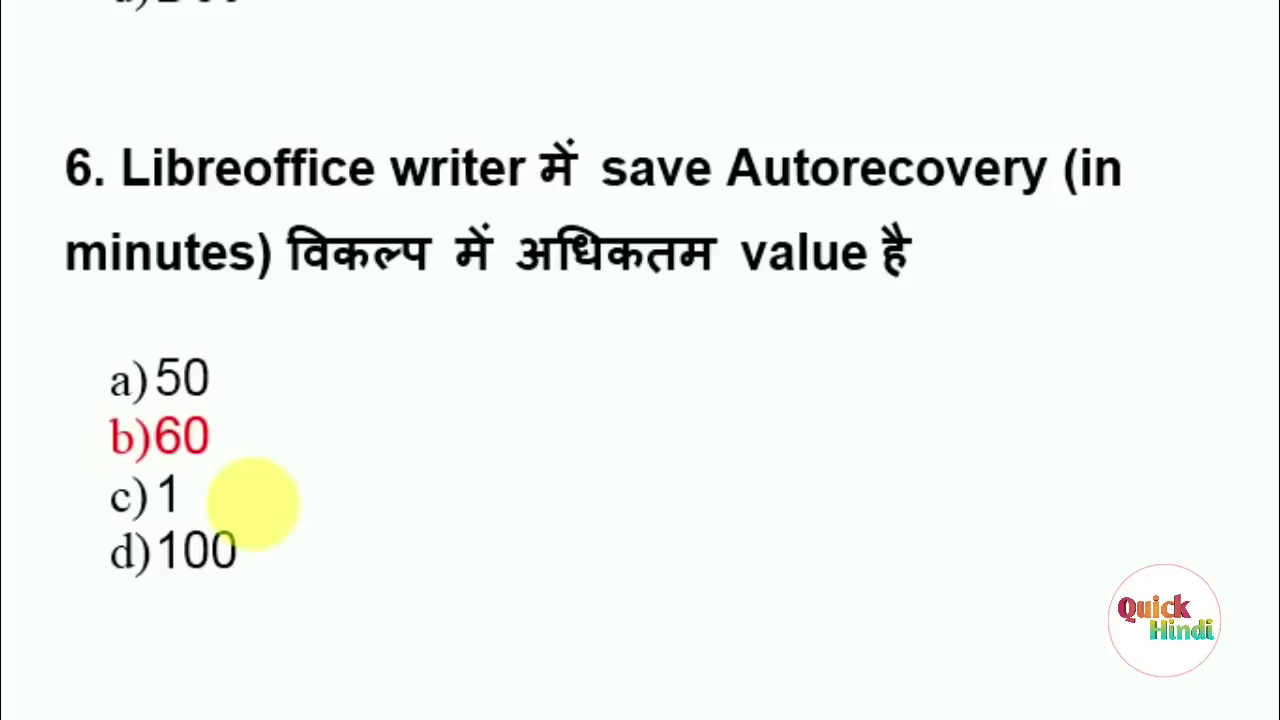
left_click(283, 574)
key("BackSpace")
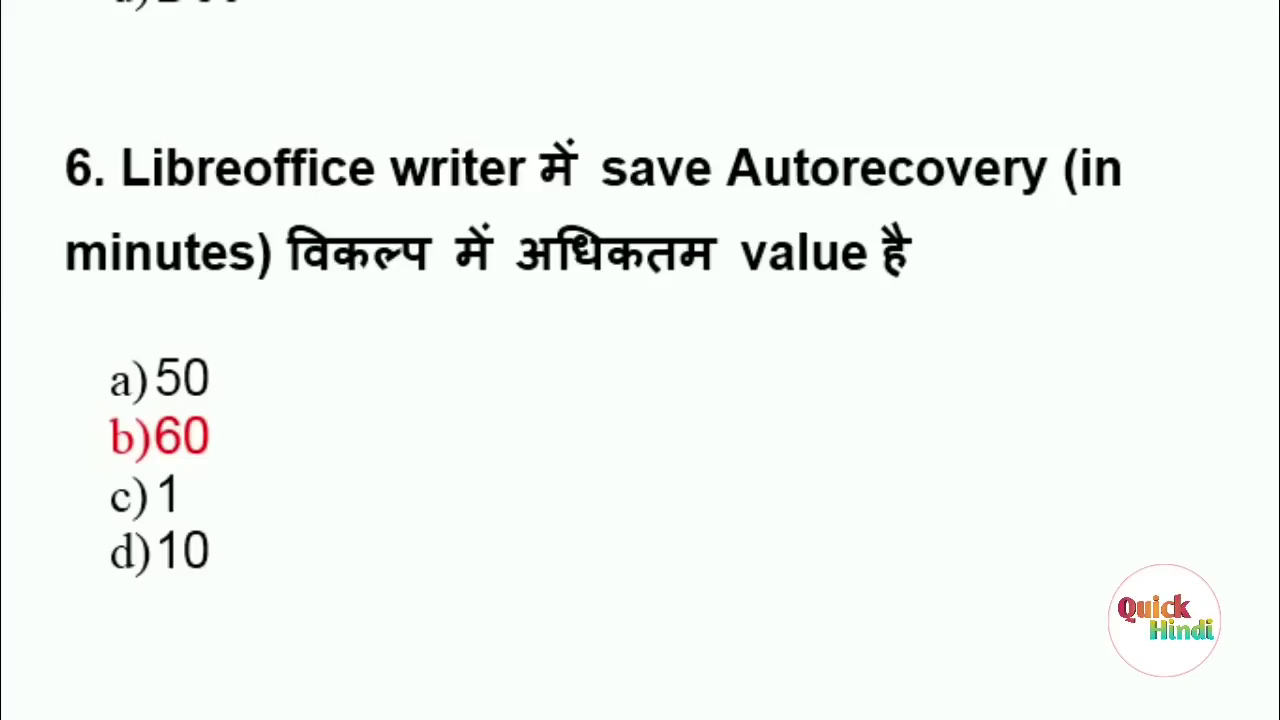
Colour question 7's option b) Yellow red.
scroll(253, 643, "down", 8)
scroll(253, 643, "down", 2)
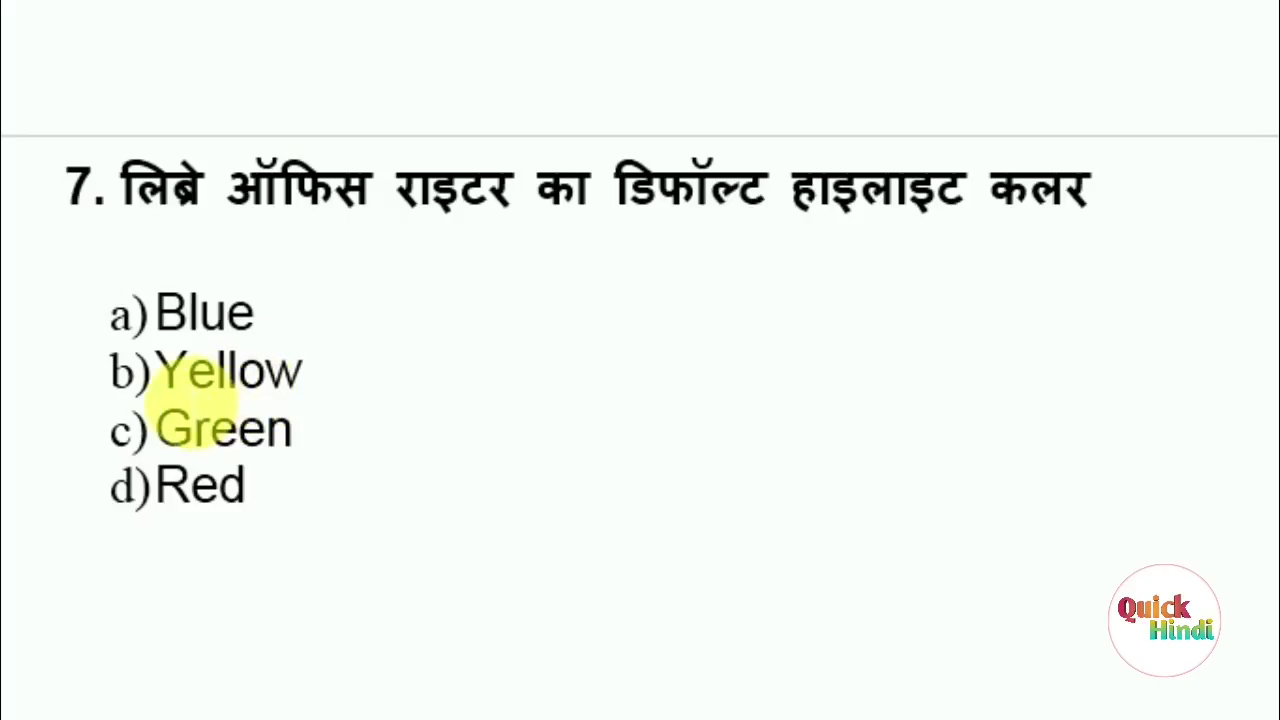
left_click_drag(156, 370, 325, 372)
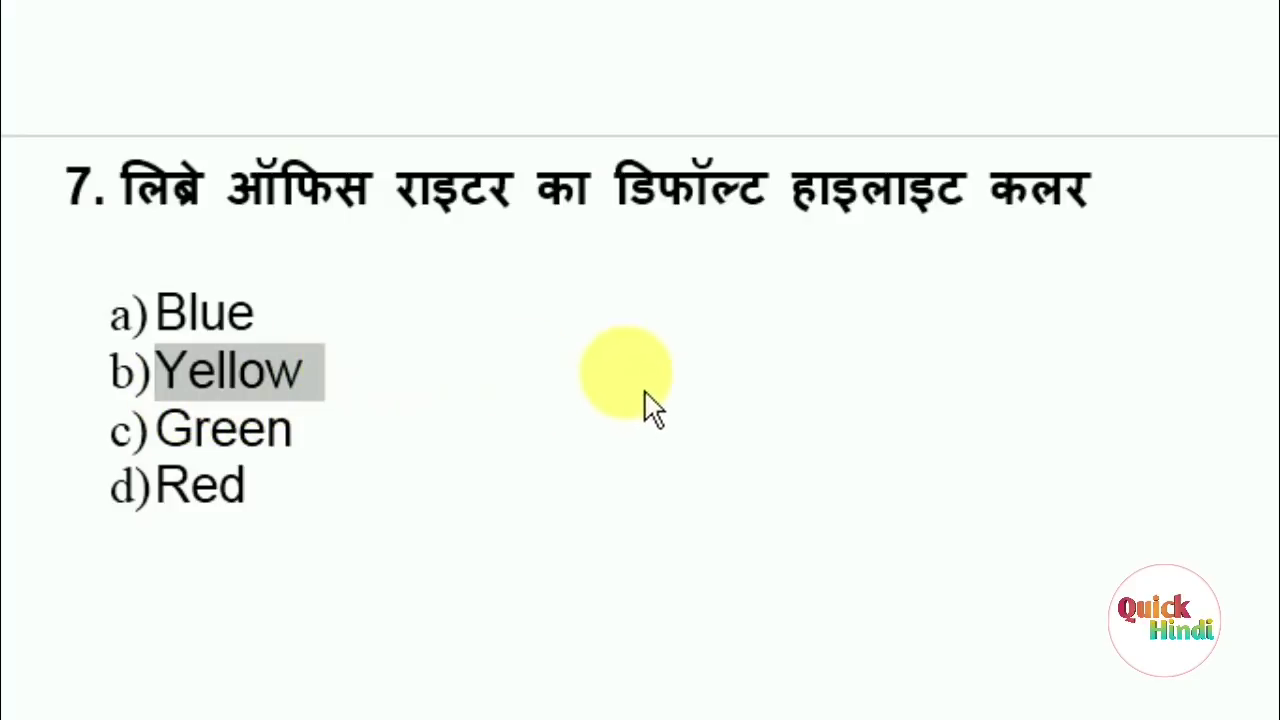
left_click(526, 534)
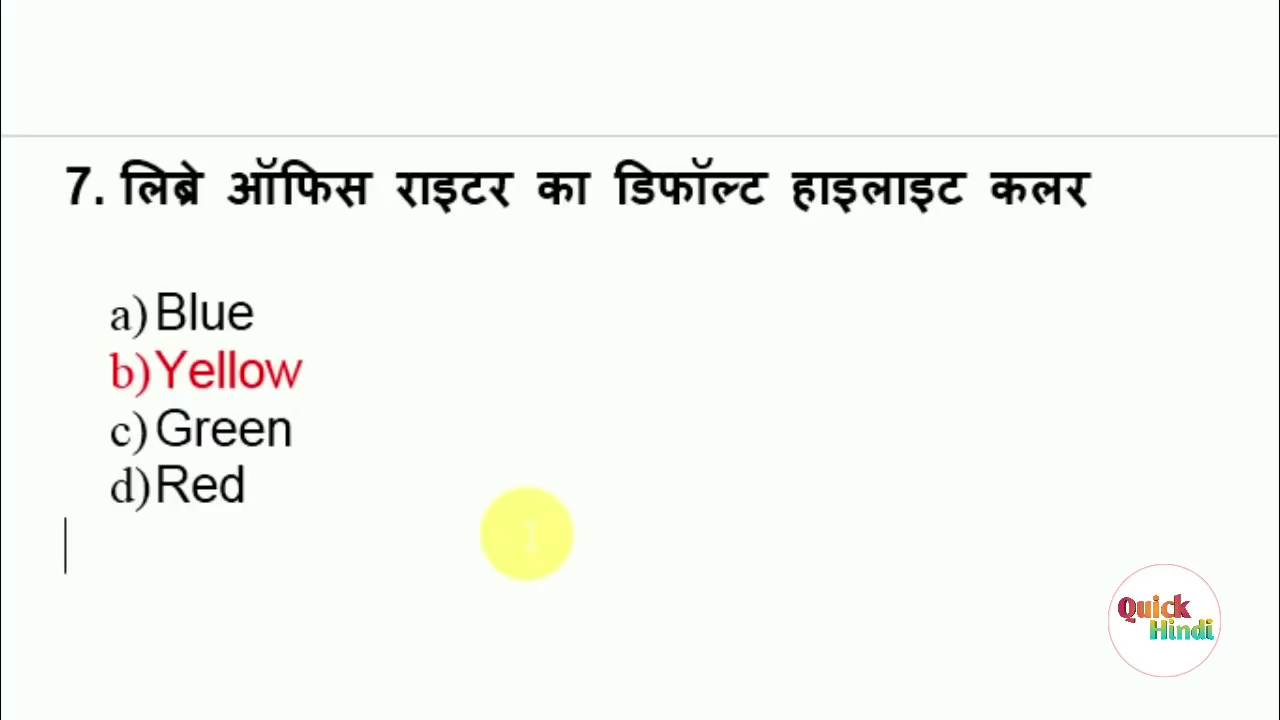
scroll(526, 540, "down", 5)
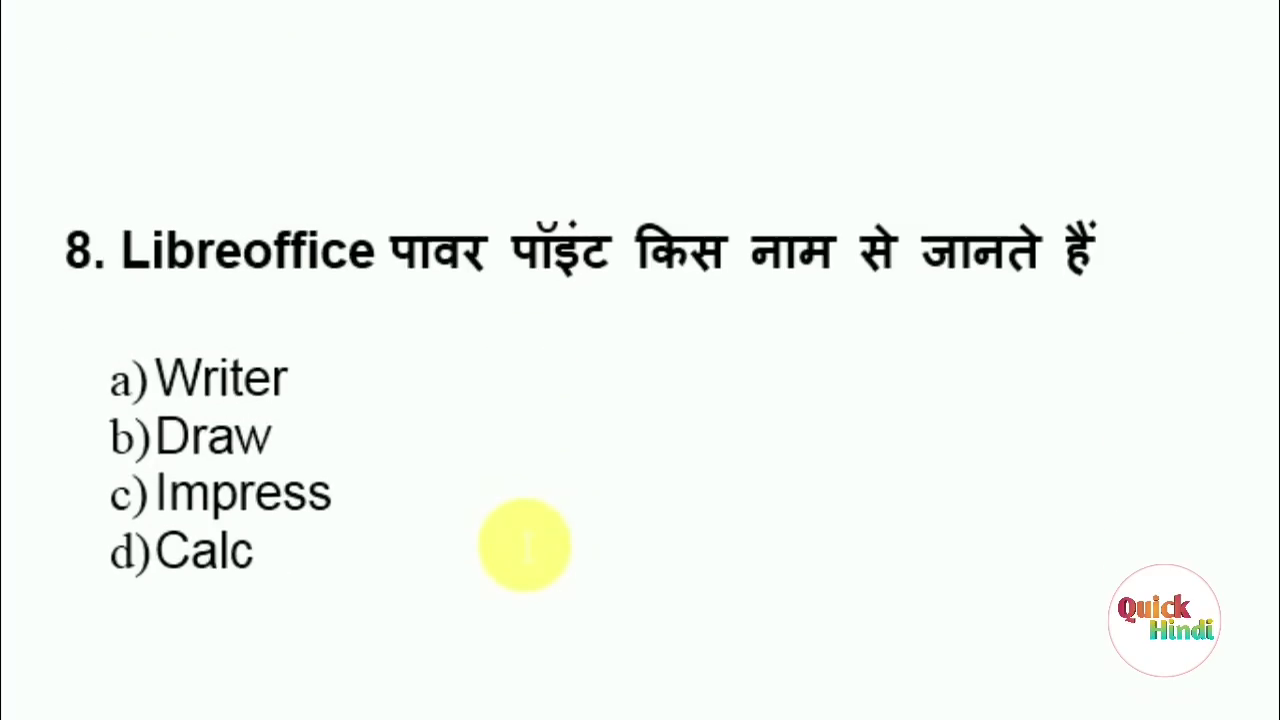
Add the word 'presentation' after पॉइंट in question 8's title.
scroll(526, 545, "down", 3)
scroll(525, 545, "up", 2)
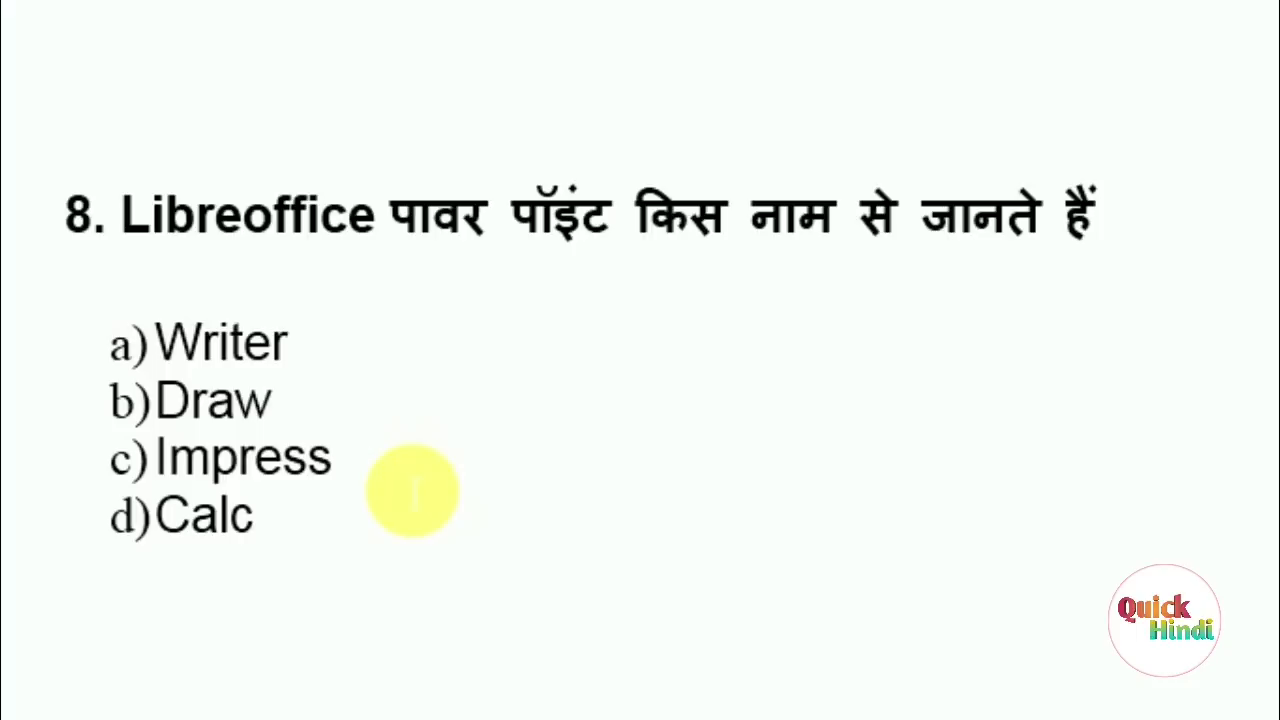
left_click(625, 222)
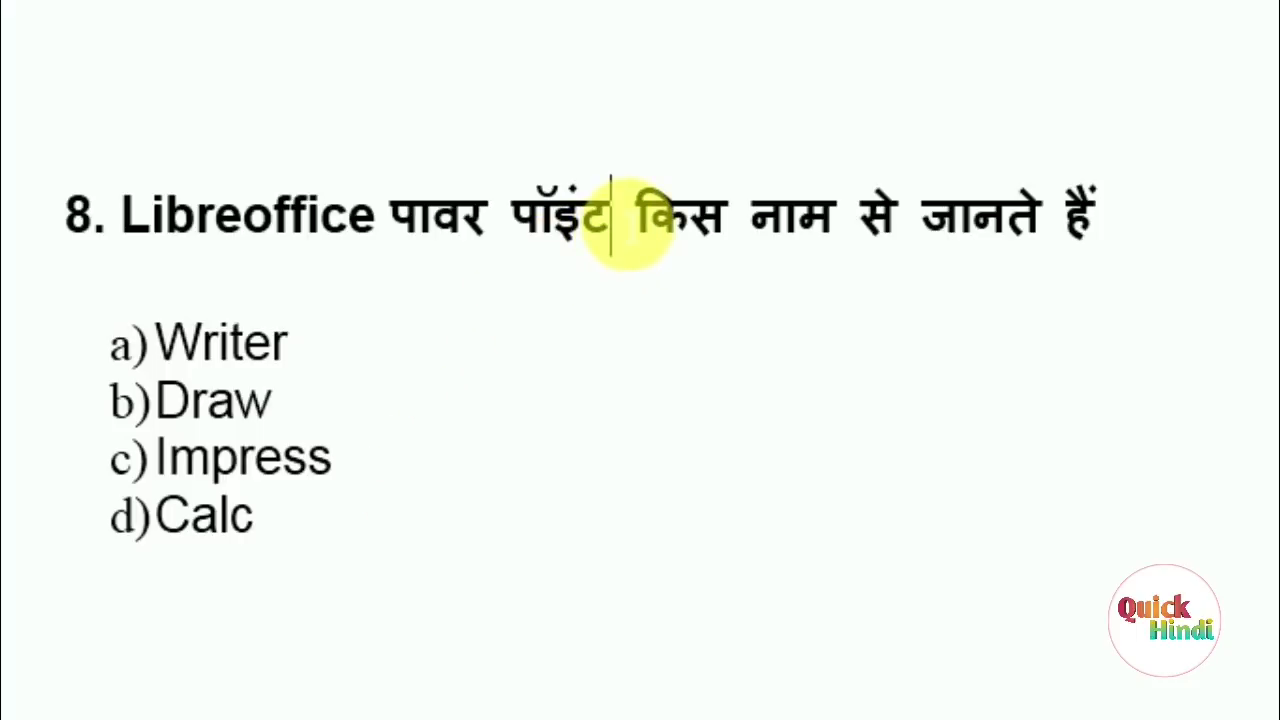
type("pre ")
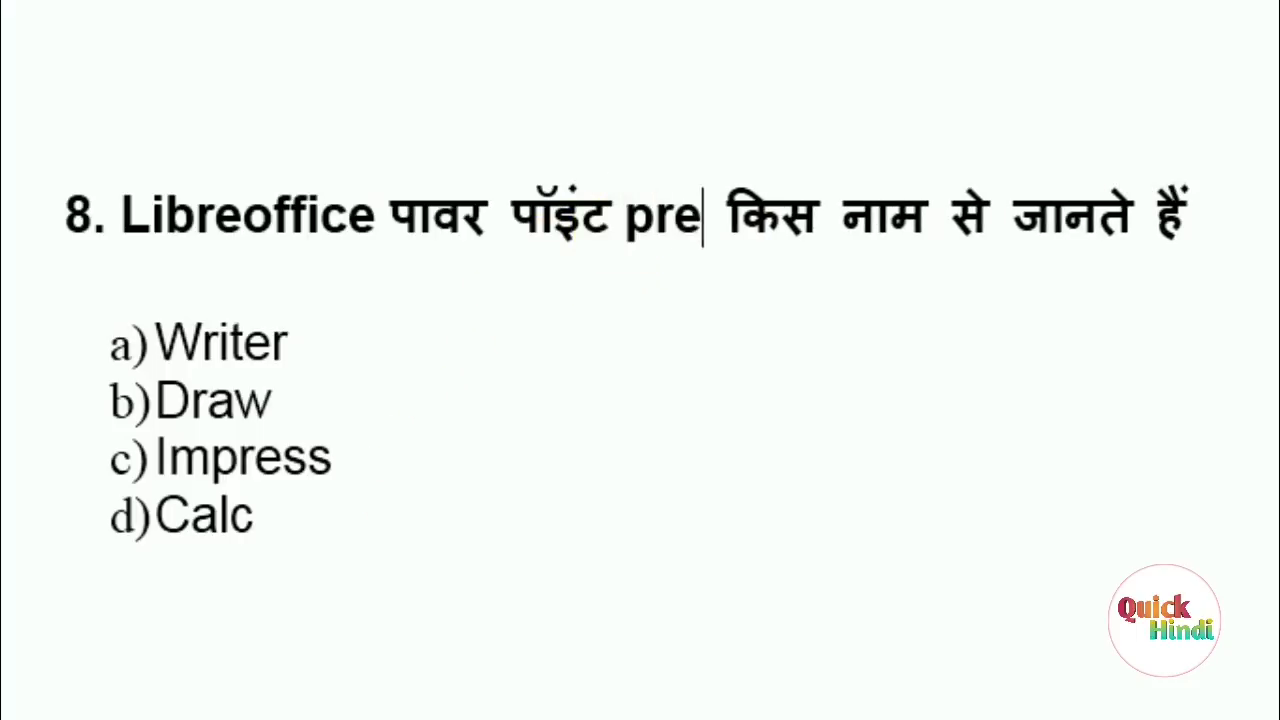
type("sen")
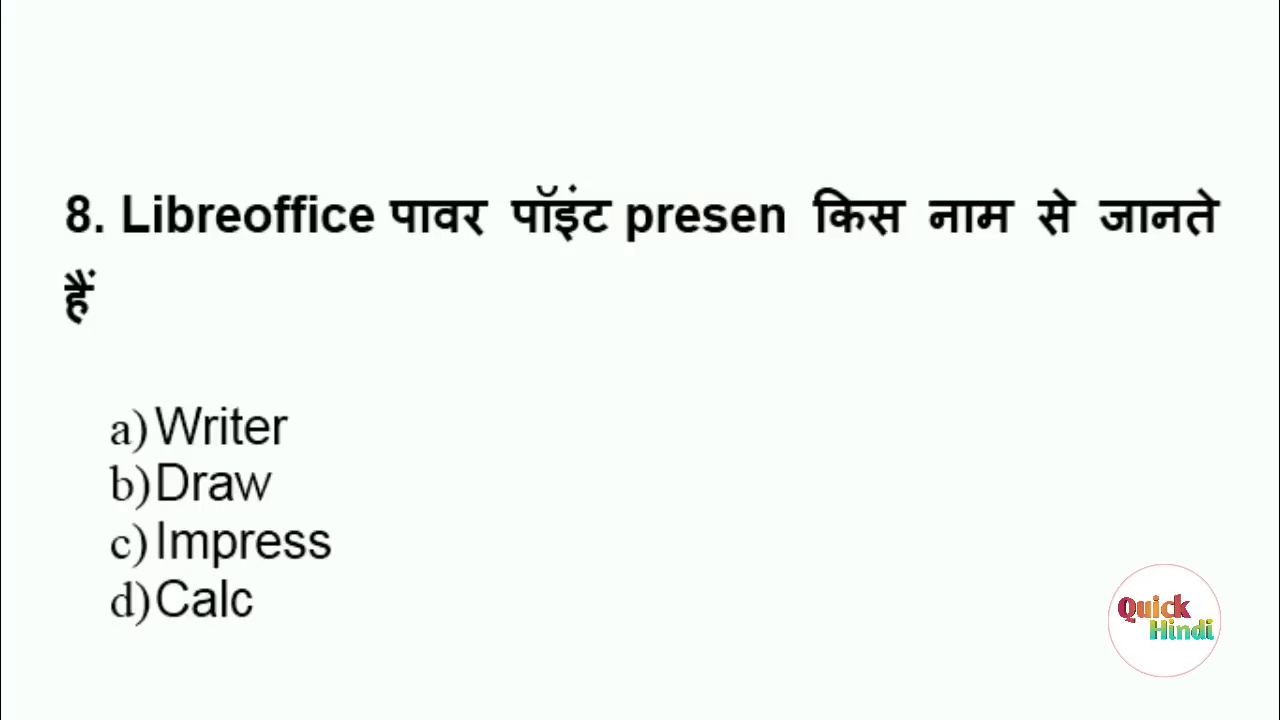
type("tat")
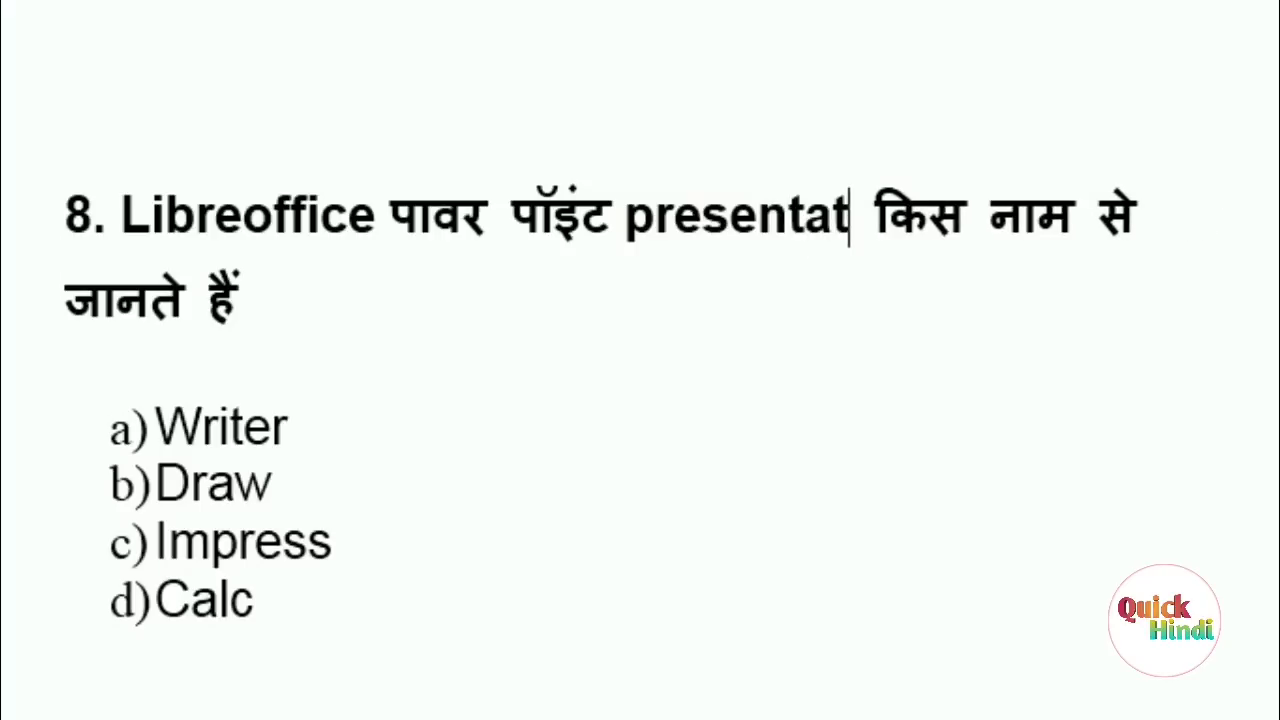
type("ion")
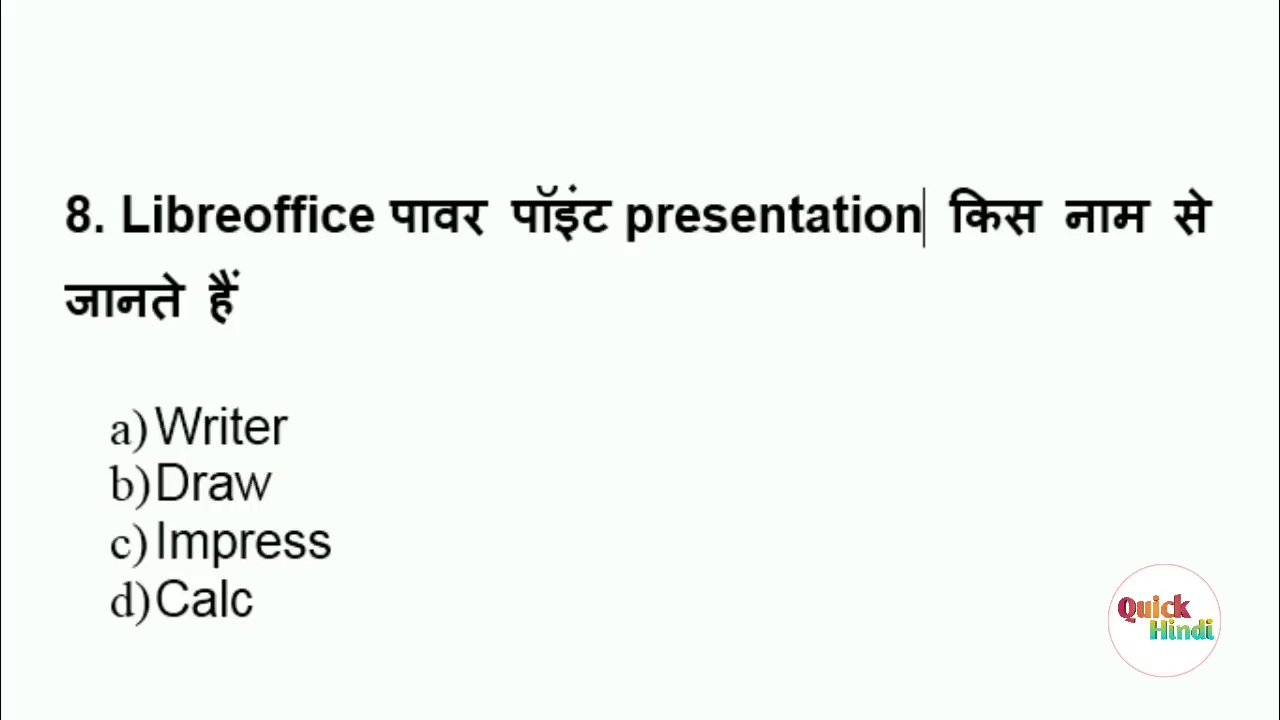
left_click(646, 233)
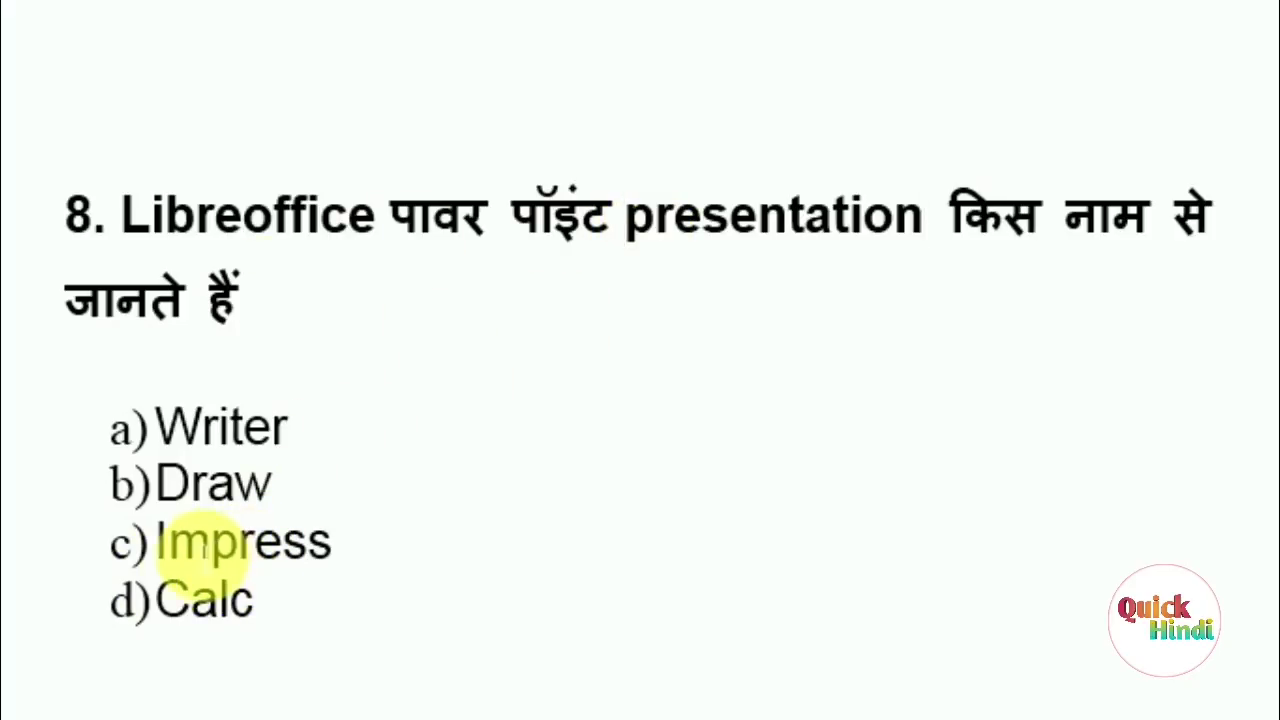
Colour the Impress answer red, leaving the Writer and Calc options unchanged.
left_click_drag(160, 548, 440, 572)
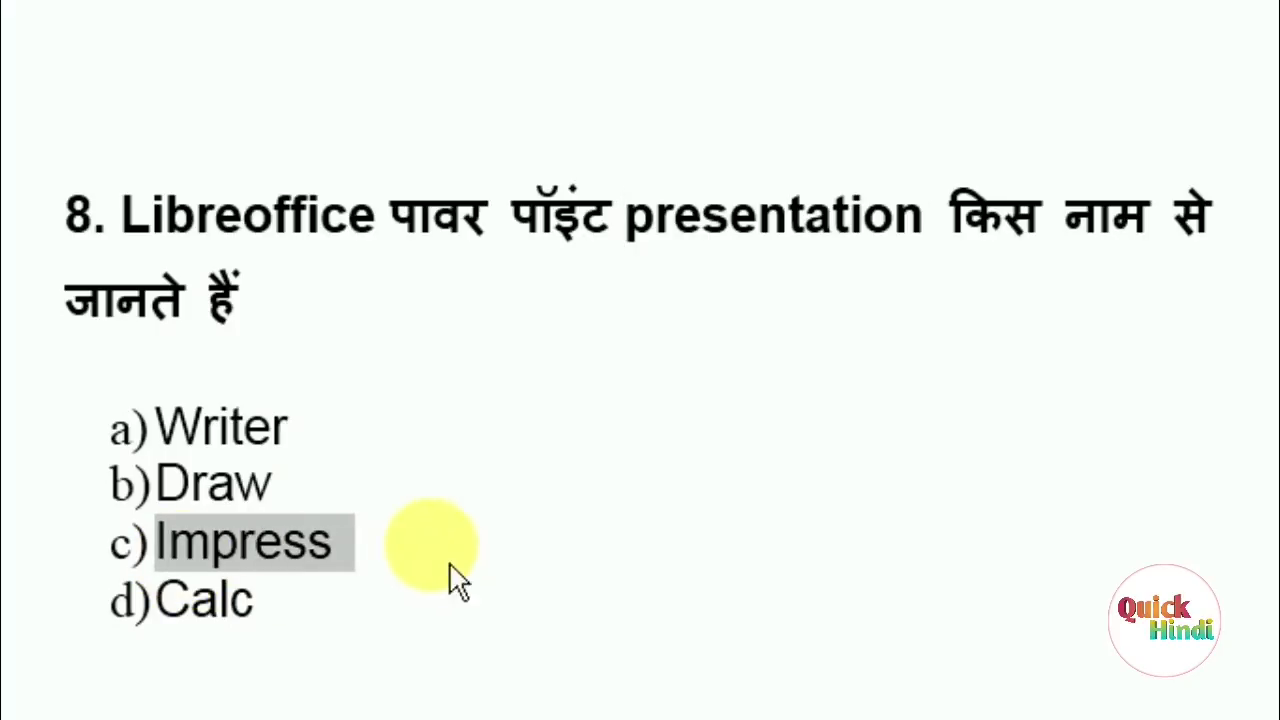
left_click(340, 545)
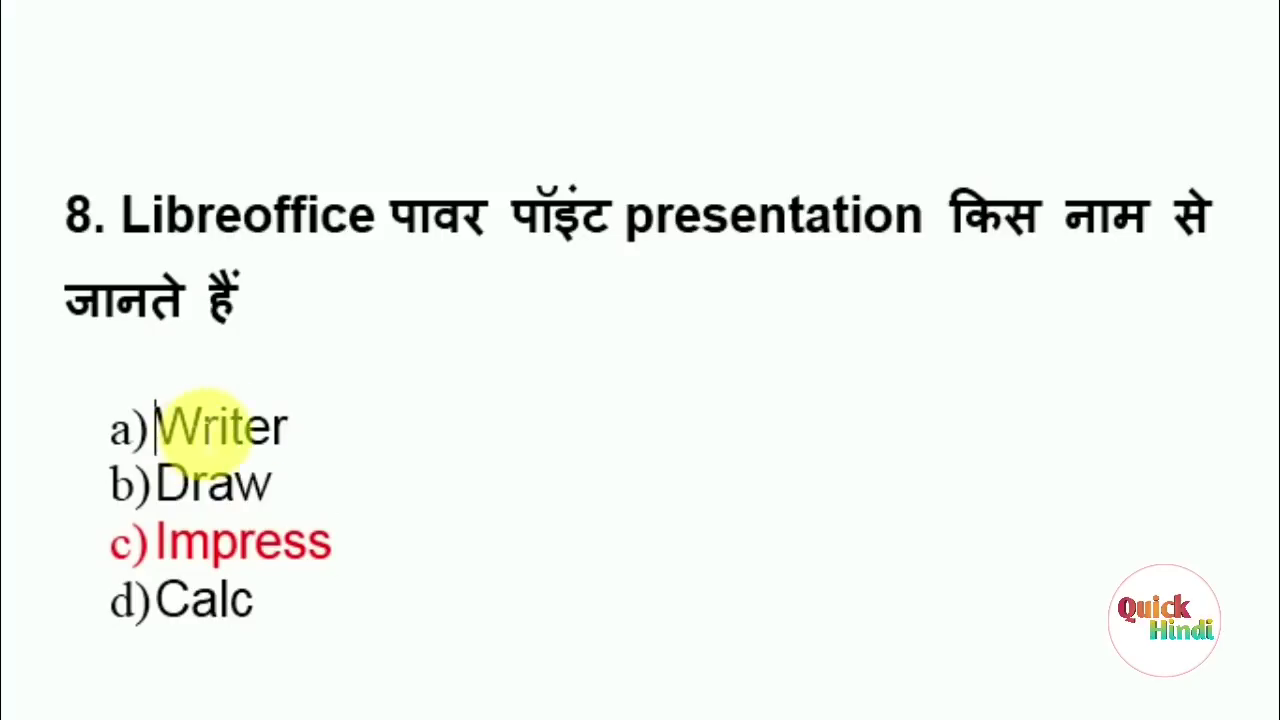
left_click_drag(155, 428, 340, 435)
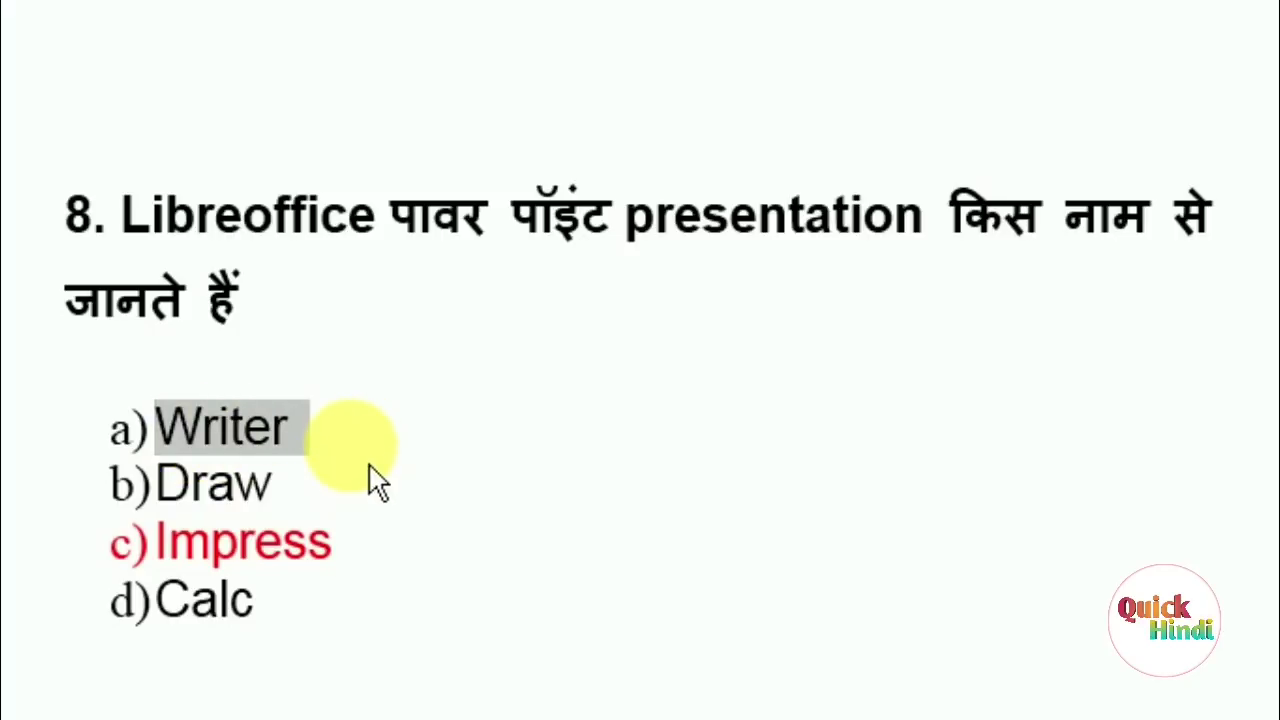
left_click(370, 458)
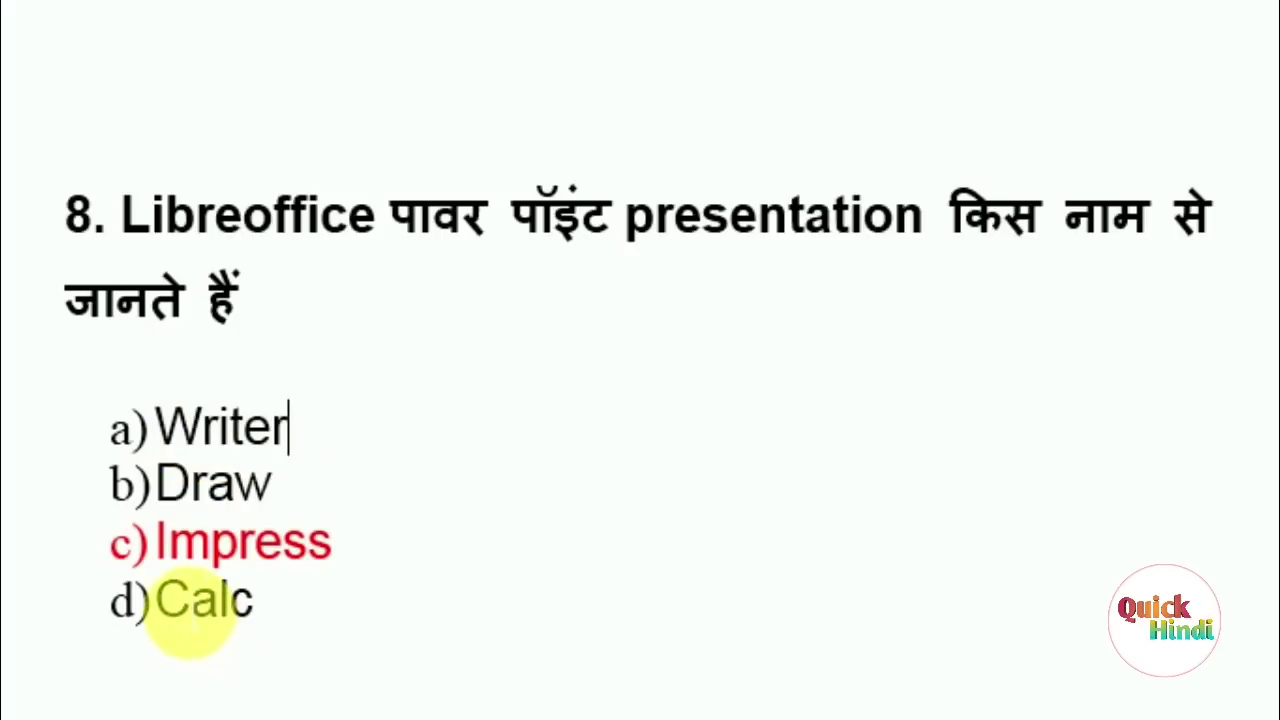
left_click_drag(190, 614, 378, 645)
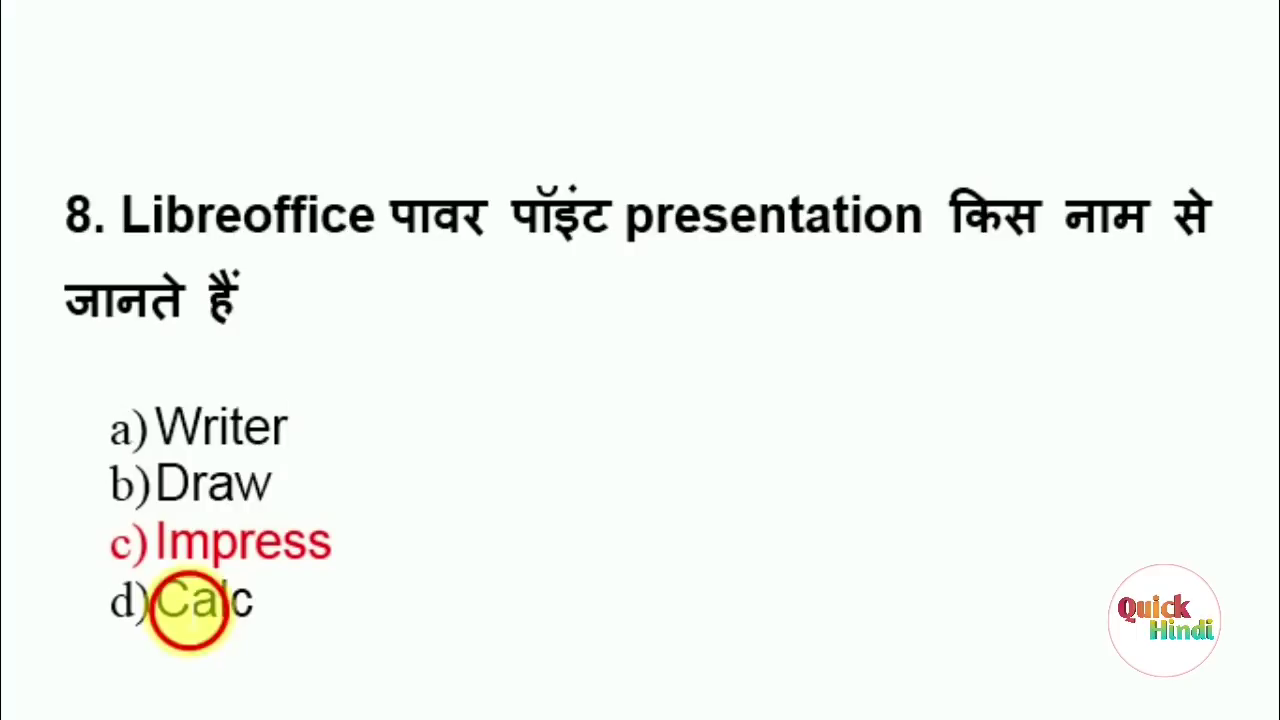
left_click(385, 648)
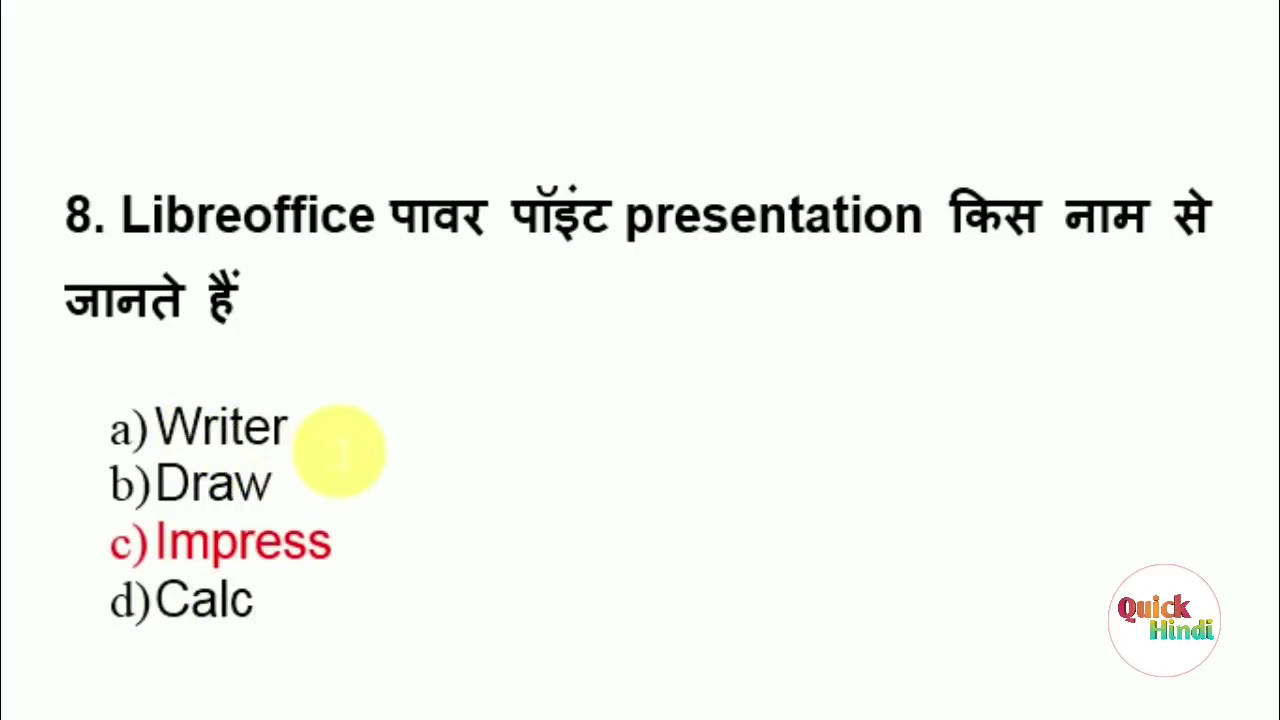
left_click(171, 642)
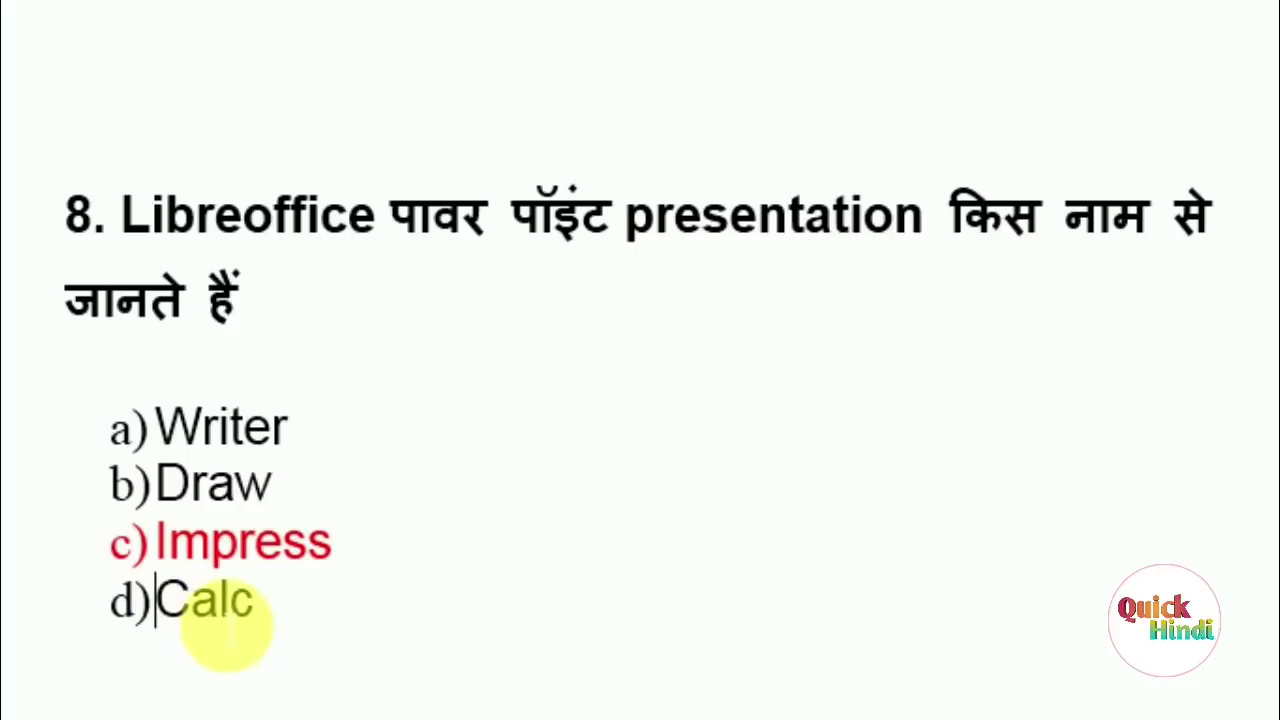
double_click(228, 628)
left_click(360, 608)
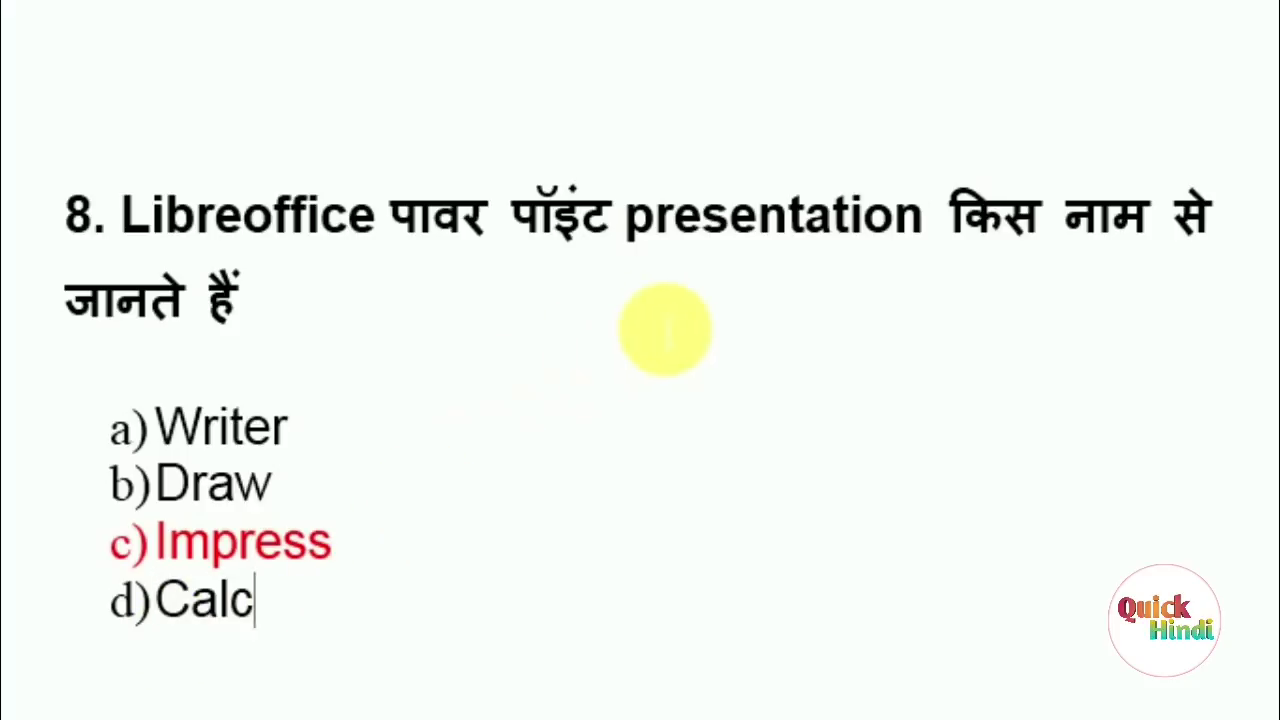
scroll(360, 568, "down", 1)
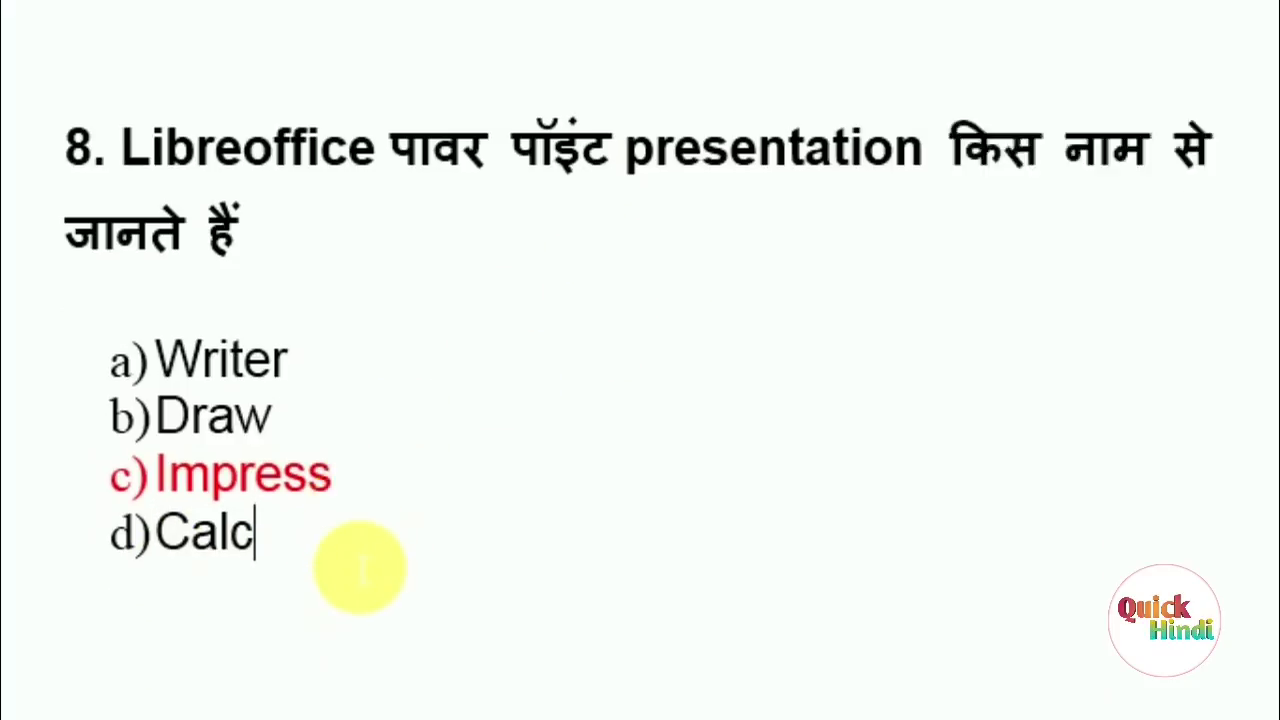
scroll(360, 568, "down", 5)
scroll(360, 568, "down", 4)
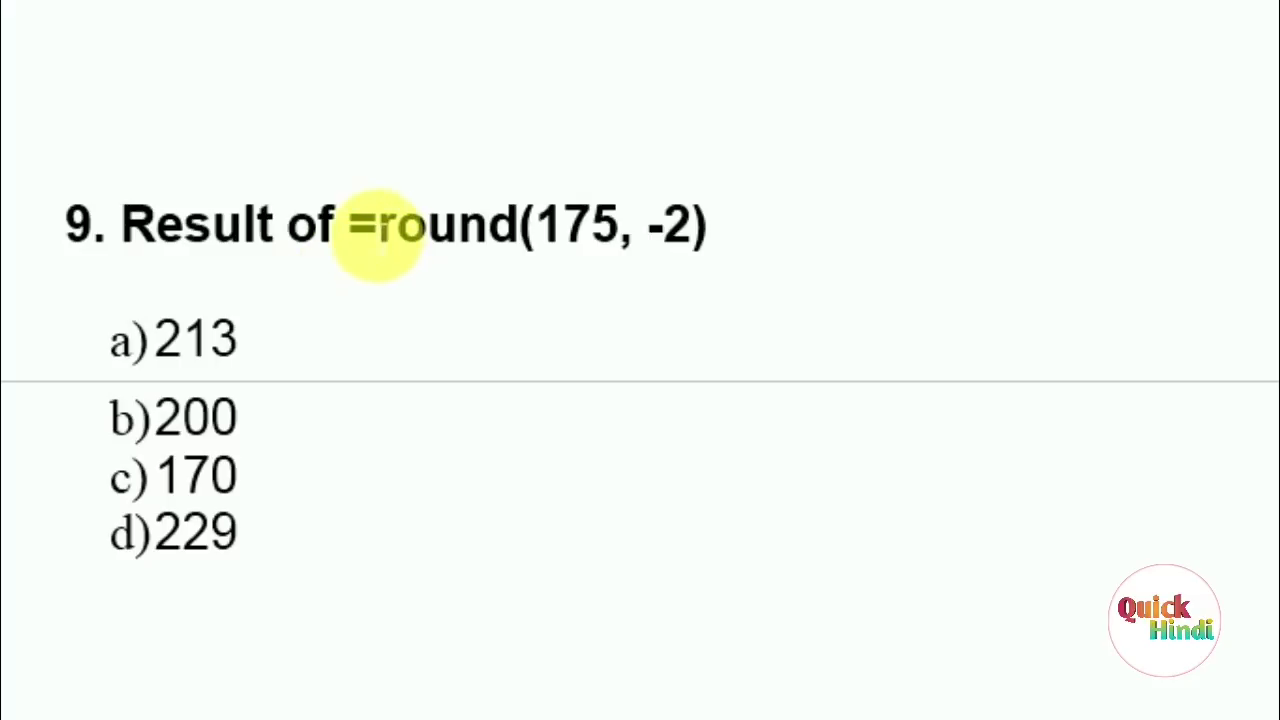
Select the =round(175, -2) formula in question 9 to review it, then deselect.
left_click(366, 256)
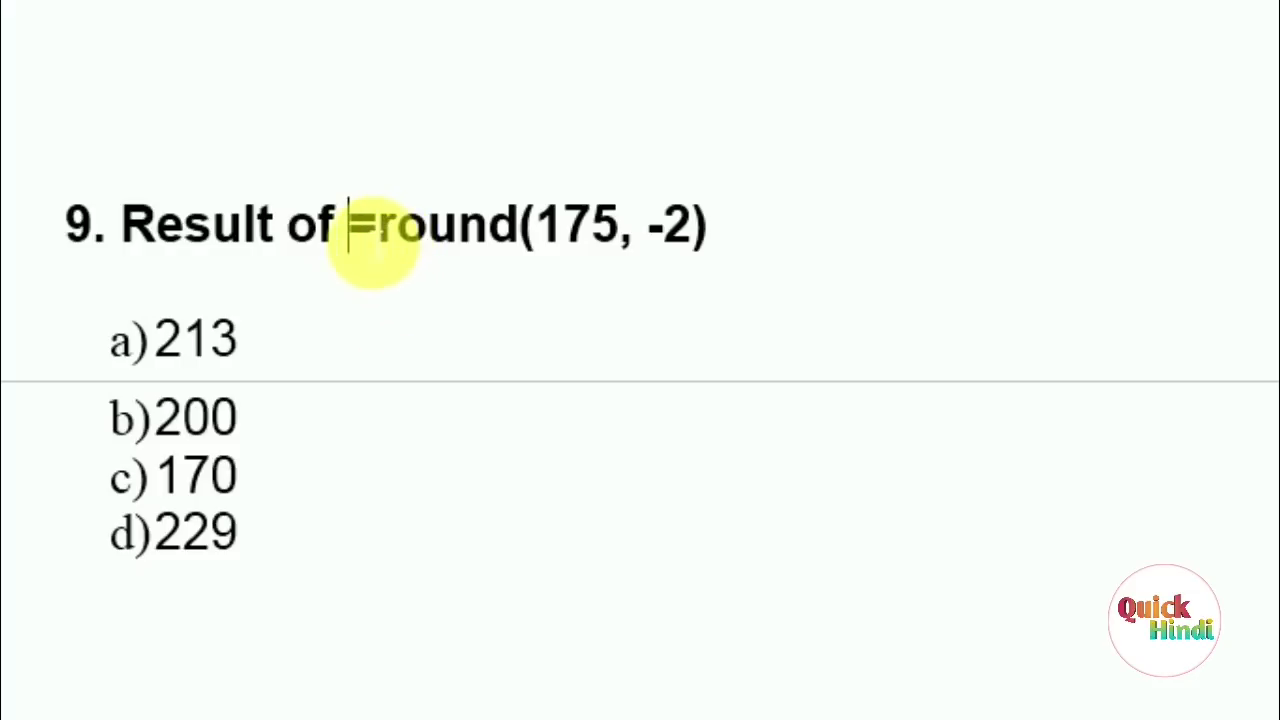
left_click_drag(350, 228, 535, 230)
left_click_drag(700, 238, 757, 238)
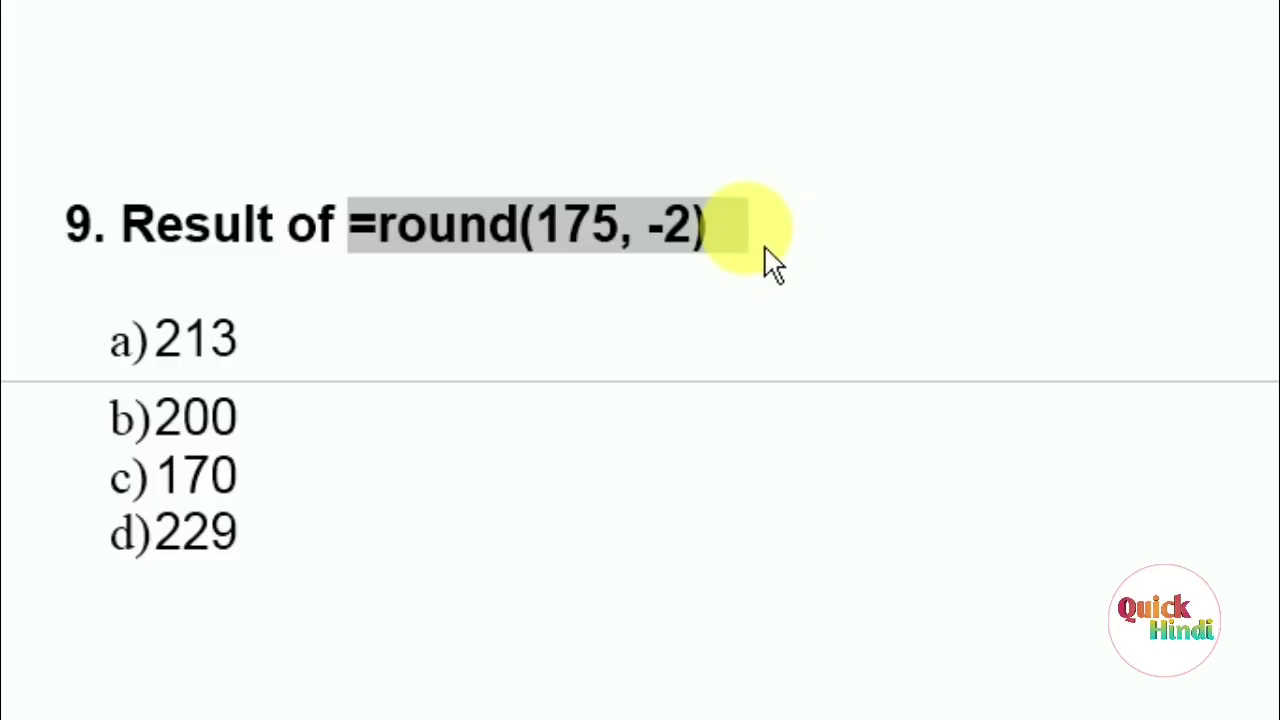
left_click(765, 252)
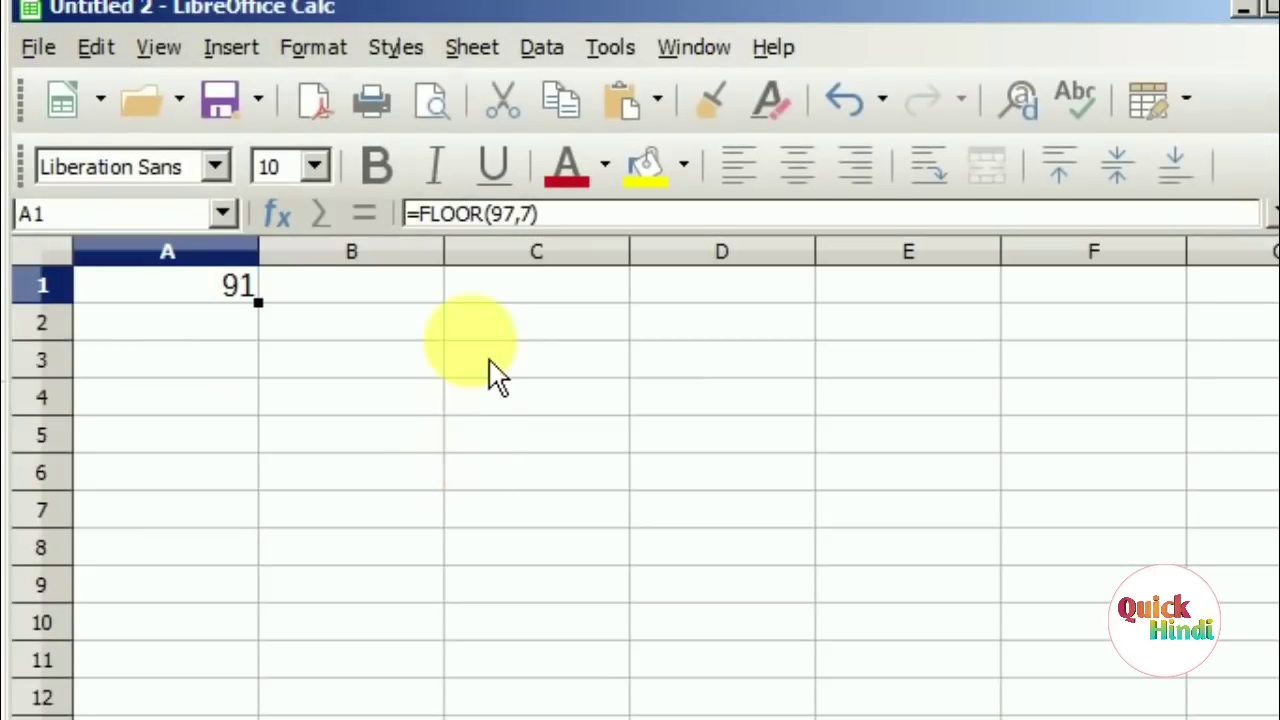
Enter =round(175, -2) in cell C3.
left_click(557, 375)
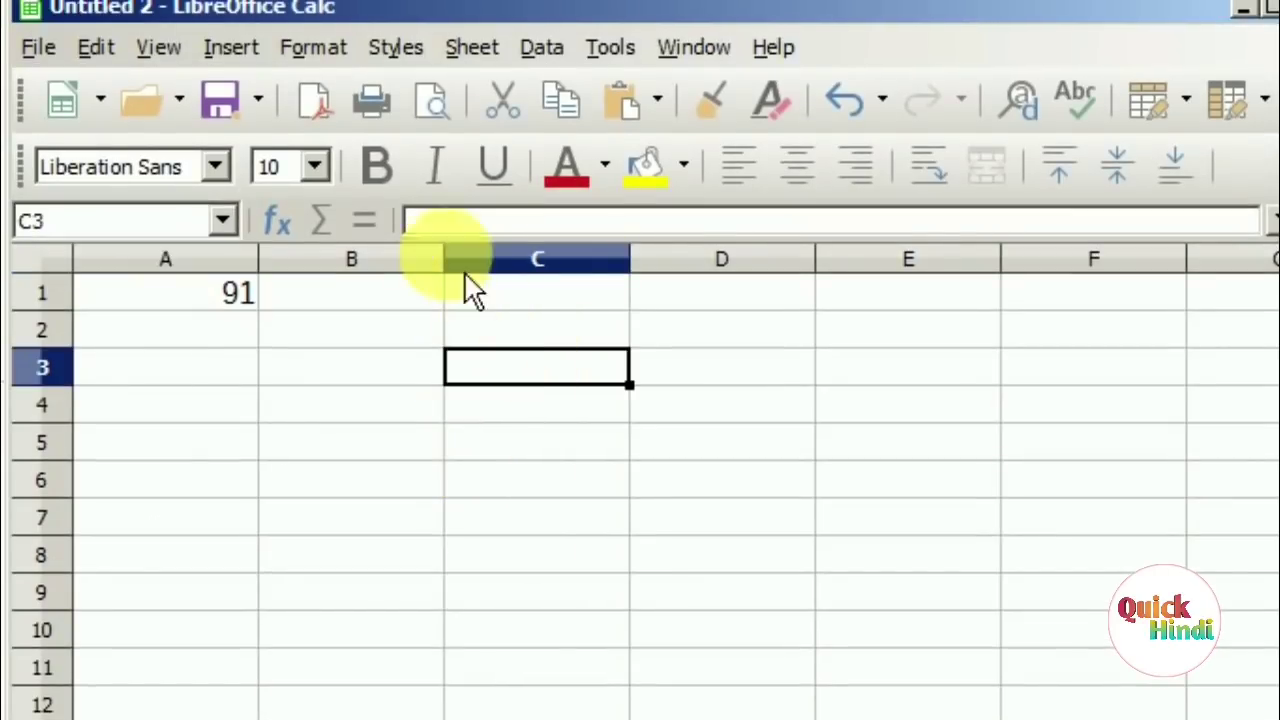
left_click(460, 225)
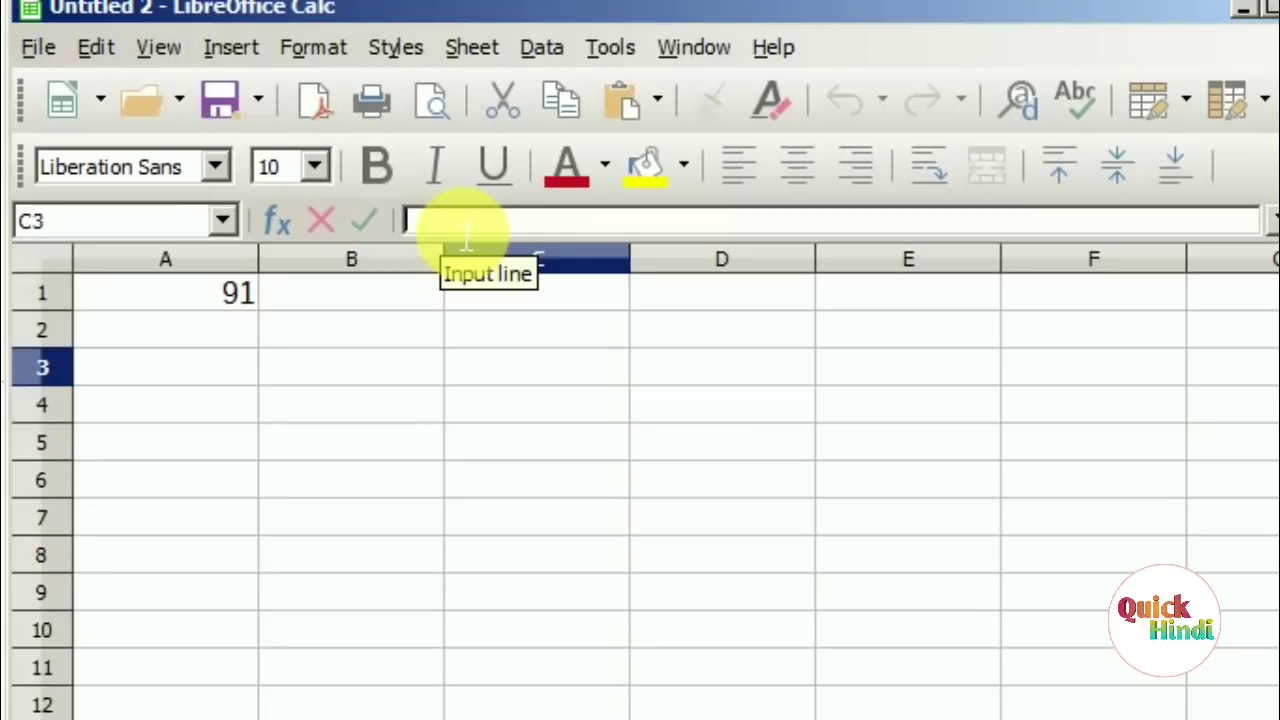
type("=round(175, -2)")
key("Return")
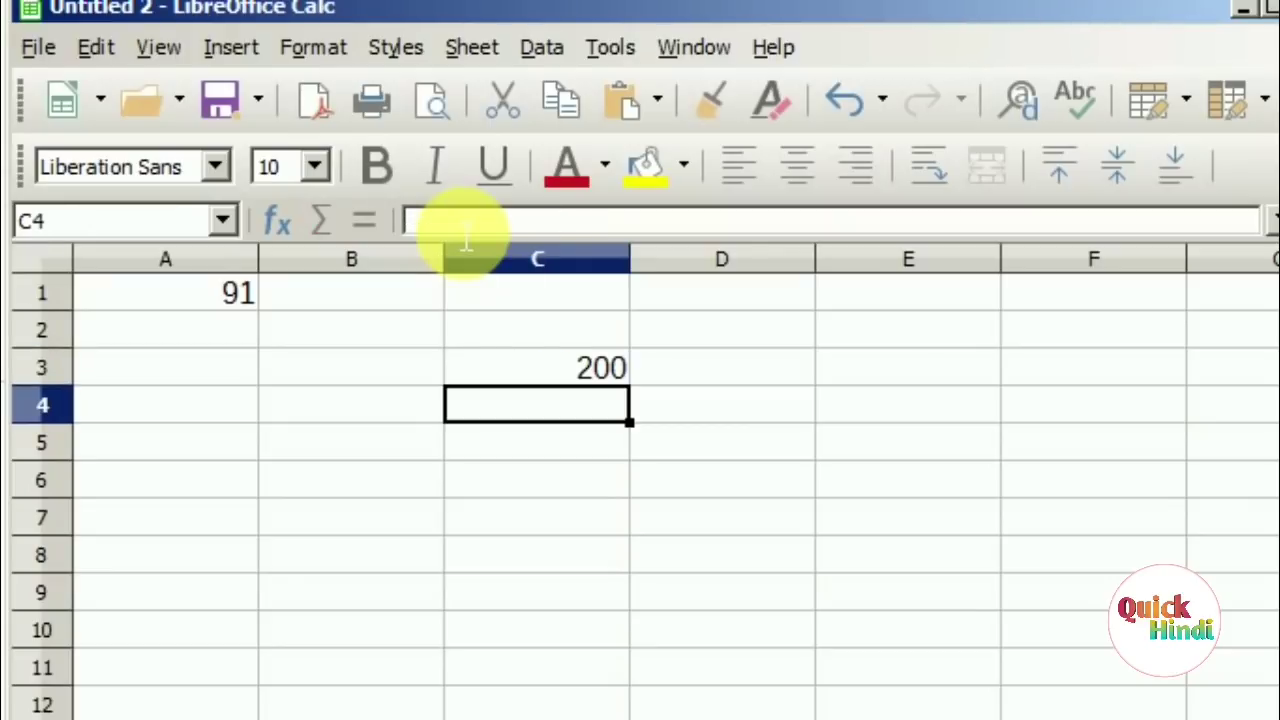
Remove a stray D4 reference and change C3 to ROUND(145, -2), giving 100.
left_click(510, 370)
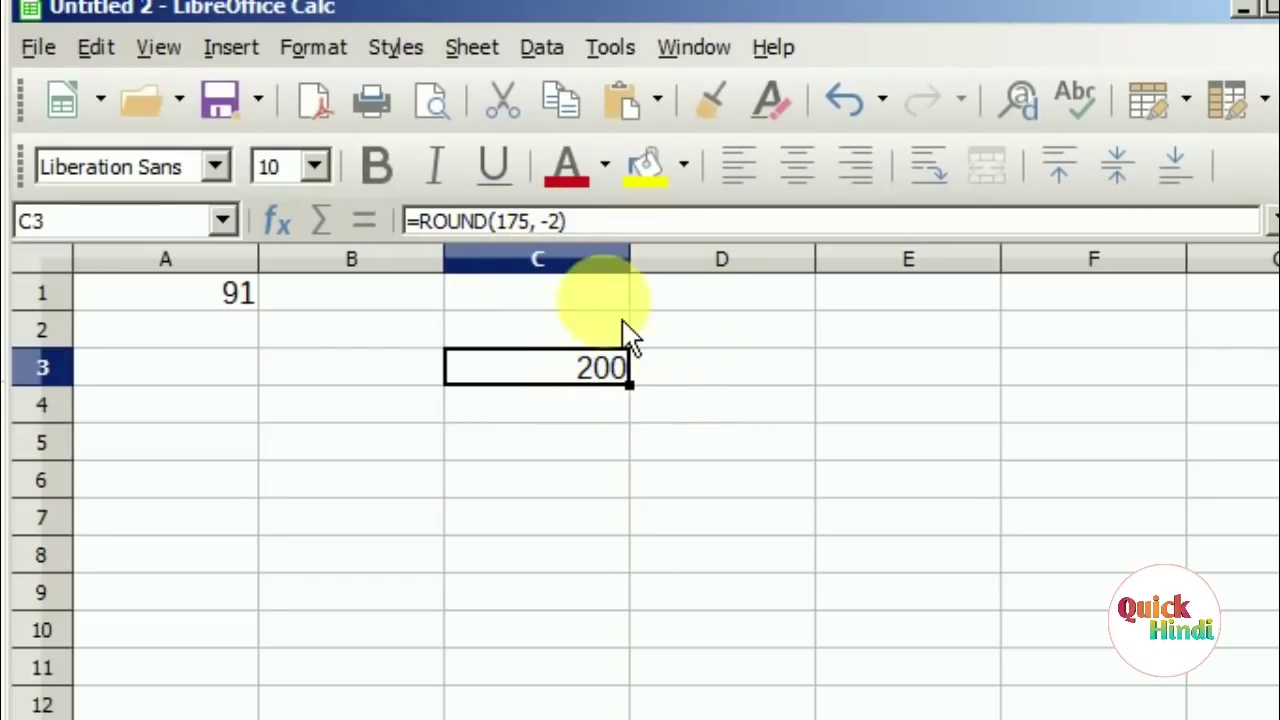
key("F2")
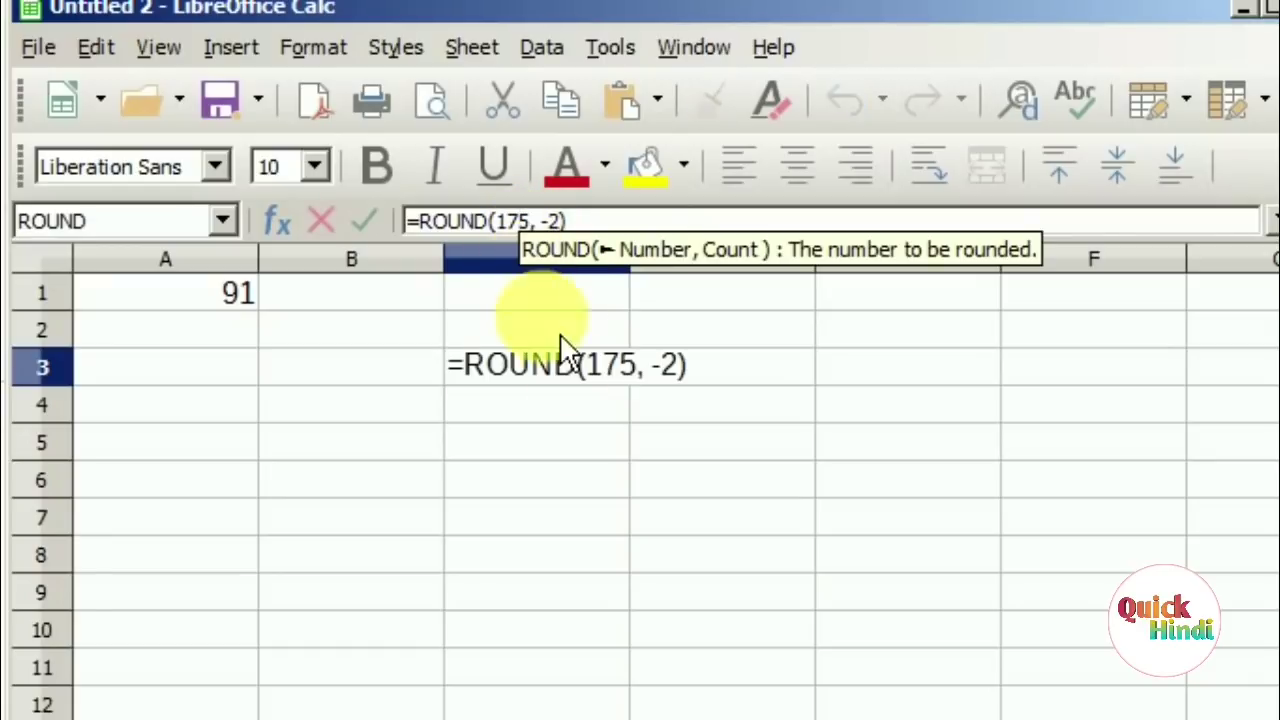
left_click(660, 418)
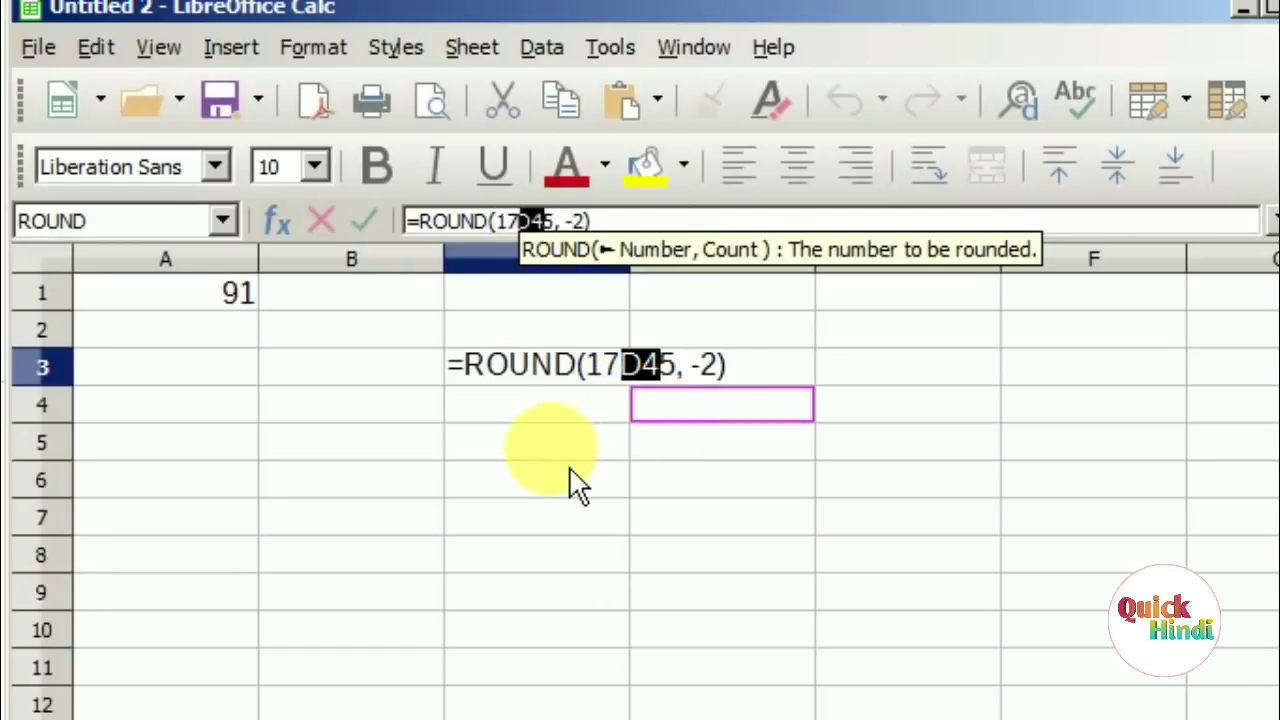
key("BackSpace")
key("BackSpace")
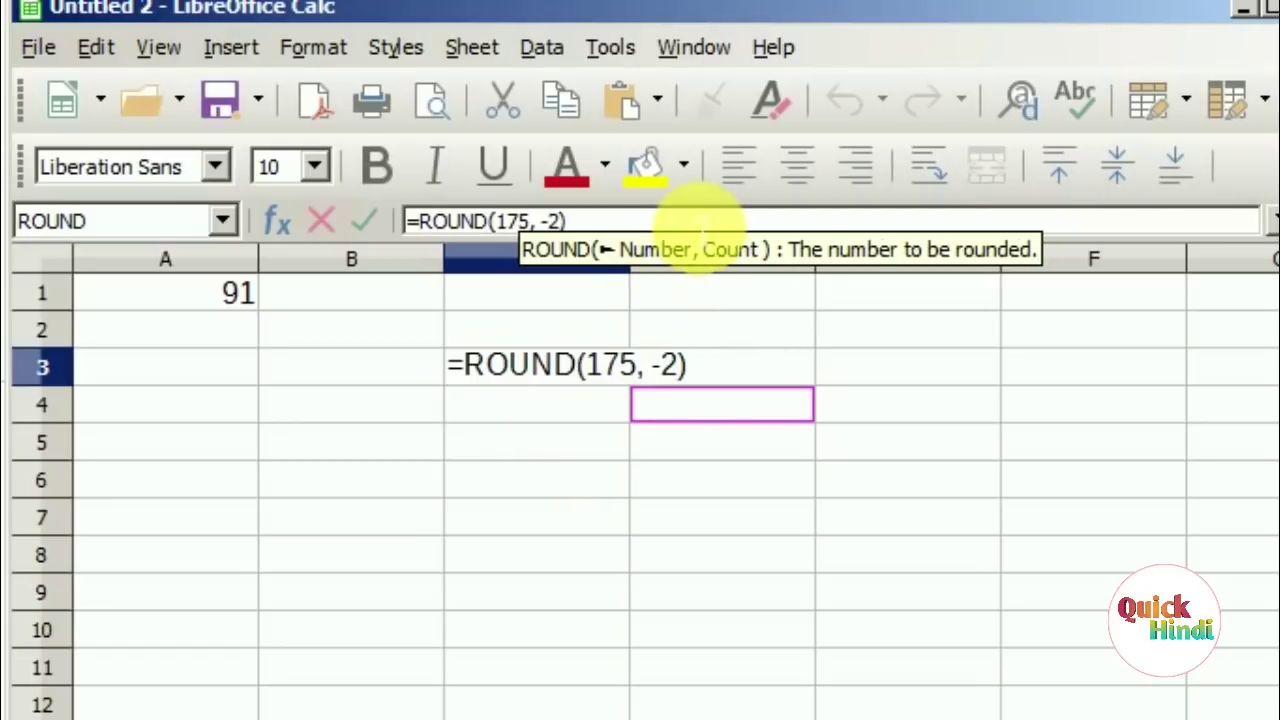
left_click(703, 224)
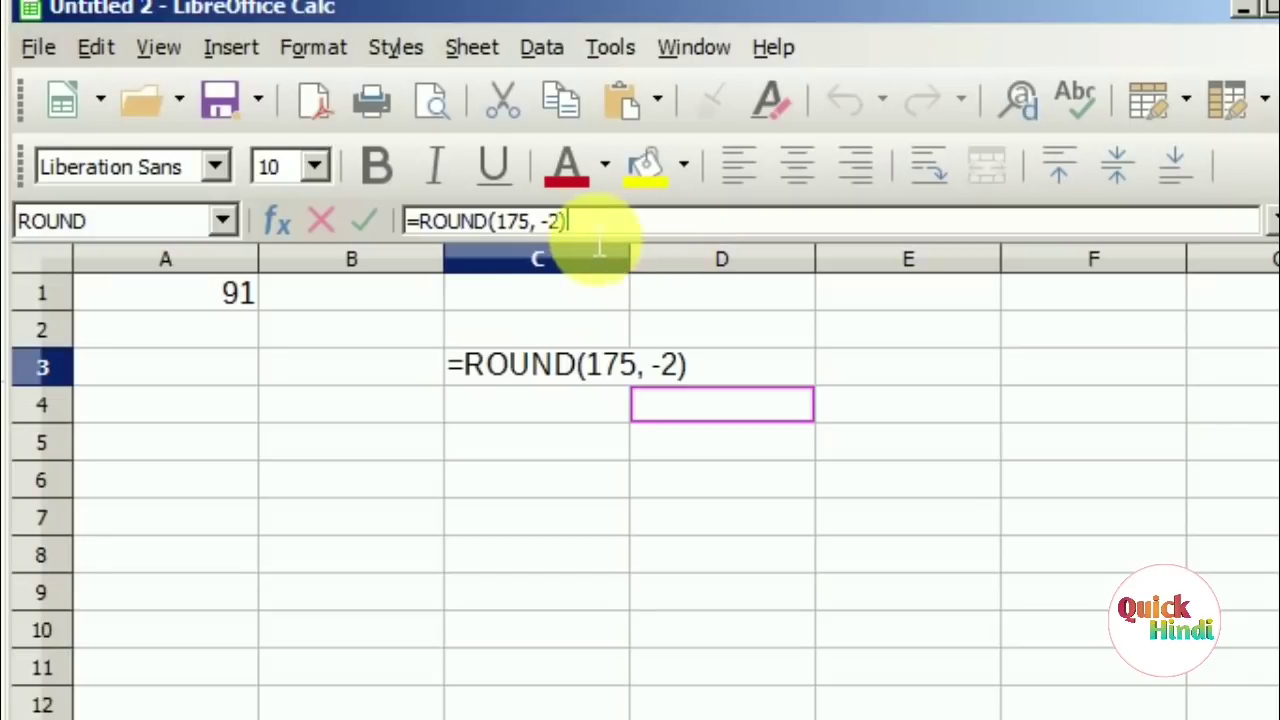
left_click(519, 221)
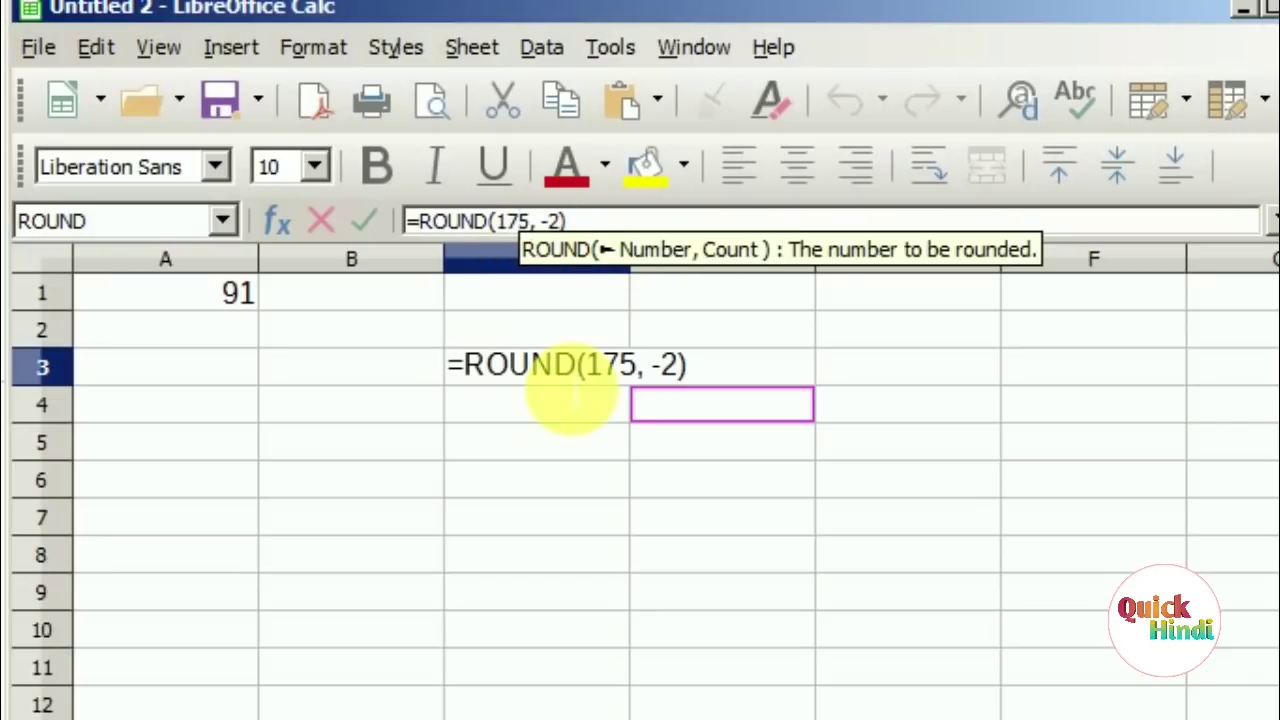
key("BackSpace")
type("4")
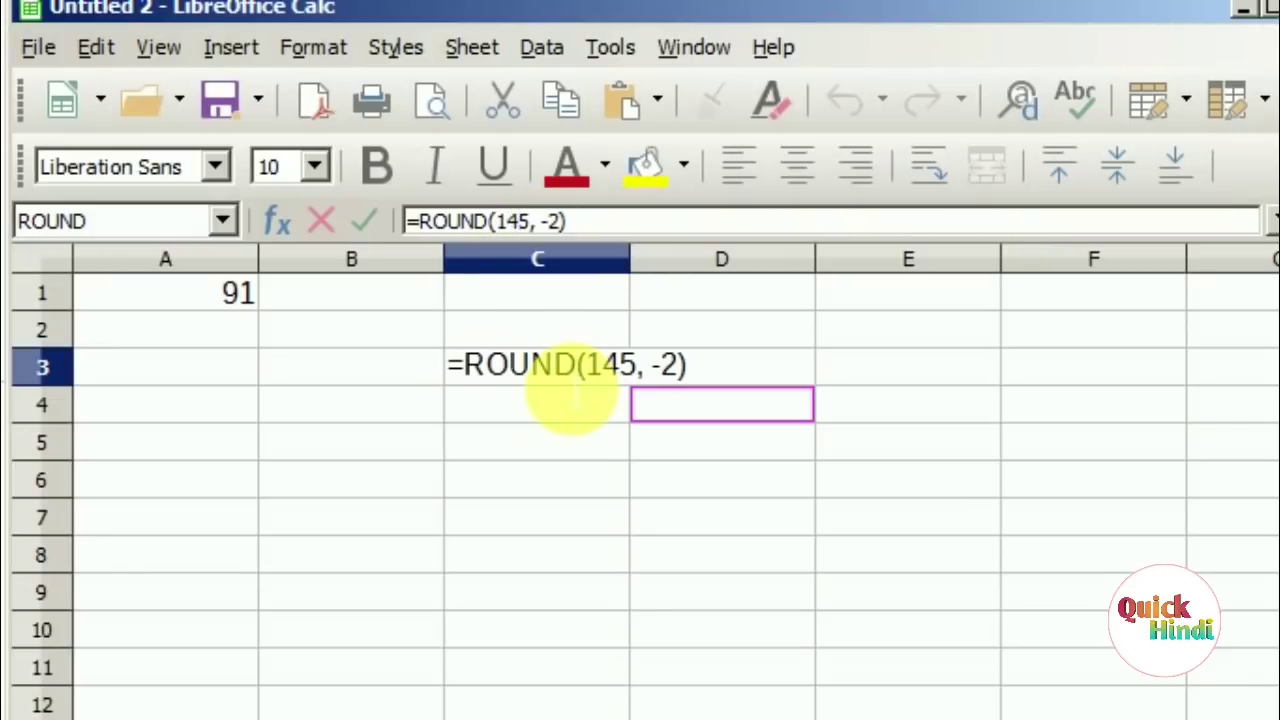
key("Return")
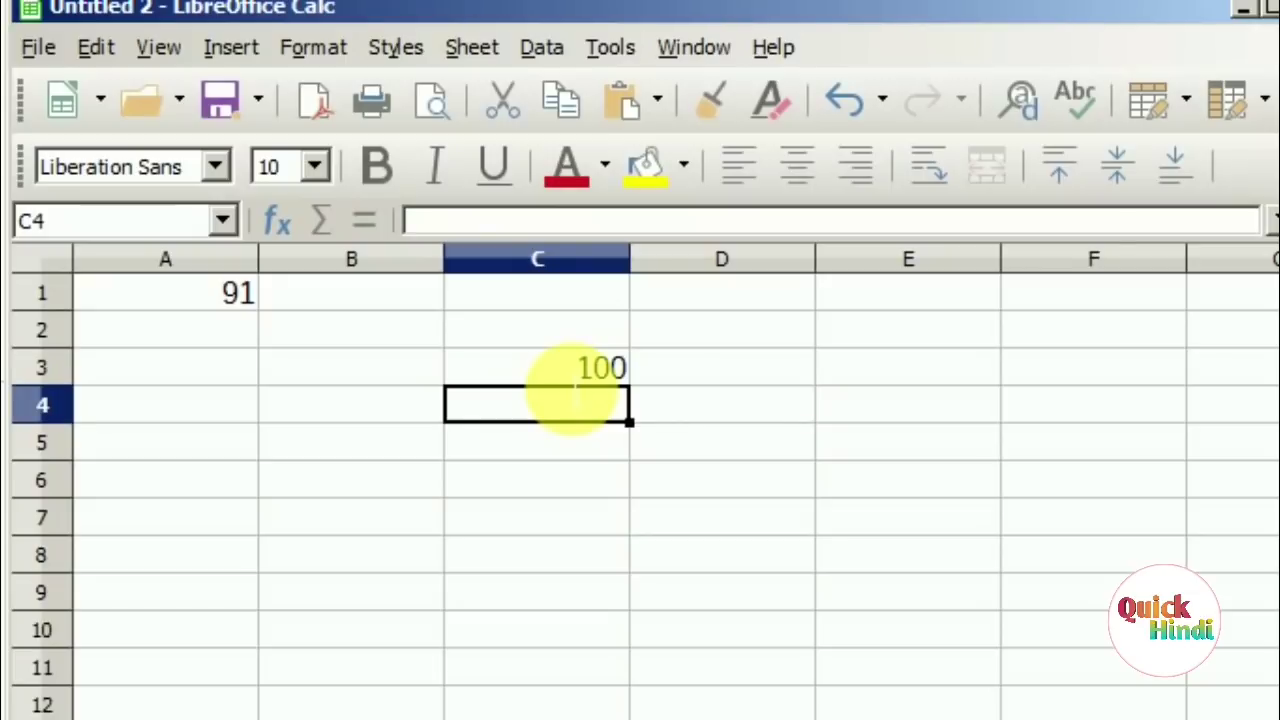
Change C3's formula to ROUND(155, -2) so it shows 200.
left_click(590, 381)
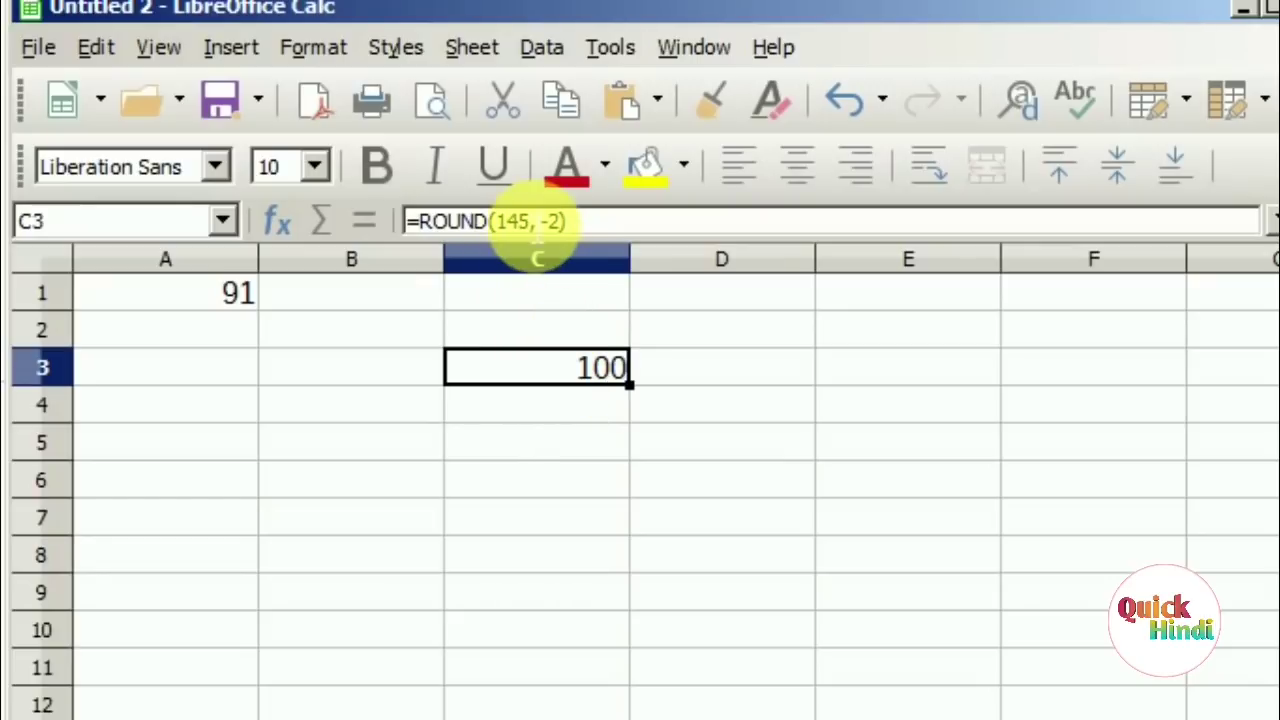
left_click(530, 224)
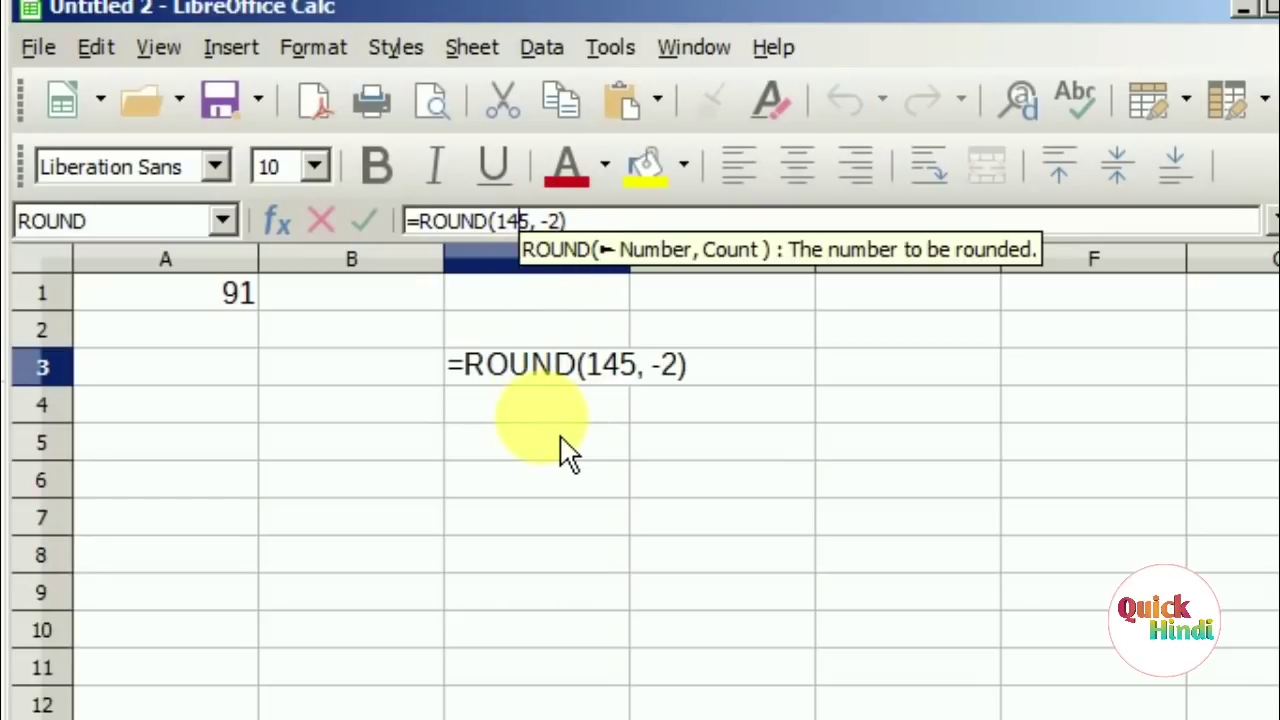
key("BackSpace")
type("5")
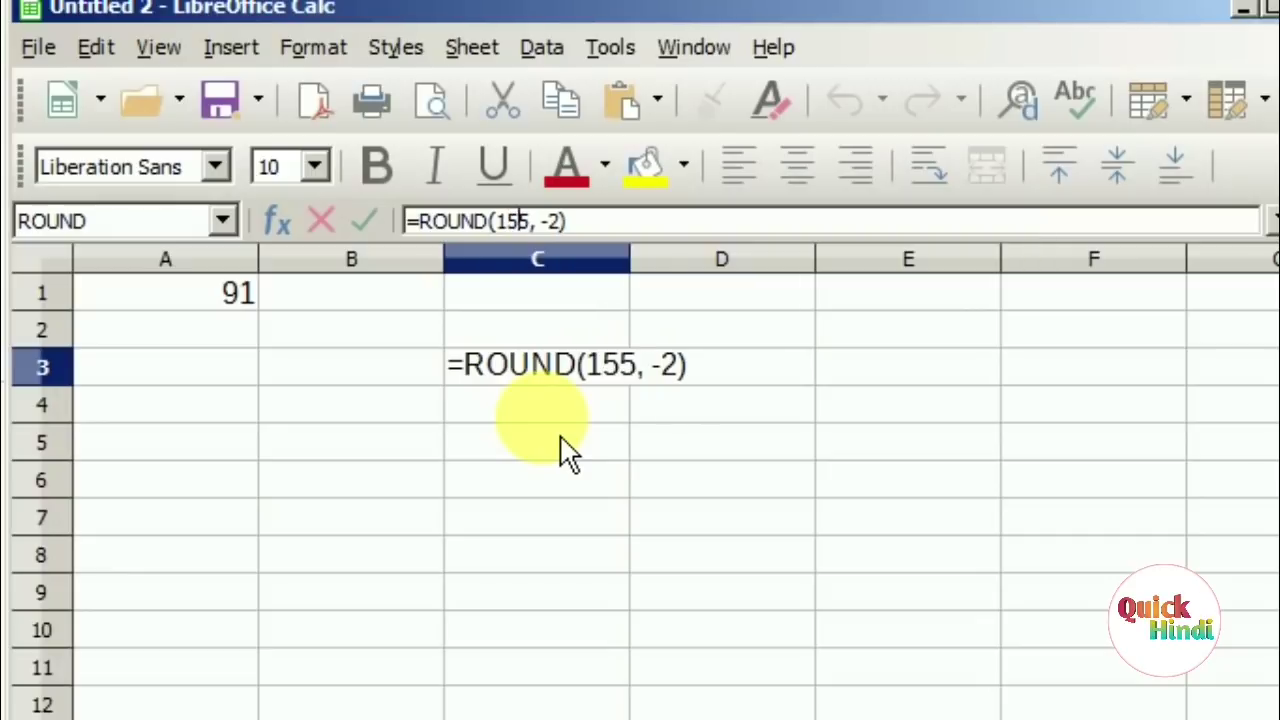
key("Return")
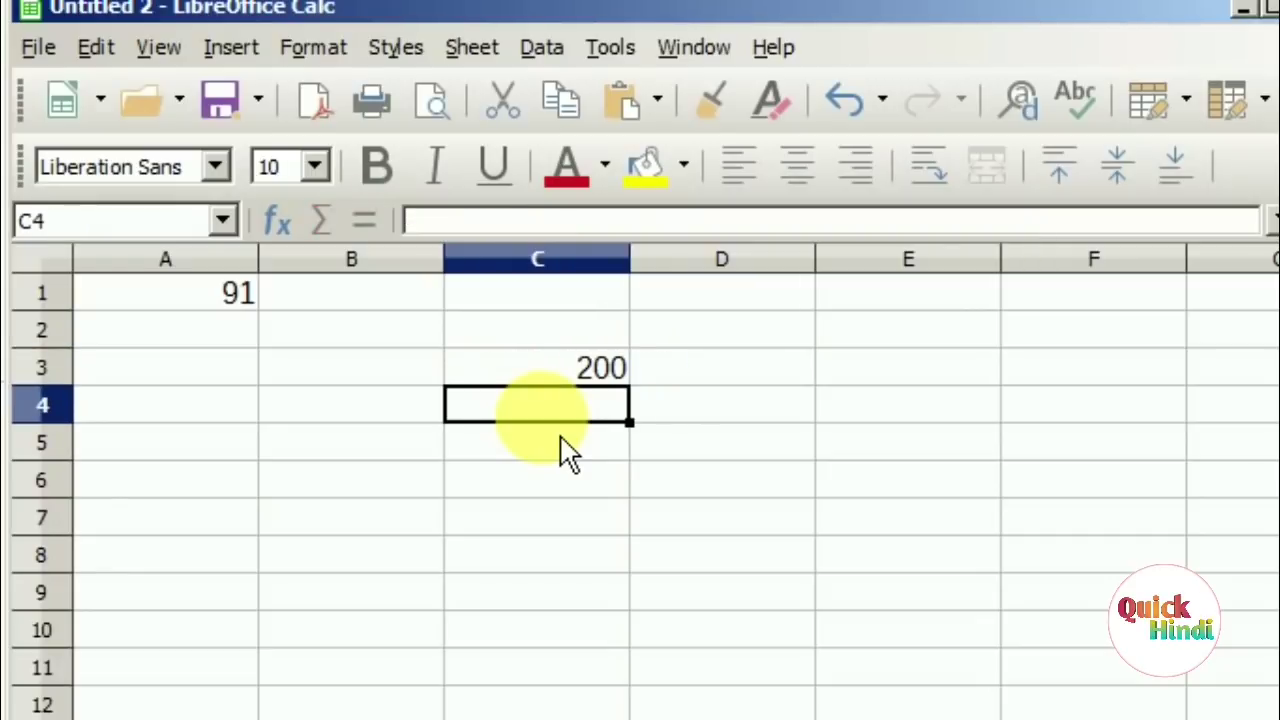
key("Up")
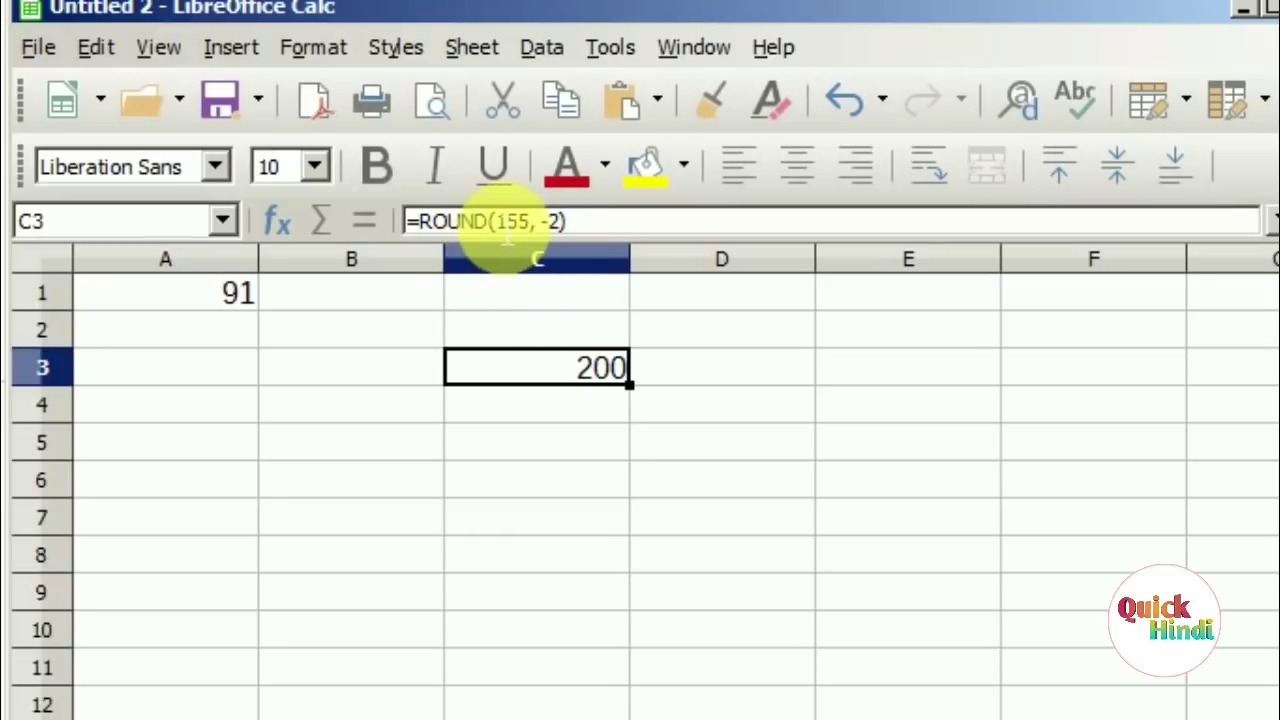
Replace ROUND with TRUNC in C3's formula.
left_click(507, 230)
key("BackSpace")
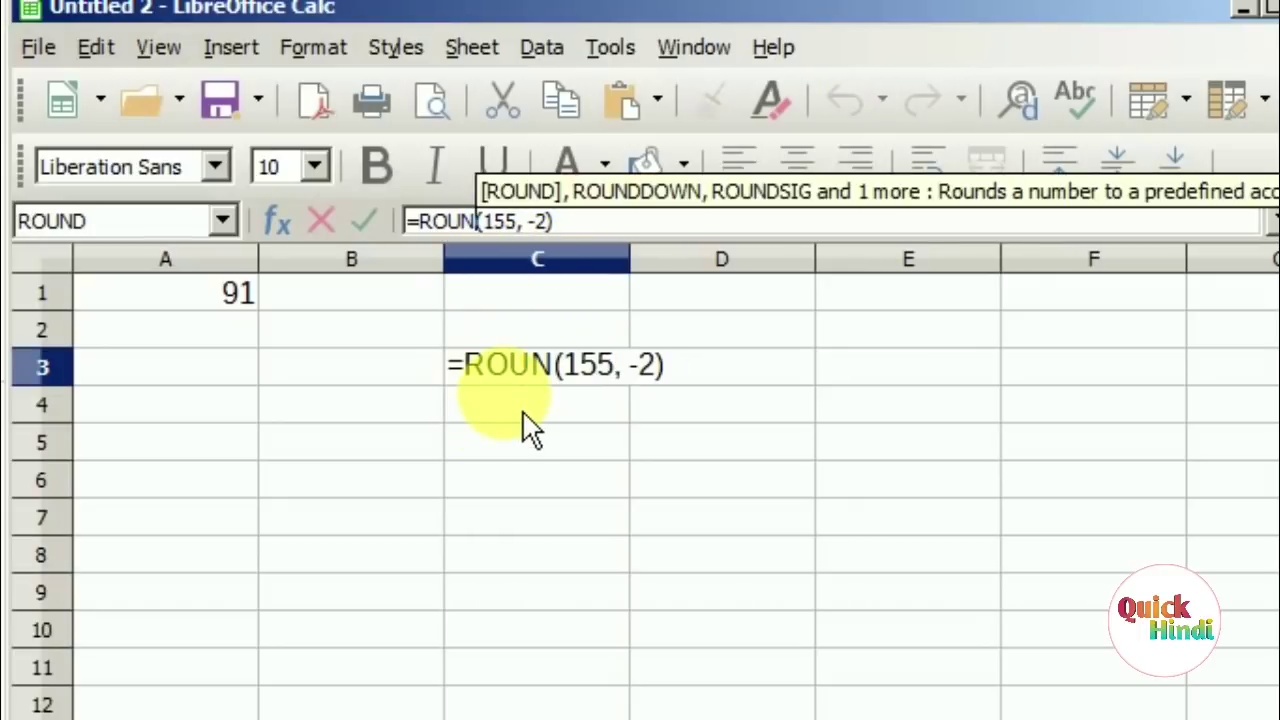
key("BackSpace")
key("BackSpace")
key("BackSpace")
key("BackSpace")
type("t")
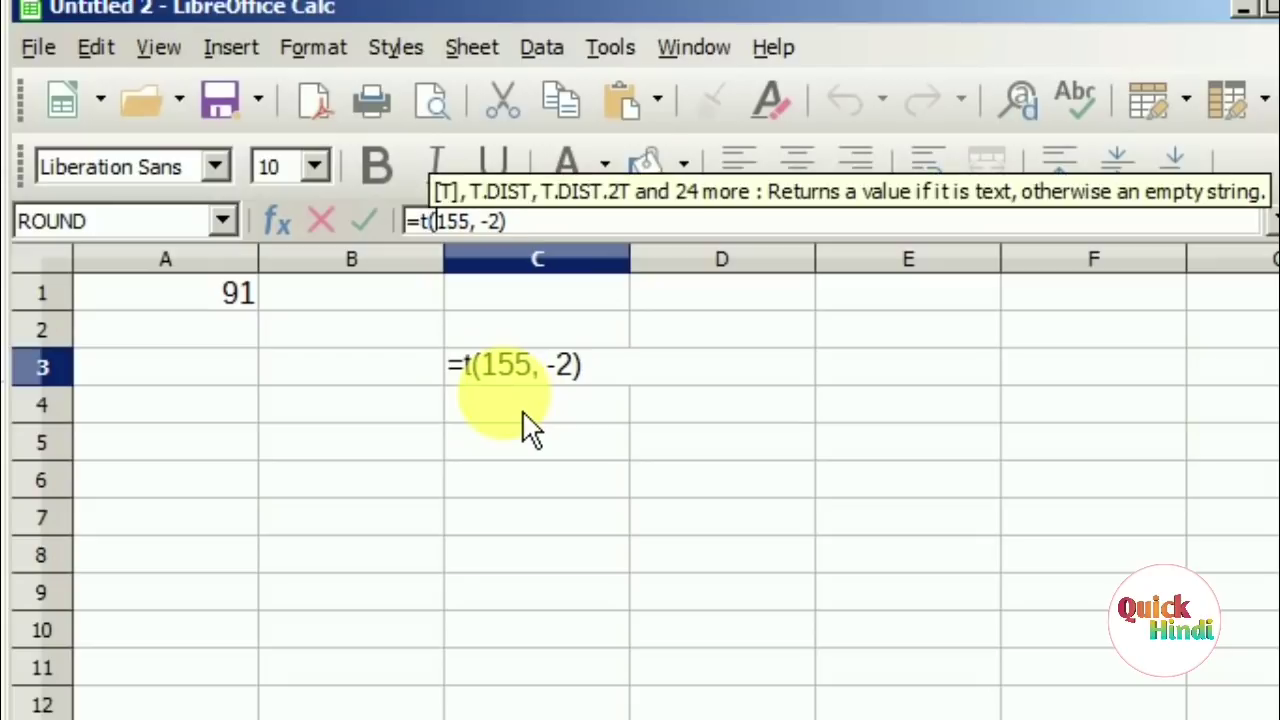
type("runc")
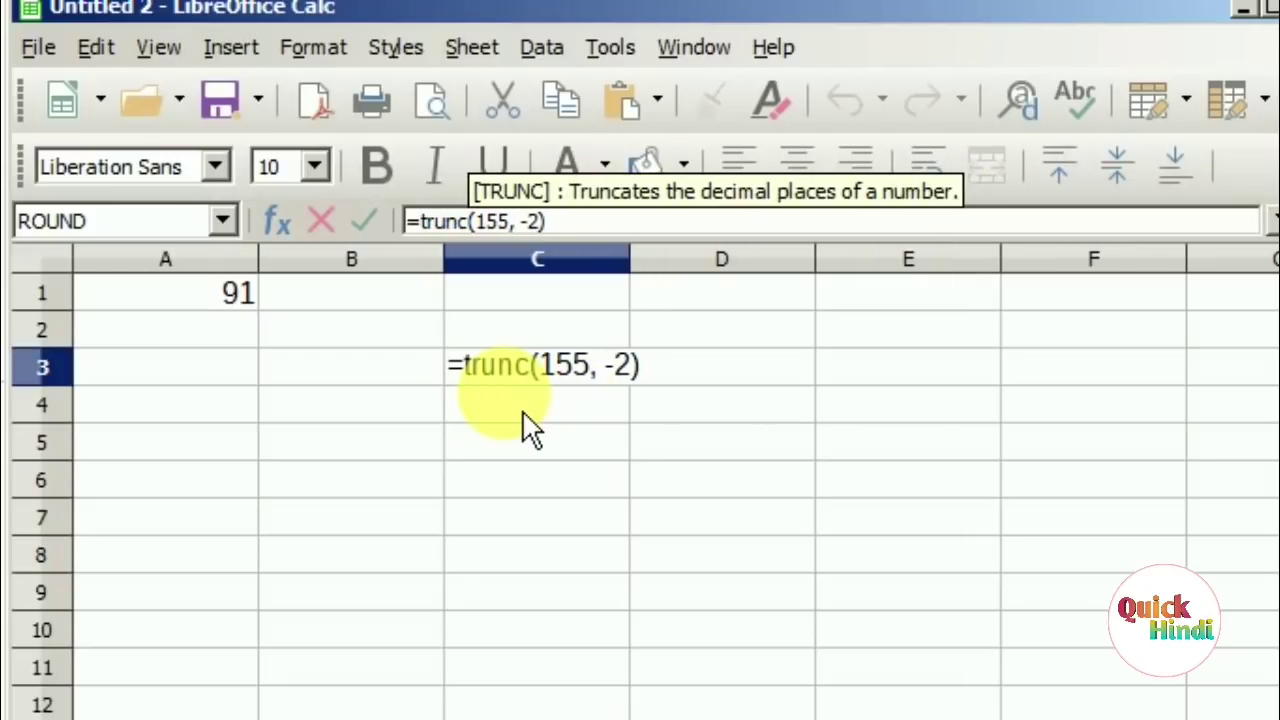
key("Return")
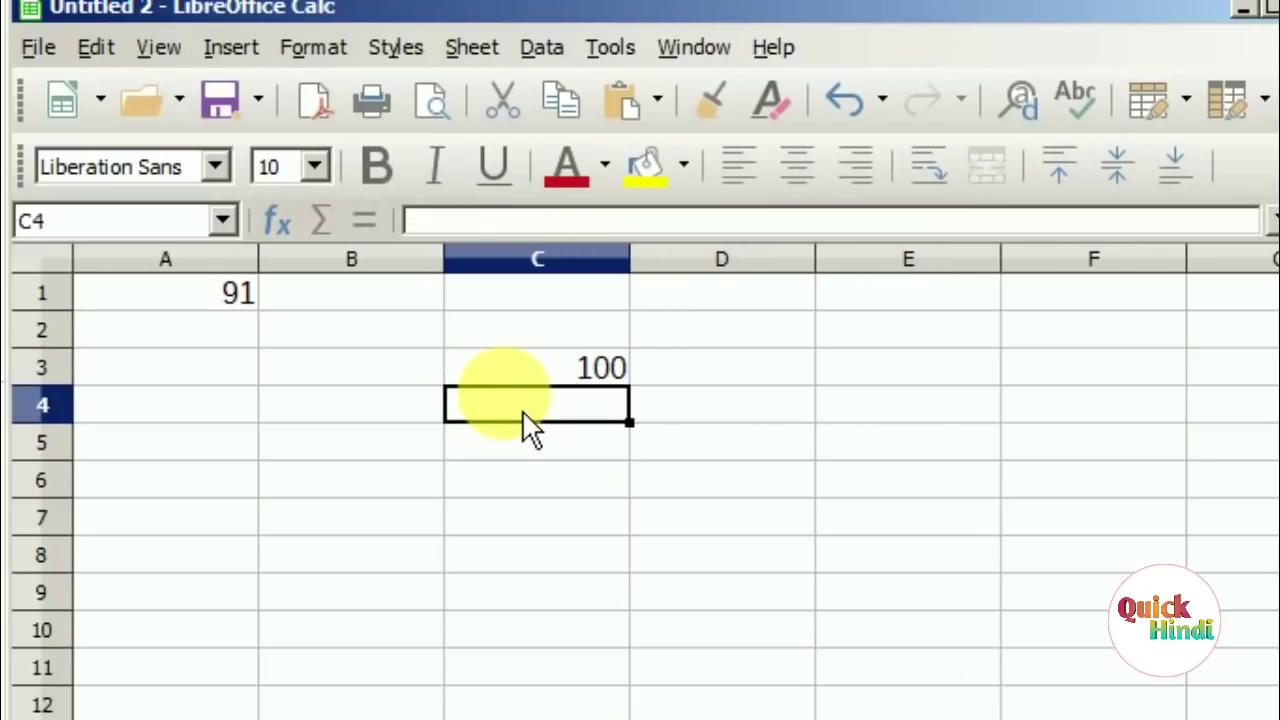
Change the TRUNC argument from 155 to 185, giving 100.
left_click(540, 368)
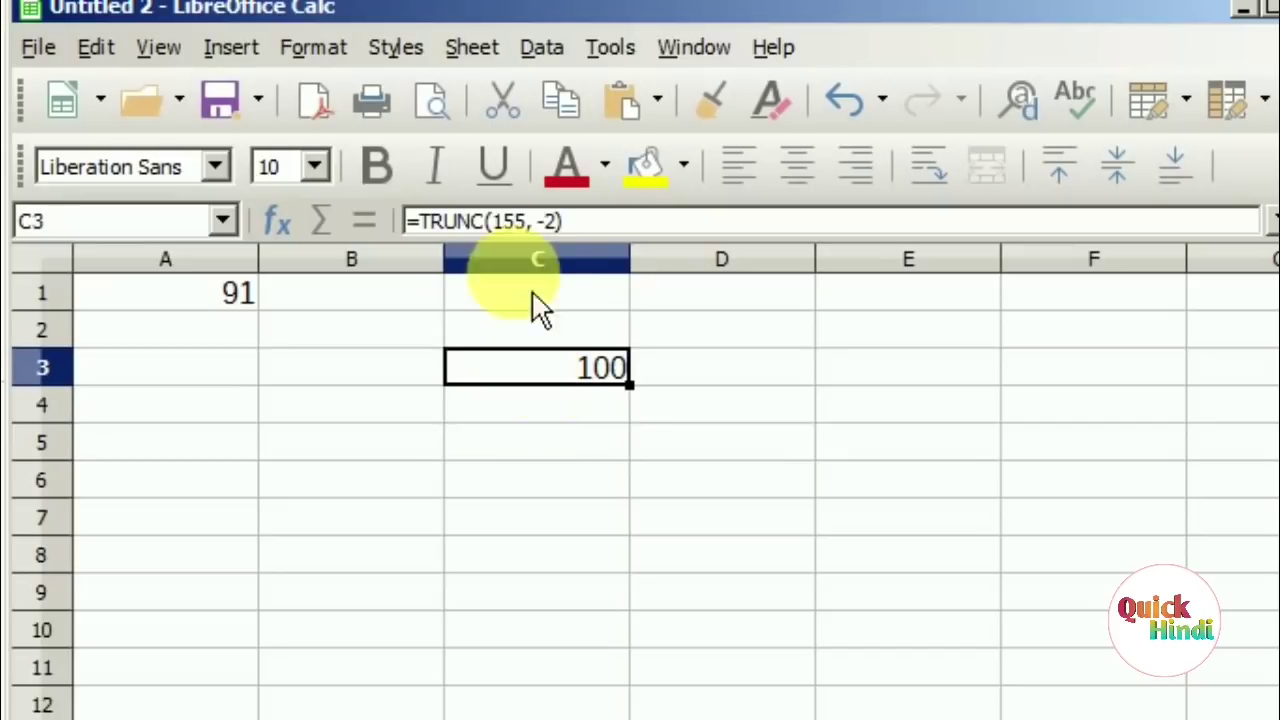
left_click(535, 222)
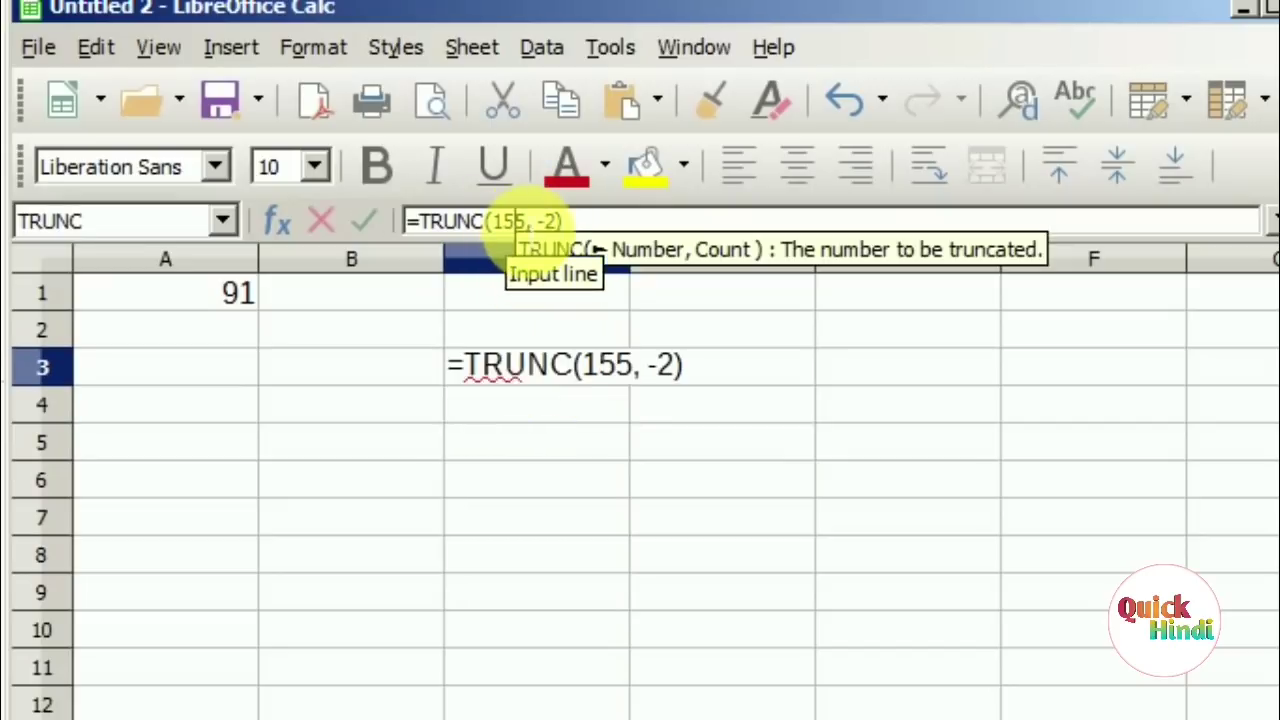
key("BackSpace")
type("8")
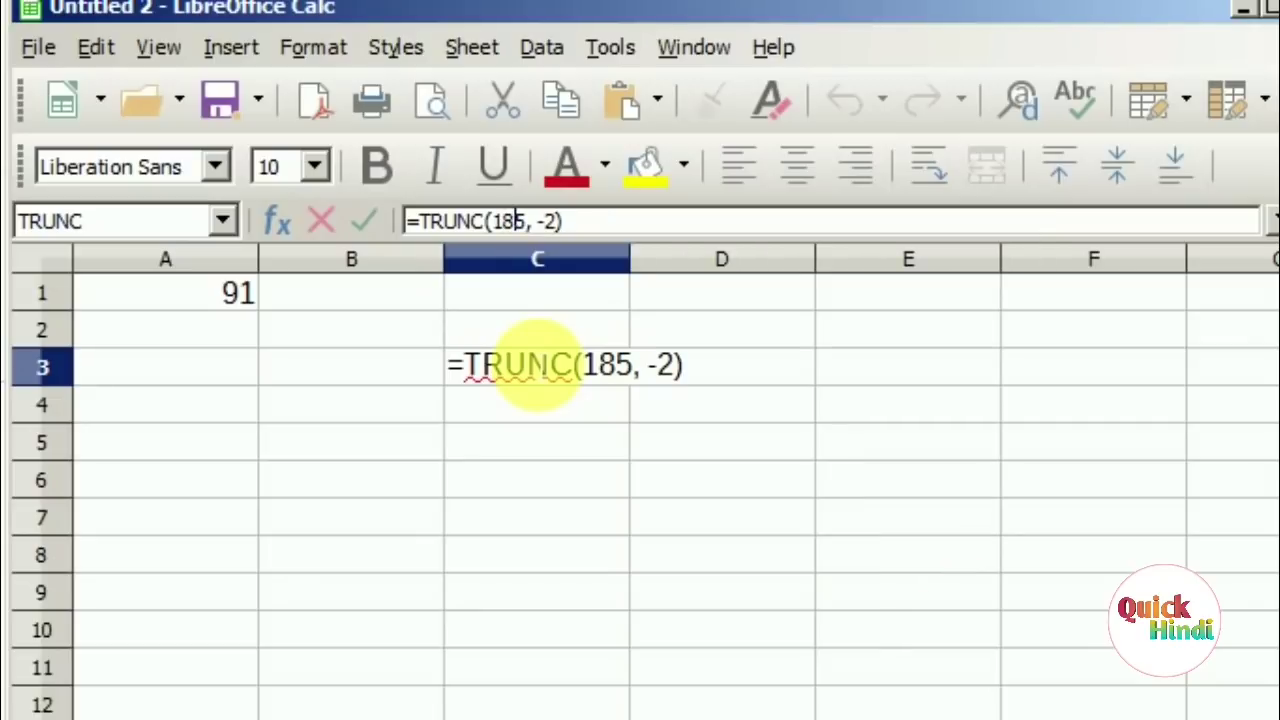
key("Return")
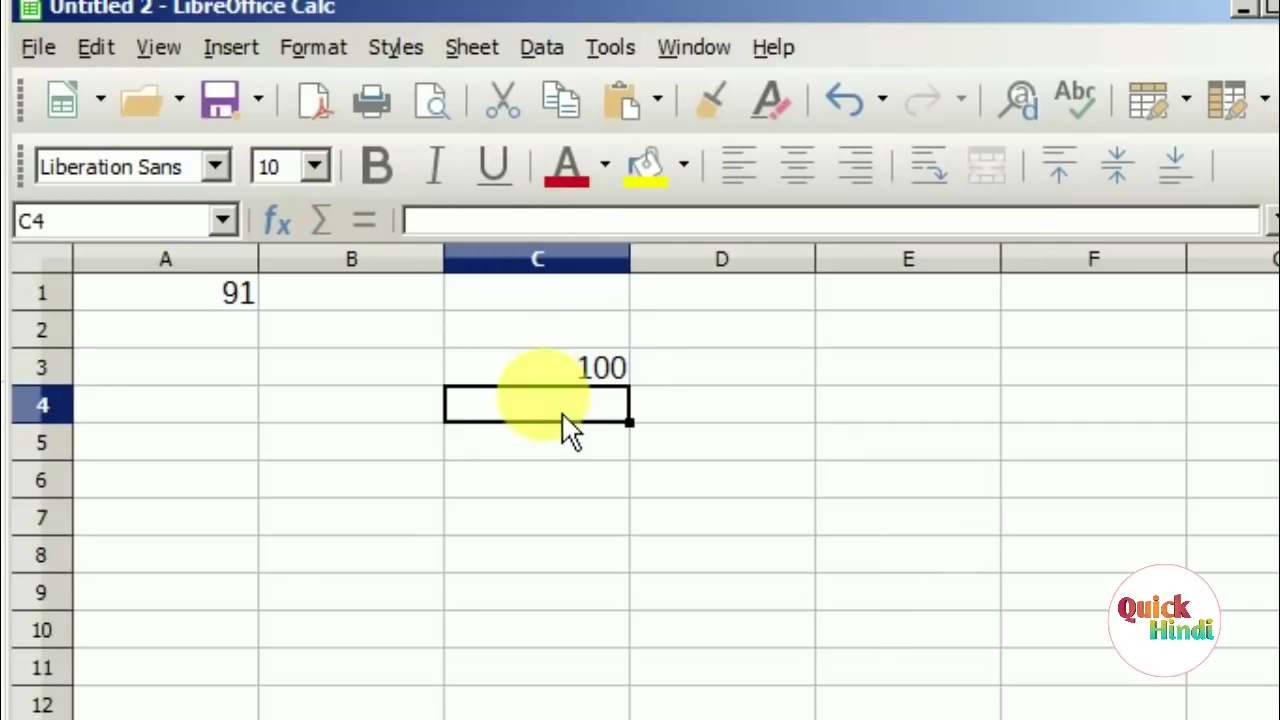
left_click(548, 367)
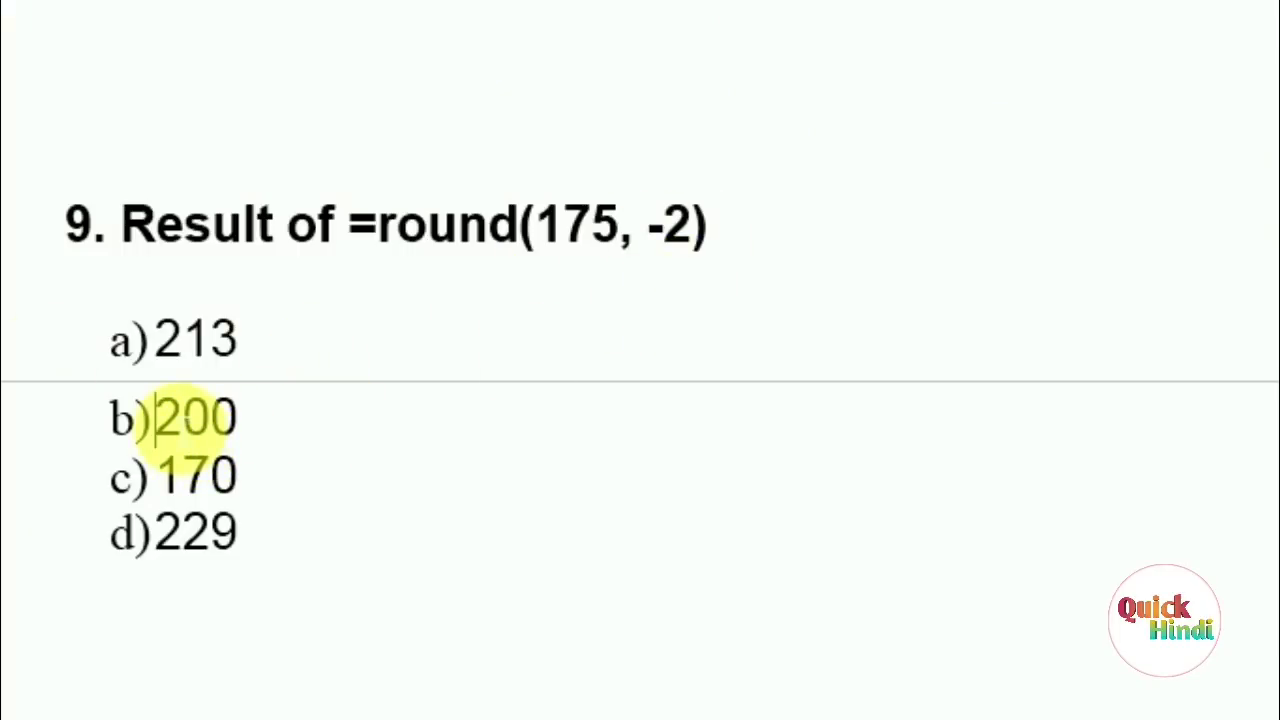
Mark answer 200 in option b) red and move on to question 10.
left_click_drag(157, 418, 322, 428)
left_click(443, 510)
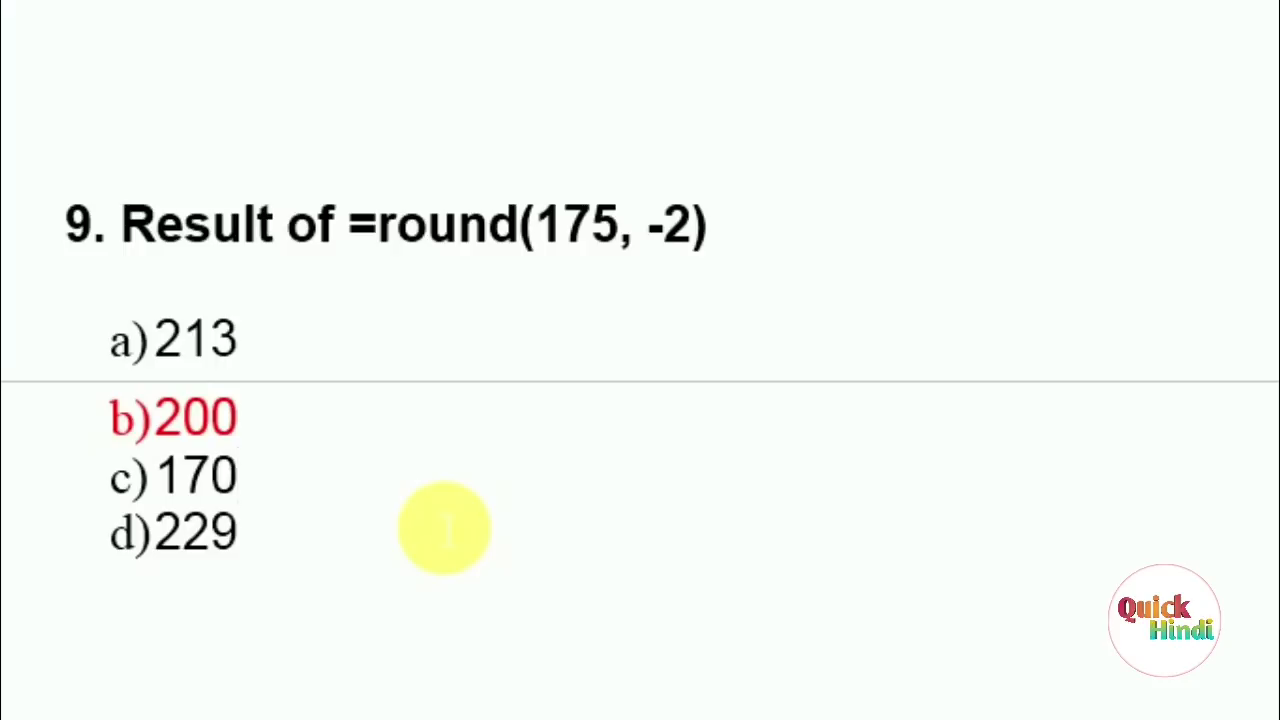
scroll(444, 530, "down", 5)
scroll(445, 530, "down", 1)
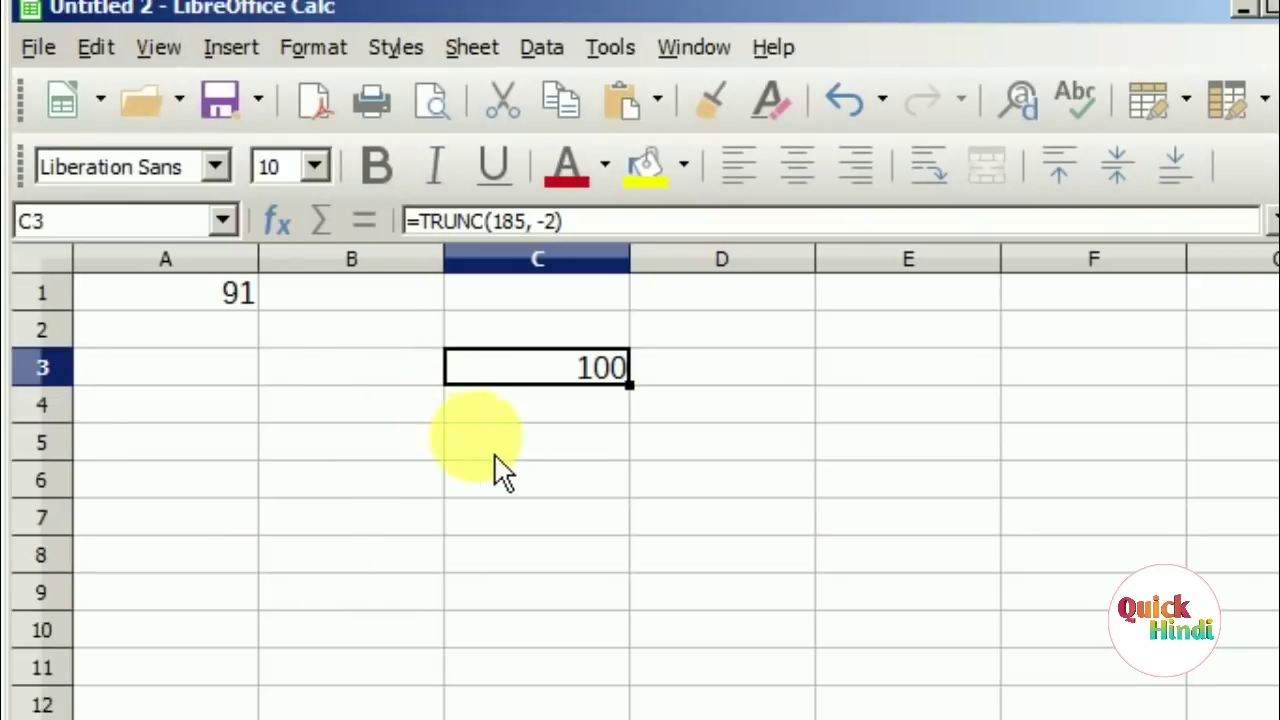
Enter =now() in cell C5.
left_click(500, 445)
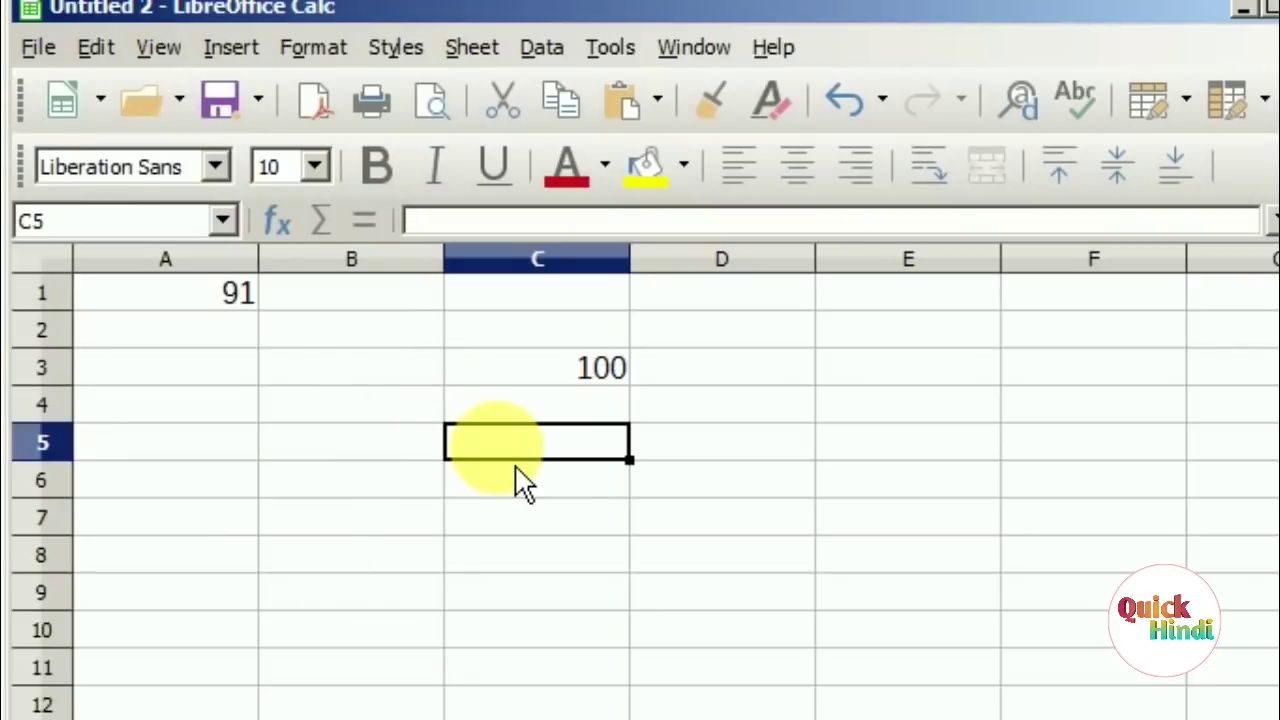
left_click(503, 230)
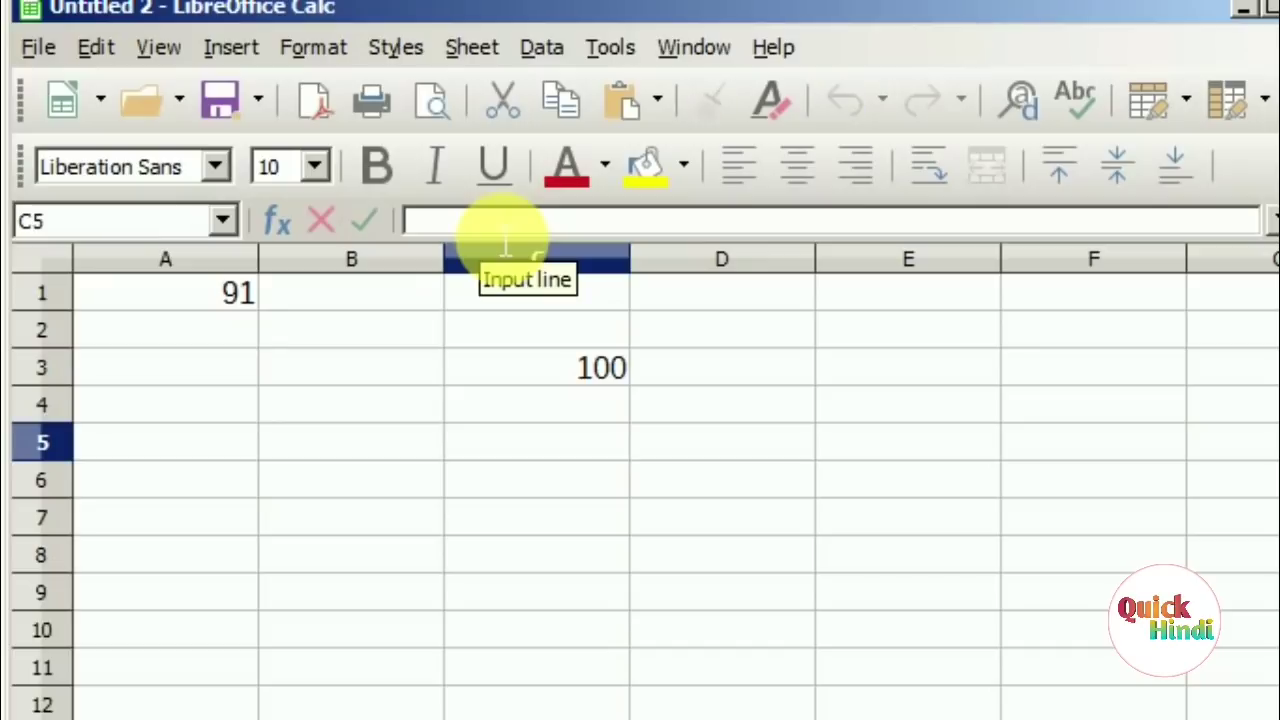
type("=")
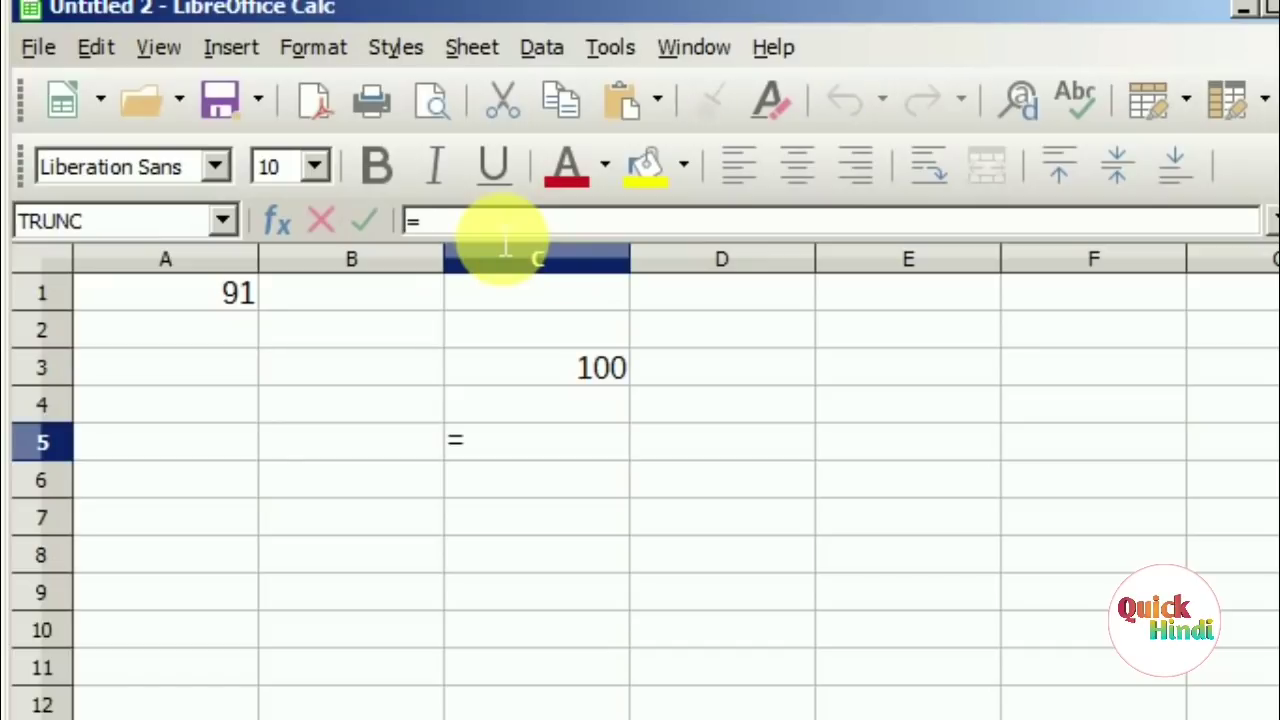
type("now")
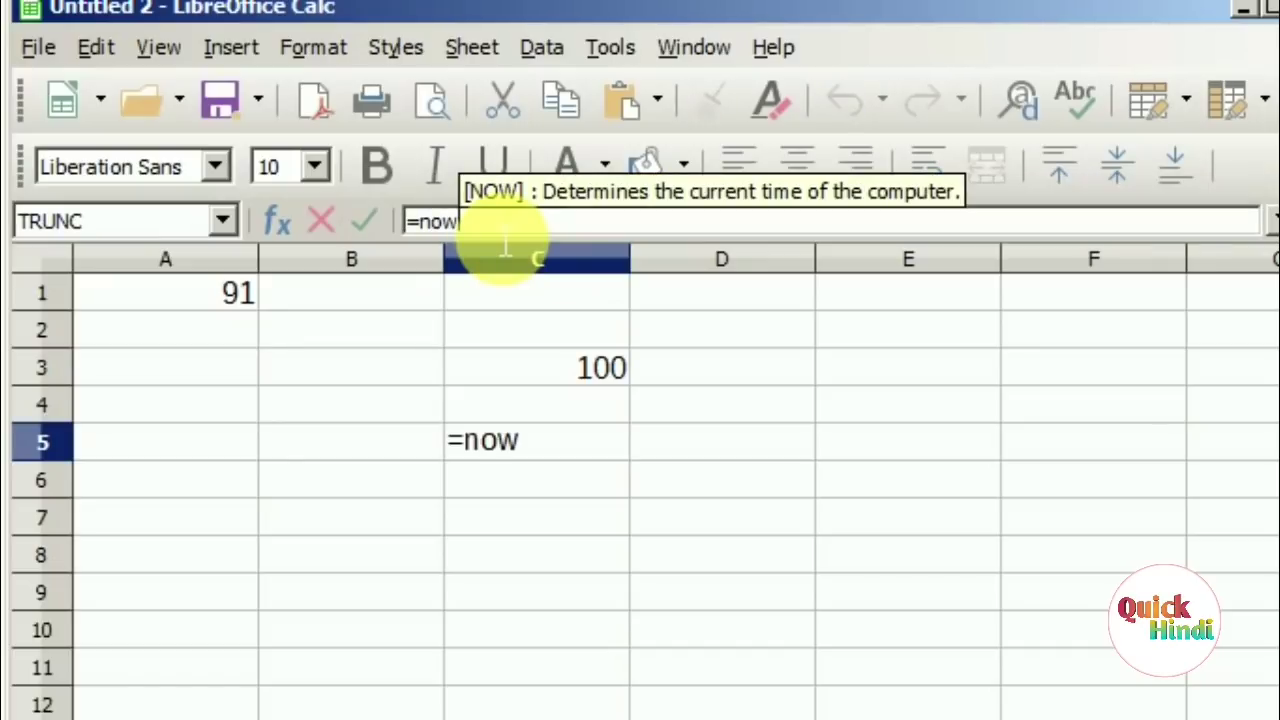
type("(")
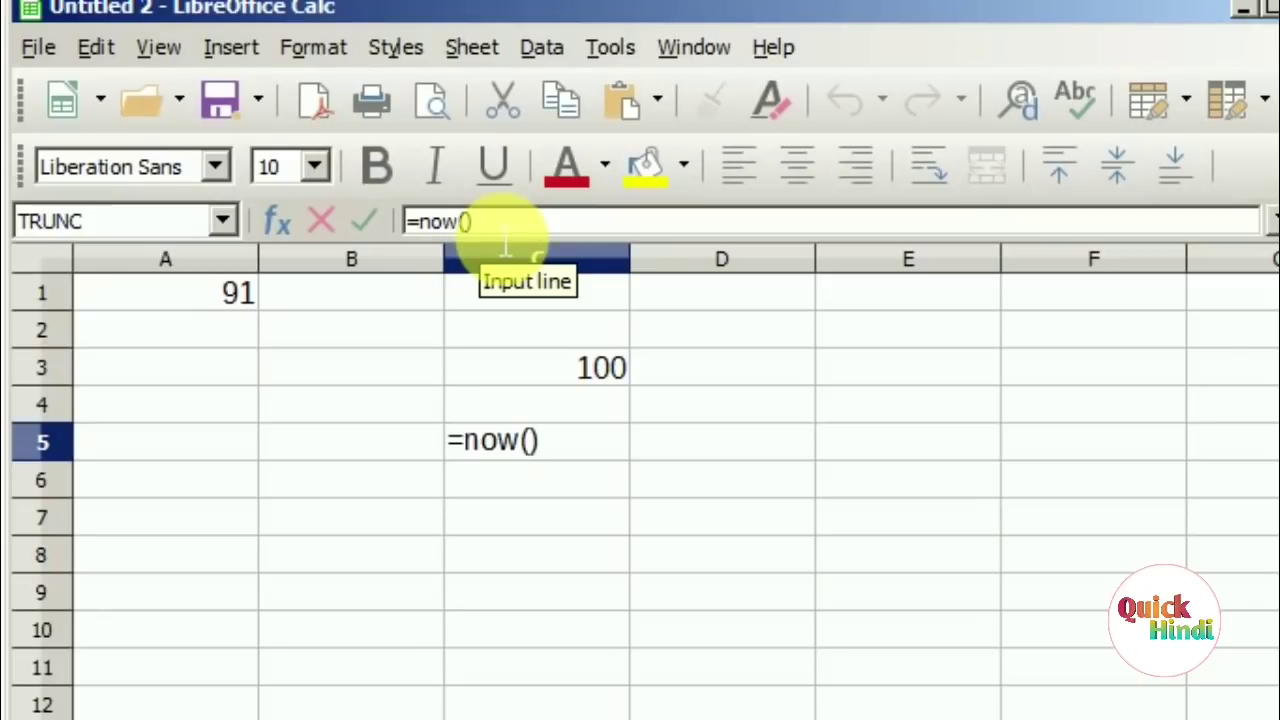
key("Return")
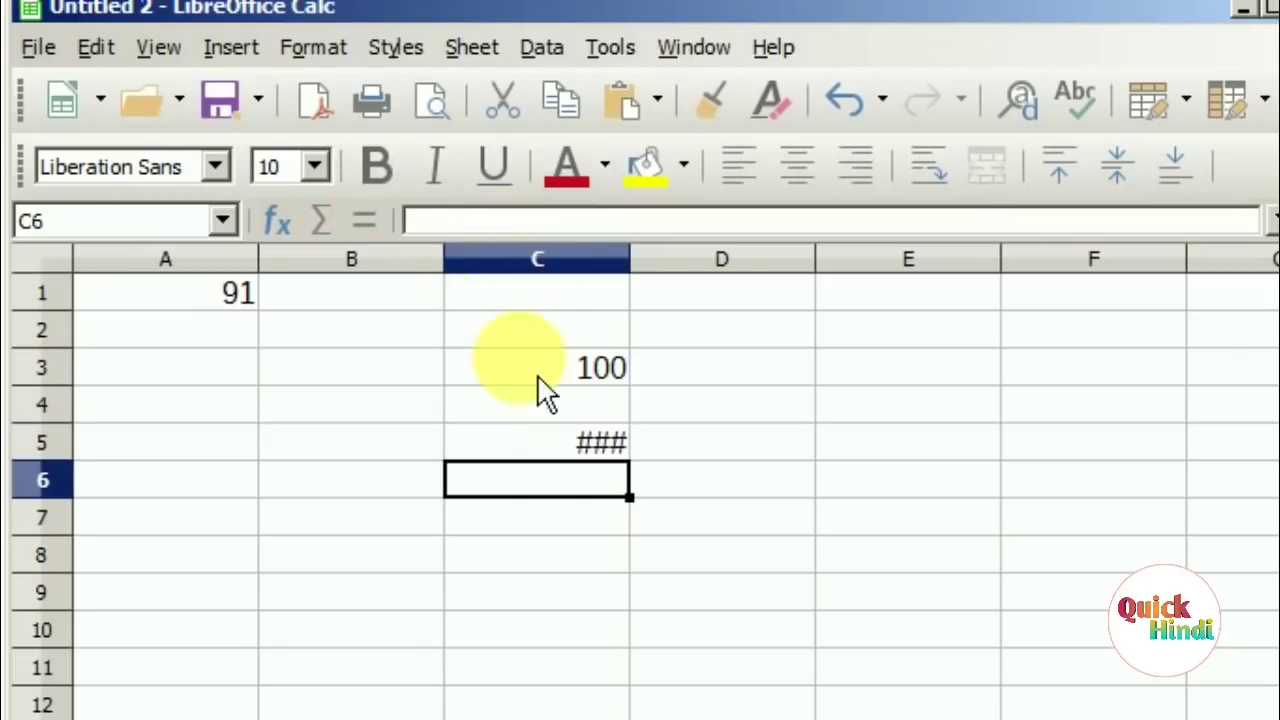
Widen column C to show the date, then narrow it so ### reappears.
left_click(570, 457)
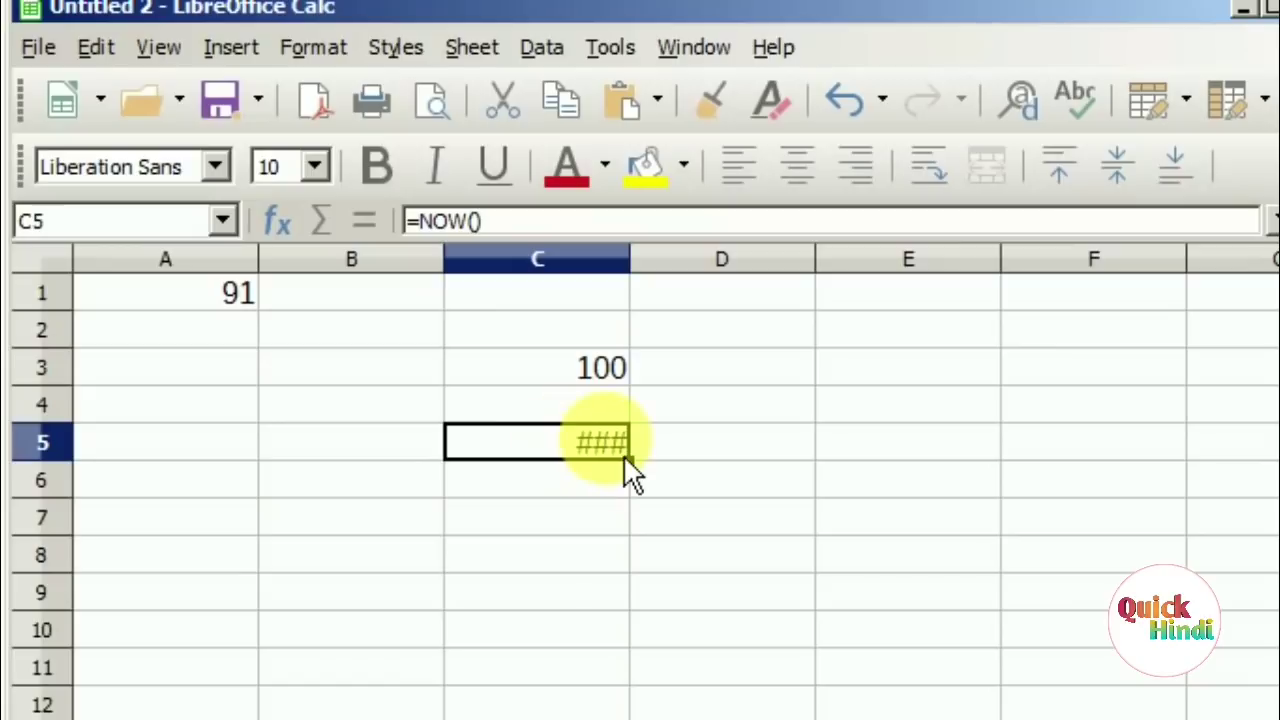
left_click_drag(650, 283, 828, 288)
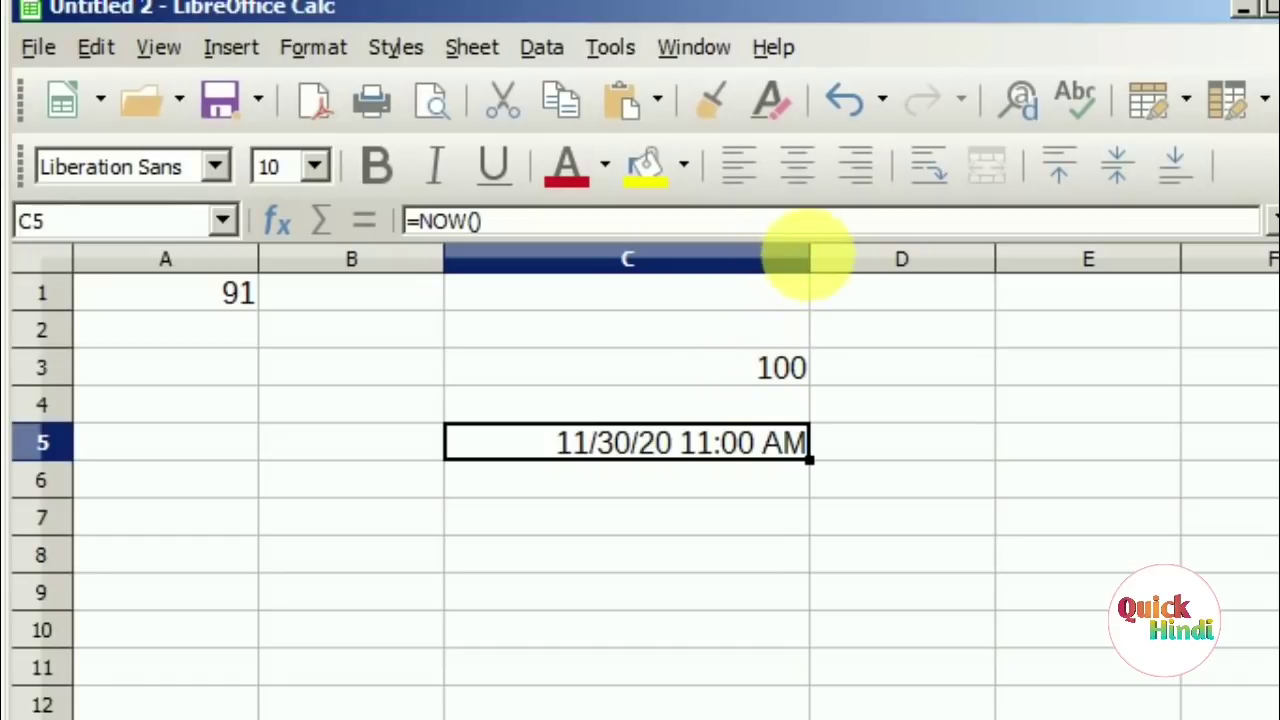
mouse_move(808, 260)
left_mouse_down()
mouse_move(620, 295)
mouse_move(645, 279)
left_mouse_up()
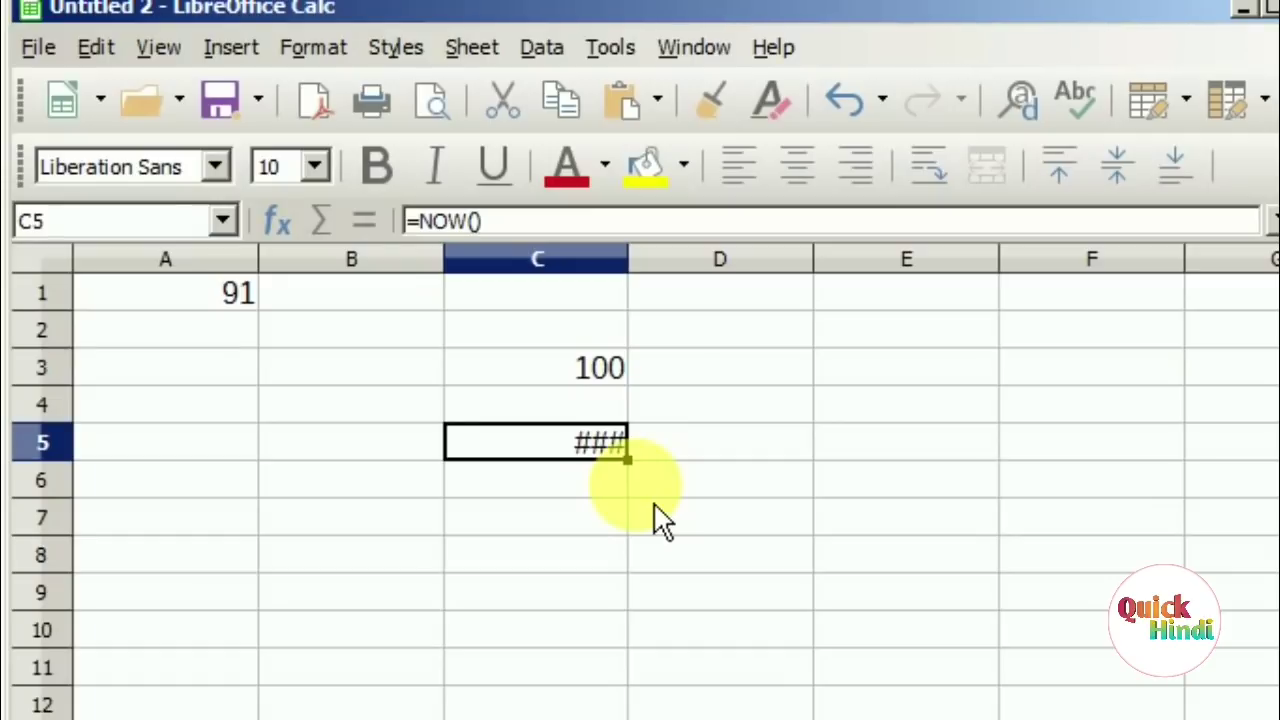
mouse_move(630, 262)
left_mouse_down()
mouse_move(814, 306)
mouse_move(622, 289)
left_mouse_up()
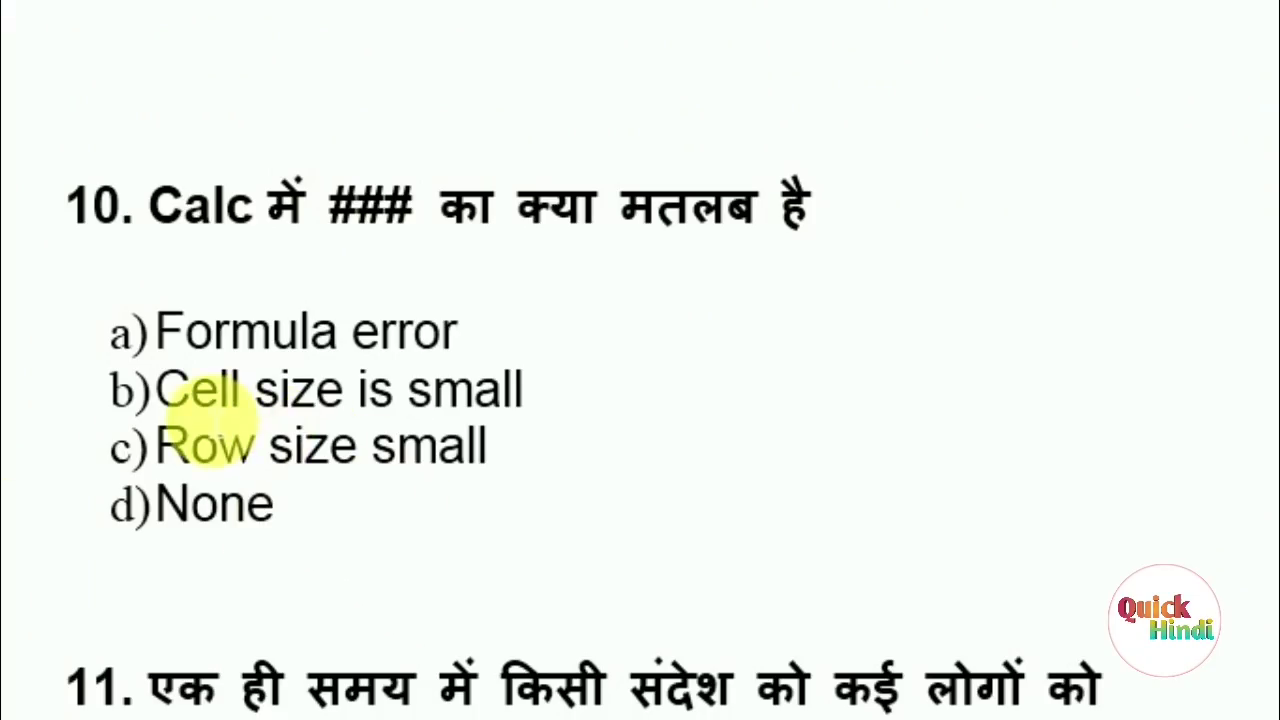
Colour the 'mail merge' answer in option b) red and scroll on to question 12.
left_click_drag(158, 392, 545, 398)
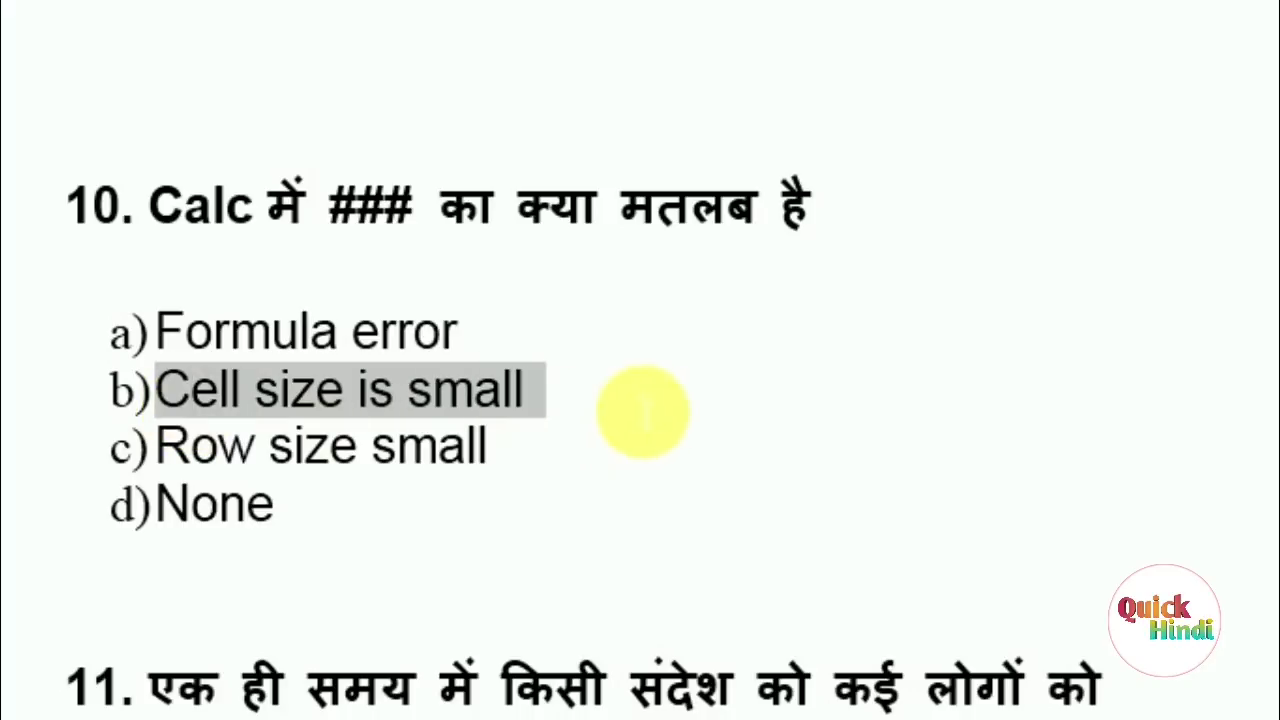
scroll(608, 571, "down", 5)
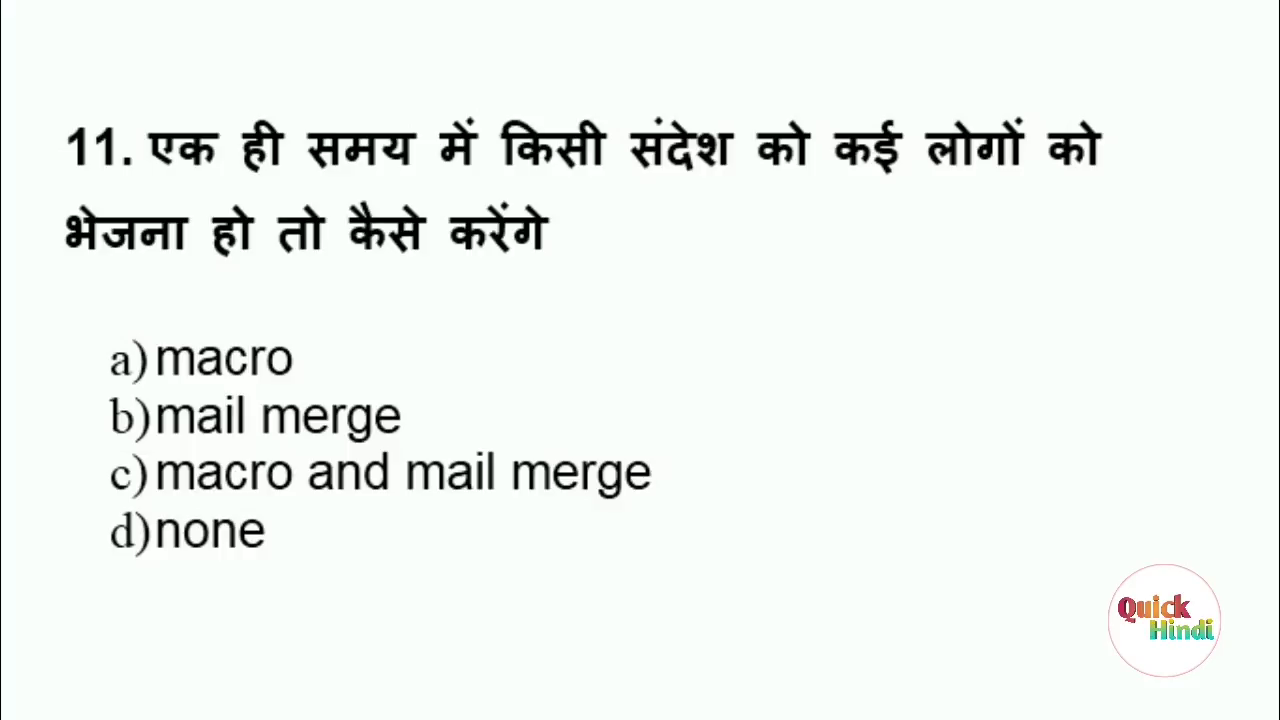
left_click(306, 555)
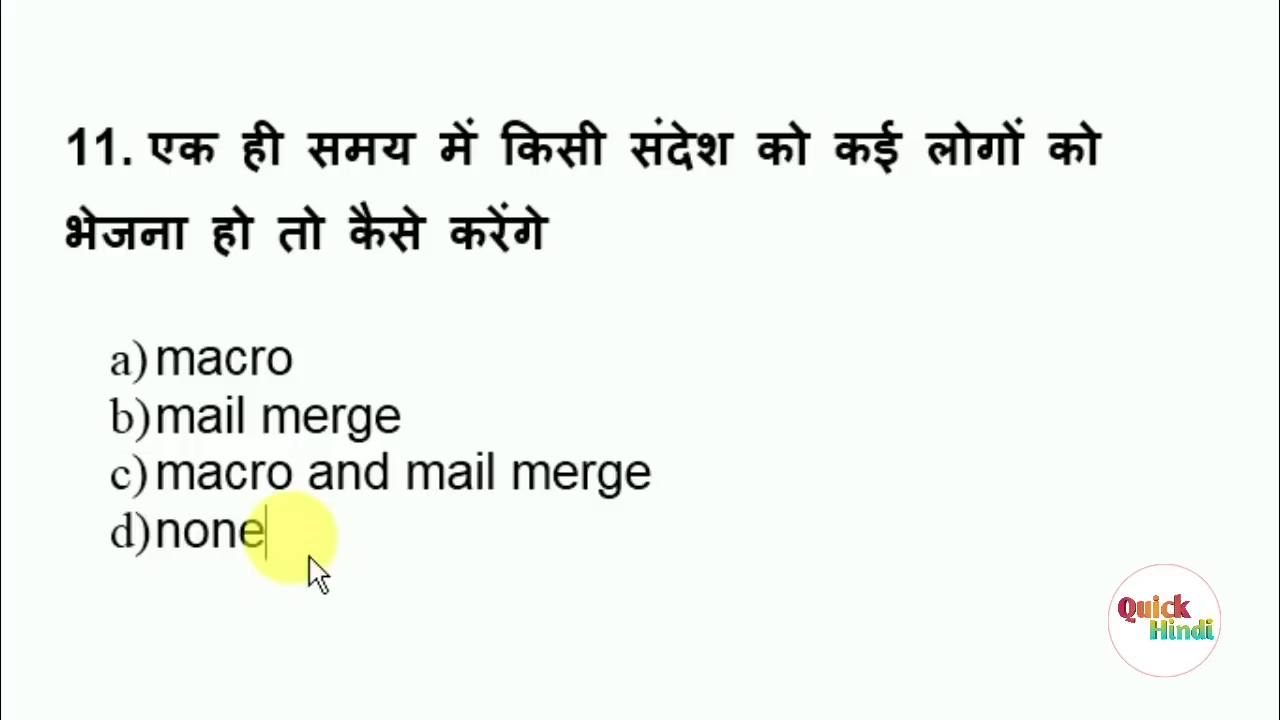
left_click(733, 512)
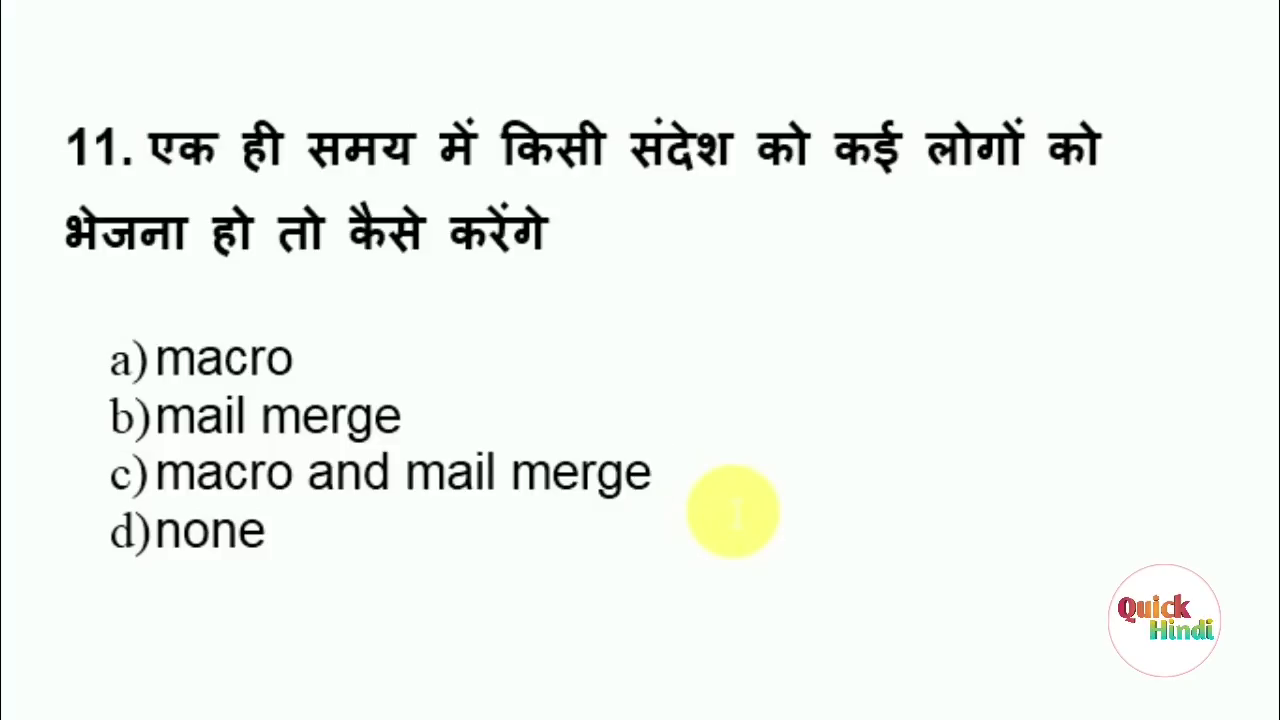
left_click(731, 508)
left_click(452, 425)
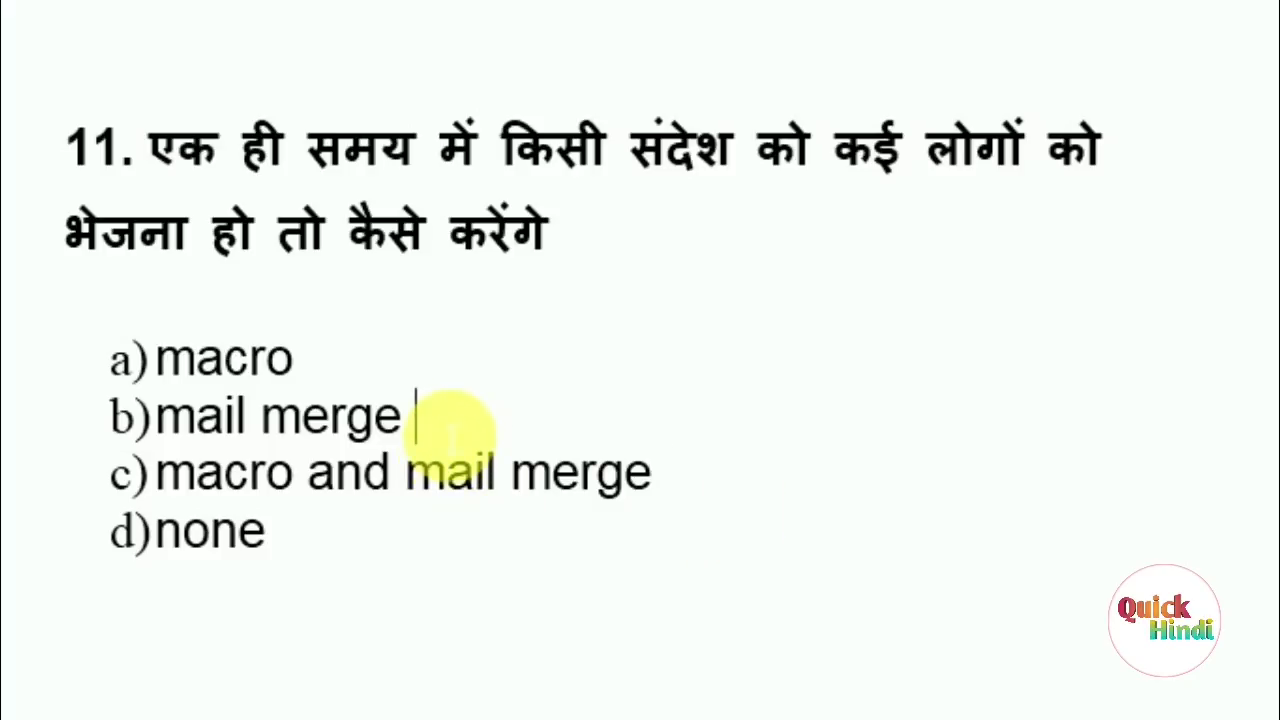
left_click(203, 420)
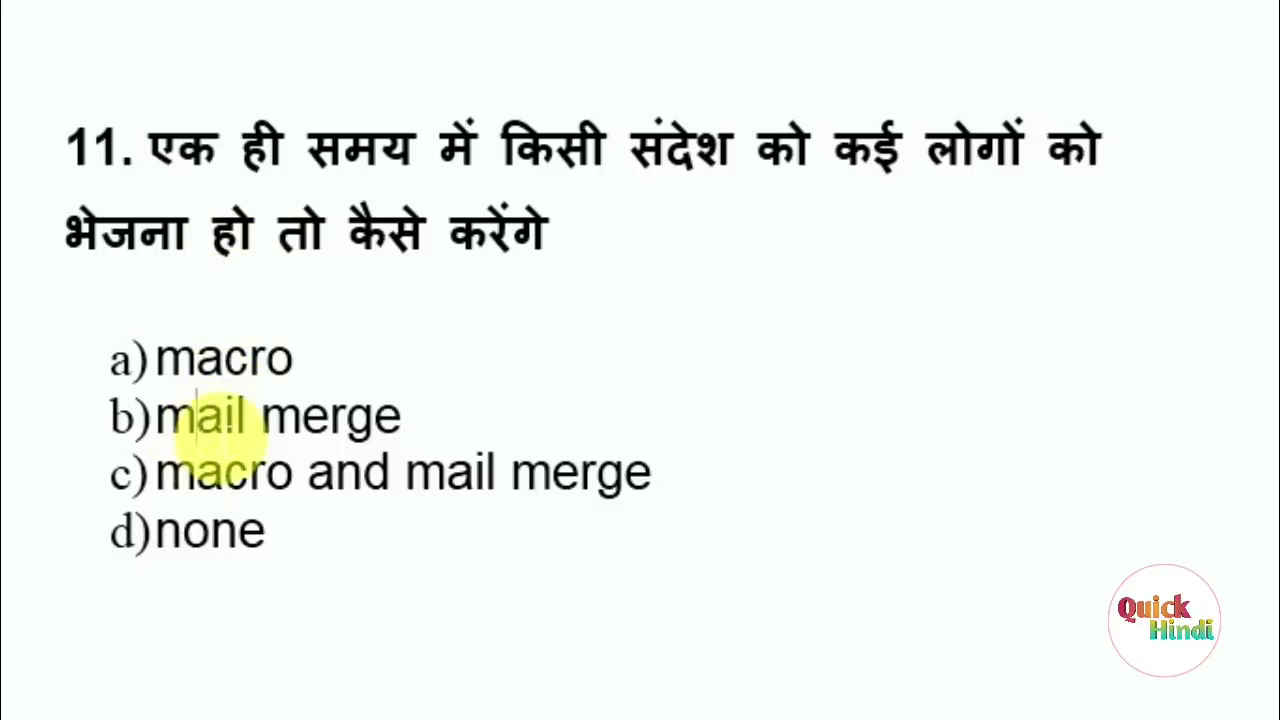
left_click_drag(212, 430, 551, 417)
left_click(678, 537)
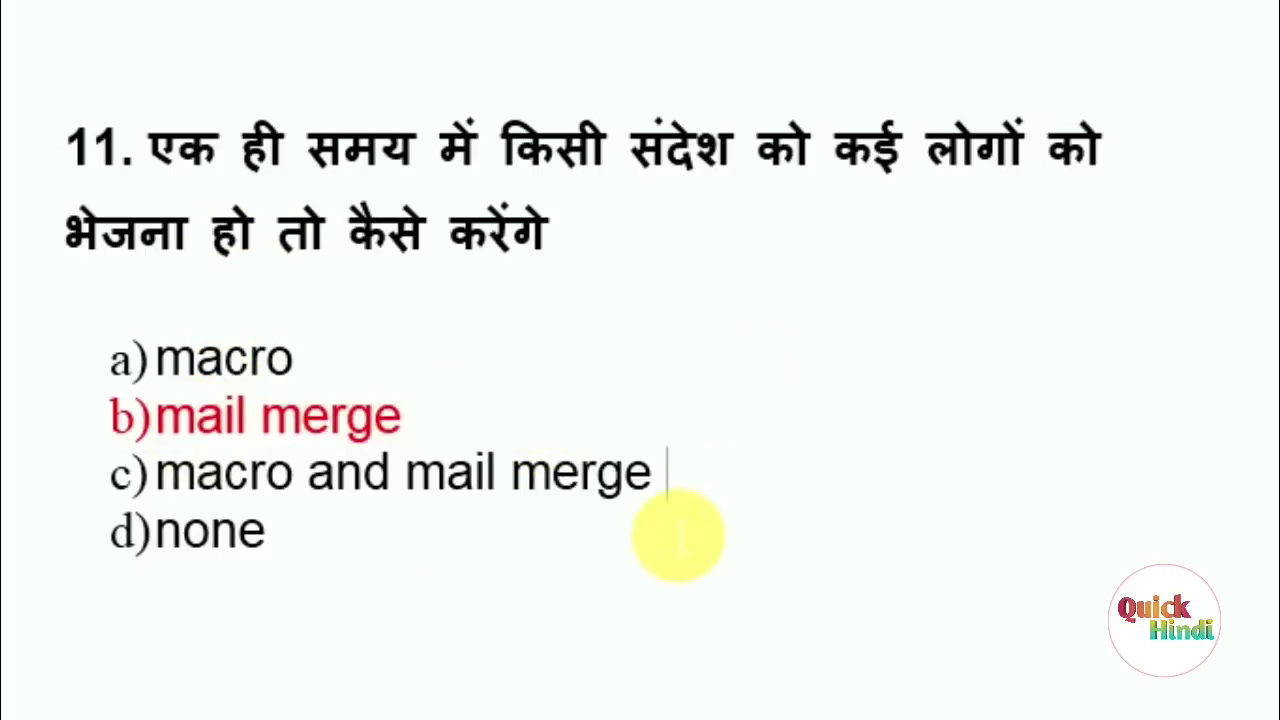
scroll(429, 623, "down", 1)
scroll(429, 623, "down", 5)
scroll(366, 531, "down", 1)
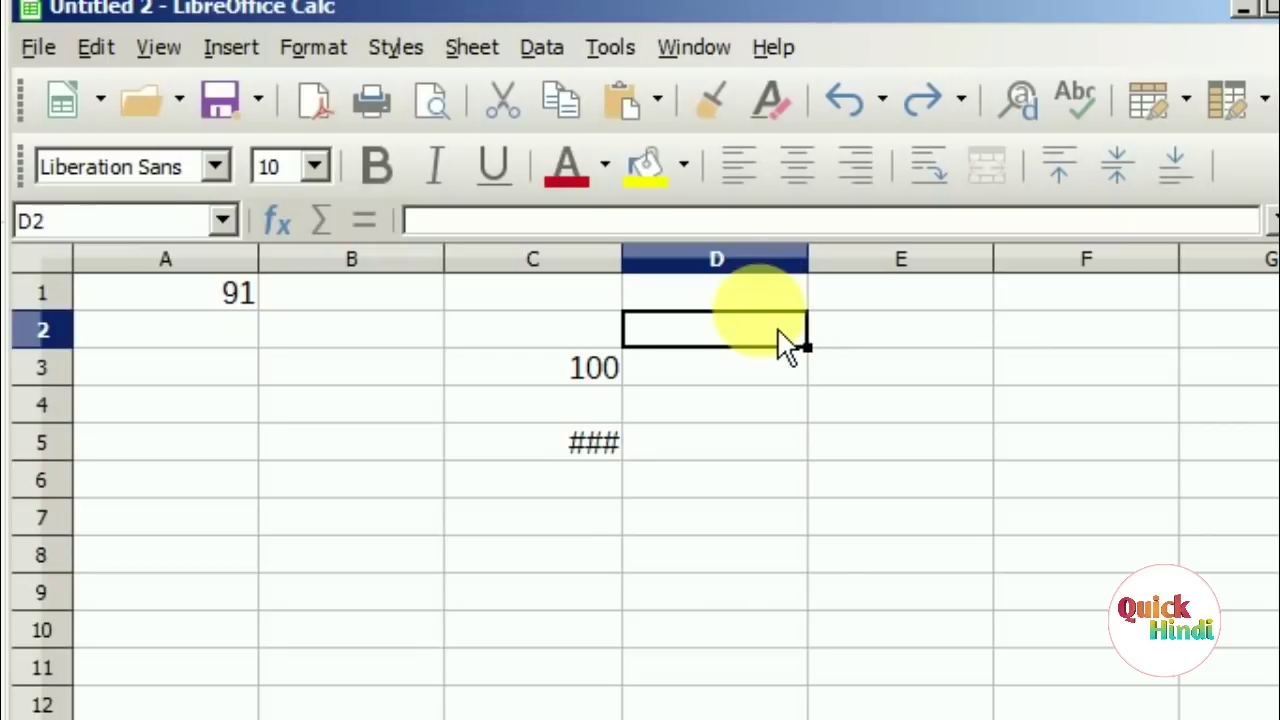
Enter the values 1, 2, 3, 3, 4 into cells D1 to D5.
key("Up")
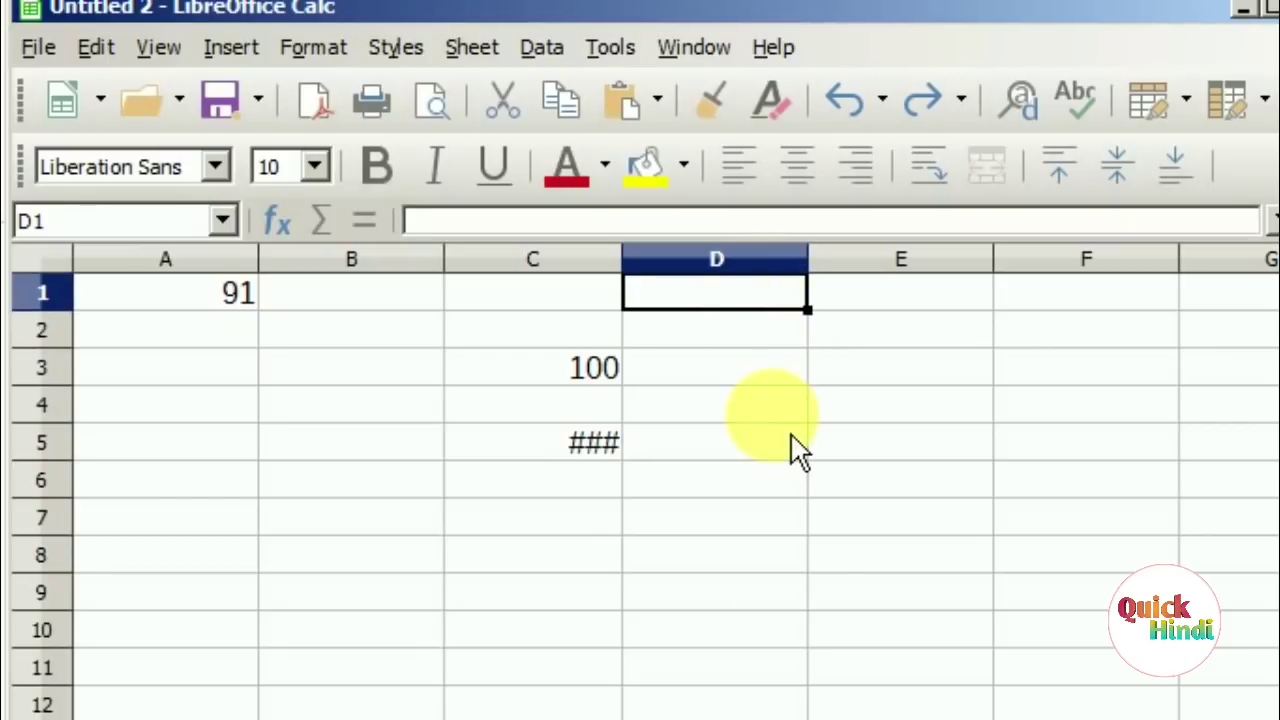
type("1")
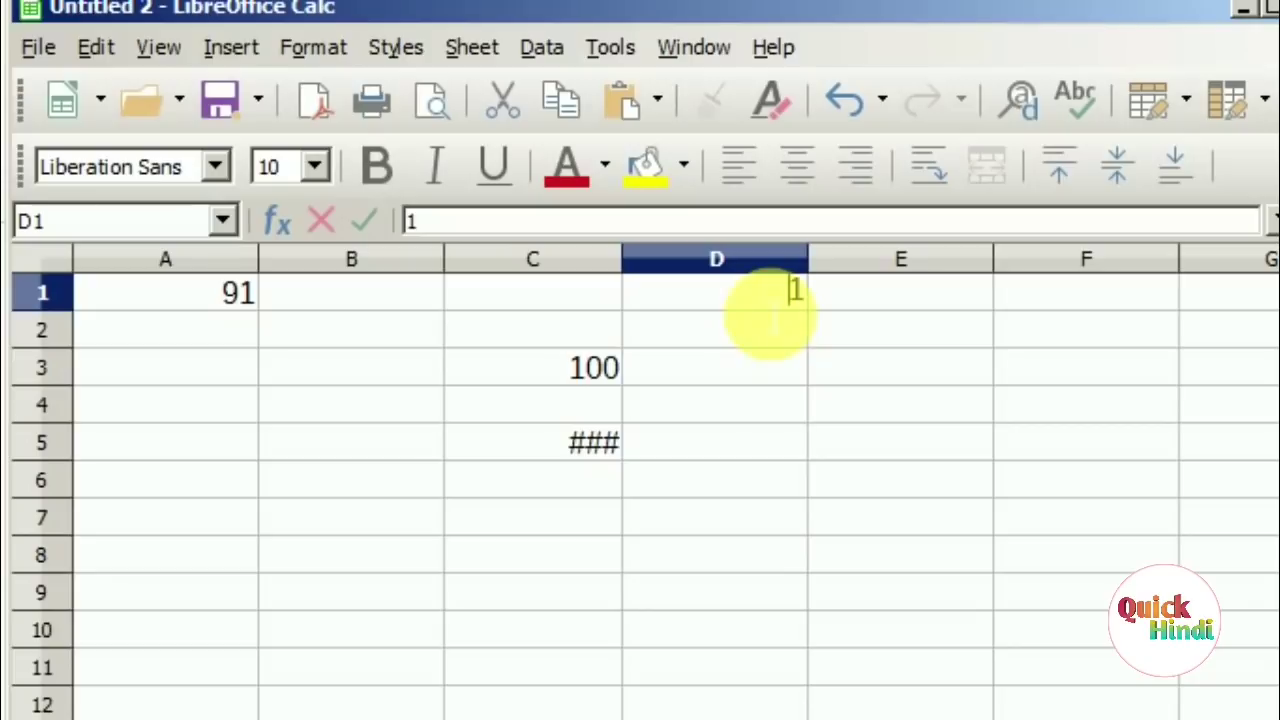
key("Return")
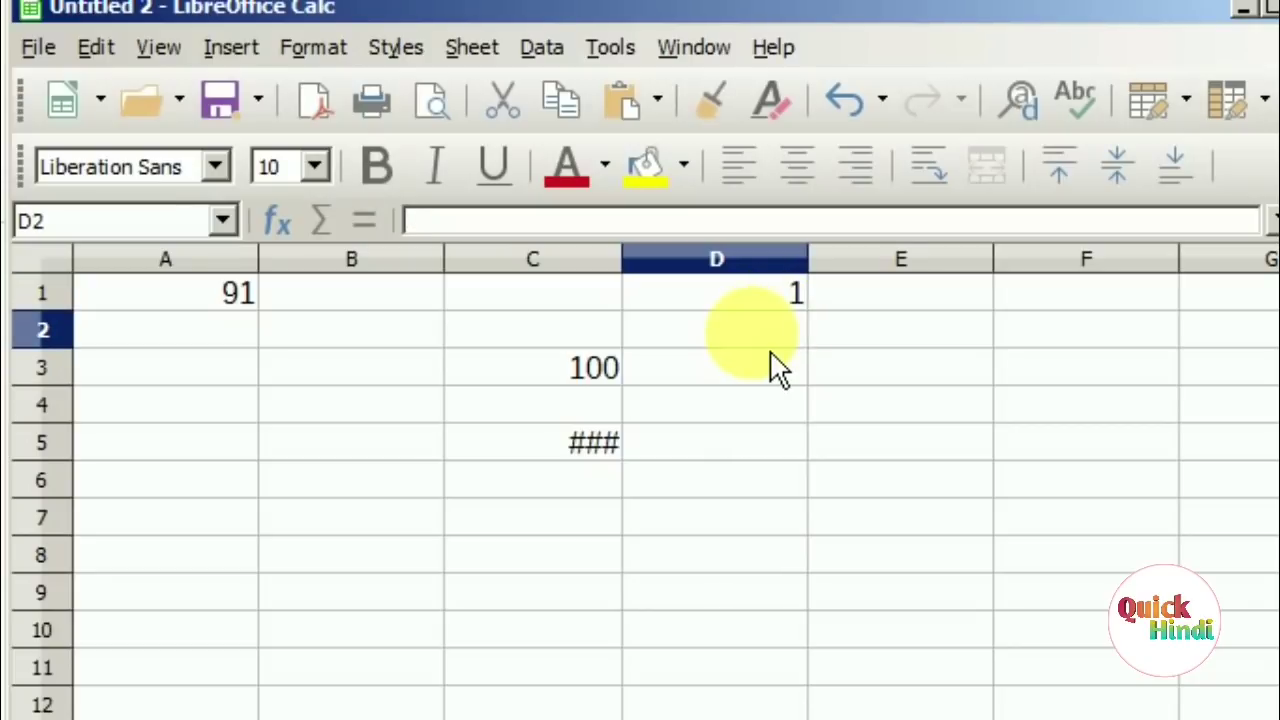
type("2")
key("Return")
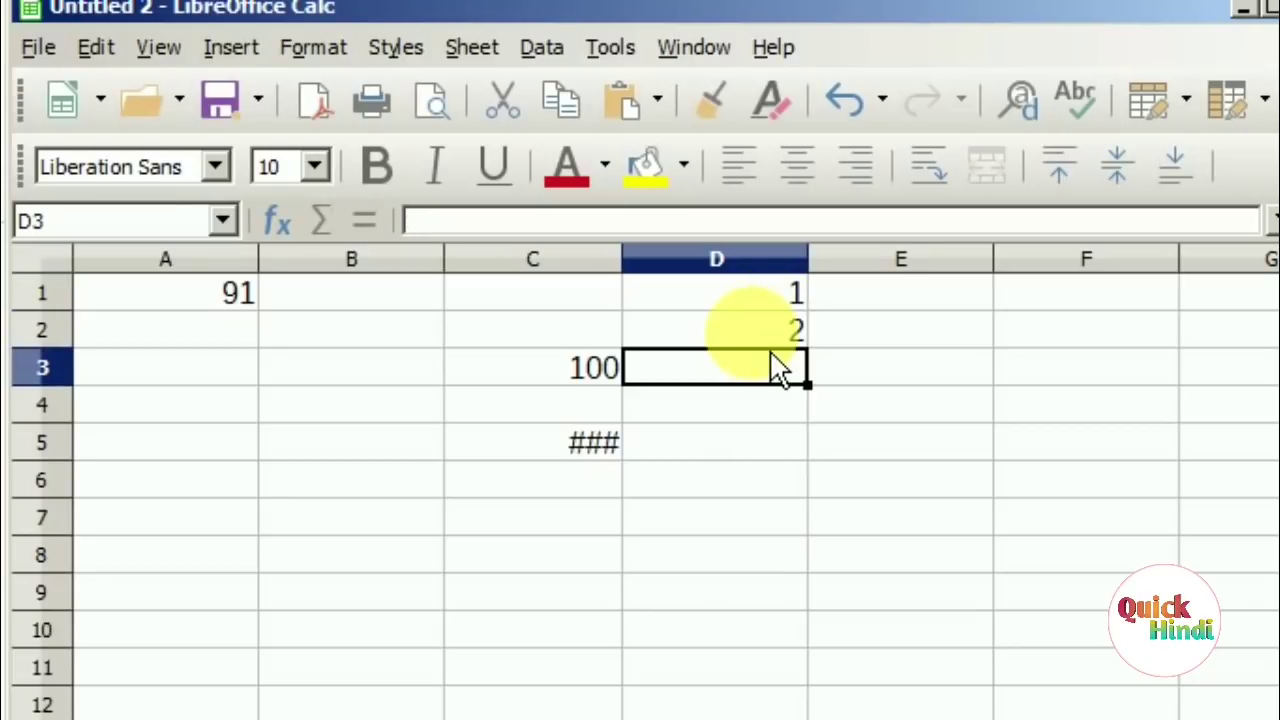
type("3")
key("Return")
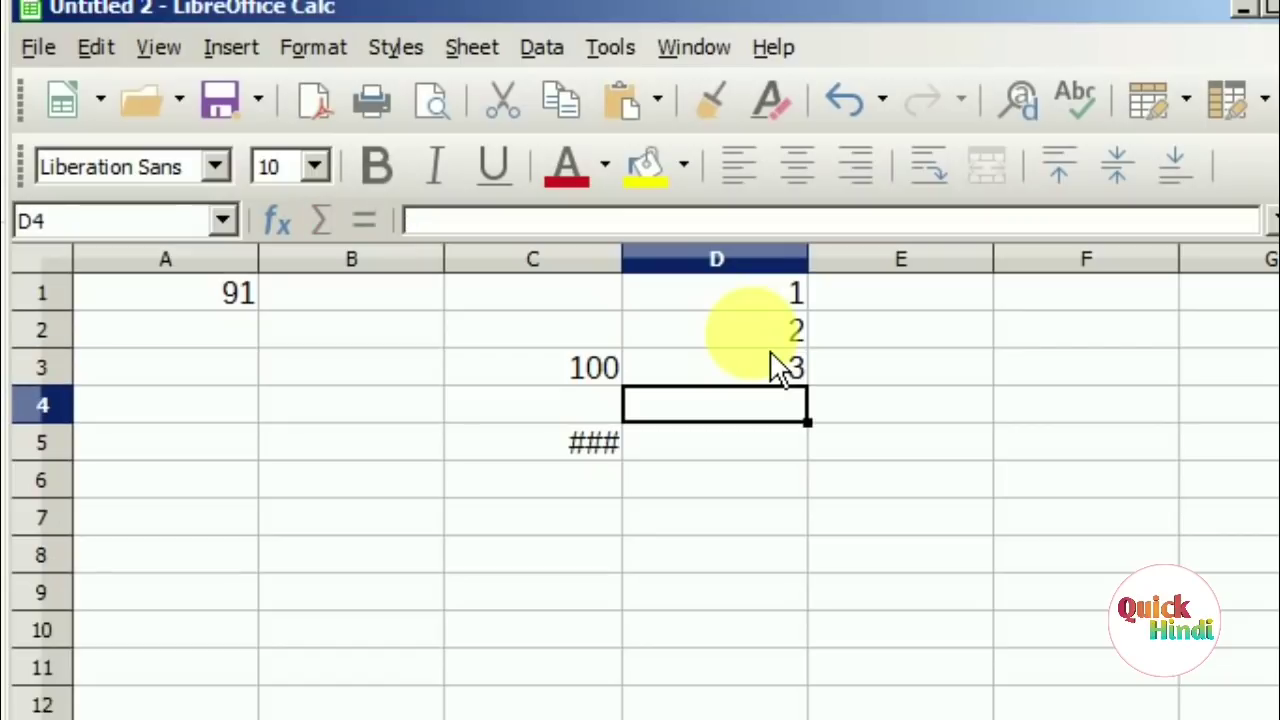
type("3")
key("Return")
type("4")
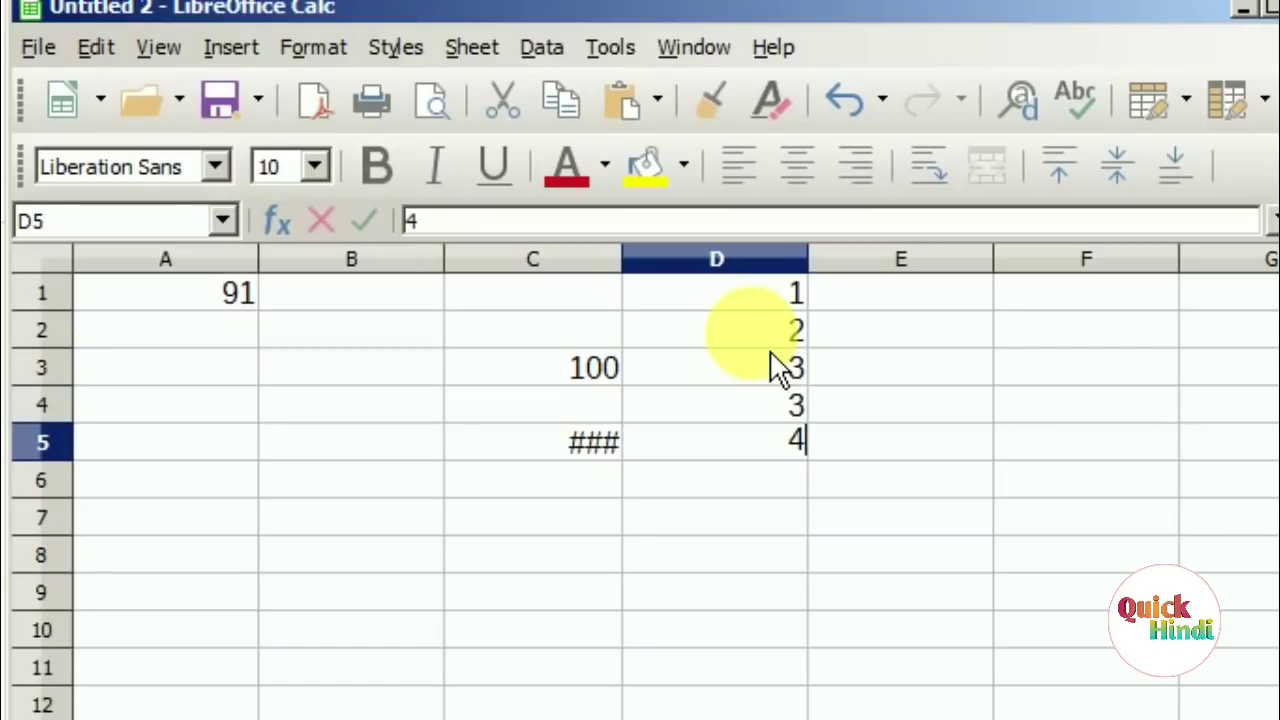
key("Return")
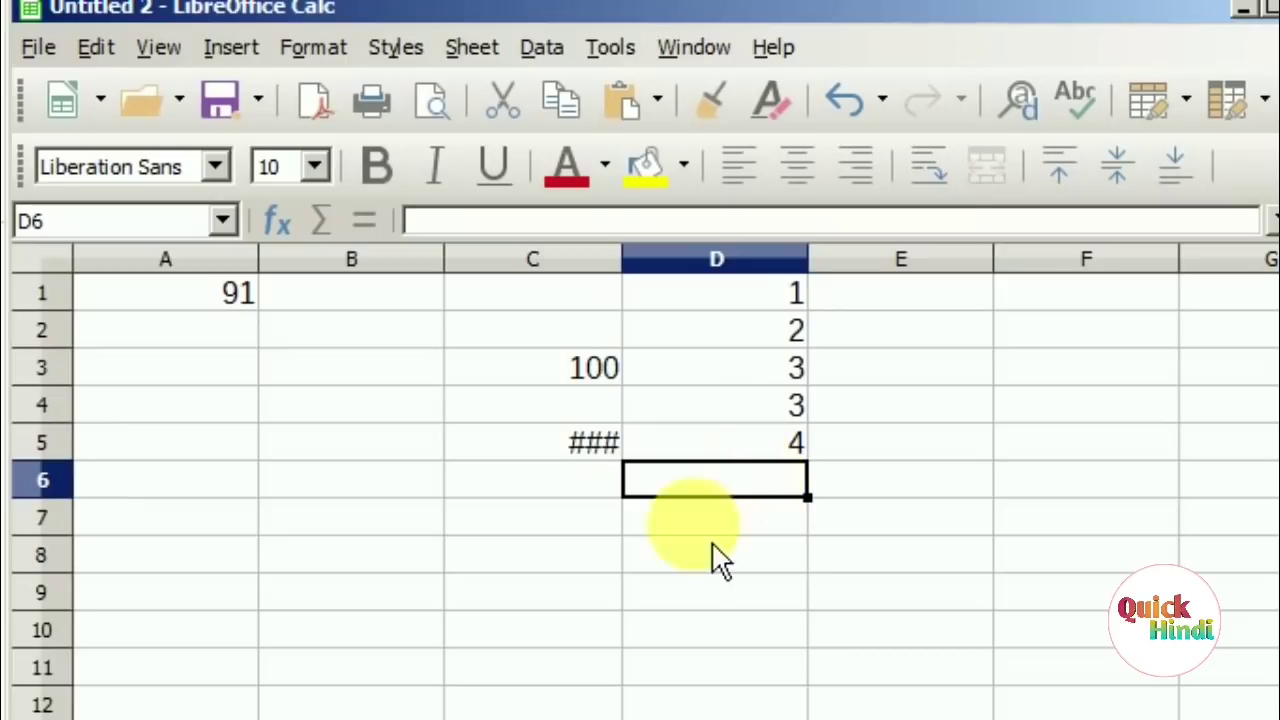
In D6, enter =SUMIF(D1:D5,3,D1:D5) to sum the cells equal to 3.
left_click(540, 226)
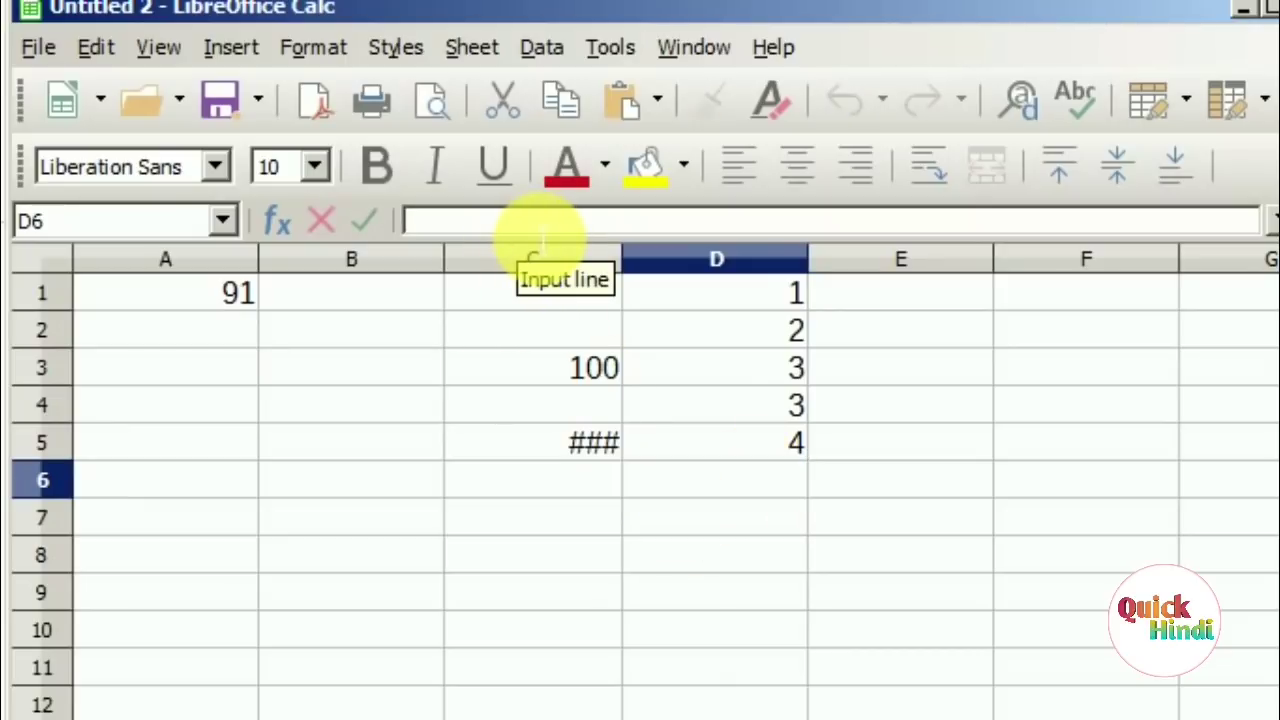
type("=s")
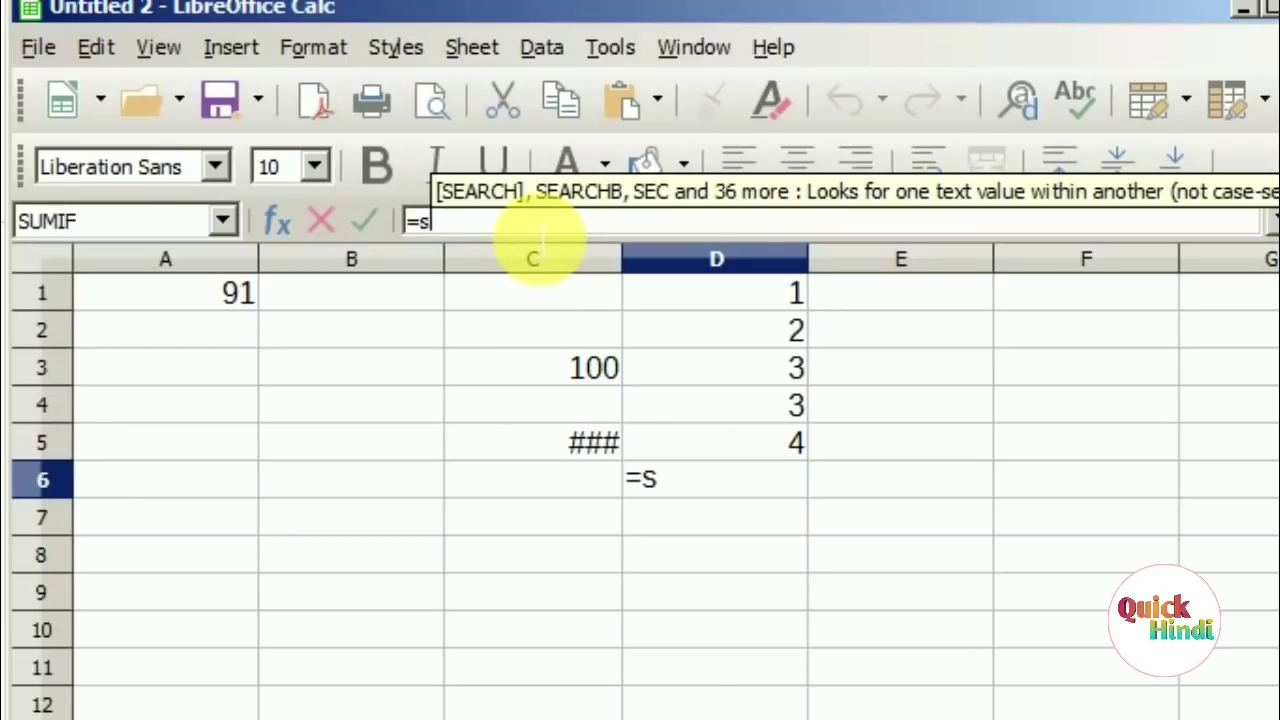
type("umi")
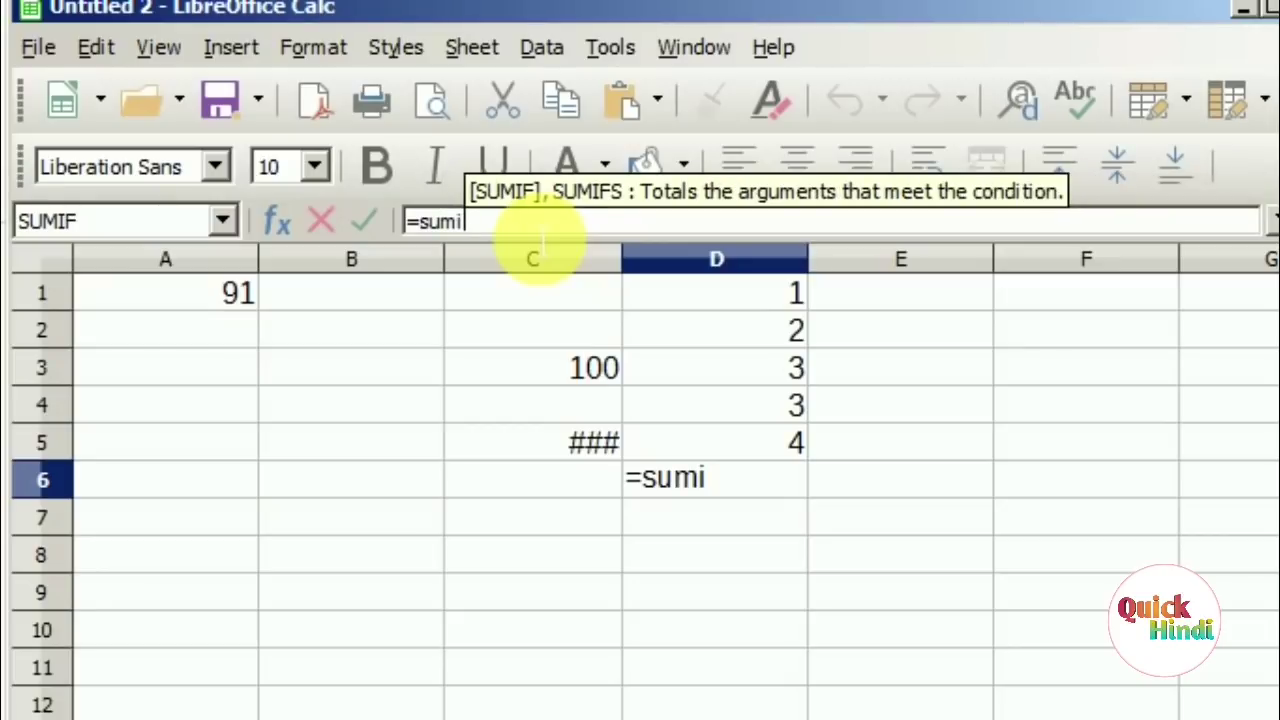
type("f")
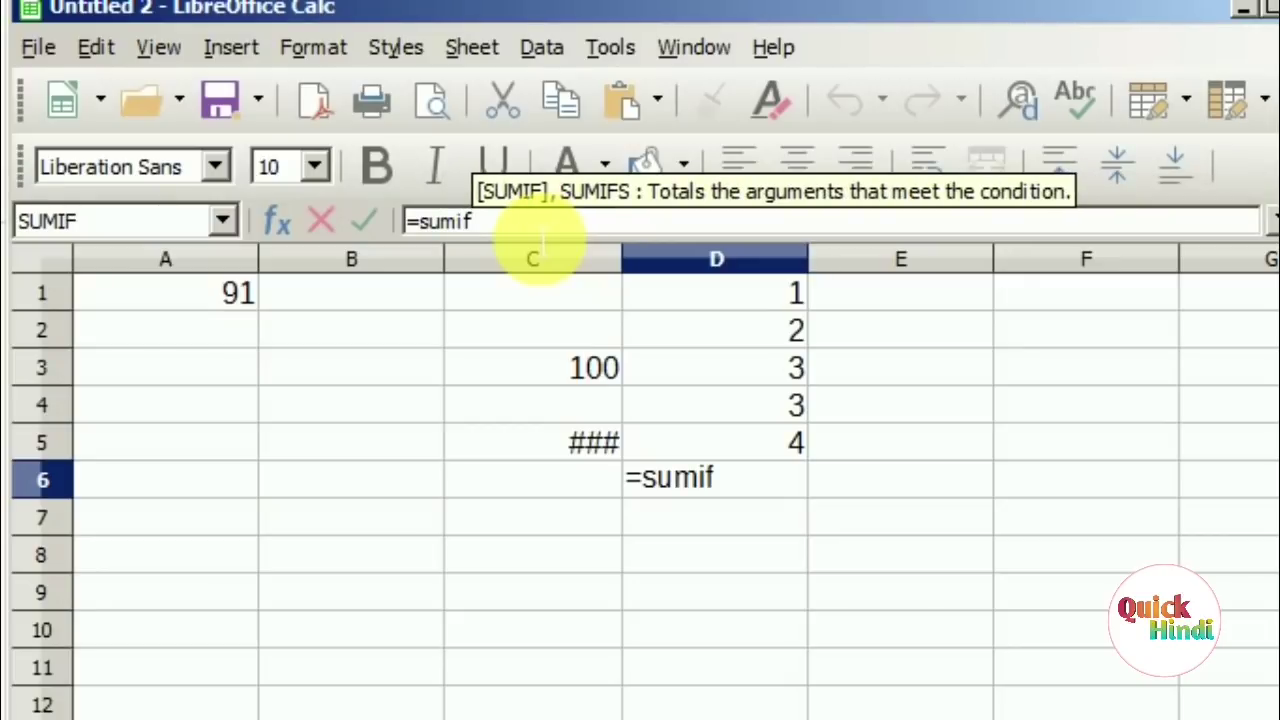
type("(")
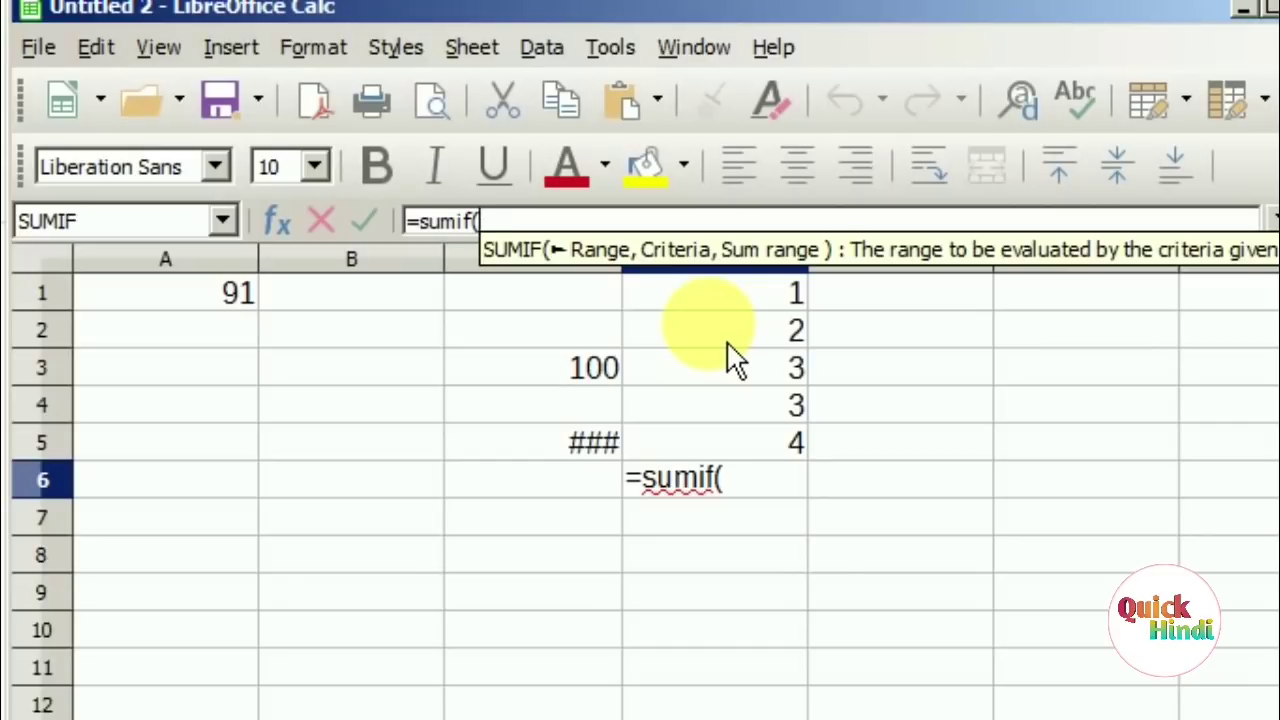
left_click_drag(777, 305, 768, 457)
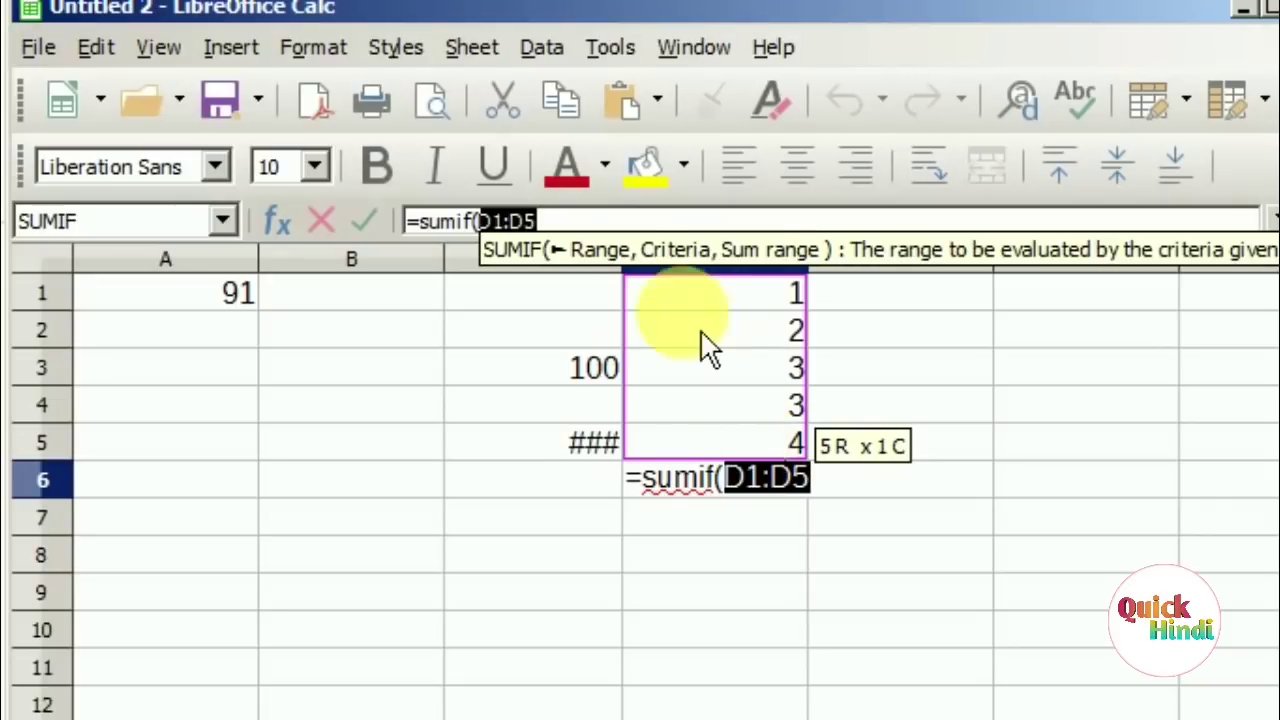
left_click(600, 215)
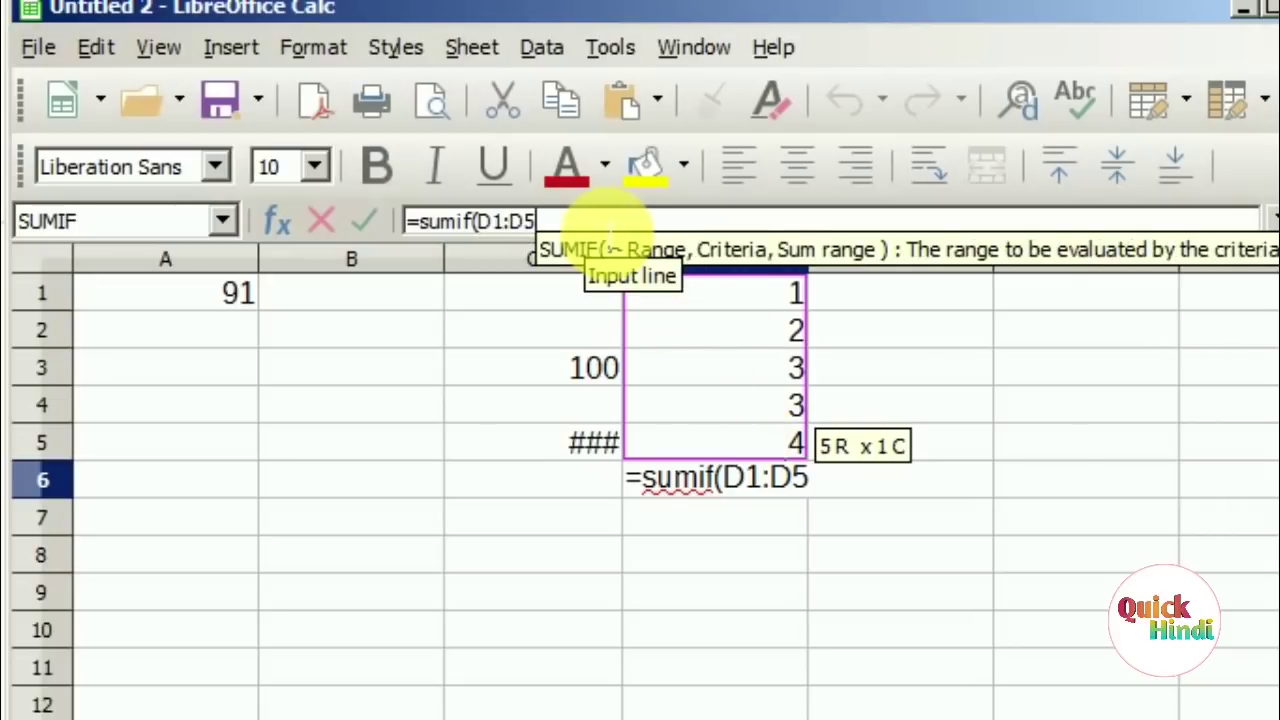
type(",")
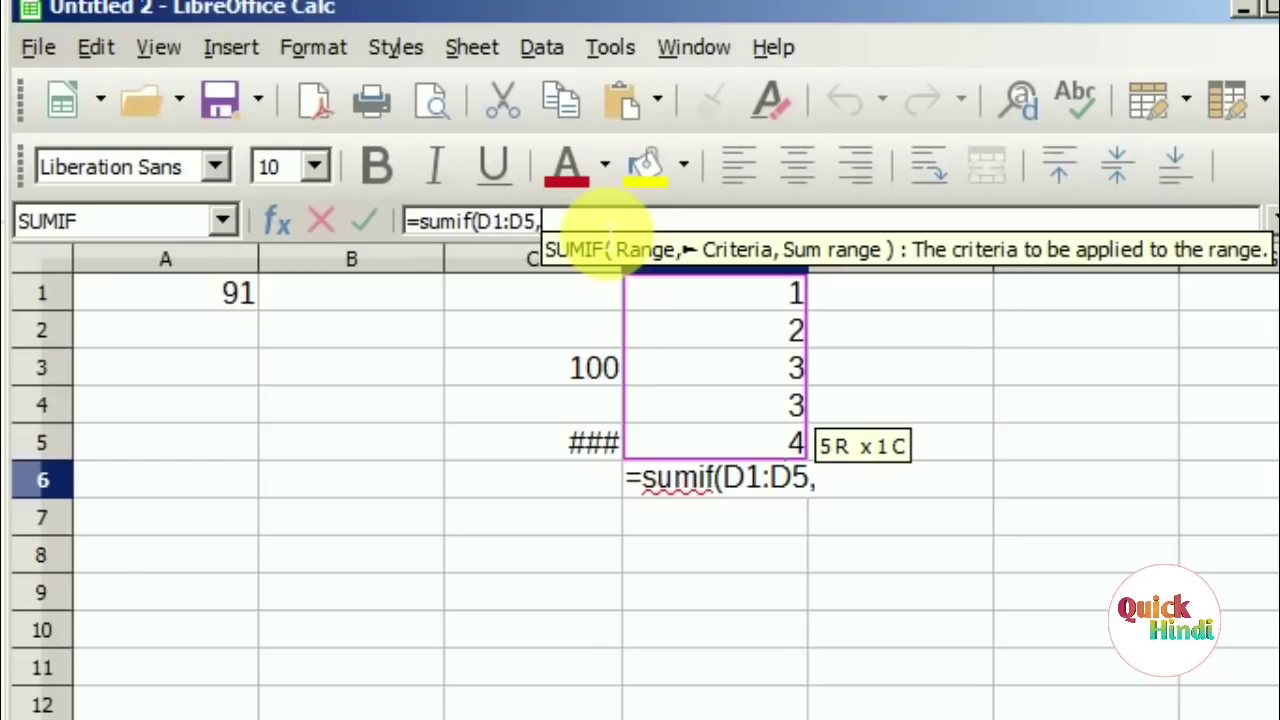
type("3")
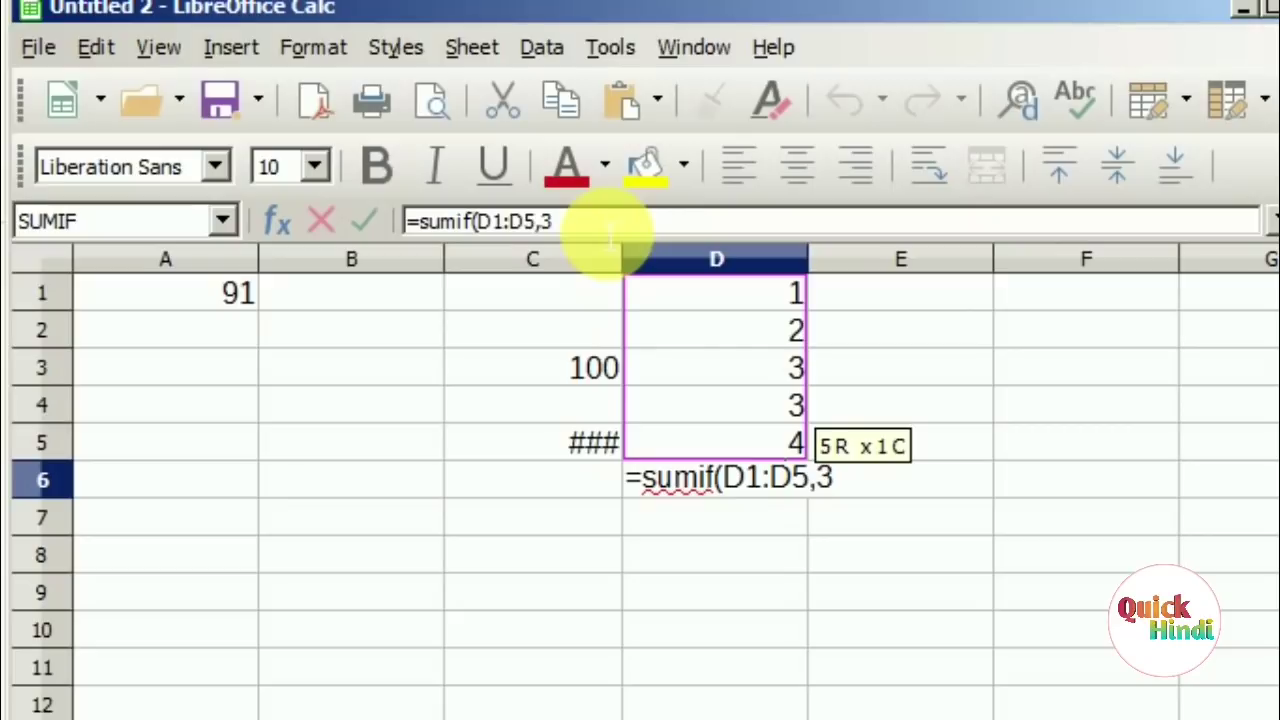
type(",")
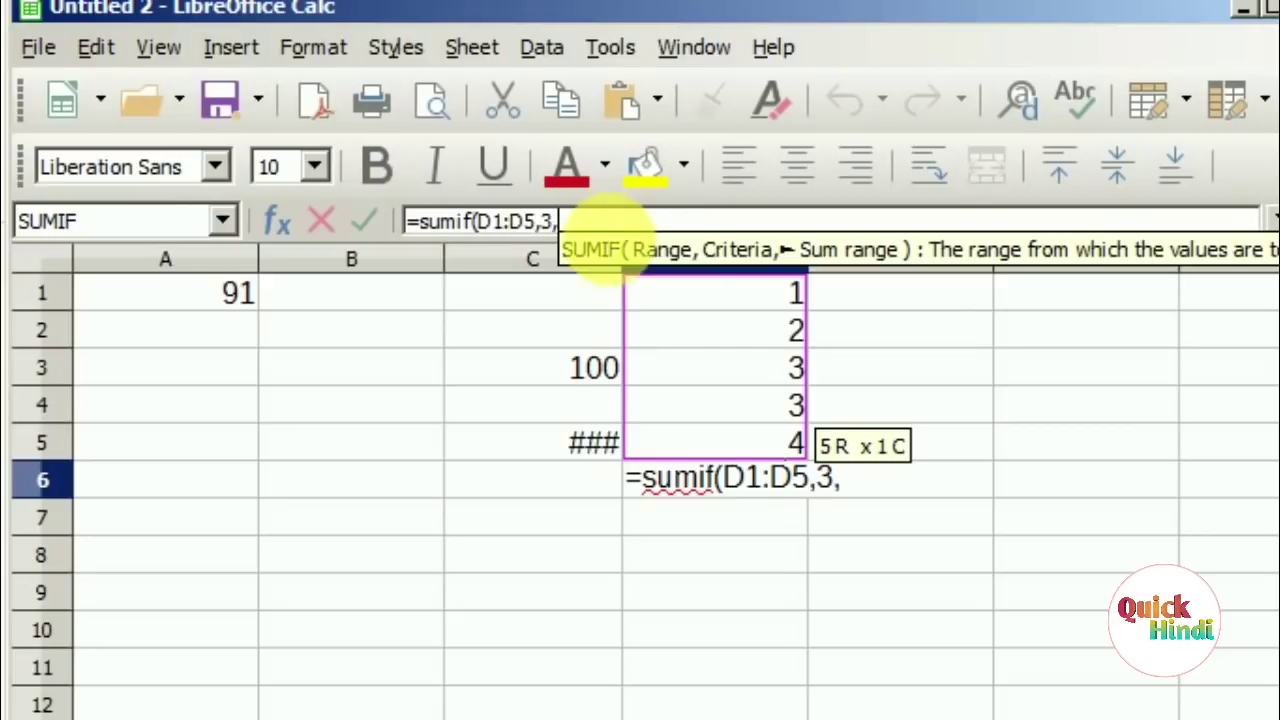
left_click(773, 303)
left_click_drag(771, 302, 784, 455)
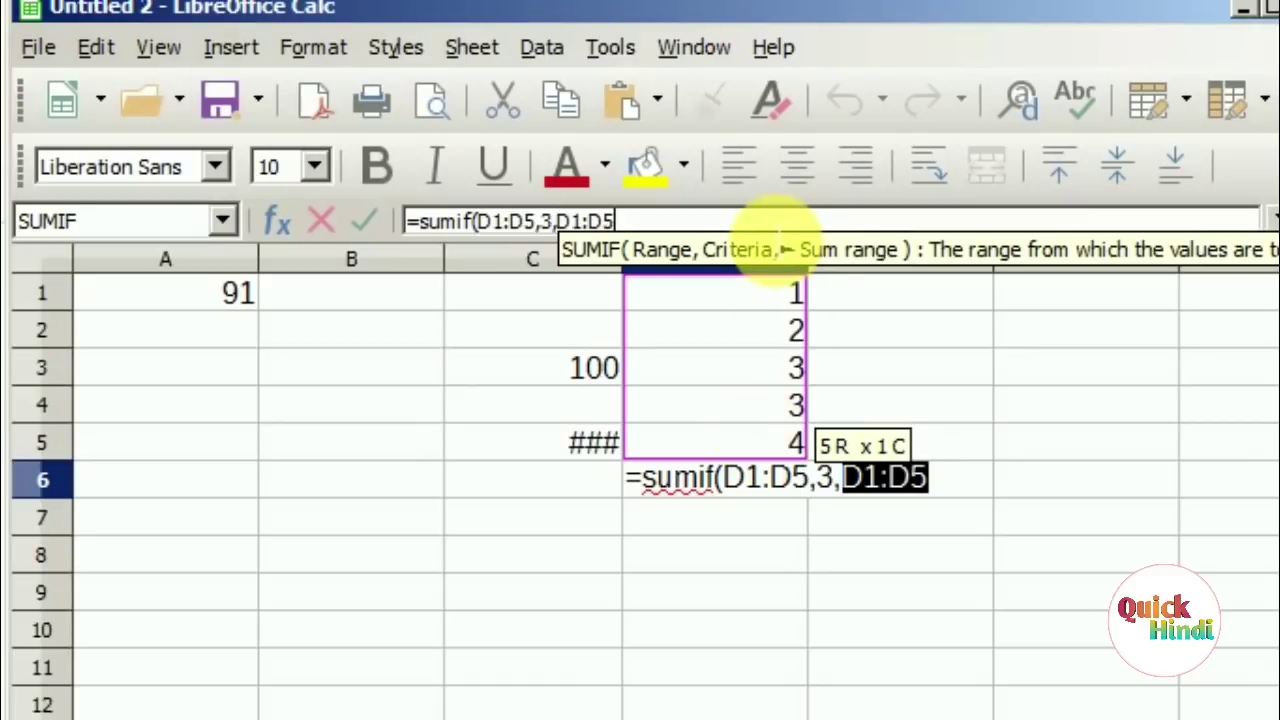
left_click(777, 224)
type(")")
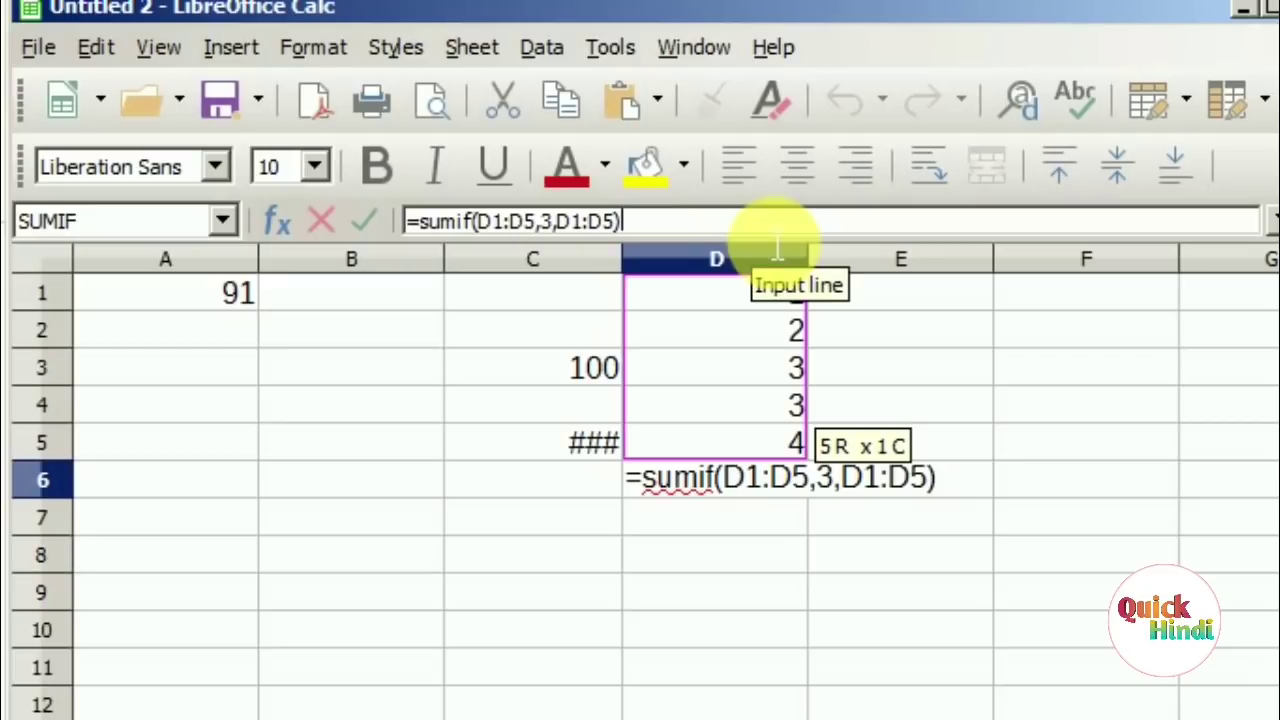
key("Return")
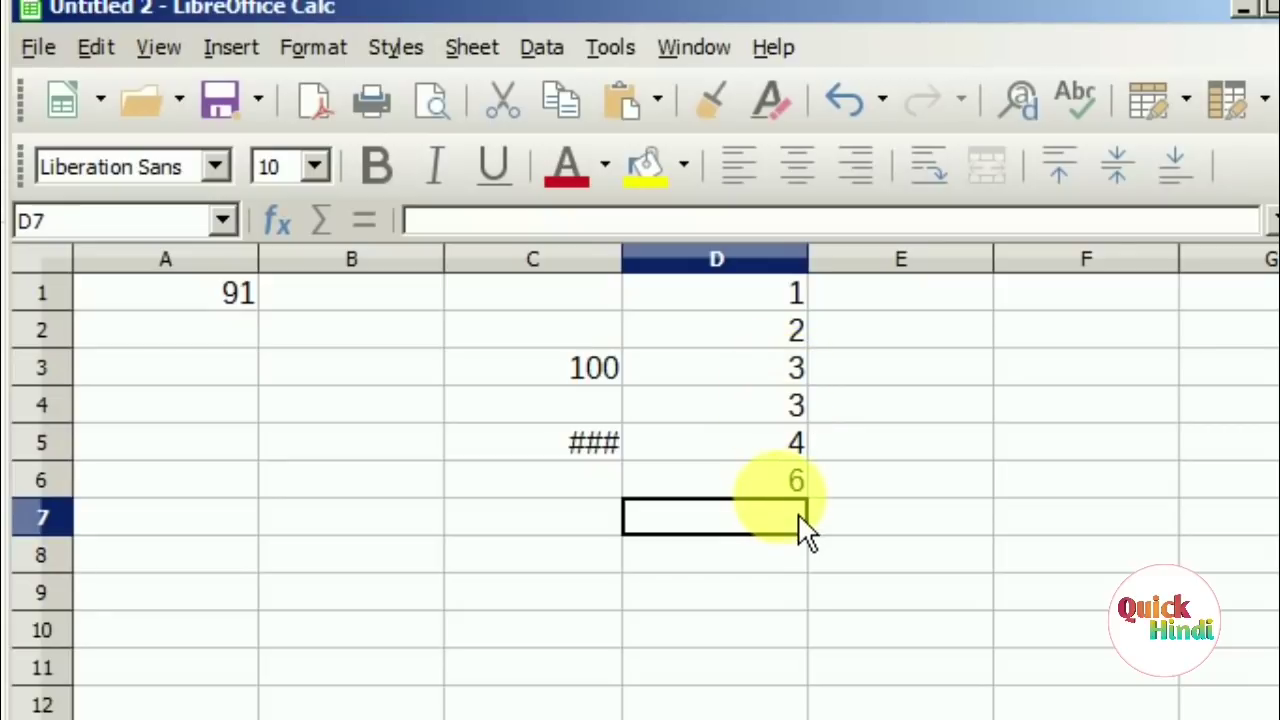
Check D6's result, then colour question 12's option a red.
left_click(795, 482)
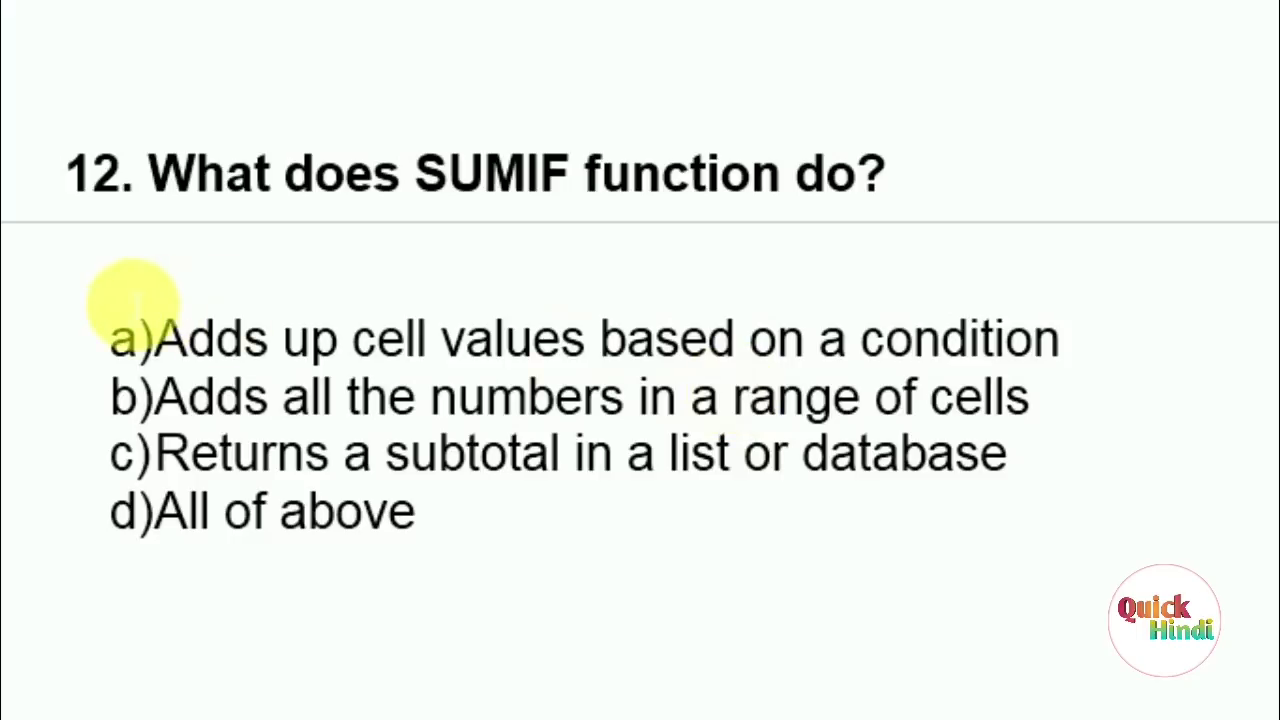
left_click_drag(156, 338, 1275, 350)
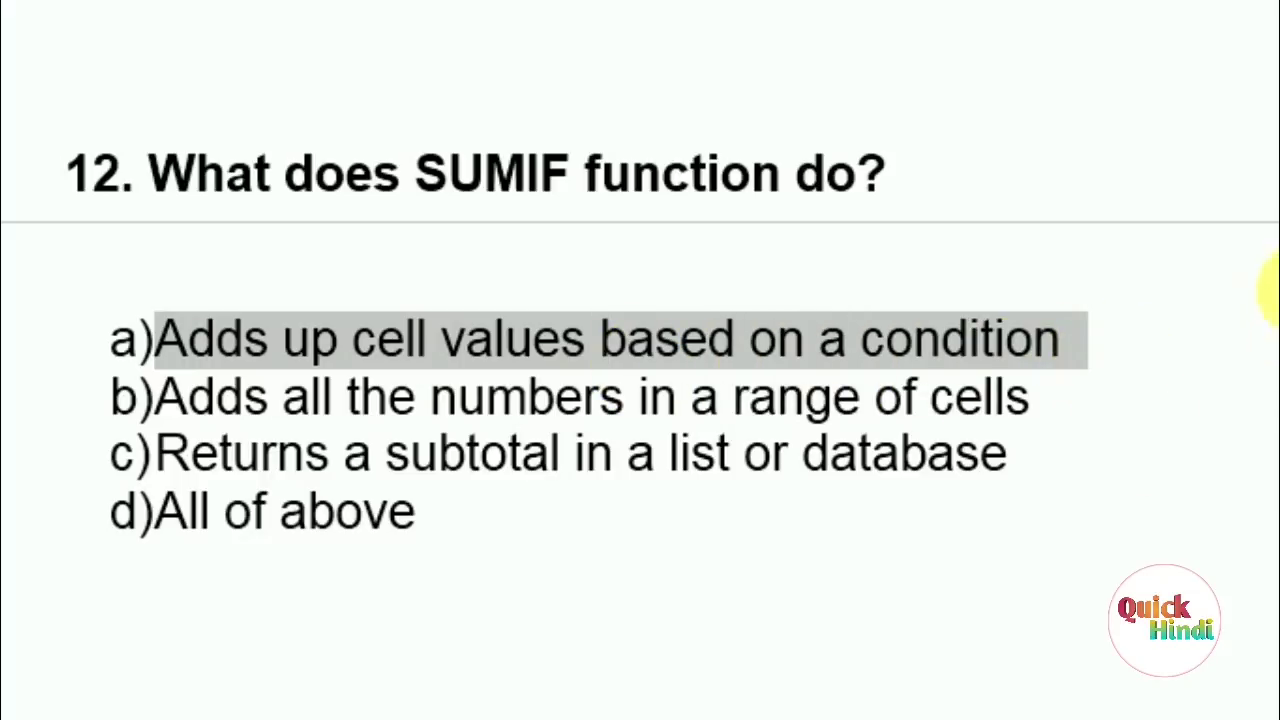
left_click(980, 455)
Colour the = answer of question 13 red.
scroll(462, 560, "down", 10)
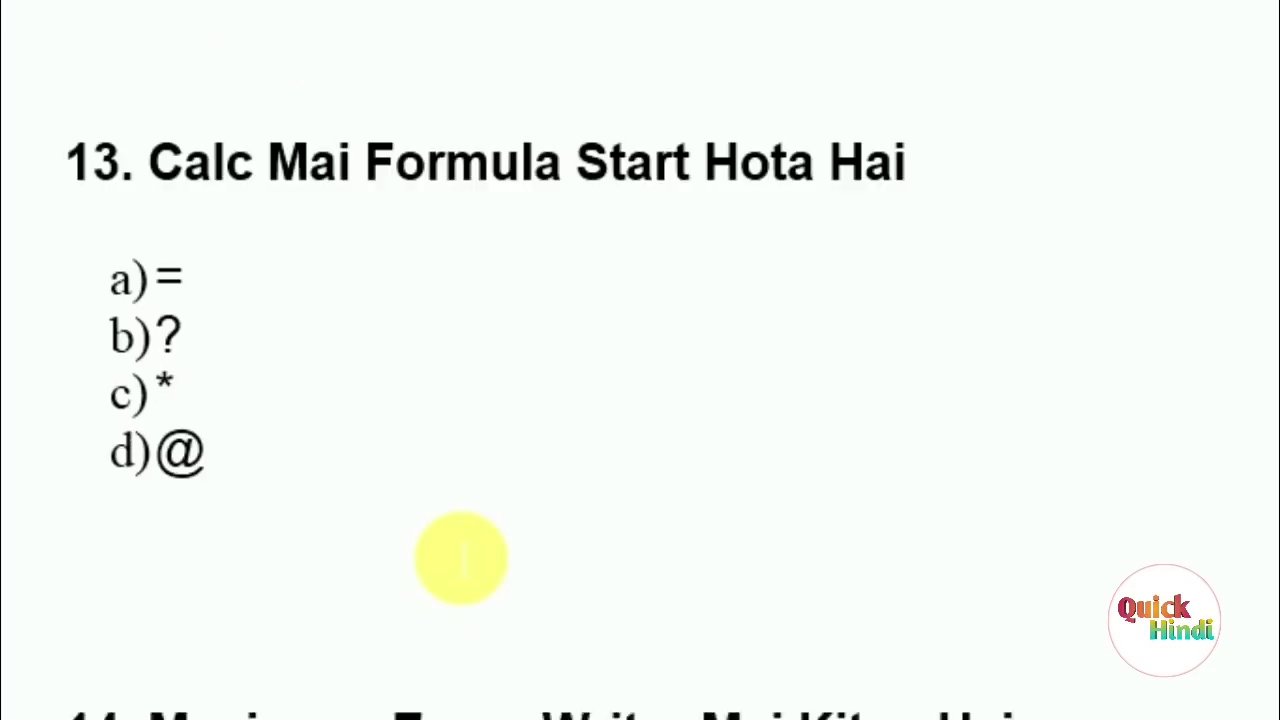
scroll(458, 545, "down", 1)
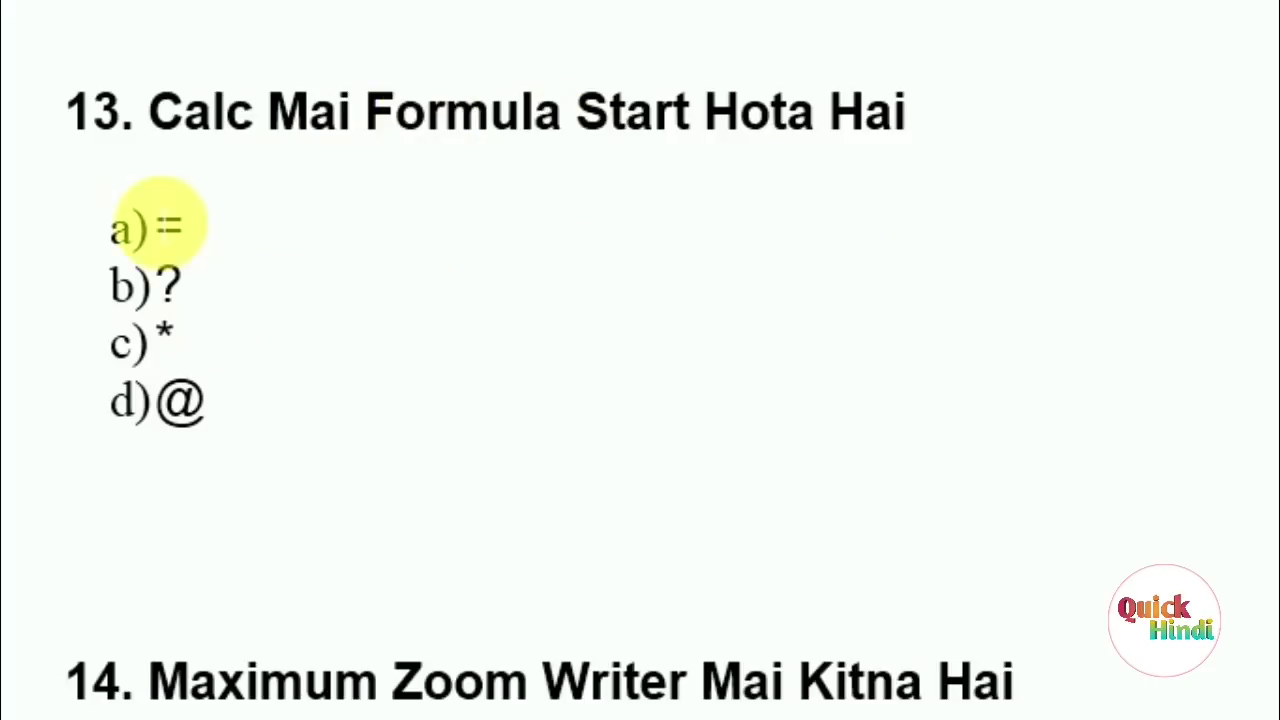
left_click_drag(158, 226, 240, 228)
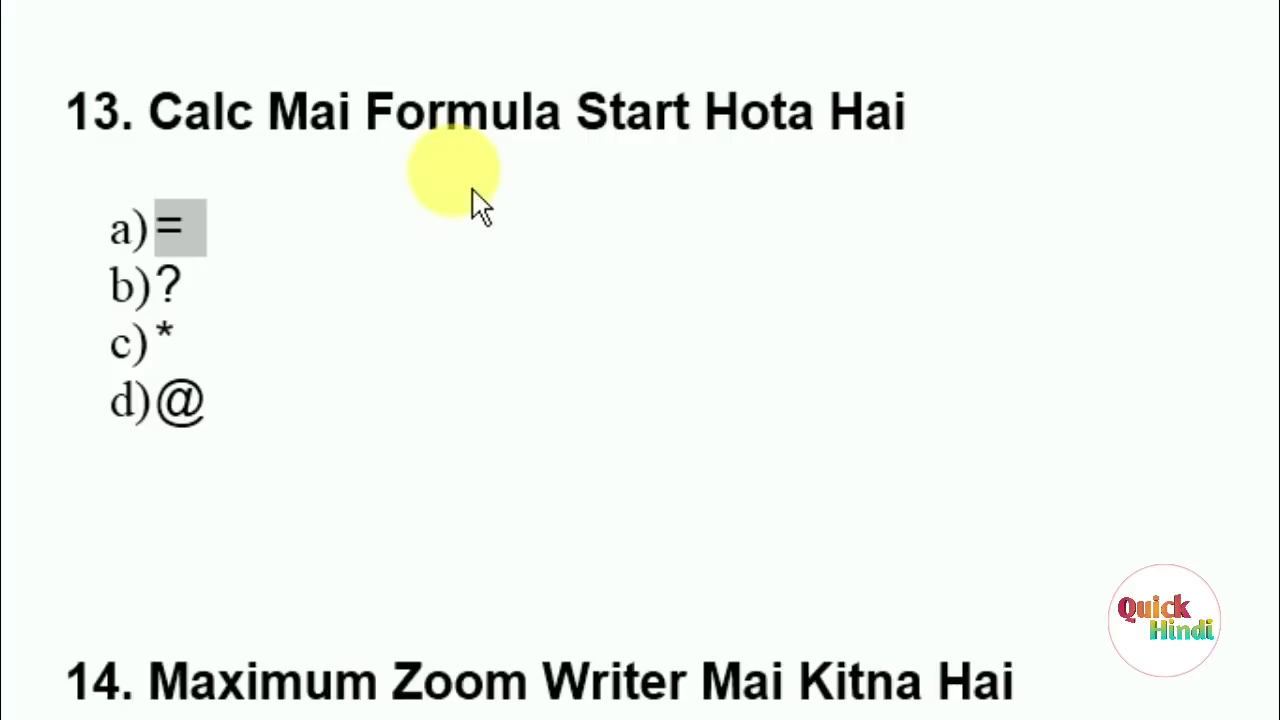
left_click(415, 300)
scroll(418, 402, "down", 8)
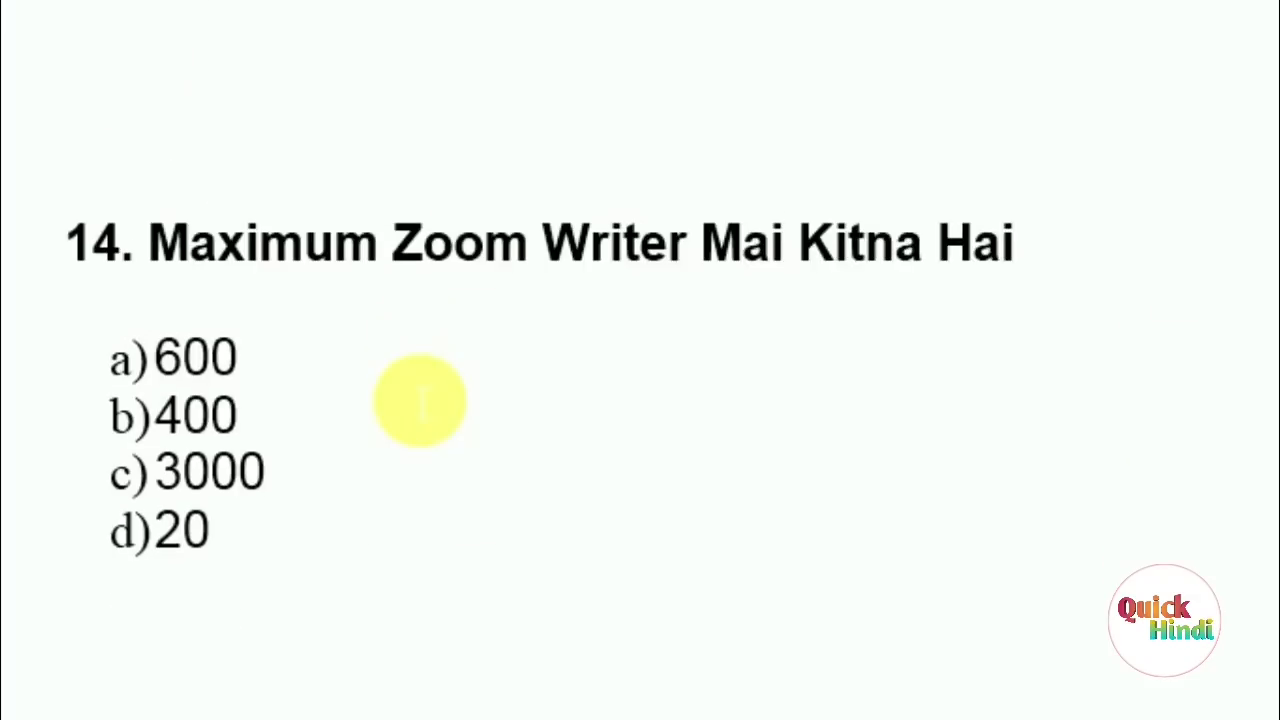
scroll(420, 400, "down", 2)
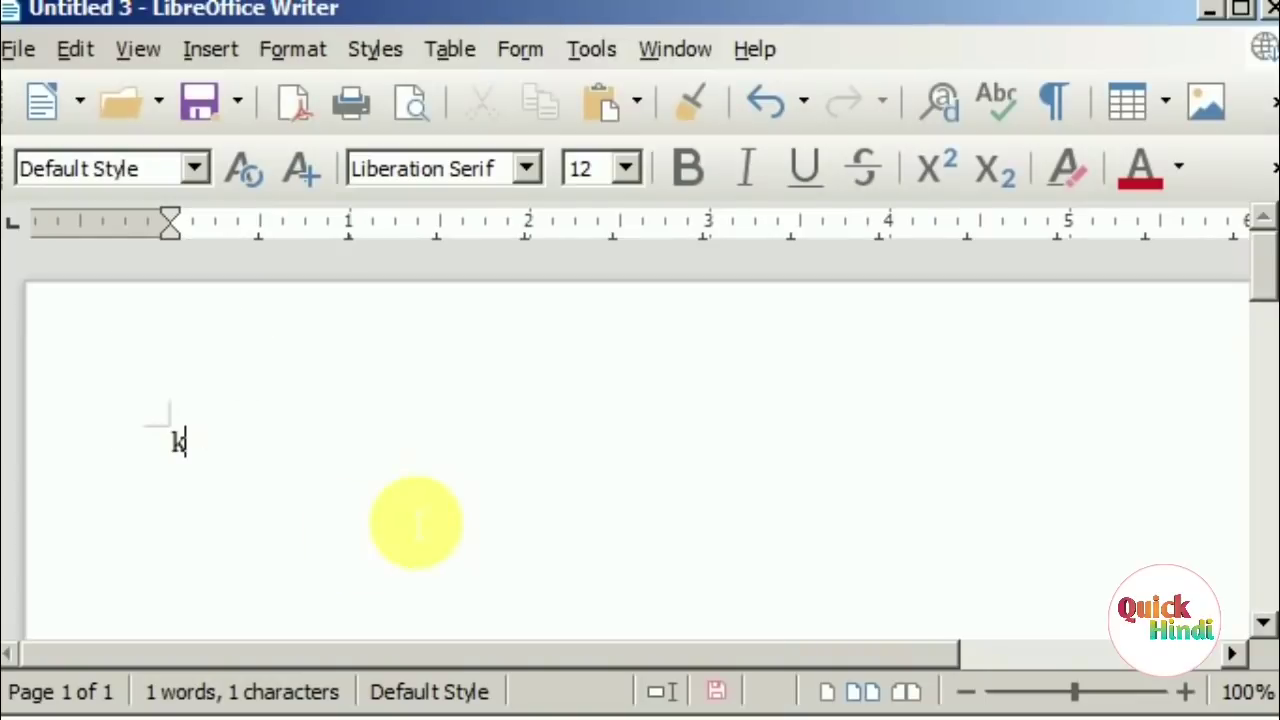
left_click(1188, 712)
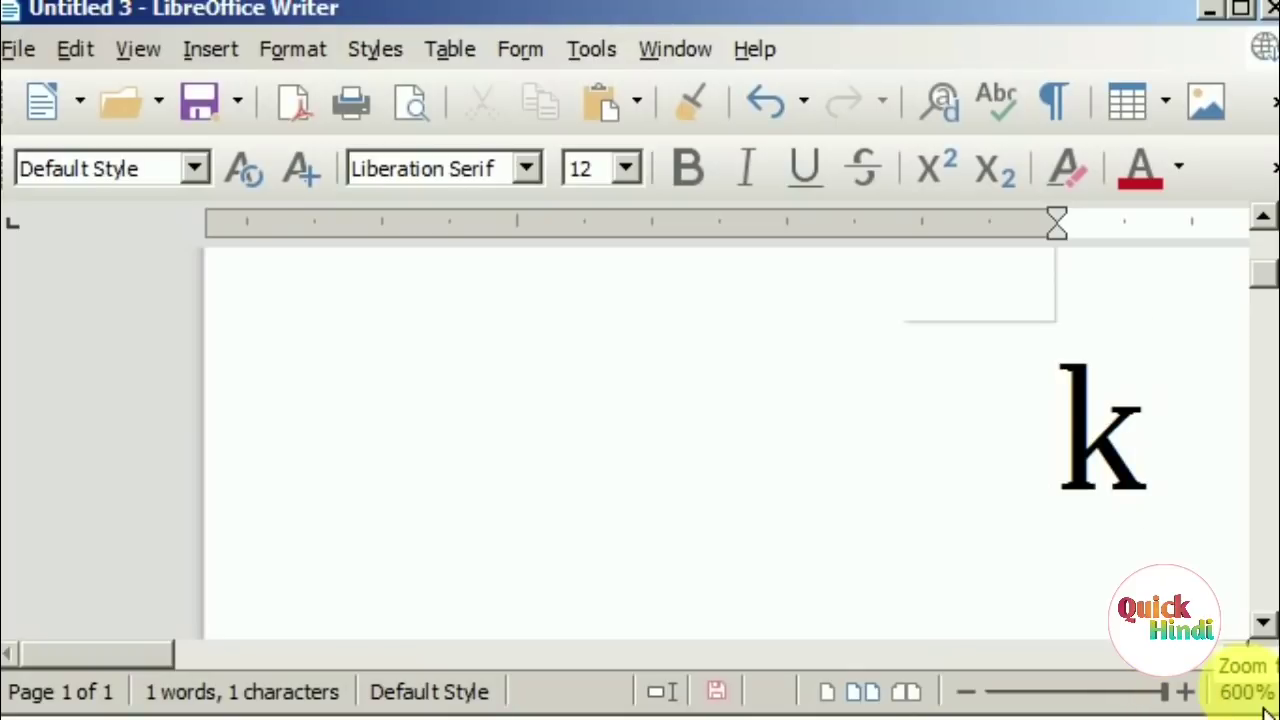
left_click(1060, 692)
left_click(1073, 692)
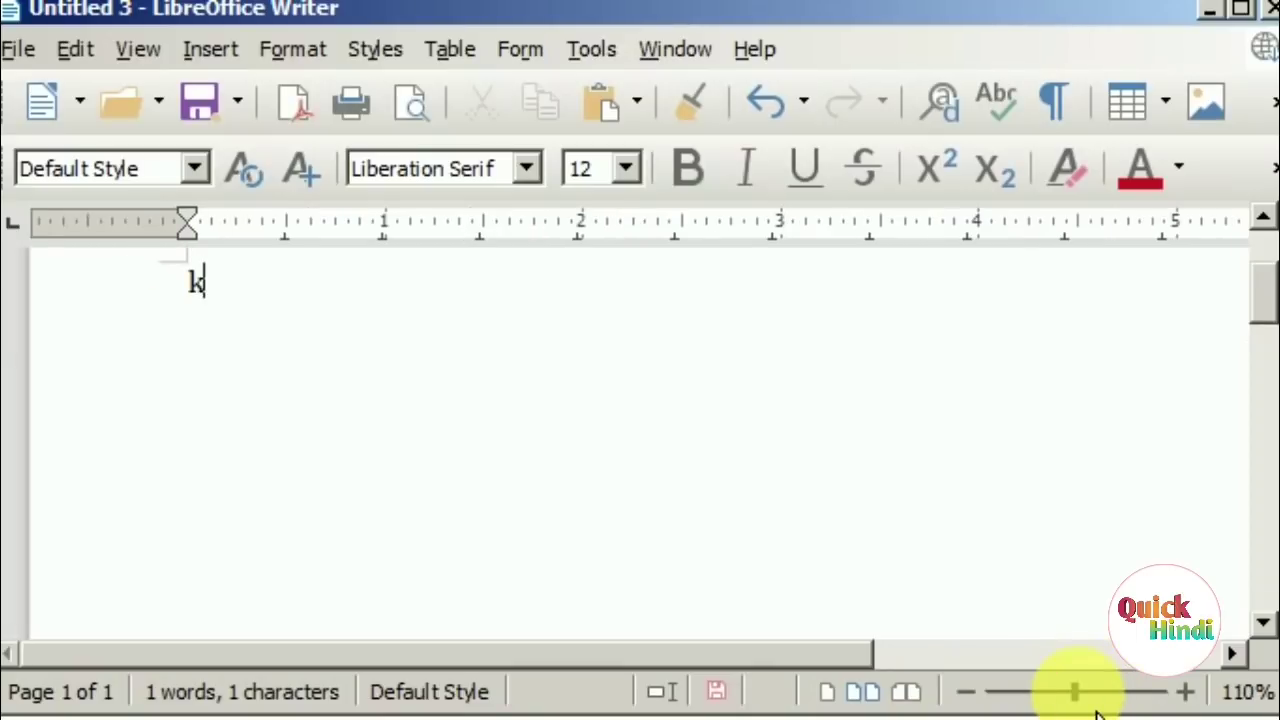
left_click(982, 690)
left_click(990, 692)
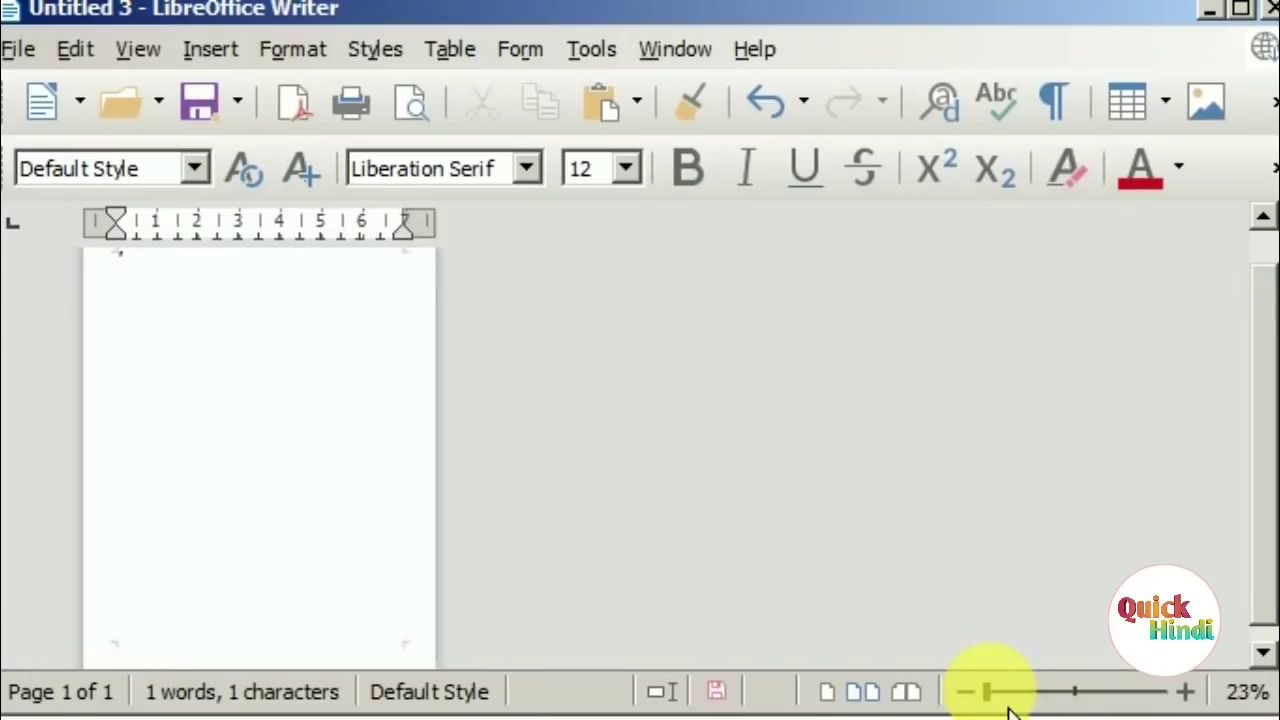
left_click(978, 703)
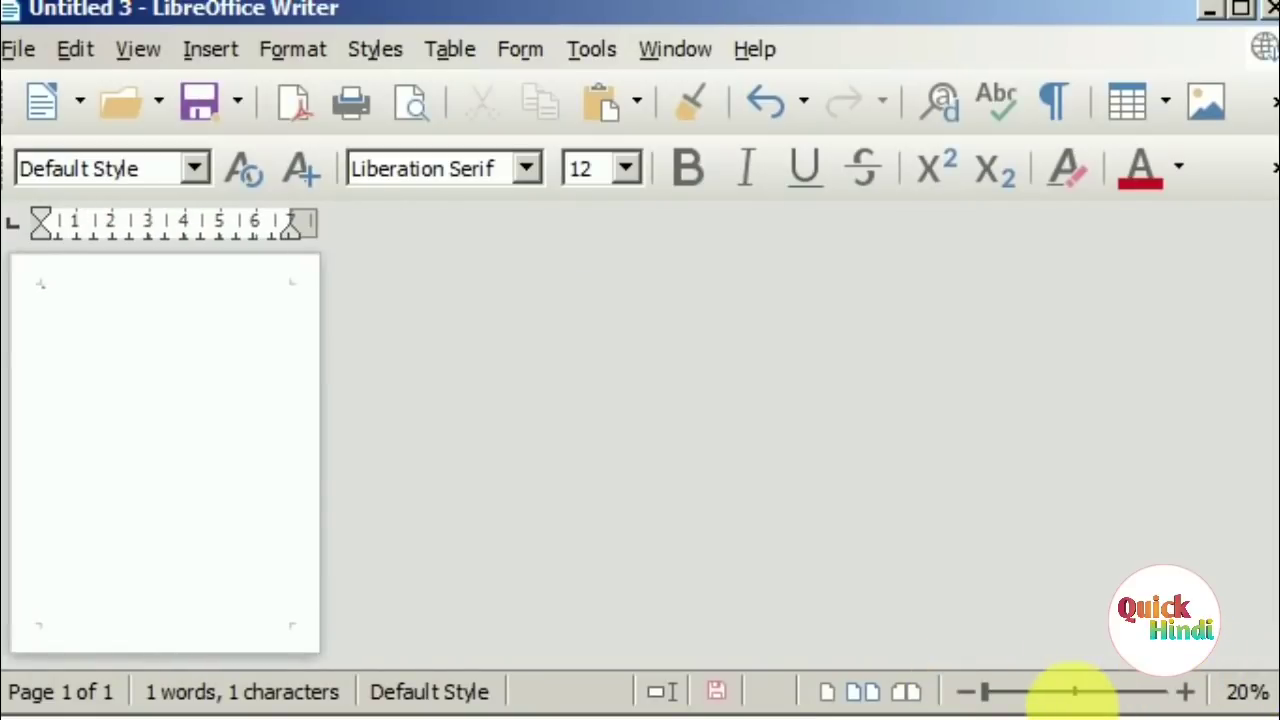
left_click(1090, 706)
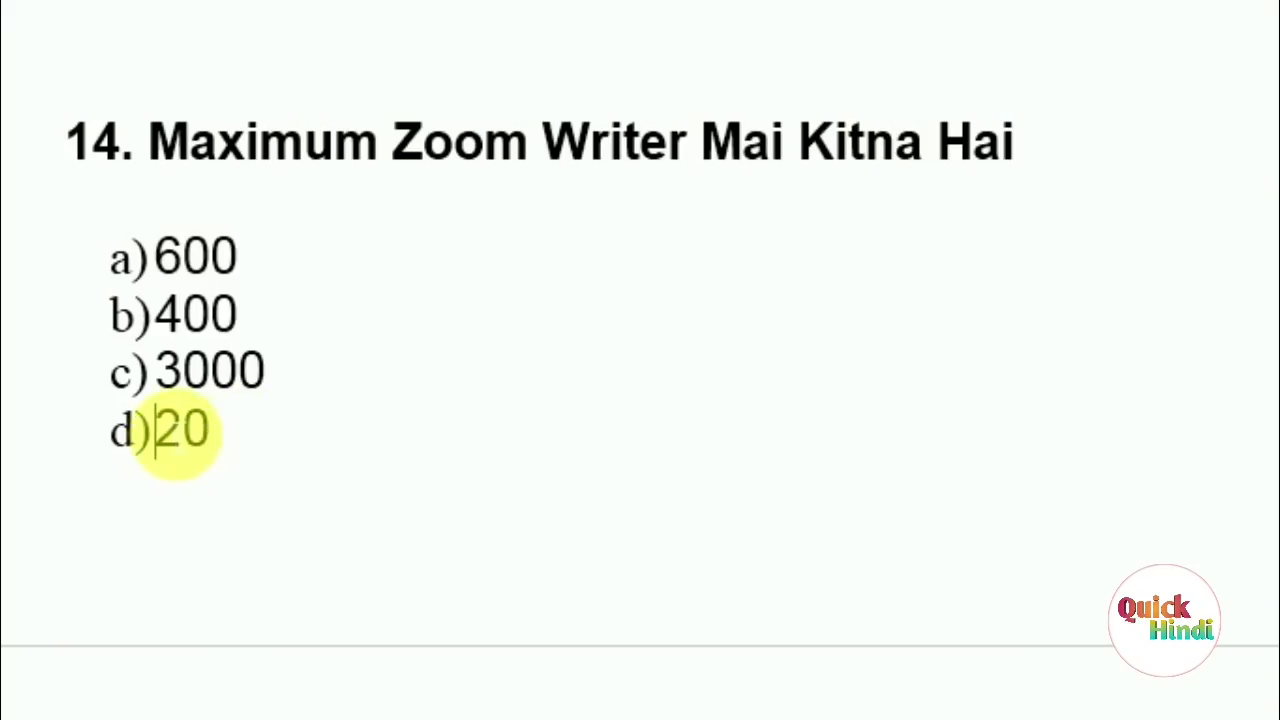
Mark answer 600 red, label 3000 'impress' and 400 'calc', then scroll to question 15.
left_click_drag(155, 432, 286, 486)
left_click(286, 486)
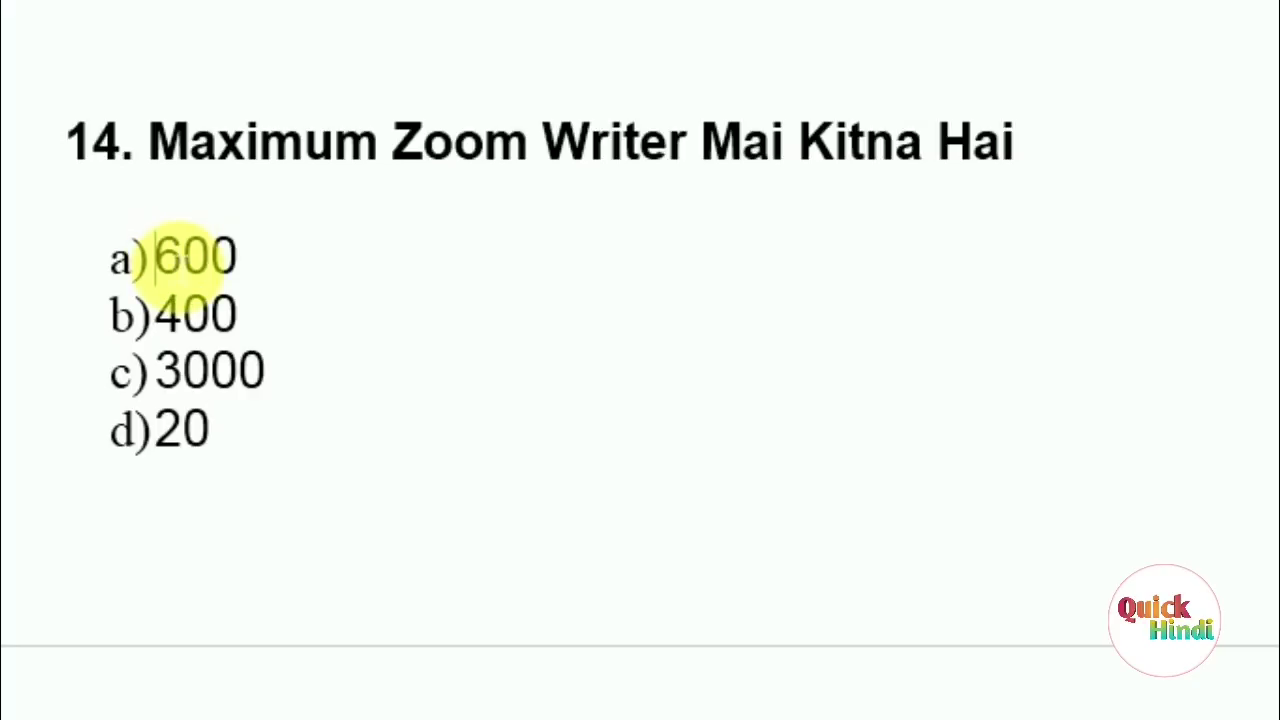
left_click_drag(155, 258, 305, 268)
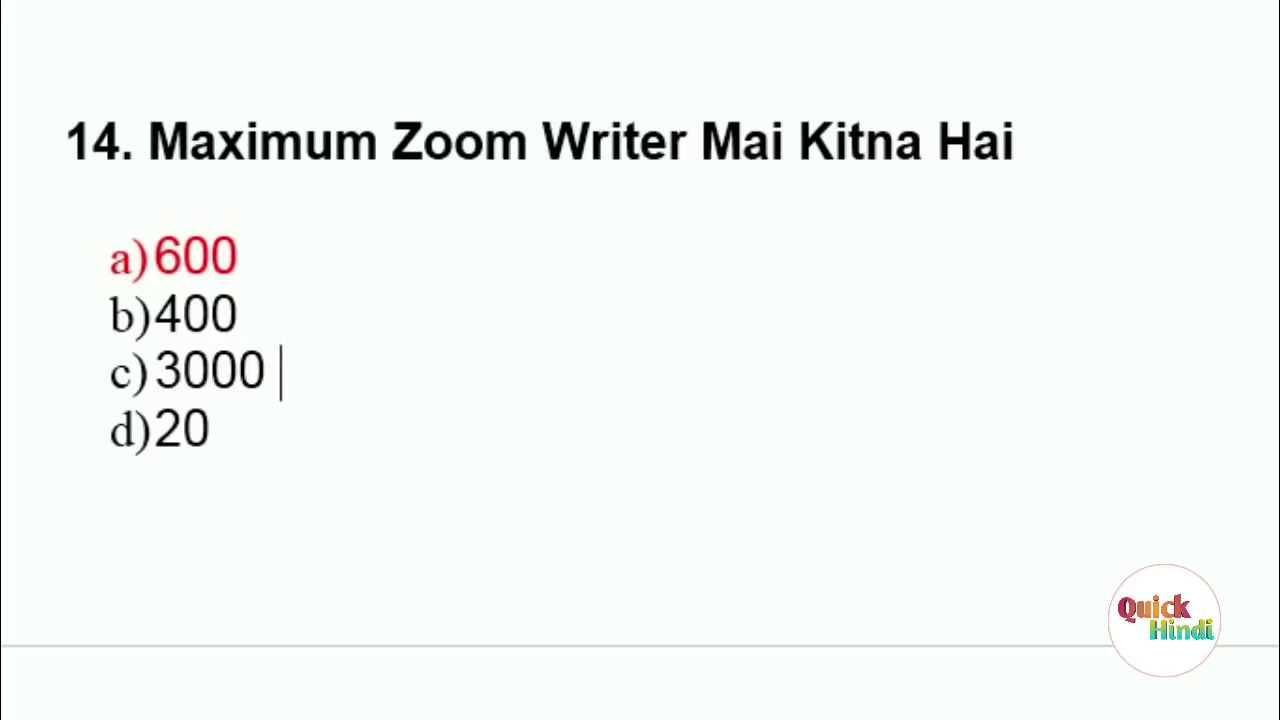
type("impress")
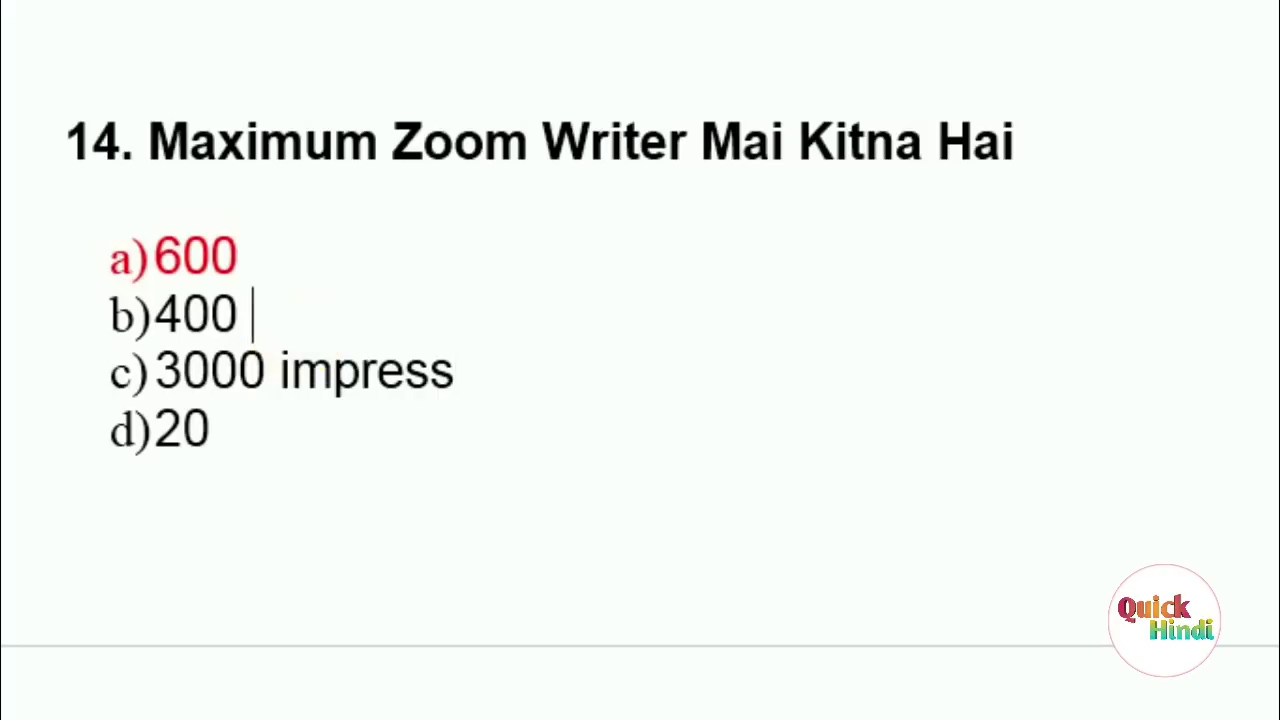
type(" calc")
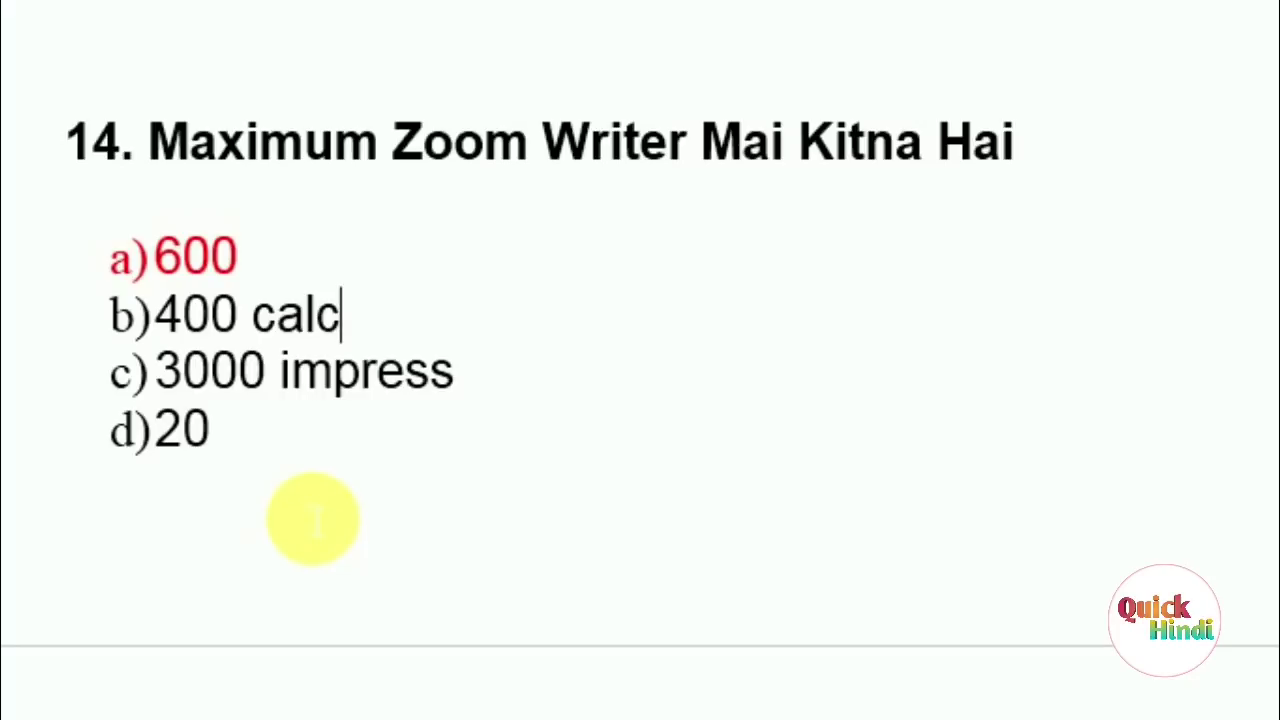
scroll(310, 522, "down", 6)
scroll(309, 523, "down", 5)
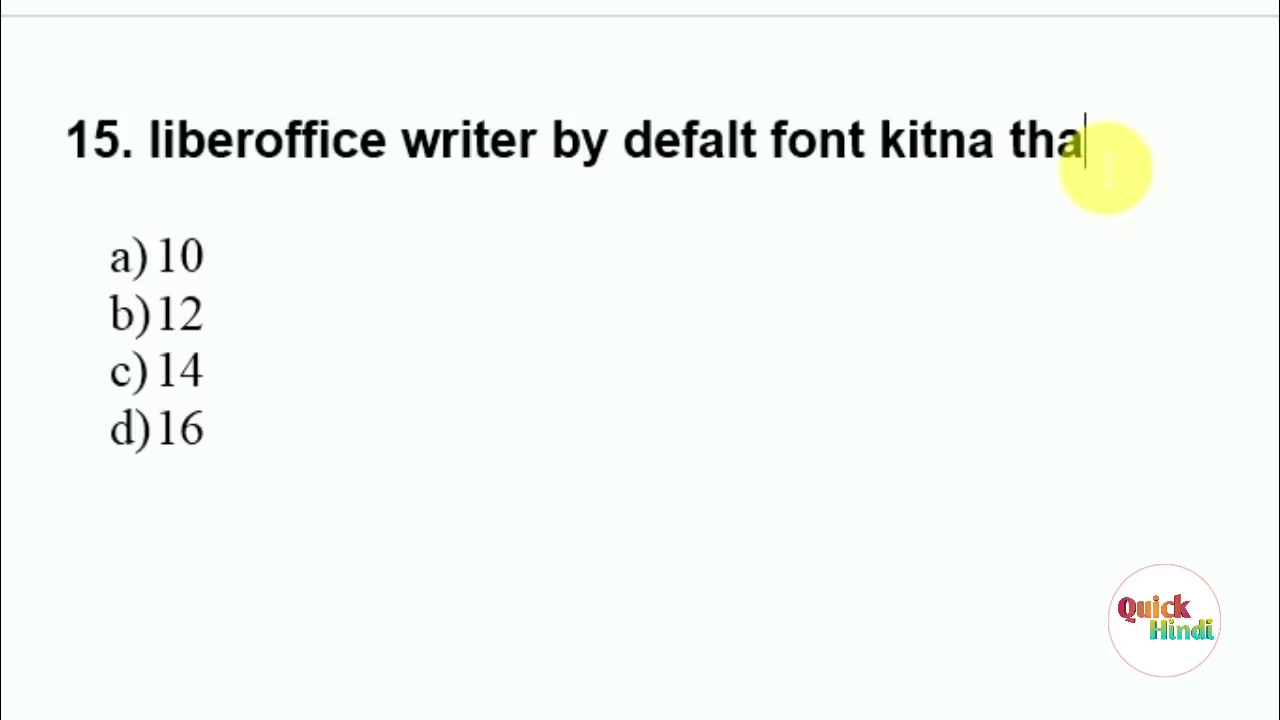
Replace 'tha' at the end of question 15 with 'hota h' and colour option b) 12 red.
key("BackSpace")
key("BackSpace")
key("BackSpace")
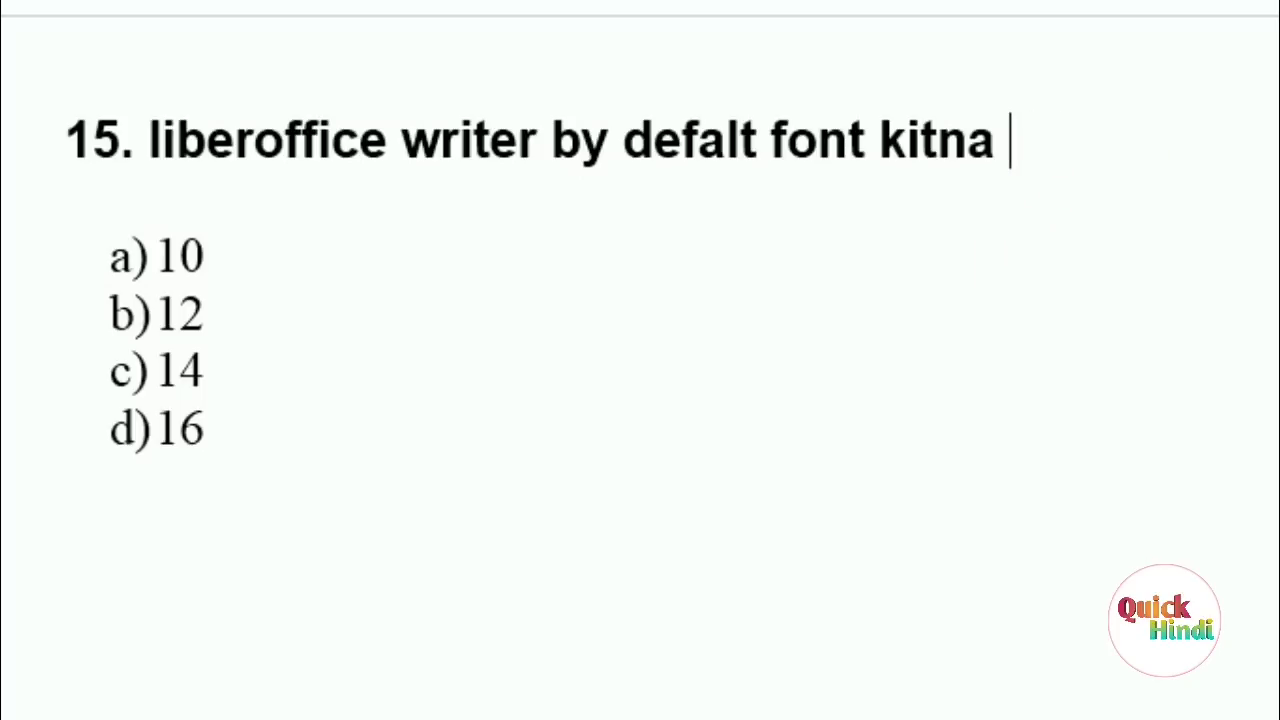
type("hot")
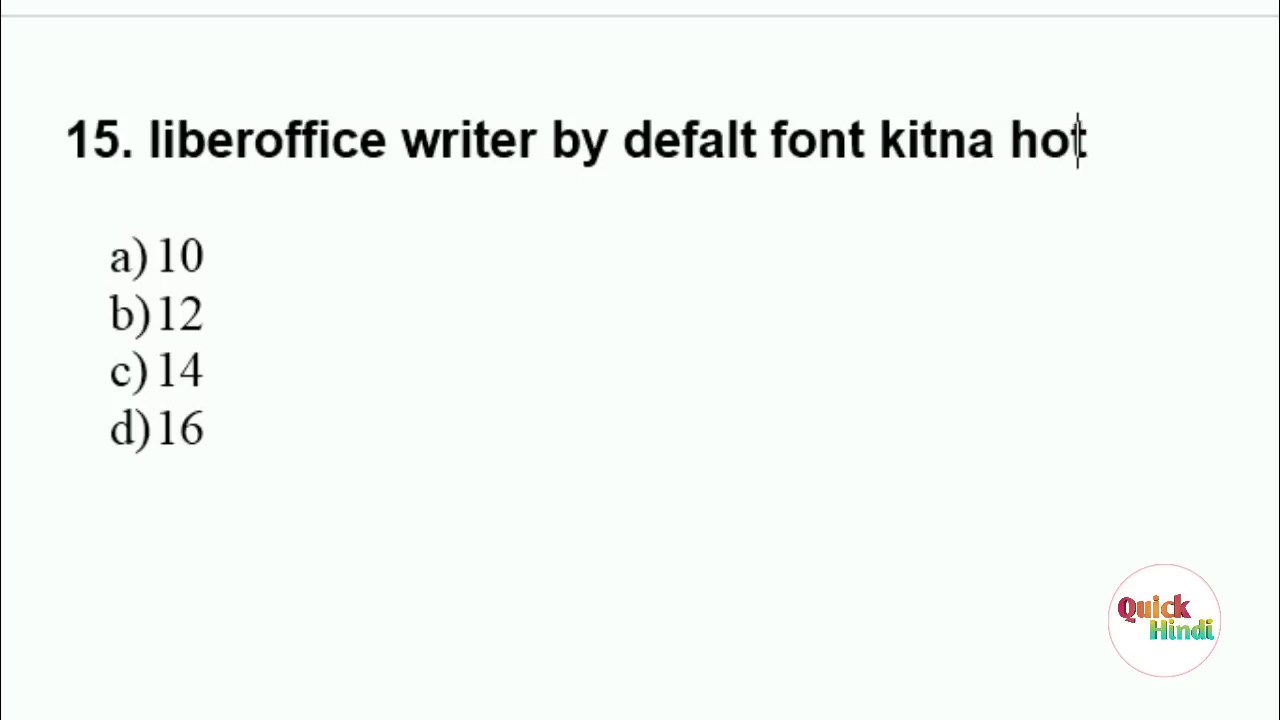
type("a h")
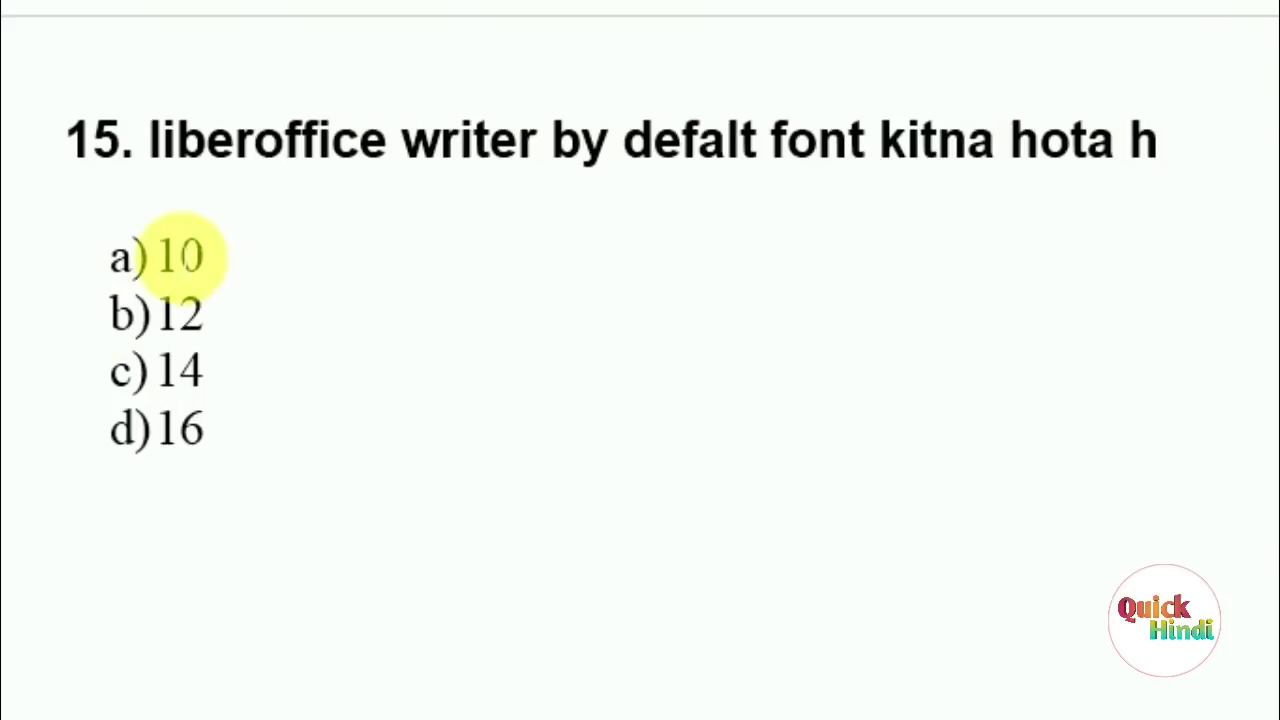
left_click_drag(156, 314, 262, 326)
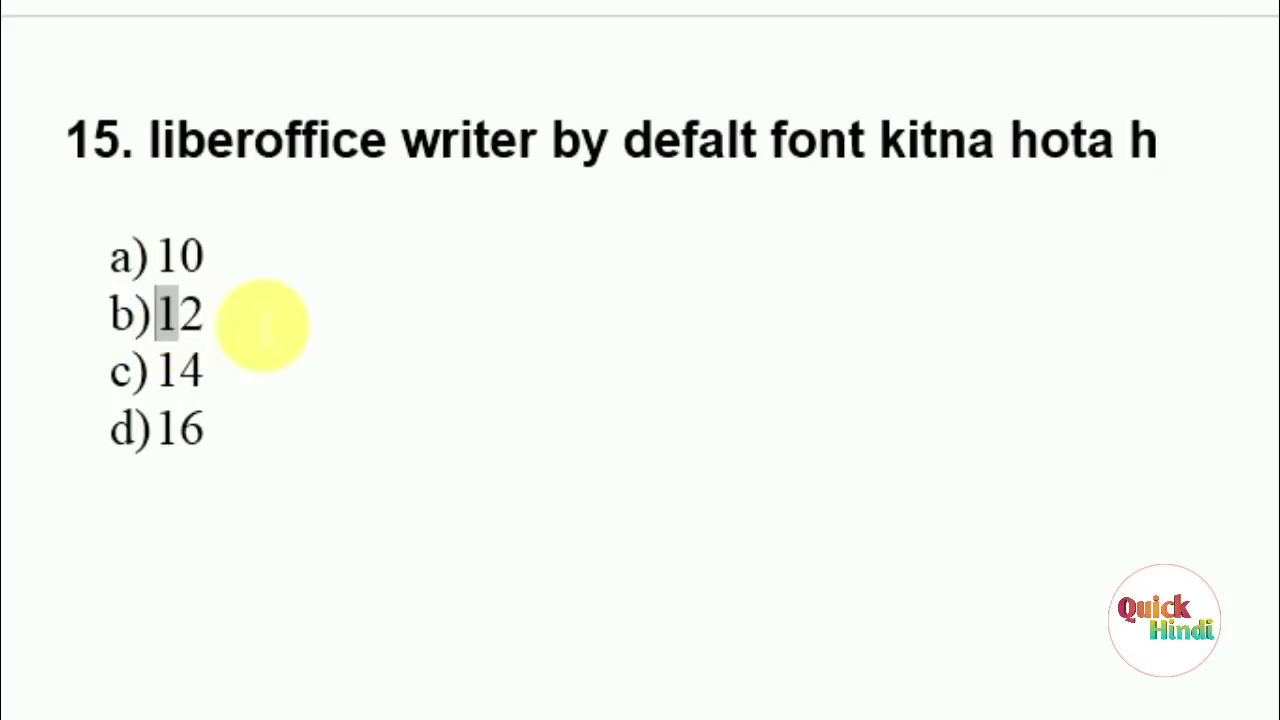
left_click(508, 280)
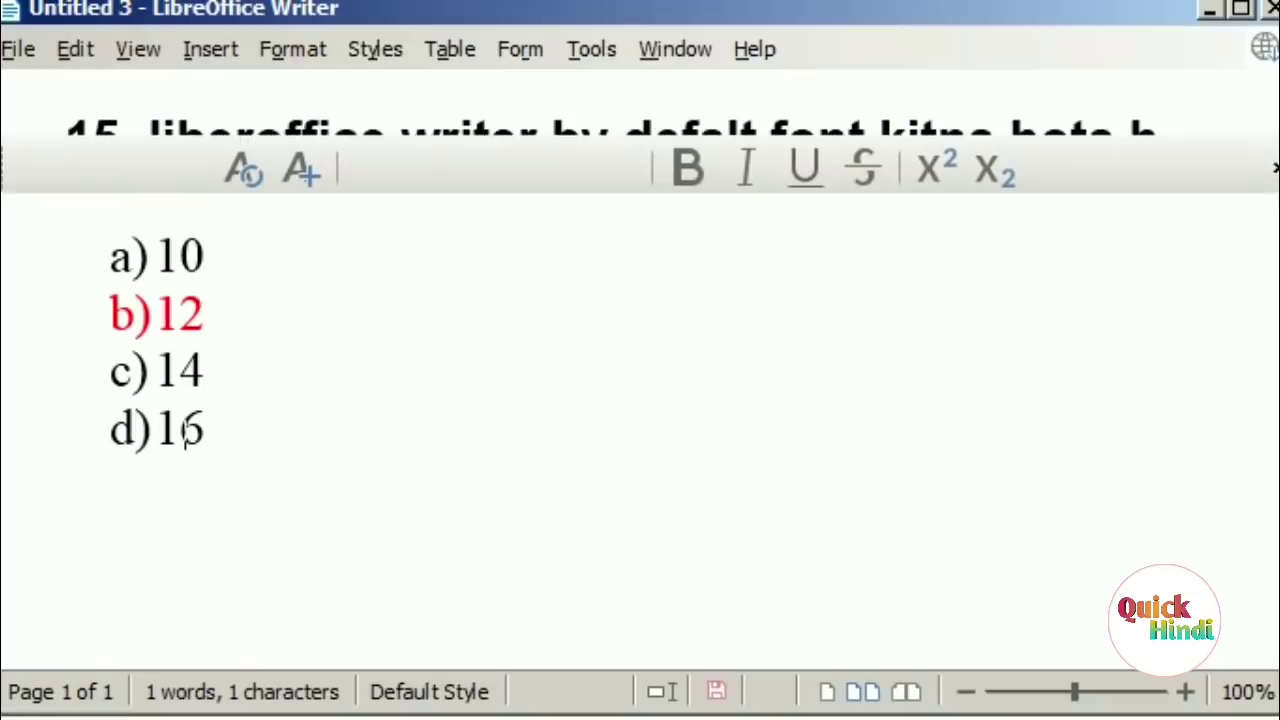
Browse the font size list up to 96 and close it without changing the size.
left_click(627, 169)
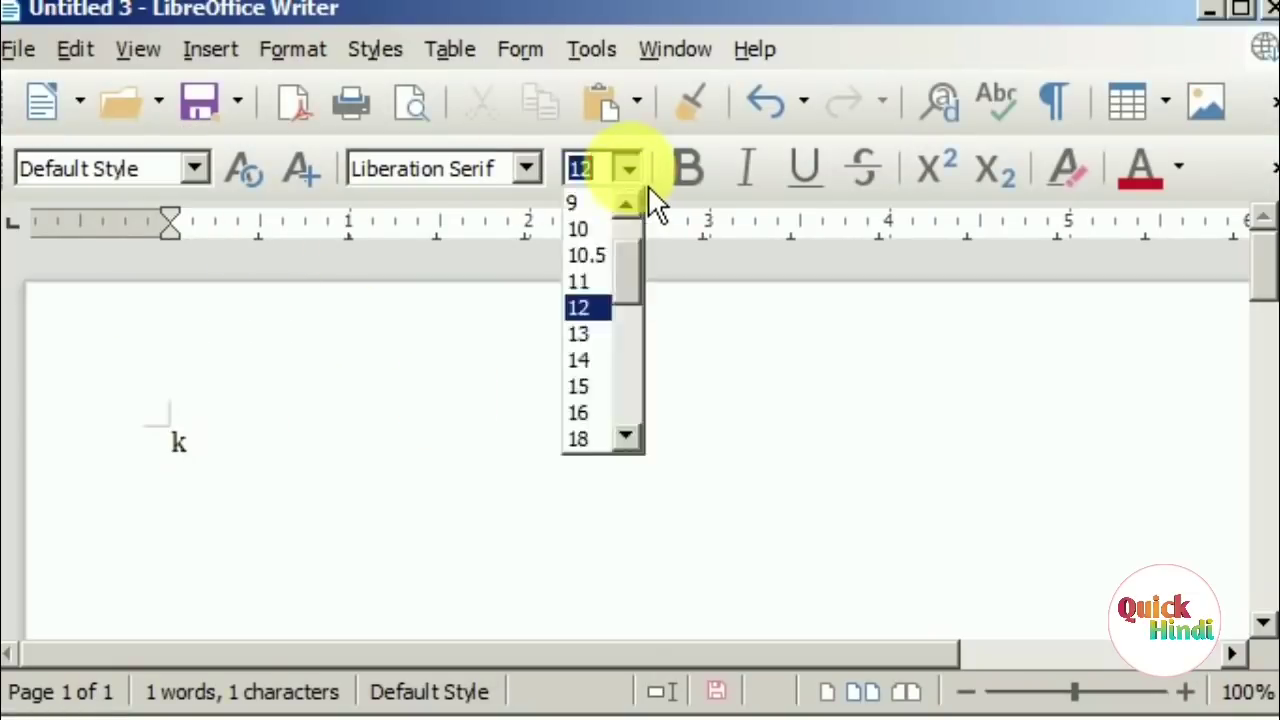
scroll(650, 205, "up", 1)
scroll(650, 205, "up", 2)
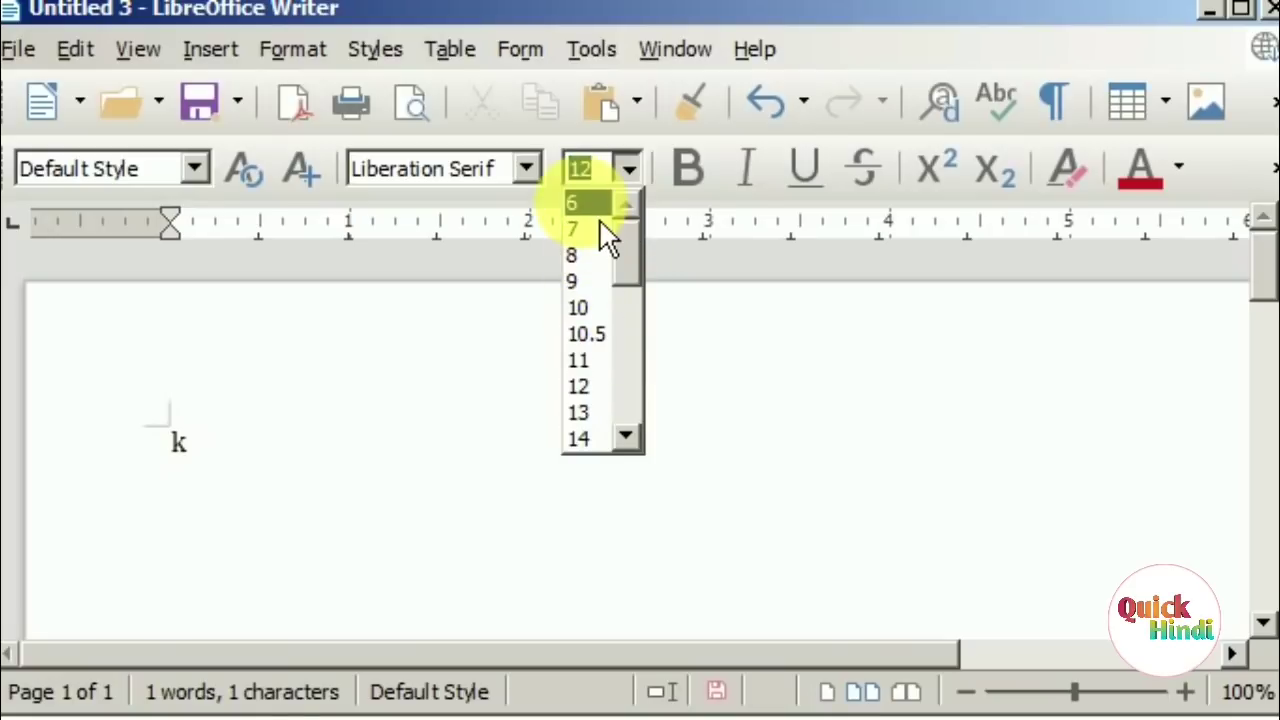
left_click(627, 437)
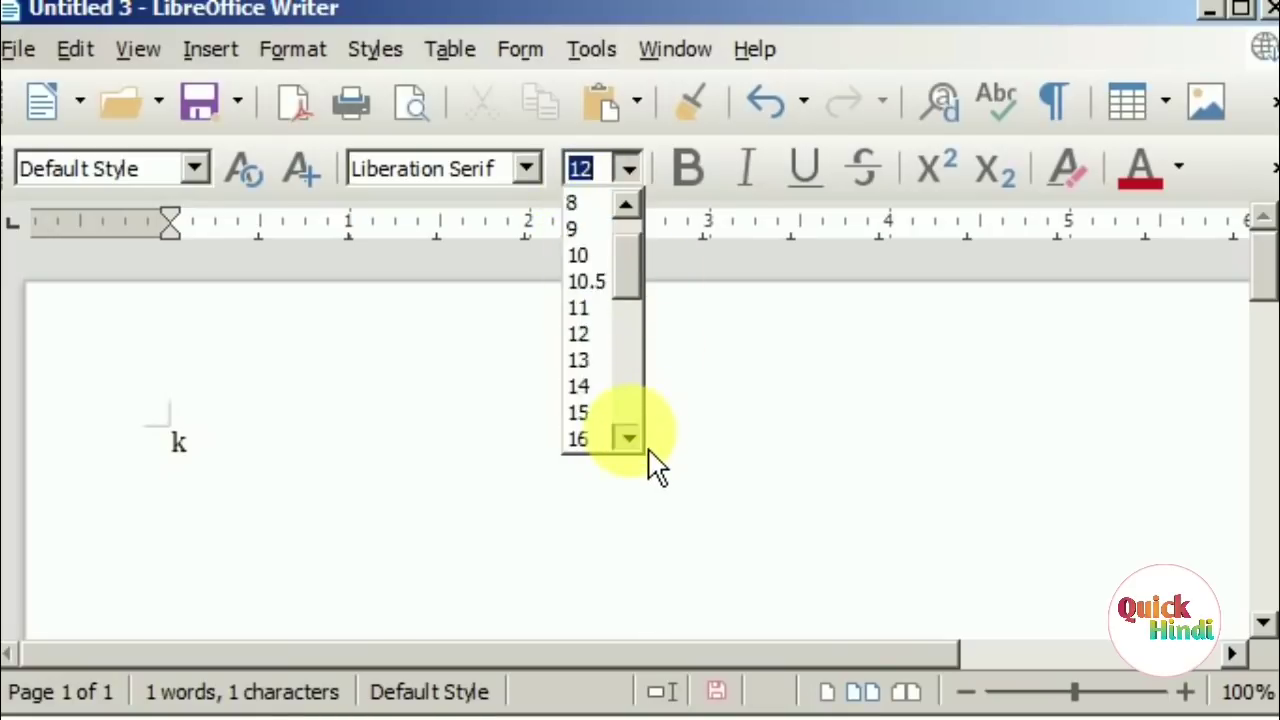
scroll(648, 448, "down", 2)
scroll(648, 448, "down", 2)
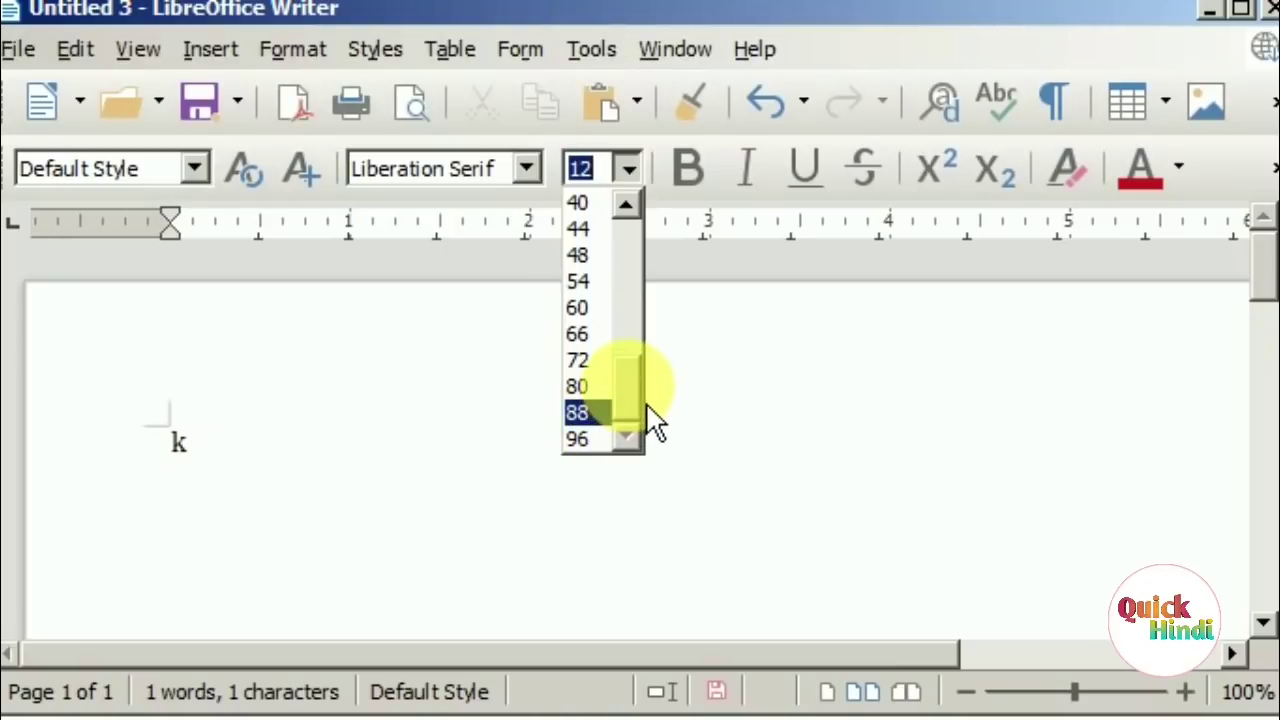
left_click(621, 177)
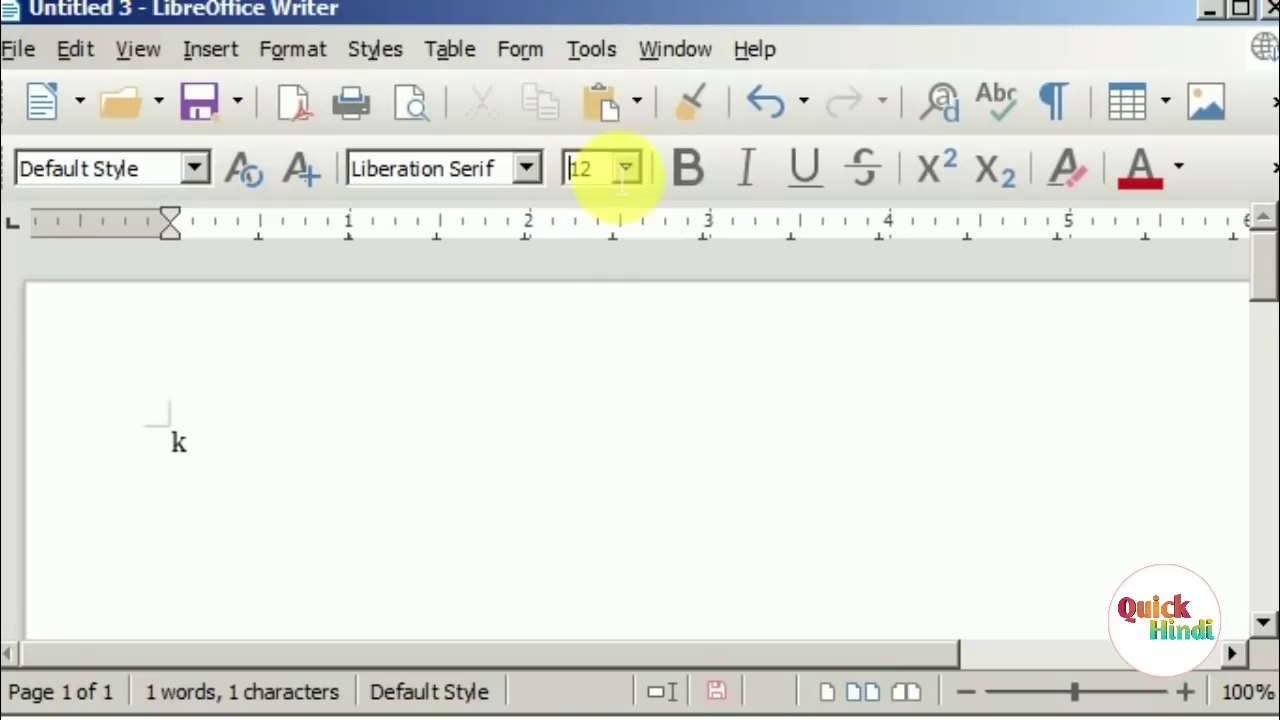
Set the font size to 2, then to 1000, which is capped at 999.9 points.
left_click(605, 170)
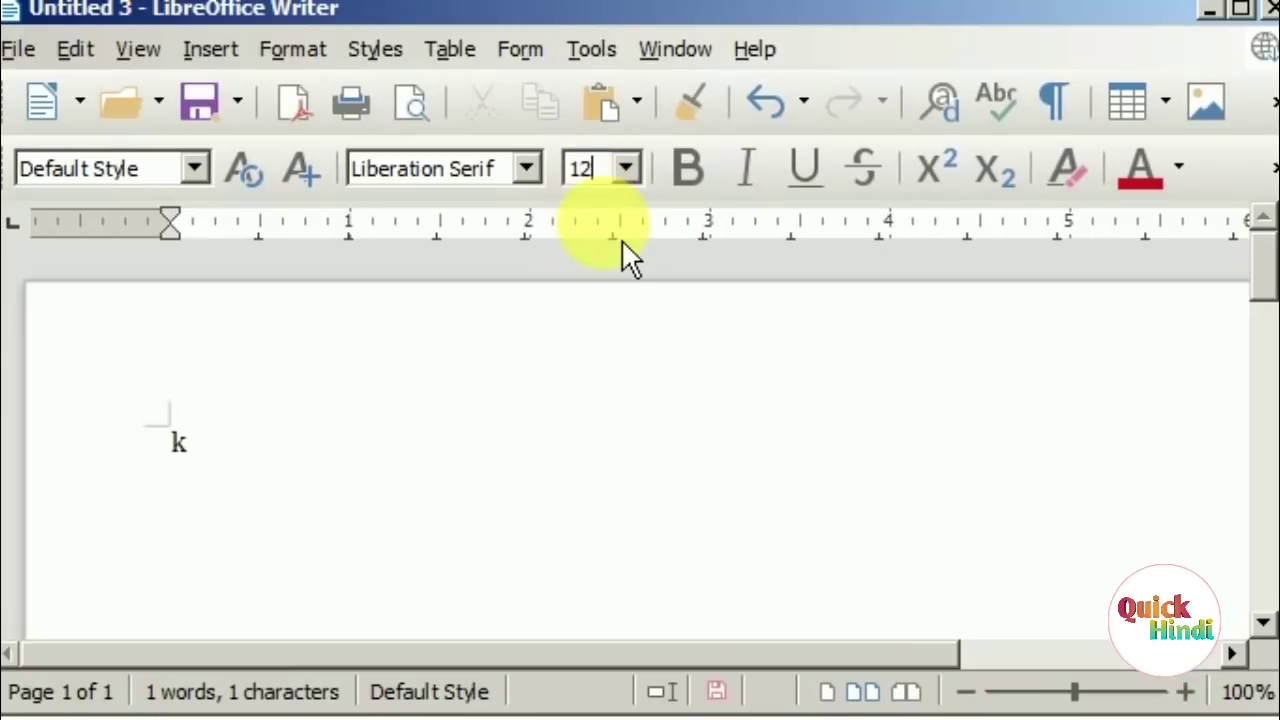
key("BackSpace")
key("BackSpace")
type("2")
key("Return")
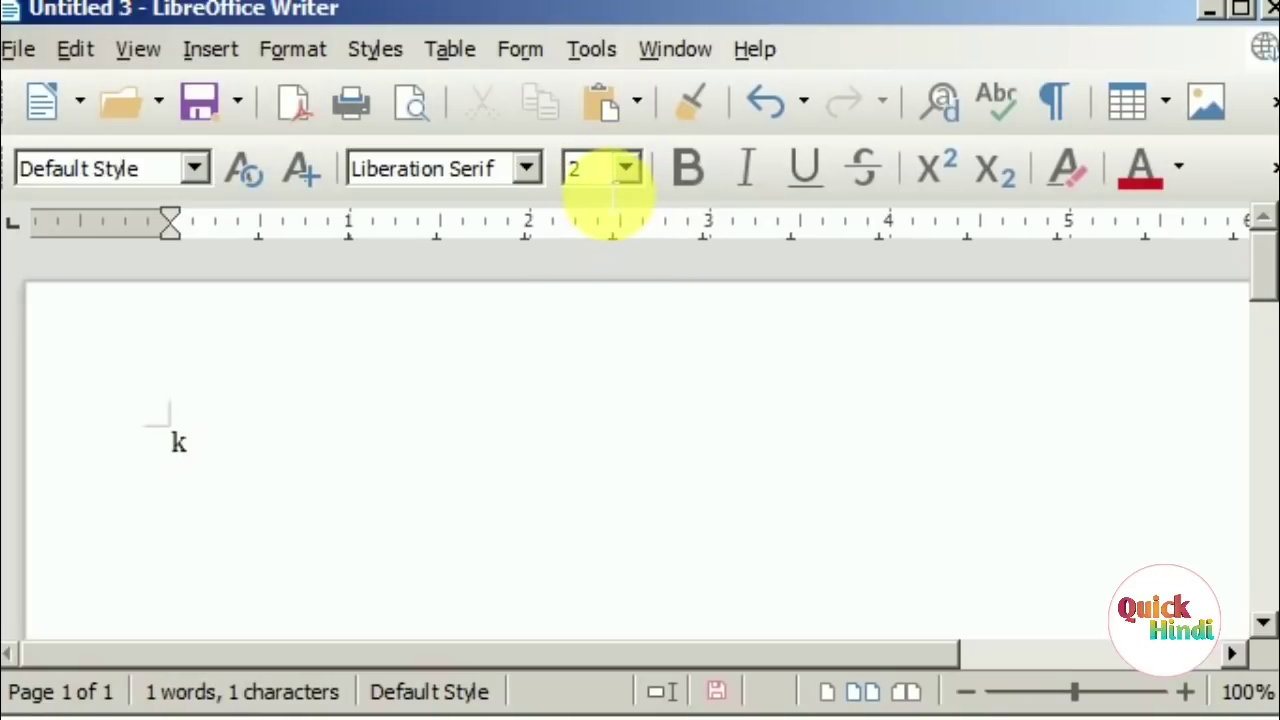
left_click(612, 170)
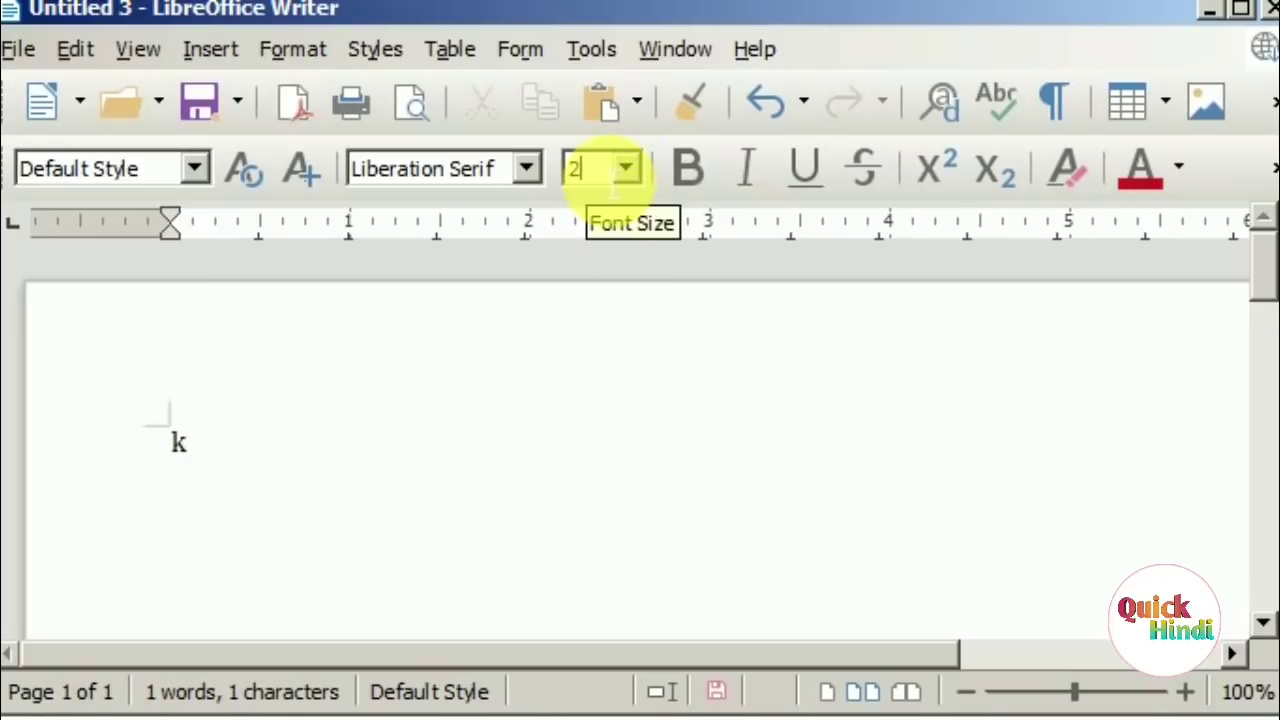
key("BackSpace")
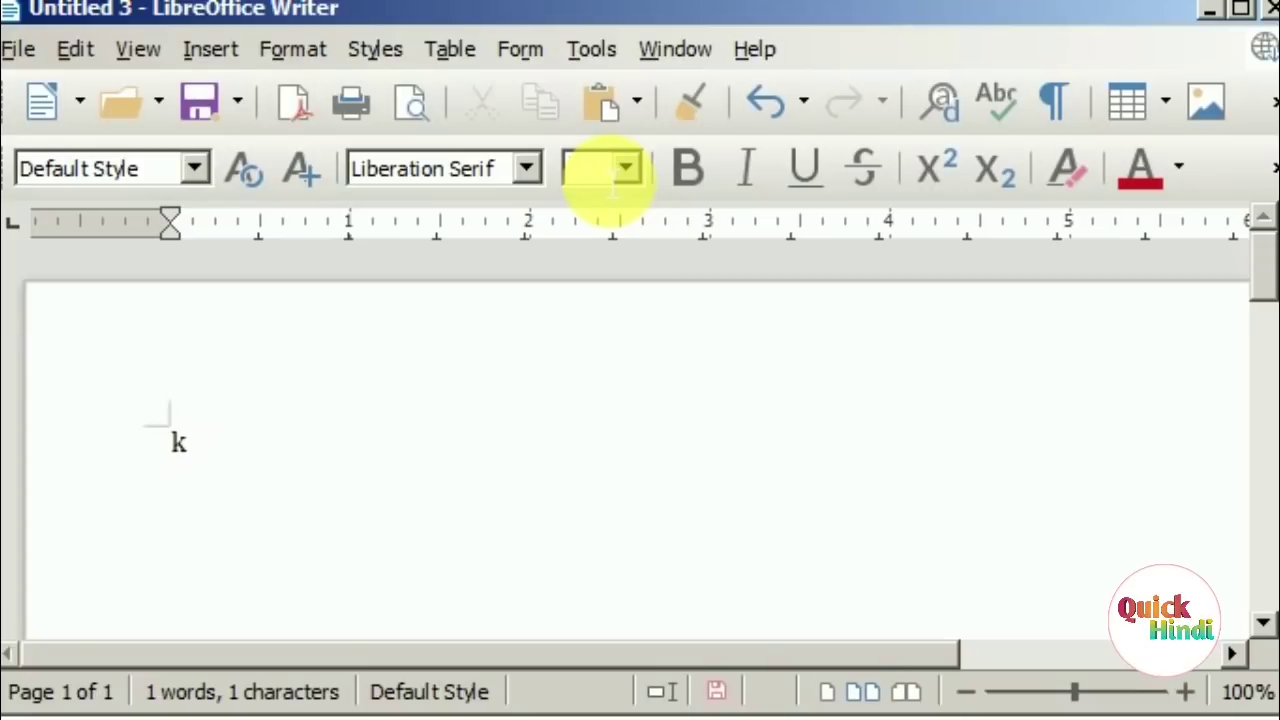
type("1000")
key("Return")
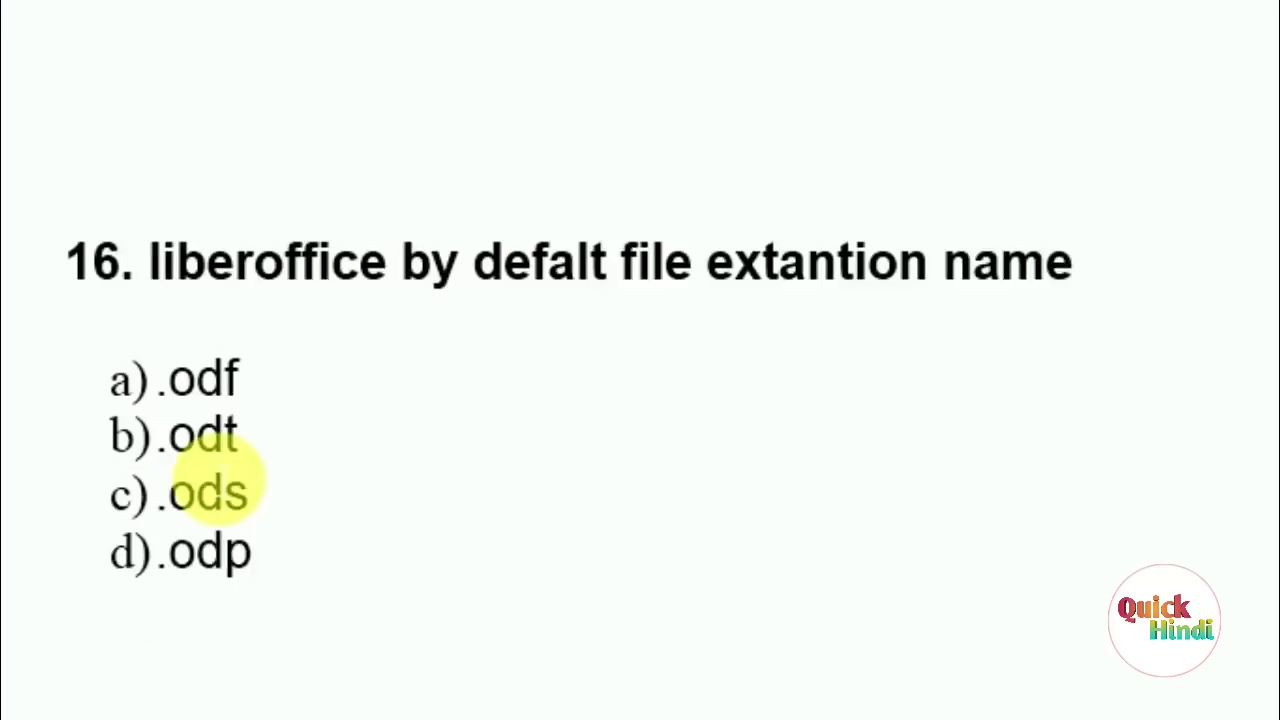
Type 'writer', then colour question 16's option b) .odt red.
scroll(210, 485, "down", 1)
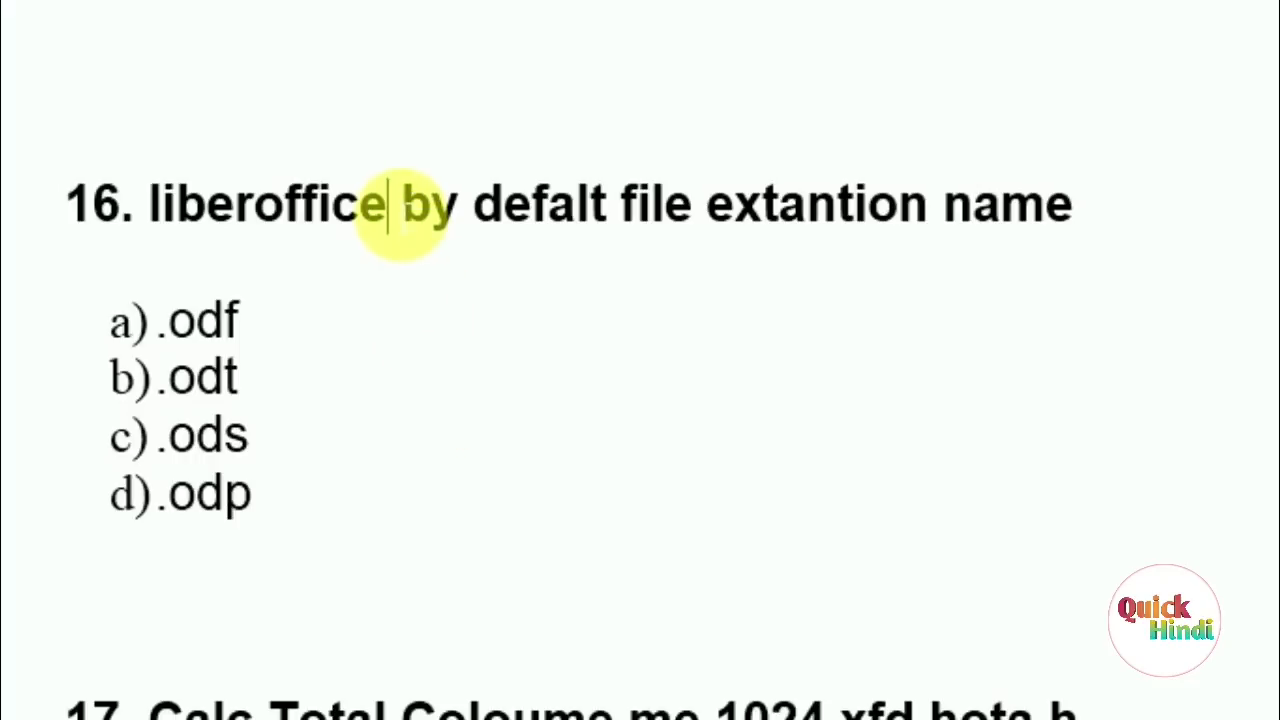
type("w")
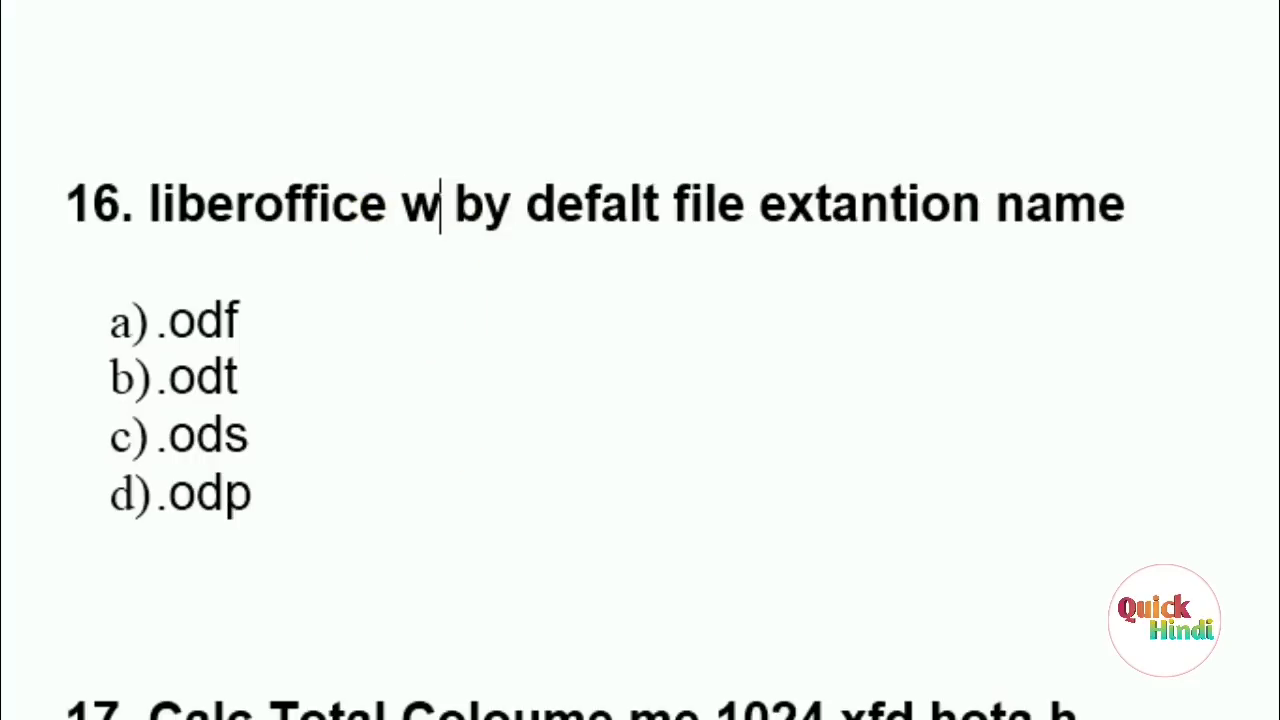
type("riter")
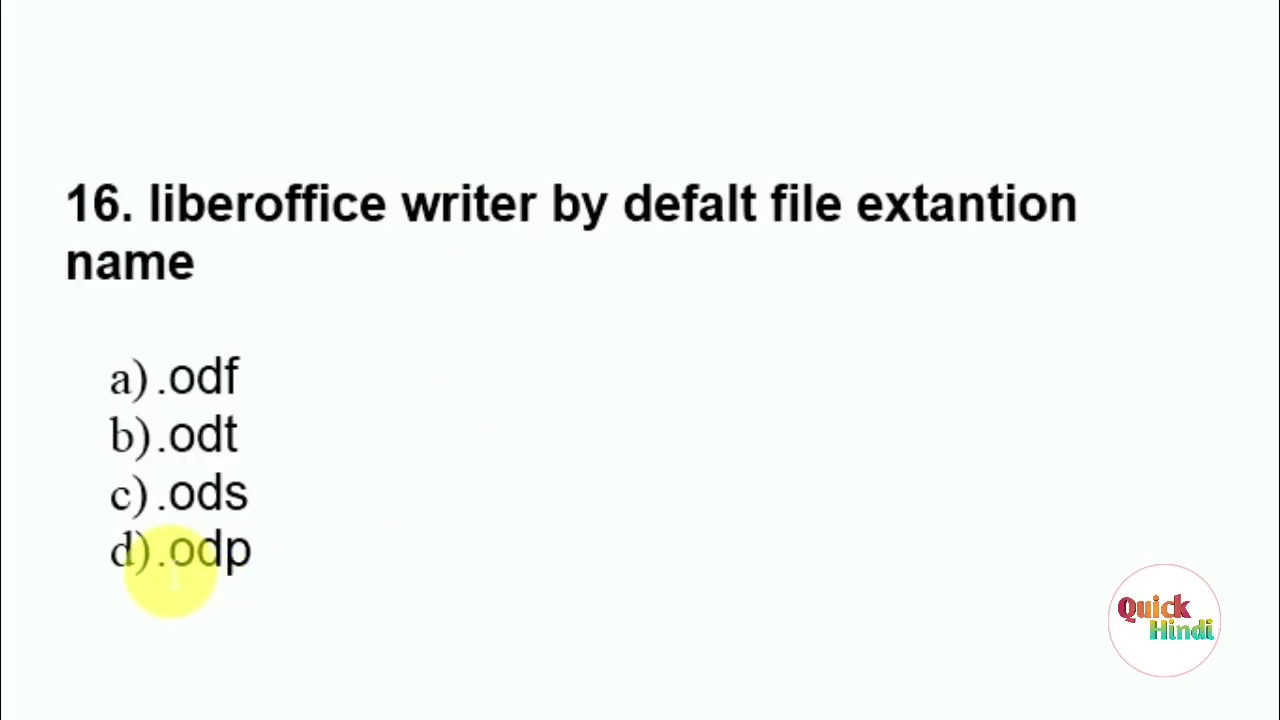
left_click_drag(158, 555, 325, 560)
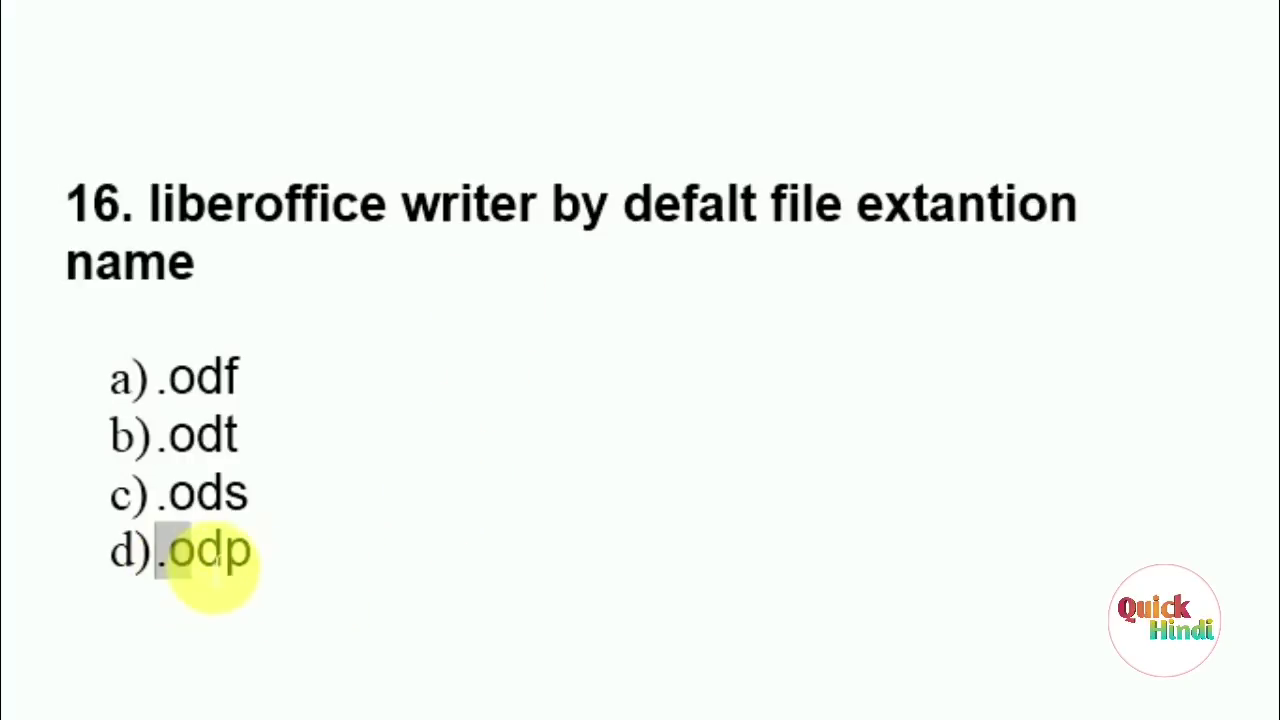
left_click(330, 570)
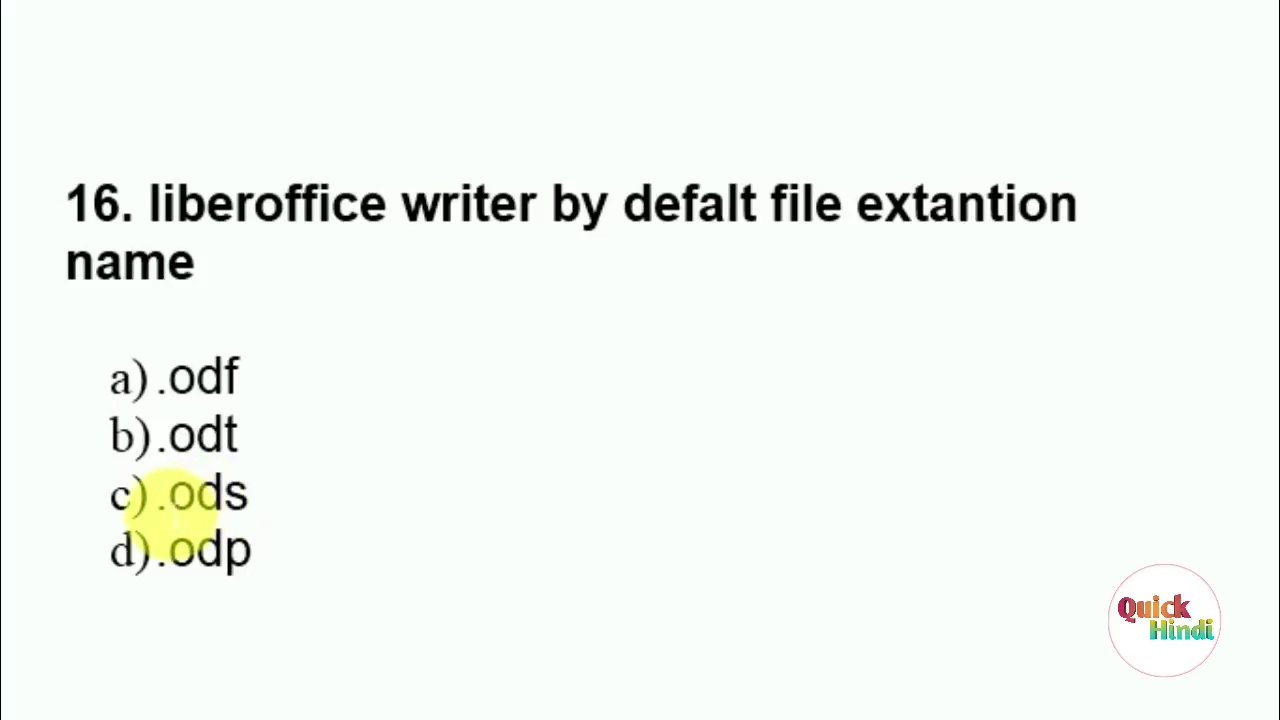
left_click_drag(157, 495, 290, 505)
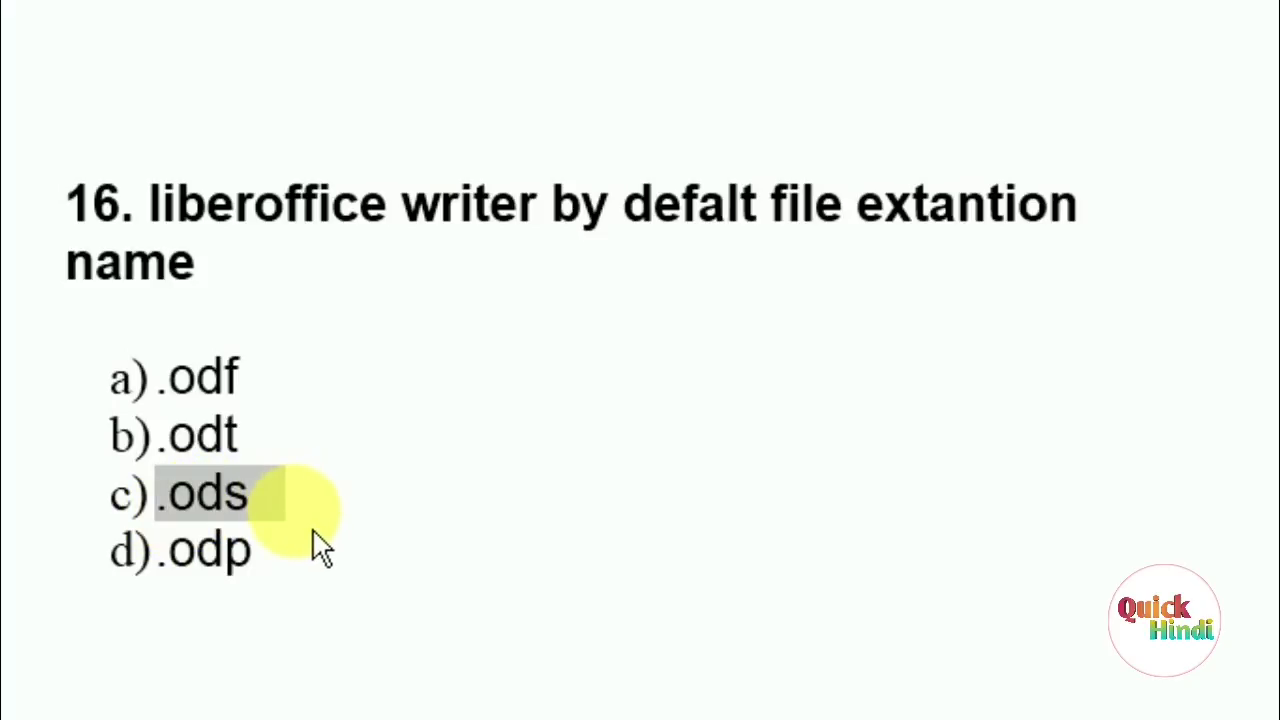
left_click(332, 505)
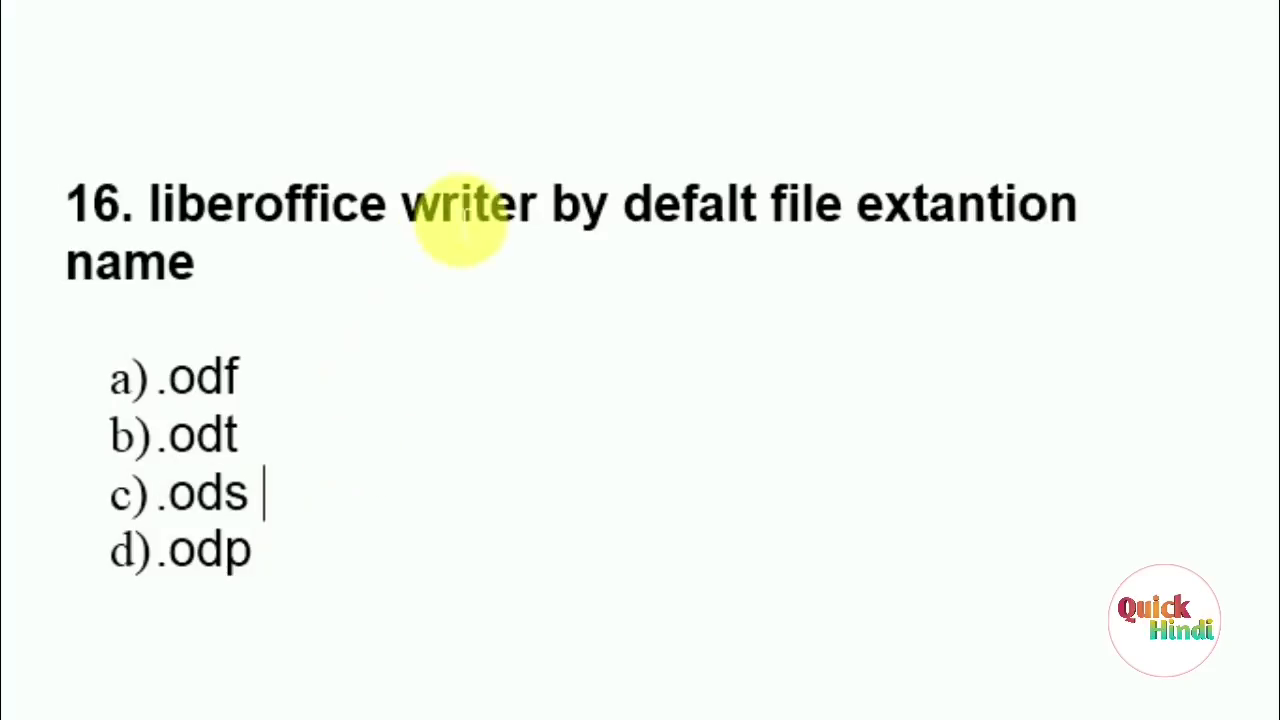
left_click_drag(178, 442, 335, 435)
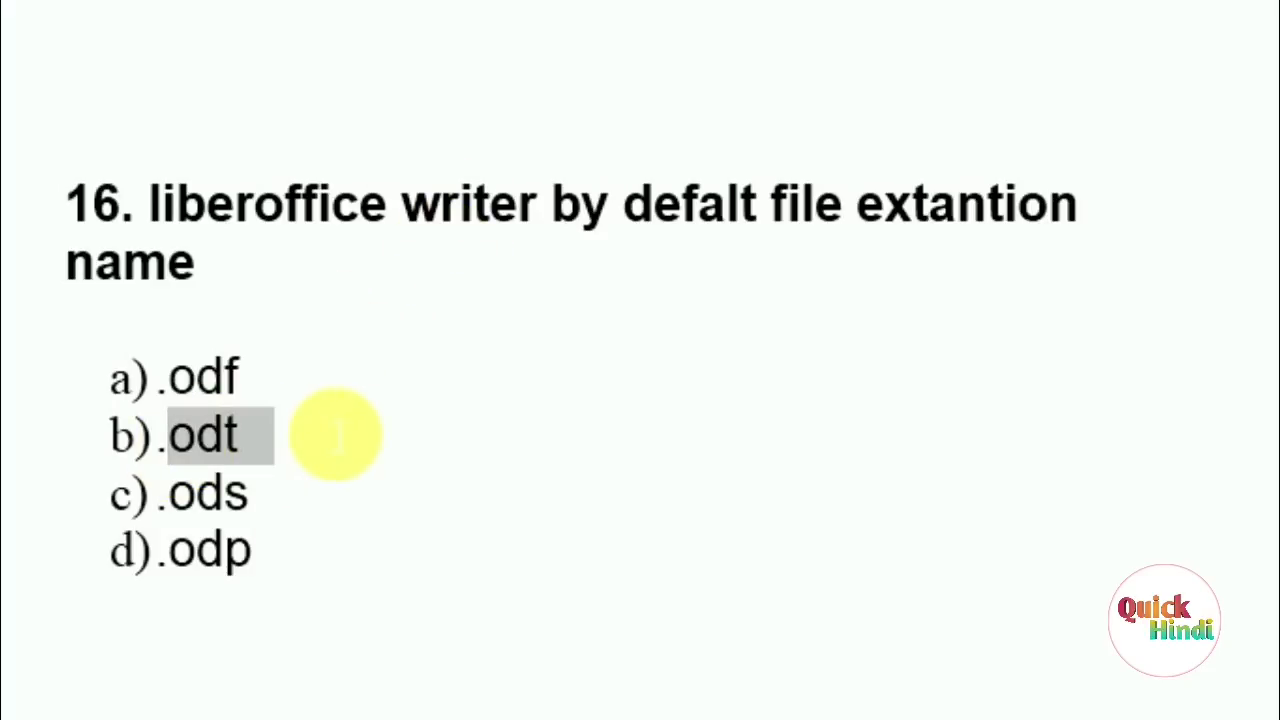
left_click(343, 475)
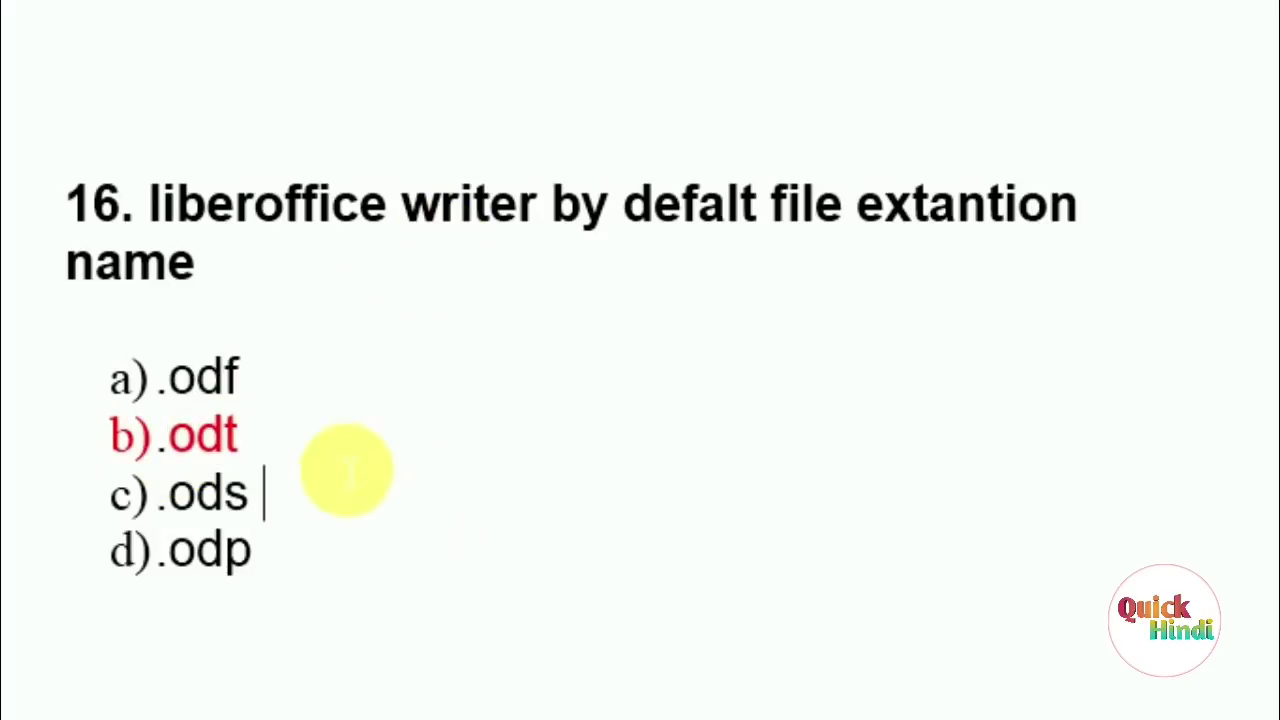
scroll(372, 530, "down", 5)
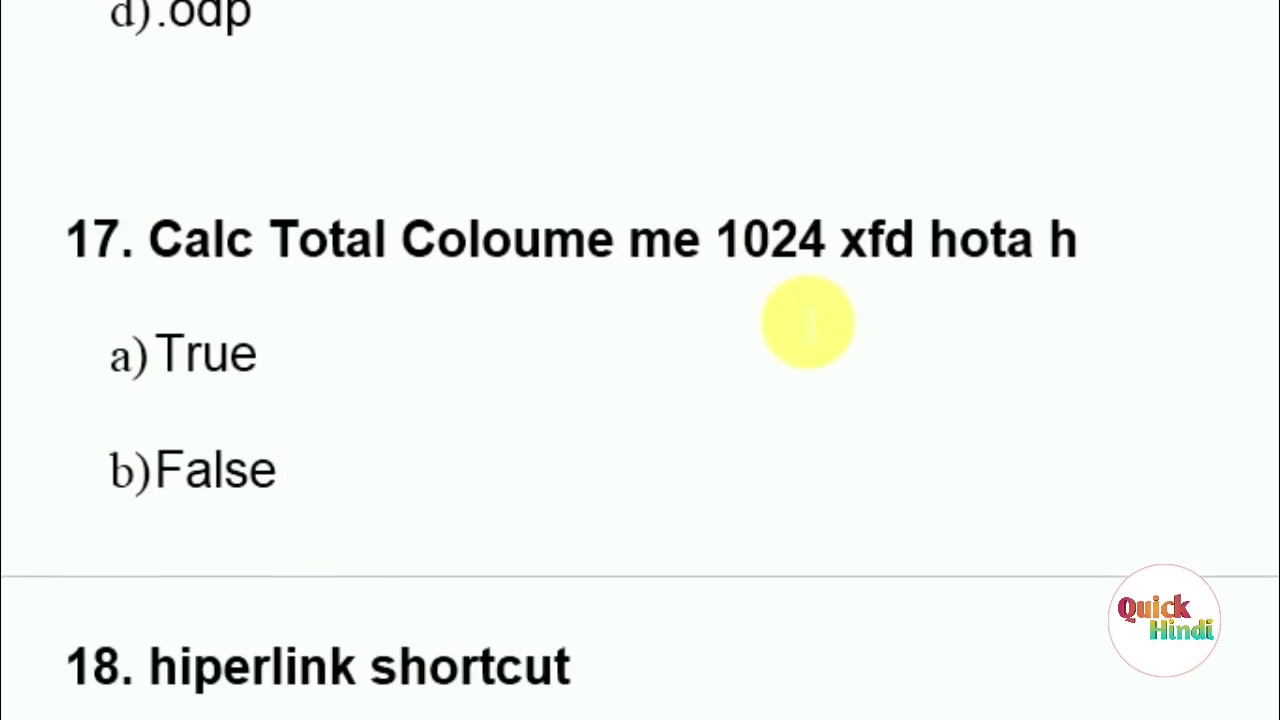
Add a blank paragraph below question 17's 'b)False' option.
left_click(172, 562)
key("Return")
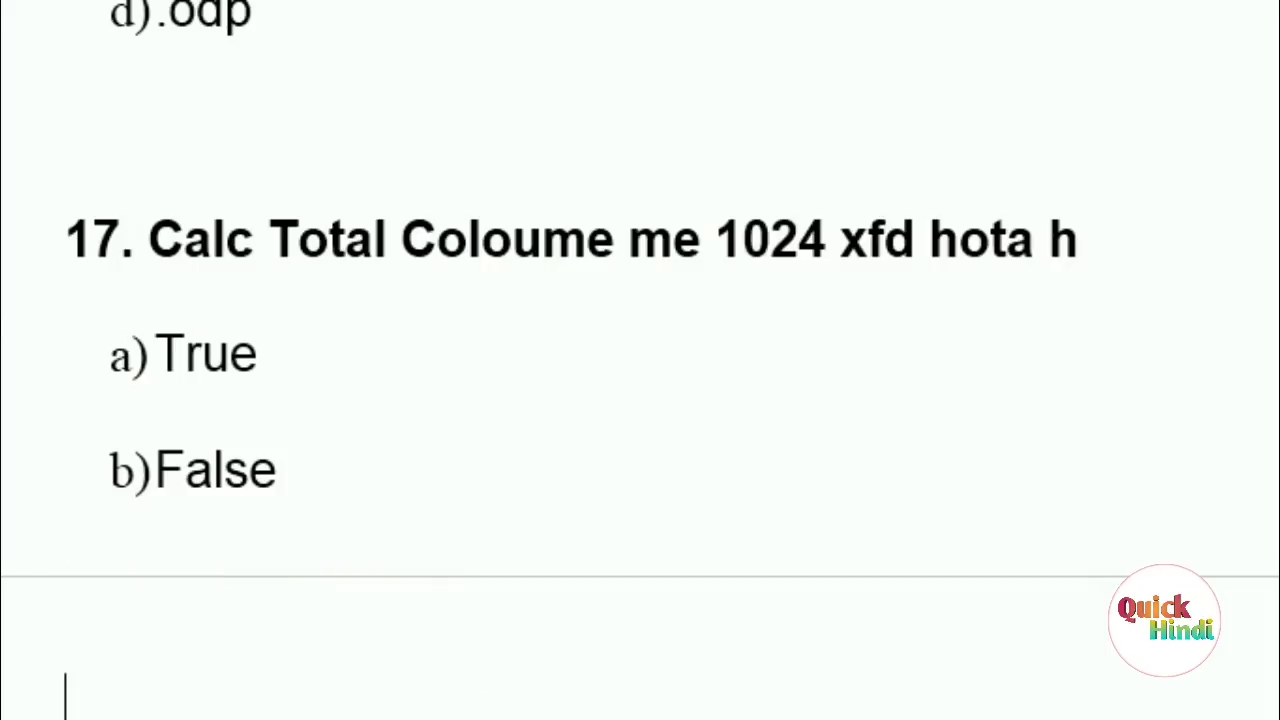
scroll(171, 566, "down", 2)
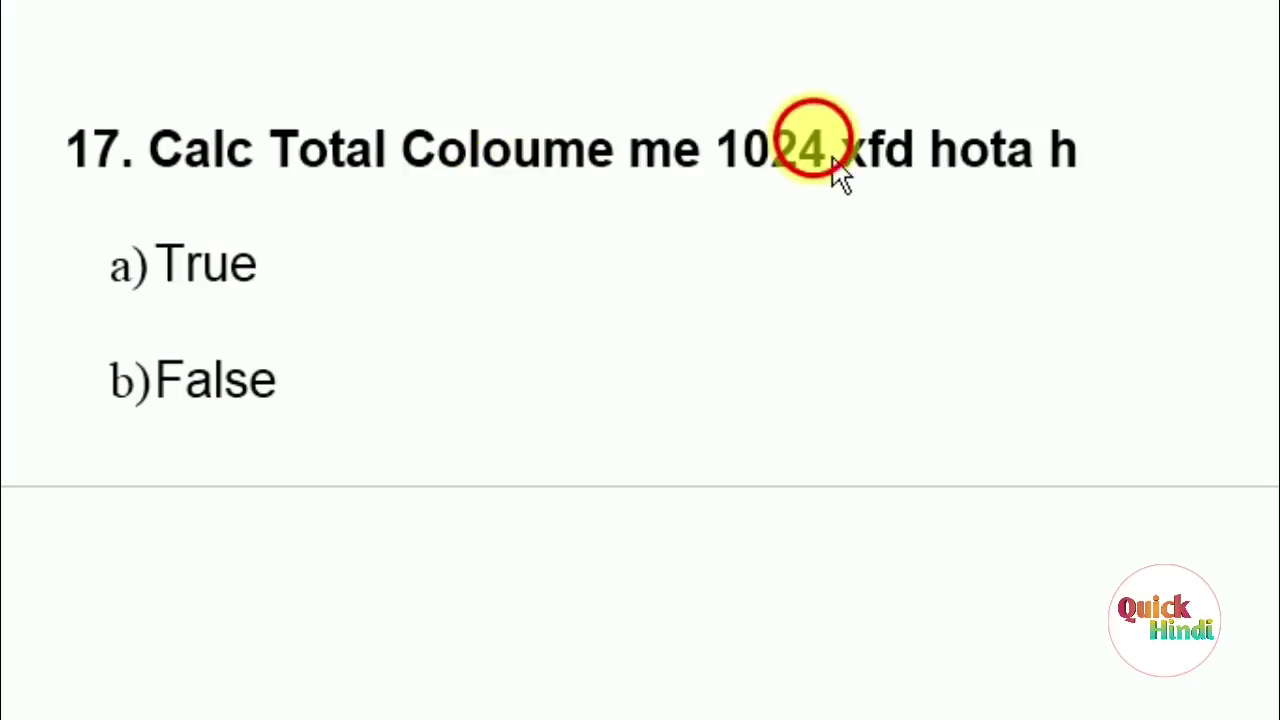
Colour the number 1024 in question 17's title red.
left_click_drag(716, 150, 826, 145)
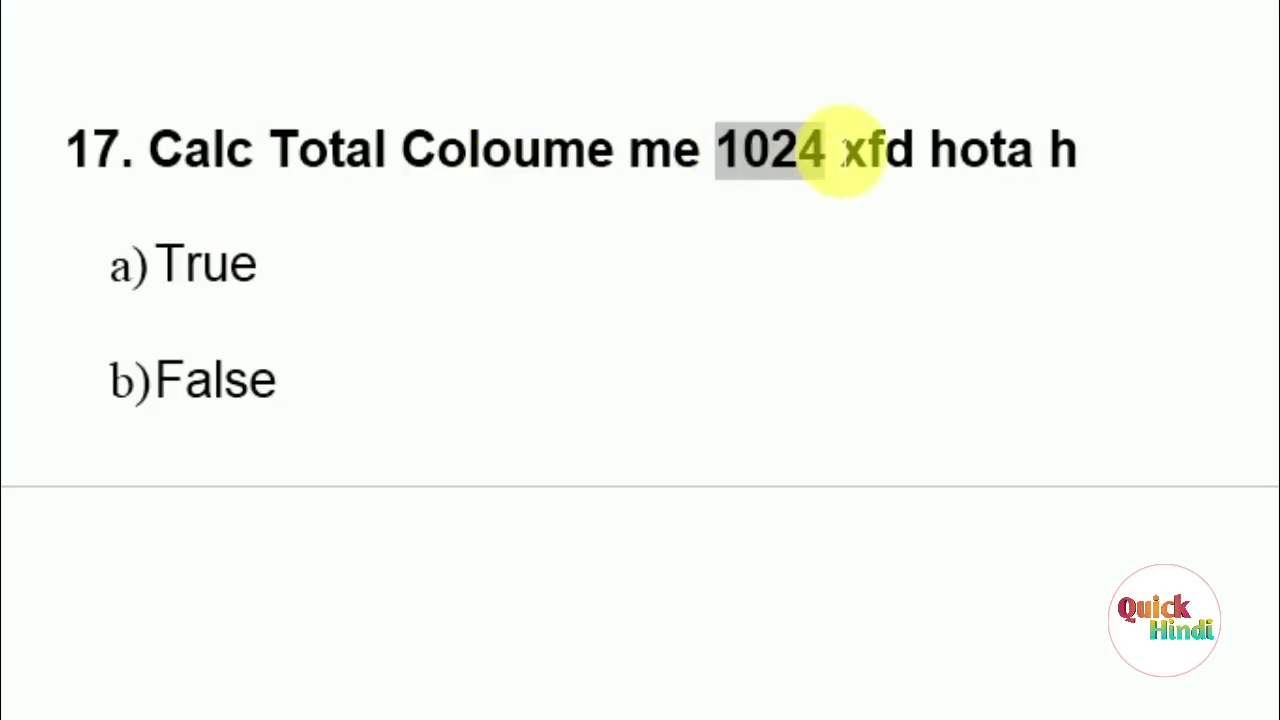
left_click(1057, 106)
left_click(851, 325)
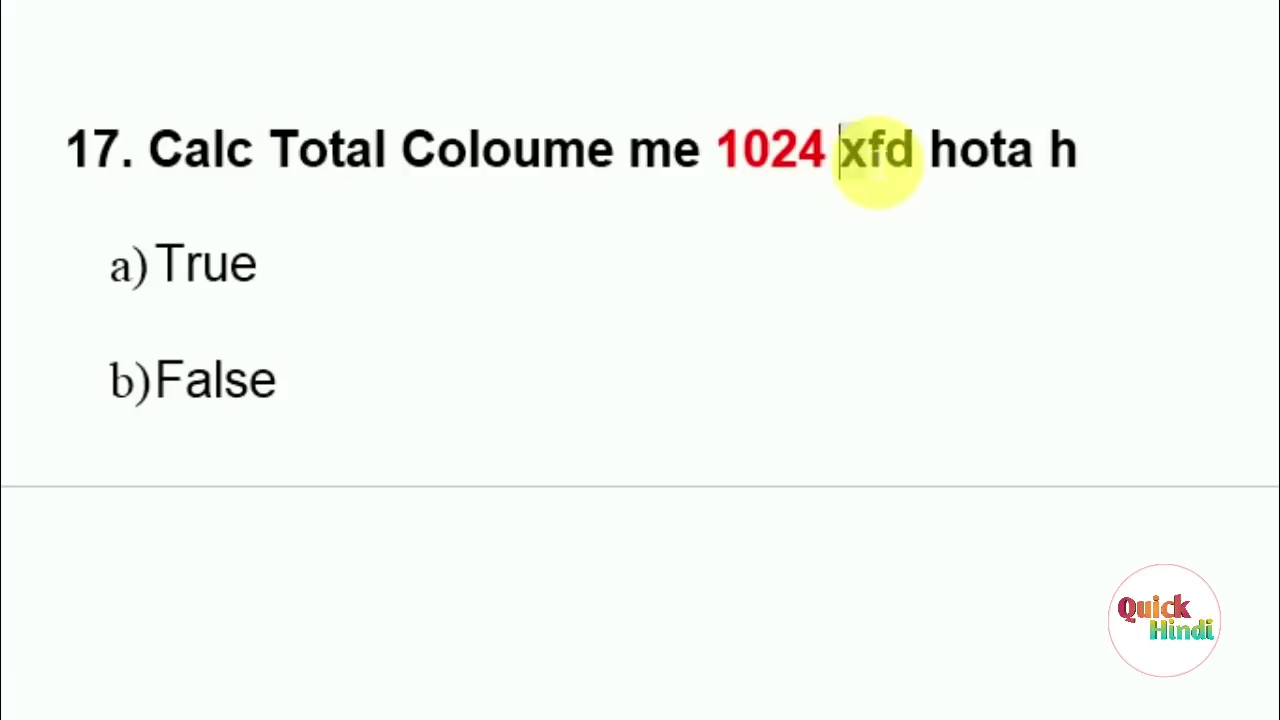
left_click_drag(876, 160, 934, 171)
left_click(877, 268)
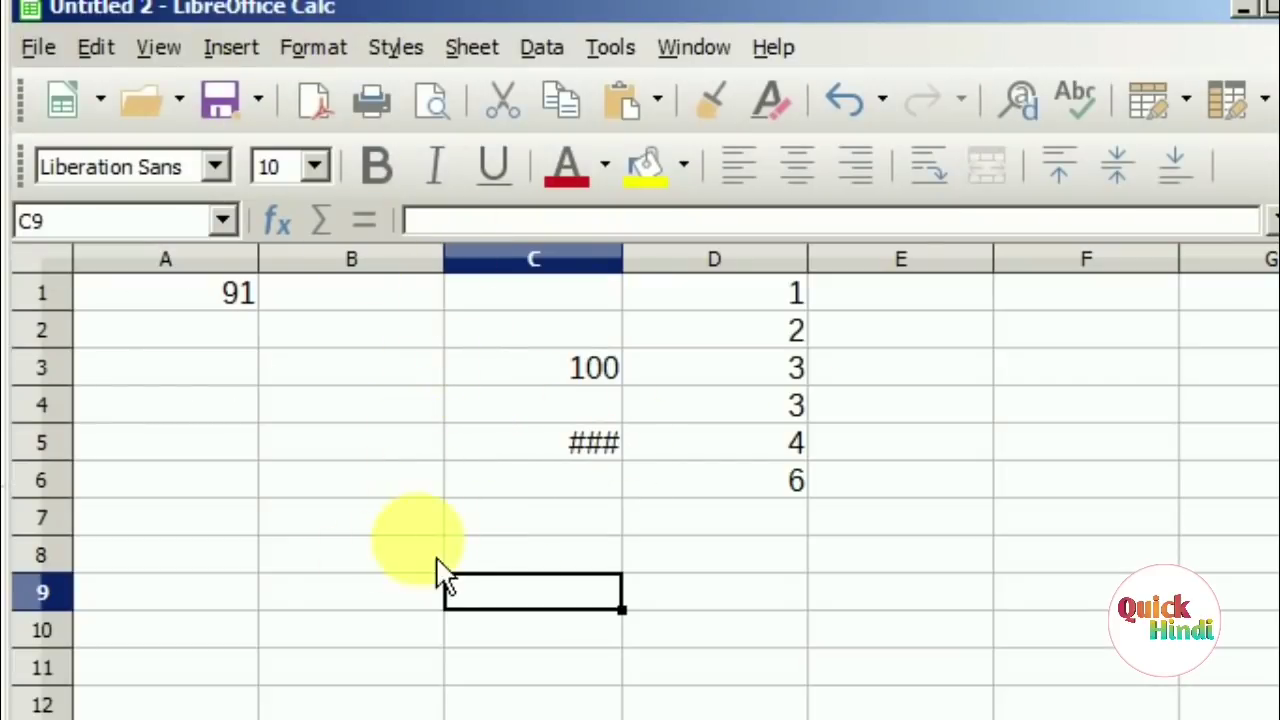
From cell B9, jump with Ctrl+Right to the sheet's last column, AMJ.
left_click(400, 604)
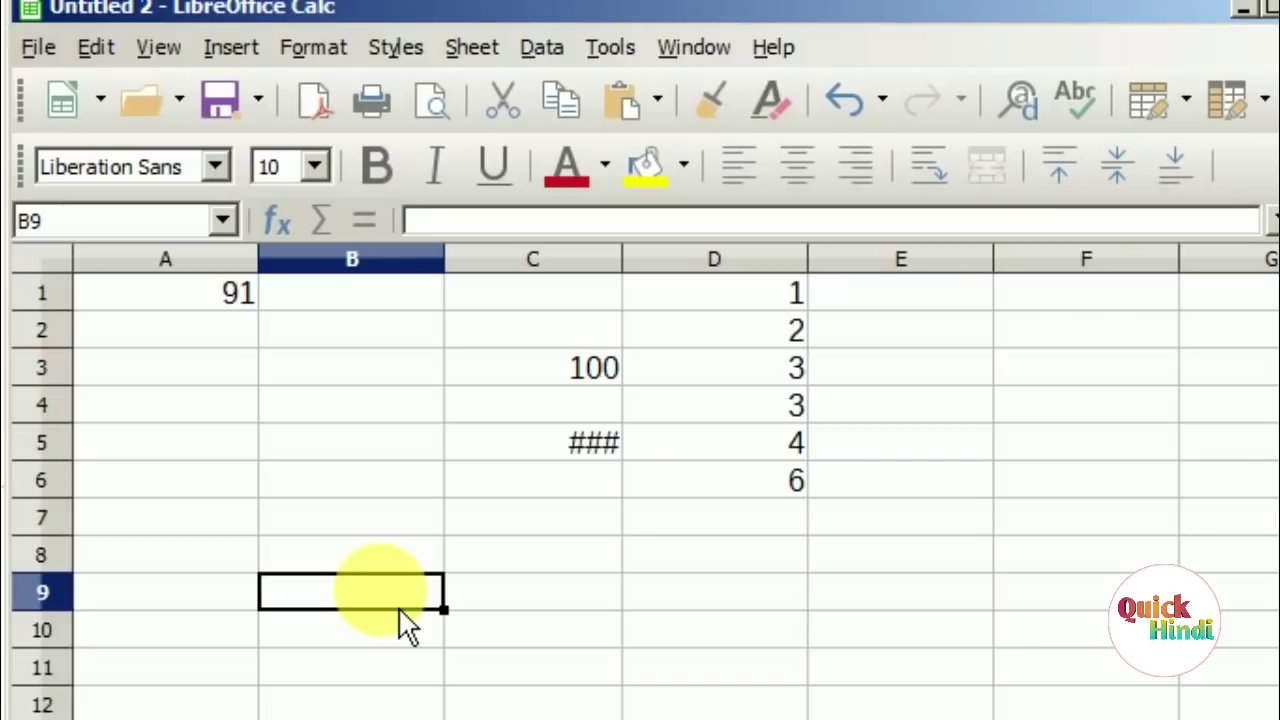
key("ctrl+Right")
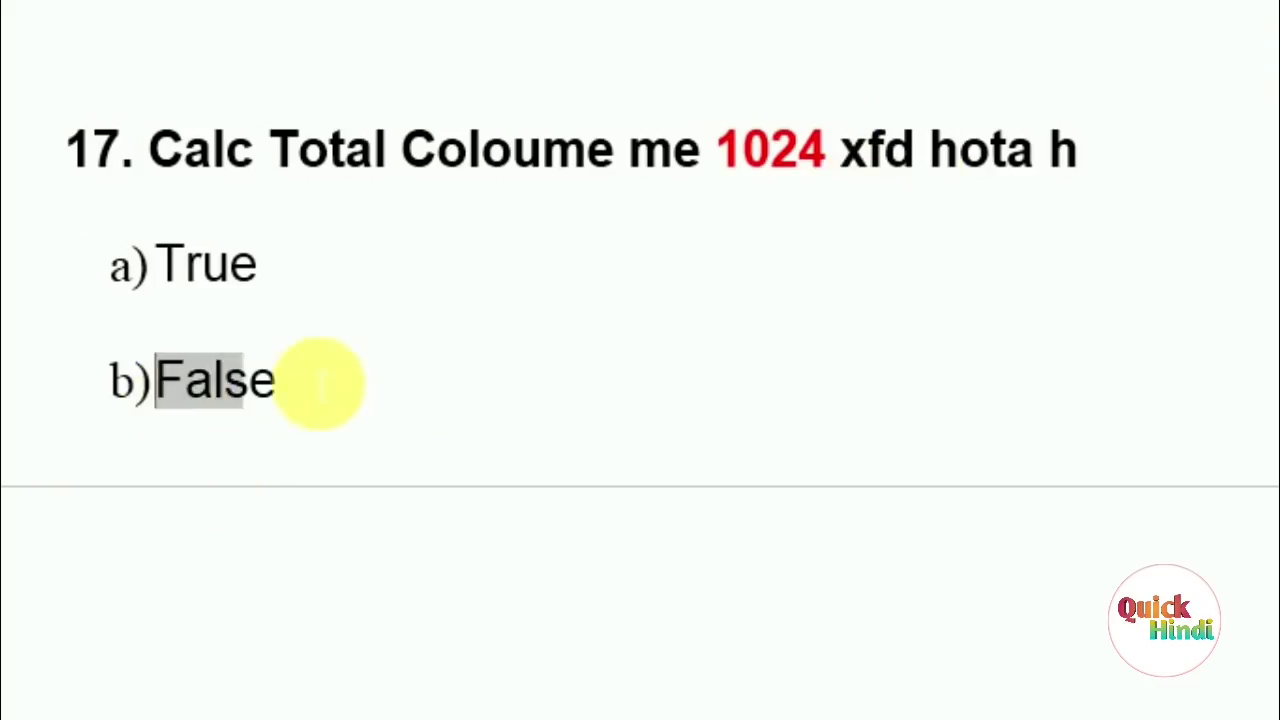
Colour question 17's False option red.
left_click_drag(156, 383, 337, 380)
left_click(487, 392)
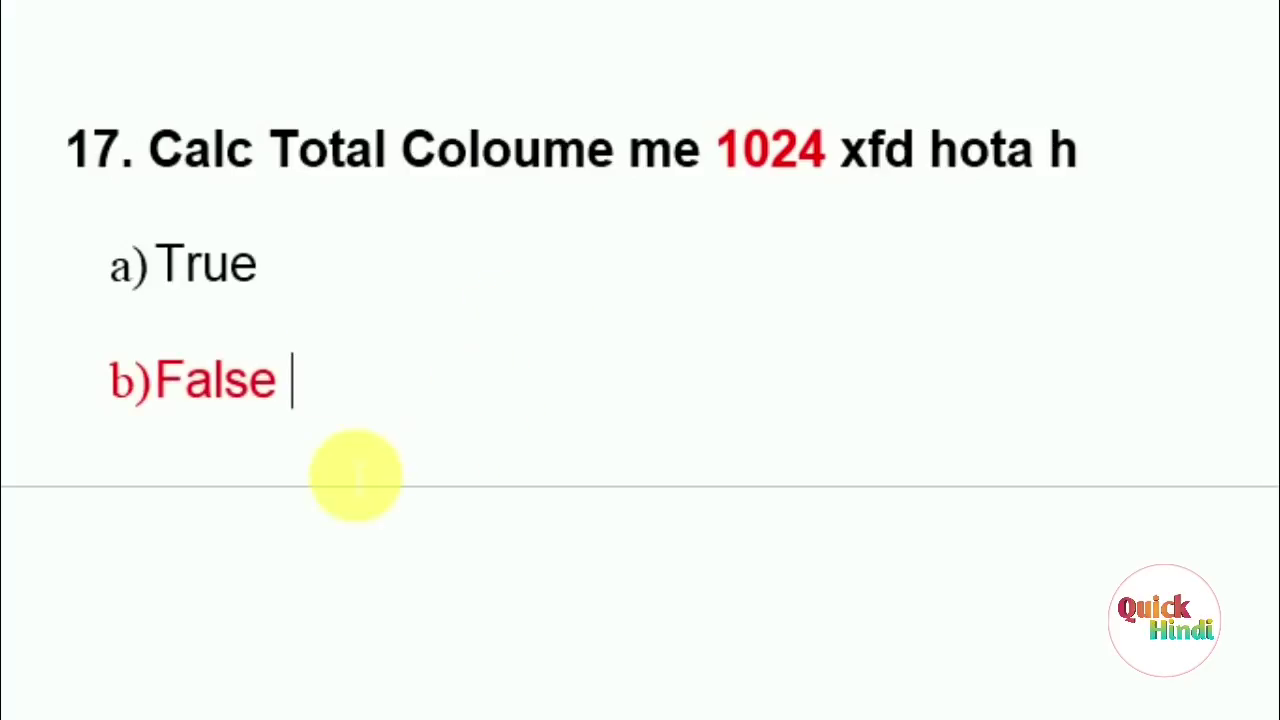
left_click(195, 545)
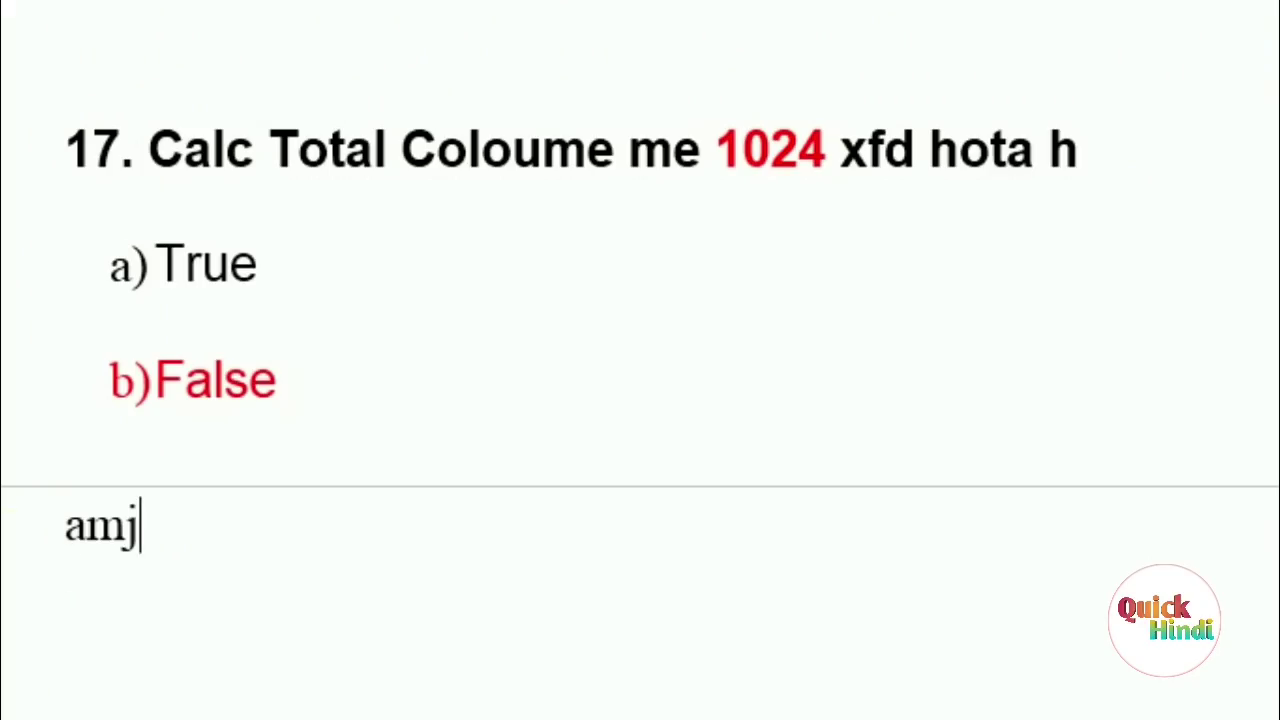
Make the note 'amj' below it bold and red.
left_click_drag(70, 537, 178, 540)
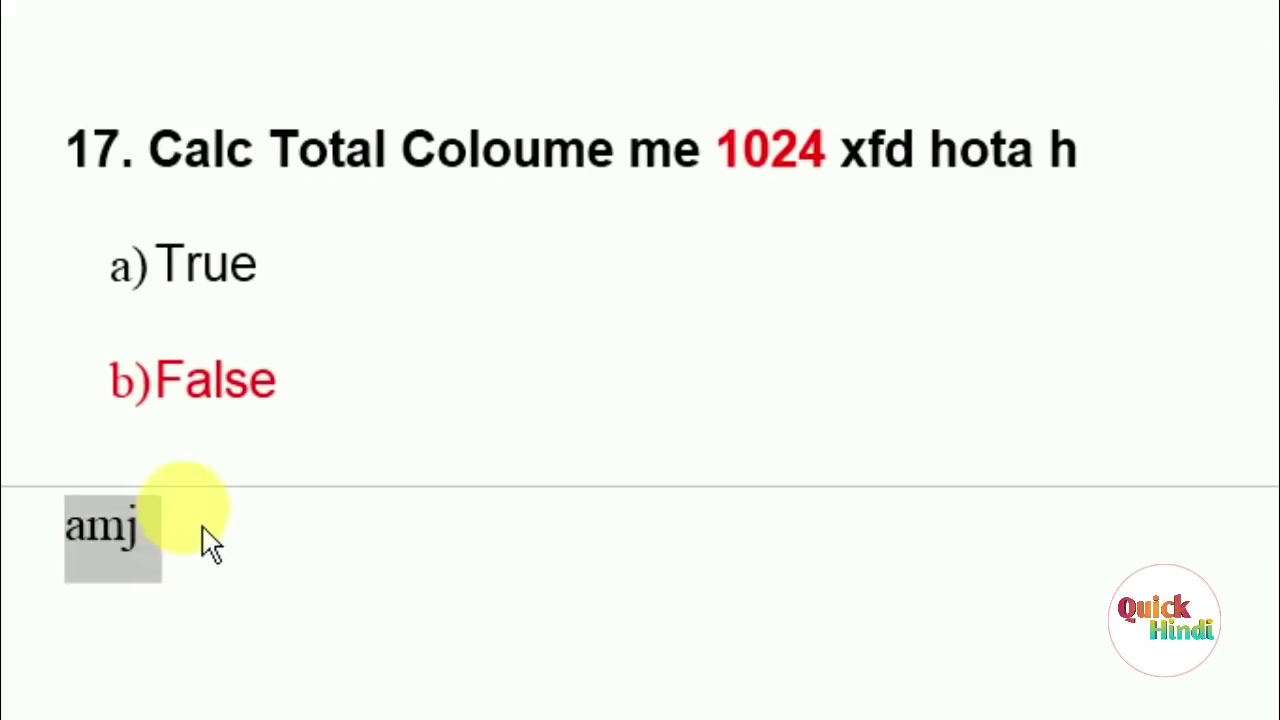
key("ctrl+b")
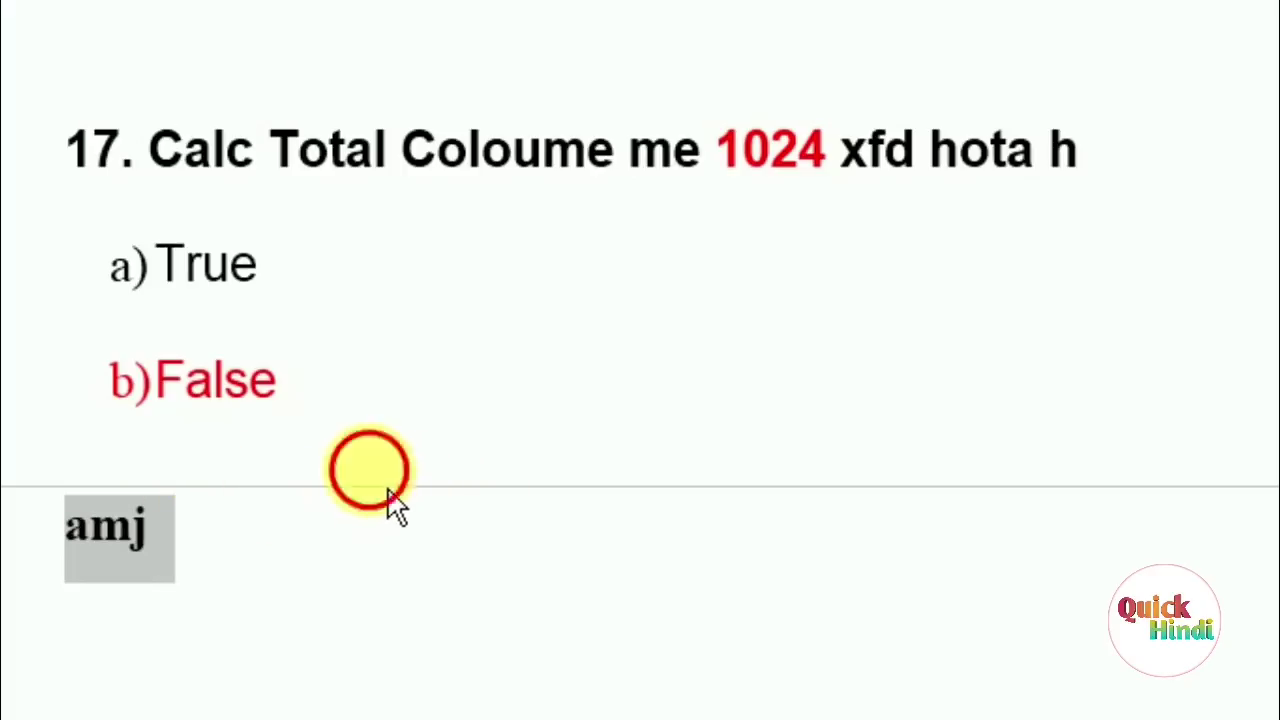
left_click(150, 530)
scroll(277, 527, "down", 1)
scroll(290, 532, "down", 4)
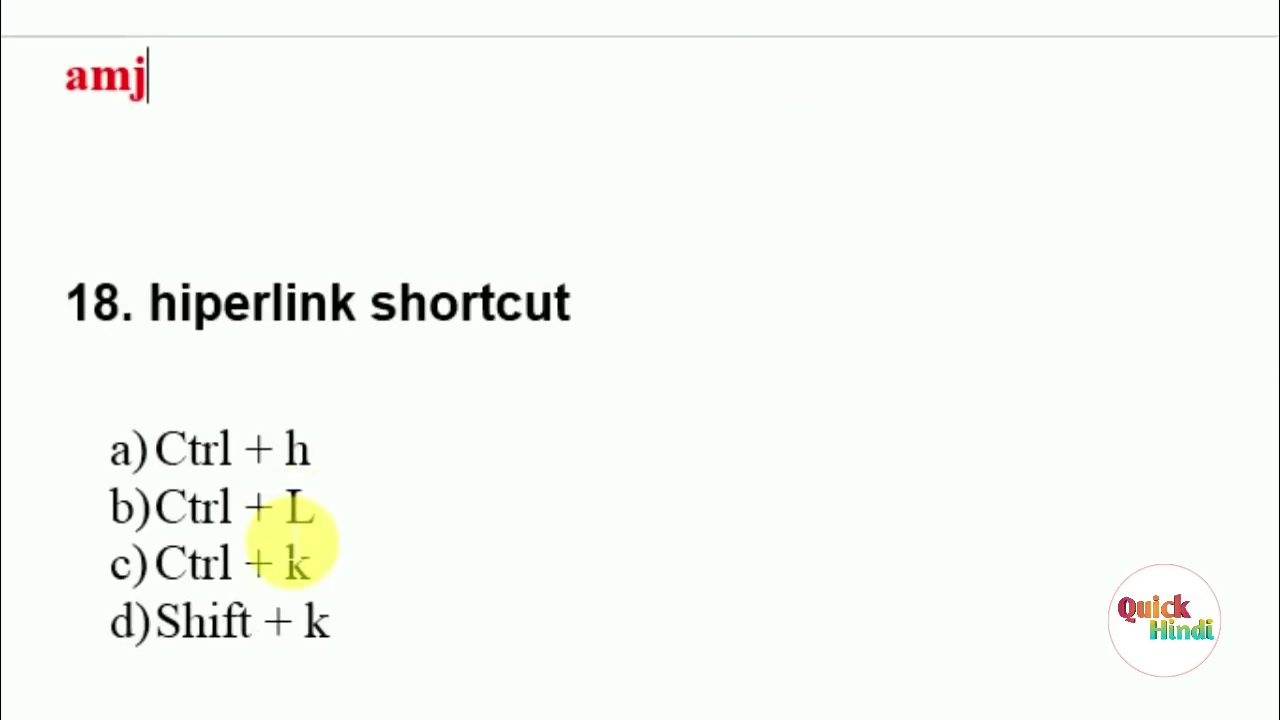
scroll(297, 543, "down", 1)
scroll(330, 450, "down", 1)
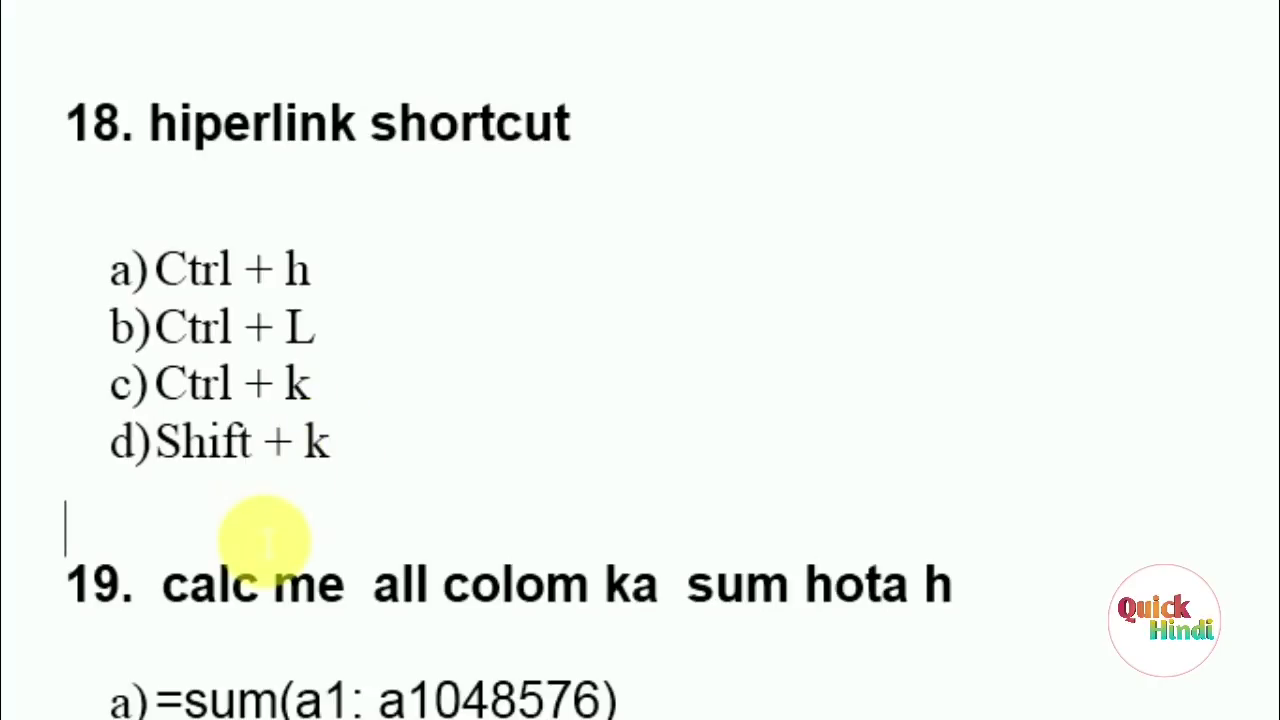
Add a blank line before question 19 and mark question 18's option c) Ctrl + k red.
key("Return")
key("Return")
key("Return")
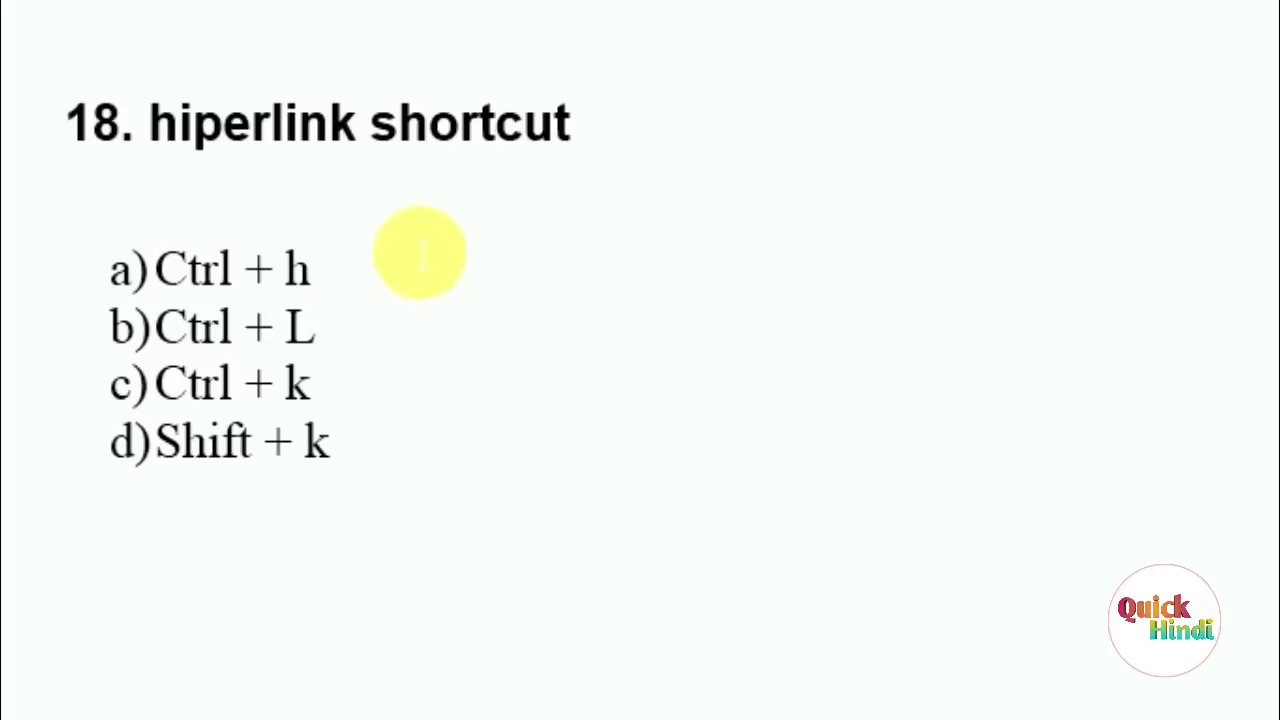
left_click_drag(188, 396, 423, 380)
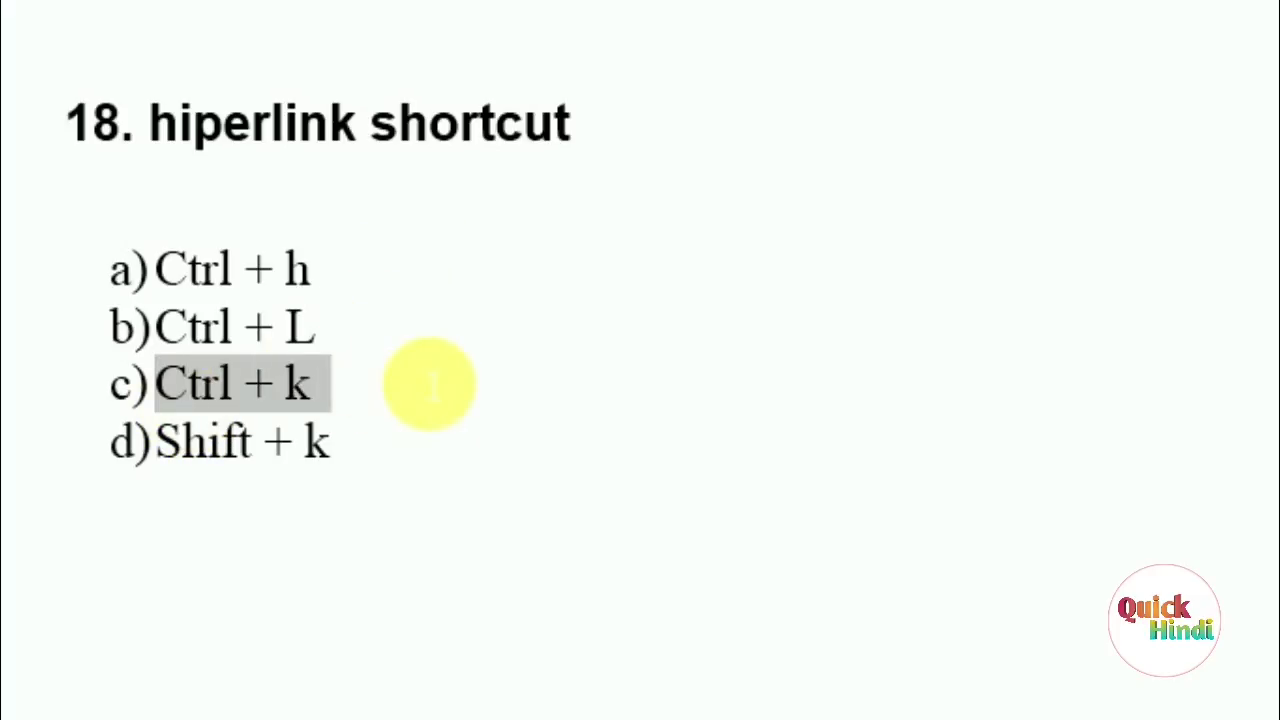
left_click(333, 440)
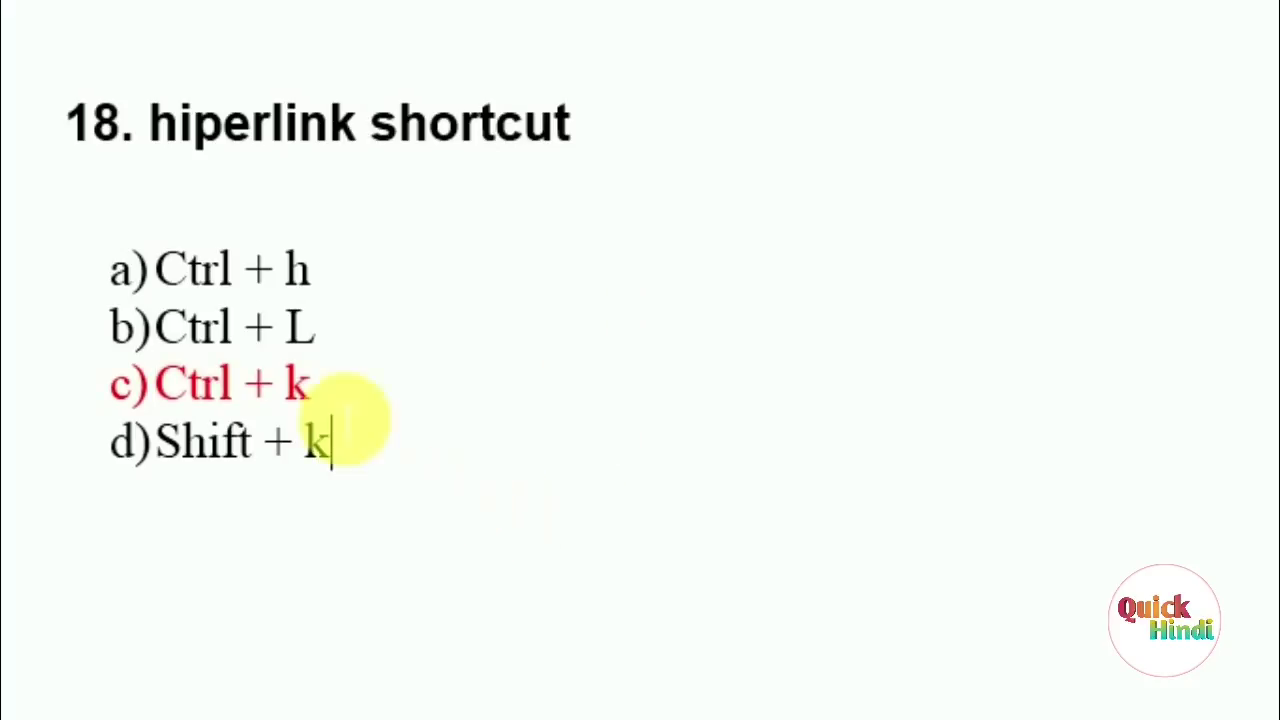
left_click_drag(185, 328, 391, 343)
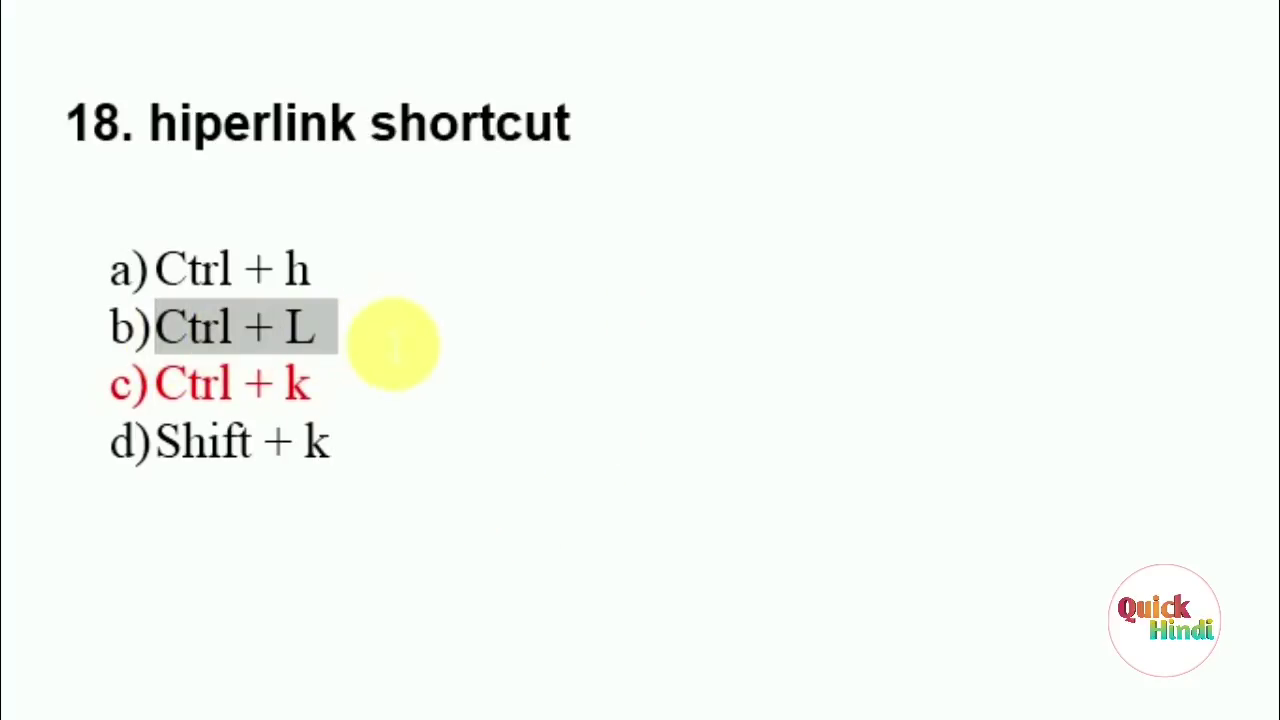
left_click(318, 328)
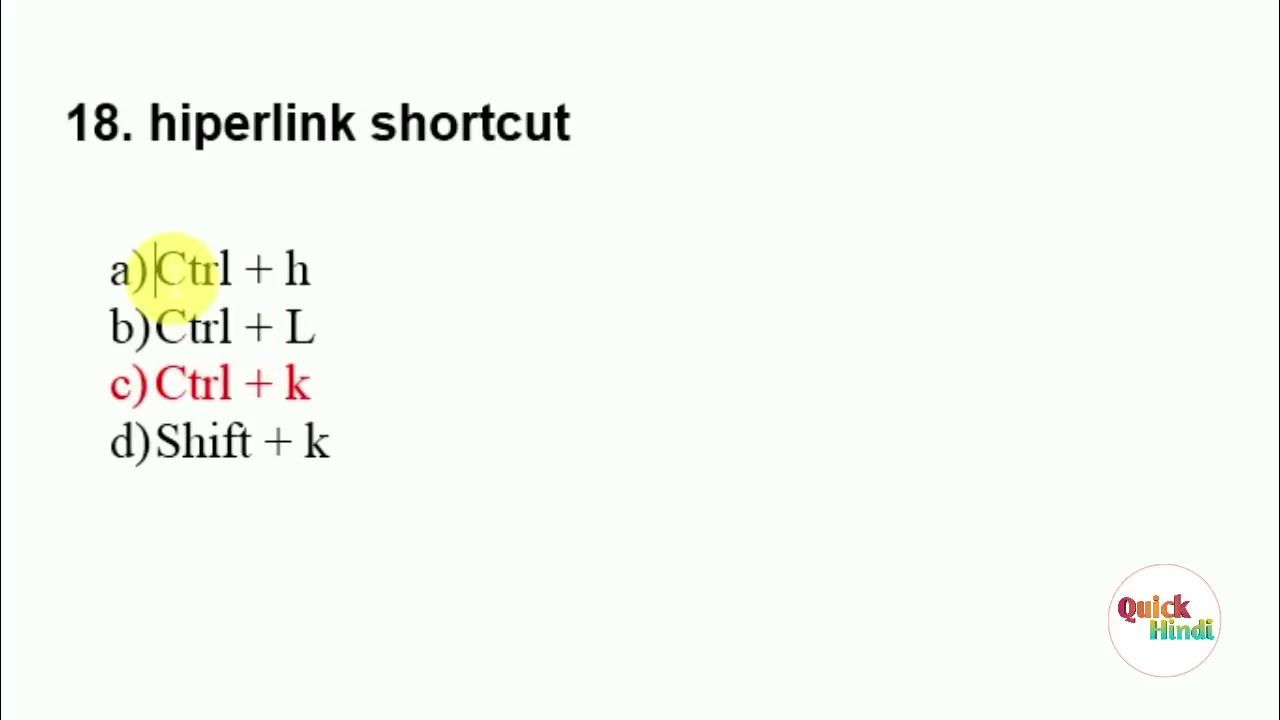
left_click_drag(175, 268, 360, 270)
left_click(374, 304)
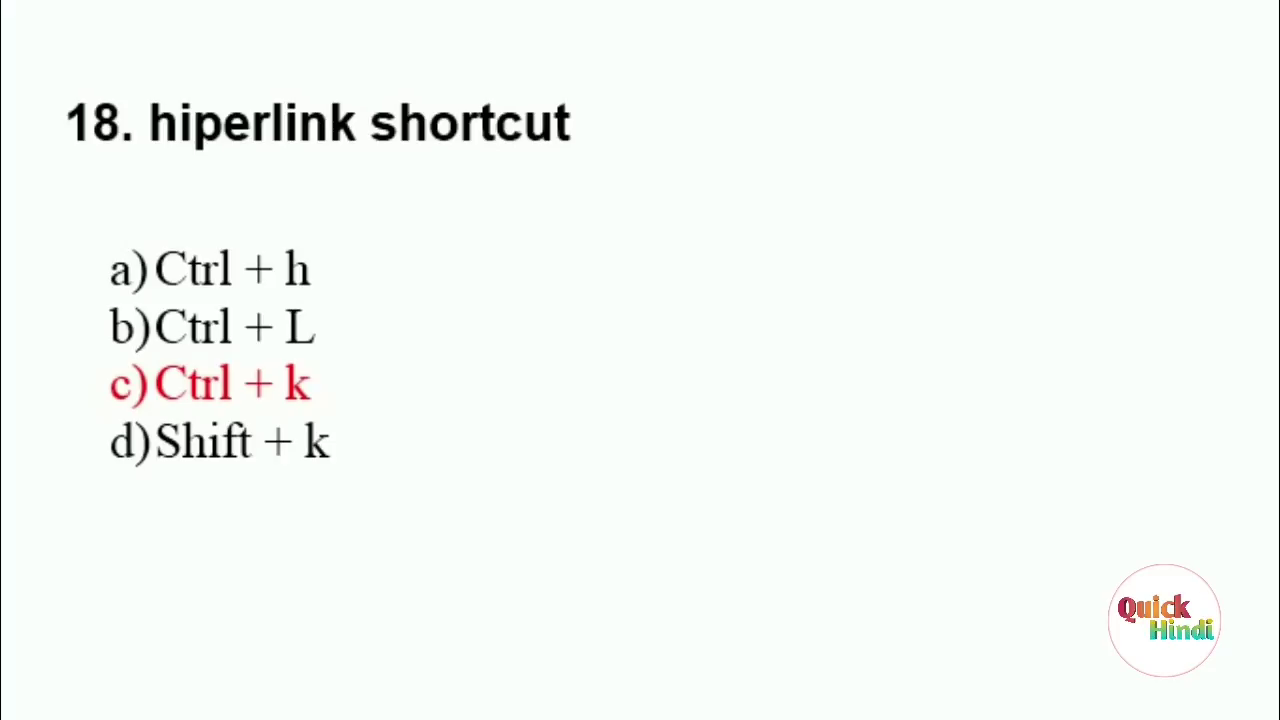
left_click(250, 607)
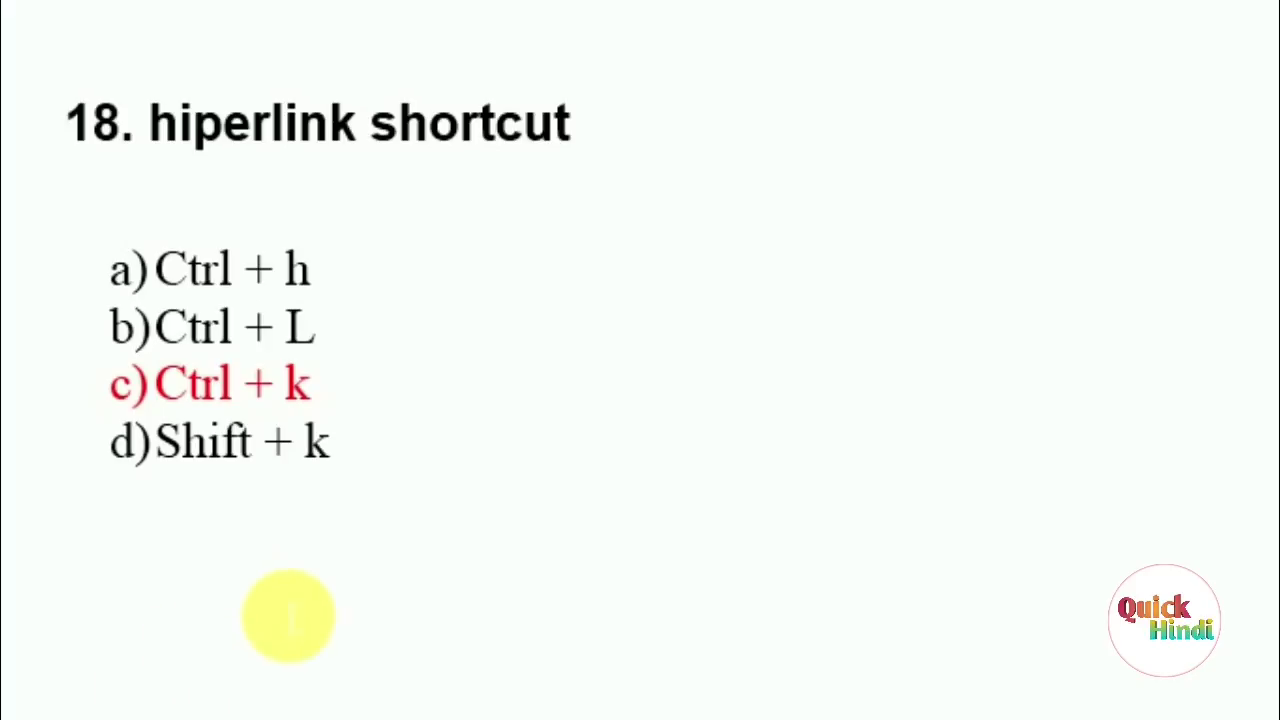
scroll(303, 608, "down", 10)
scroll(285, 604, "down", 3)
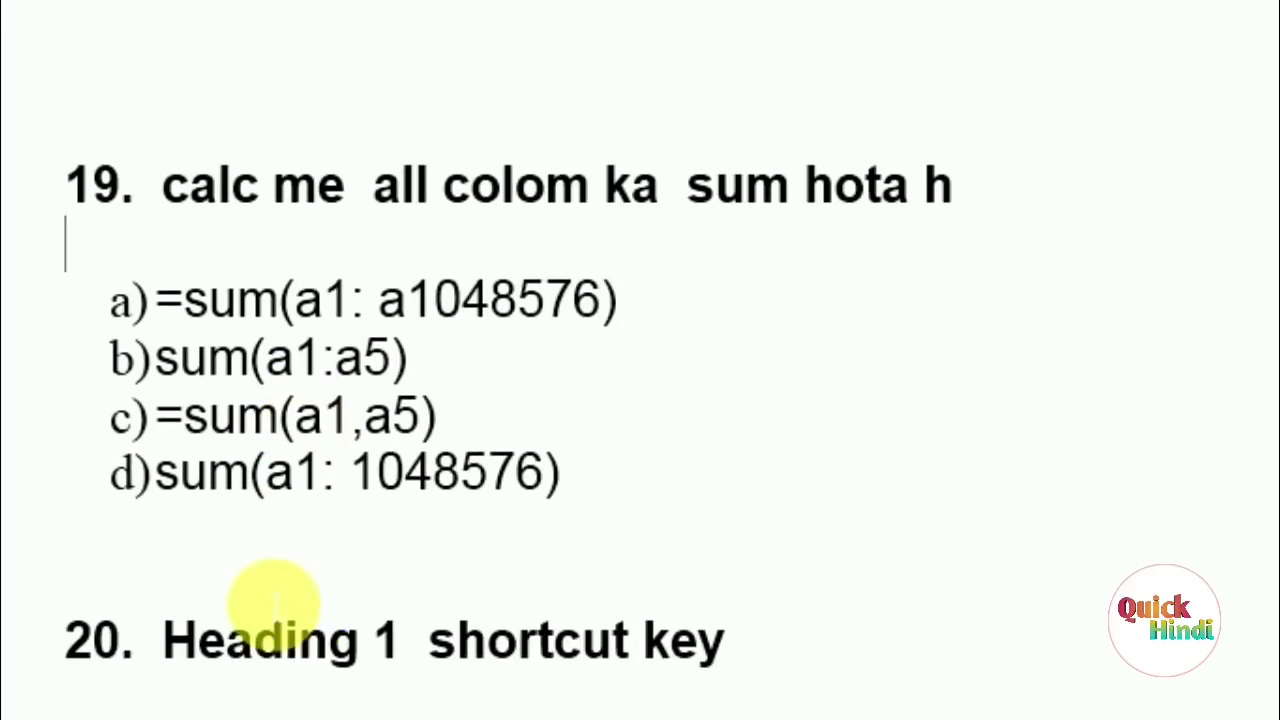
Insert two blank lines above '20. Heading 1 shortcut key'.
key("Return")
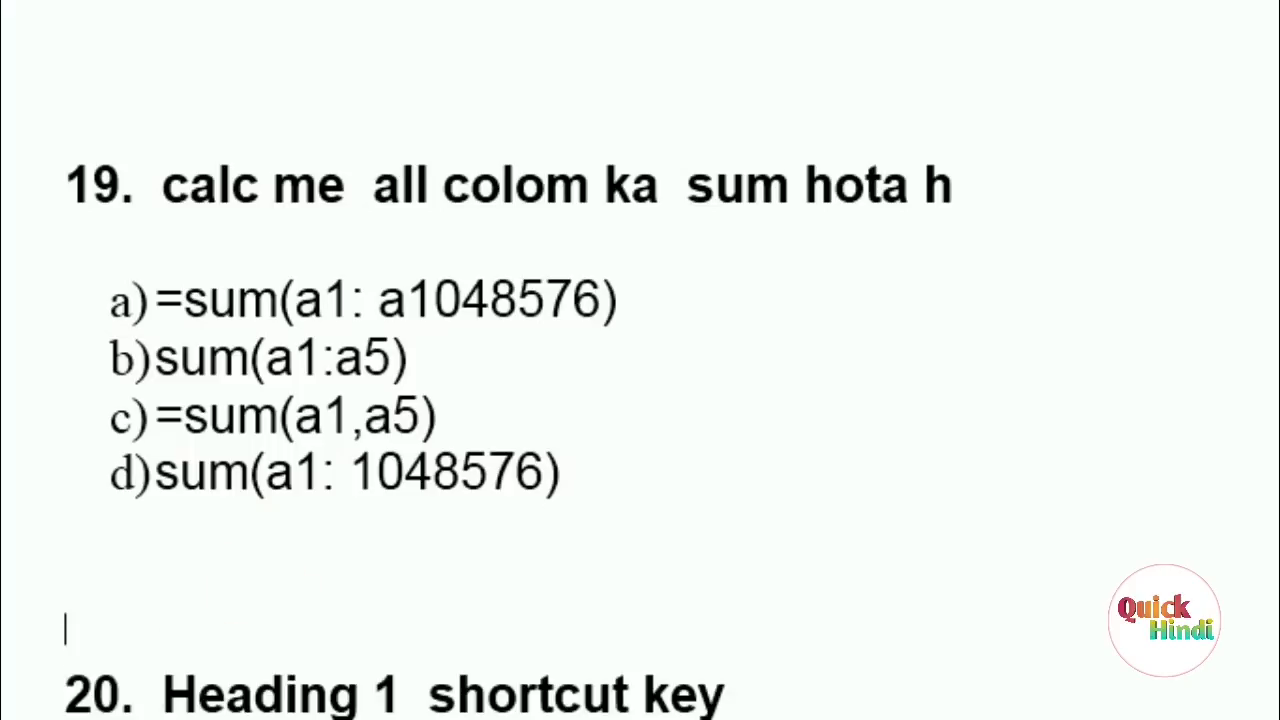
key("Return")
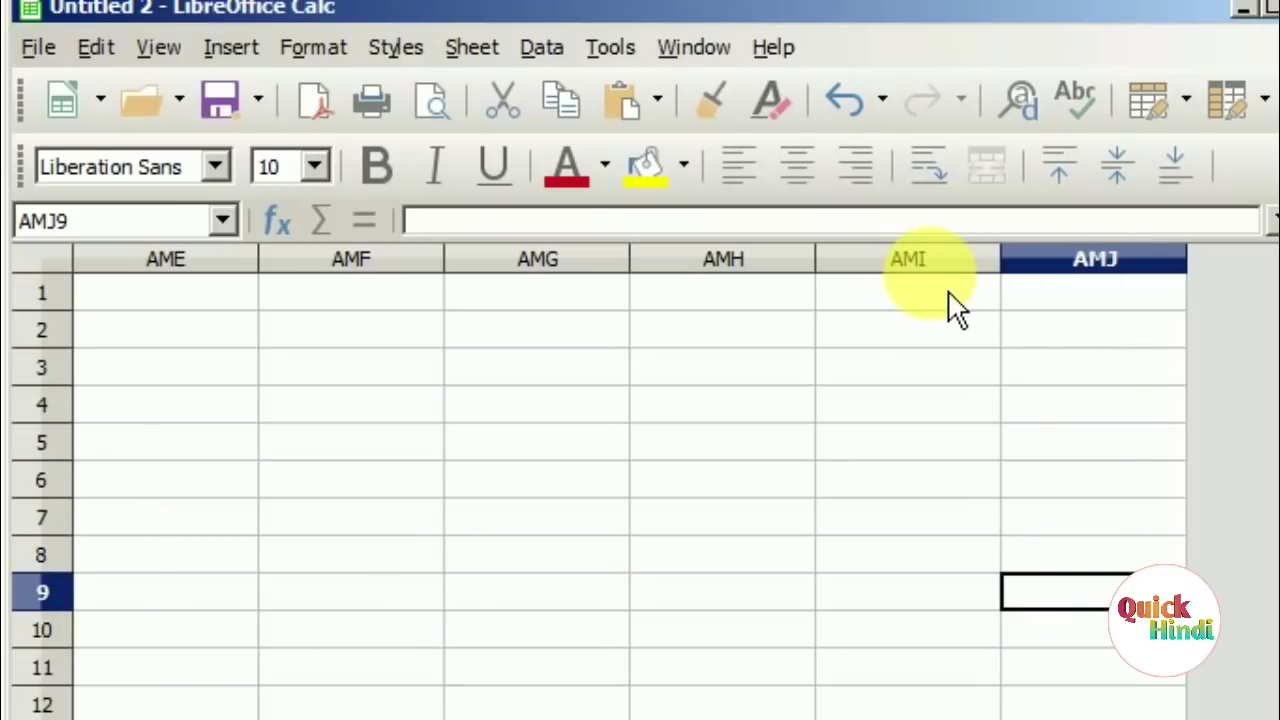
Inspect the last columns by selecting AMI9, then moving from AME1 down column AME.
left_click(940, 262)
left_click(910, 595)
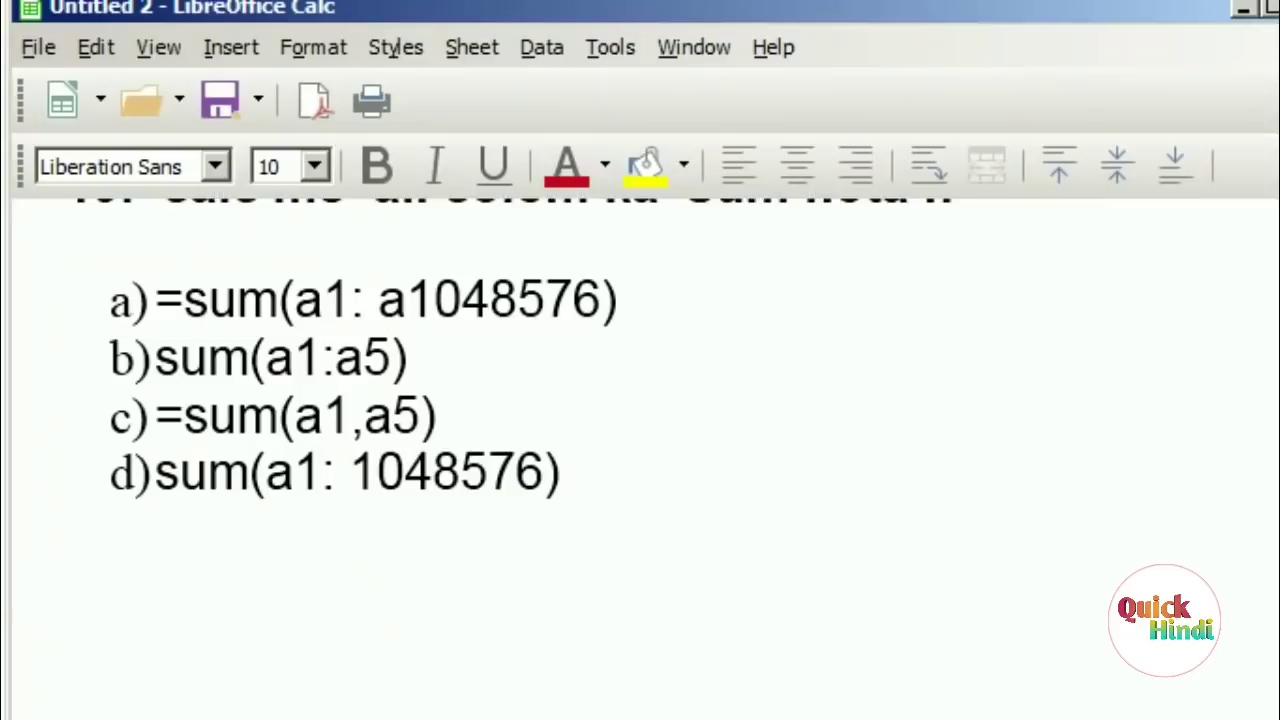
left_click(100, 294)
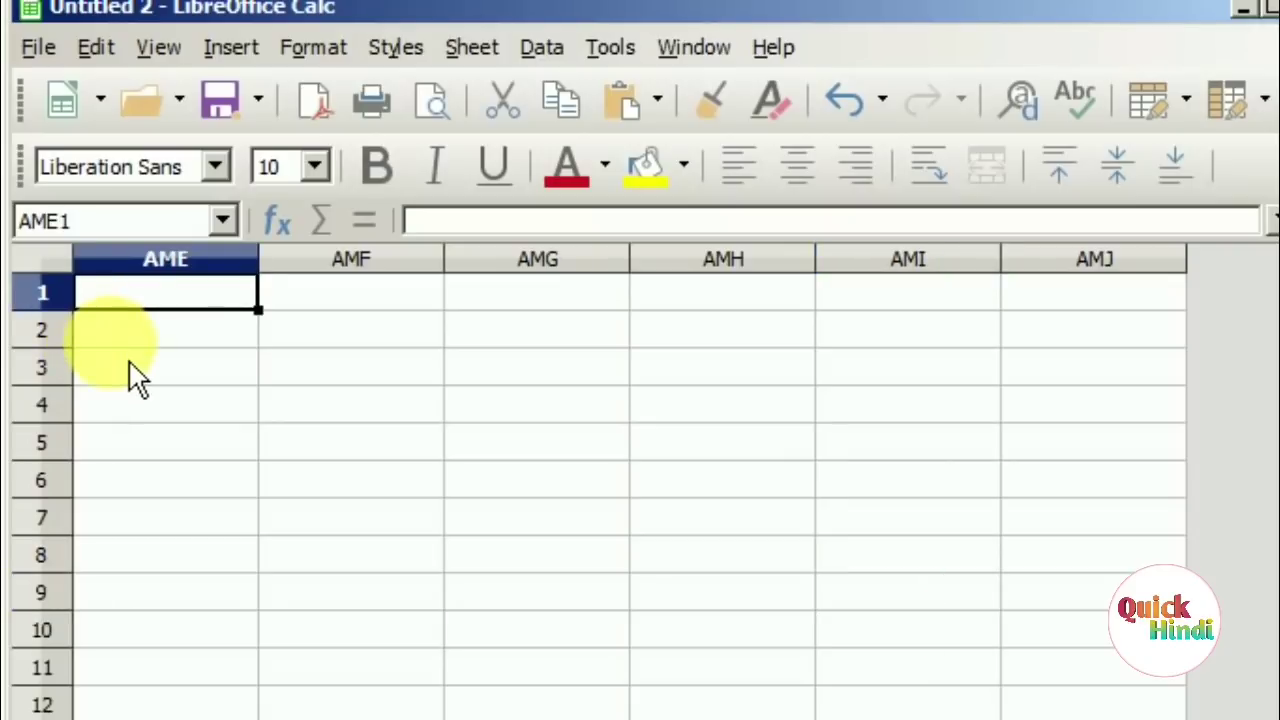
key("Down")
key("Down")
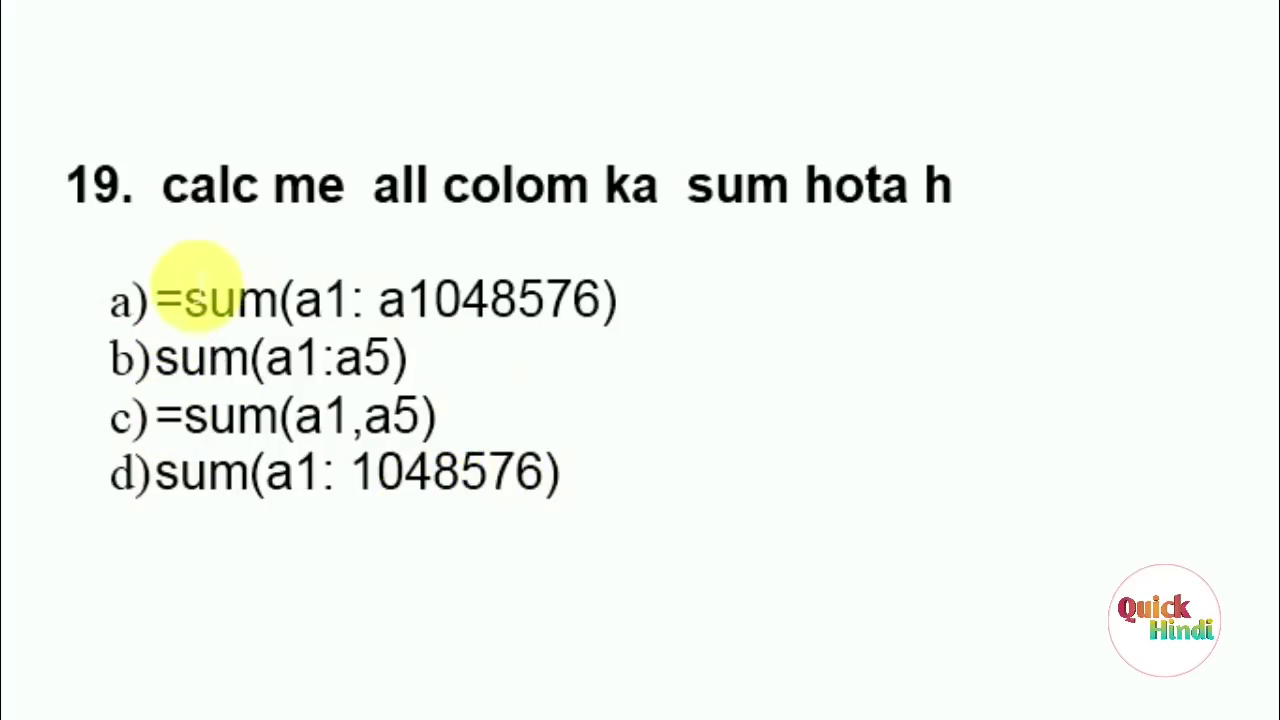
Colour question 19's answer =sum(a1: a1048576) red and scroll on to question 20.
left_click_drag(157, 300, 737, 306)
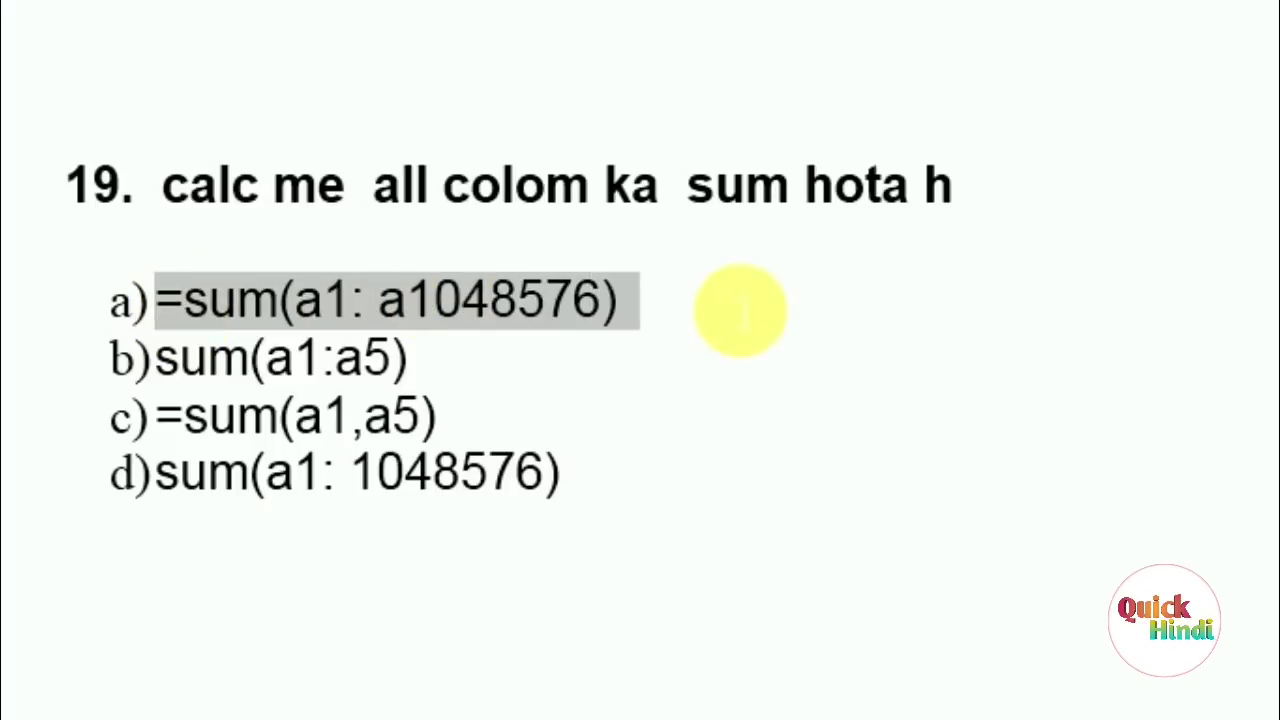
left_click(408, 358)
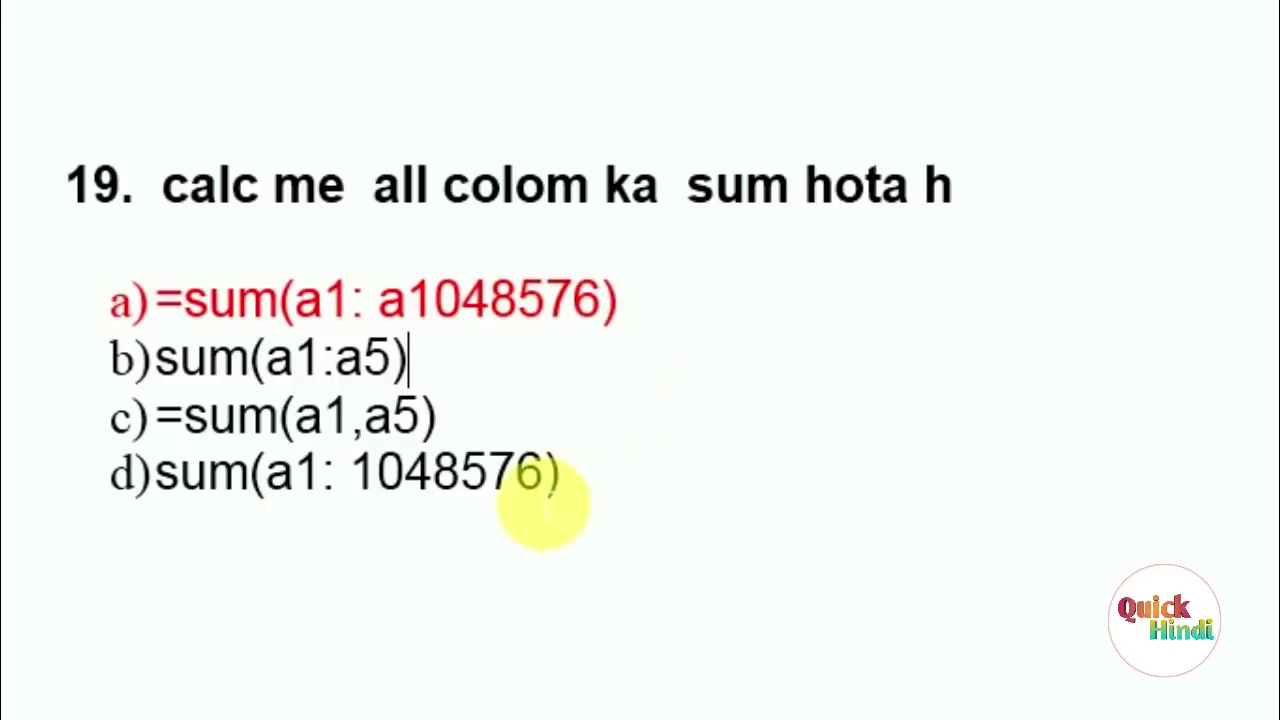
scroll(357, 514, "down", 1)
scroll(357, 514, "down", 3)
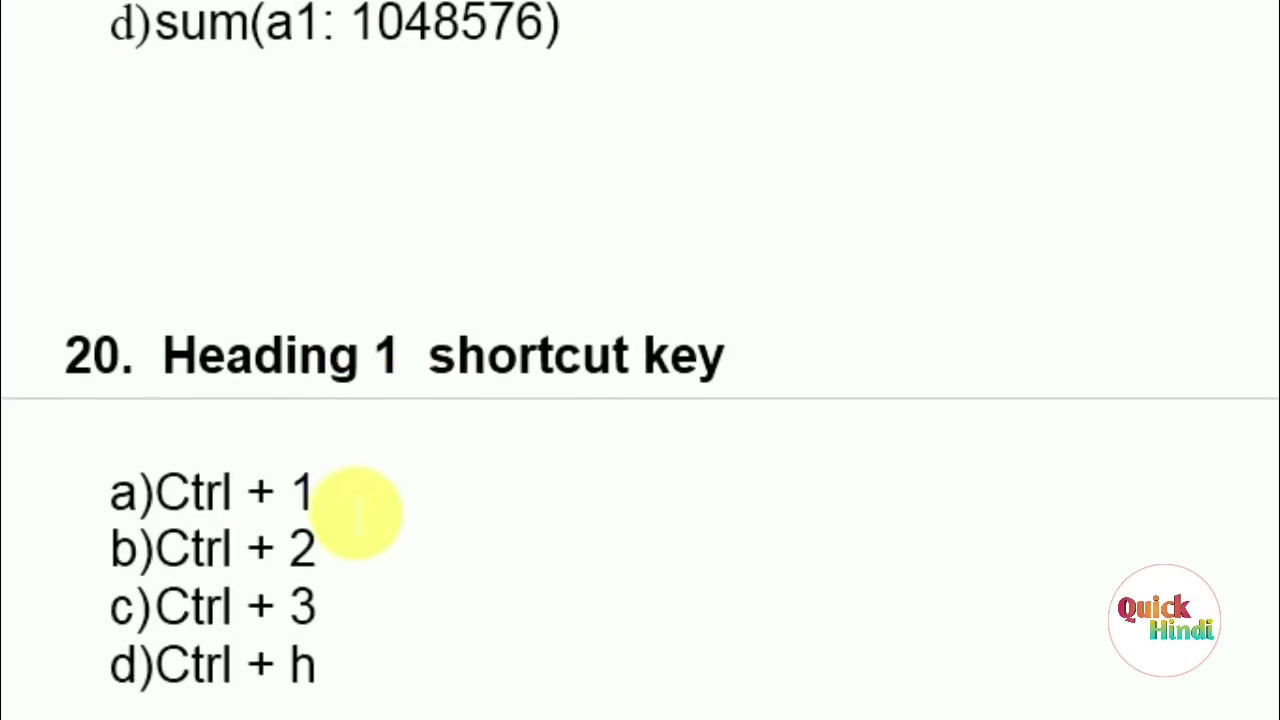
scroll(357, 514, "down", 1)
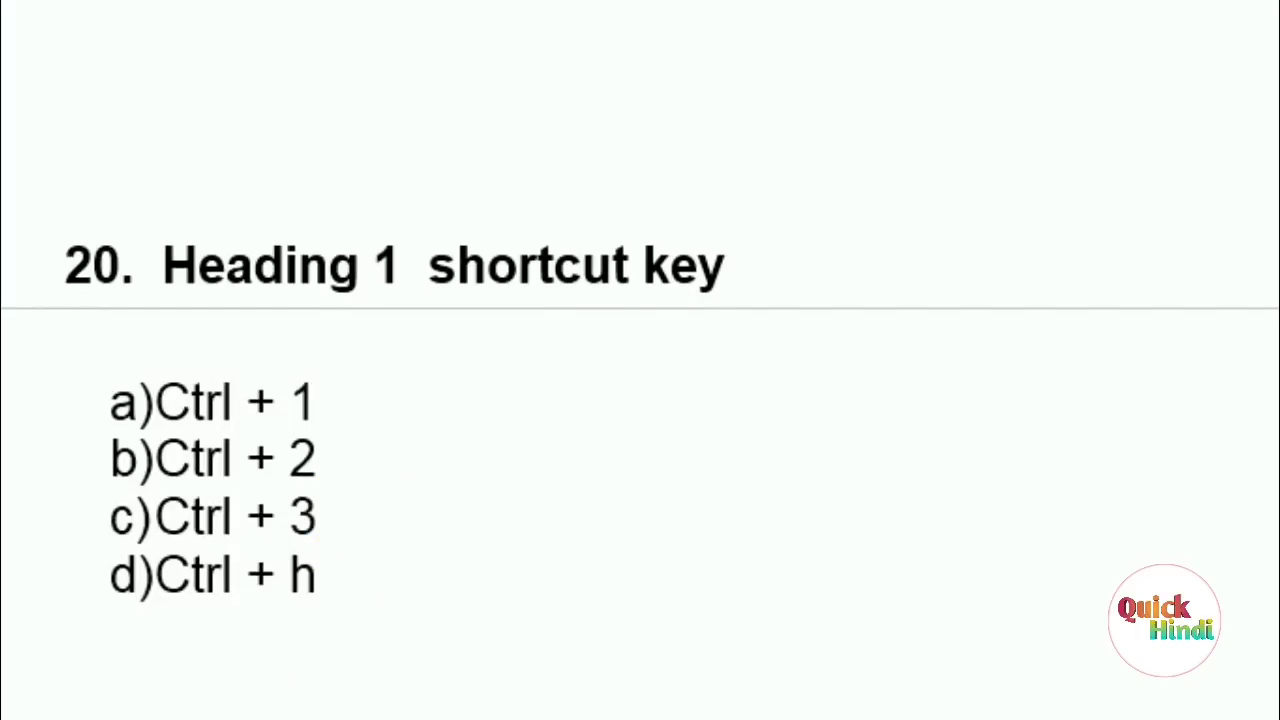
scroll(234, 663, "down", 1)
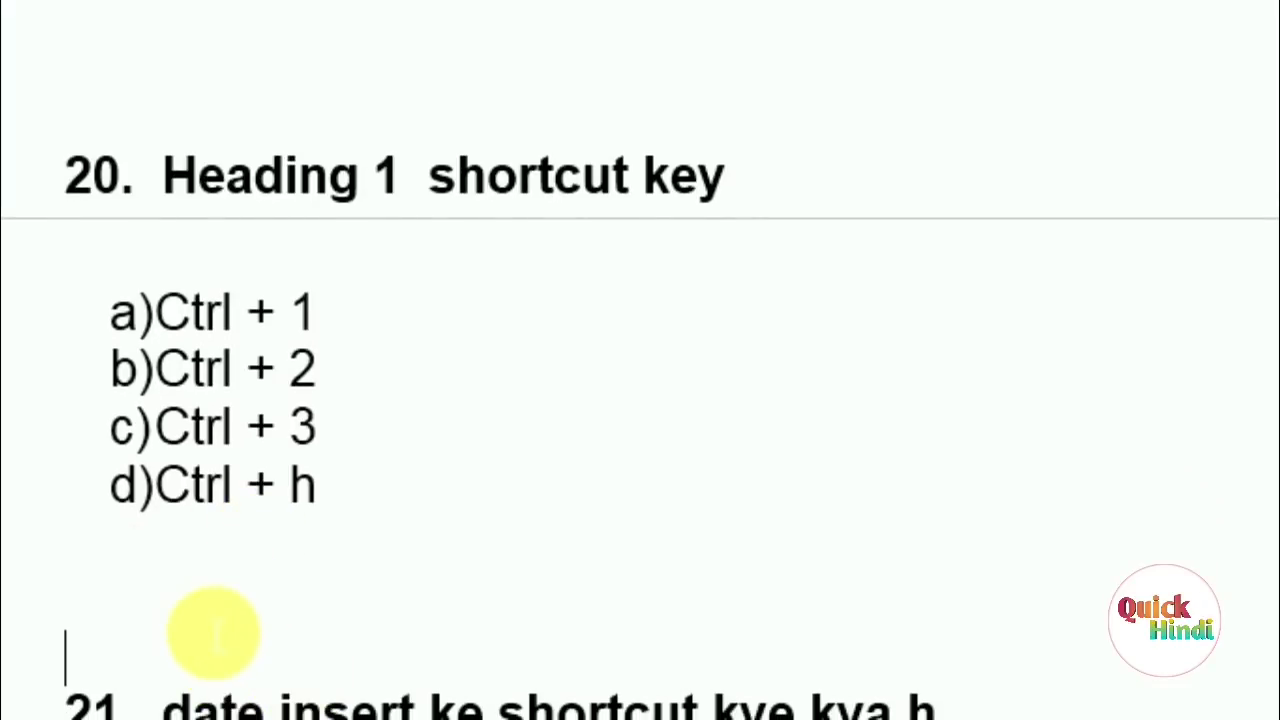
key("ctrl+z")
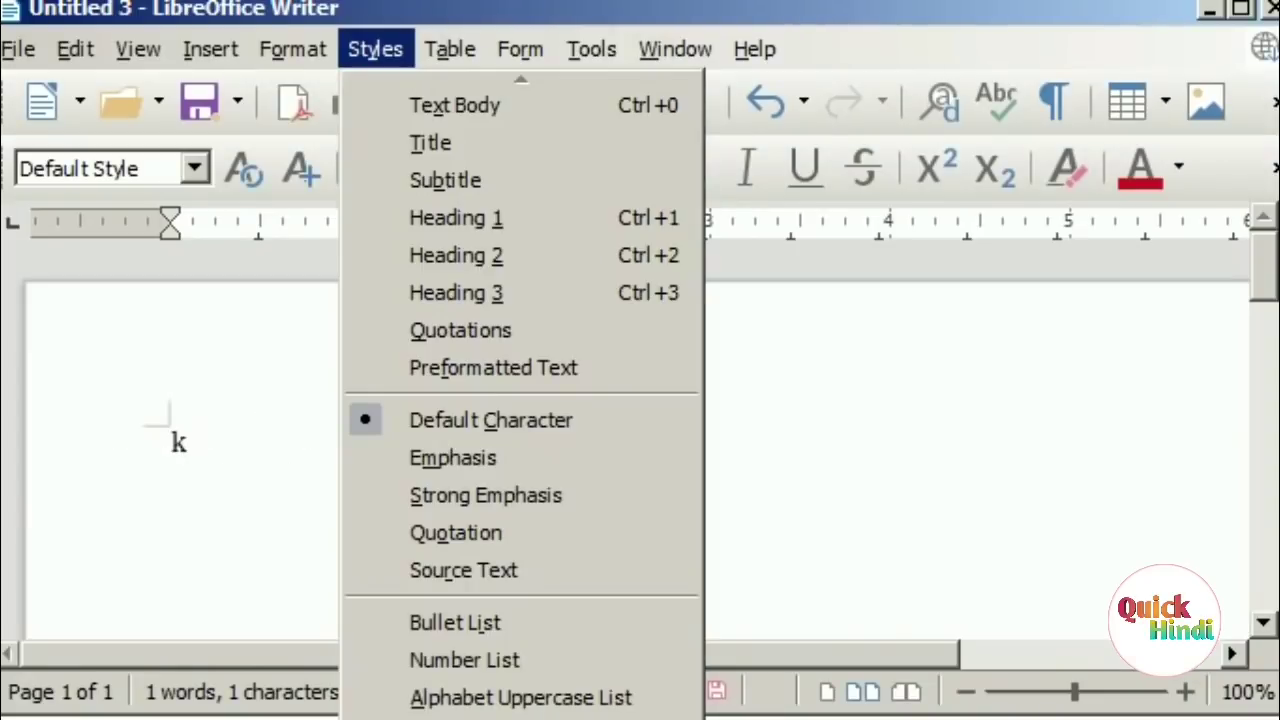
left_click(186, 478)
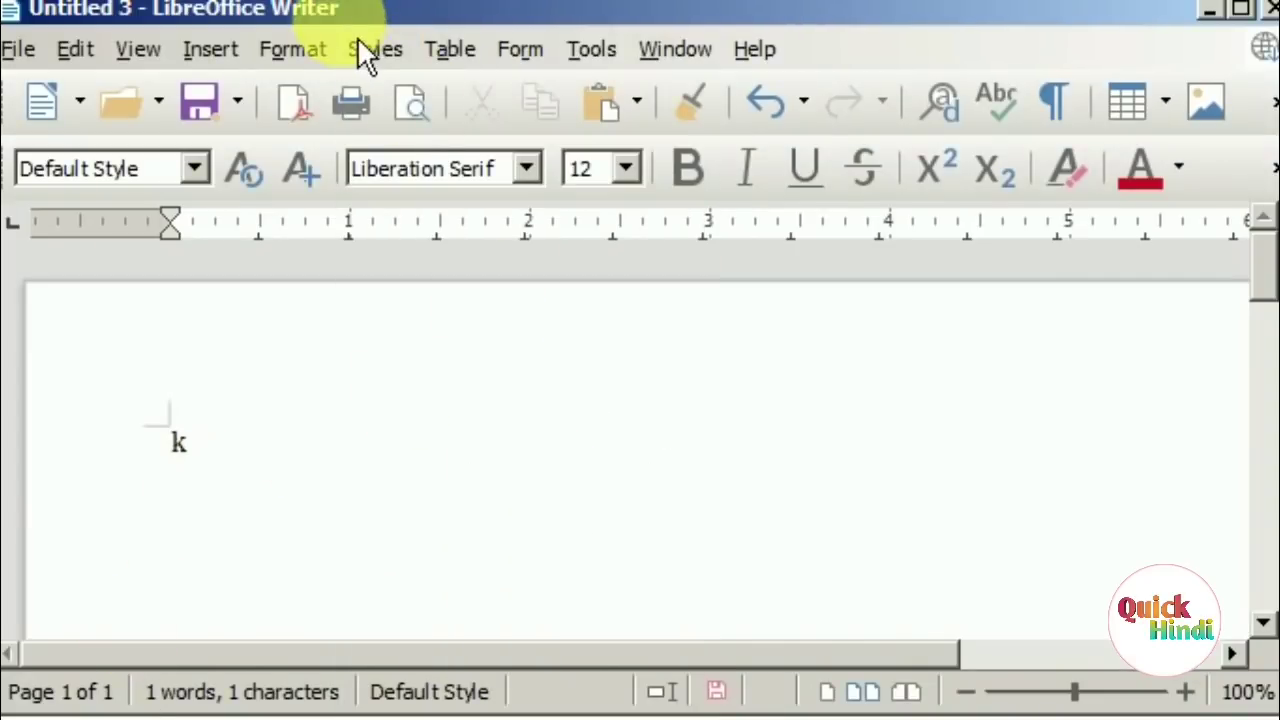
left_click(375, 49)
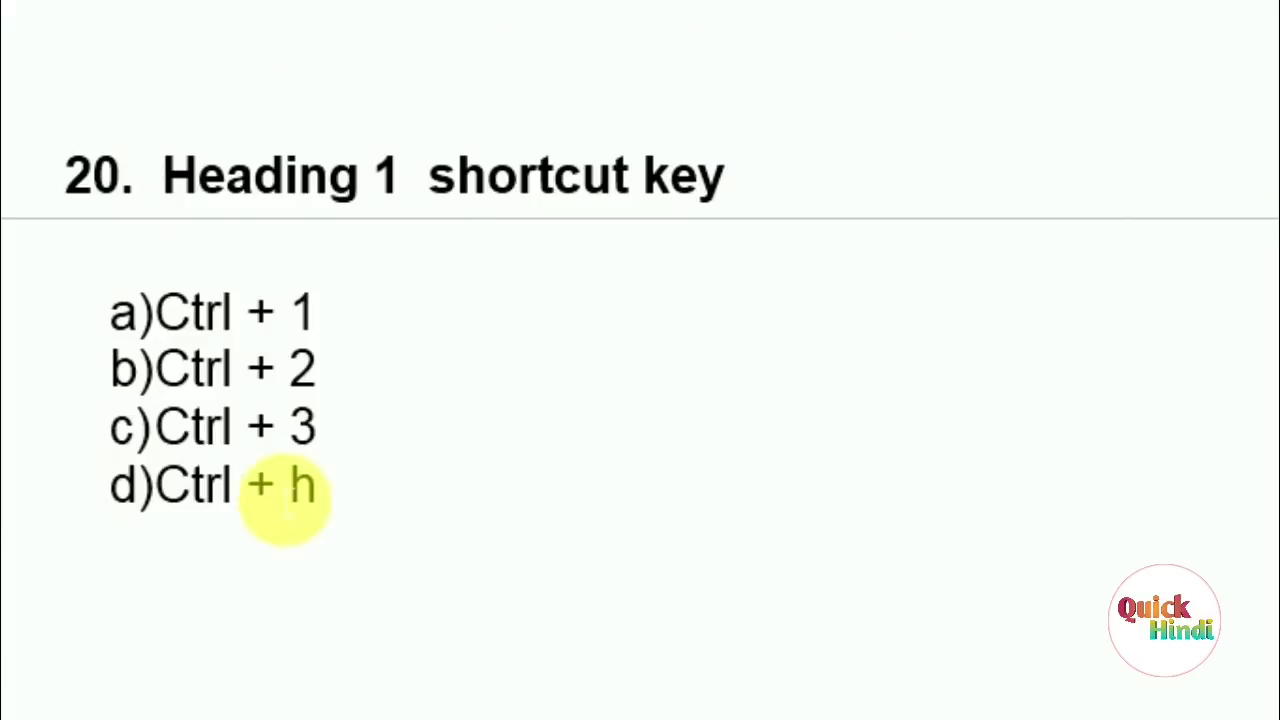
Colour question 20's answer Ctrl + 1 red and insert two blank lines before question 22.
left_click_drag(205, 310, 423, 323)
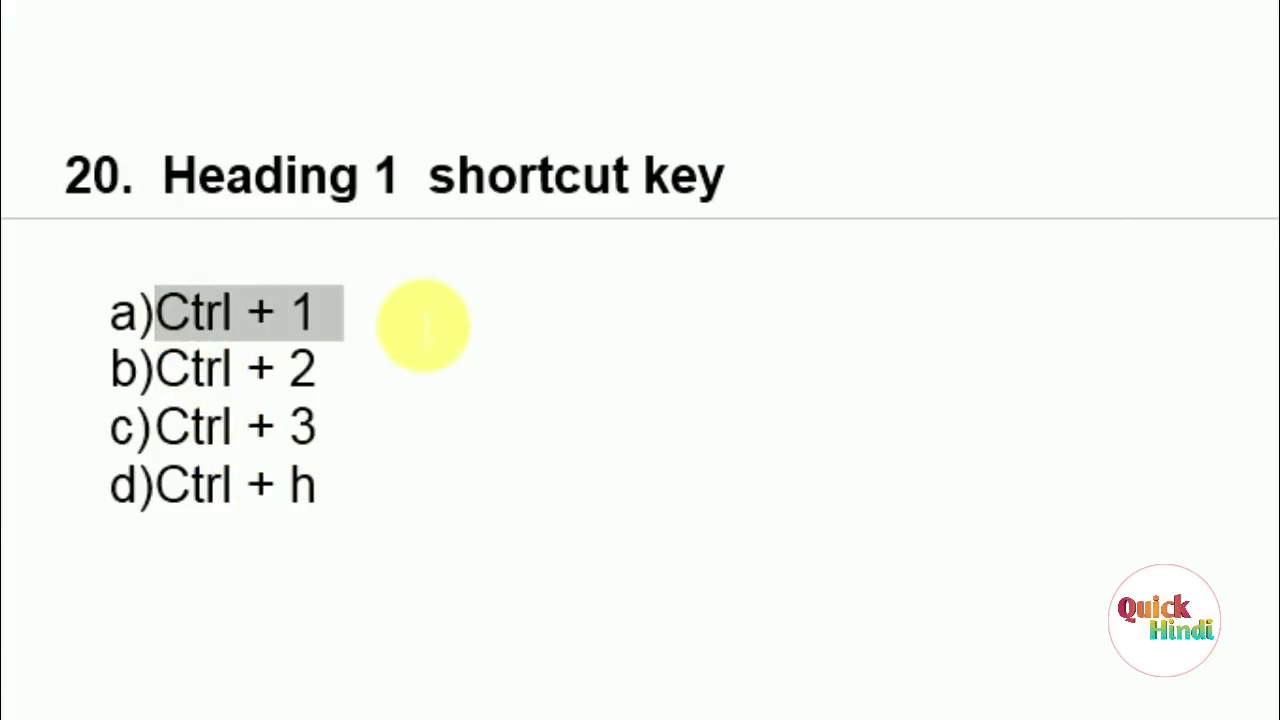
left_click(343, 557)
scroll(337, 560, "down", 10)
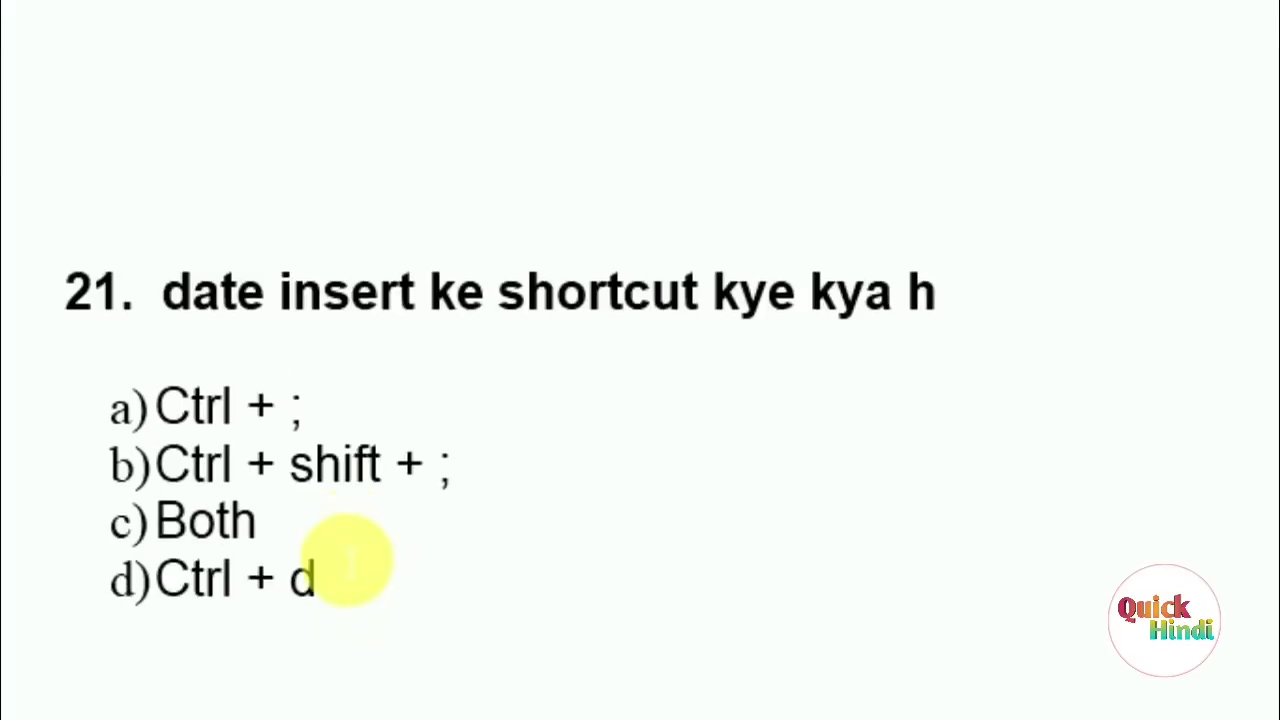
scroll(343, 563, "down", 2)
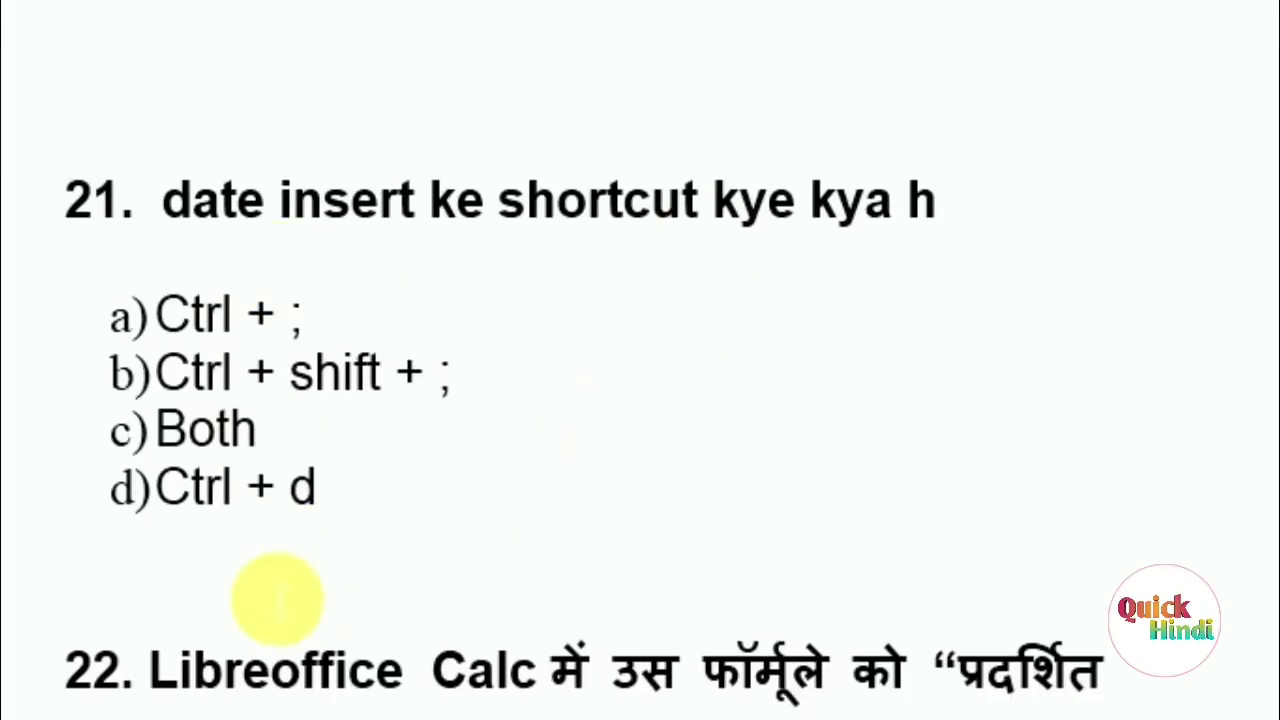
key("Return")
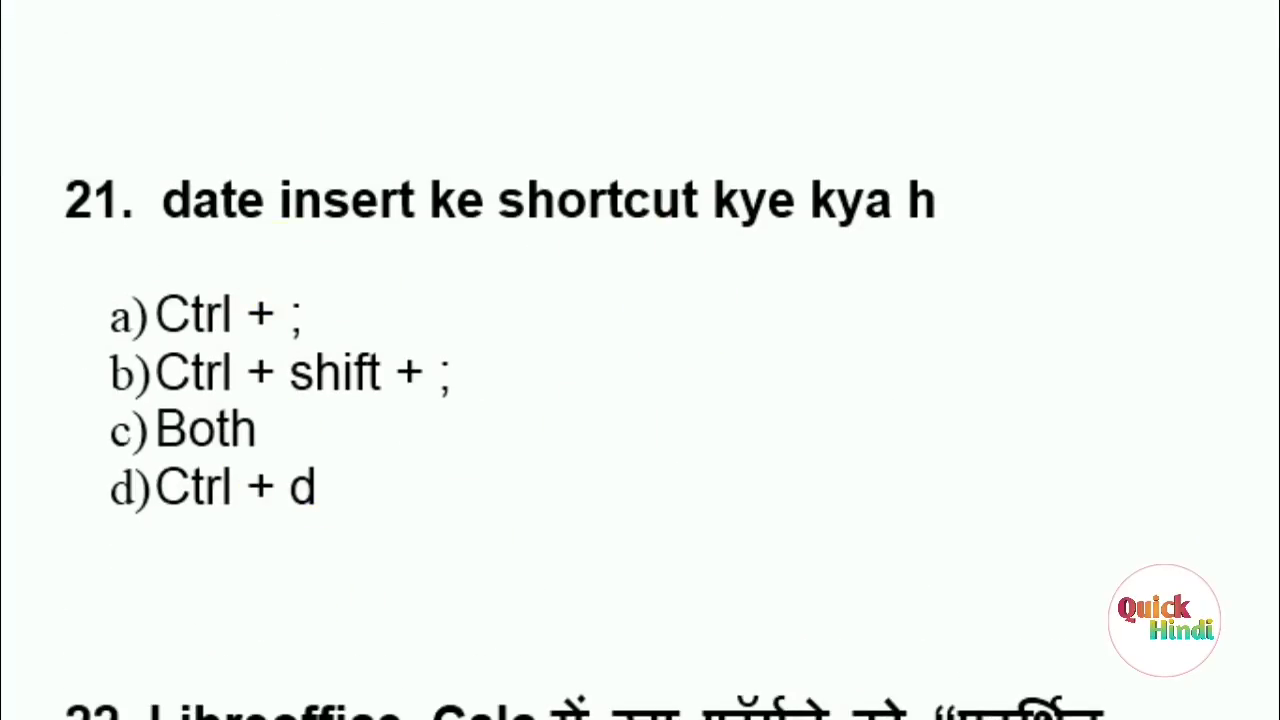
key("Return")
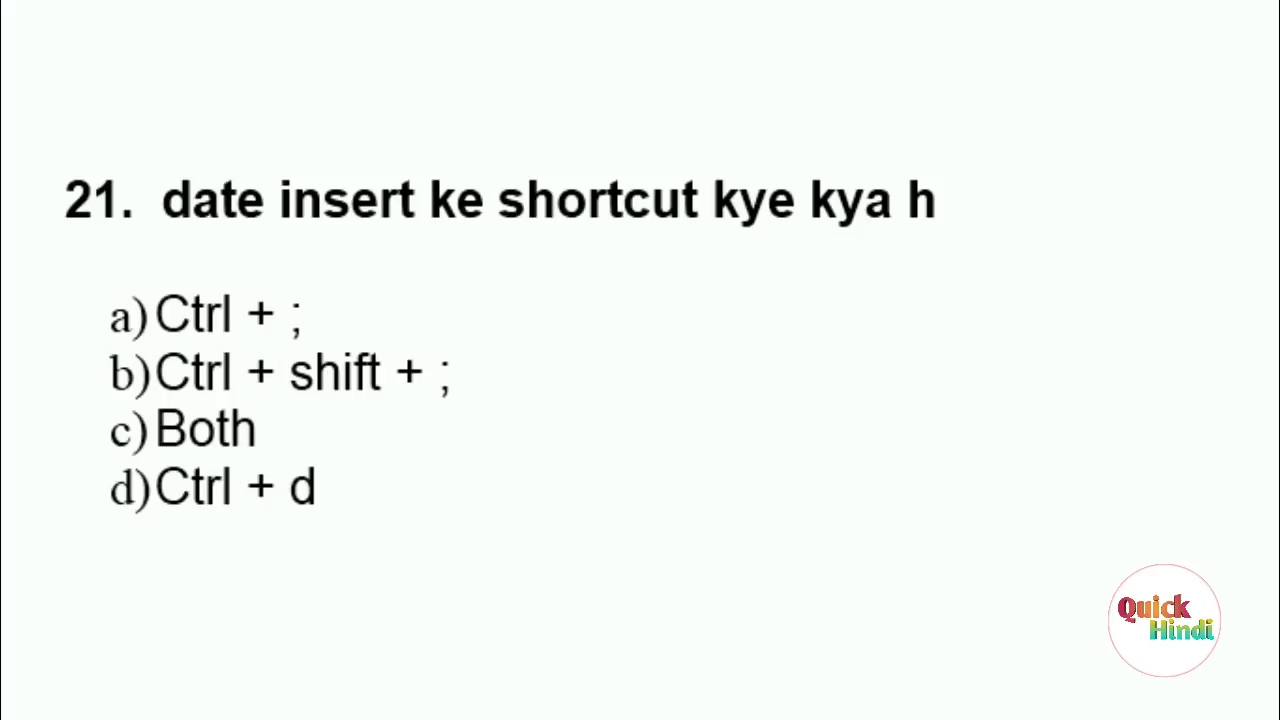
Colour question 21's option a, Ctrl + ;, red.
left_click(343, 201)
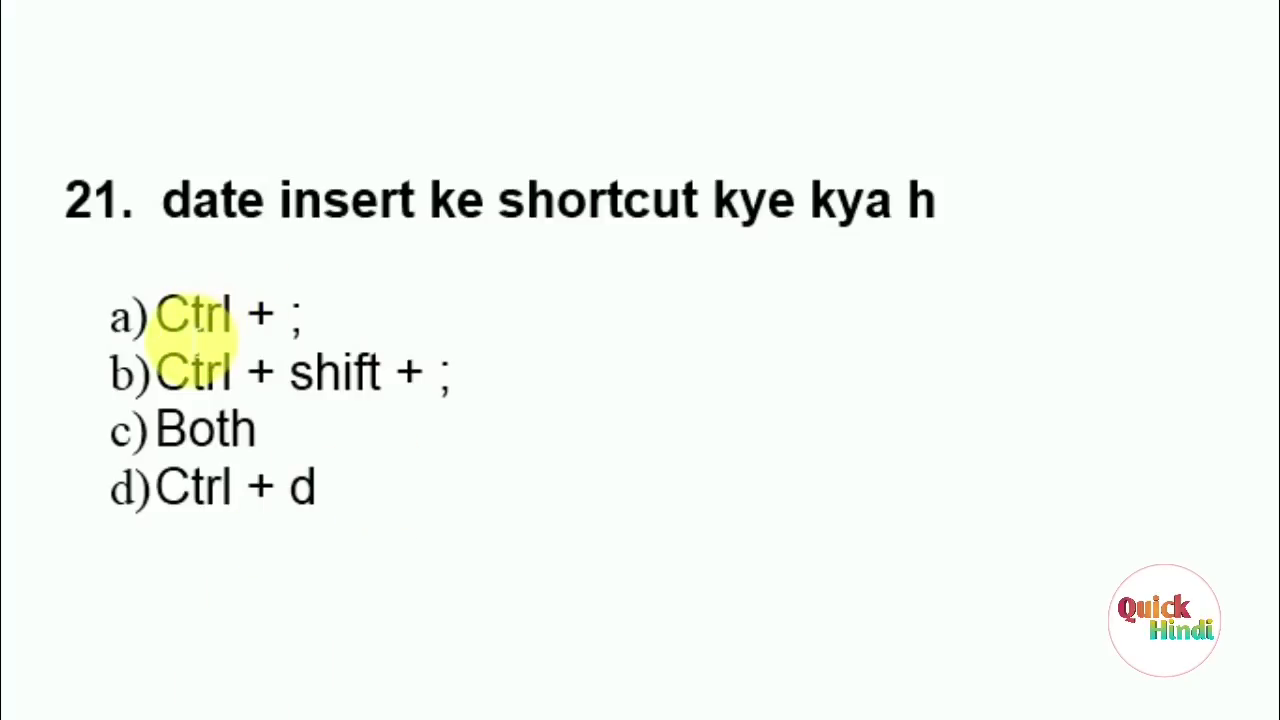
left_click_drag(155, 318, 325, 318)
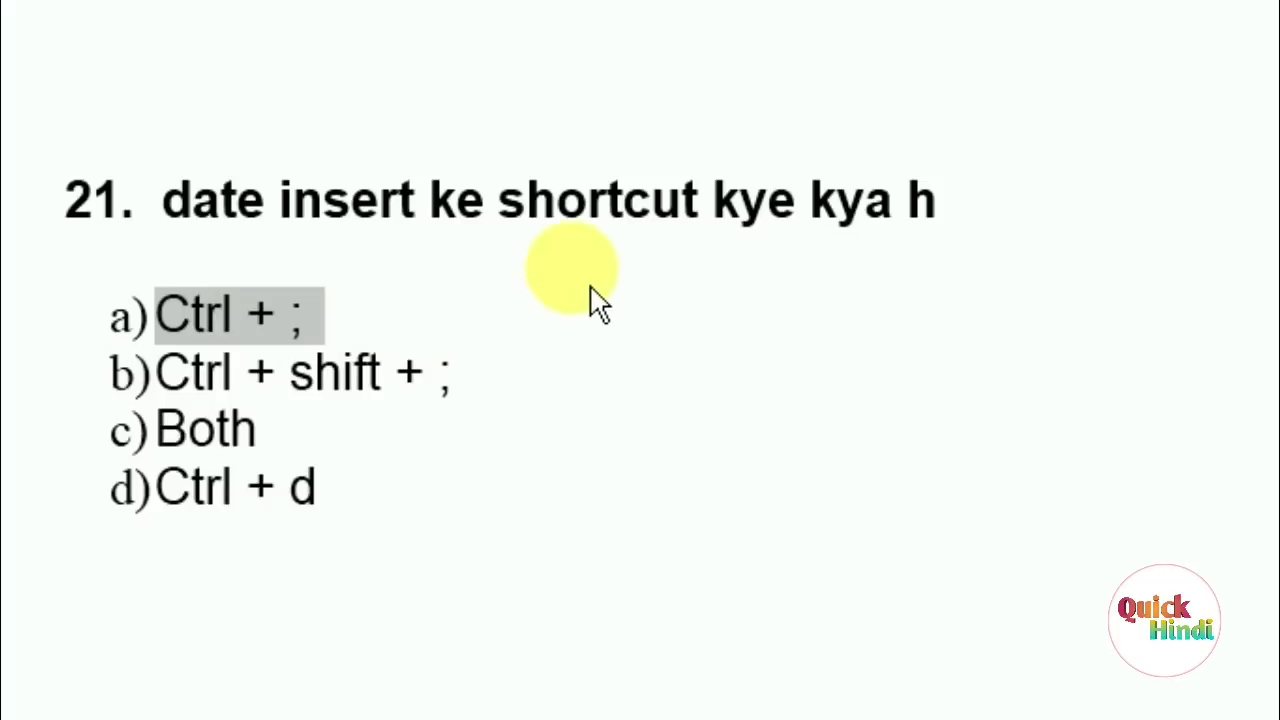
left_click(455, 375)
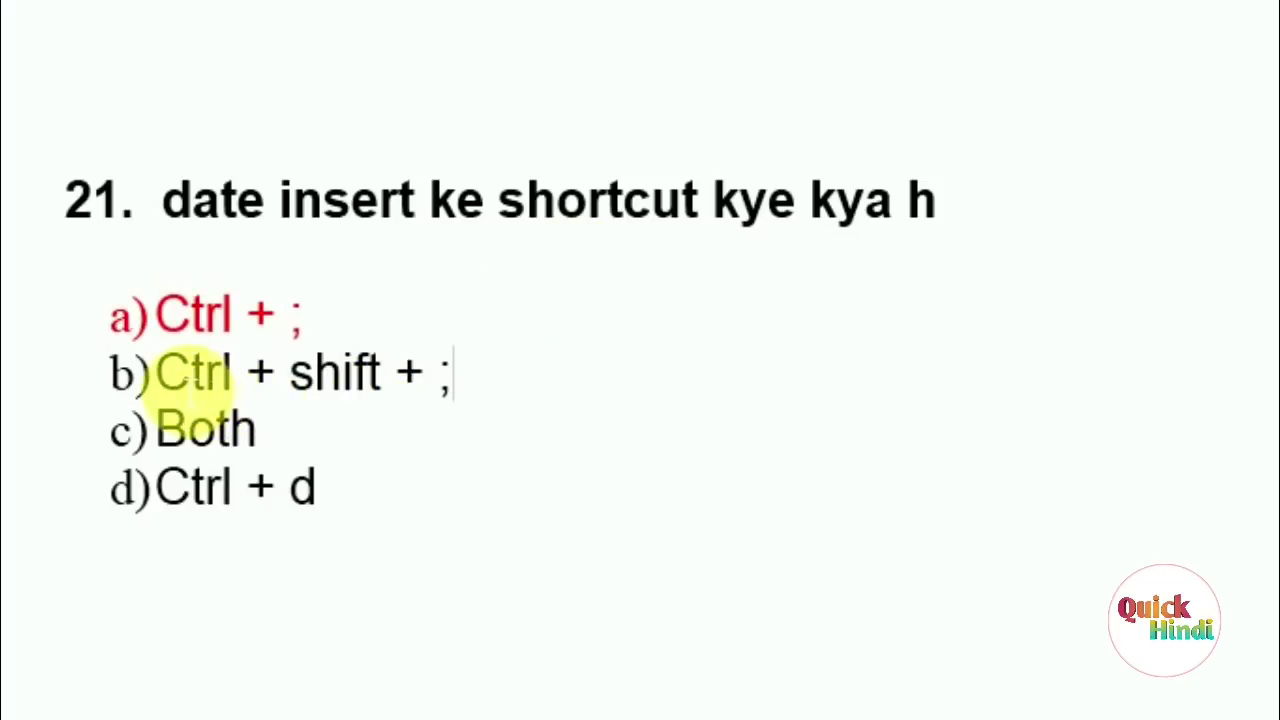
Add the word 'time' at the end of option b.
left_click(155, 375)
left_click(538, 385, "shift")
left_click(523, 432)
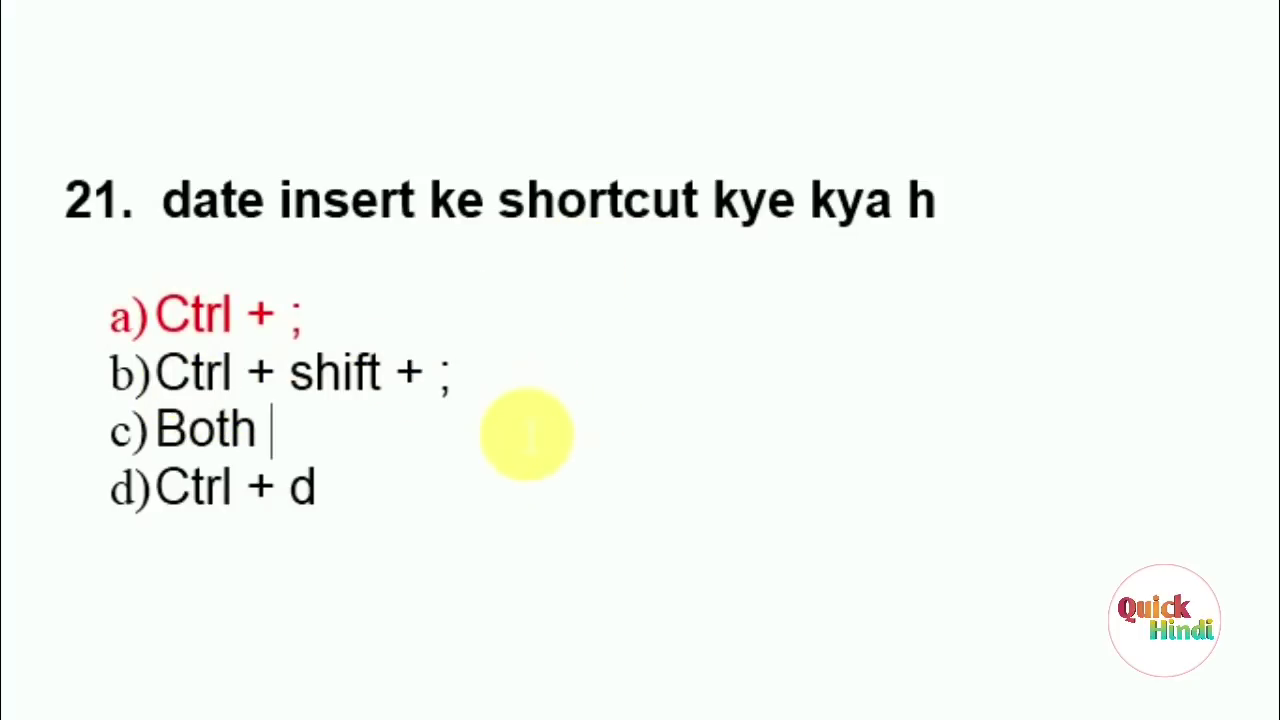
left_click(514, 375)
type("time")
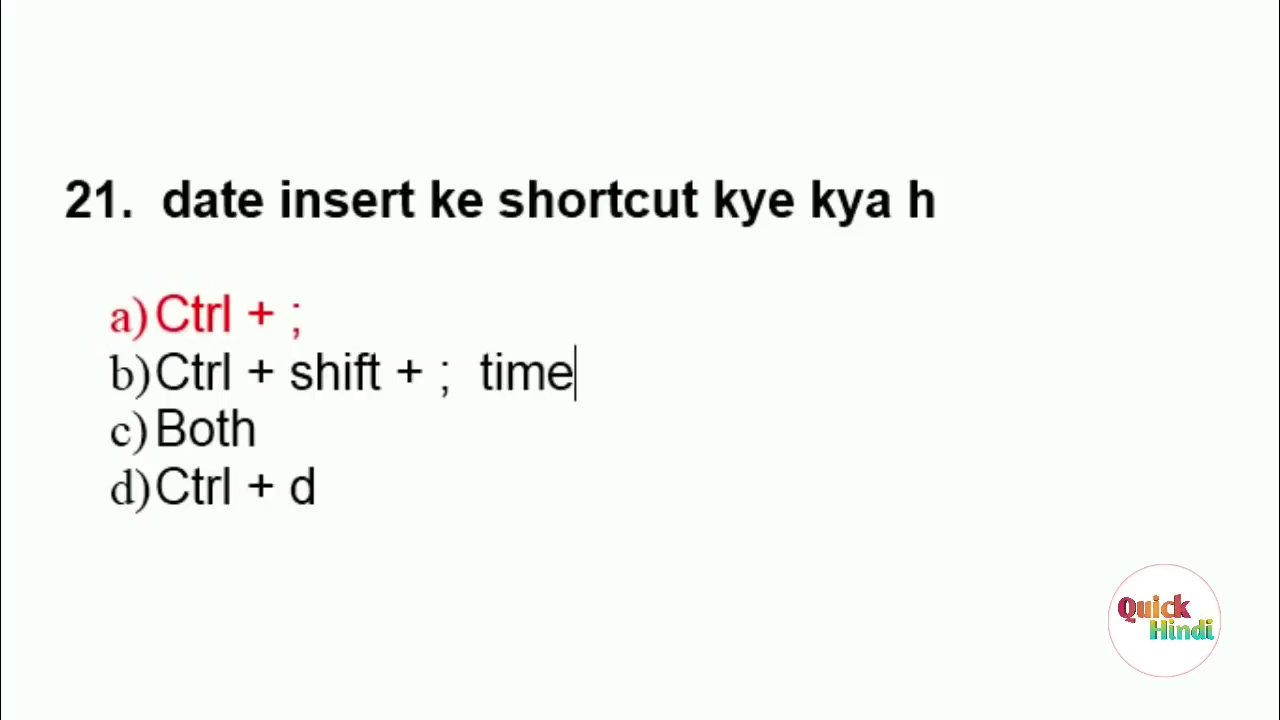
scroll(489, 500, "down", 1)
Colour option a's formula =AVERAGE(BloodSugar) red in question 22.
scroll(495, 560, "down", 5)
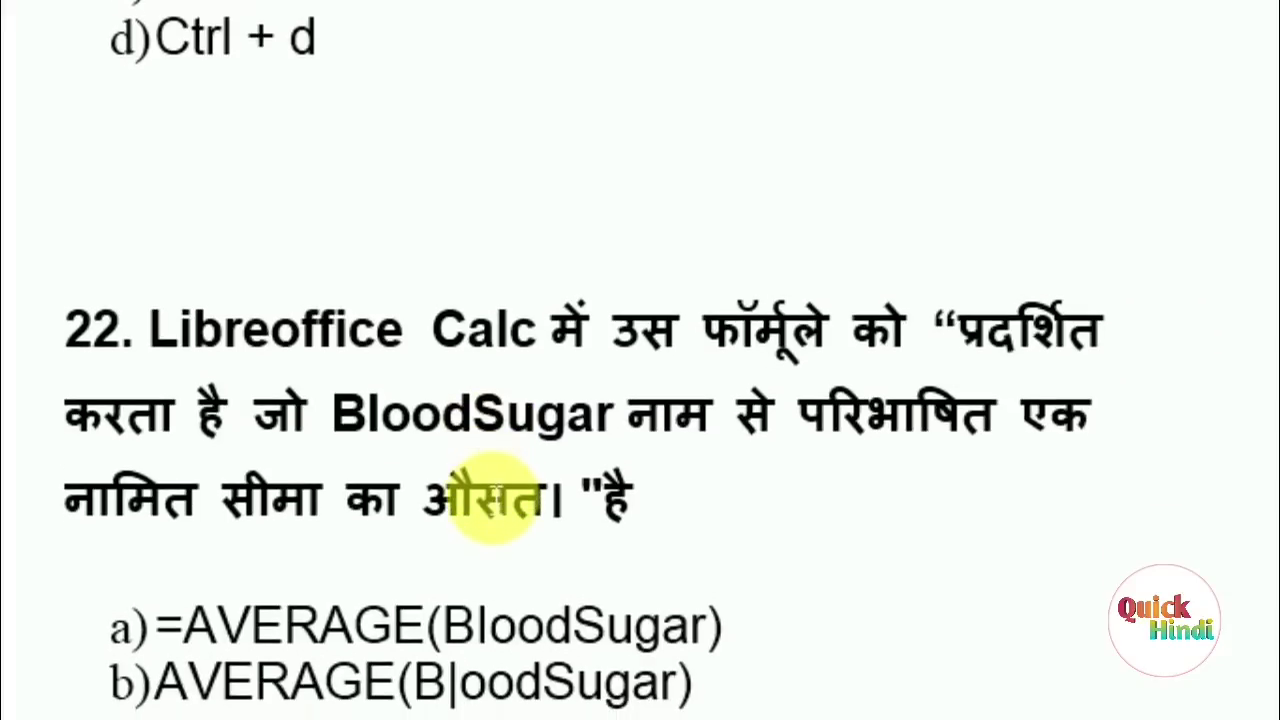
scroll(490, 505, "down", 2)
scroll(492, 505, "down", 2)
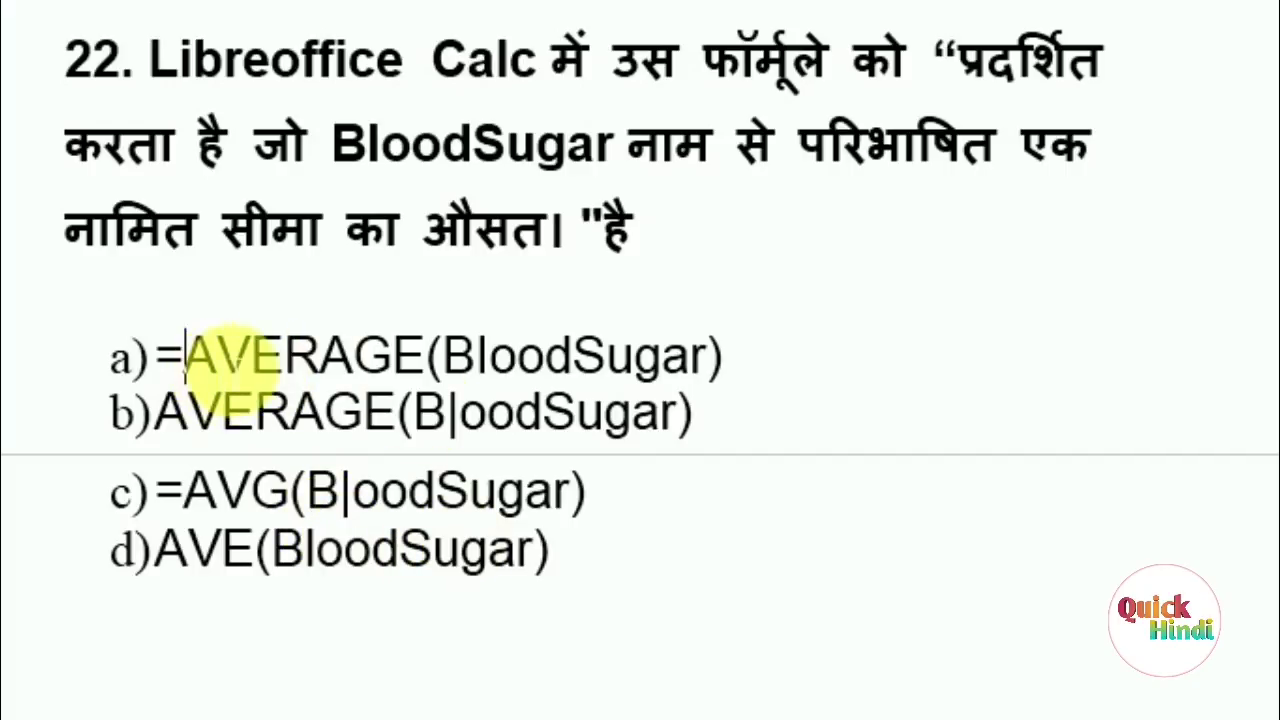
left_click_drag(185, 357, 425, 357)
left_click(217, 497)
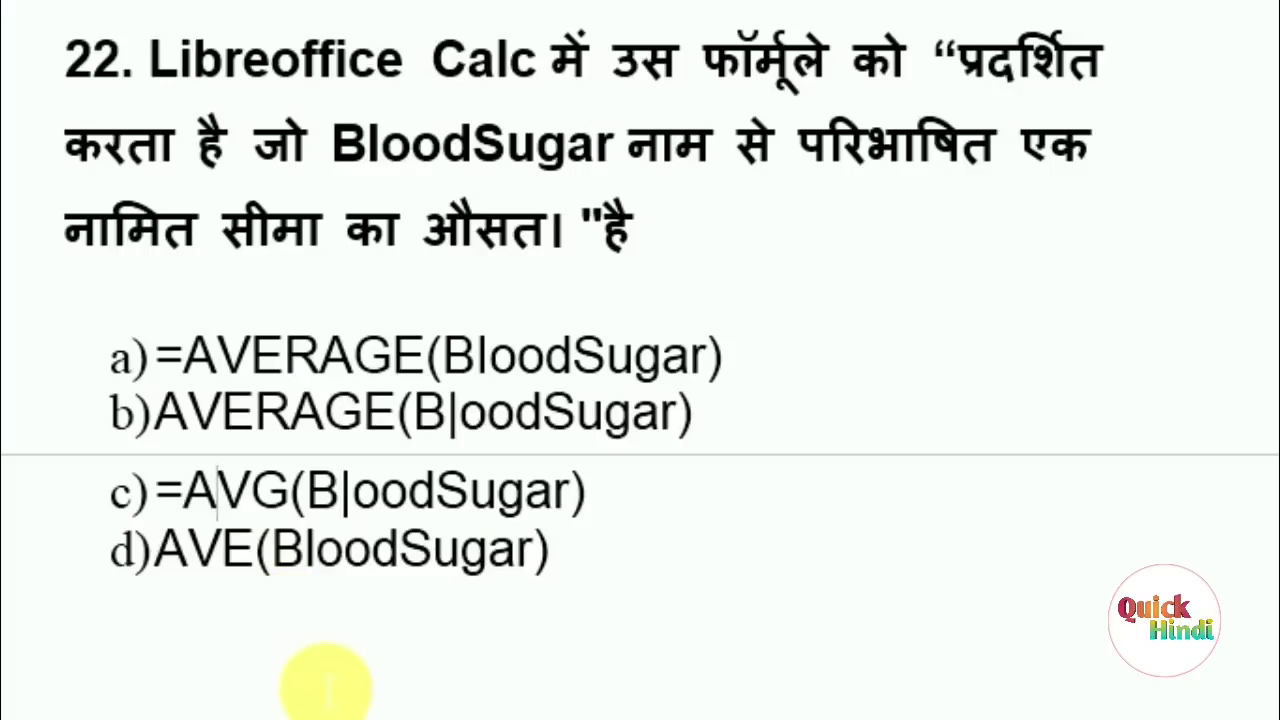
left_click_drag(157, 357, 815, 350)
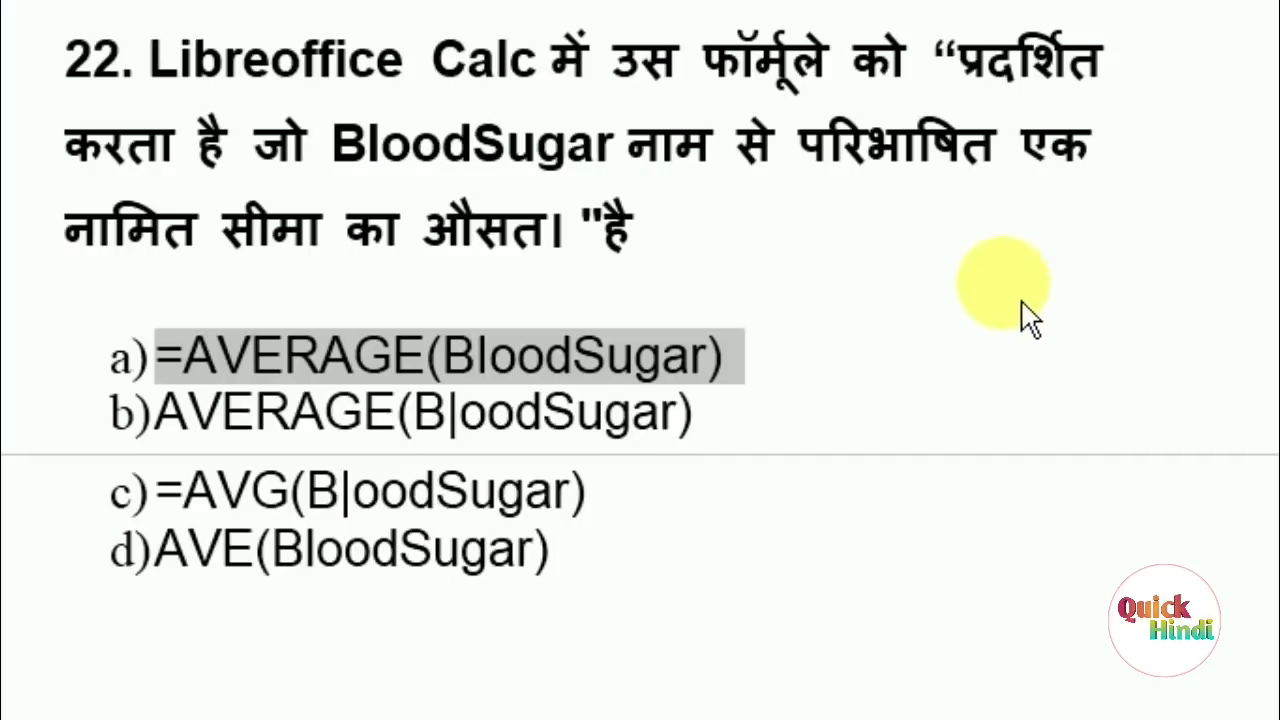
left_click(825, 422)
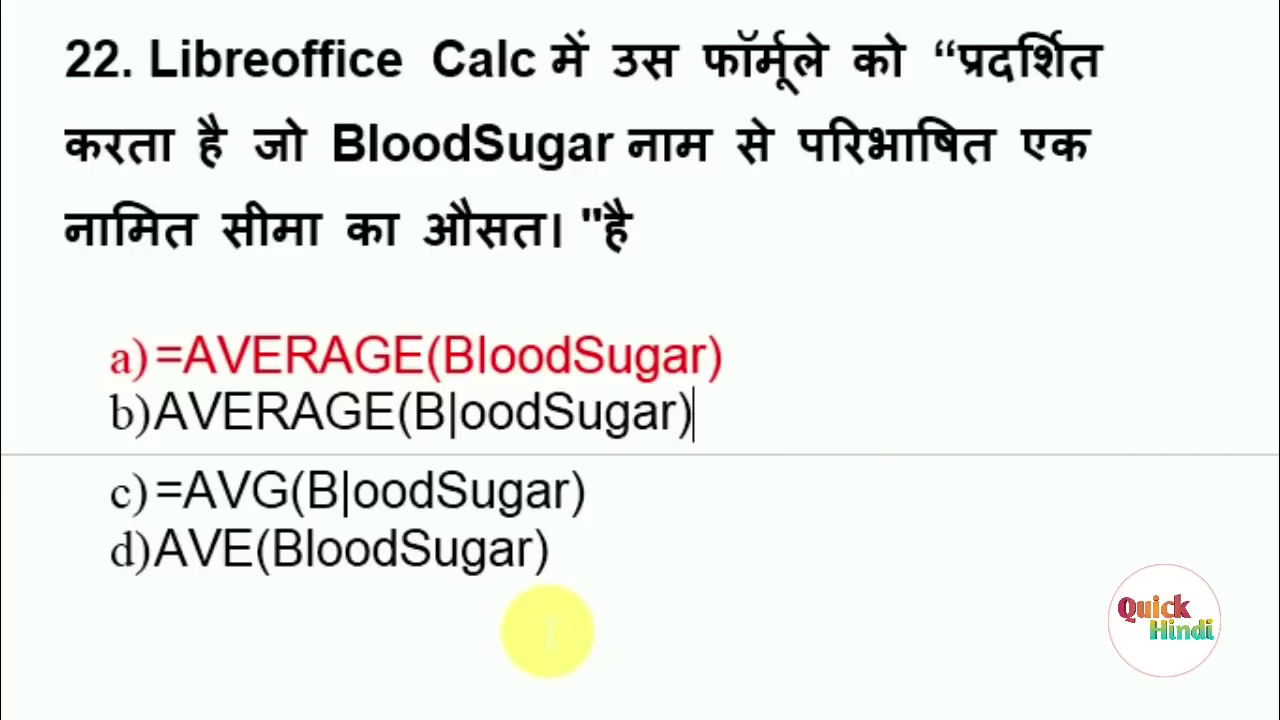
scroll(548, 630, "down", 5)
scroll(546, 622, "down", 2)
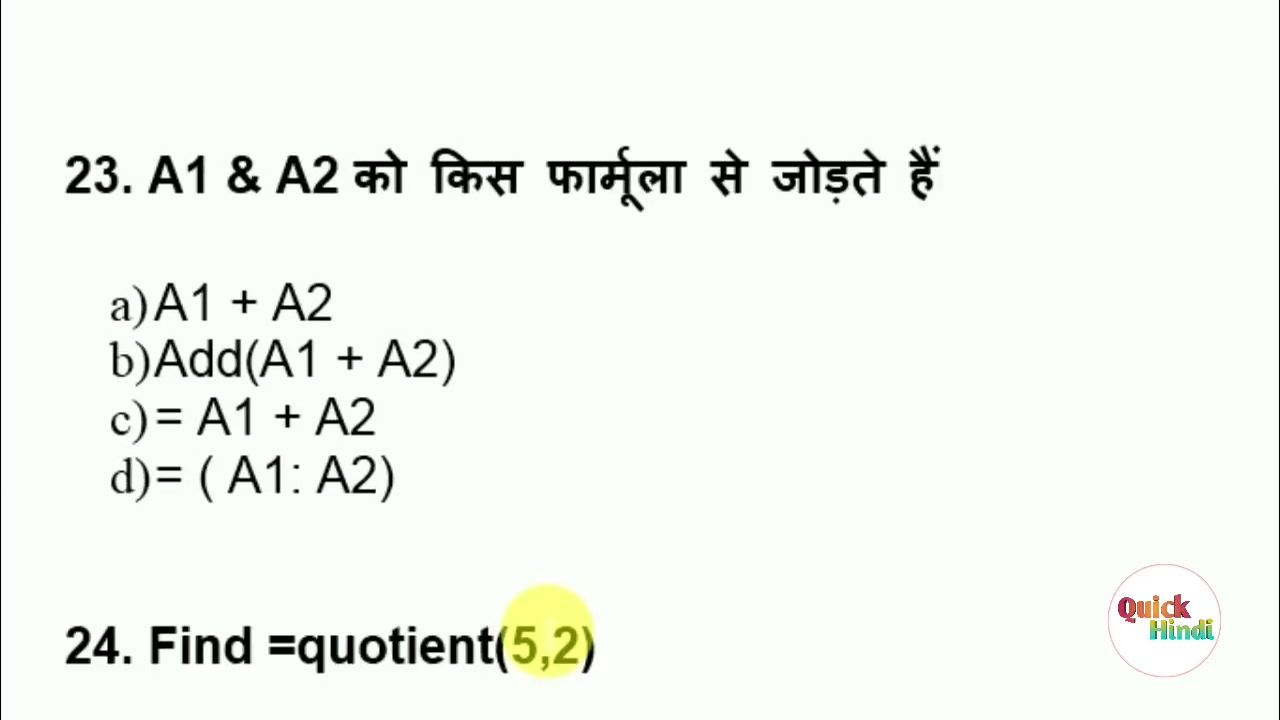
Add a blank line before question 24 and colour question 23's option c, = A1 + A2, red.
left_click(263, 576)
key("Return")
key("Return")
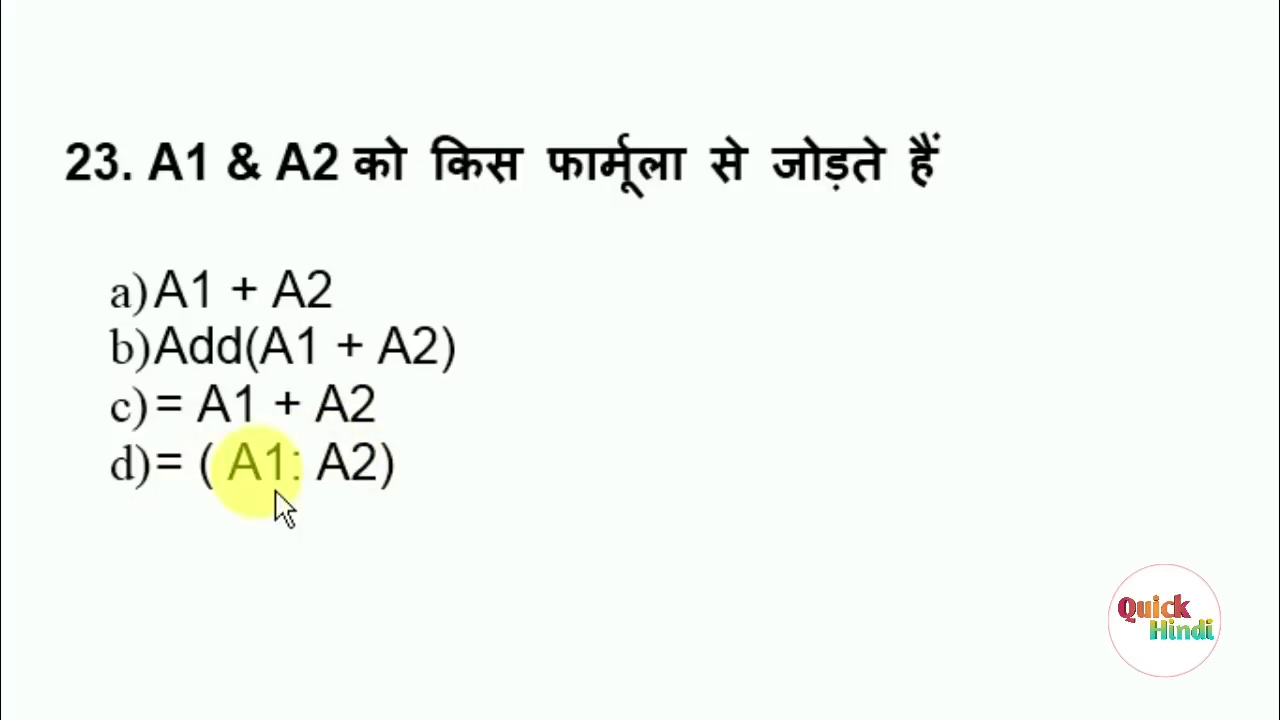
left_click(218, 488)
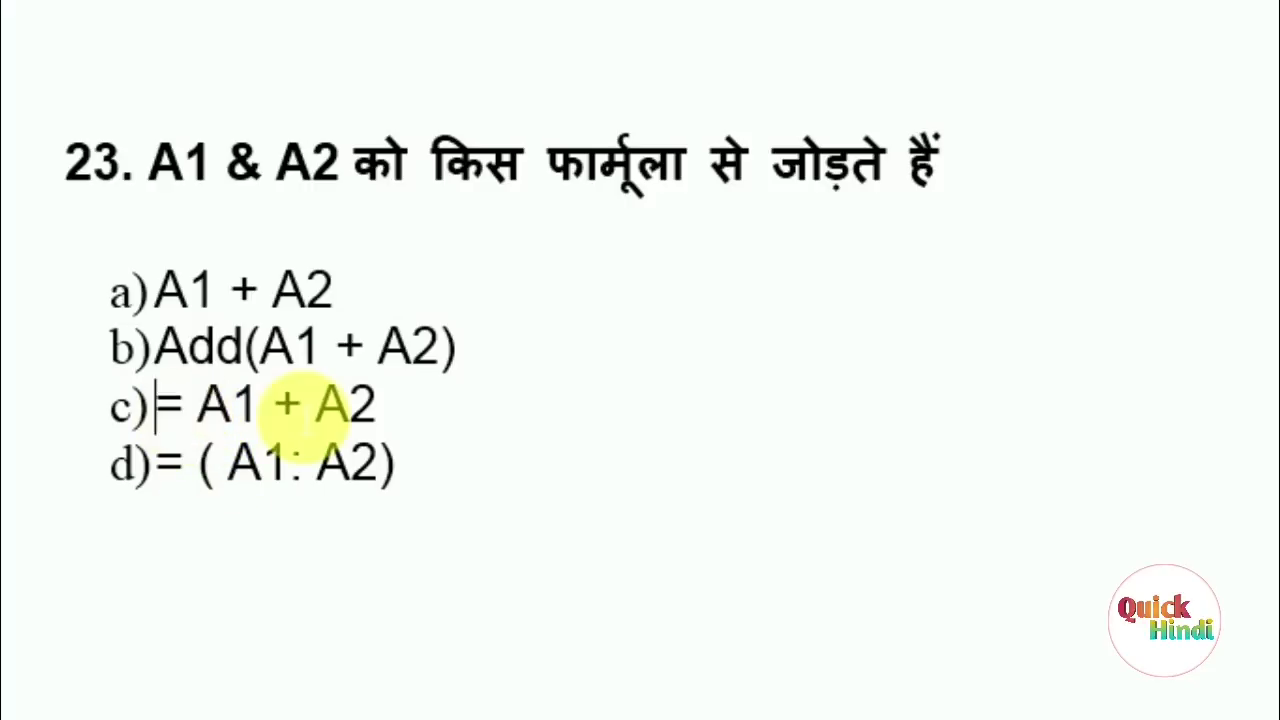
left_click_drag(155, 405, 470, 408)
left_click(684, 350)
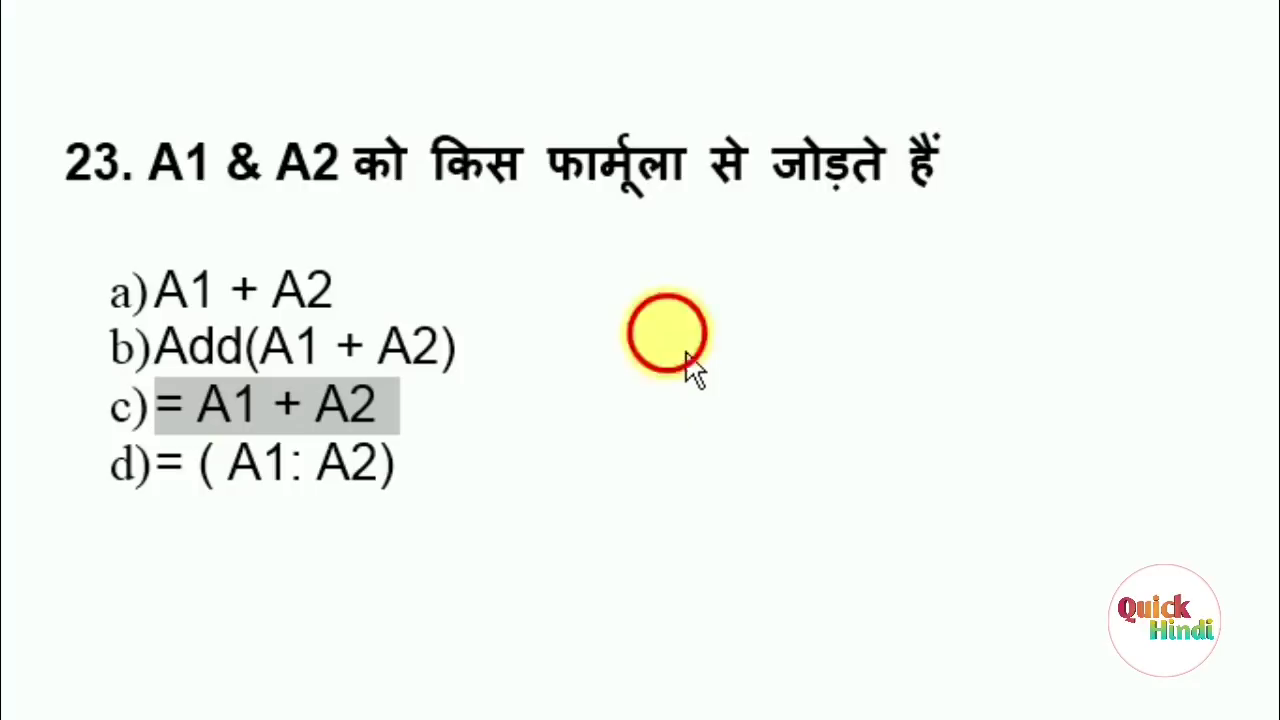
left_click(414, 538)
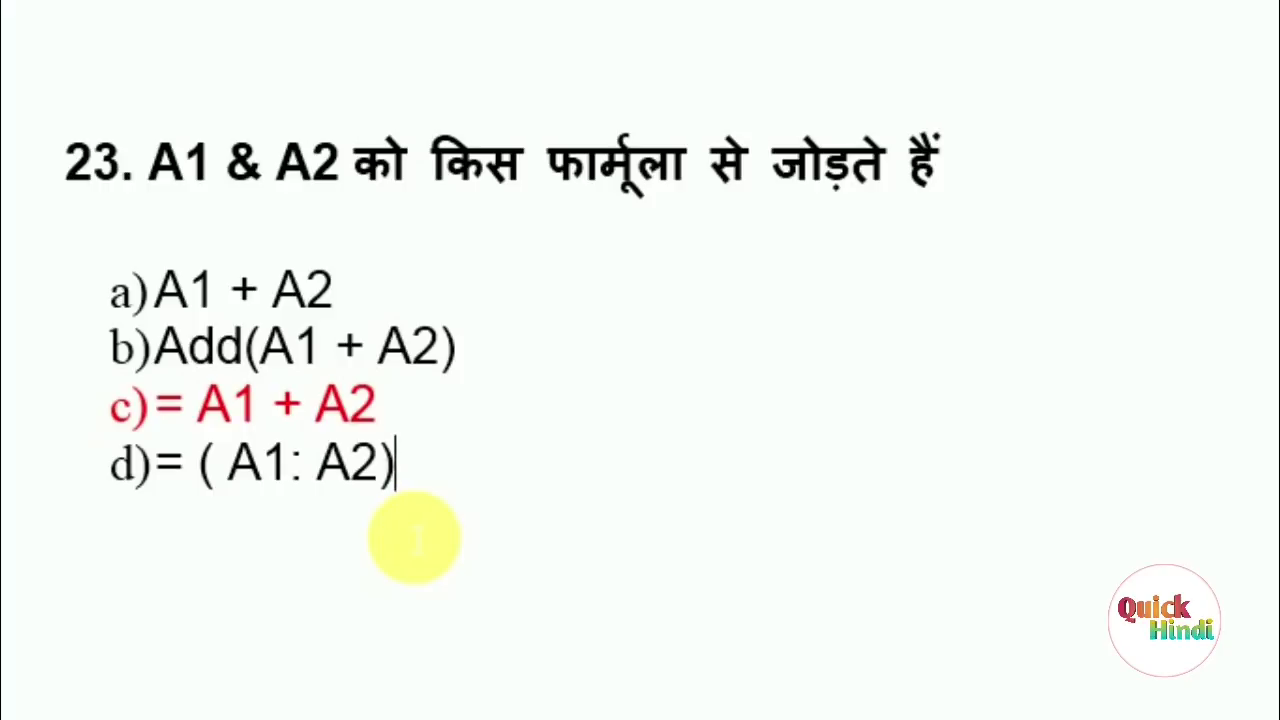
scroll(413, 538, "down", 5)
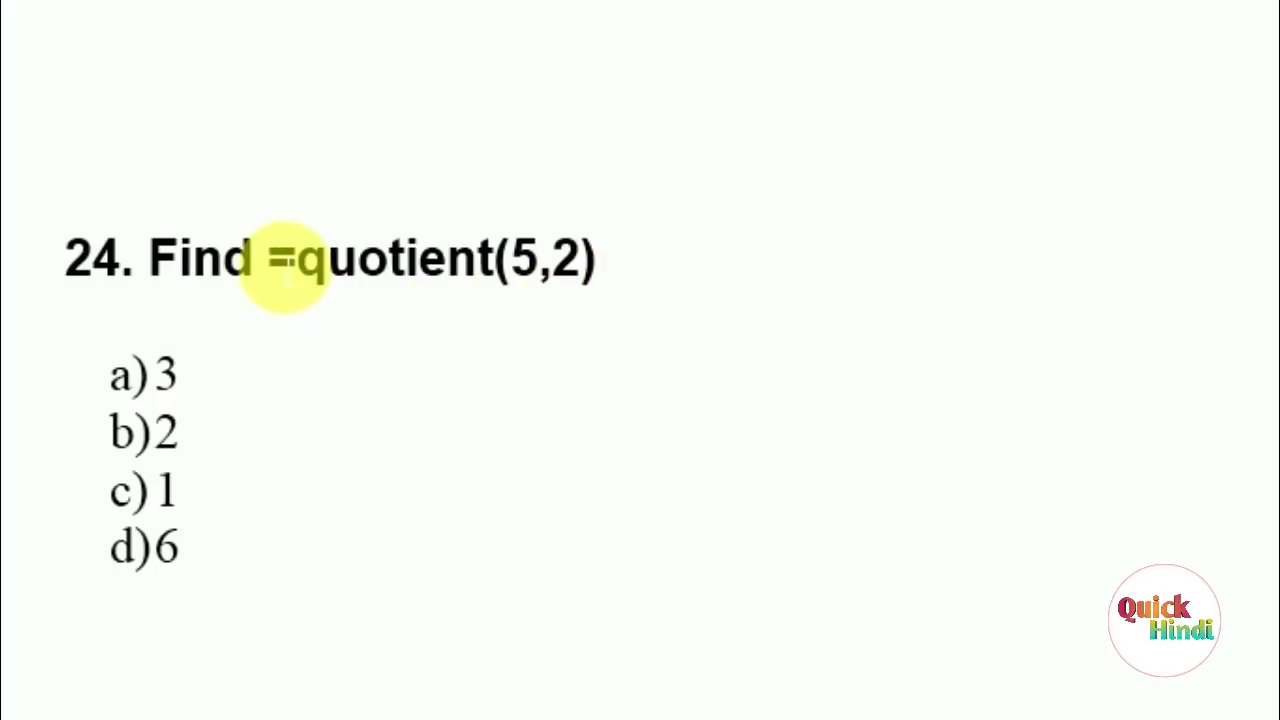
Select question 24's formula =quotient(5,2) to test it in Calc.
left_click_drag(283, 264, 637, 272)
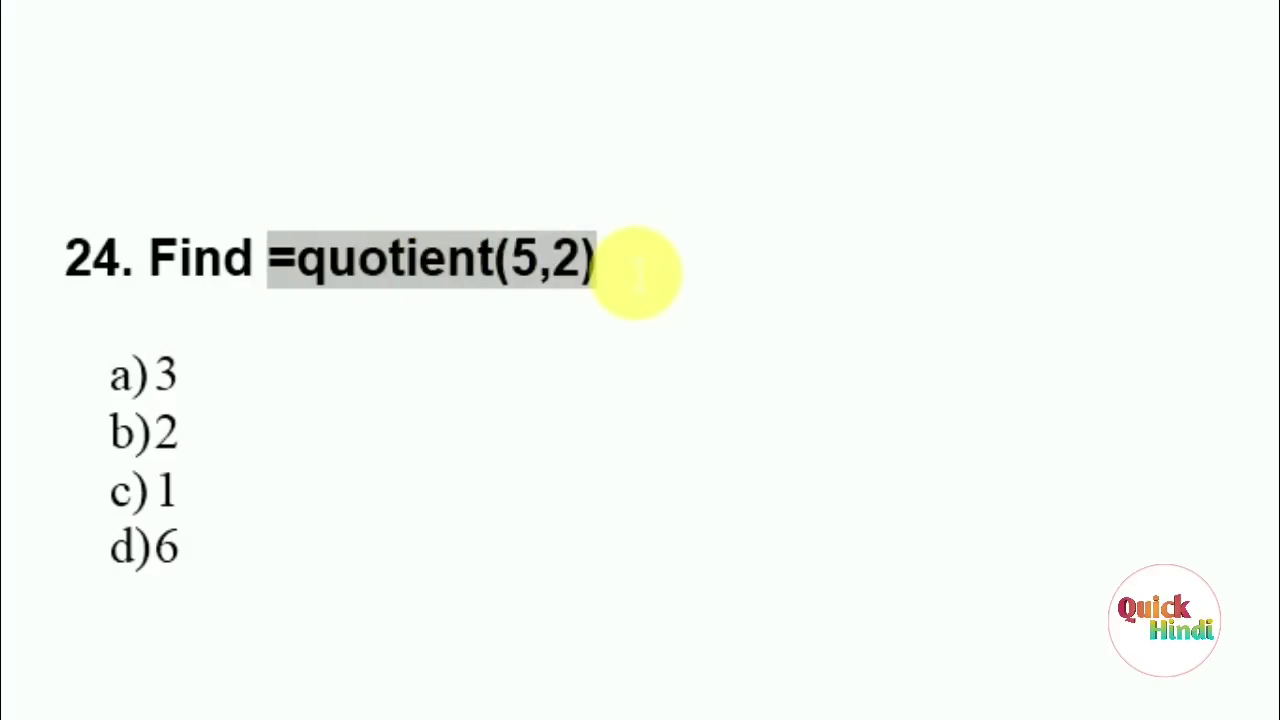
left_click(637, 272)
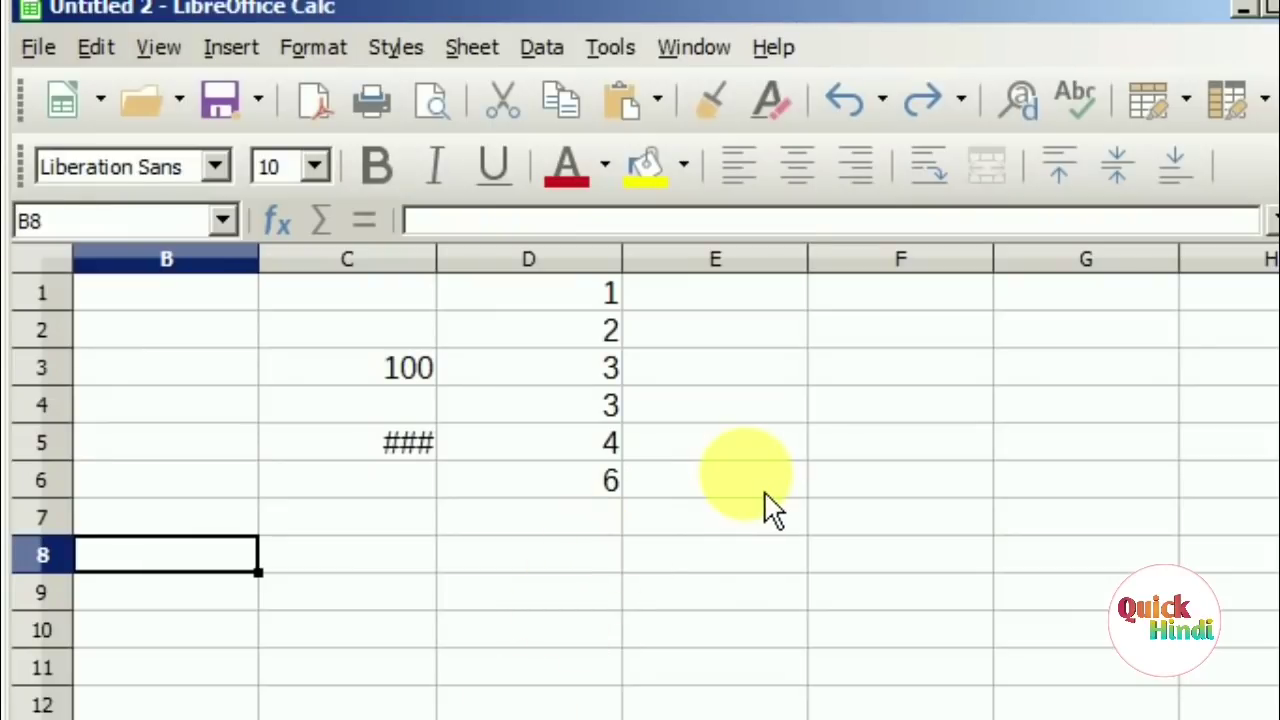
Enter =quotient(5,2) in cell E6, which returns 2.
left_click(763, 490)
left_click(570, 222)
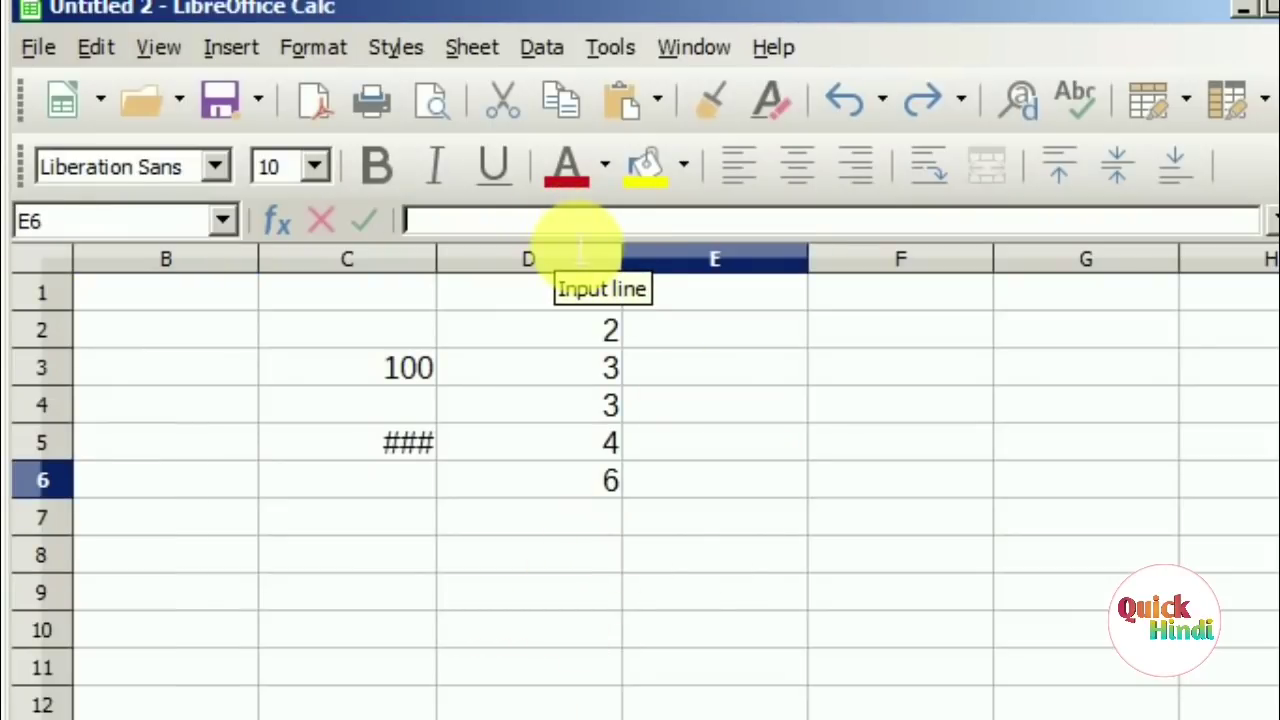
type("=quotient(5,2)")
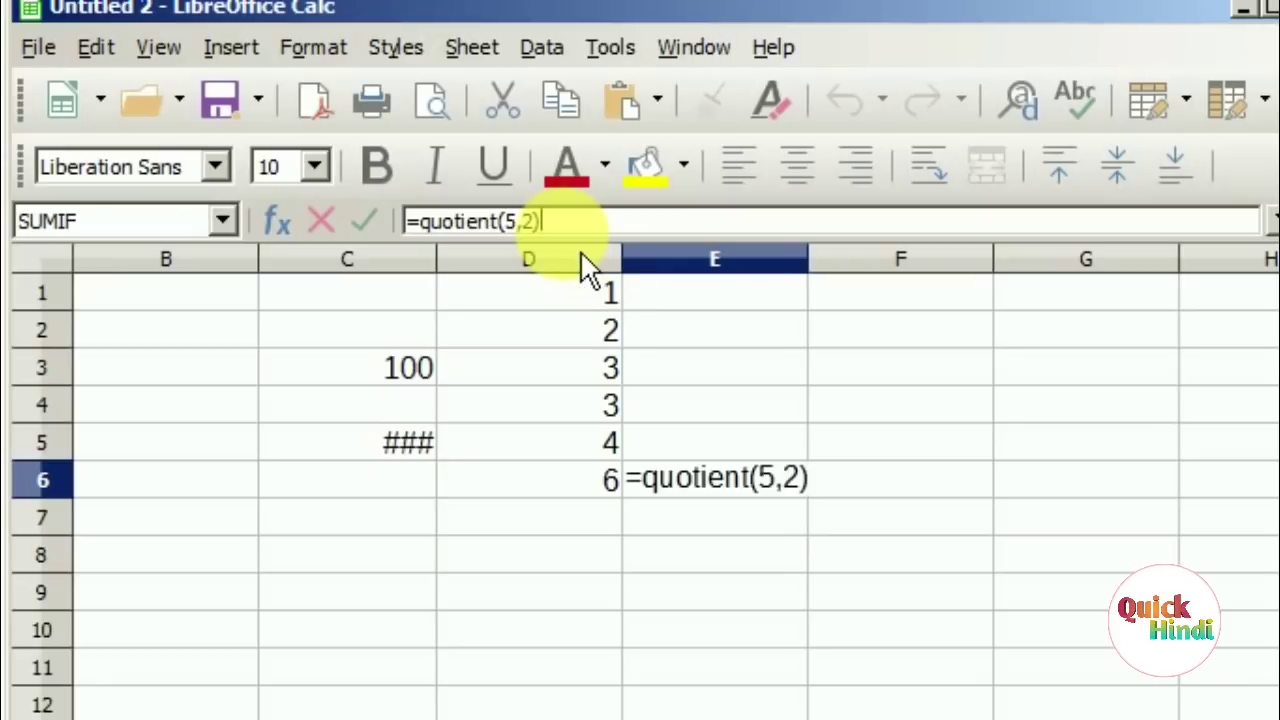
key("Return")
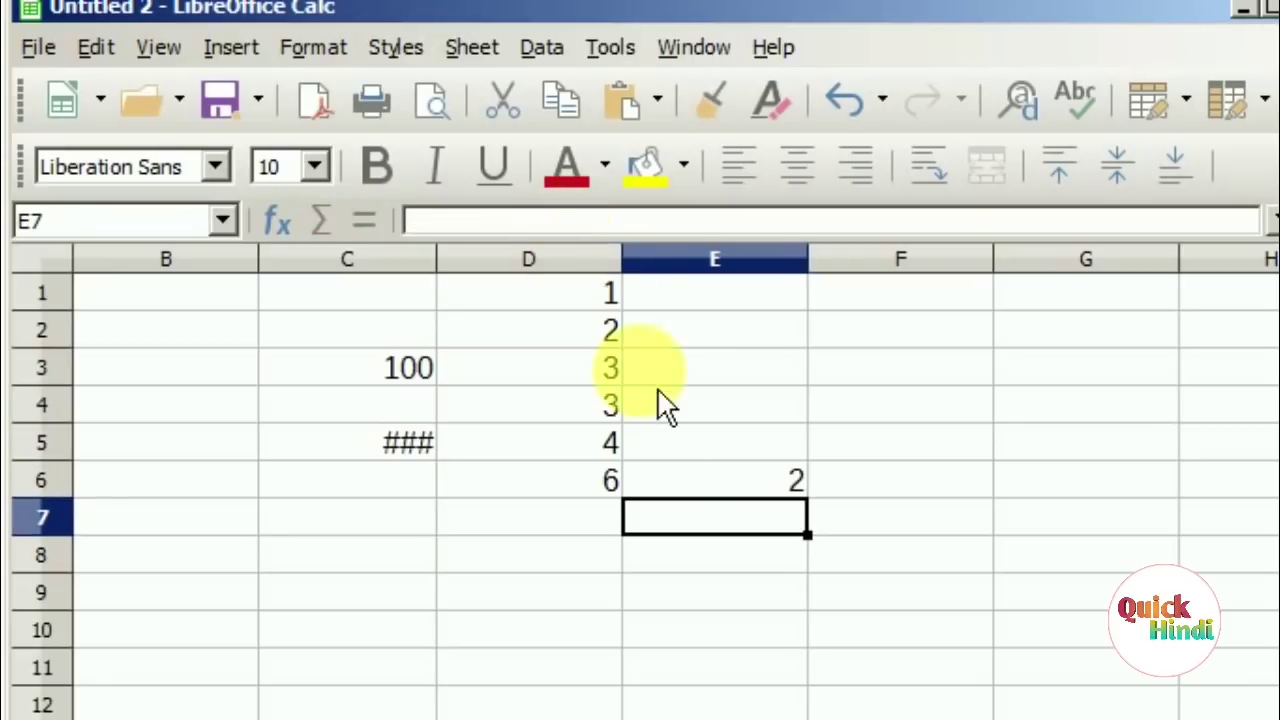
left_click(750, 493)
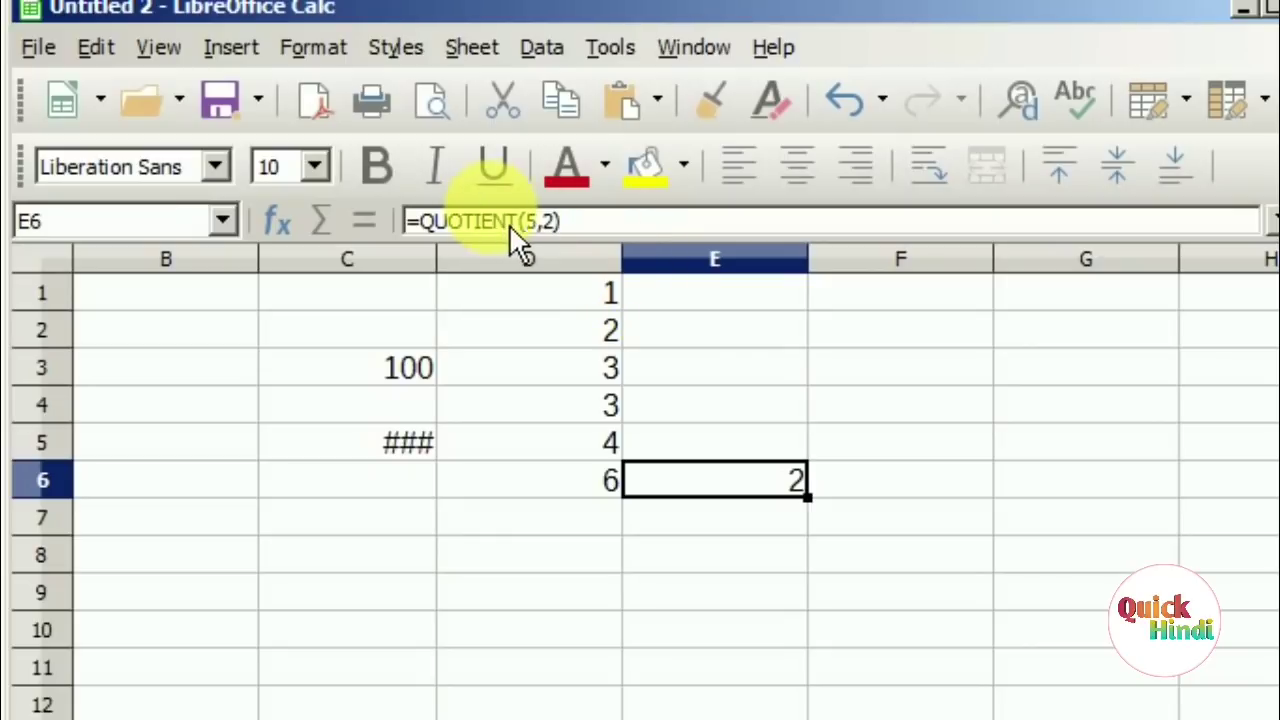
Change E6's formula to =QUOTIENT(7,2), which returns 3.
left_click(537, 221)
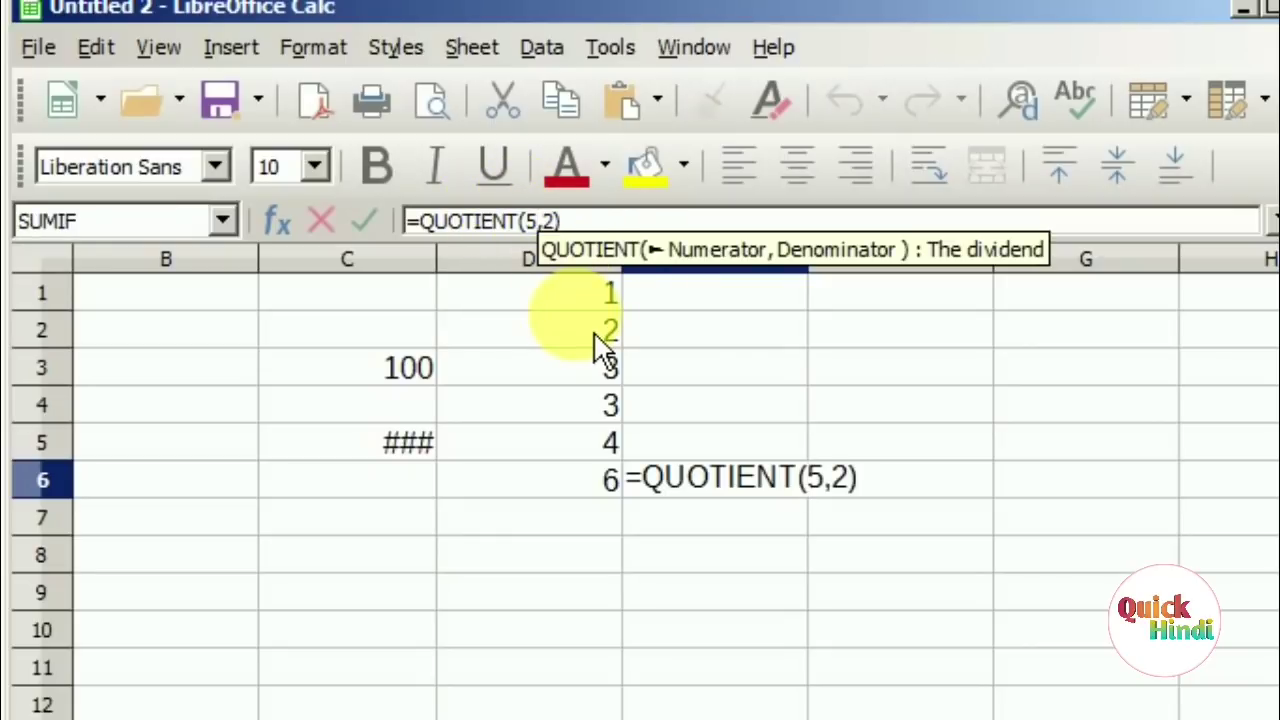
key("BackSpace")
type("7")
key("Return")
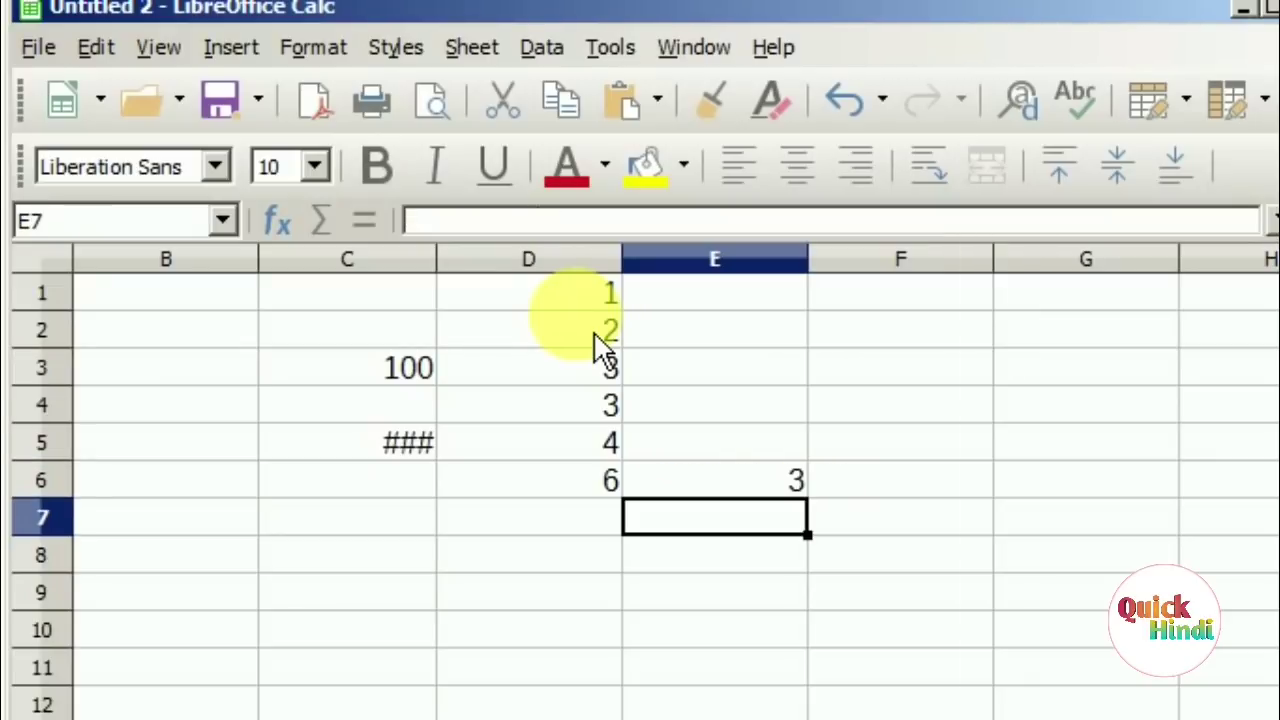
left_click(718, 490)
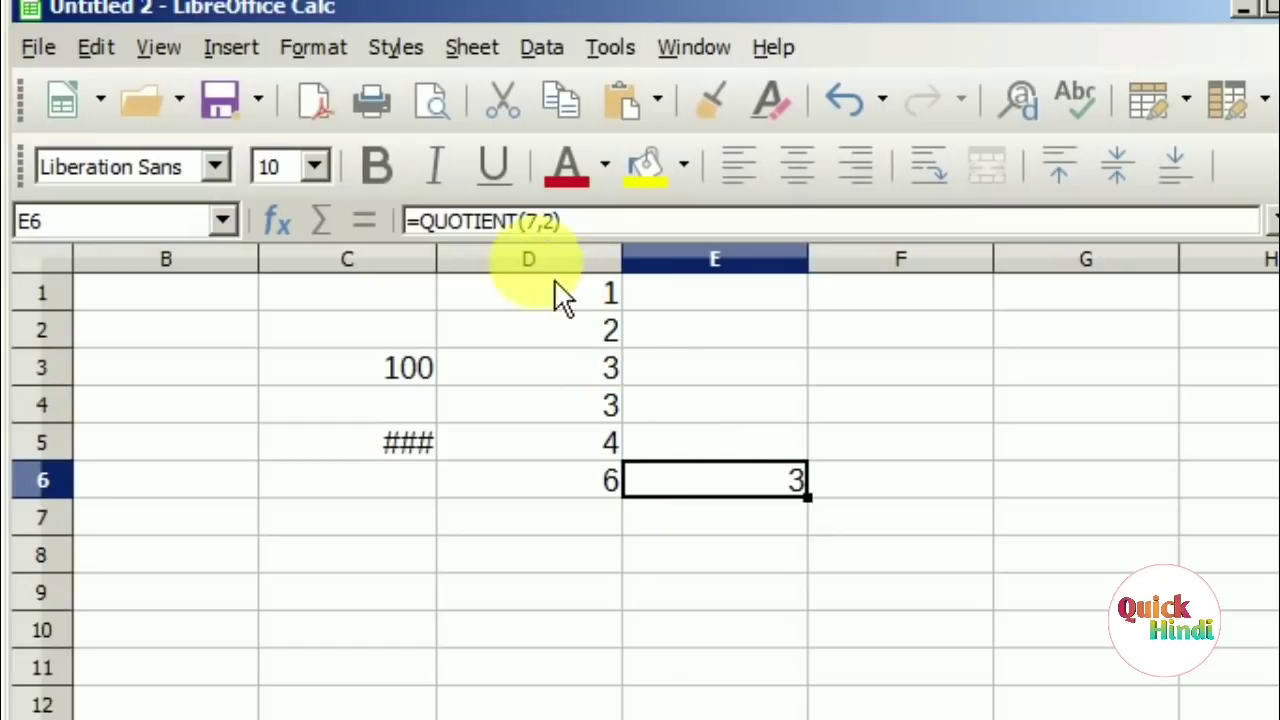
left_click(543, 221)
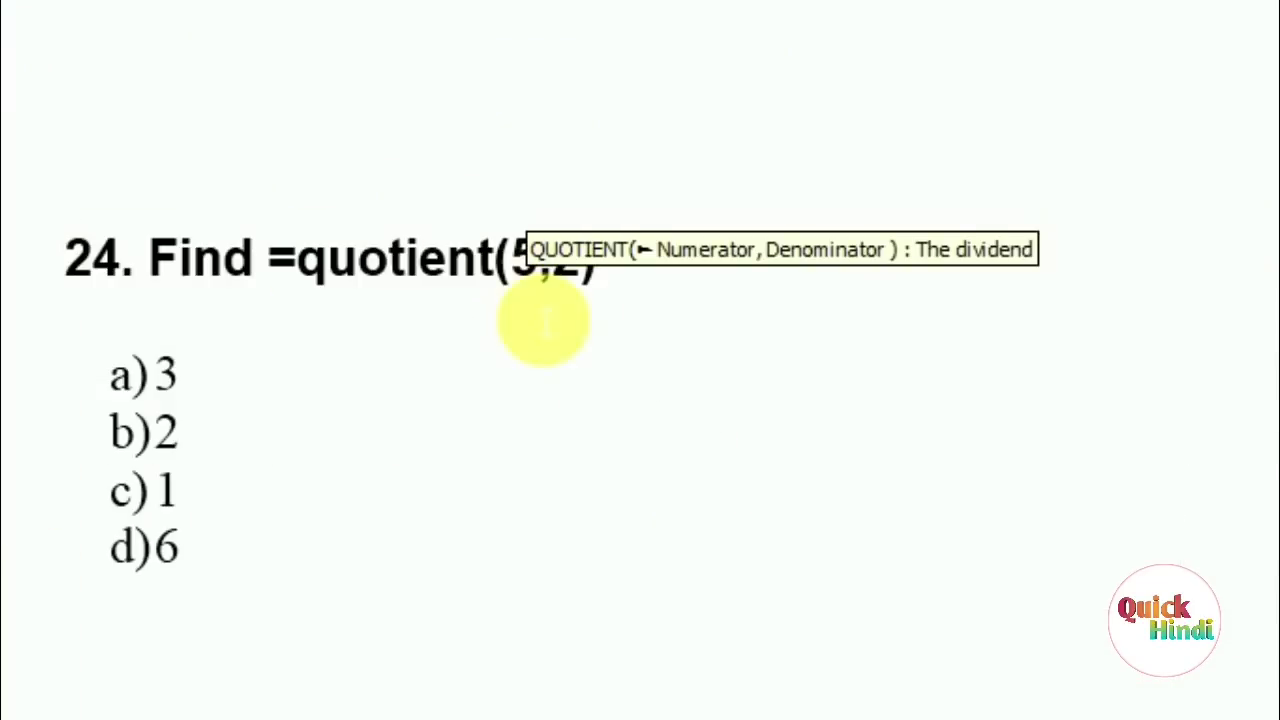
Colour the 2 in question 24's option b red.
key("Down")
key("Down")
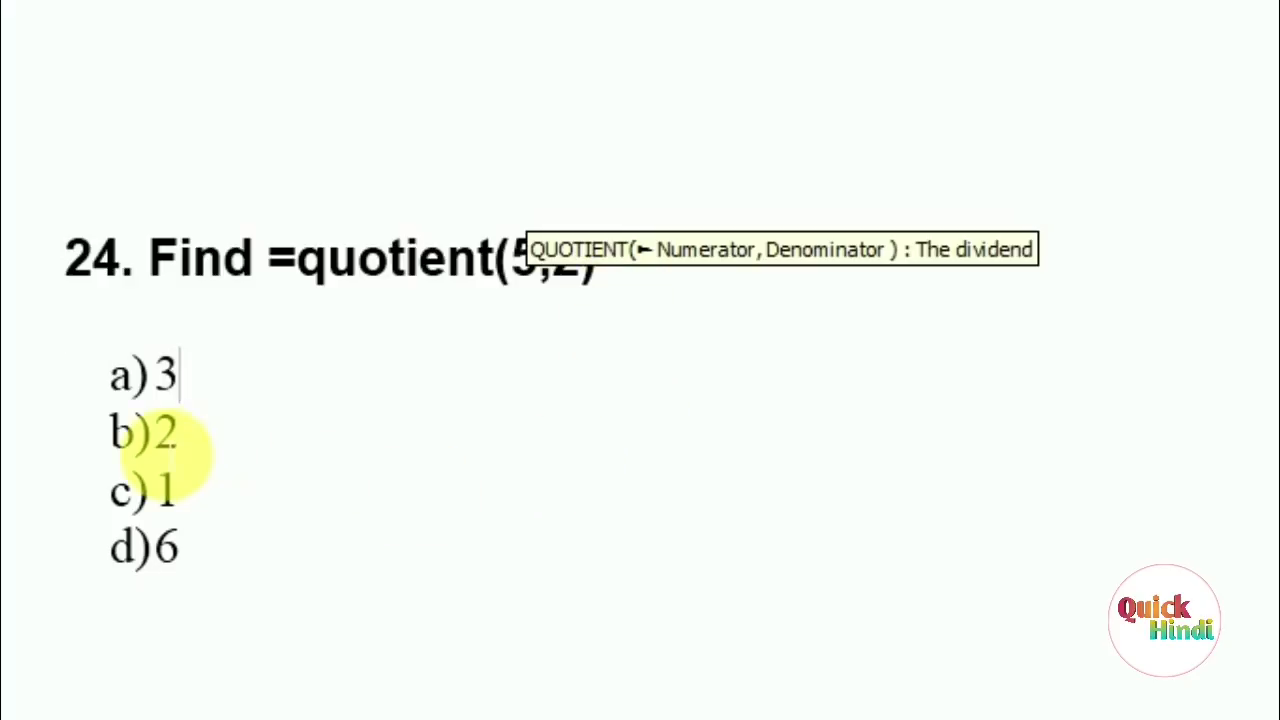
key("Down")
key("Left")
key("shift+Right")
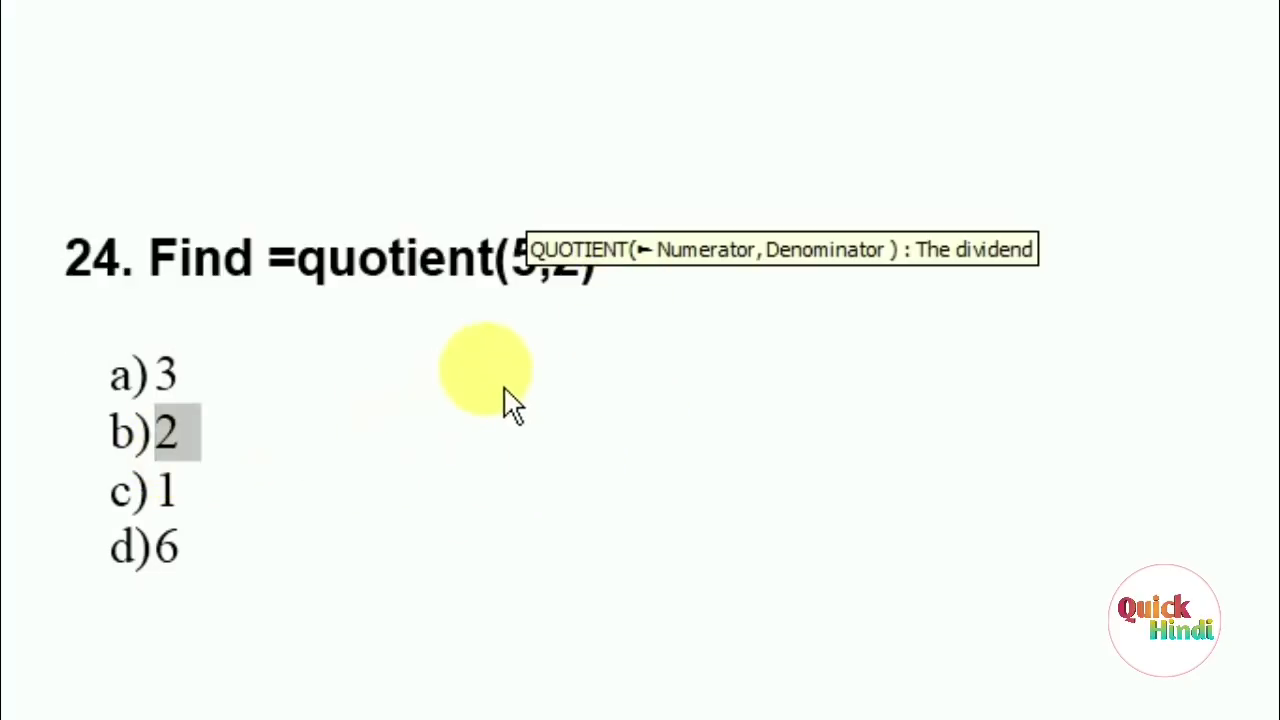
key("Down")
scroll(408, 563, "down", 1)
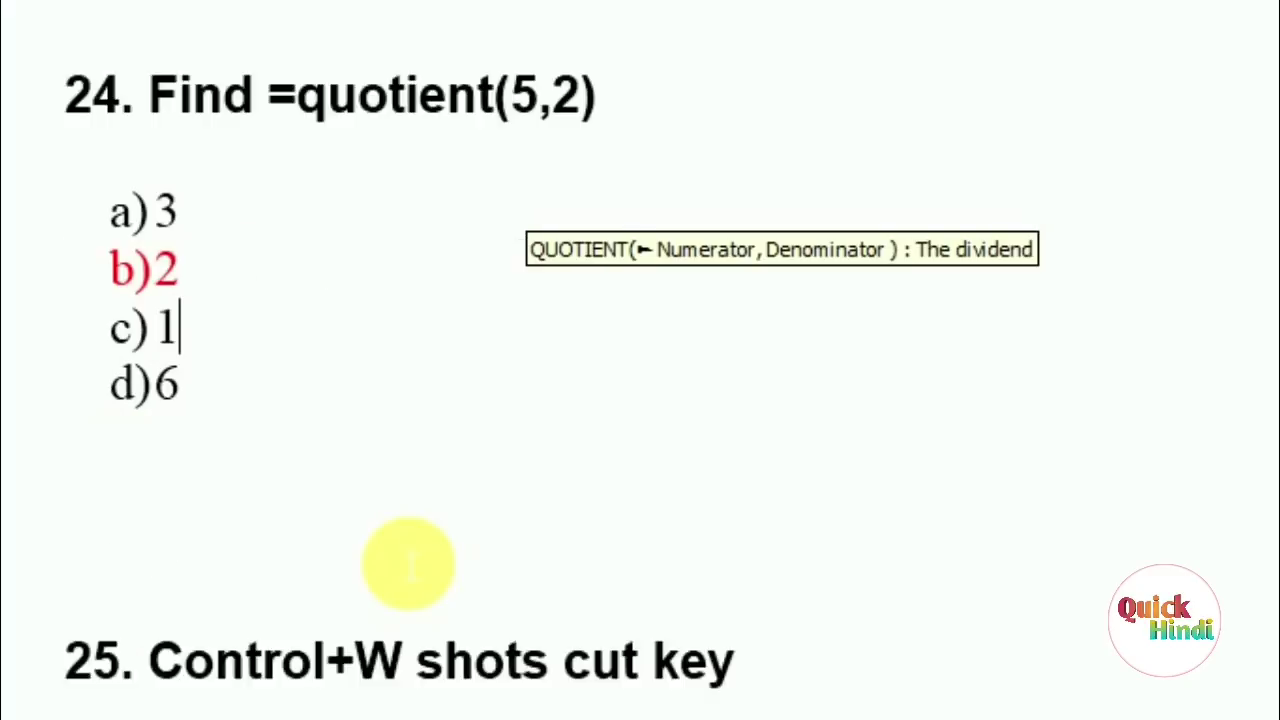
scroll(408, 563, "down", 1)
scroll(408, 563, "down", 1)
scroll(408, 563, "down", 1)
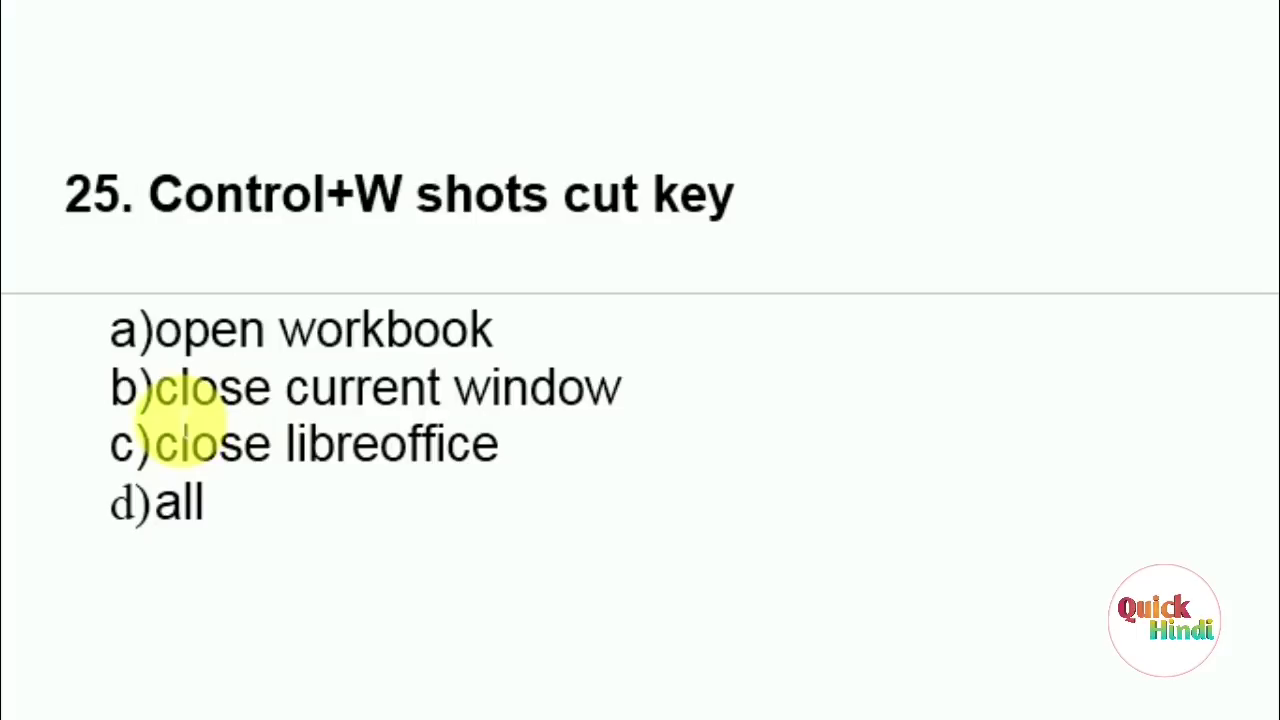
Colour option b, close current window, red and add '(ctrl + q)' after option c.
left_click_drag(156, 388, 707, 378)
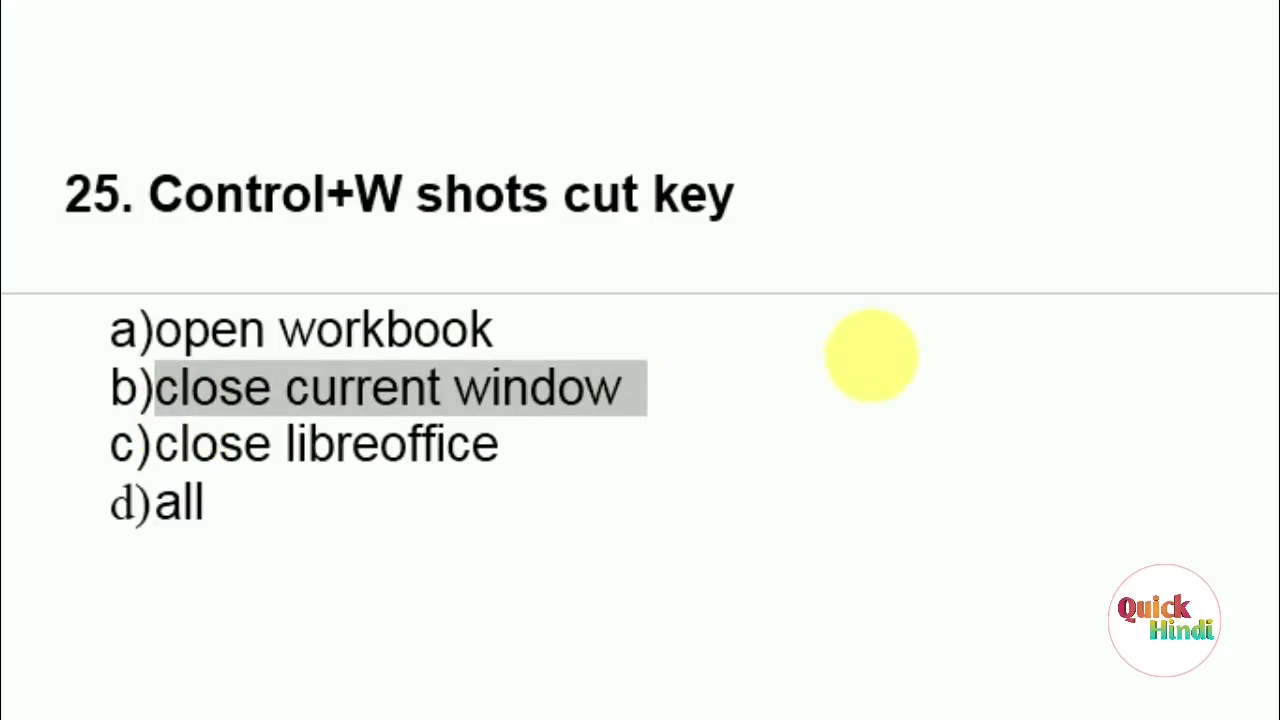
left_click(540, 445)
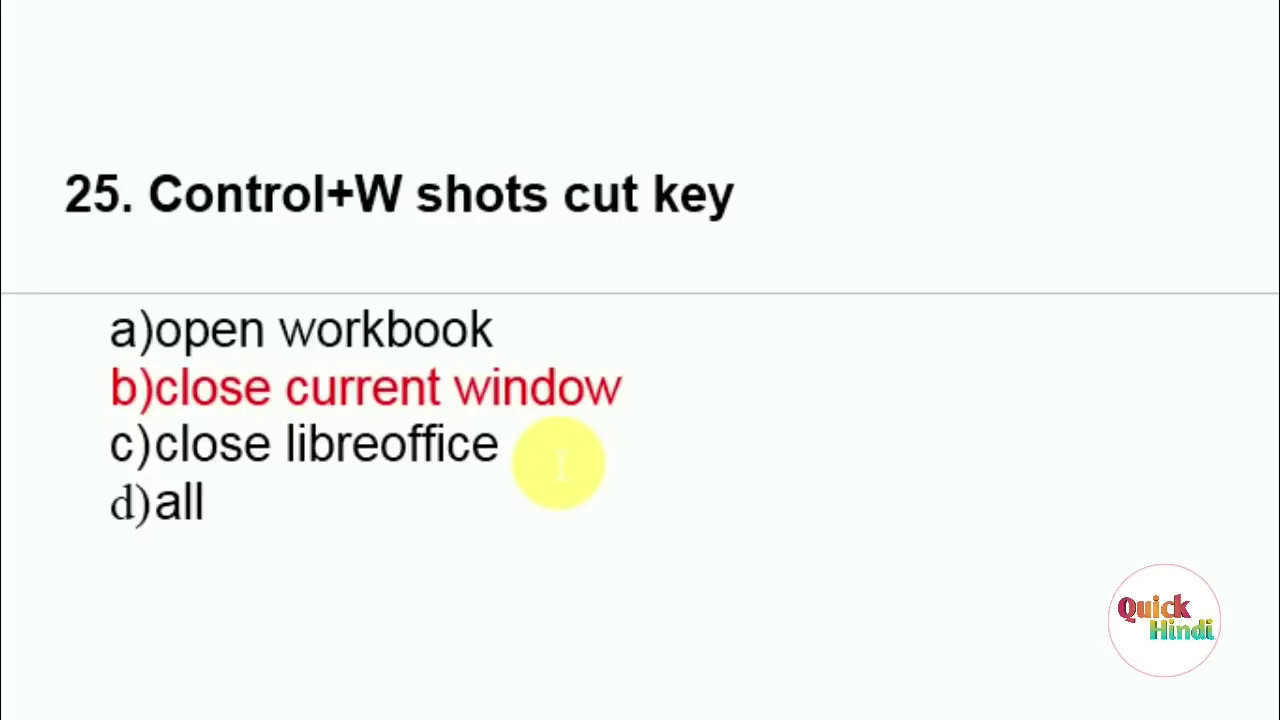
type("ctr")
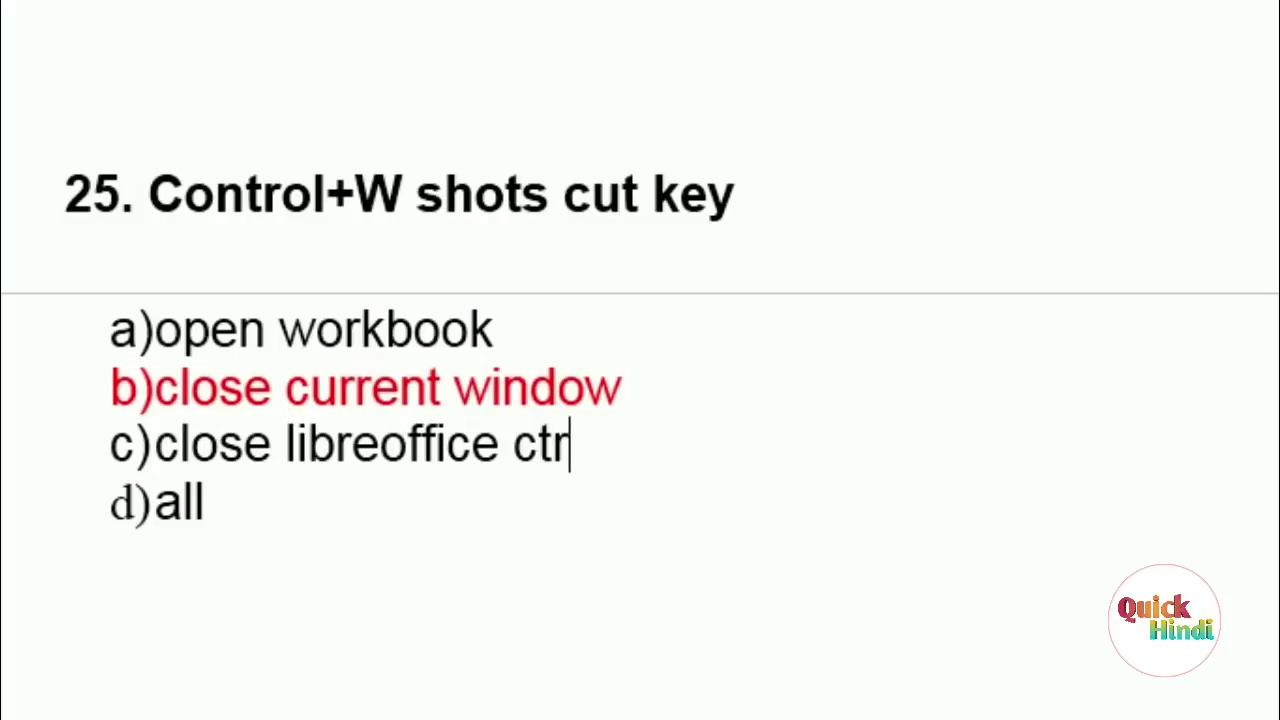
type("l ")
type("+ q")
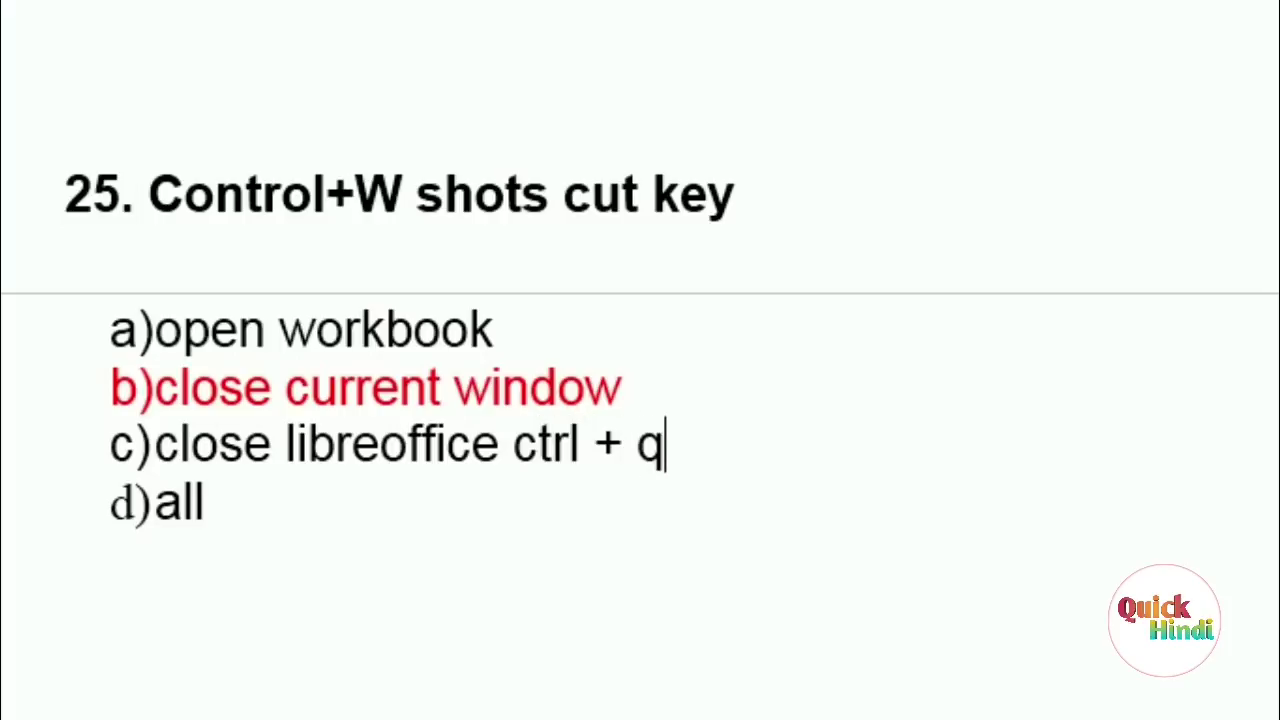
type(")")
key("Left")
key("Left")
key("Left")
key("Left")
key("Left")
key("Left")
key("Left")
key("Left")
type("(")
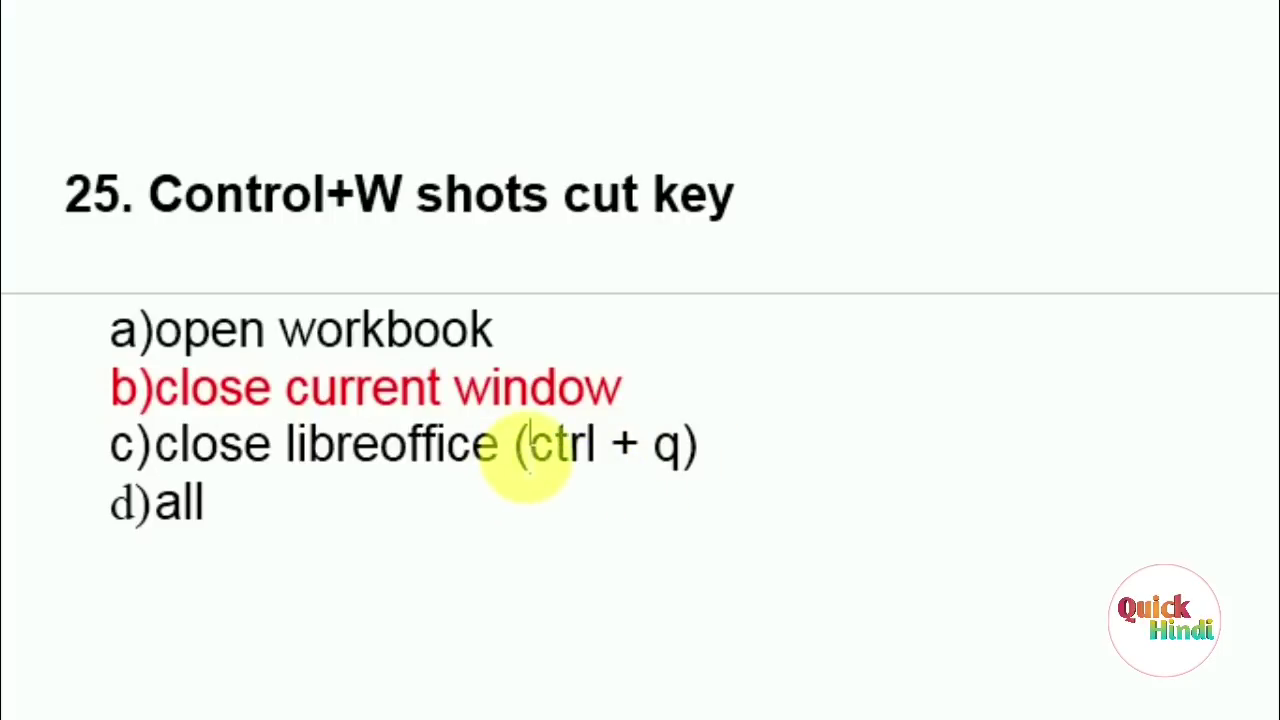
Colour the (ctrl + q) note in option c red.
left_click_drag(516, 456, 767, 456)
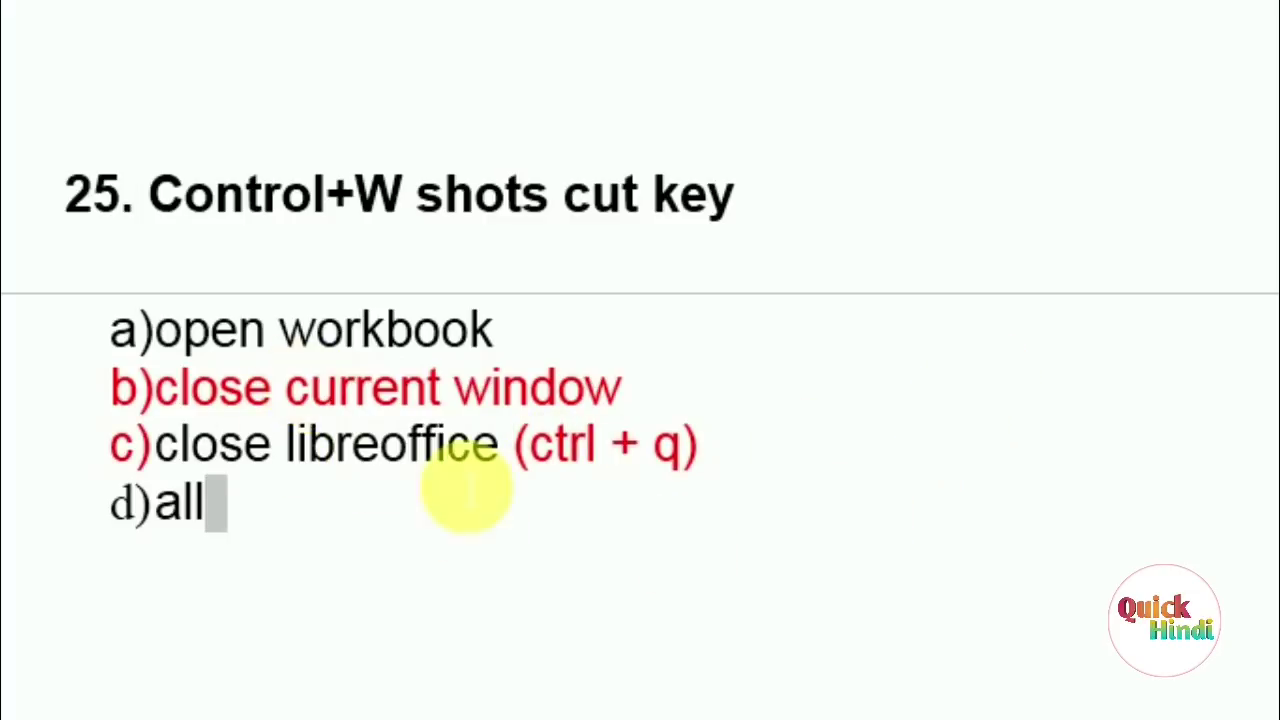
key("Right")
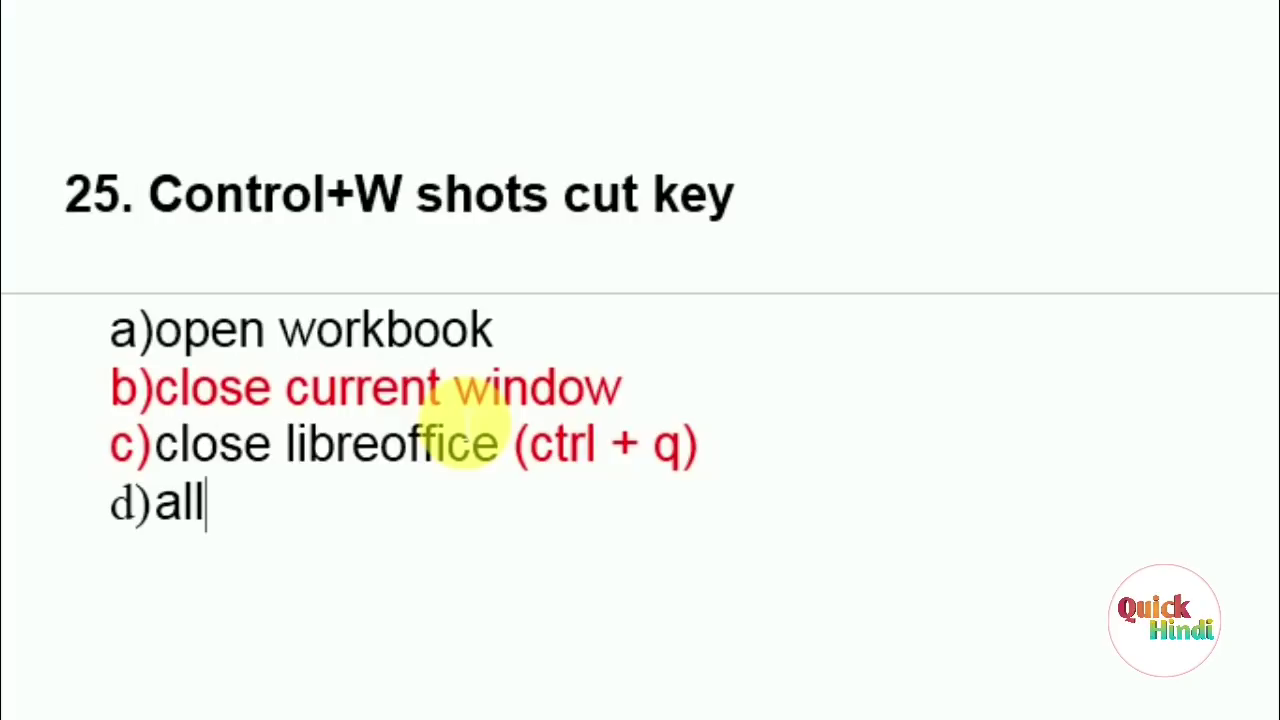
scroll(466, 423, "down", 7)
scroll(466, 423, "down", 3)
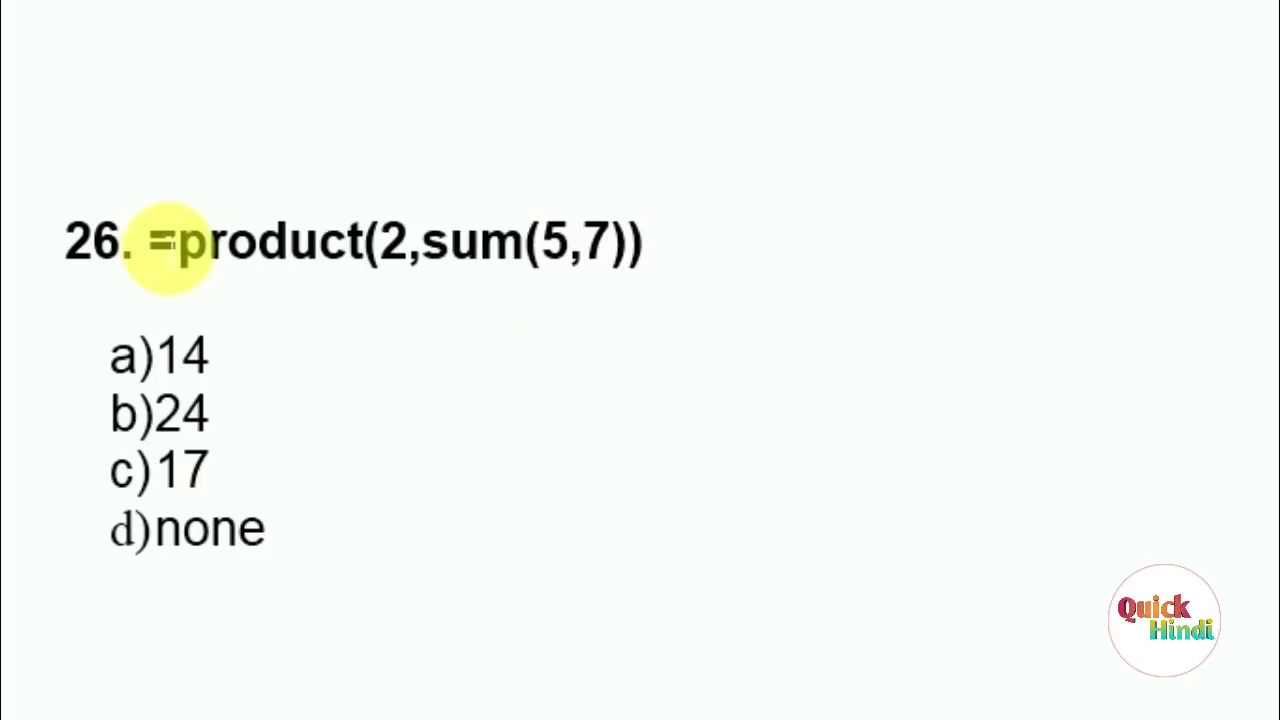
Select question 26's formula =product(2,sum(5,7)) to test it in Calc.
left_click_drag(148, 242, 710, 254)
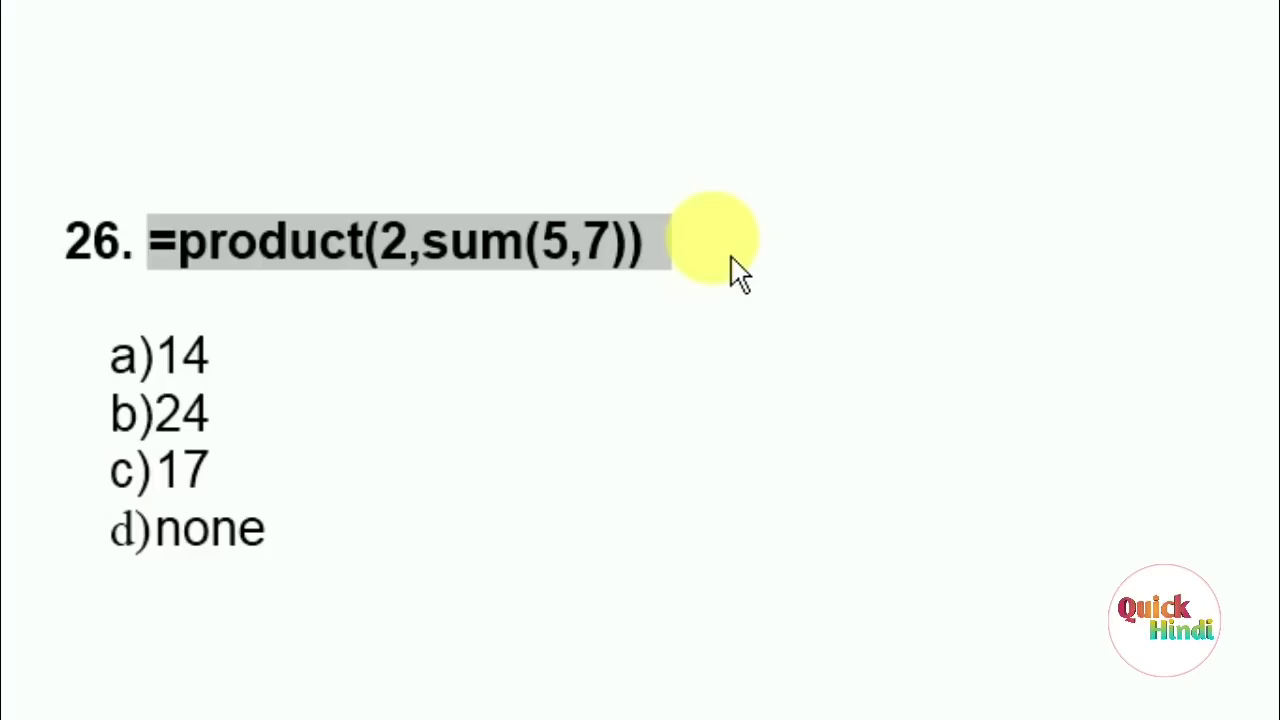
key("Right")
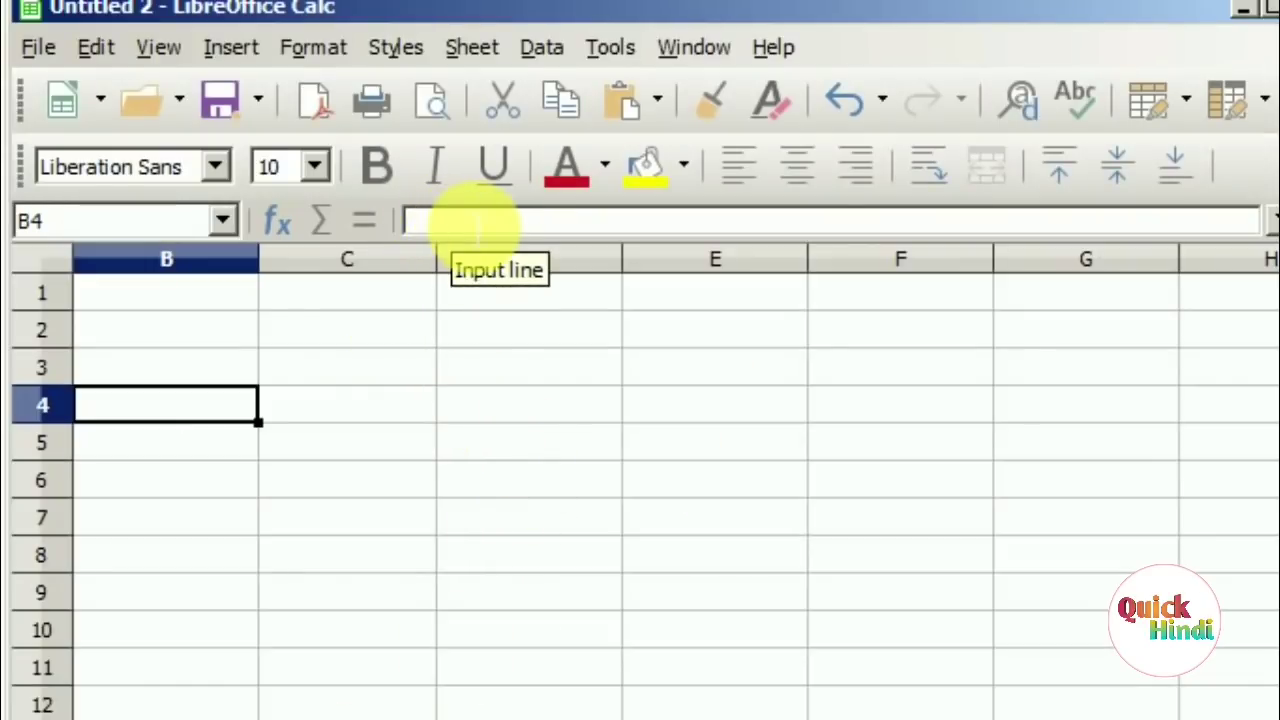
Enter =product(2,sum(5,7)) in cell C2, which returns 24.
left_click(336, 334)
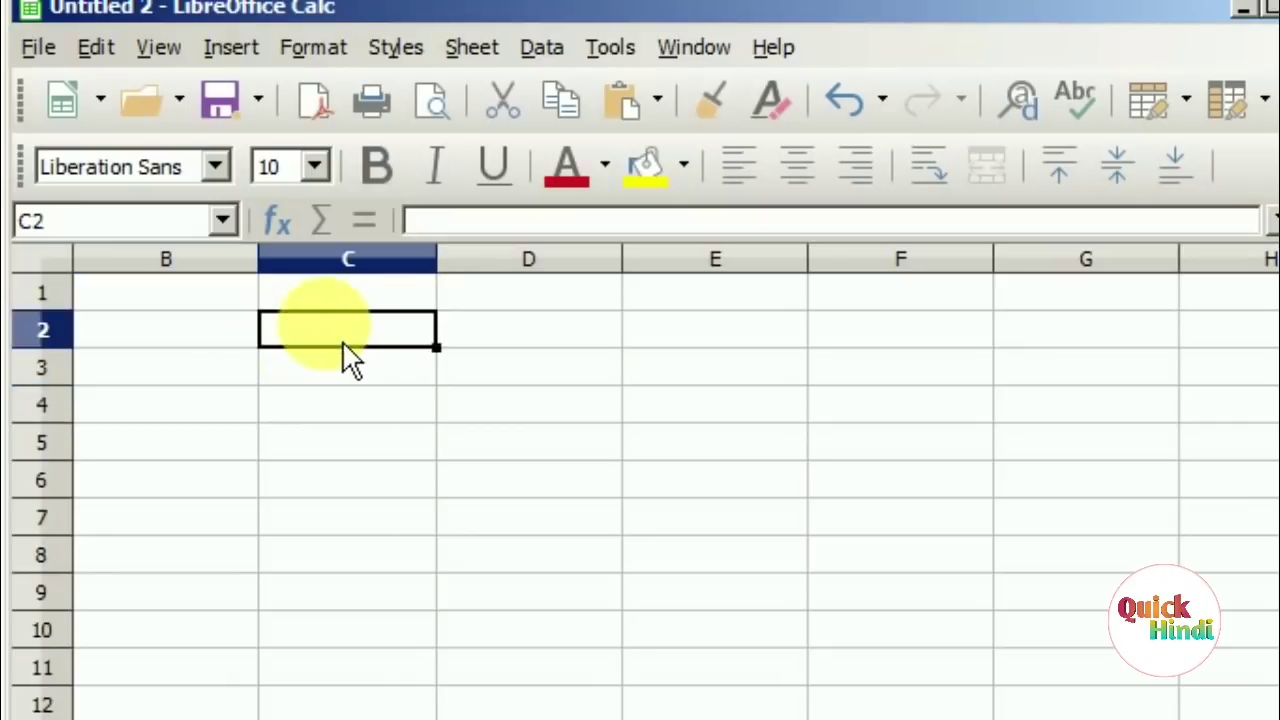
left_click(468, 230)
type("=product(2,sum(5,7))")
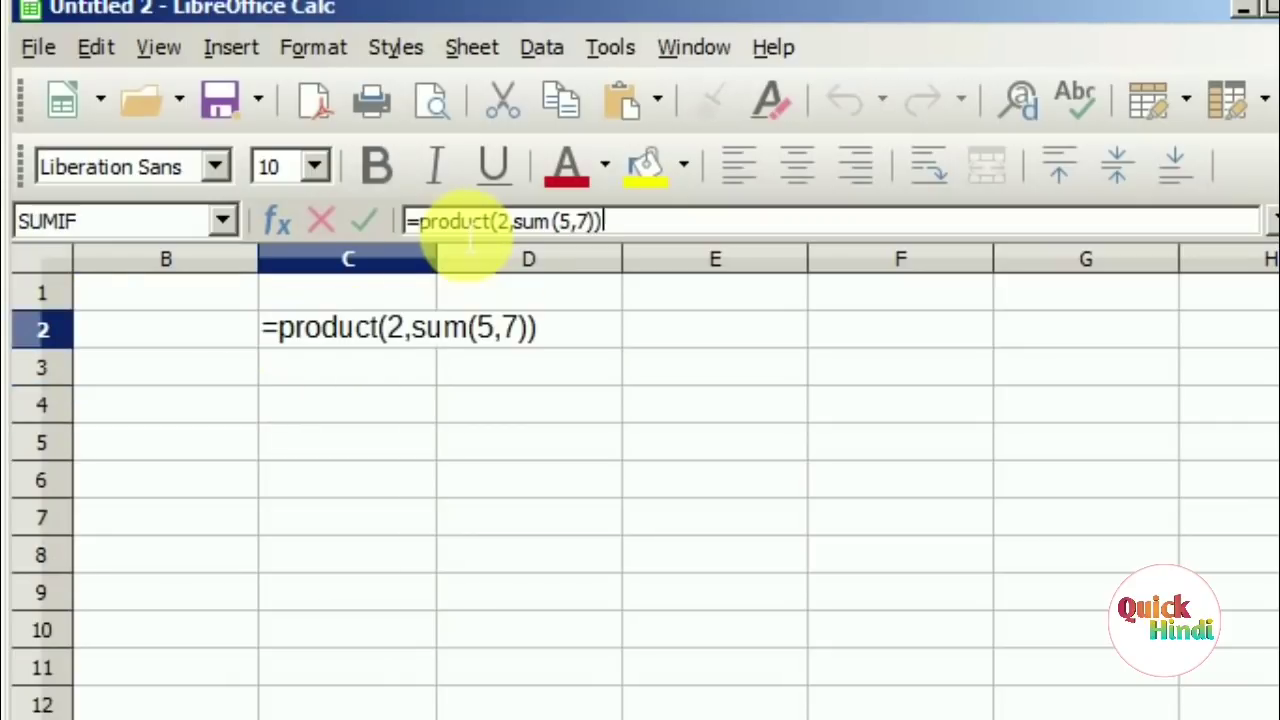
key("Return")
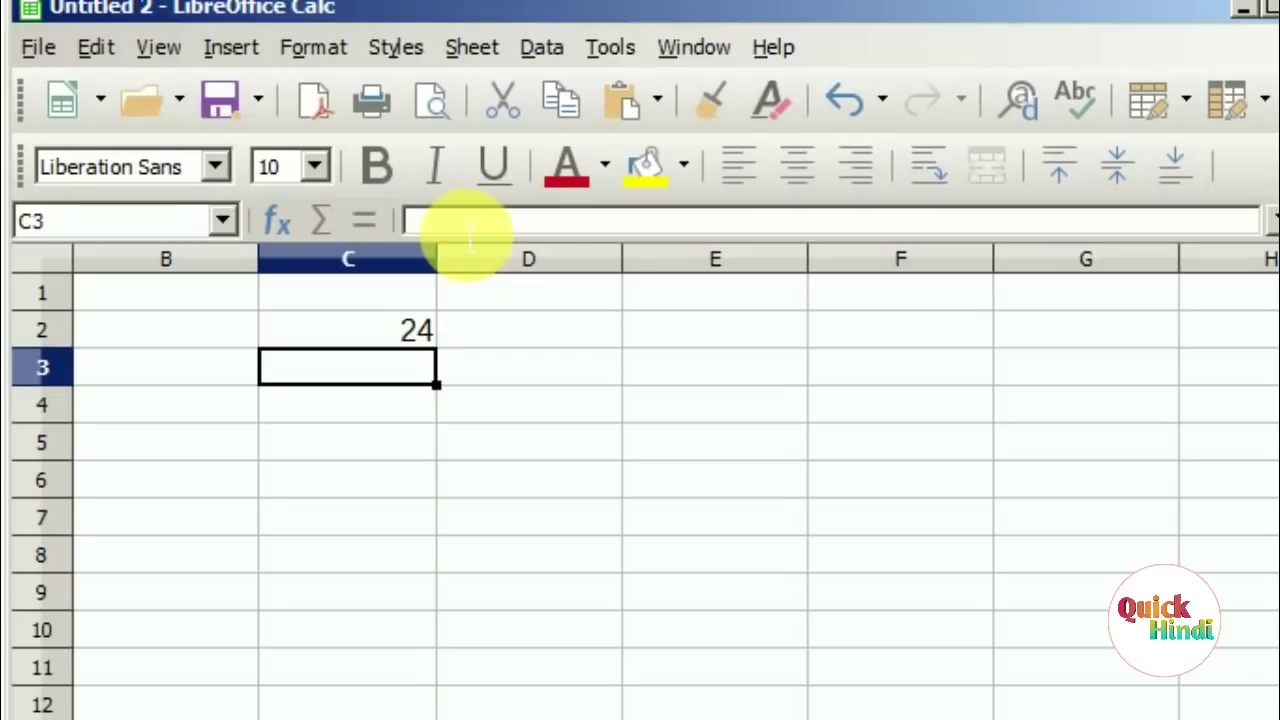
left_click(430, 345)
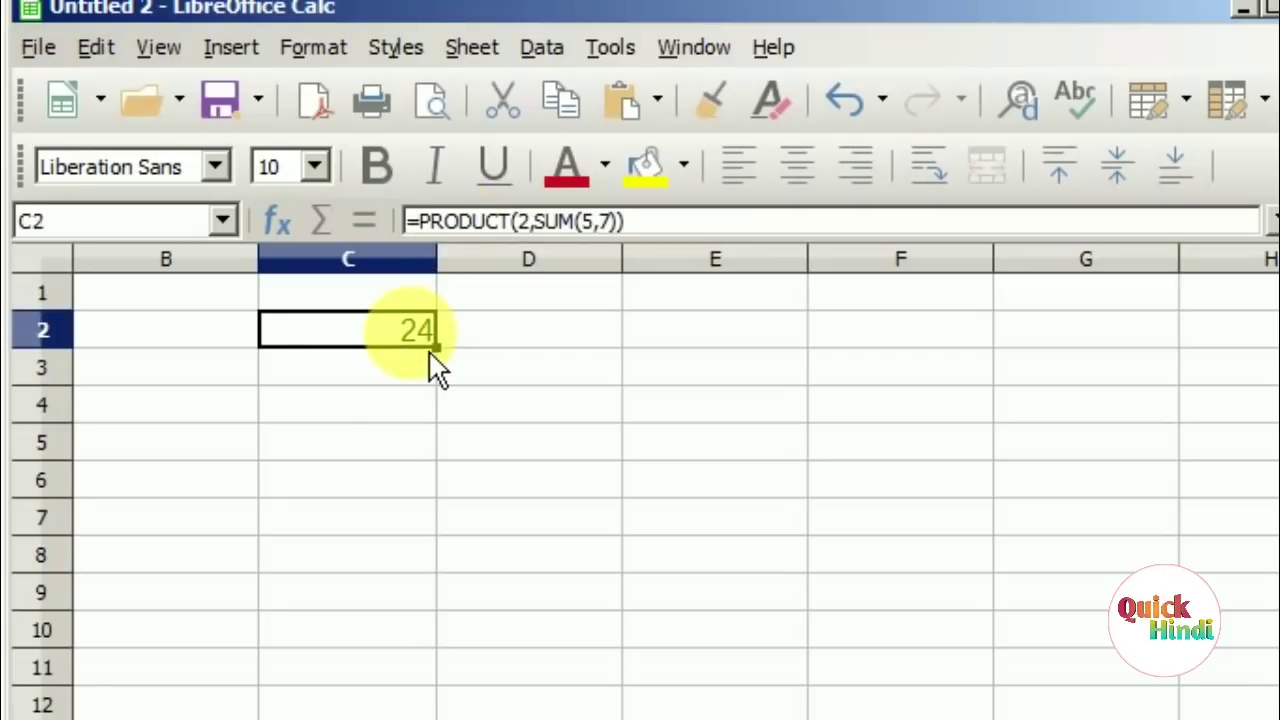
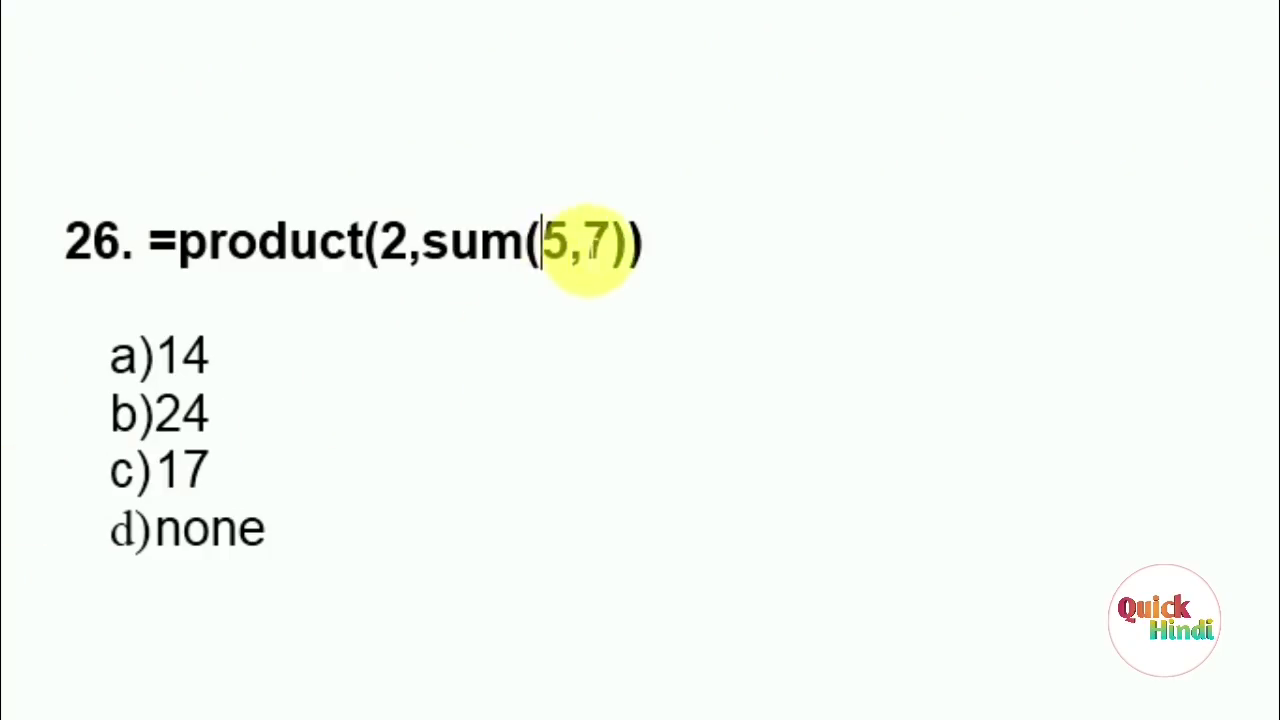
Select the answer 24 in option b) of question 26 and colour it red.
left_click(572, 279)
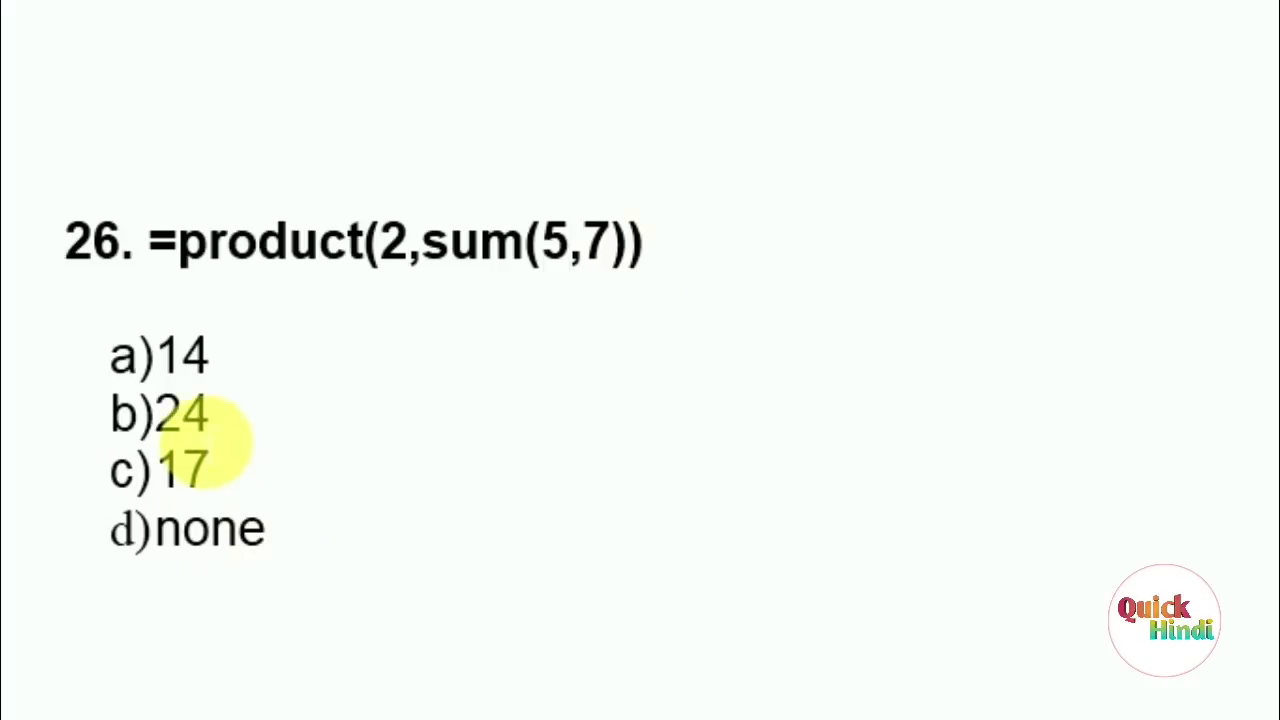
double_click(195, 414)
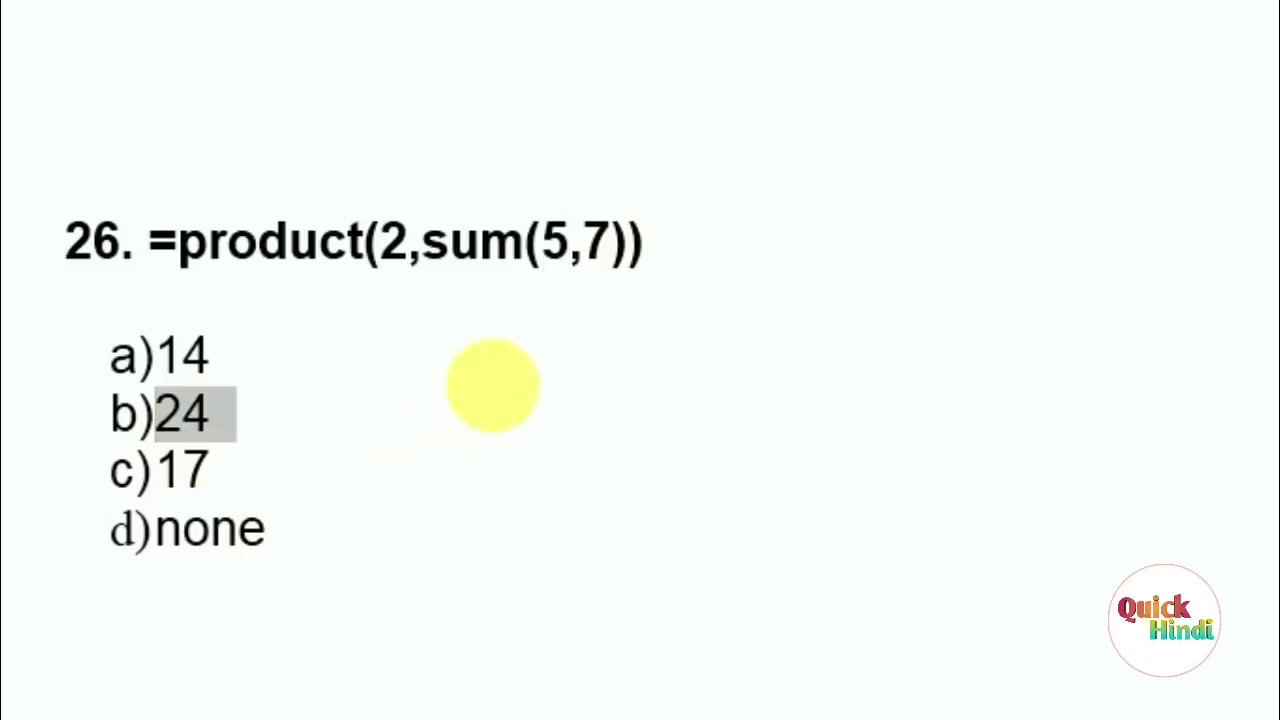
key("Right")
Colour the option b) answer of question 27 red, then move on to question 28.
scroll(391, 574, "down", 5)
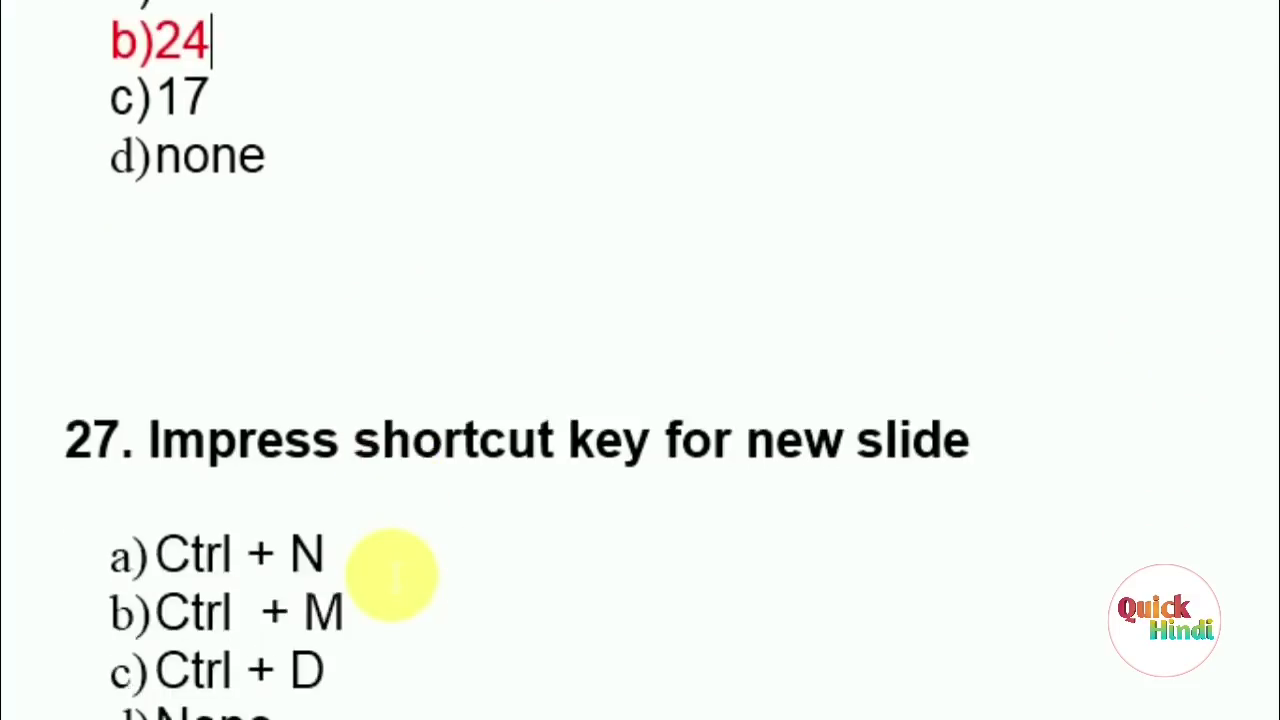
scroll(391, 574, "down", 1)
scroll(391, 580, "down", 2)
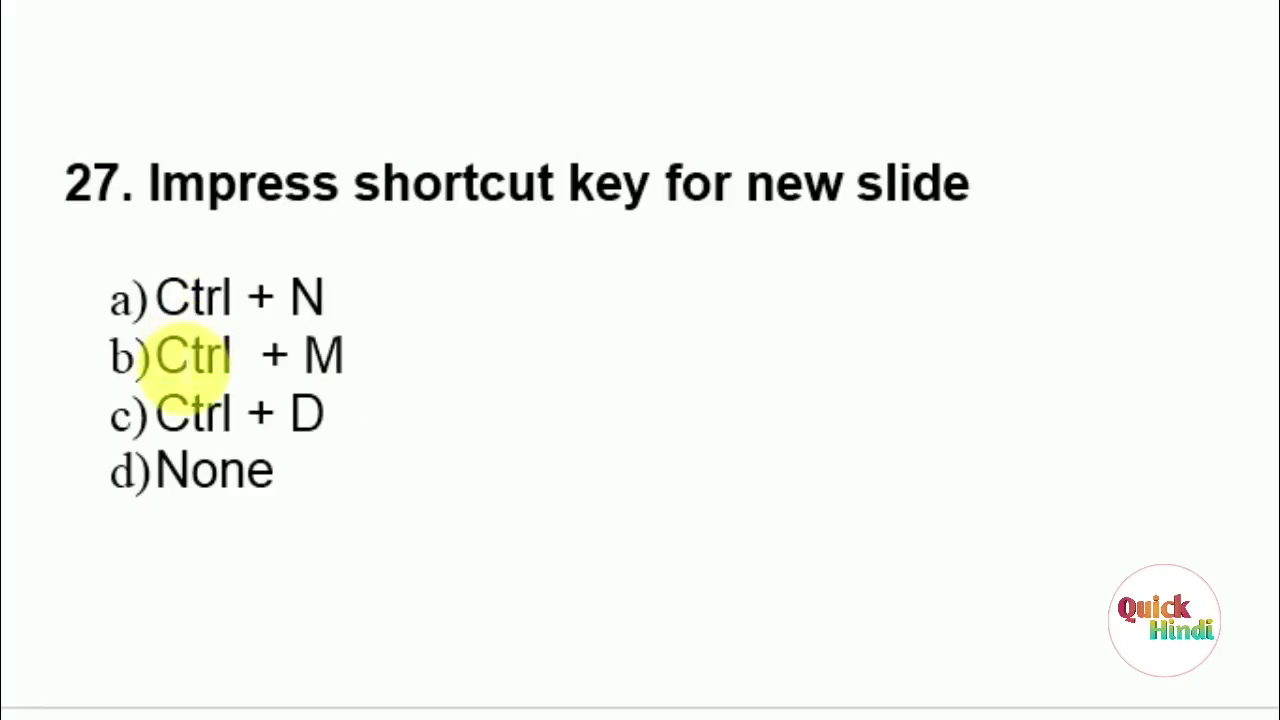
left_click_drag(155, 357, 447, 372)
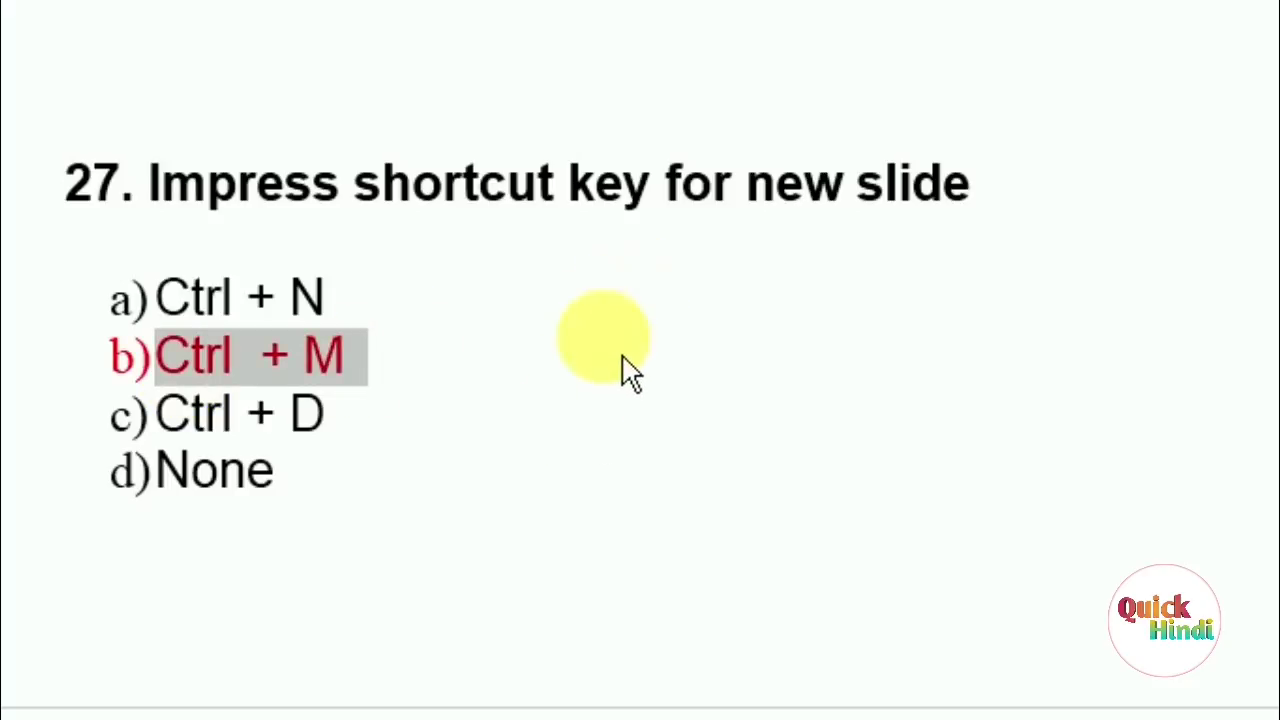
left_click(580, 437)
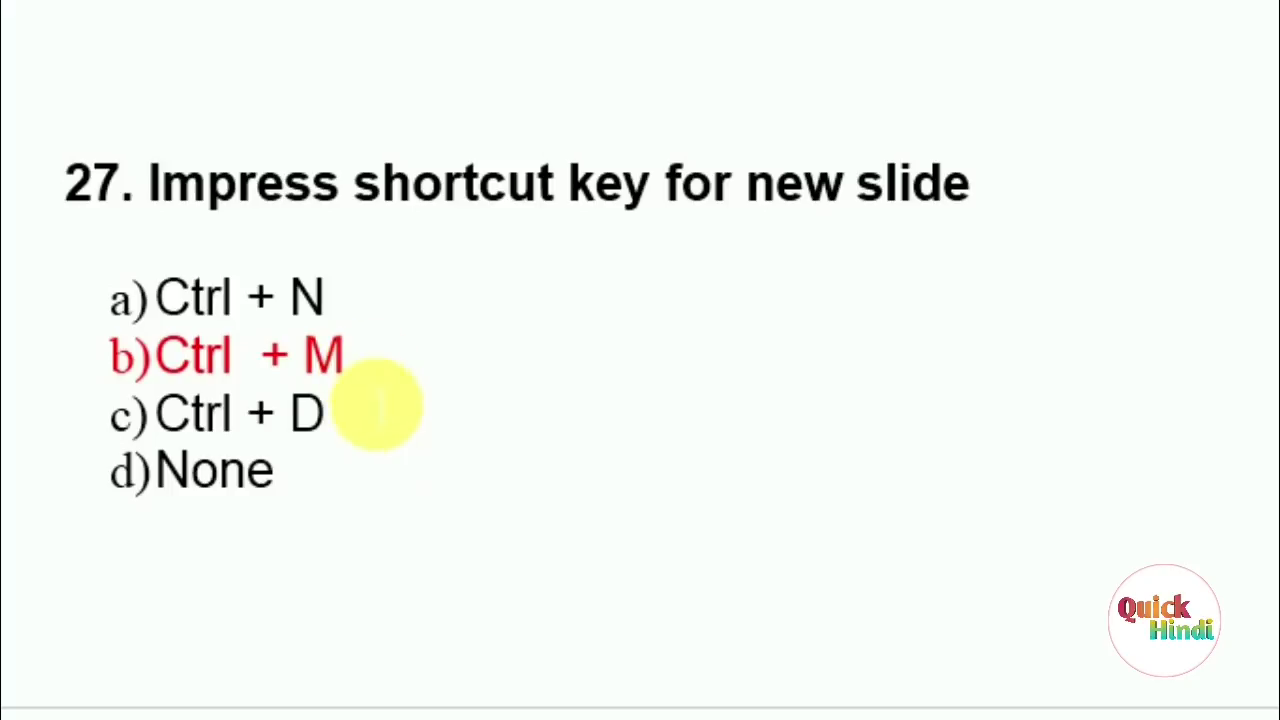
scroll(400, 500, "down", 5)
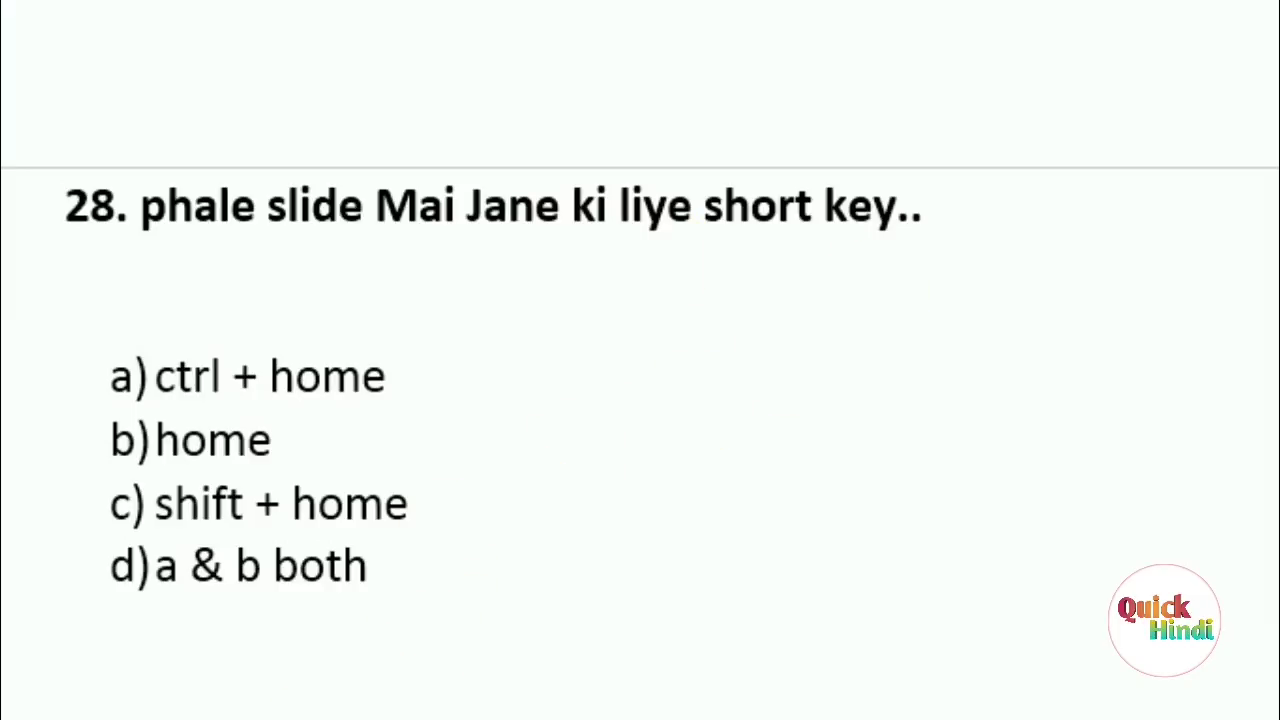
left_click(486, 640)
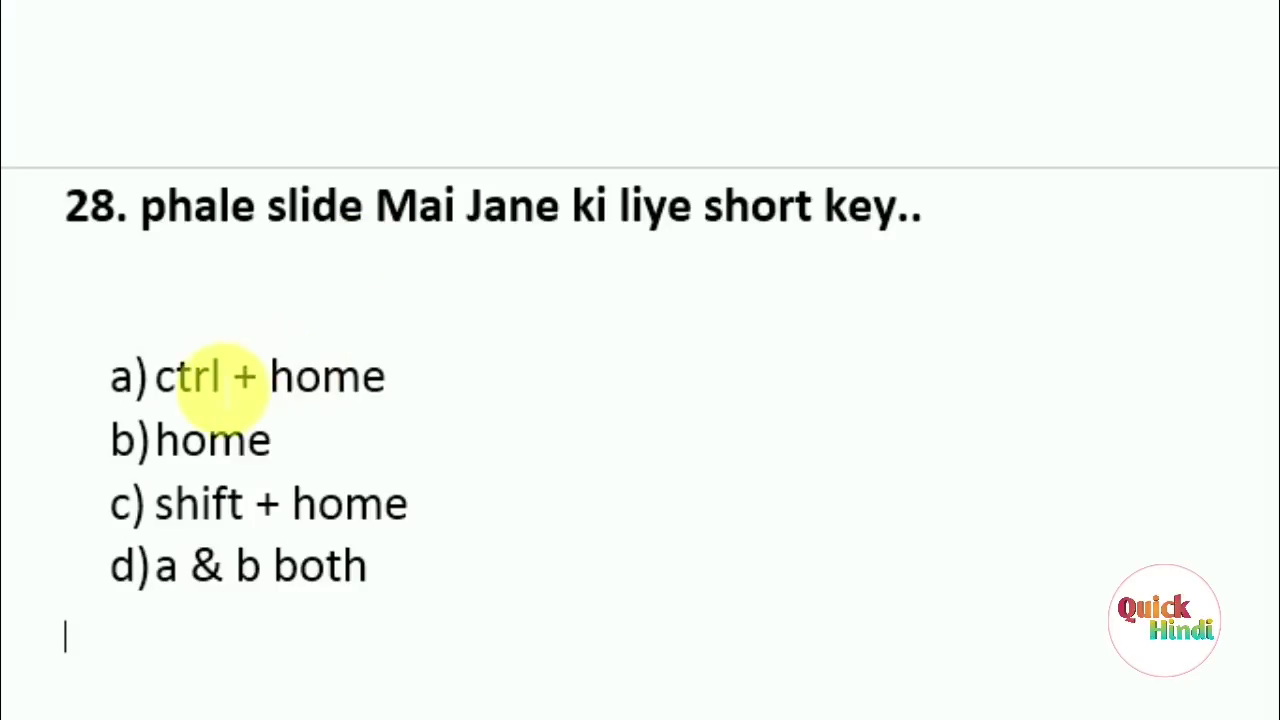
left_click_drag(155, 378, 500, 406)
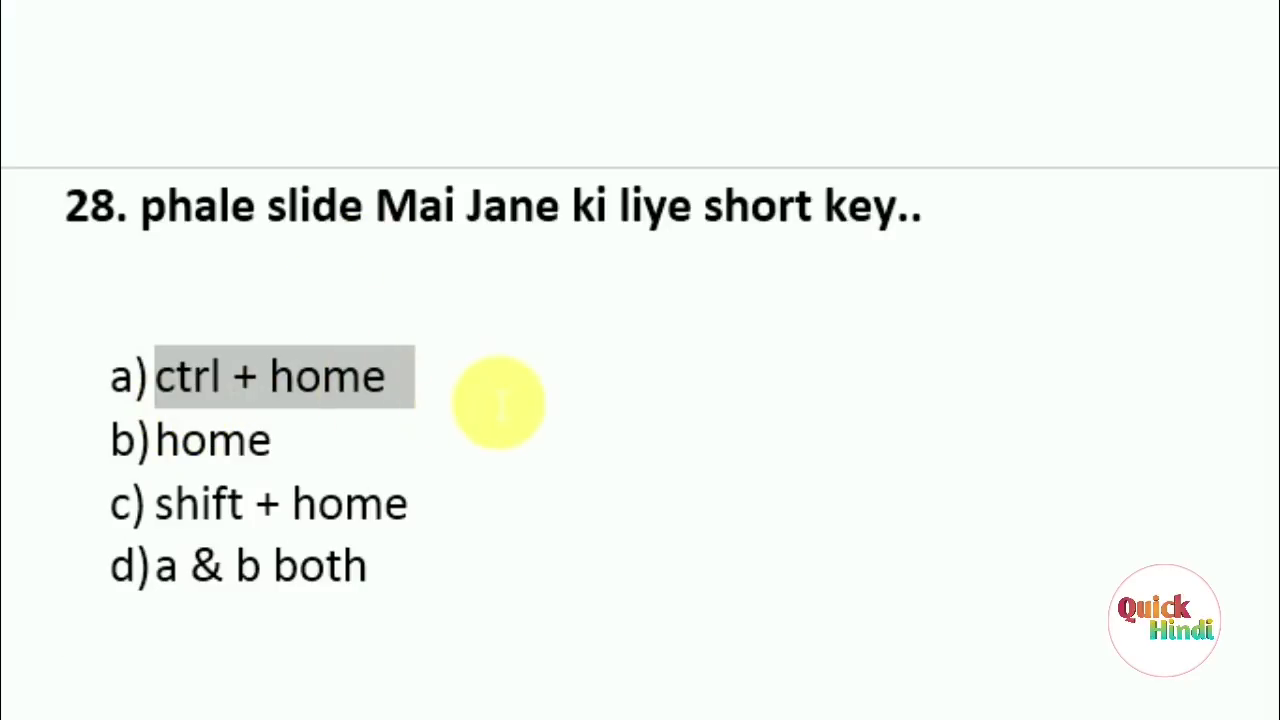
left_click(485, 445)
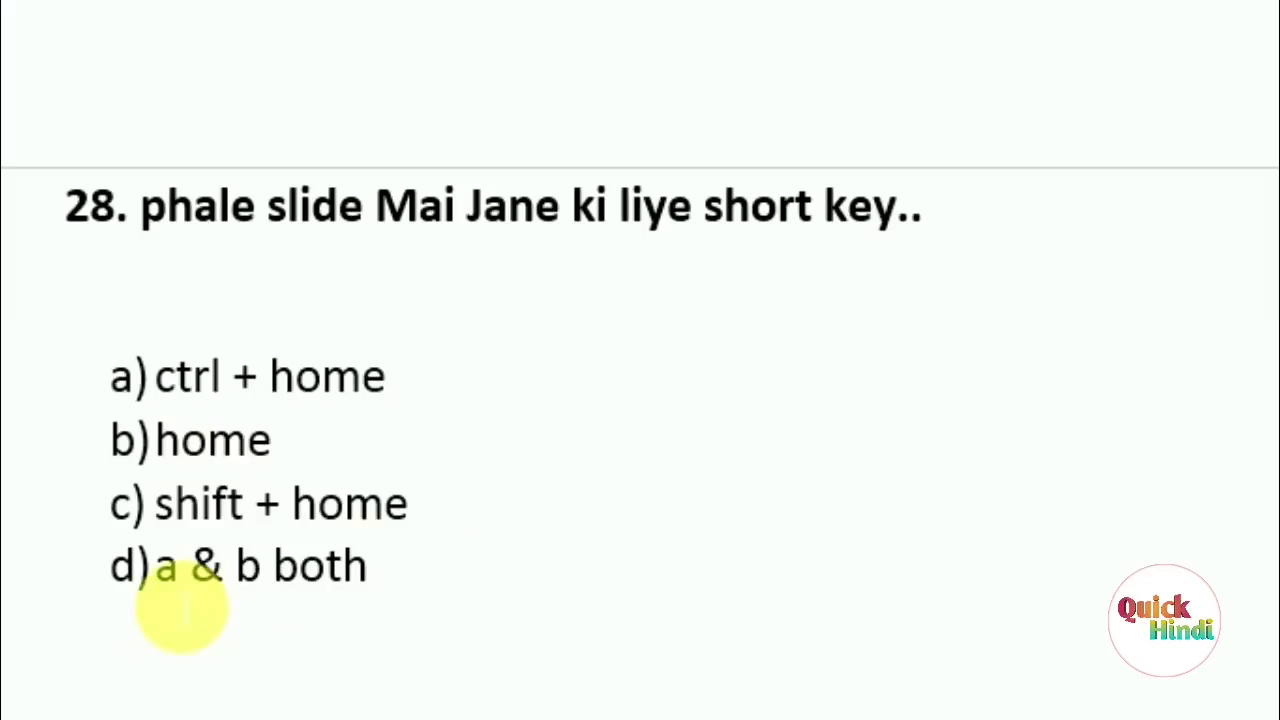
Colour question 28's answer 'a & b both' red and scroll on to question 29.
left_click_drag(160, 600, 543, 594)
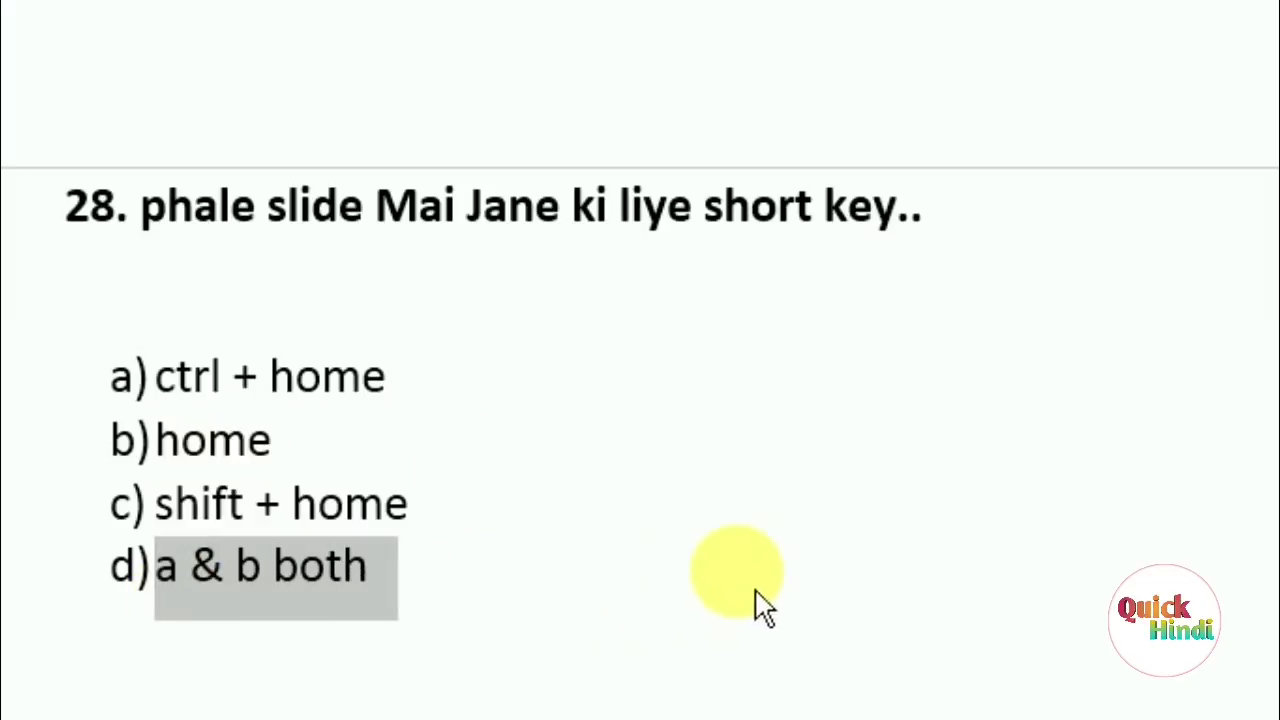
left_click(488, 608)
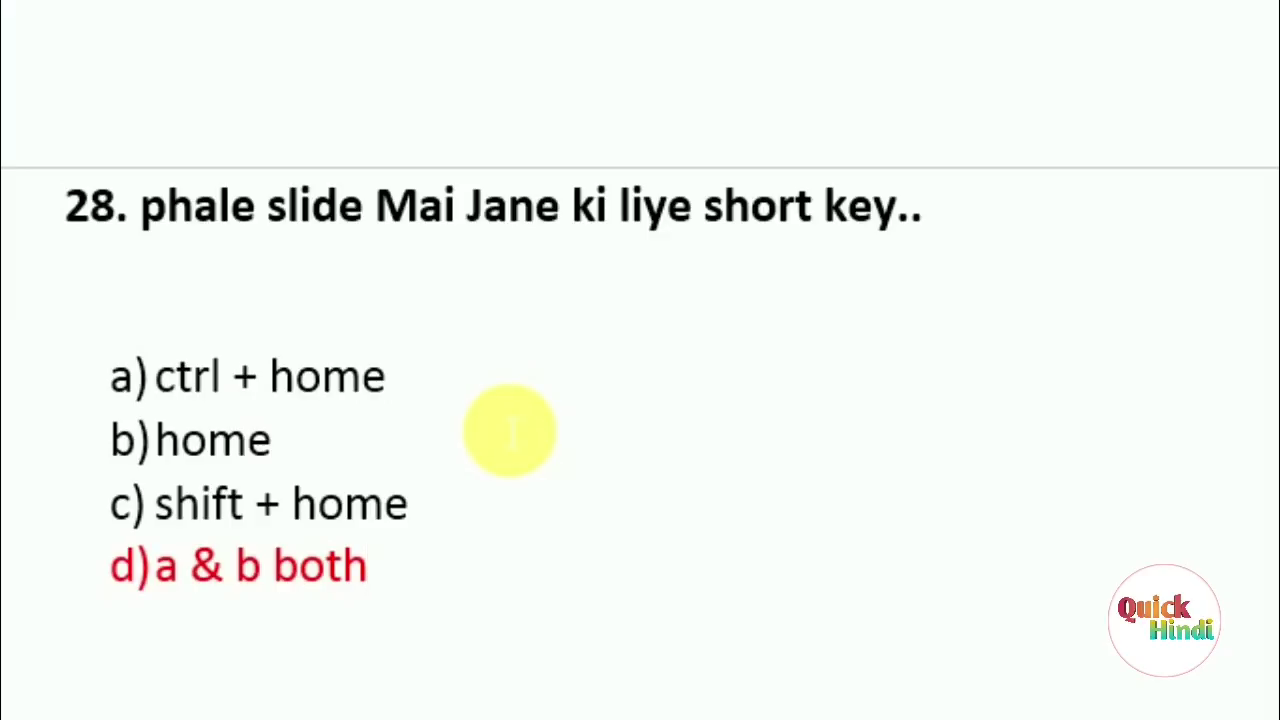
scroll(508, 487, "down", 2)
scroll(506, 480, "down", 2)
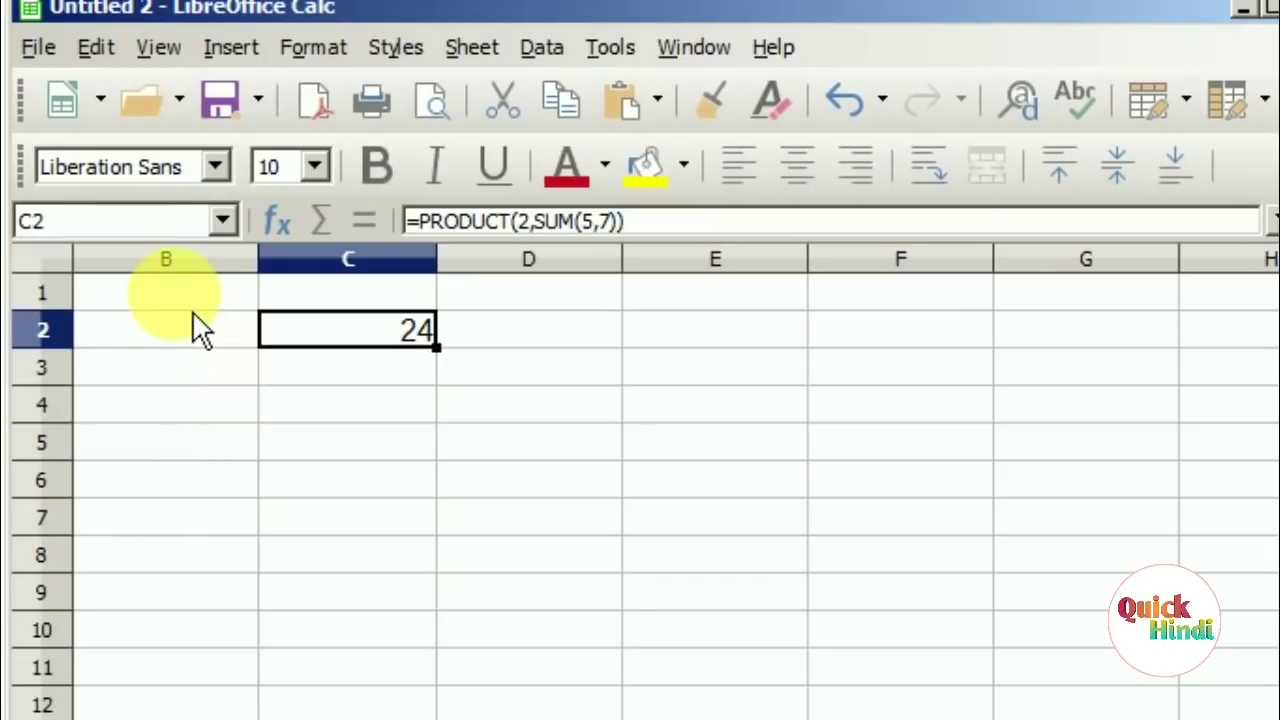
Replace A1's =FLOOR(97,7) with 1 and fill A1:D1 with 1, 2, 3, 4.
left_click(197, 309)
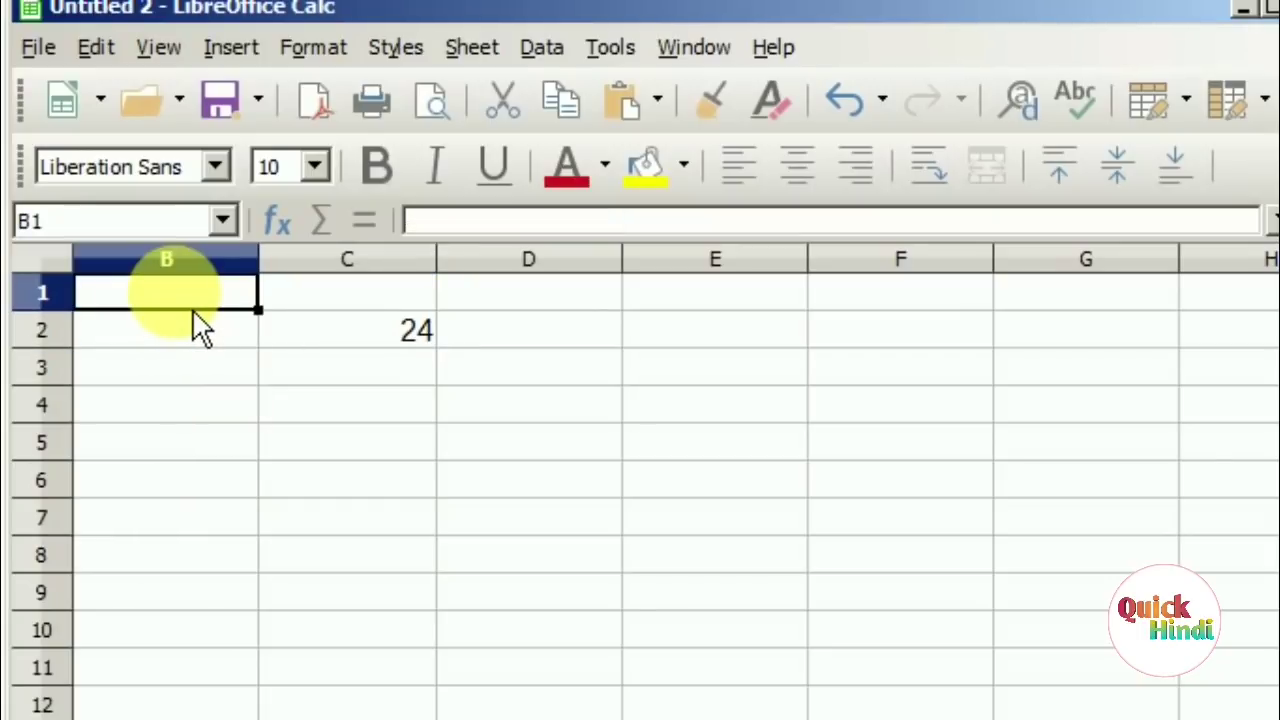
key("Left")
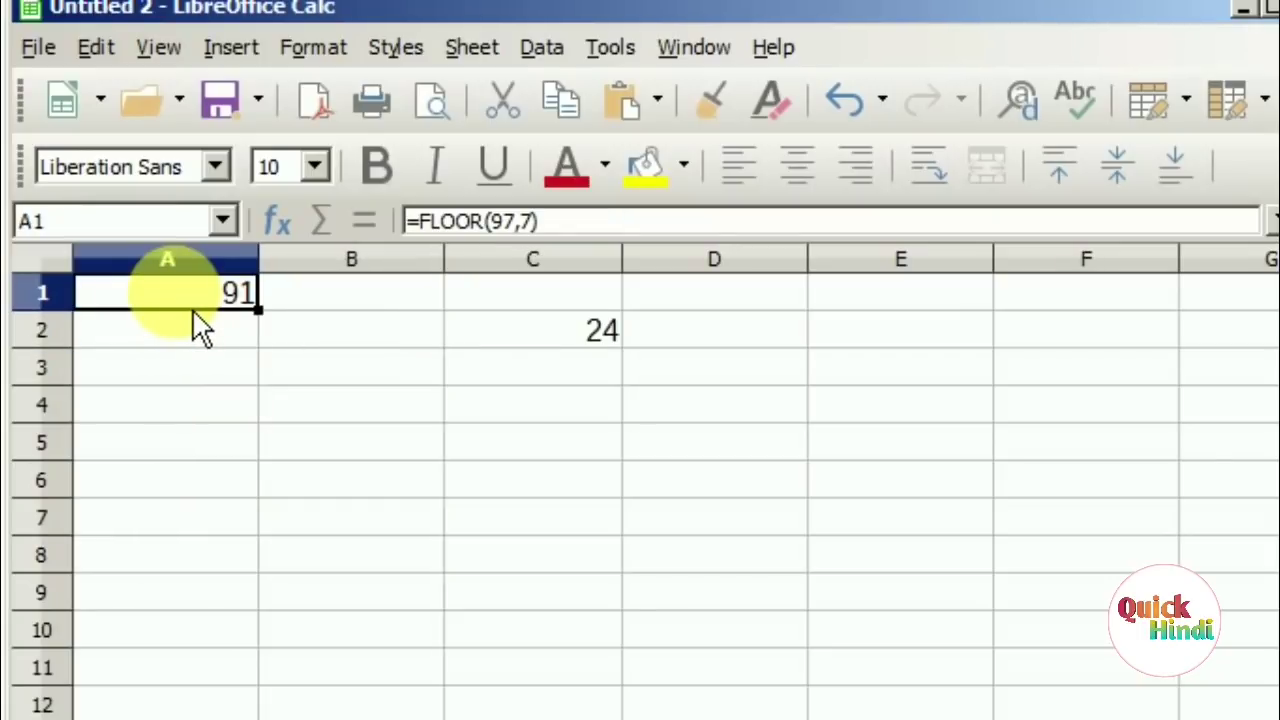
left_click(560, 222)
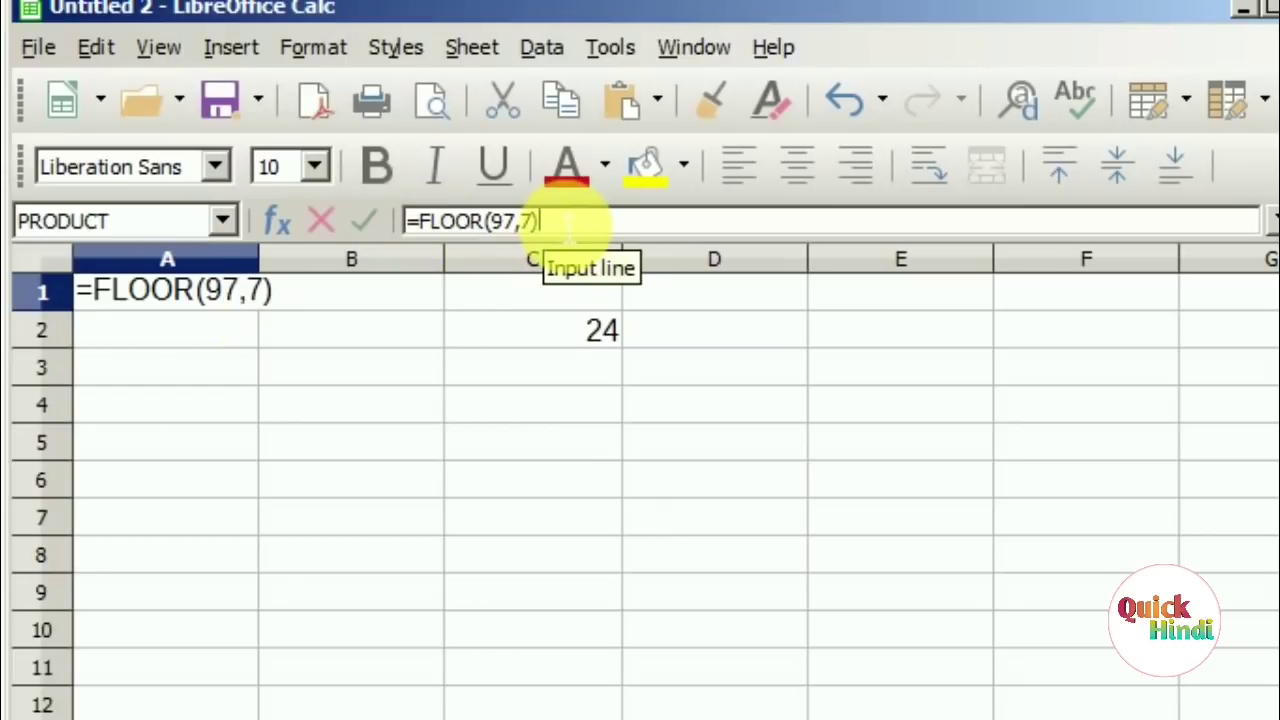
key("BackSpace")
key("BackSpace")
key("BackSpace")
key("BackSpace")
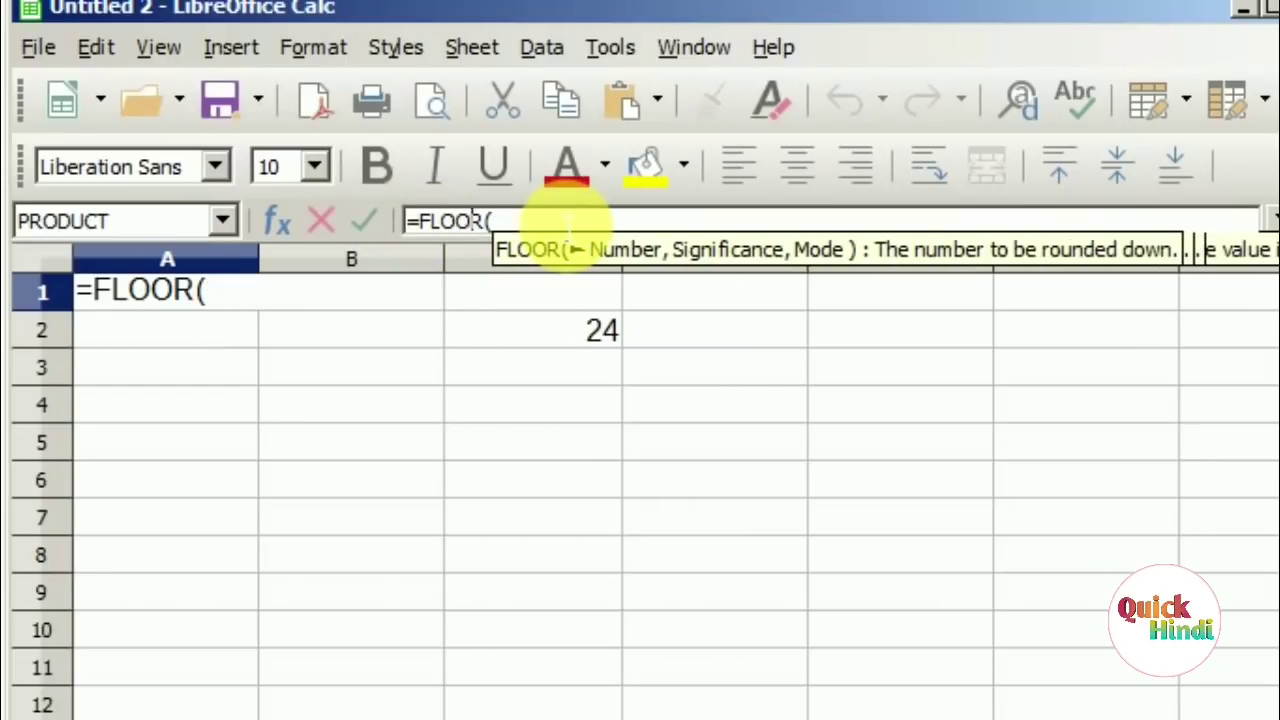
key("BackSpace")
key("BackSpace")
key("BackSpace")
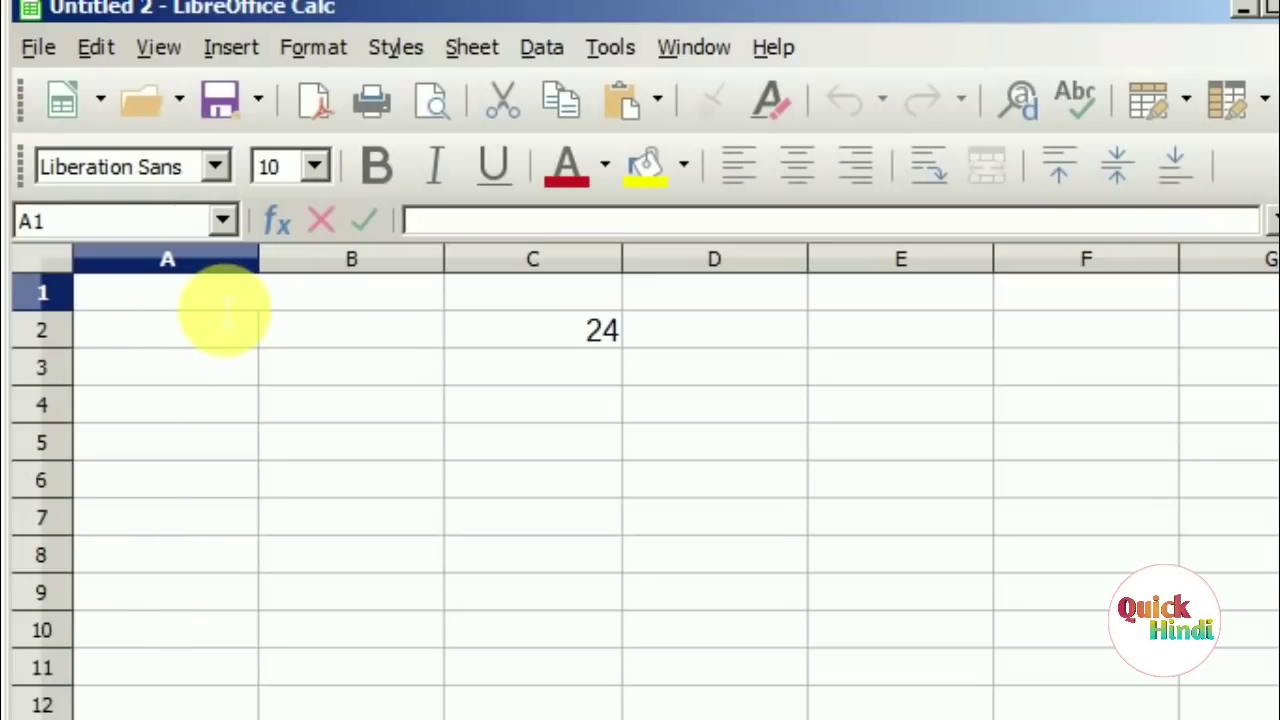
type("1")
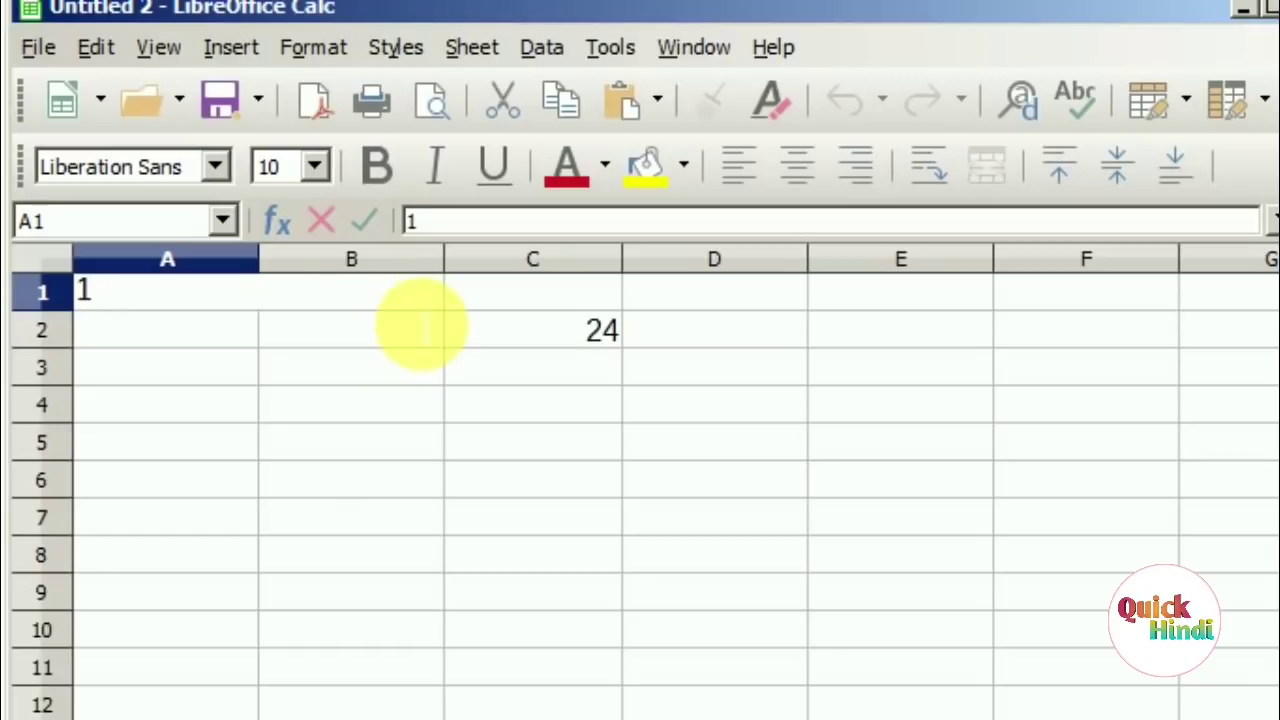
key("Tab")
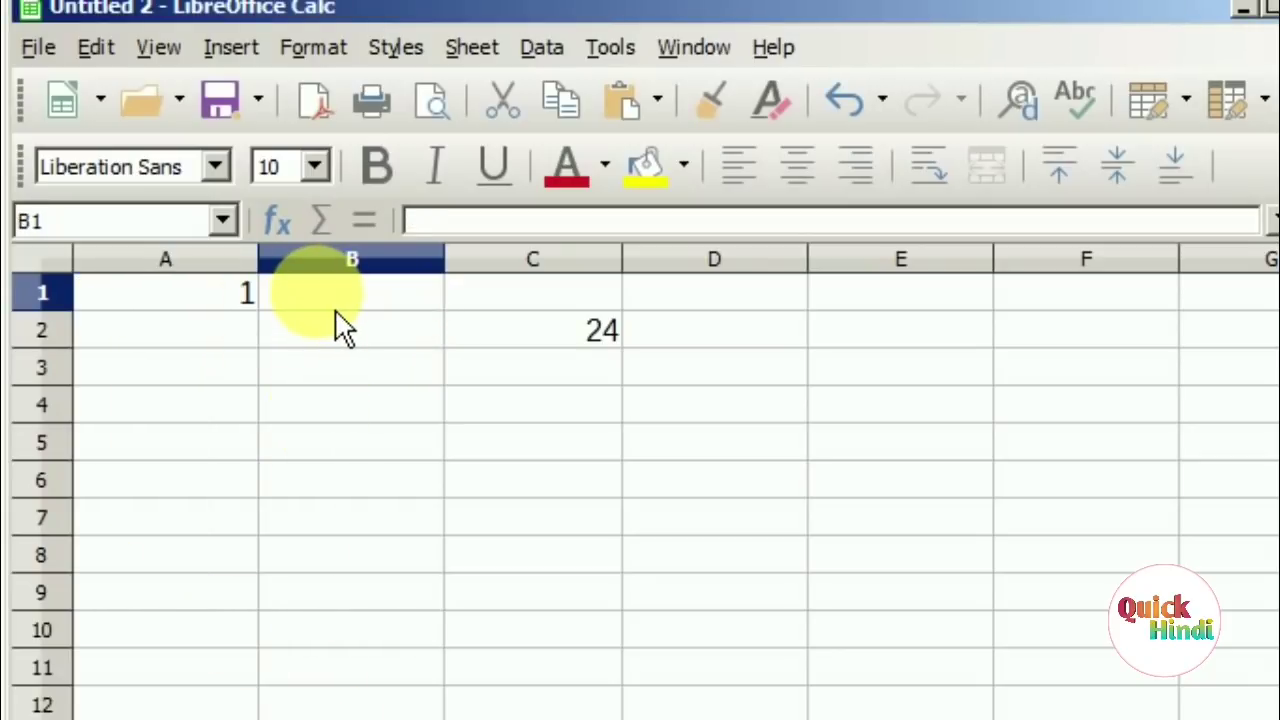
type("2")
key("Tab")
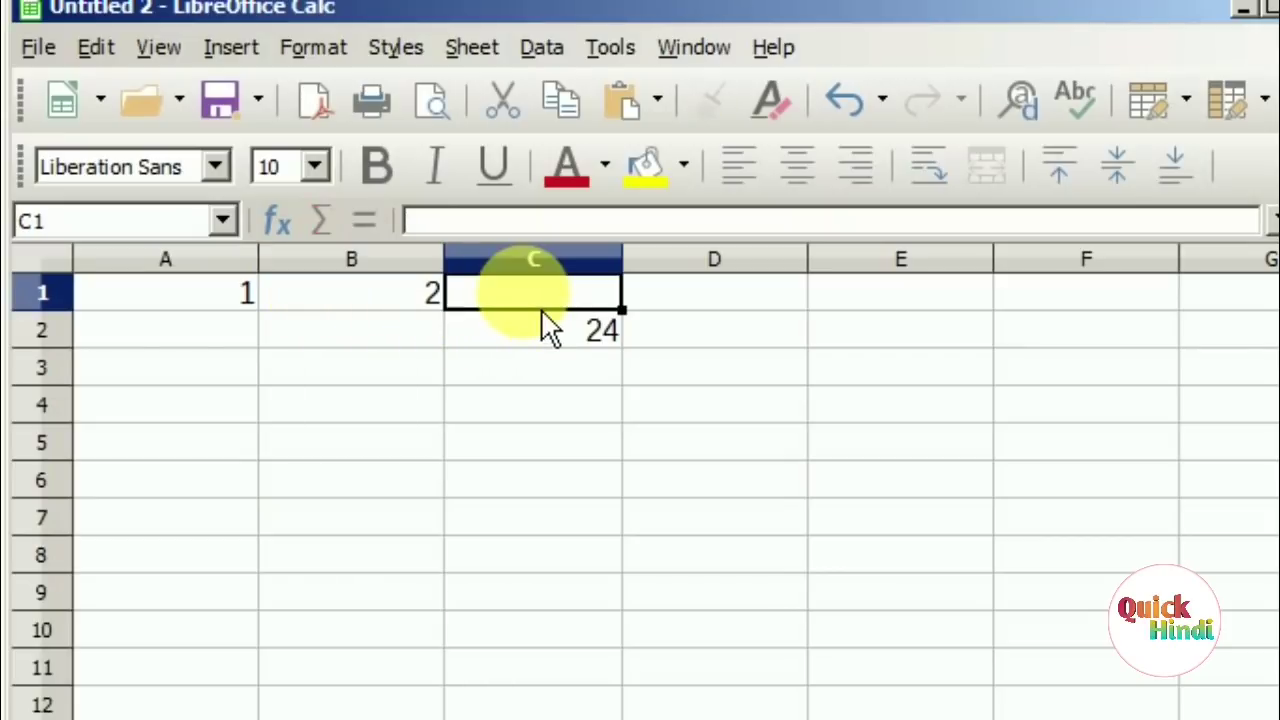
type("3")
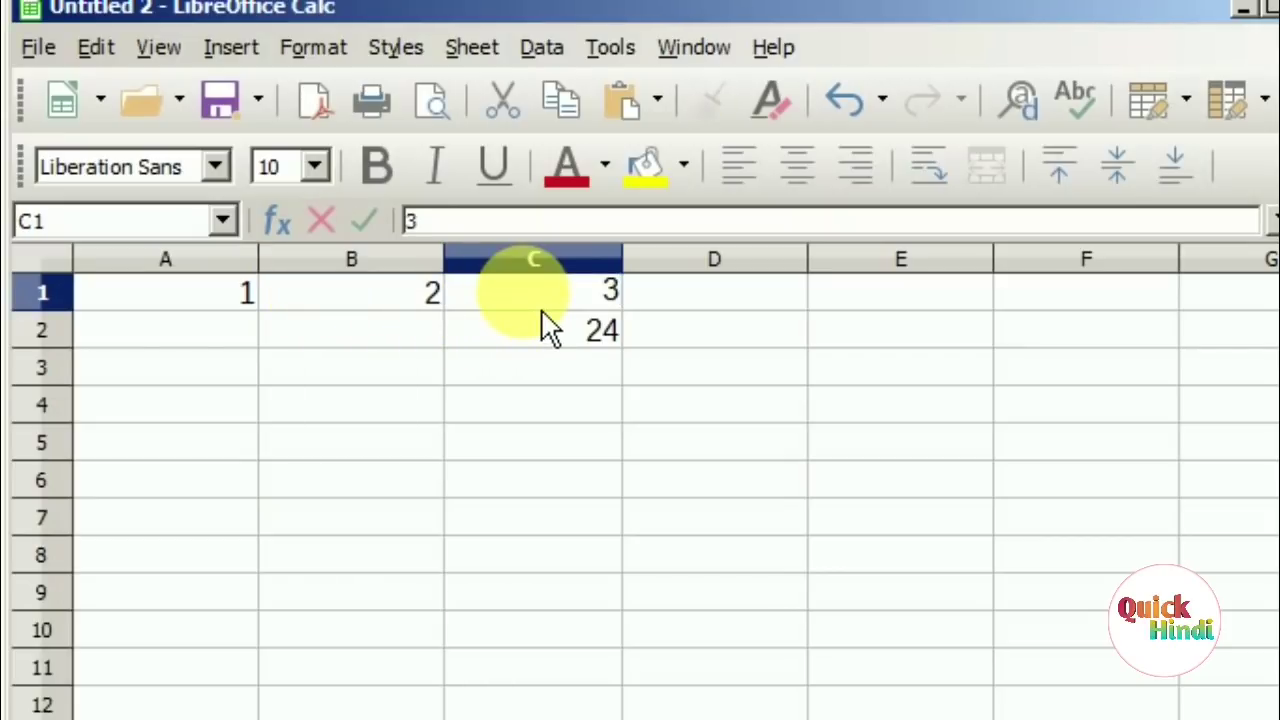
key("Tab")
type("4")
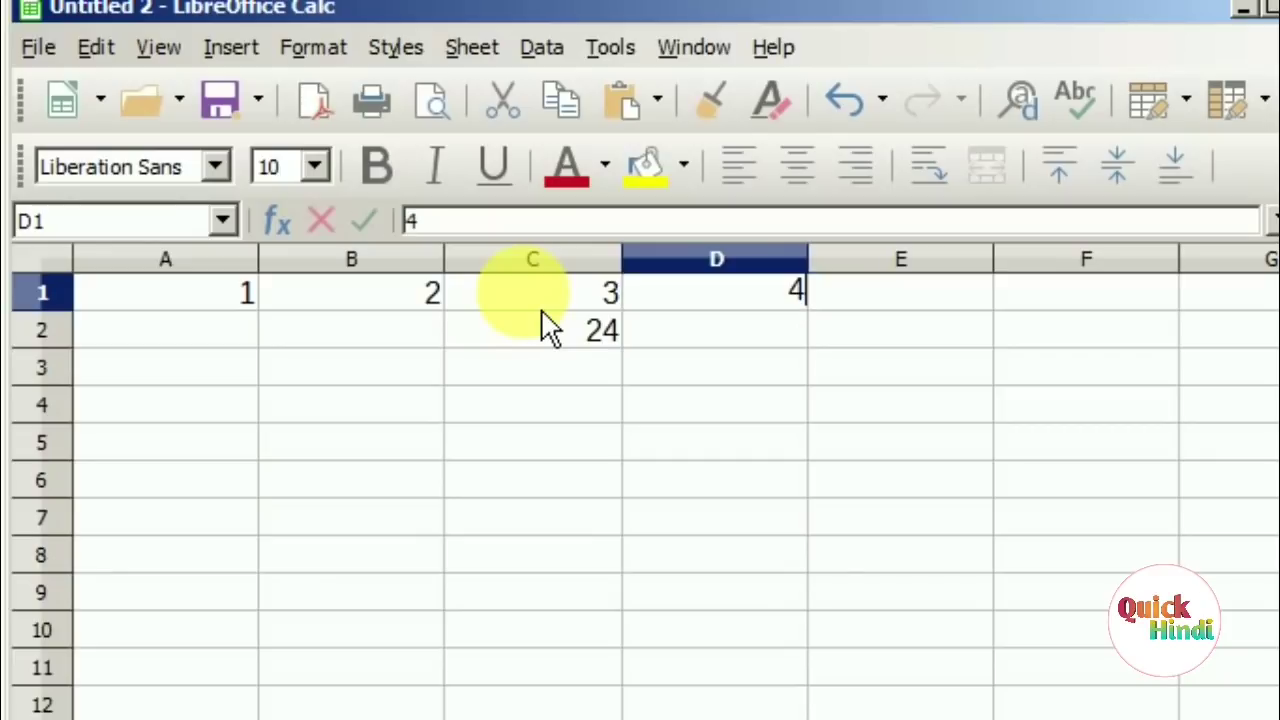
Delete the PRODUCT formula from cell C2.
left_click(572, 338)
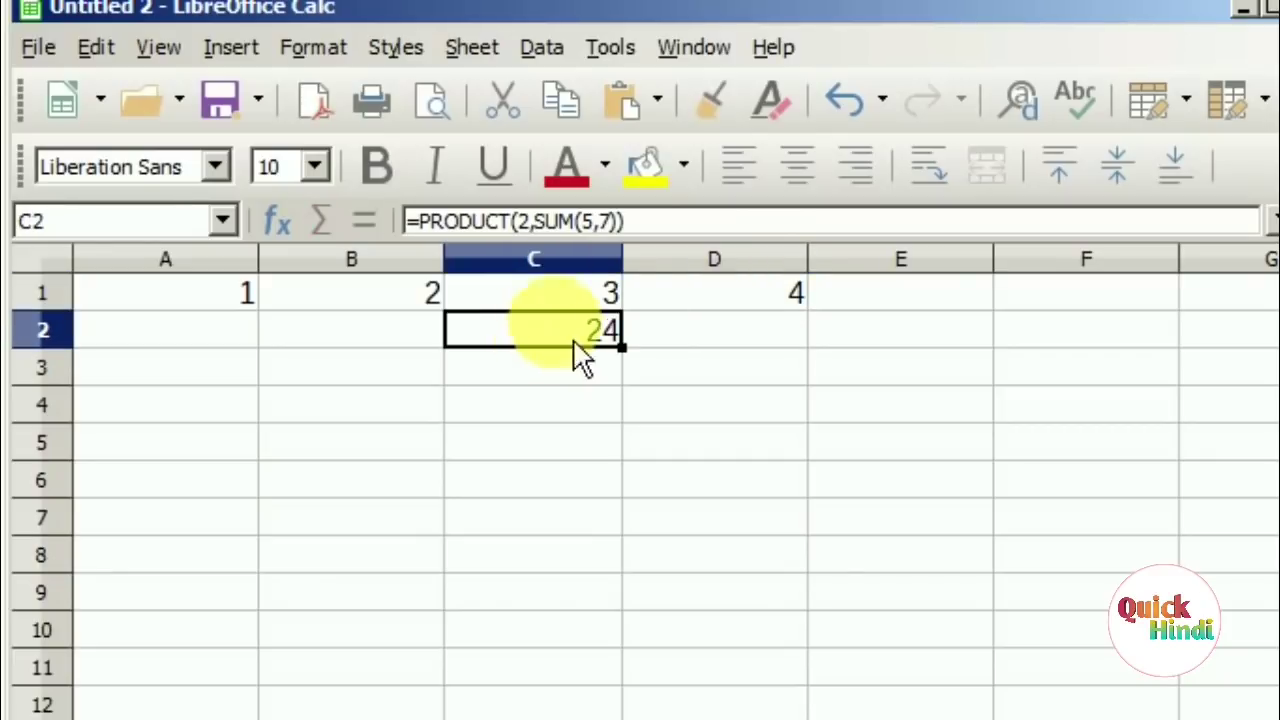
left_click(669, 223)
key("BackSpace")
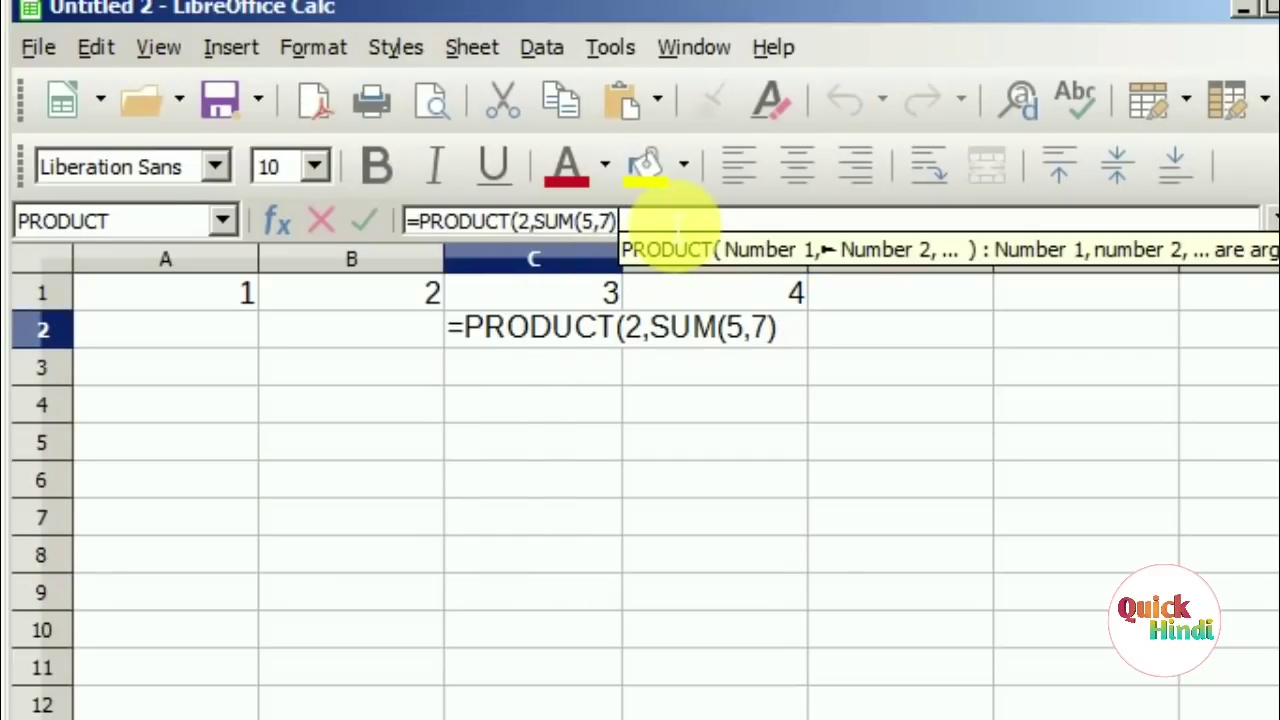
key("BackSpace")
key("BackSpace")
key("BackSpace")
key("BackSpace")
key("BackSpace")
key("BackSpace")
key("BackSpace")
key("BackSpace")
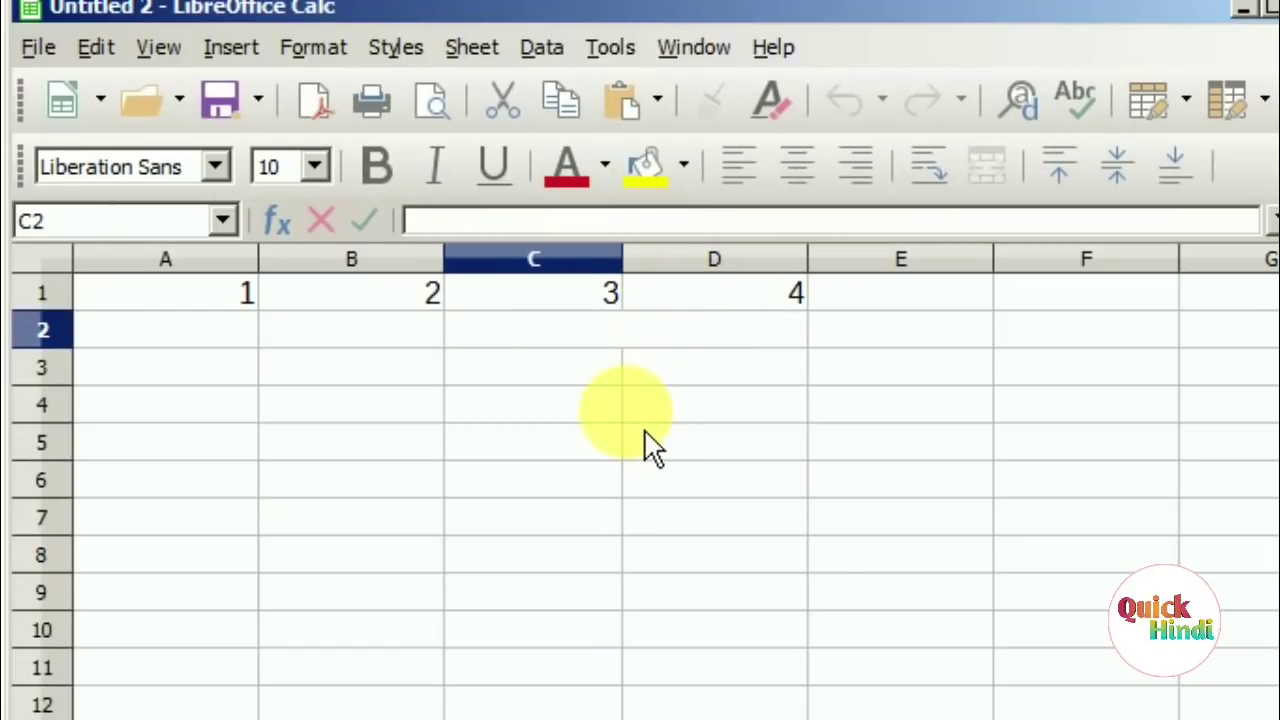
Hide column C with Format > Columns > Hide, leaving 1, 2 and 4 visible.
left_click(662, 378)
left_click(602, 342)
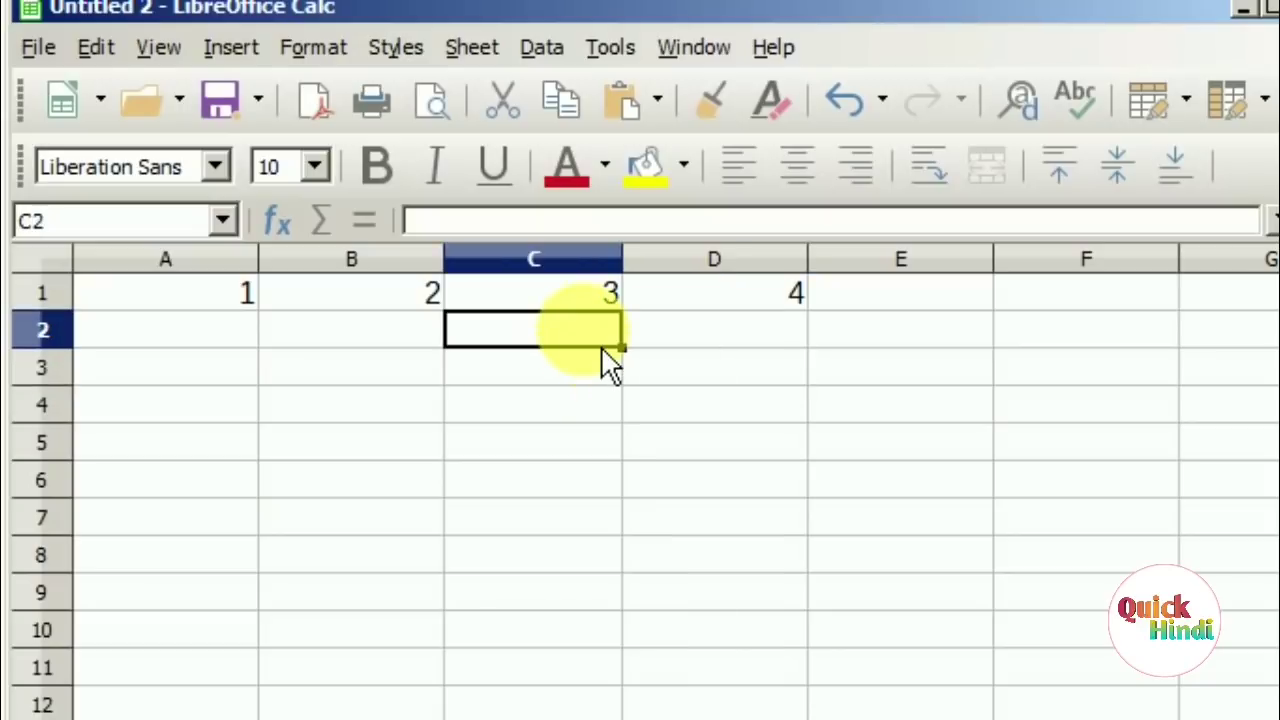
left_click(905, 305)
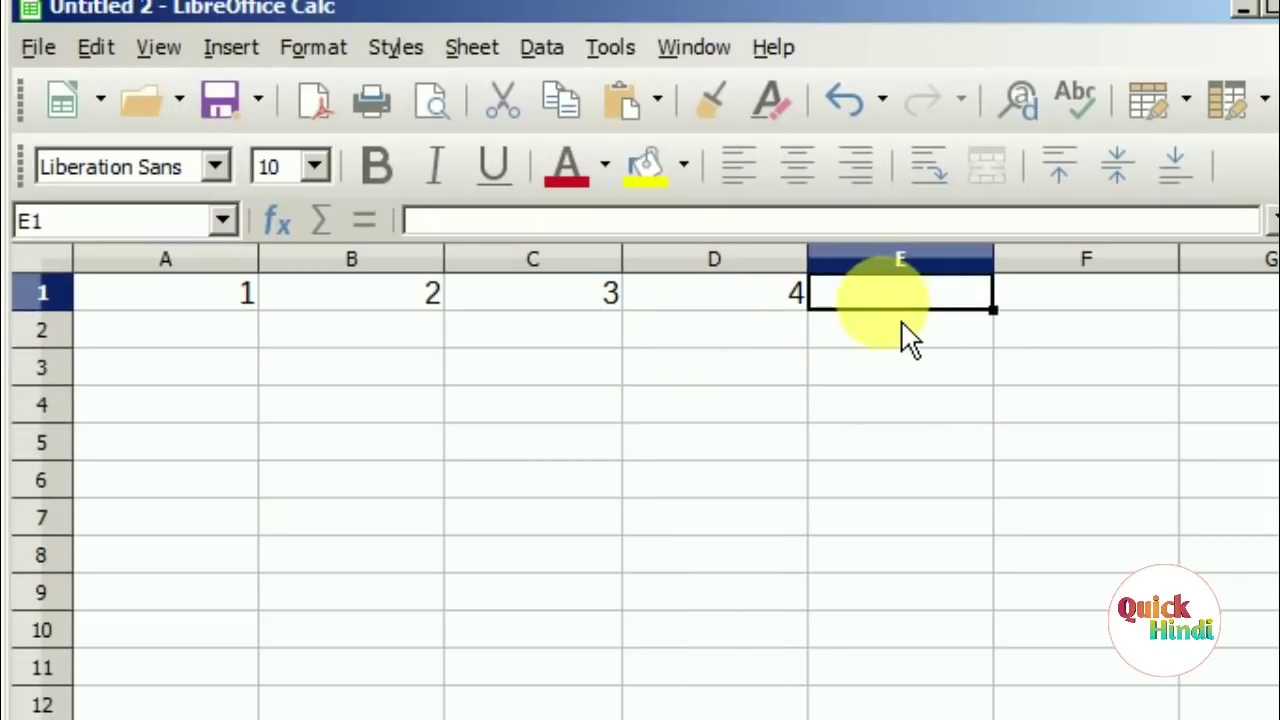
left_click(548, 306)
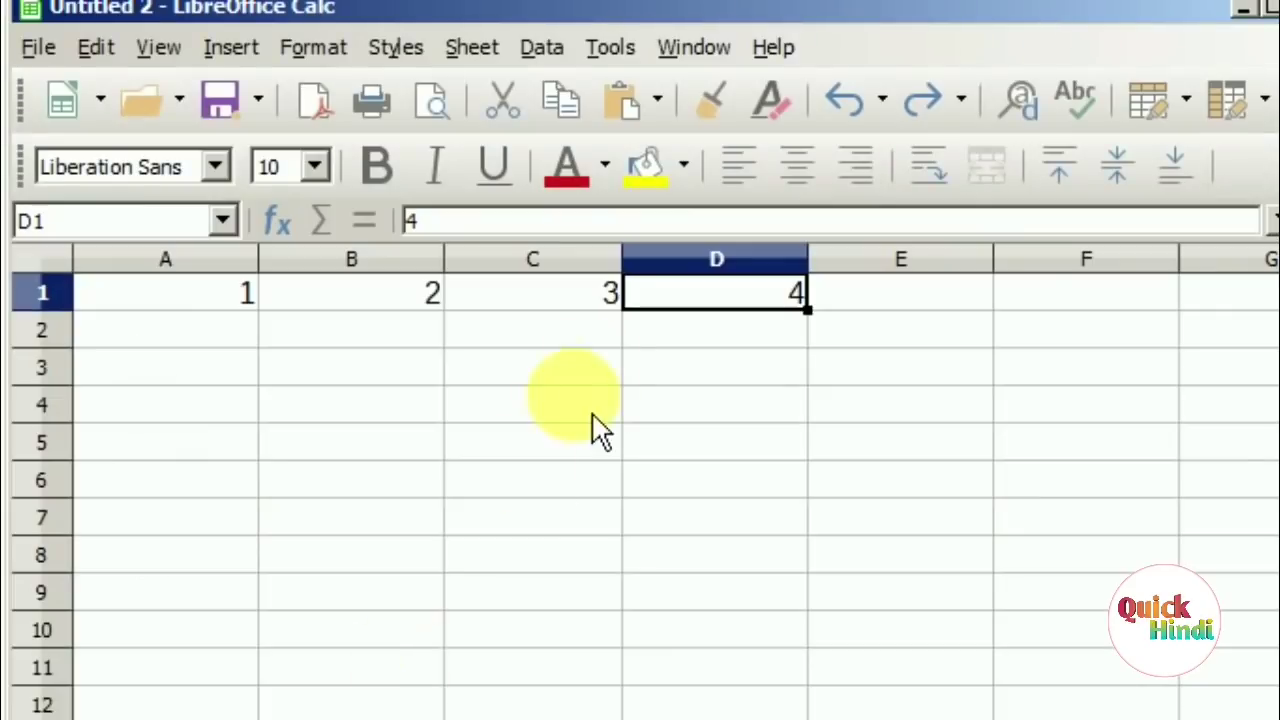
left_click(572, 318)
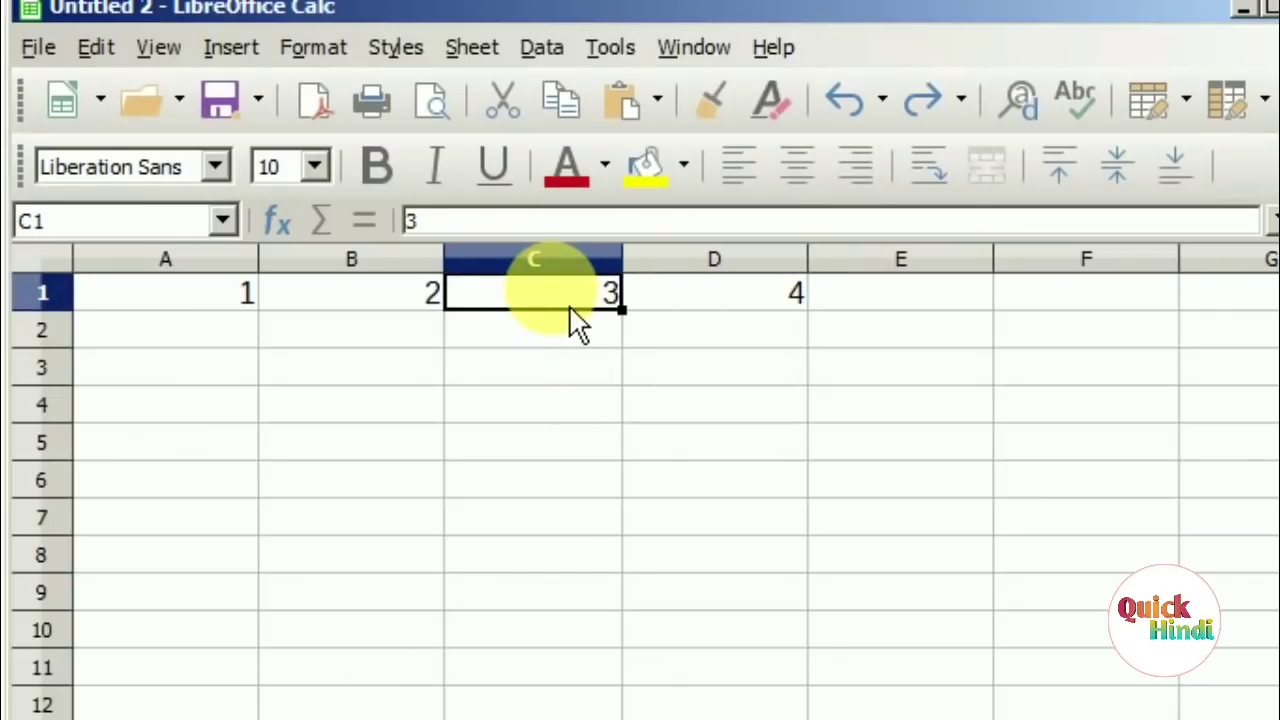
left_click(315, 55)
mouse_move(395, 492)
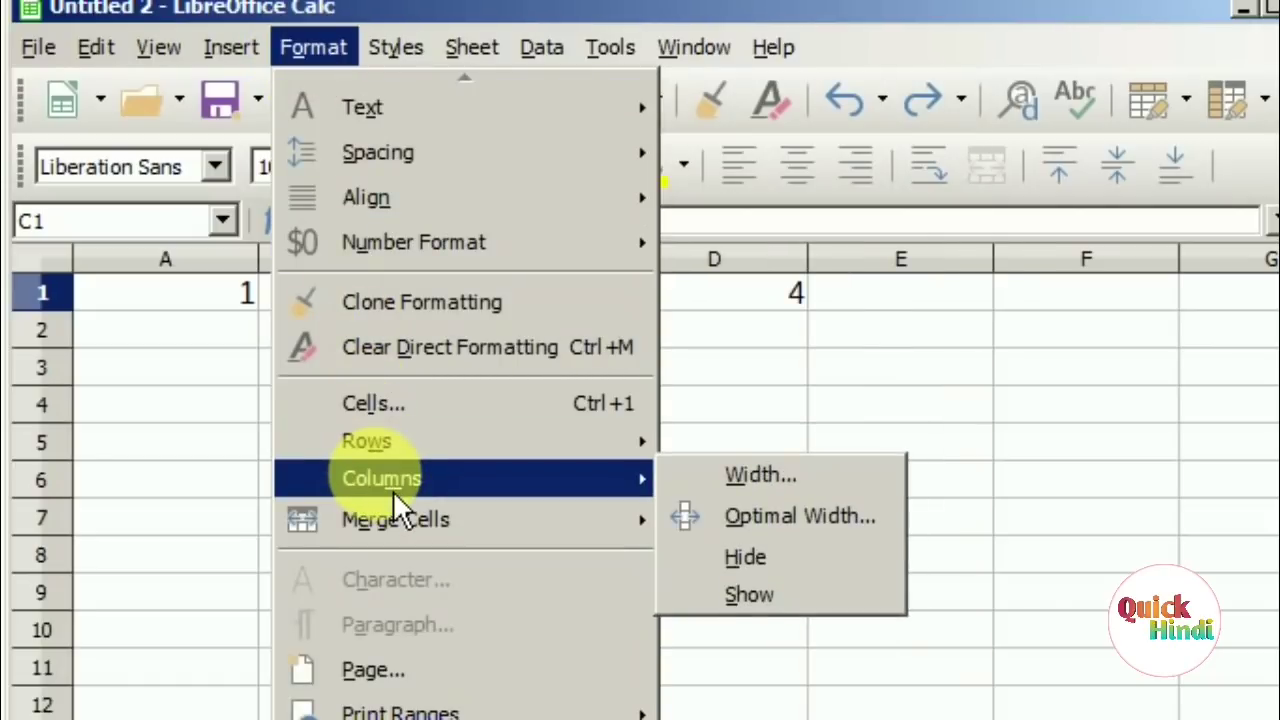
left_click(783, 575)
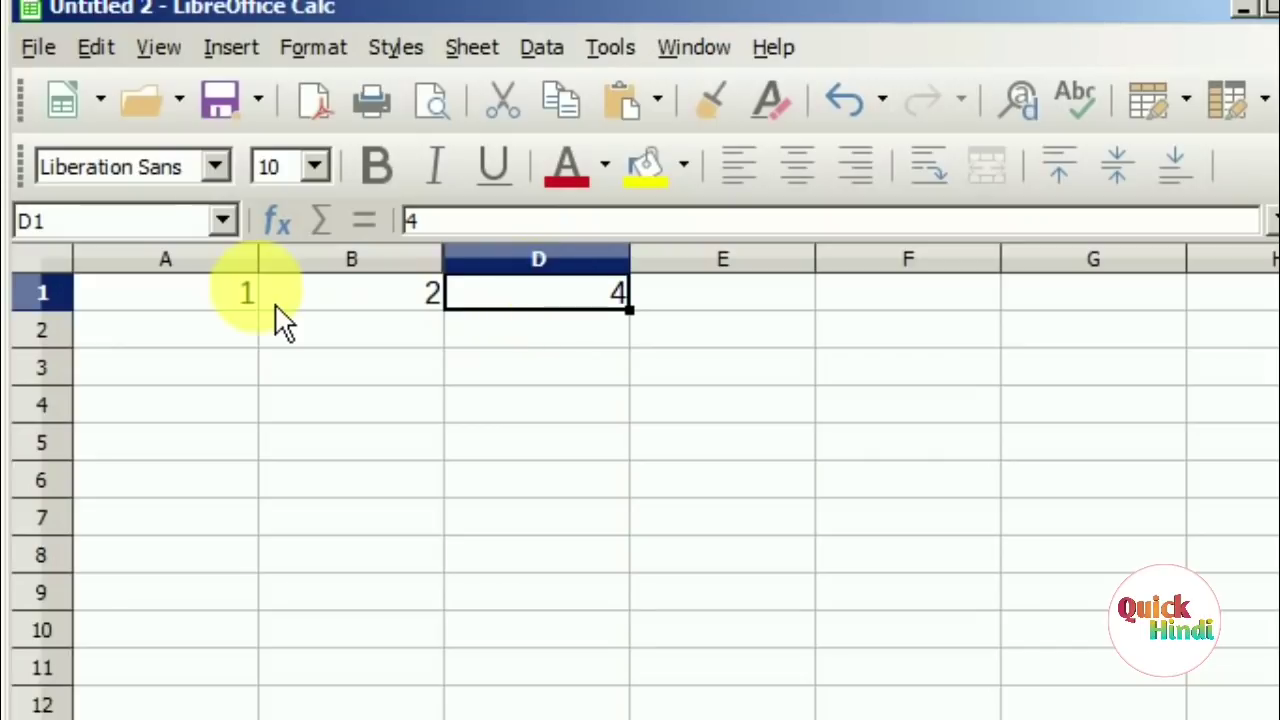
left_click(243, 303)
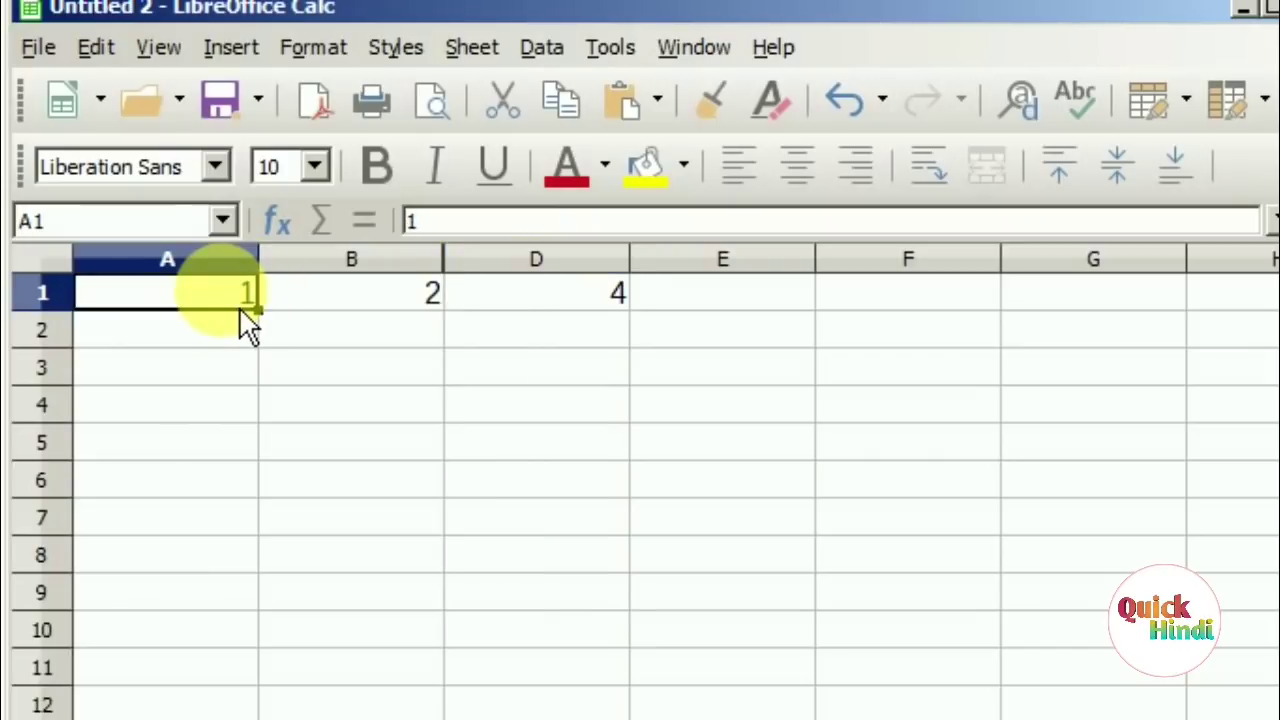
Enter =sum(A1:D1) in E1, which returns 10 despite the hidden column.
left_click(700, 316)
left_click(515, 220)
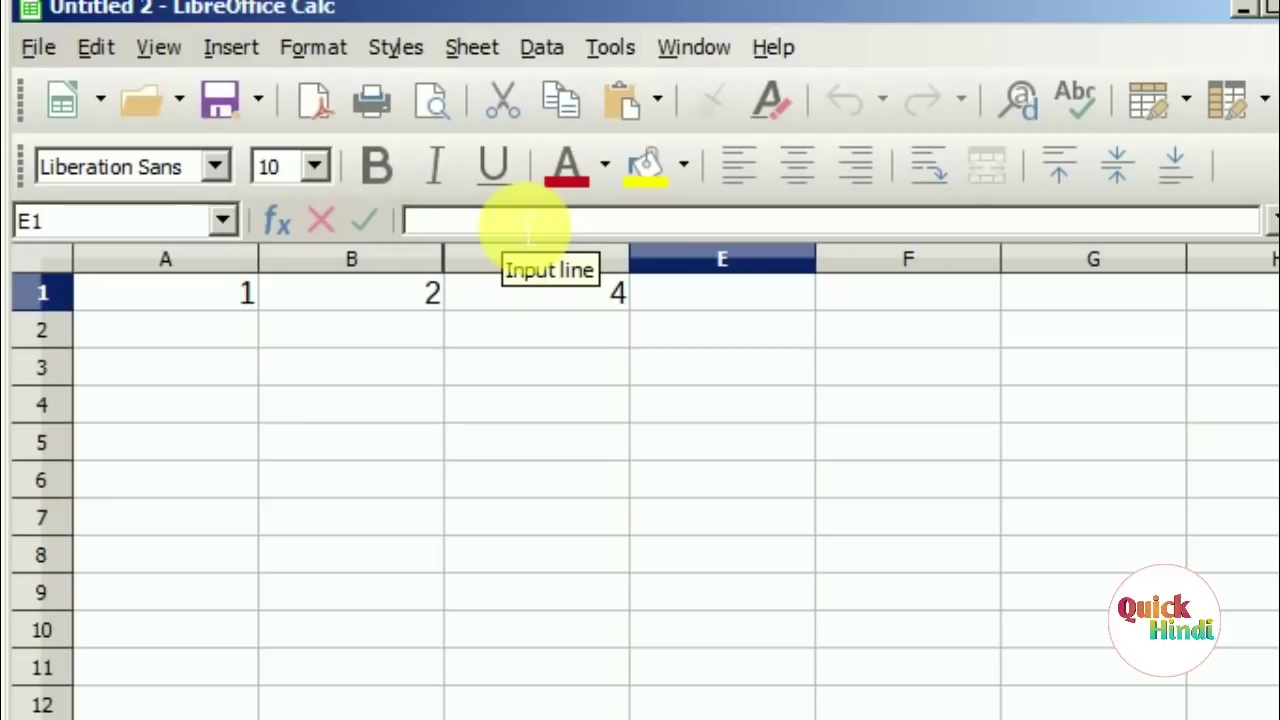
type("=s")
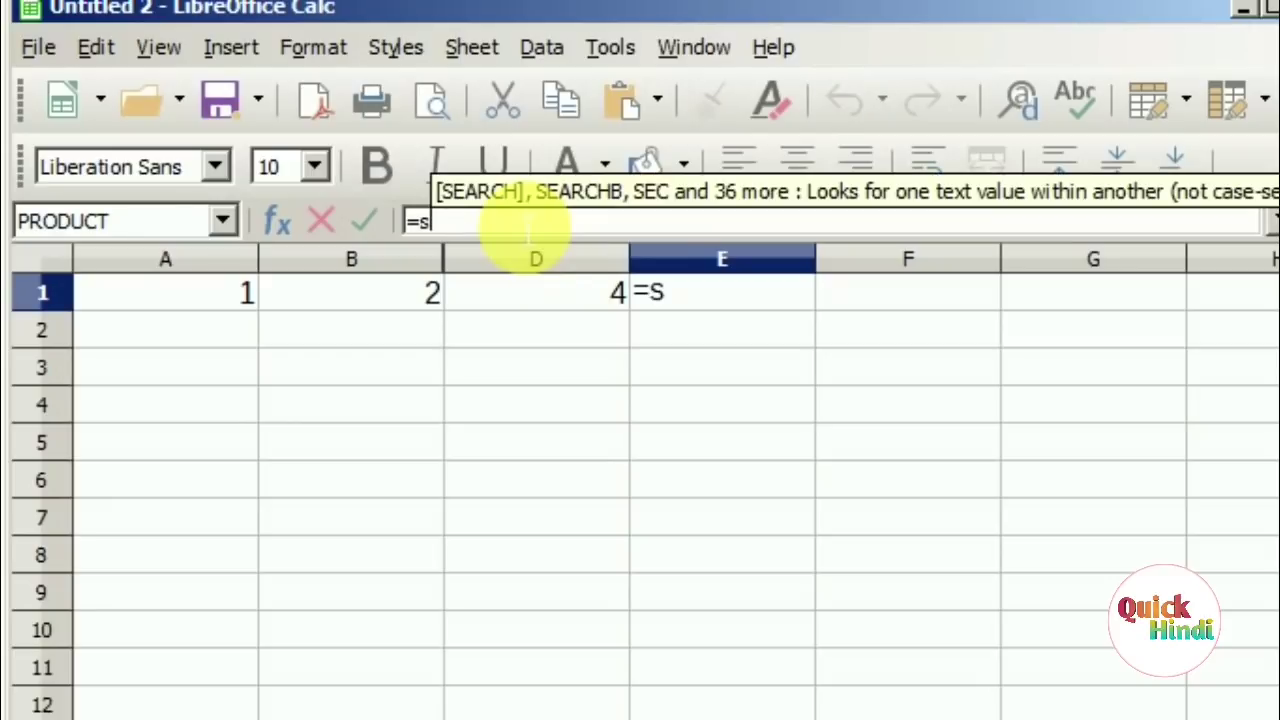
type("um")
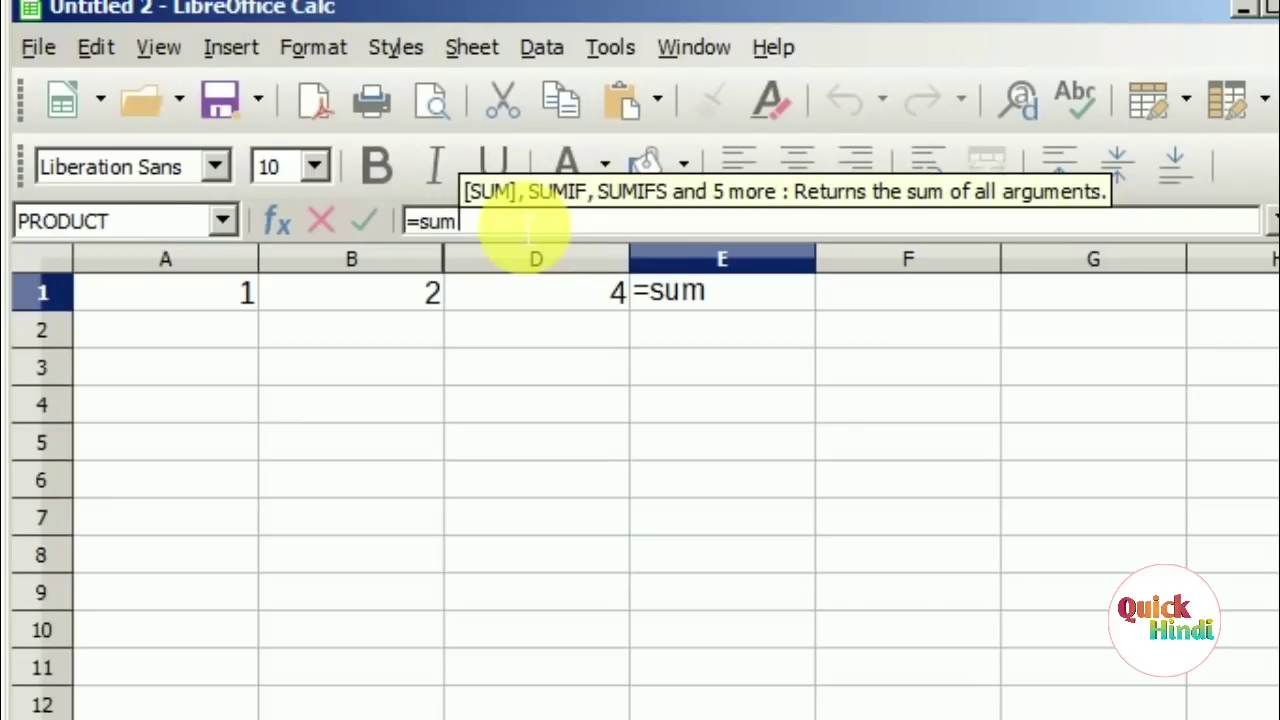
type("(")
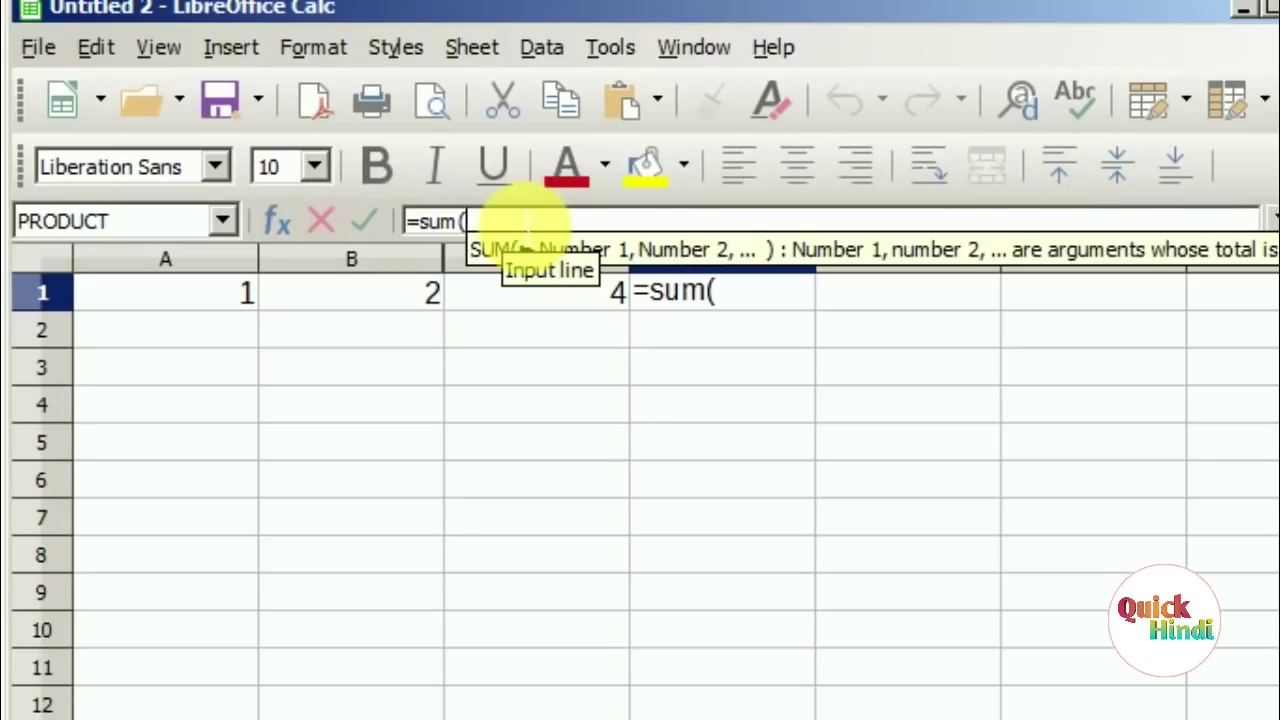
left_click(229, 305)
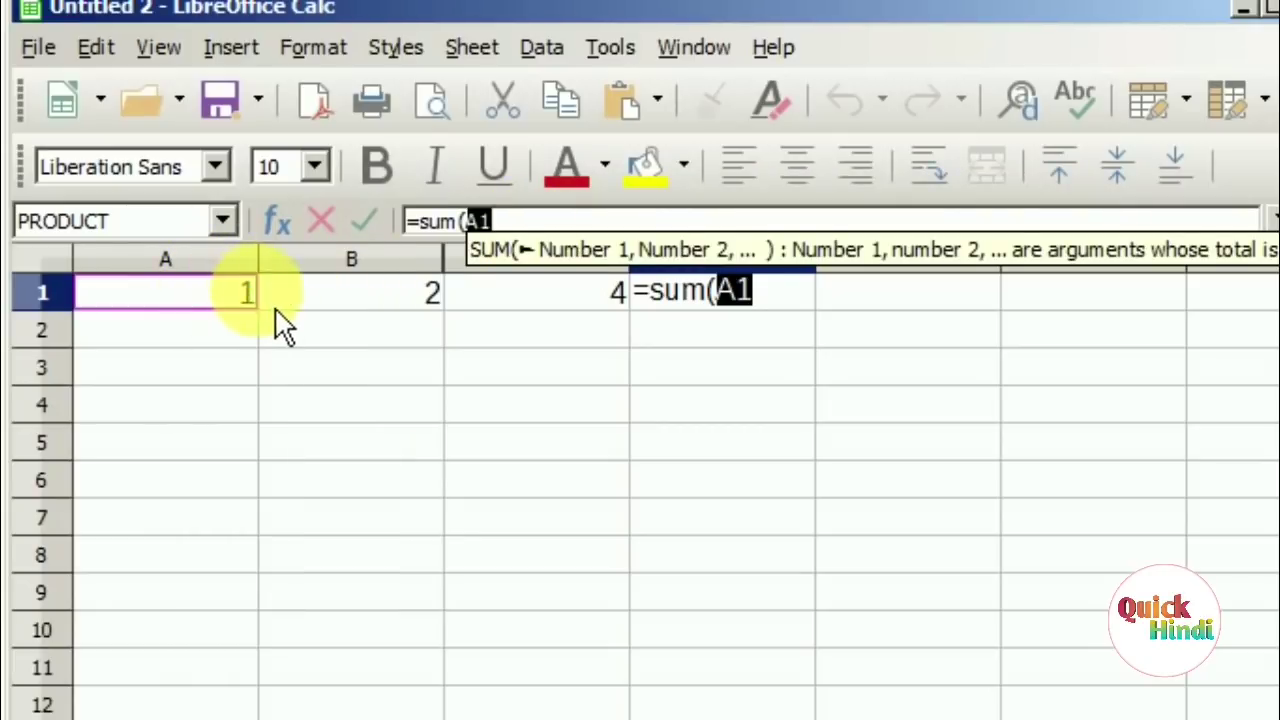
left_click_drag(285, 330, 575, 330)
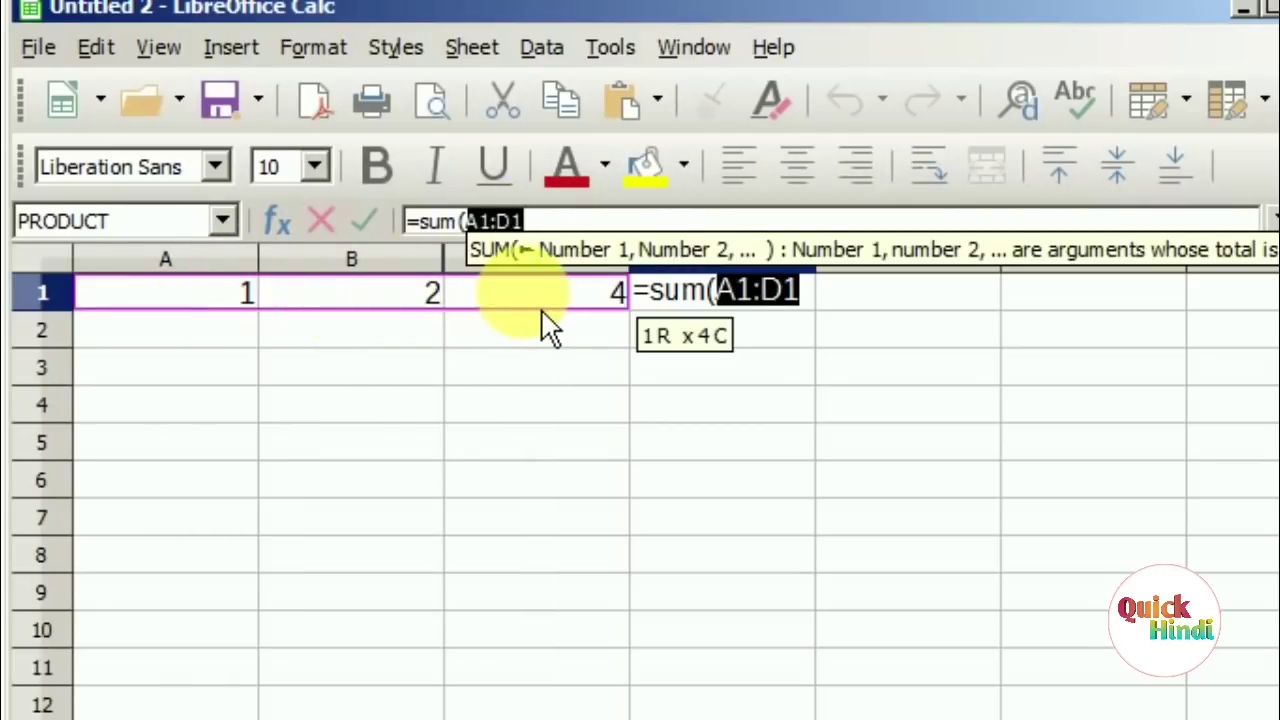
left_click(614, 224)
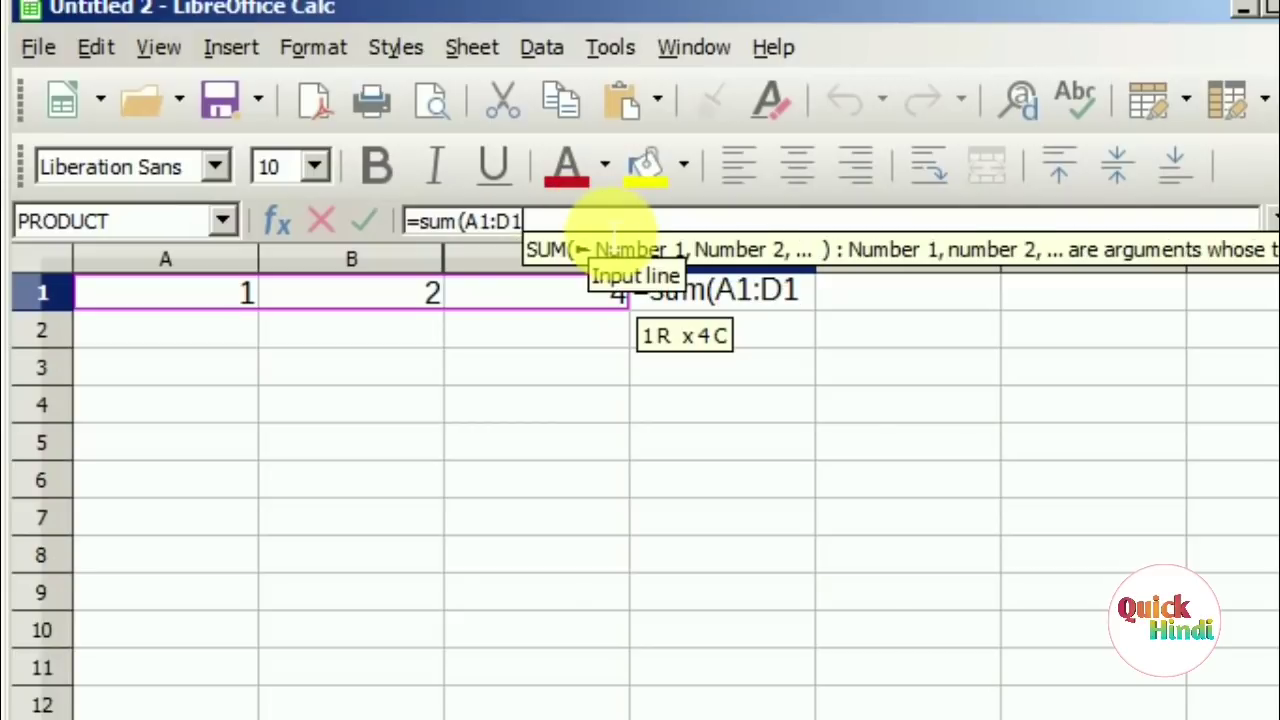
type(")")
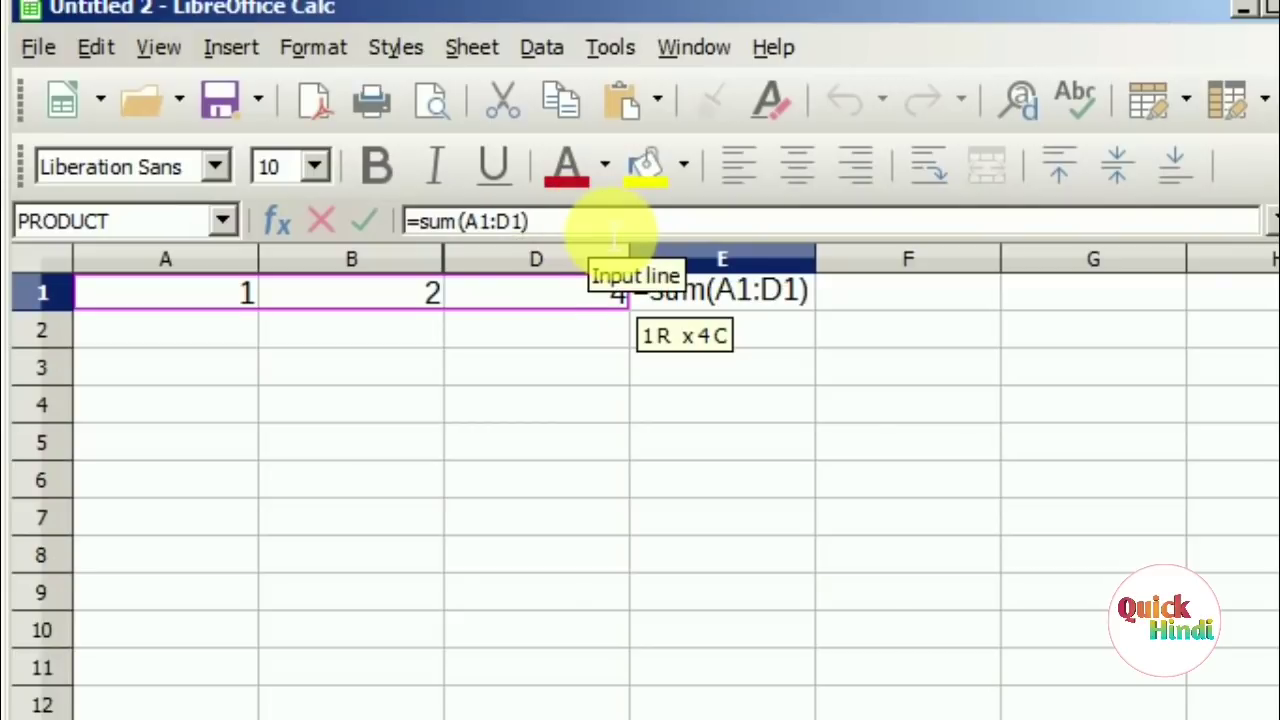
key("Return")
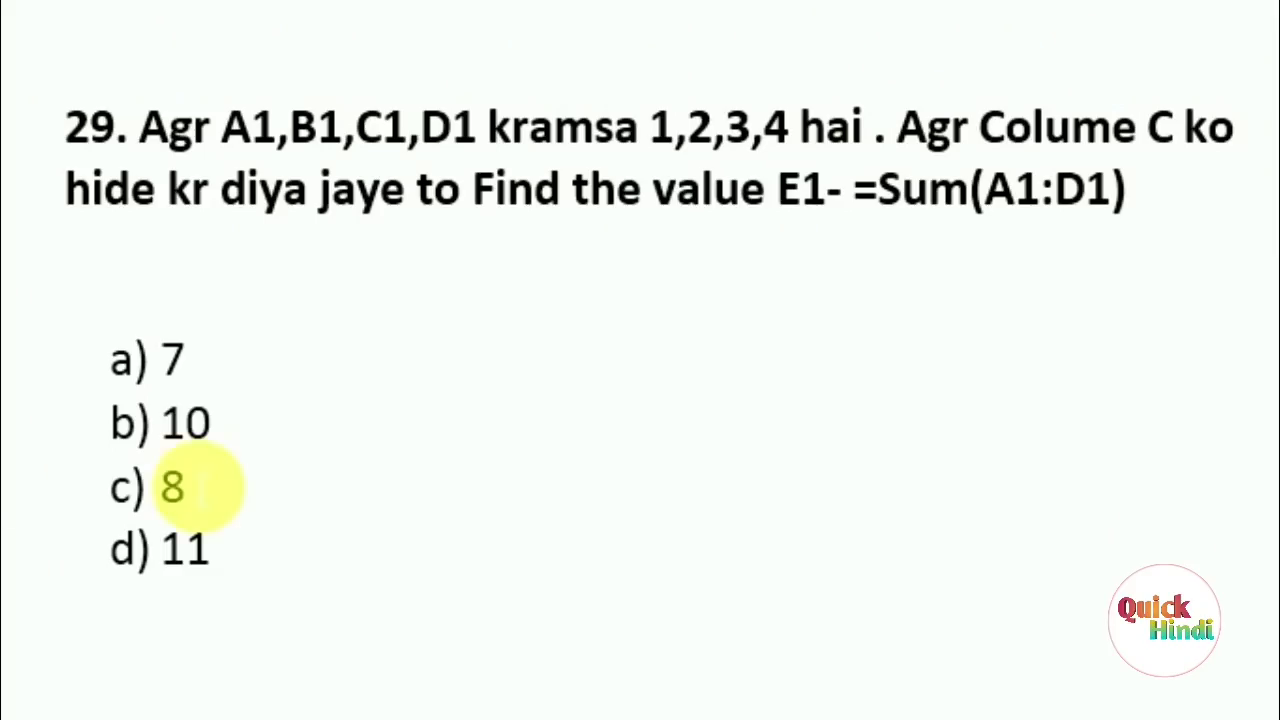
Colour answer b) 10 to question 29 red and scroll to question 30.
left_click_drag(160, 422, 242, 422)
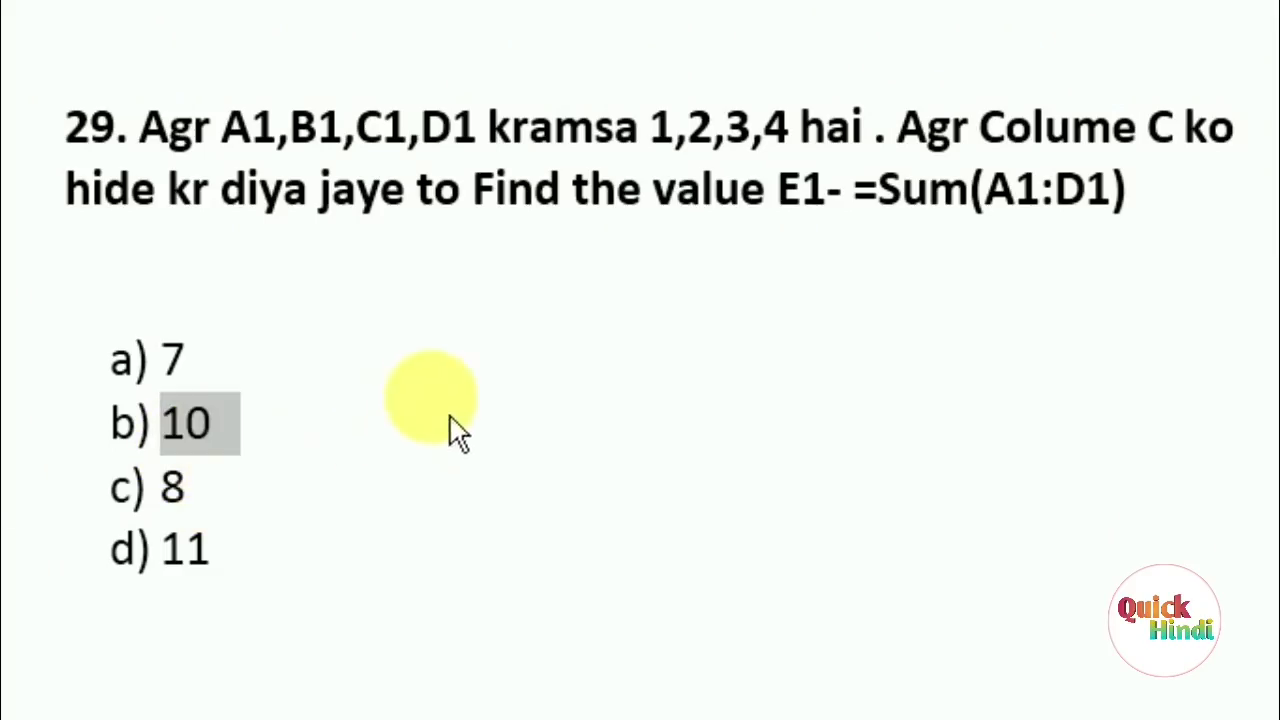
left_click(494, 366)
left_click(445, 450)
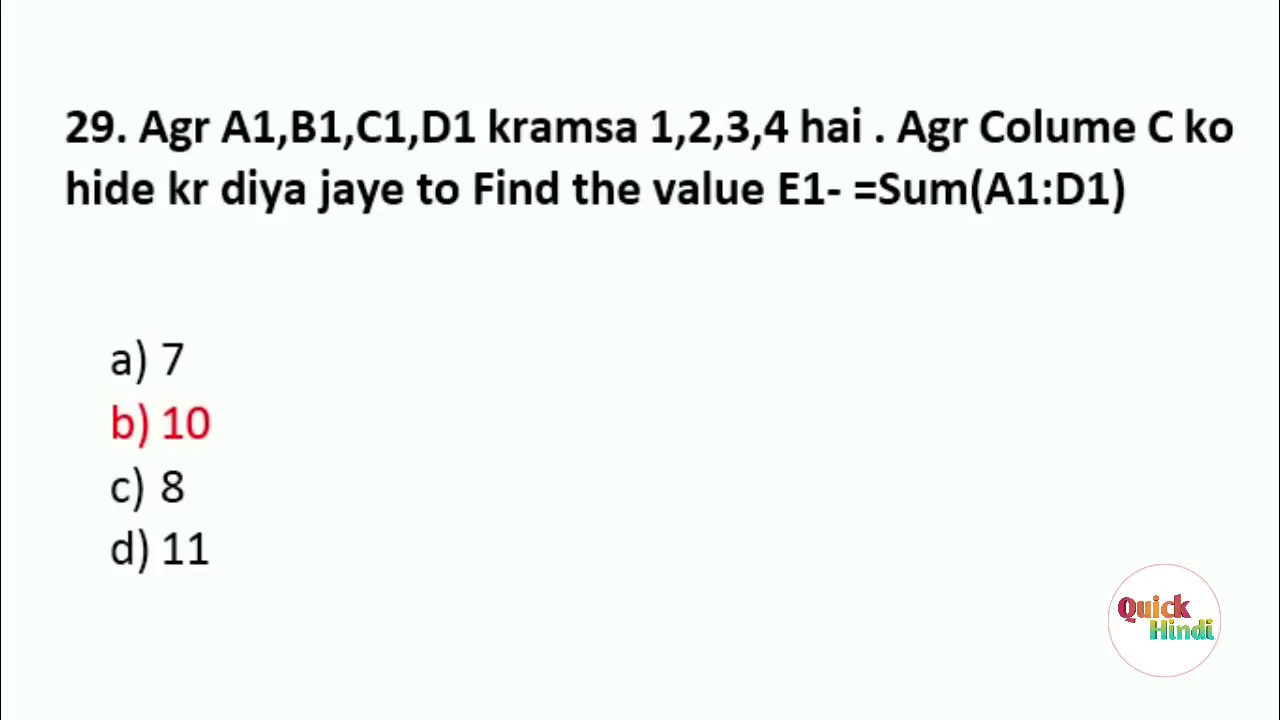
scroll(640, 360, "down", 5)
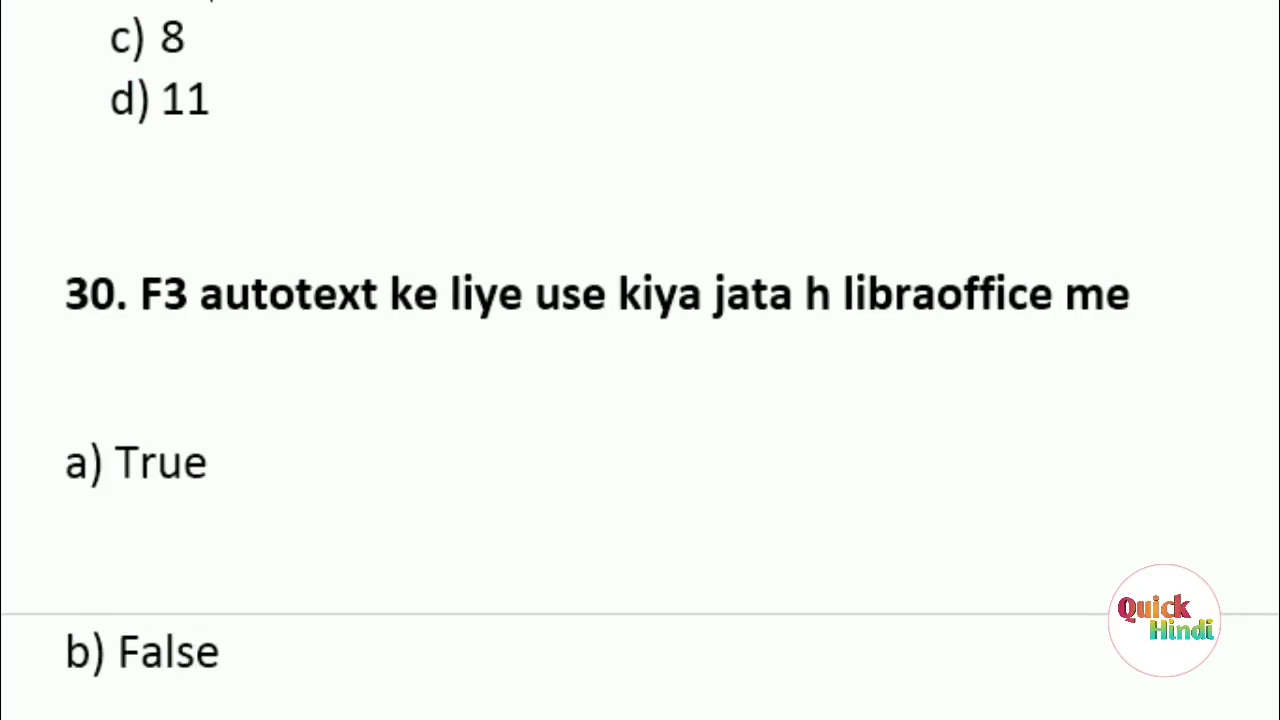
scroll(640, 360, "down", 1)
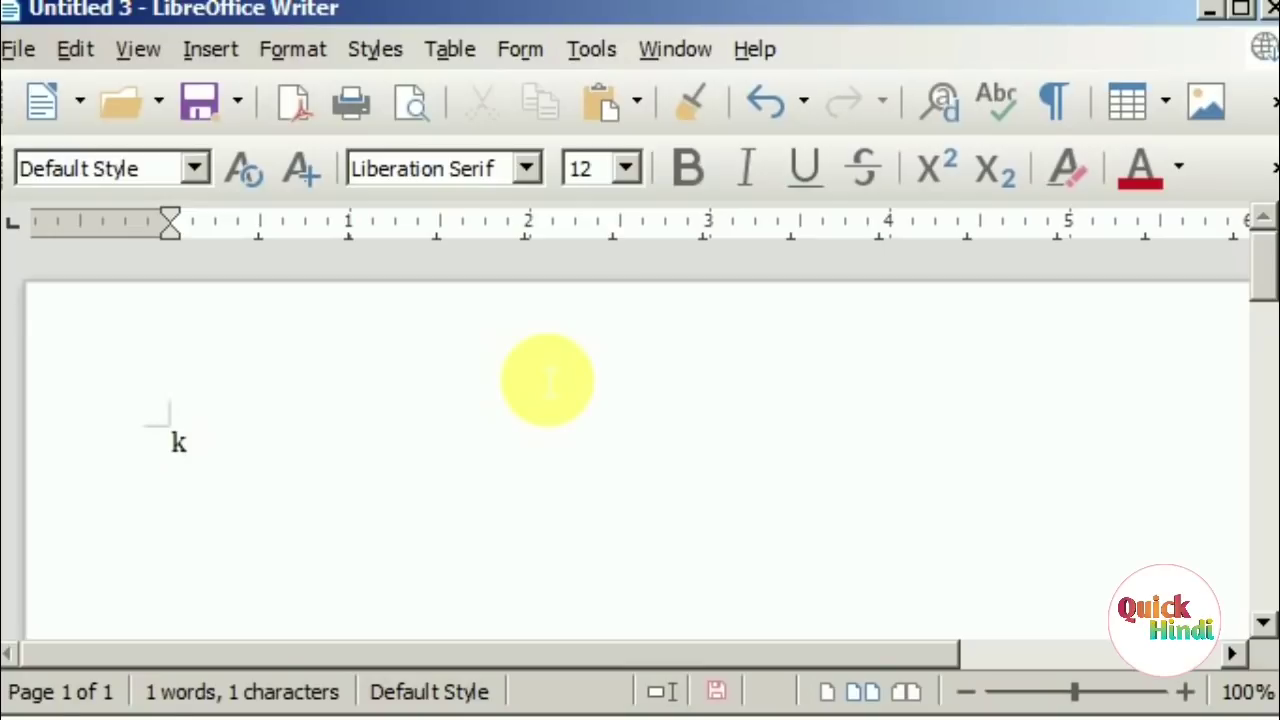
Show the Tools menu's AutoText entry and its Ctrl+F3 shortcut in Writer.
left_click(600, 50)
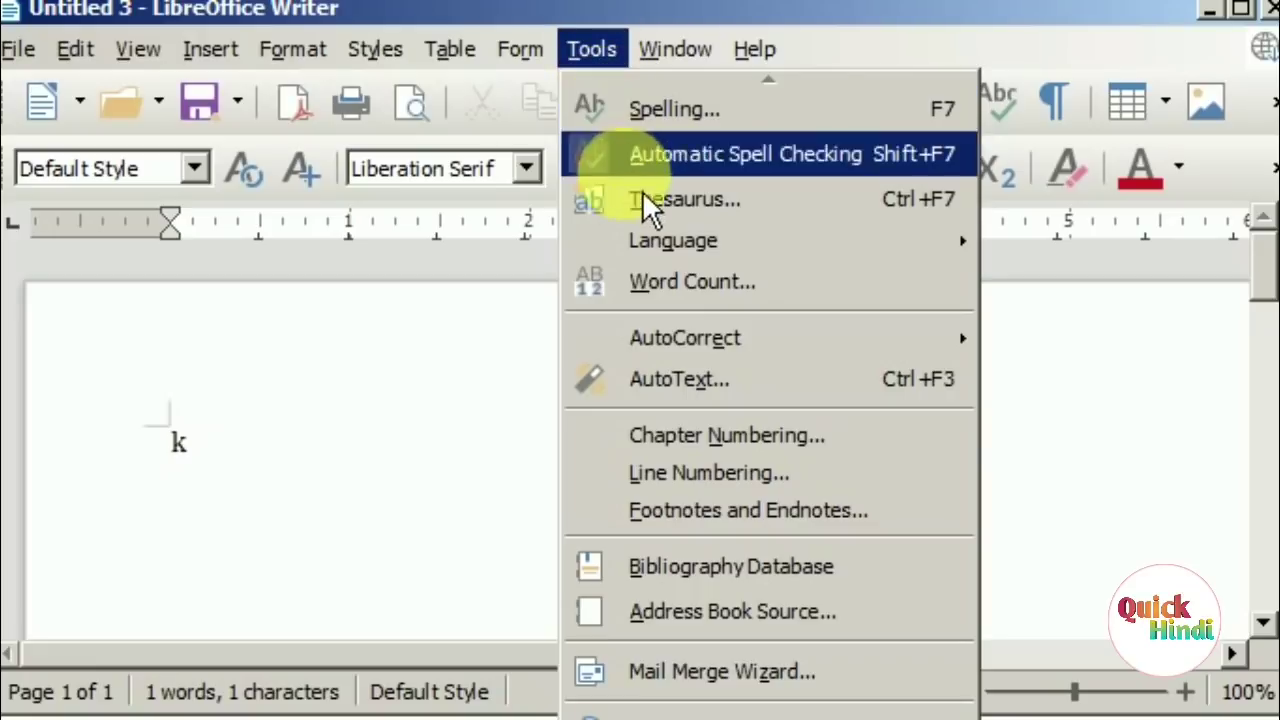
mouse_move(669, 352)
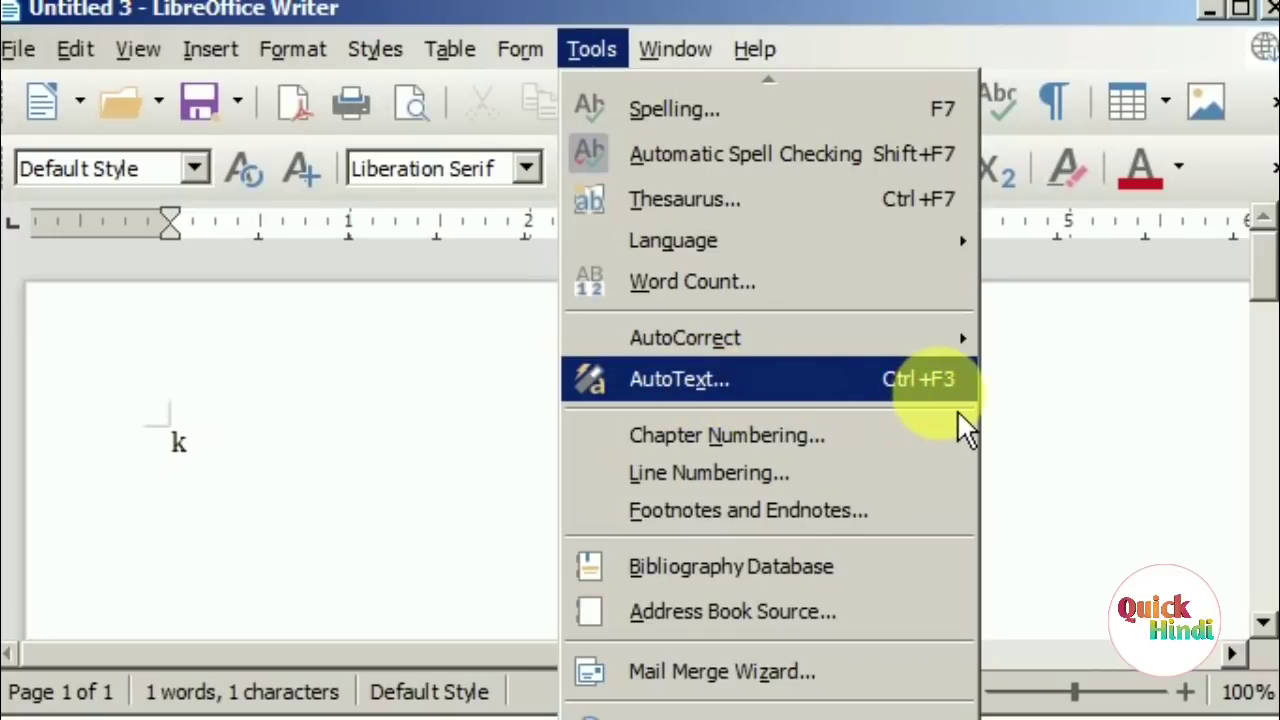
mouse_move(969, 352)
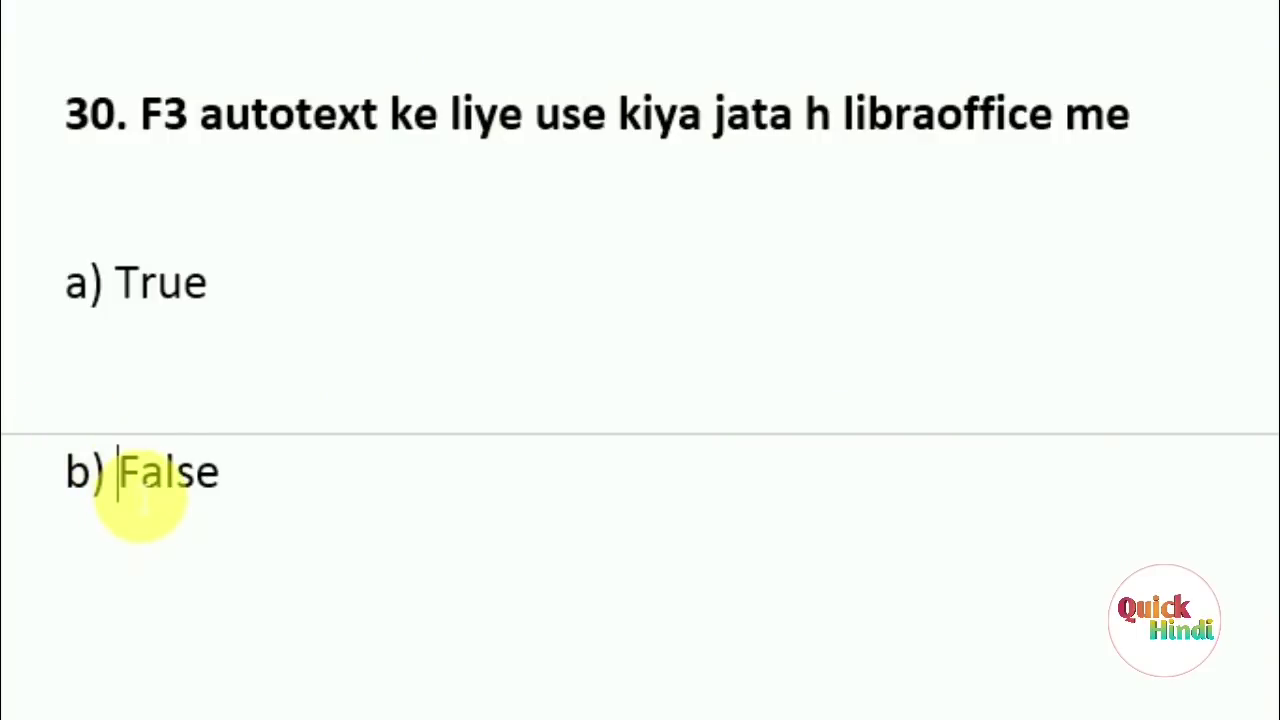
Colour answer b) False to question 30 red and scroll to question 31.
double_click(142, 490)
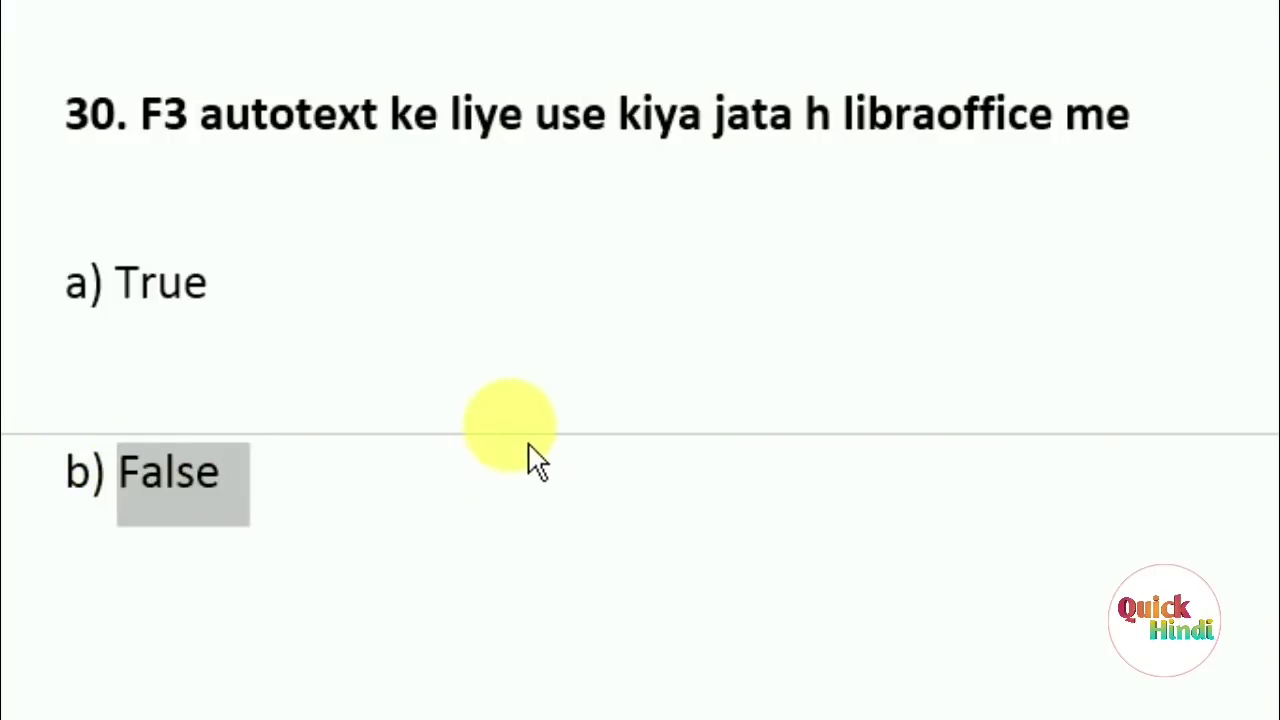
left_click(403, 540)
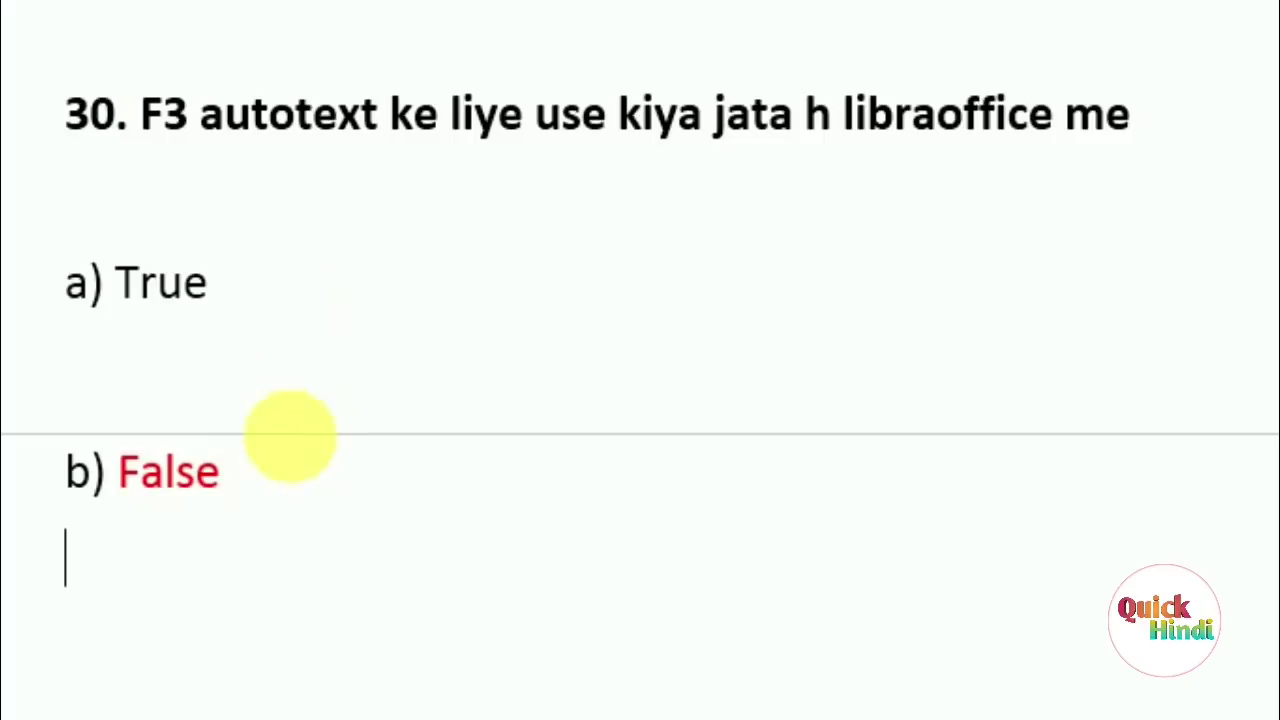
scroll(291, 434, "down", 5)
scroll(306, 463, "down", 3)
scroll(306, 463, "up", 1)
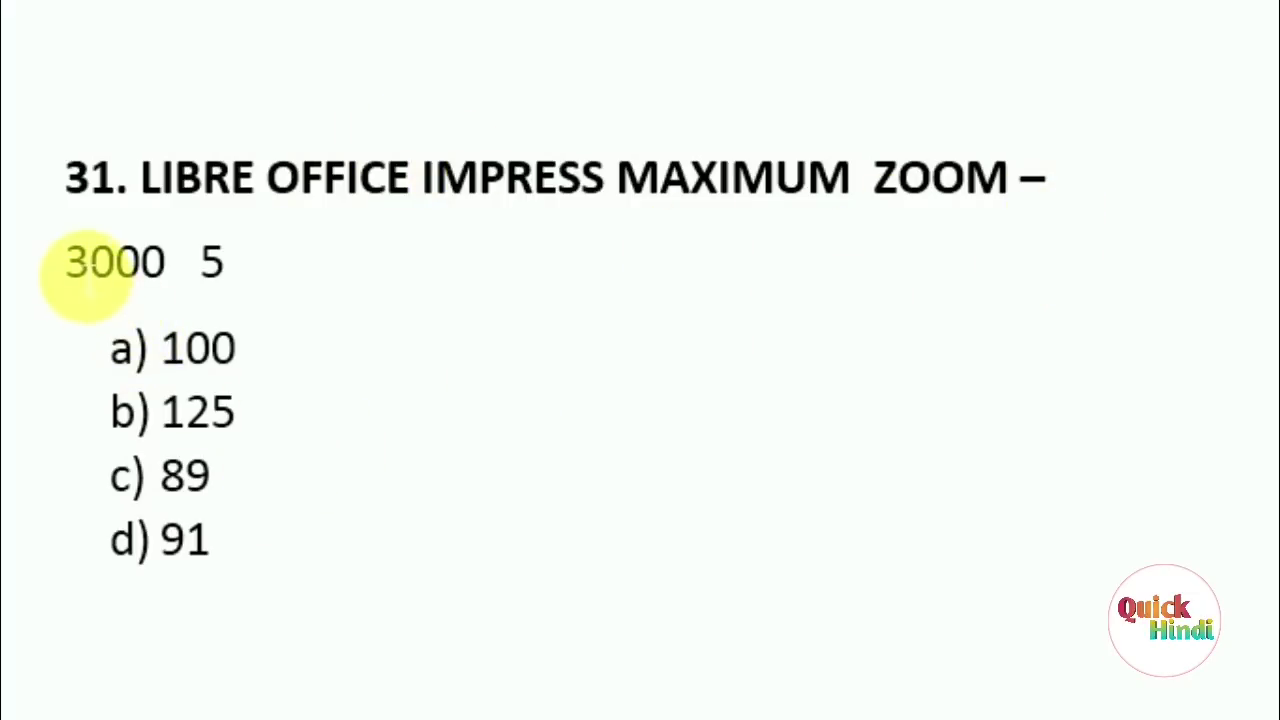
Delete the '3000 5' line under question 31 and add a blank line below its title.
left_click_drag(66, 268, 328, 285)
key("ctrl+c")
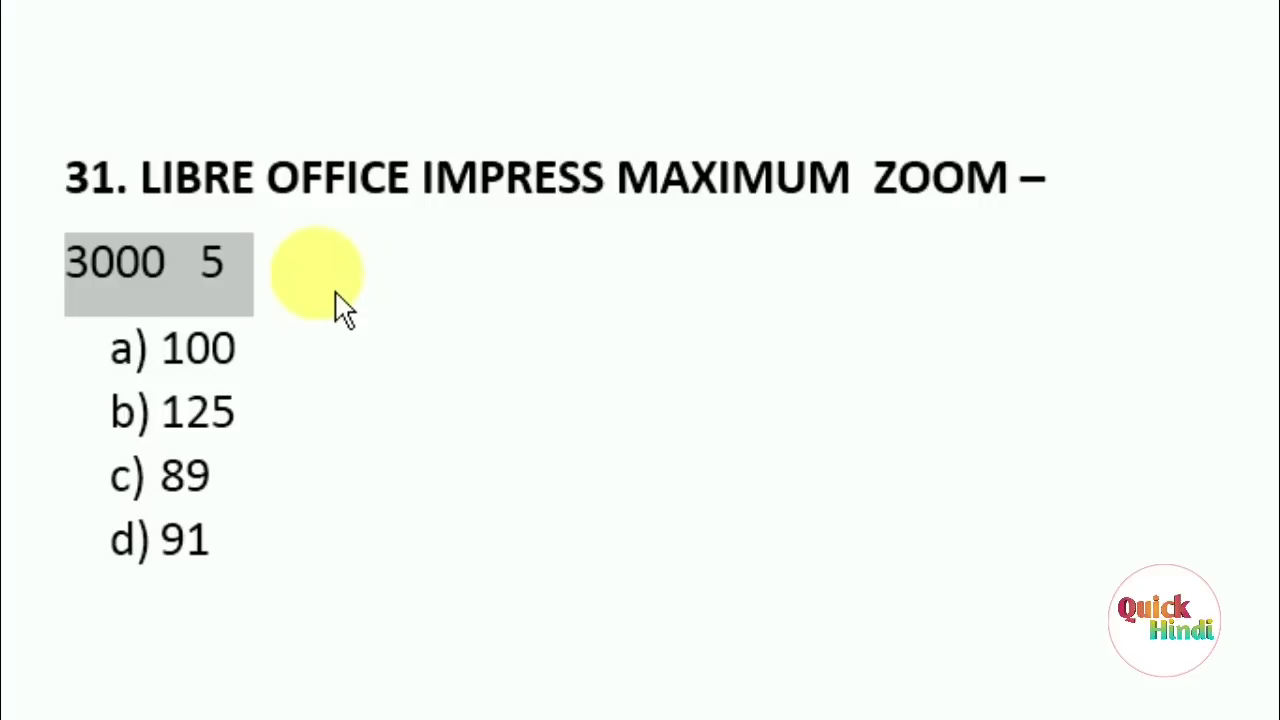
key("Delete")
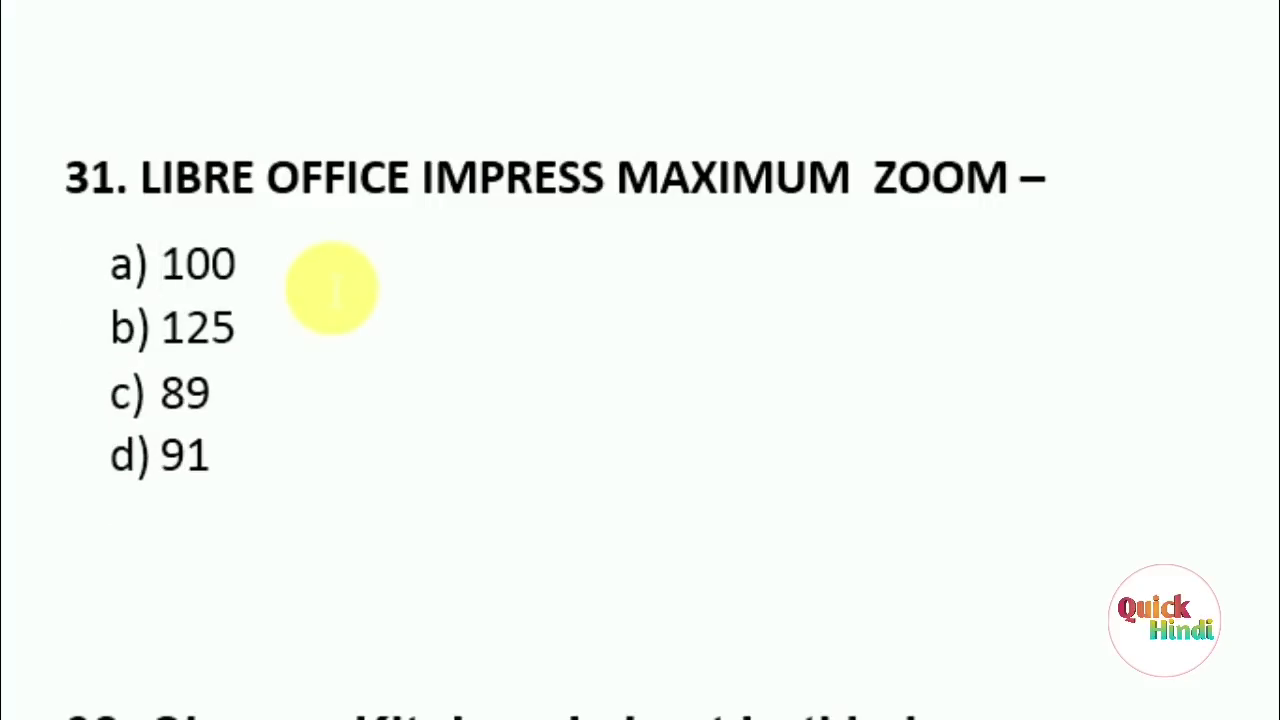
left_click(1120, 177)
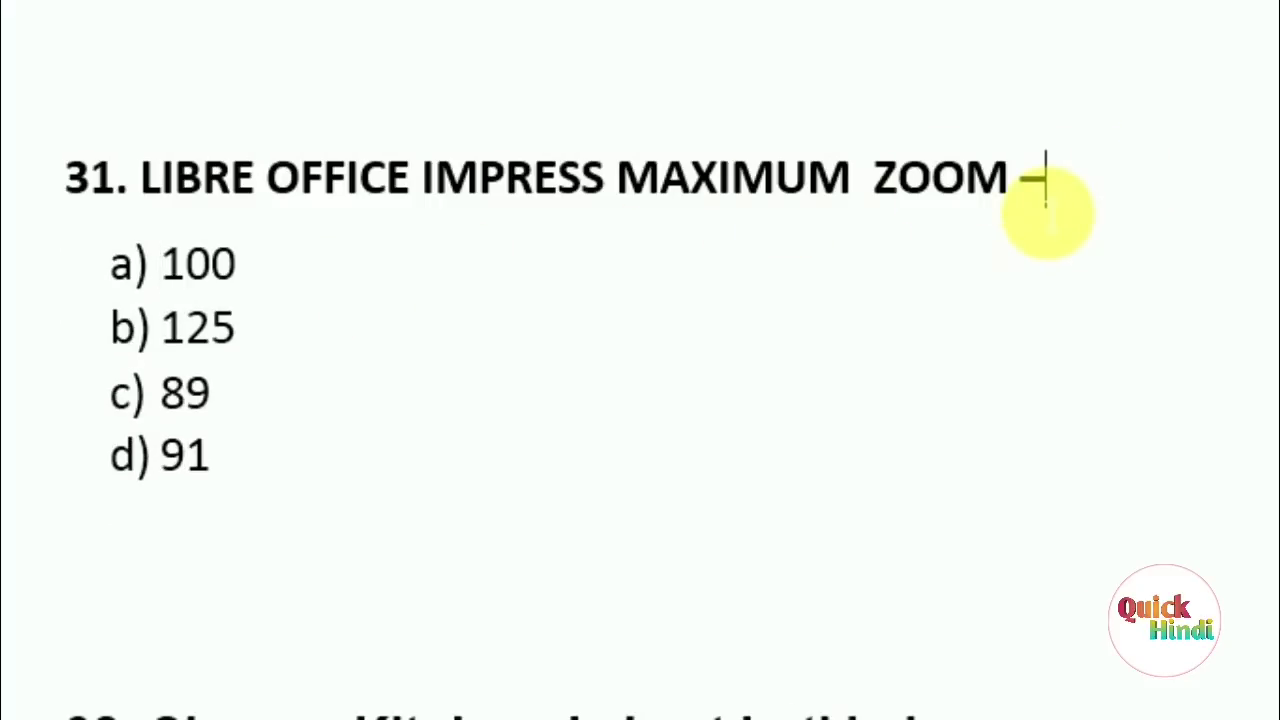
key("Return")
key("Return")
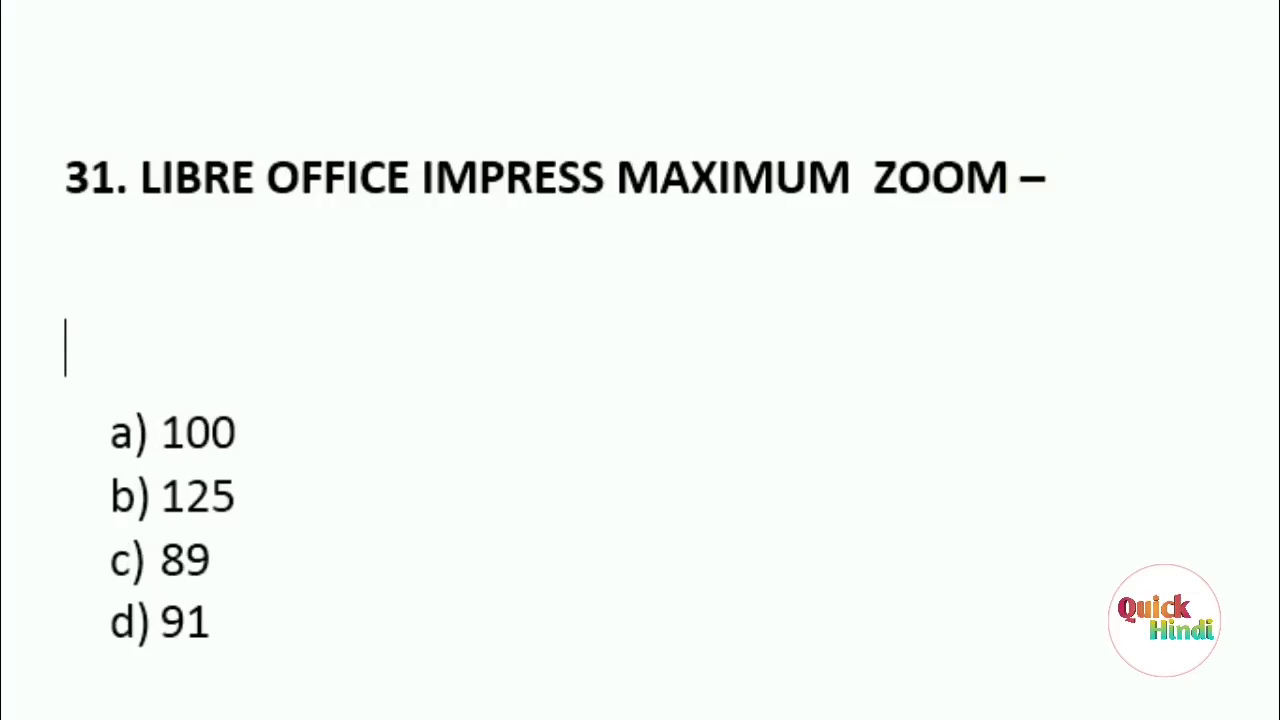
scroll(640, 360, "down", 2)
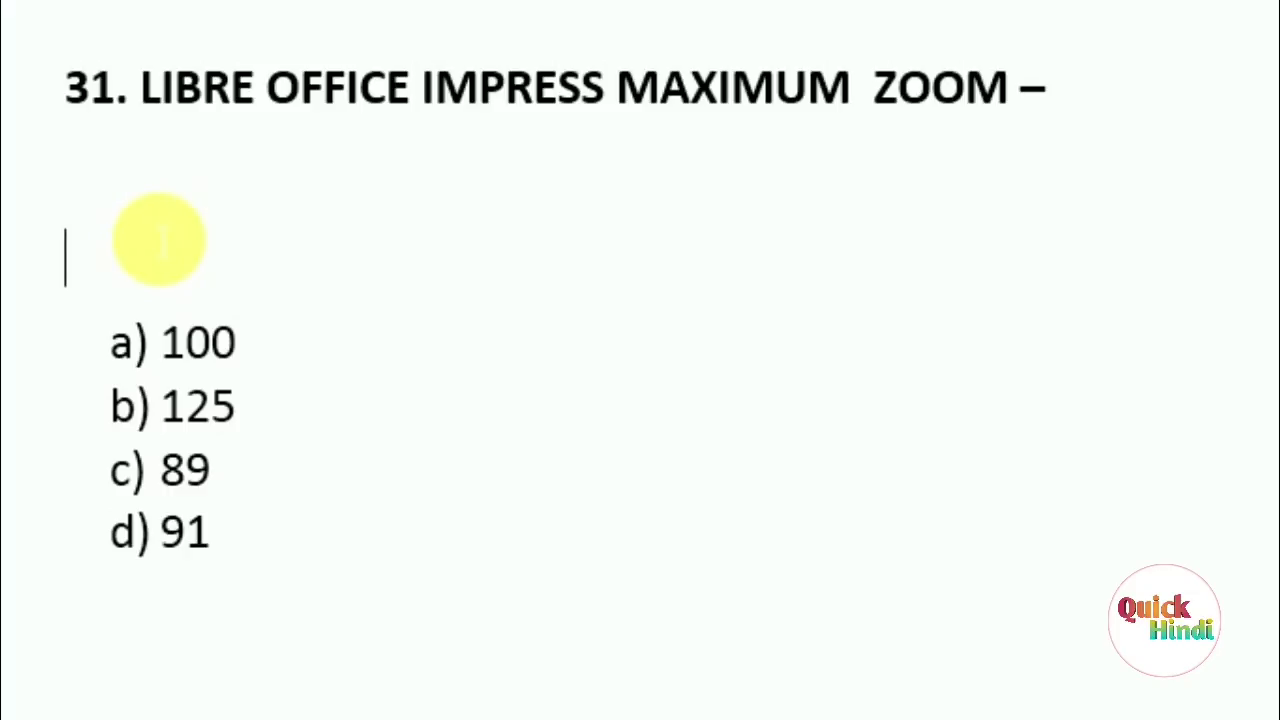
Restore the '3000 5' line and colour answer b) 125 red.
key("BackSpace")
key("Return")
key("ctrl+v")
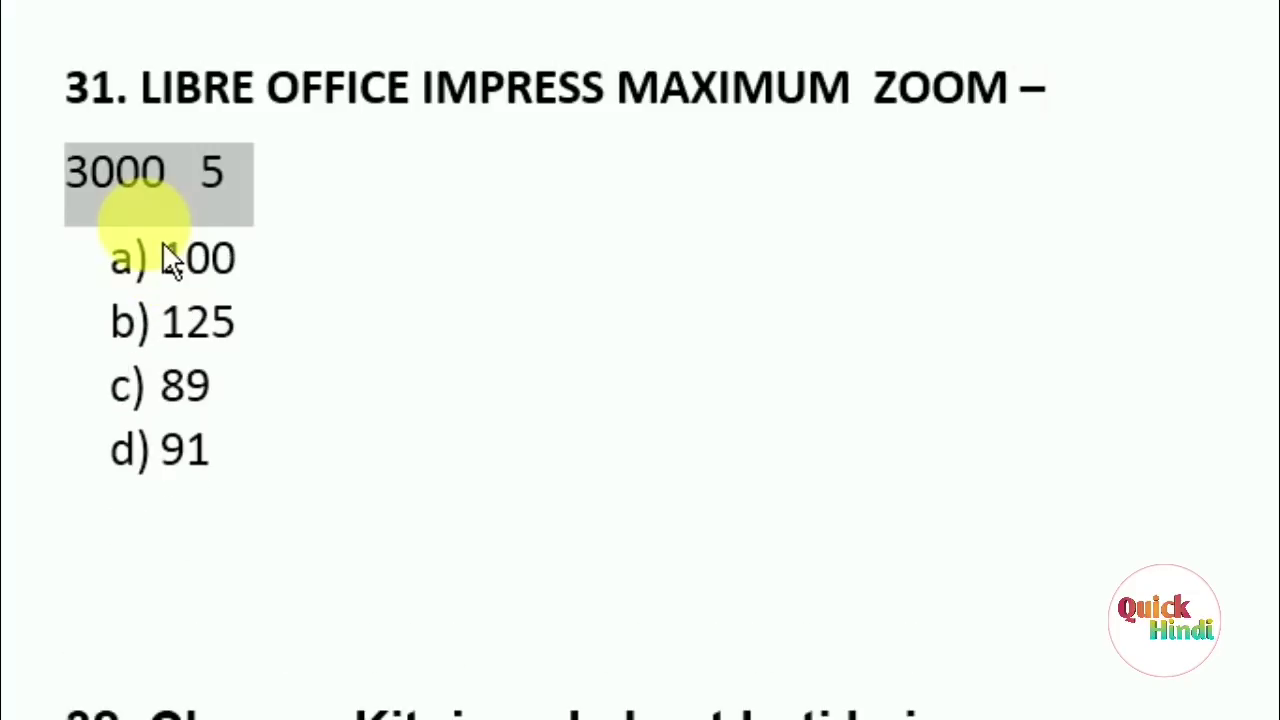
left_click(185, 185)
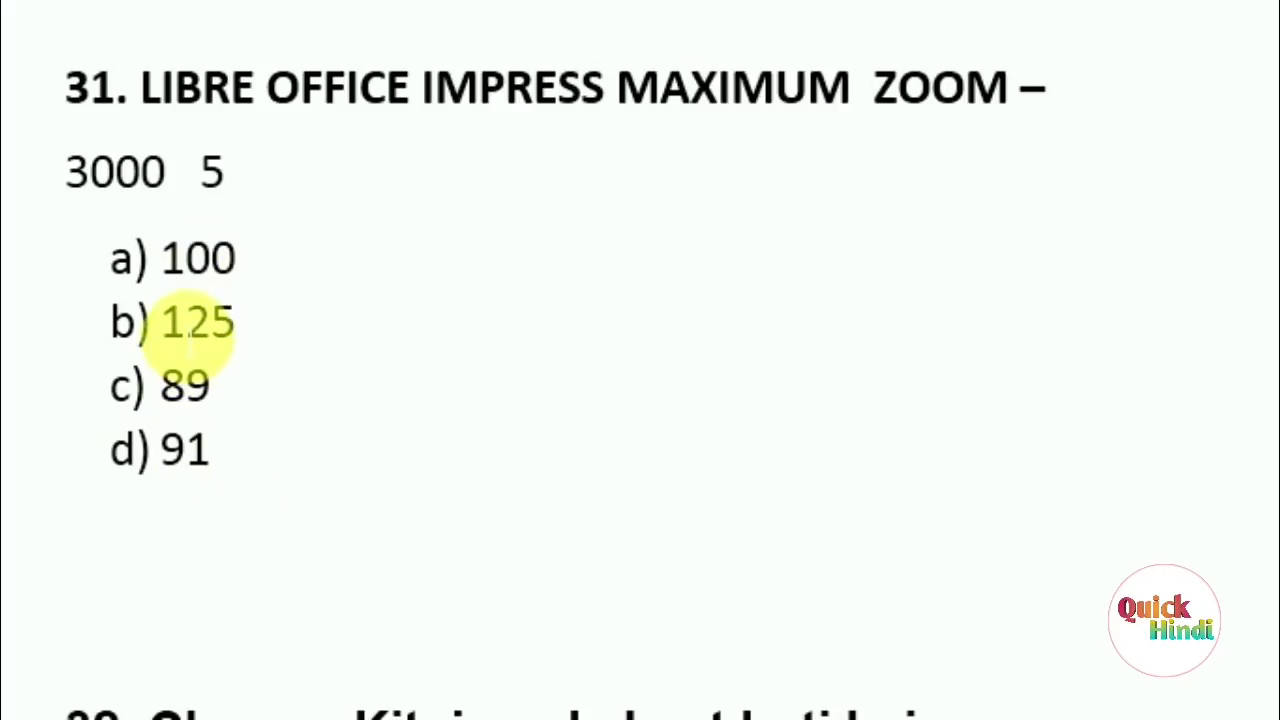
double_click(197, 322)
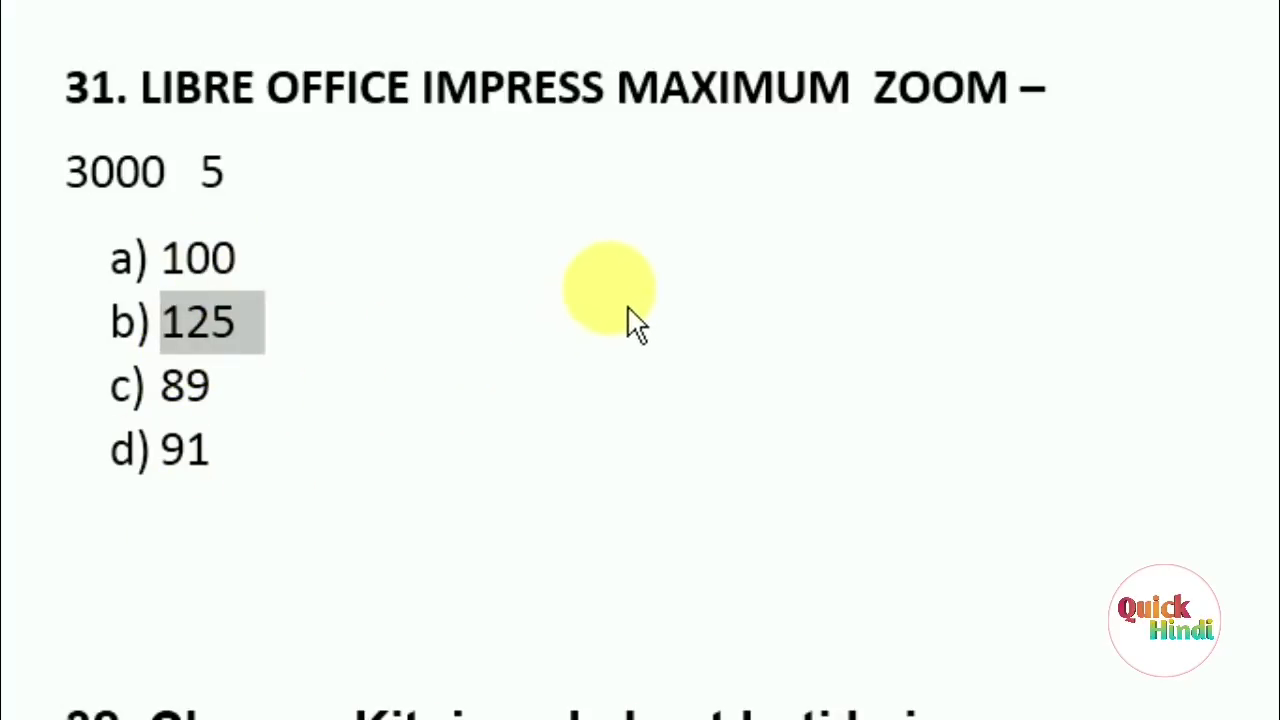
left_click(245, 392)
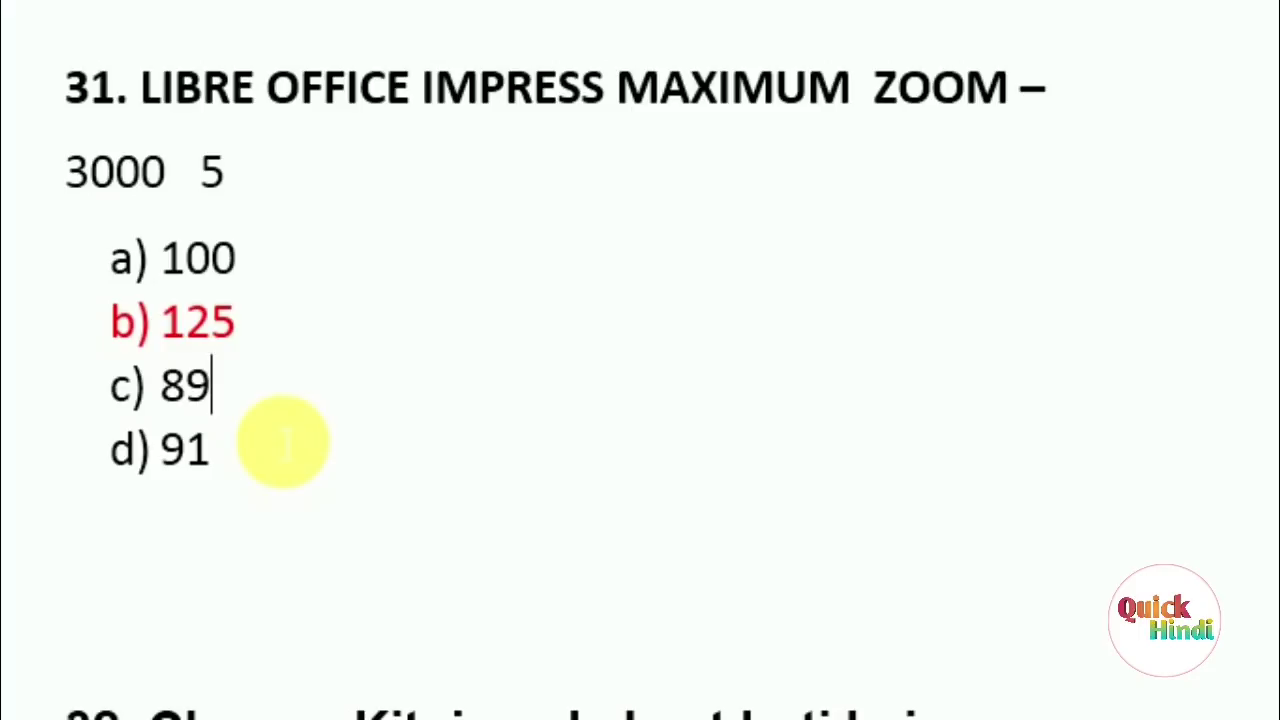
Scroll down and add a blank line above question 33.
scroll(257, 412, "down", 3)
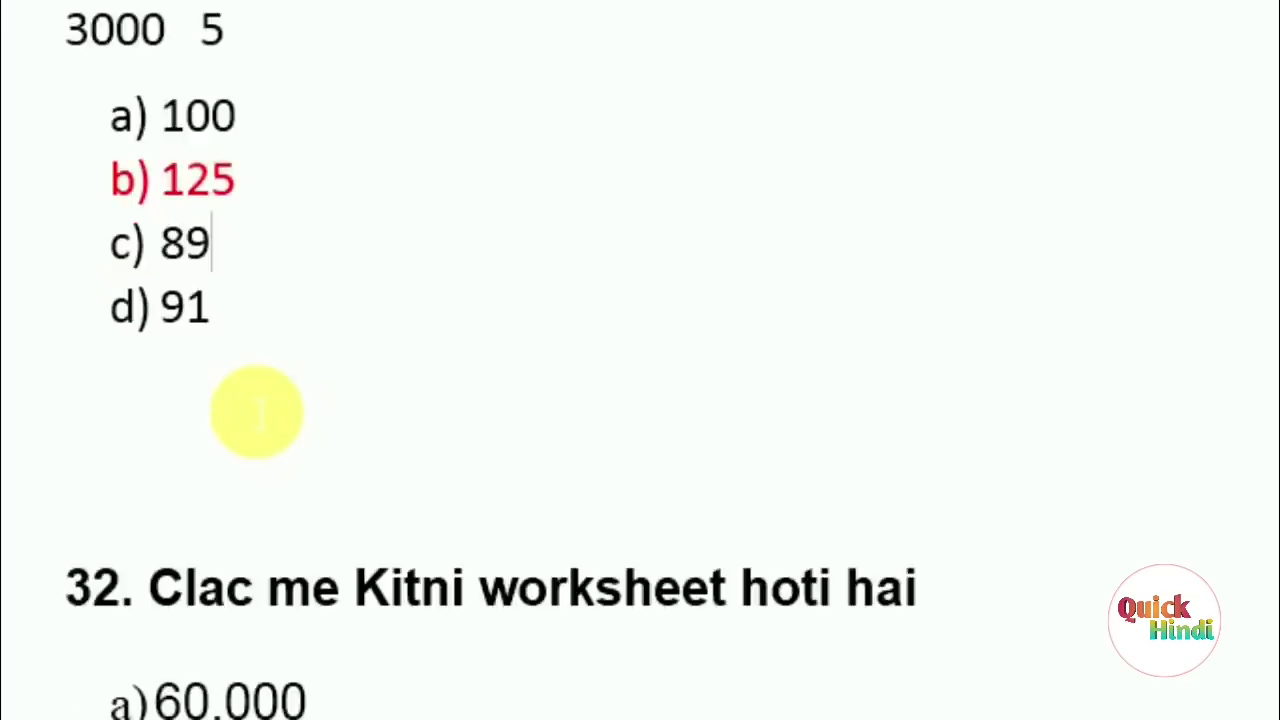
scroll(257, 412, "down", 6)
scroll(266, 394, "down", 2)
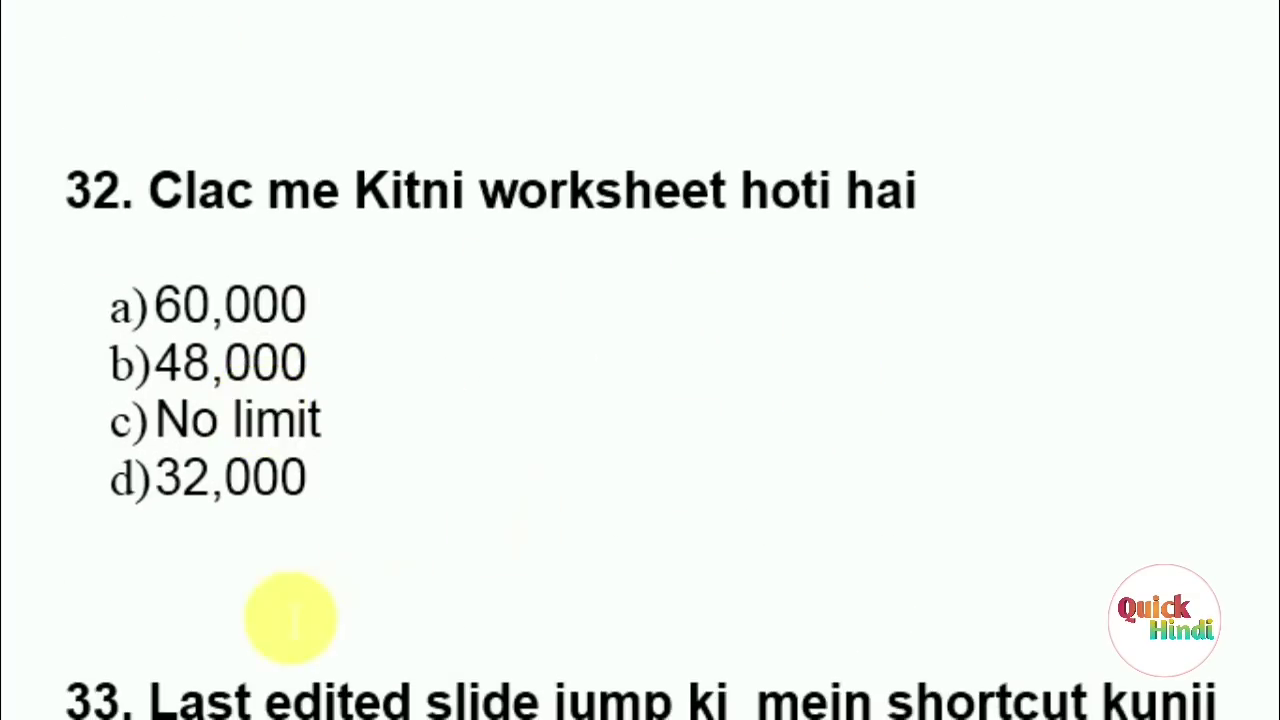
left_click(206, 648)
key("Return")
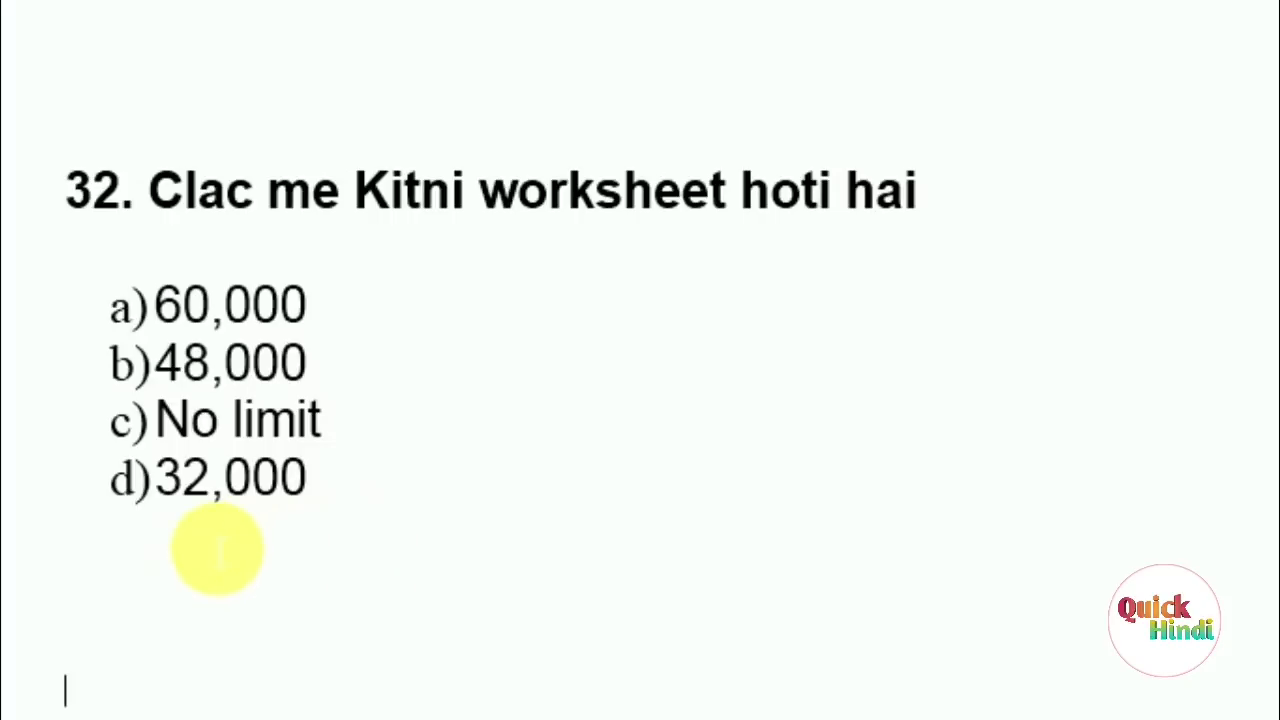
Select d) 32,000 as question 32's answer, then scroll on to question 33.
left_click_drag(160, 485, 812, 485)
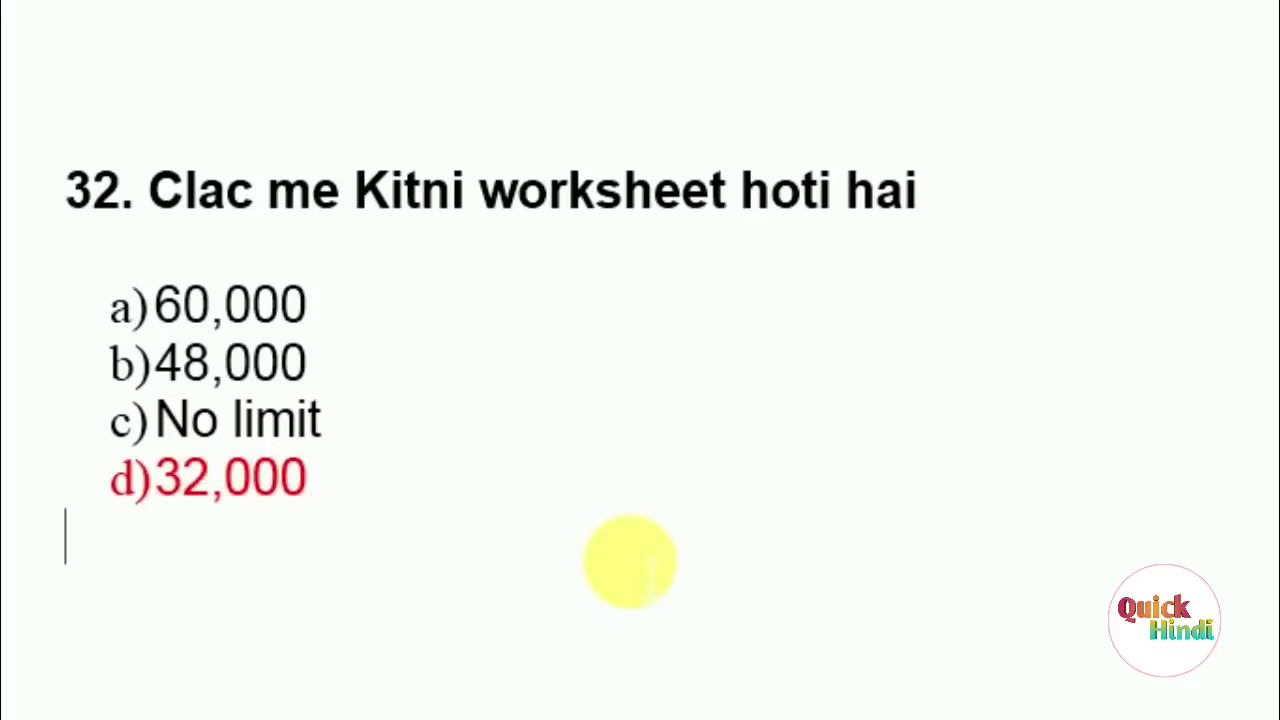
scroll(253, 638, "down", 5)
scroll(252, 640, "down", 1)
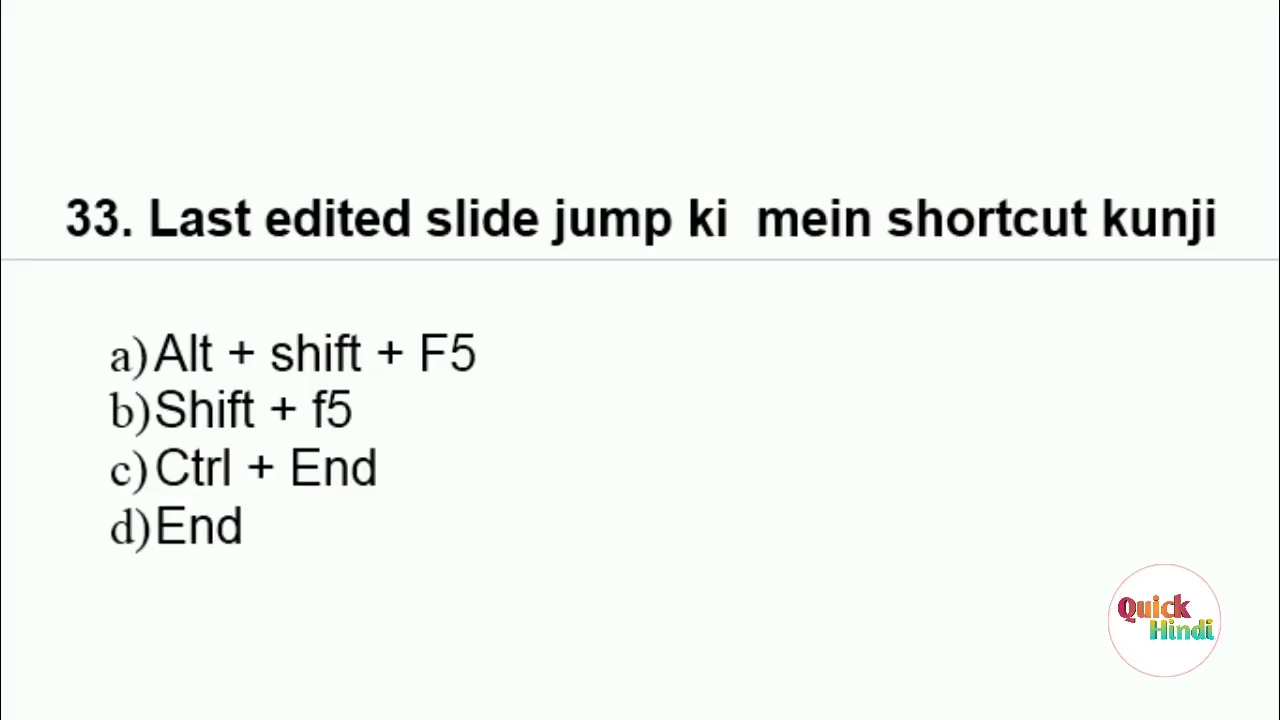
Compare question 33's End, Ctrl + End and Shift + f5 options against Impress's slide show start options.
left_click(391, 580)
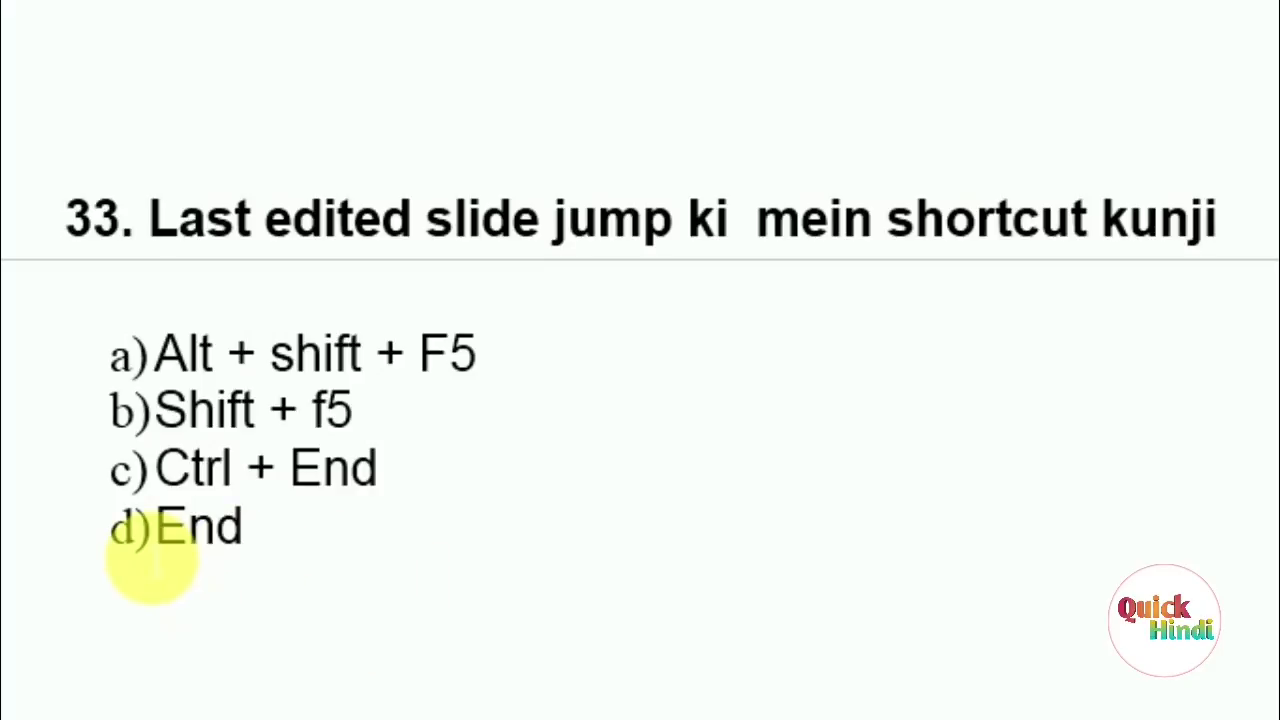
left_click_drag(168, 540, 282, 565)
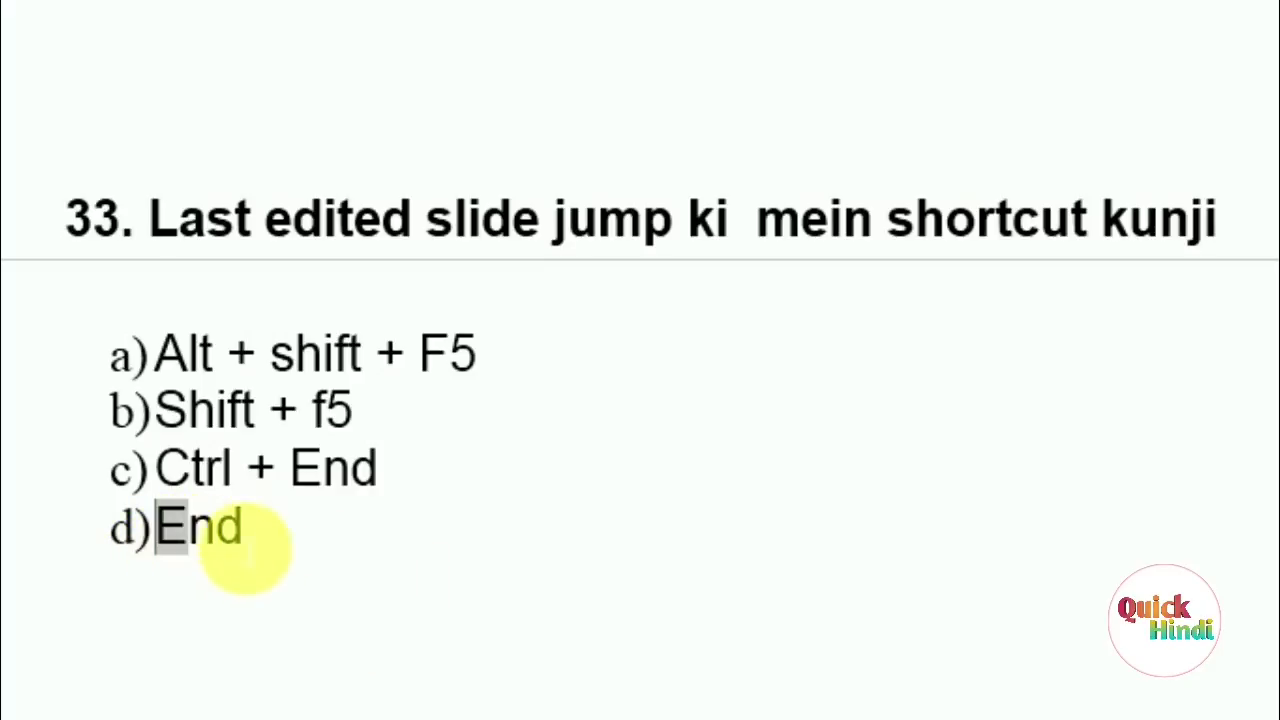
left_click(357, 580)
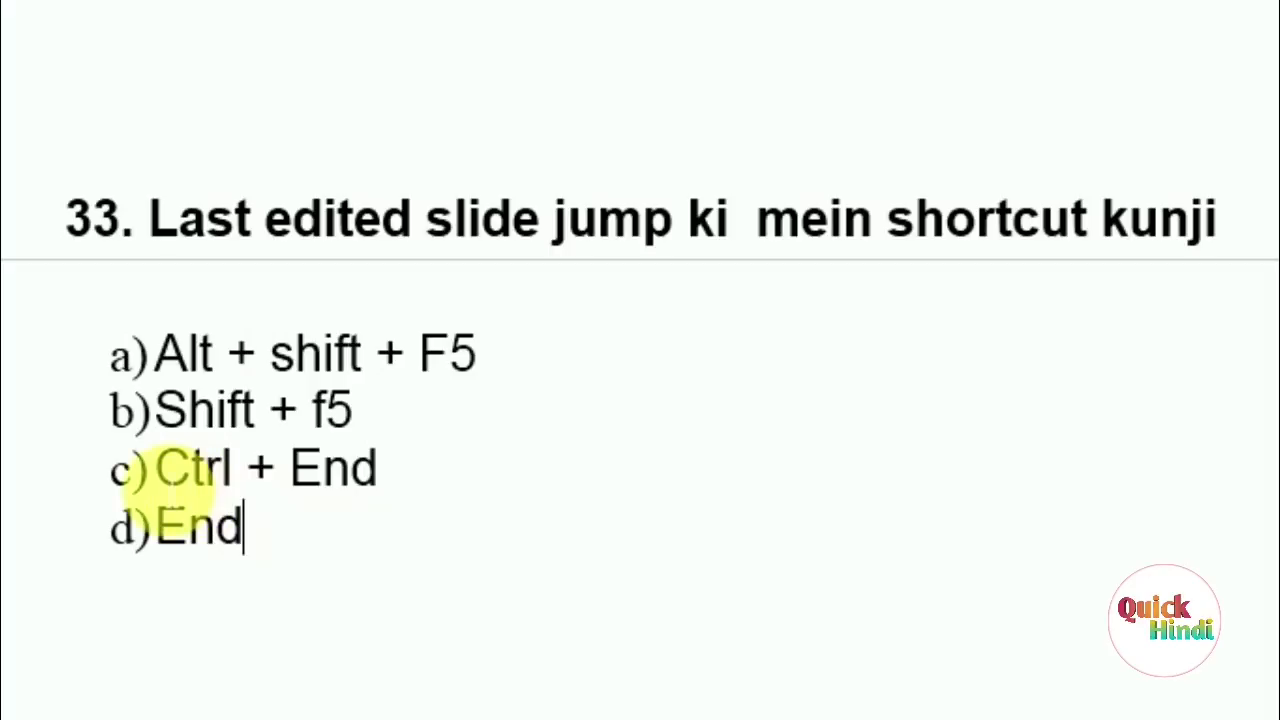
left_click(157, 468)
left_click_drag(178, 475, 463, 486)
left_click(417, 560)
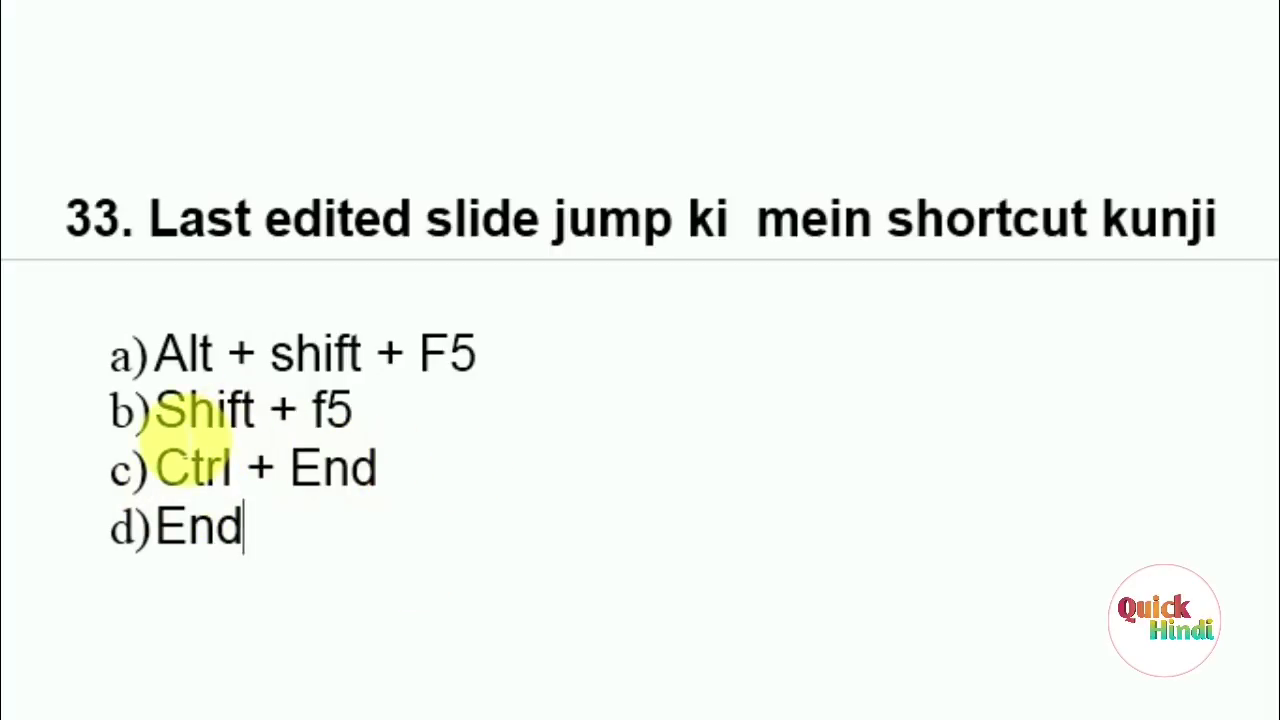
left_click_drag(160, 412, 268, 412)
left_click_drag(415, 413, 400, 409)
left_click(434, 477)
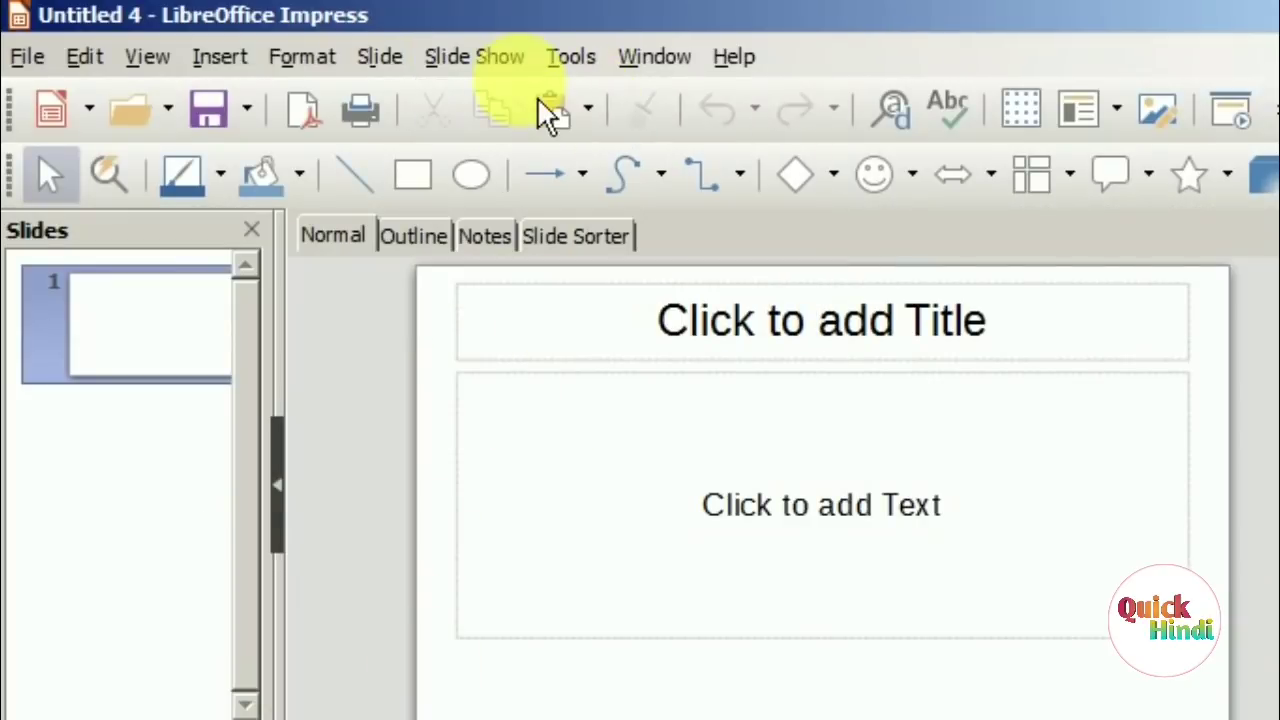
left_click(476, 60)
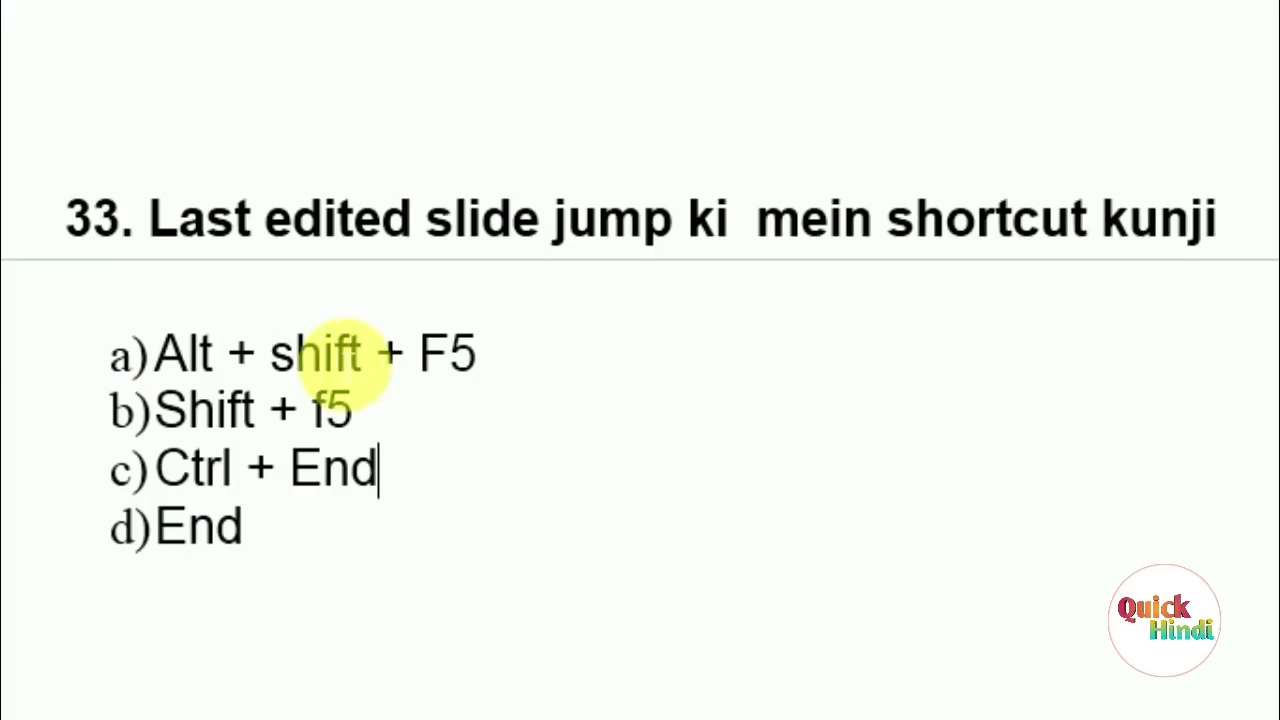
Color option a) Alt + shift + F5 red and scroll toward question 34.
left_click(165, 355)
key("shift+End")
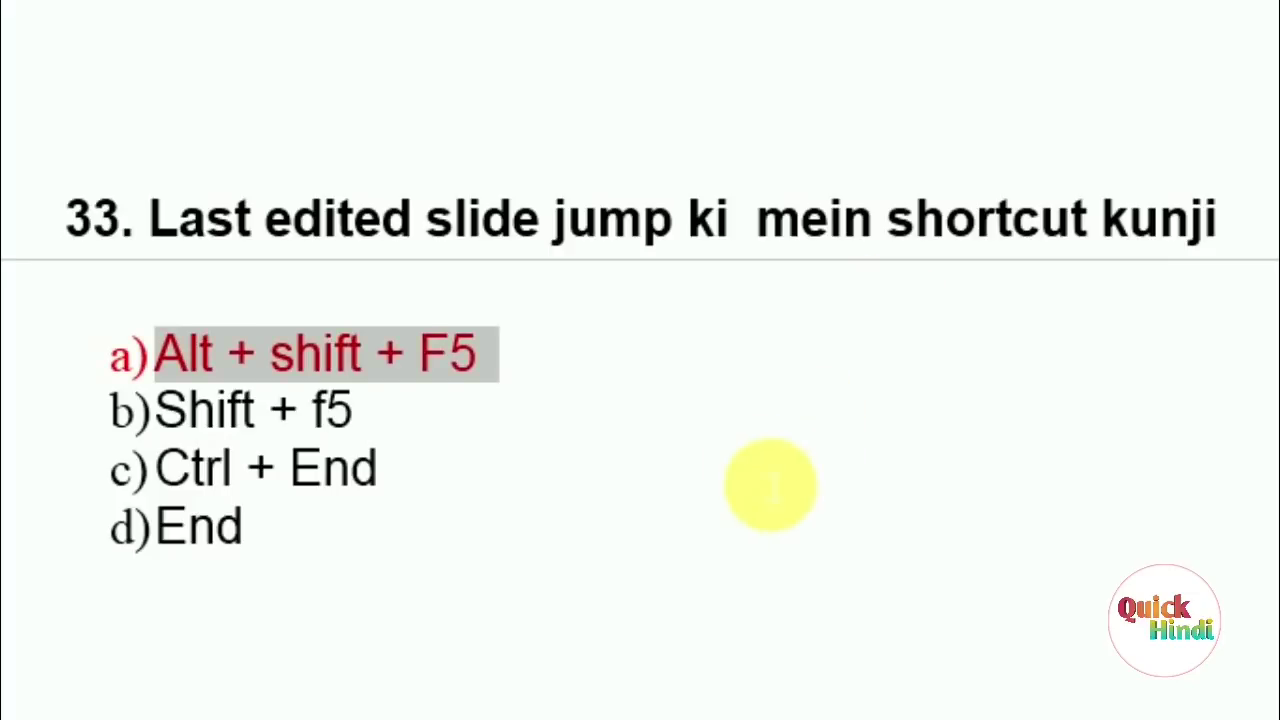
left_click(770, 490)
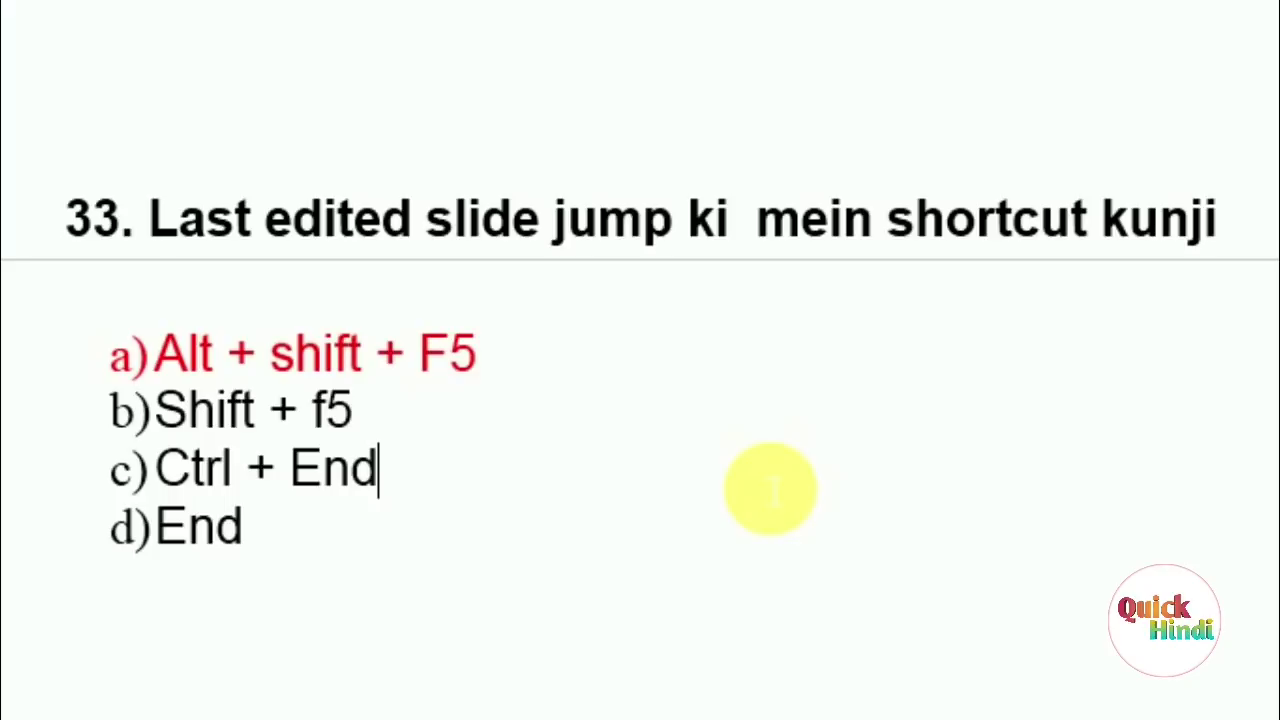
scroll(770, 490, "down", 1)
scroll(770, 490, "down", 5)
Scroll to question 34 on =sum(A1:A5) and click into its A1 reference.
scroll(770, 490, "down", 1)
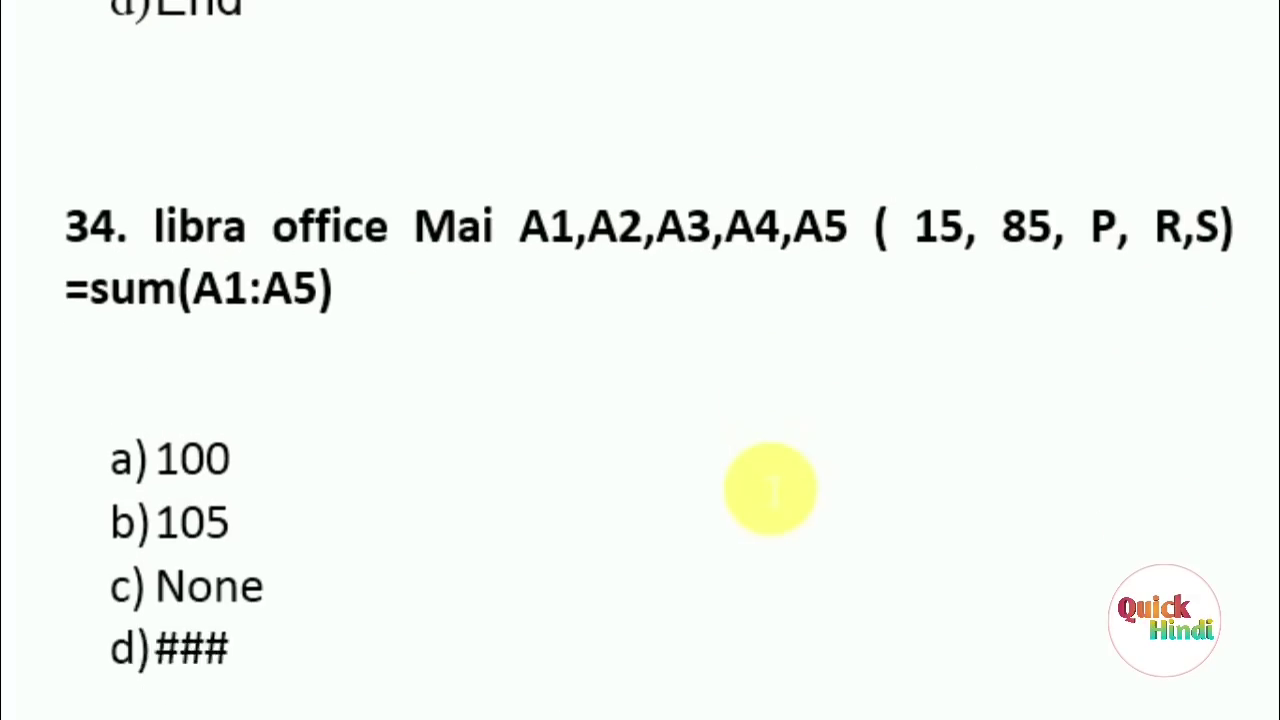
scroll(580, 540, "down", 1)
left_click(245, 650)
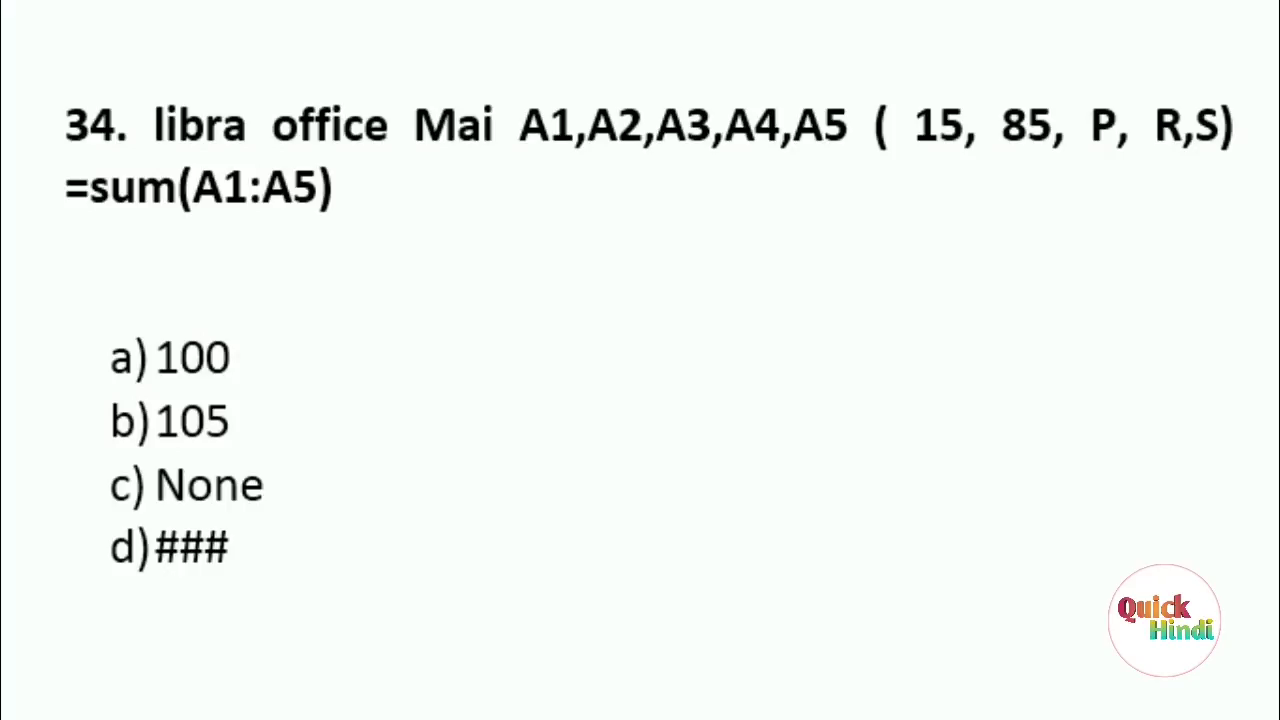
left_click(549, 125)
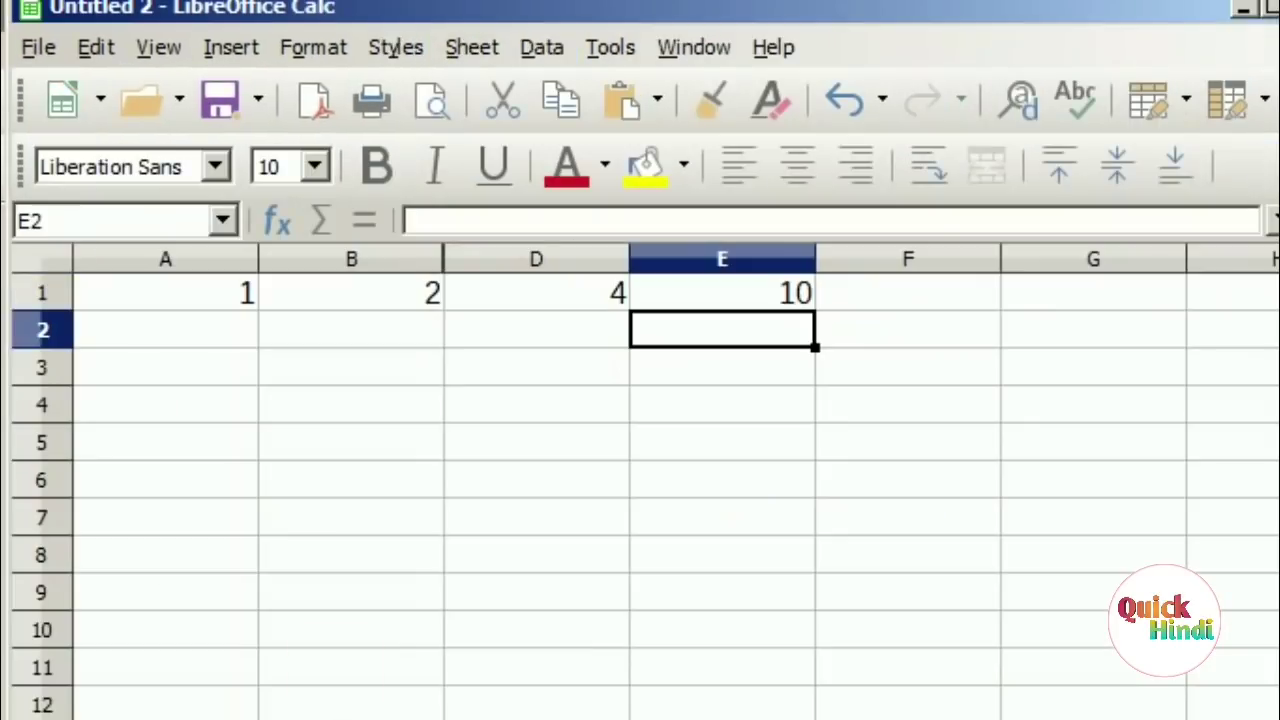
Fill cells A1 to A5 with 15, 85, p, r and s.
double_click(250, 288)
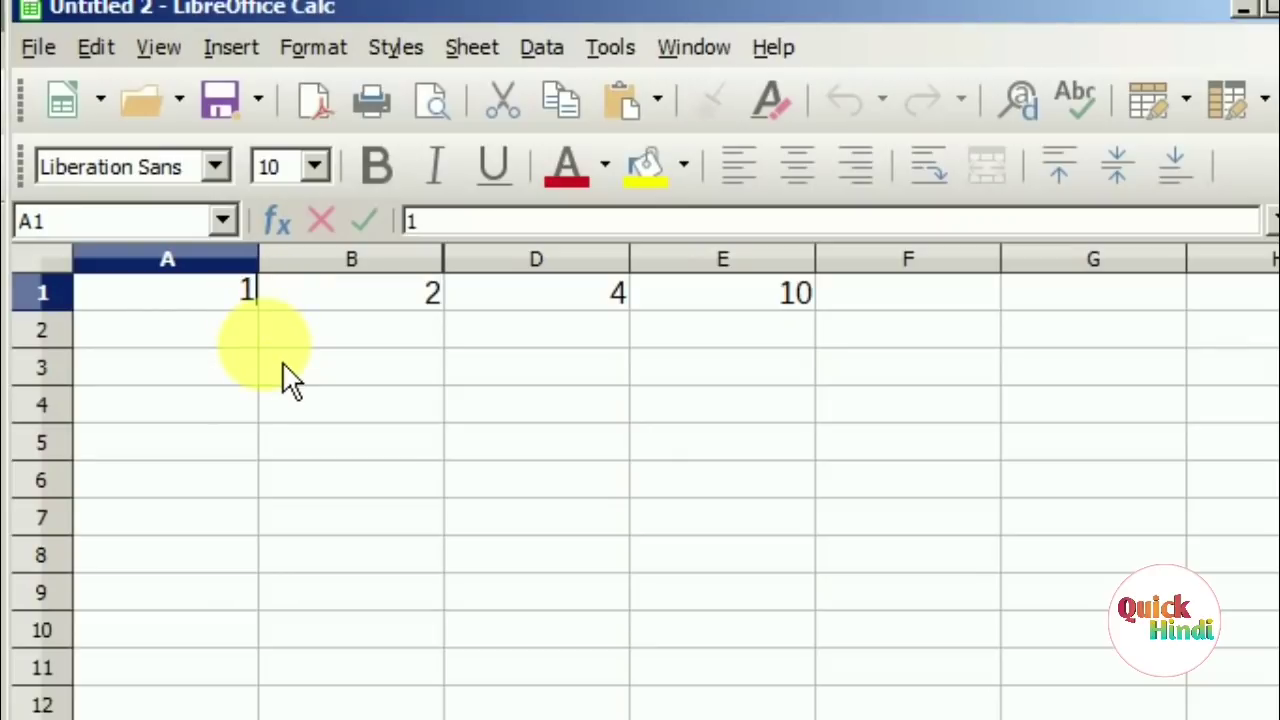
type("5")
key("Return")
type("8")
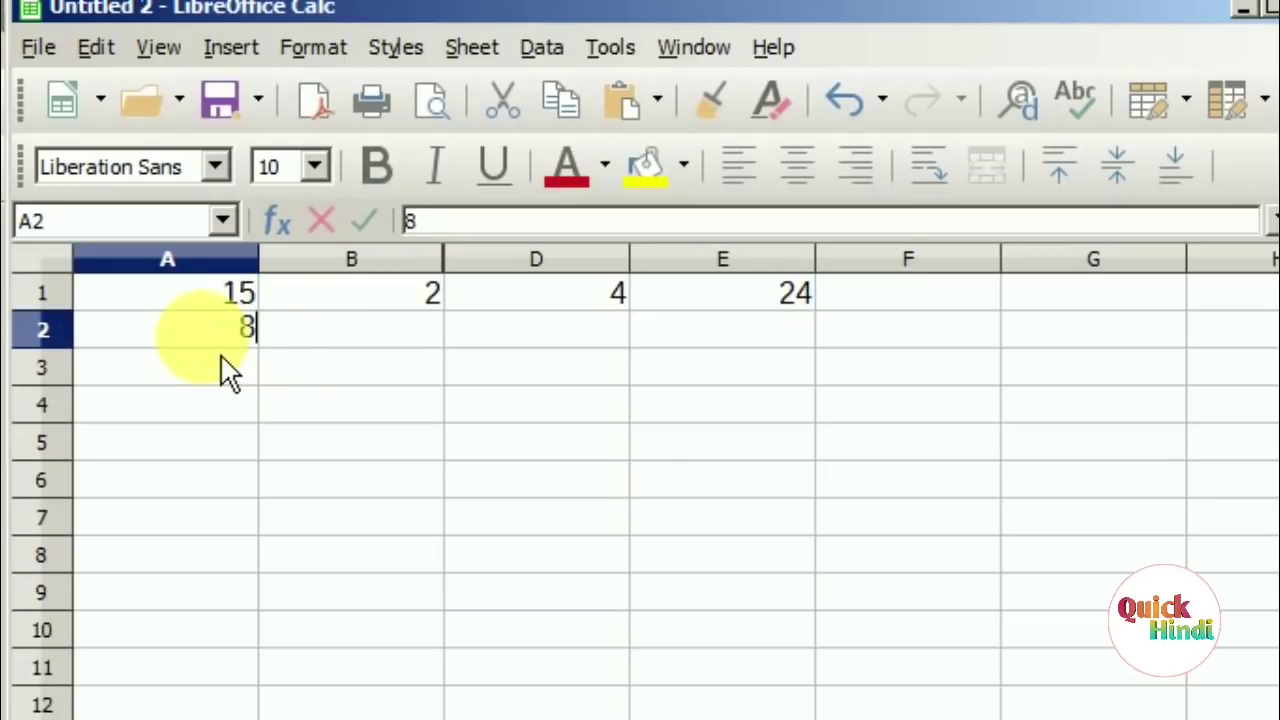
type("5")
key("Return")
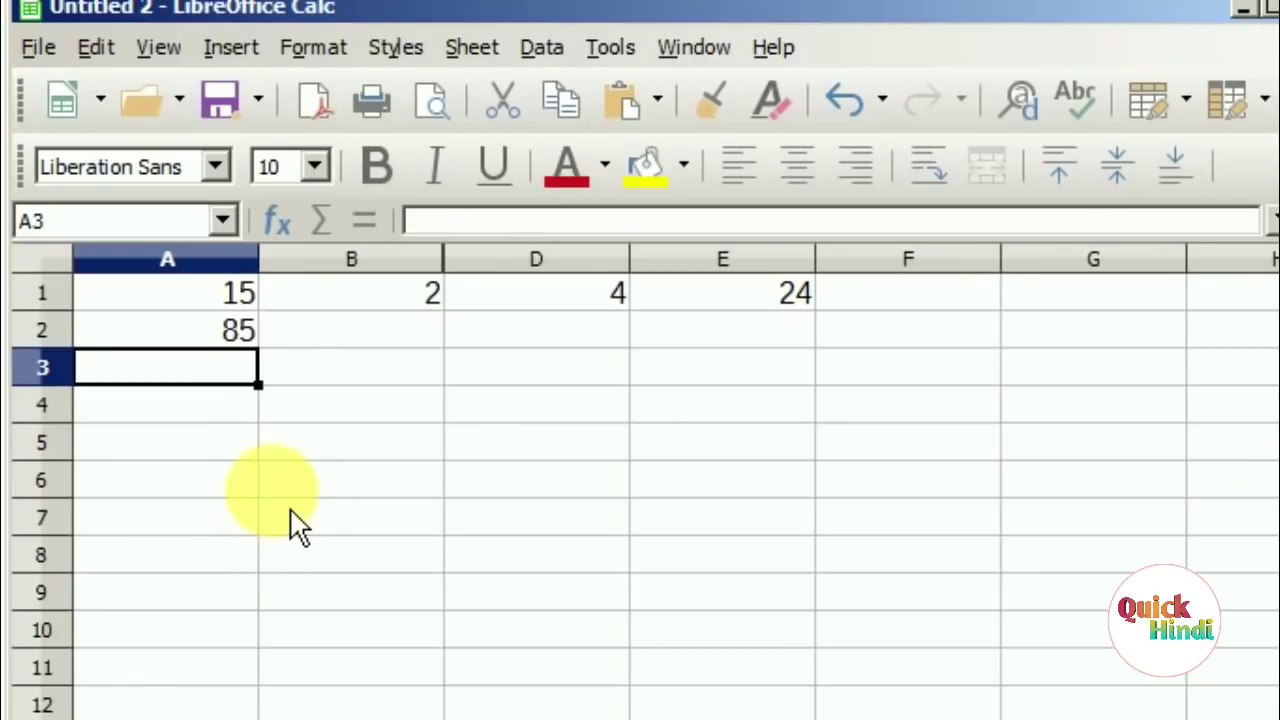
type("p")
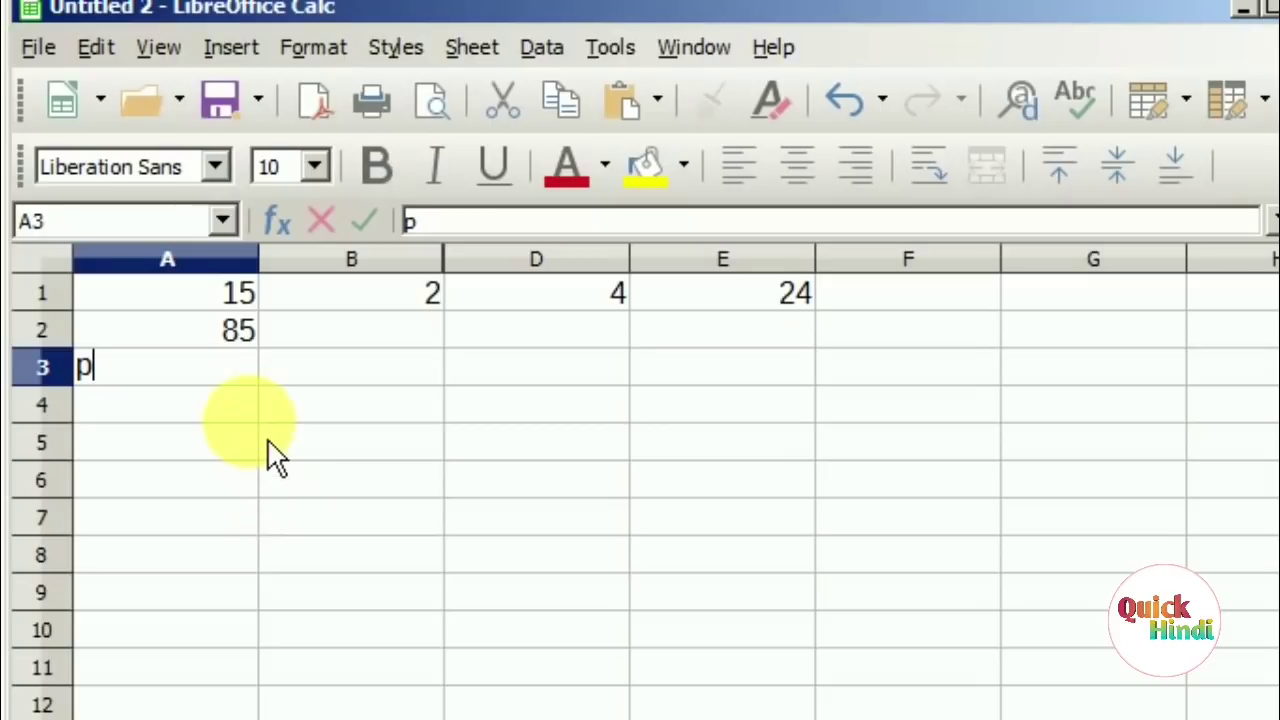
key("Return")
type("r")
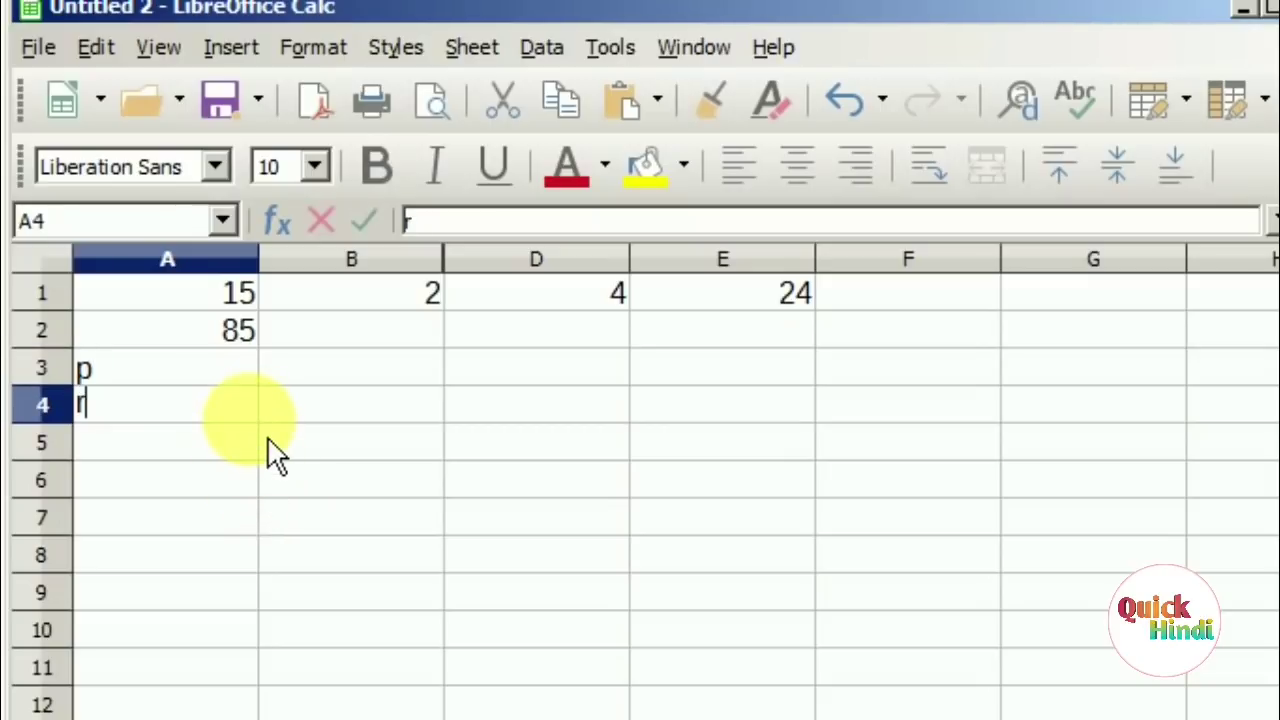
key("Return")
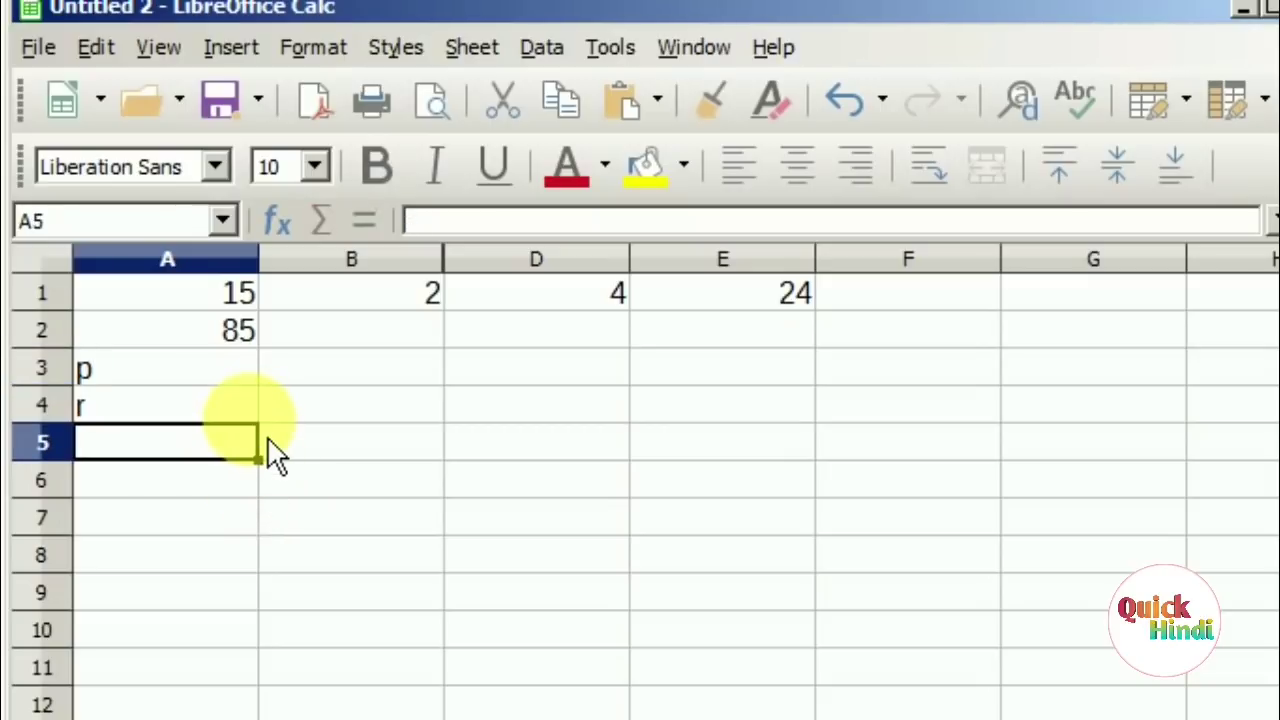
type("s")
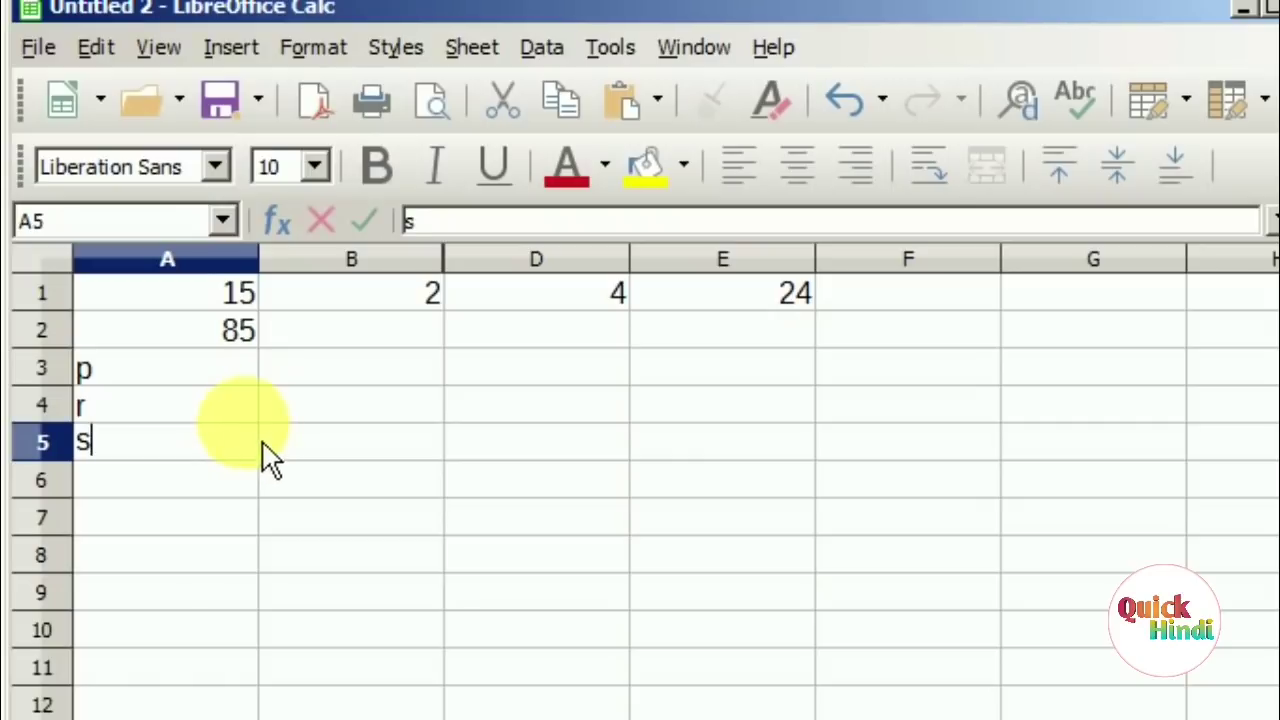
key("Return")
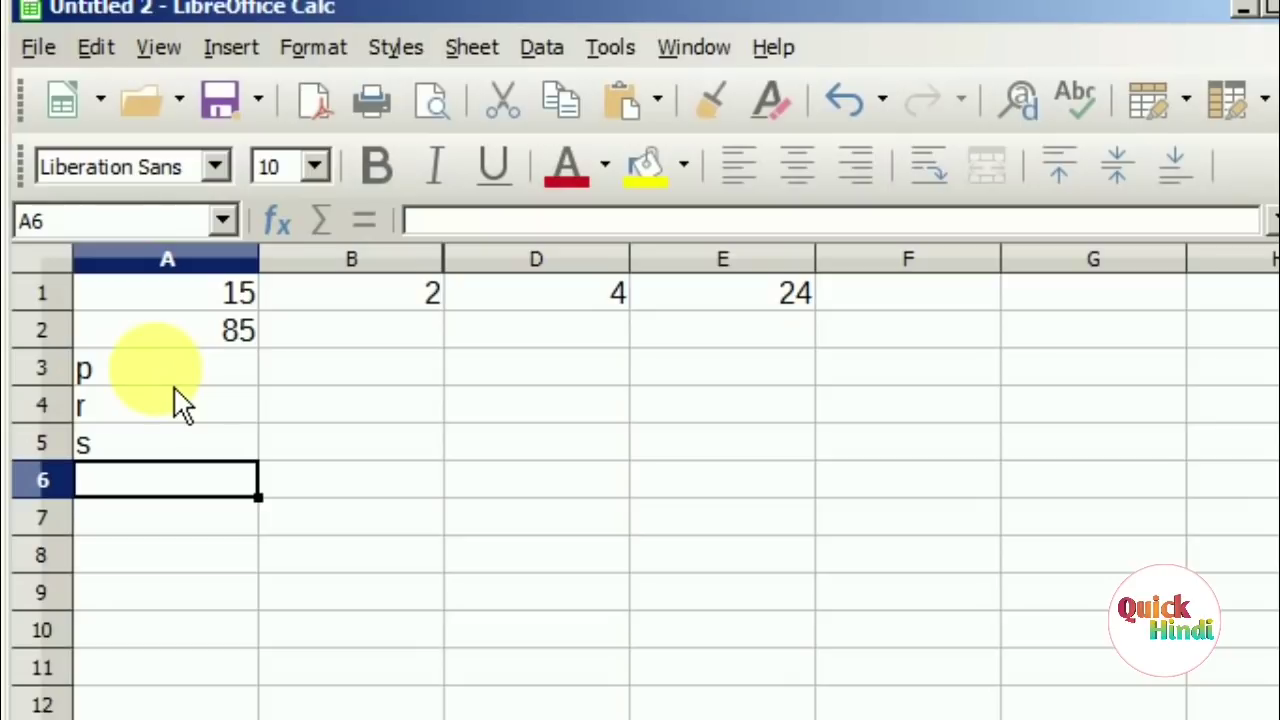
Enter =SUM(A1:A5) in A6, adding the missing brackets, so it shows 100.
left_click(430, 220)
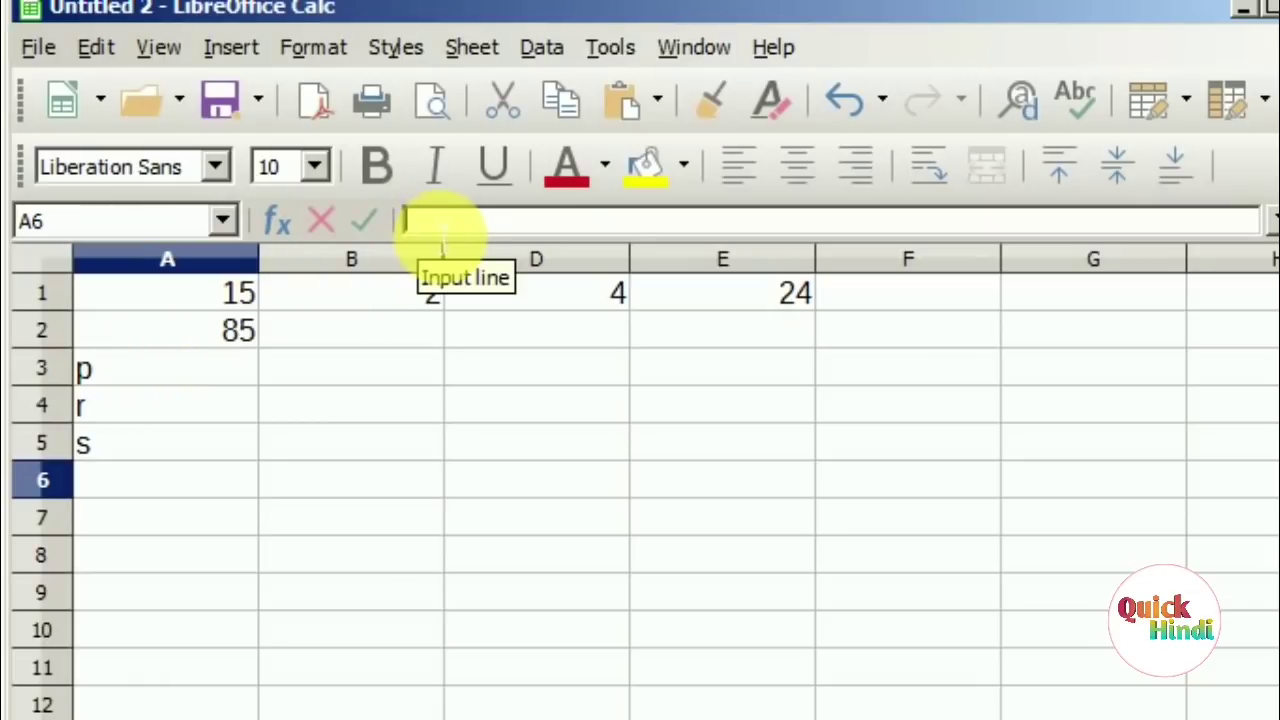
type("=s")
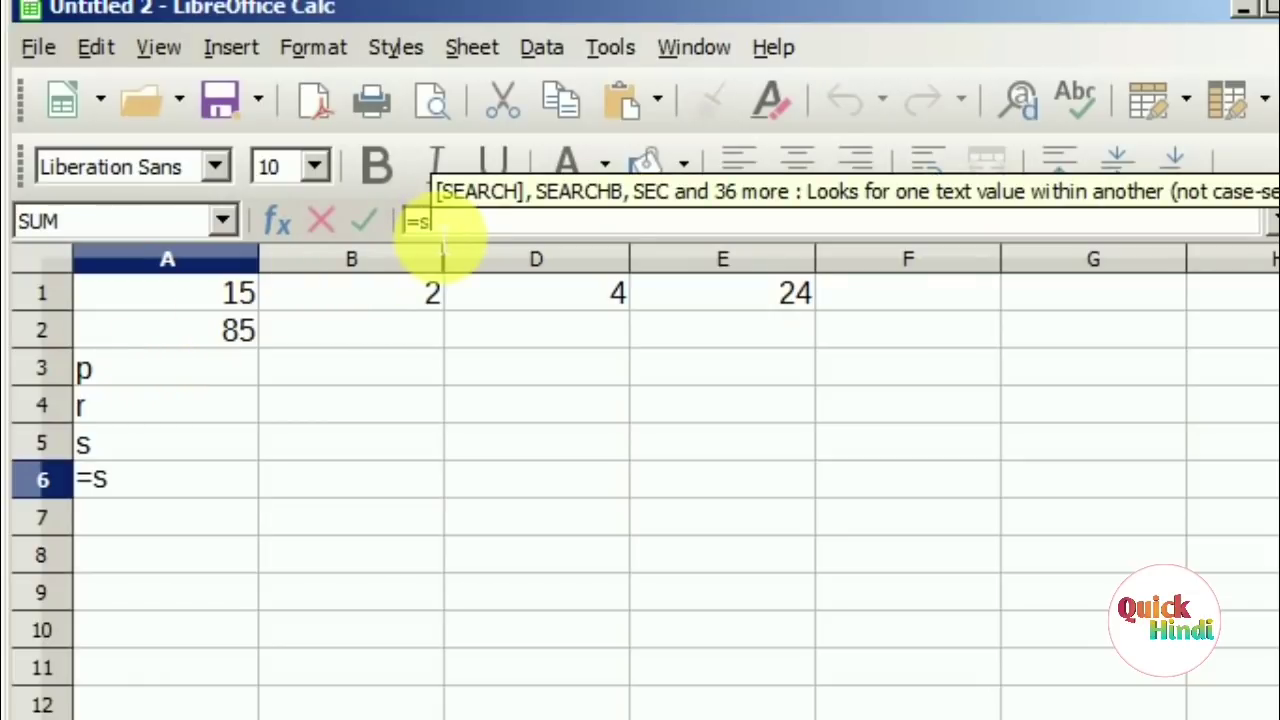
type("um")
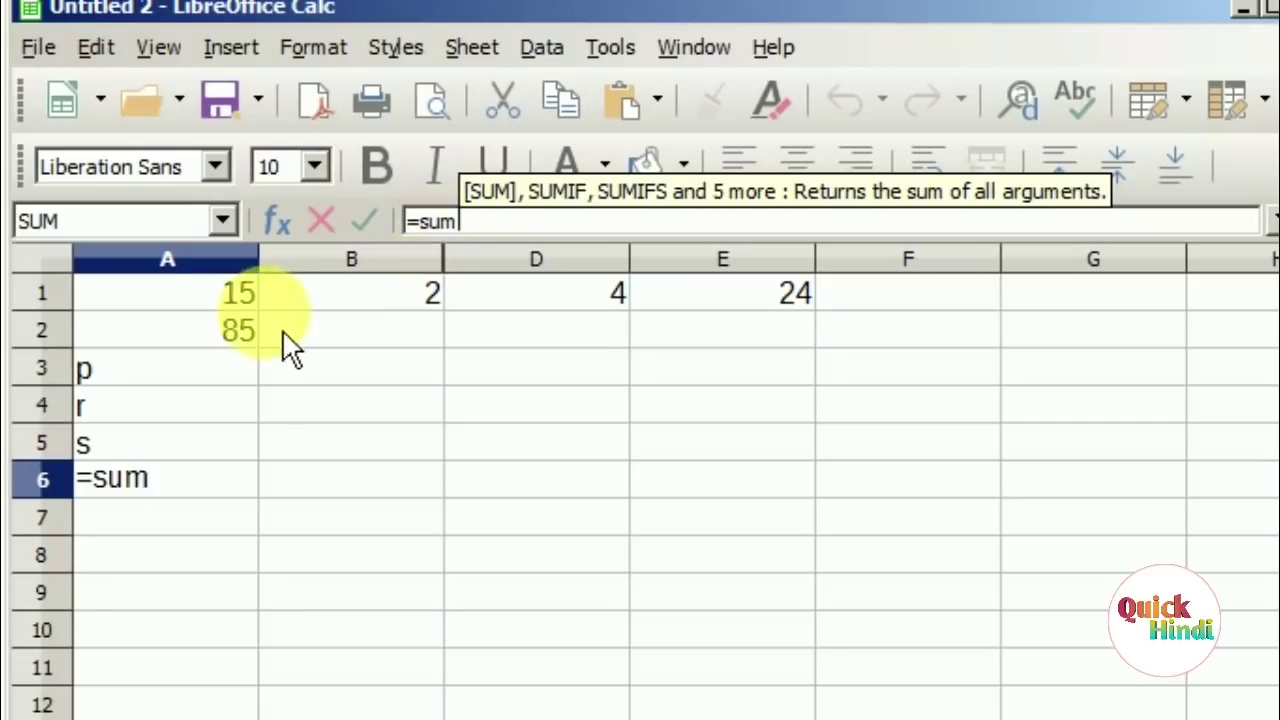
mouse_move(190, 293)
left_mouse_down()
mouse_move(213, 320)
mouse_move(209, 464)
left_mouse_up()
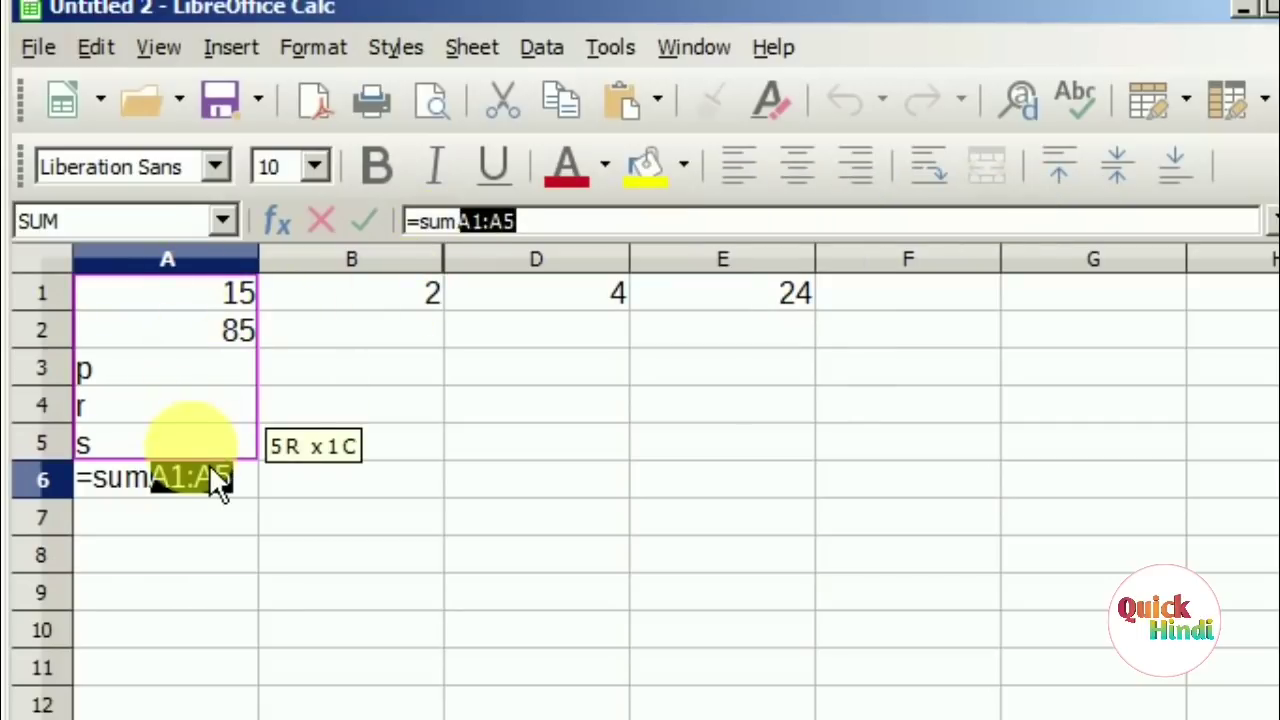
left_click(548, 222)
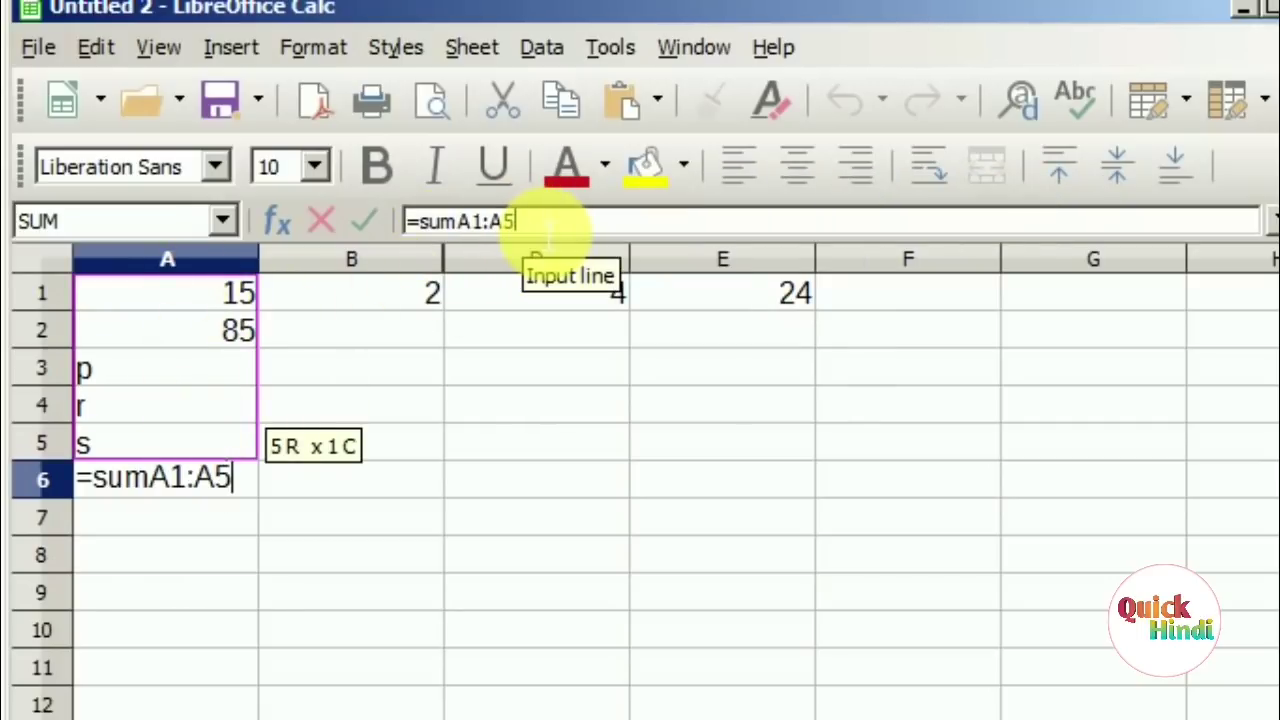
type(")")
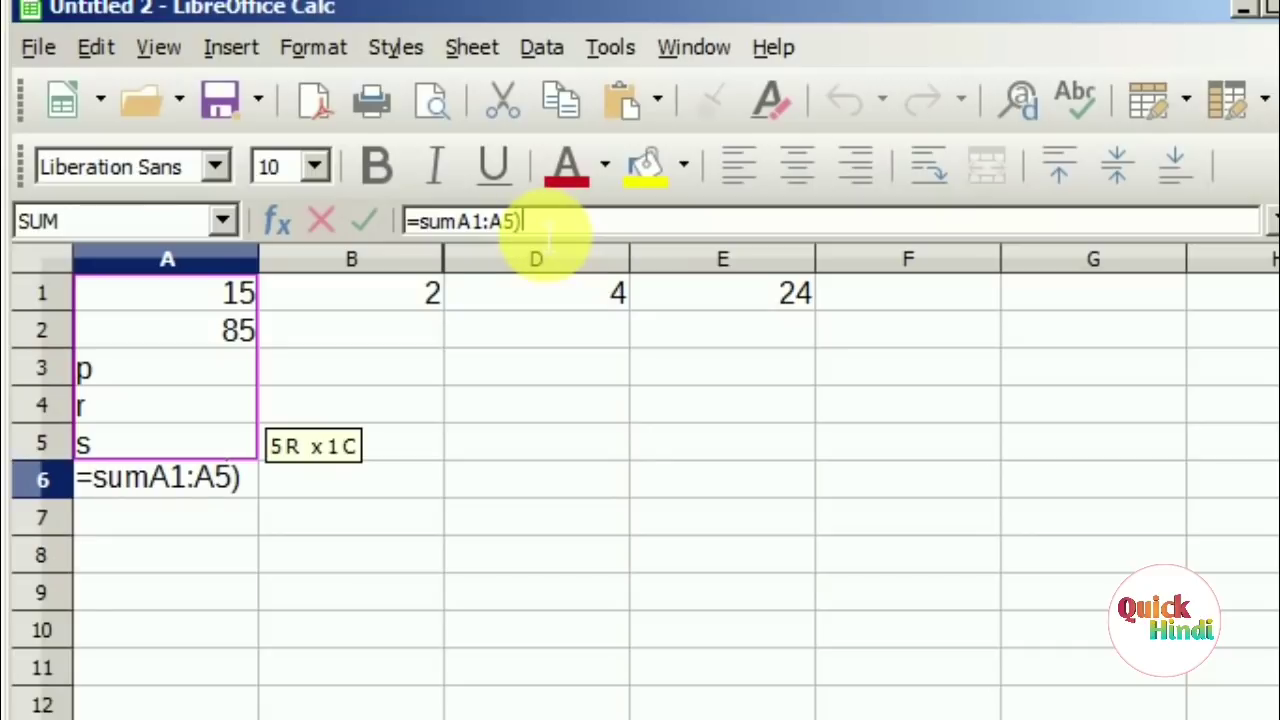
key("Left")
key("Left")
key("Left")
key("Left")
key("Left")
key("Left")
type("(")
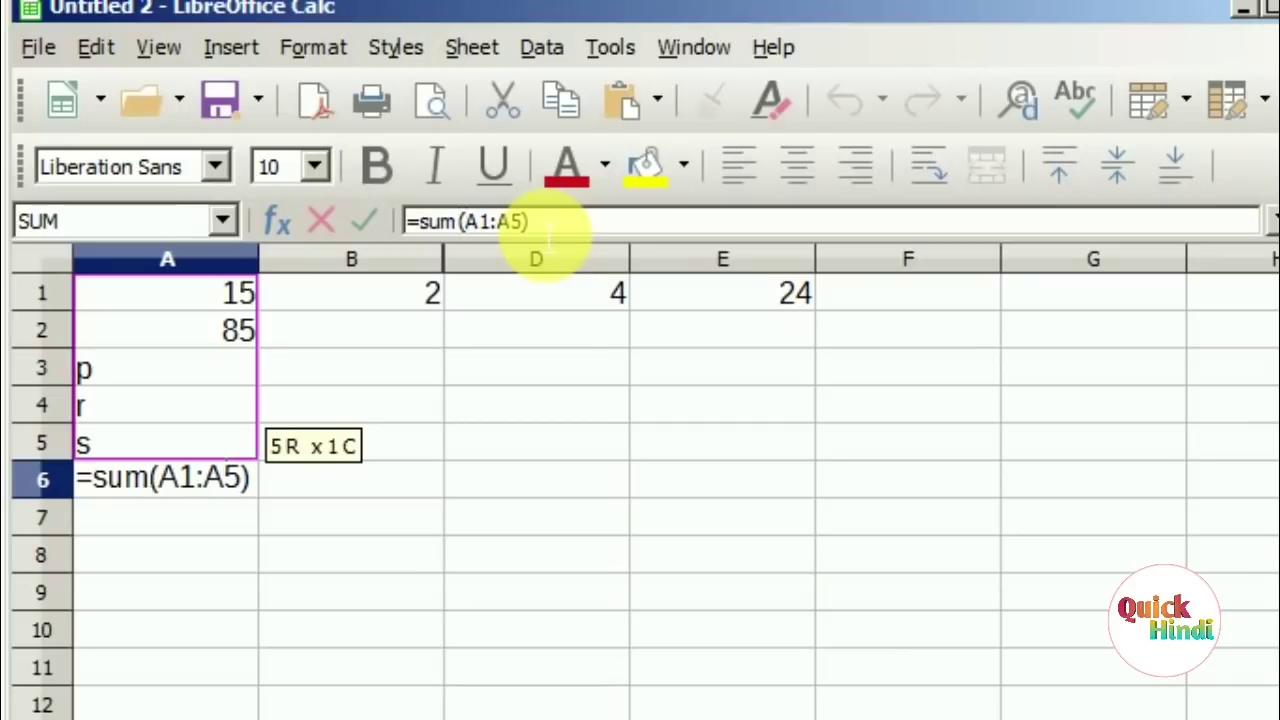
key("Return")
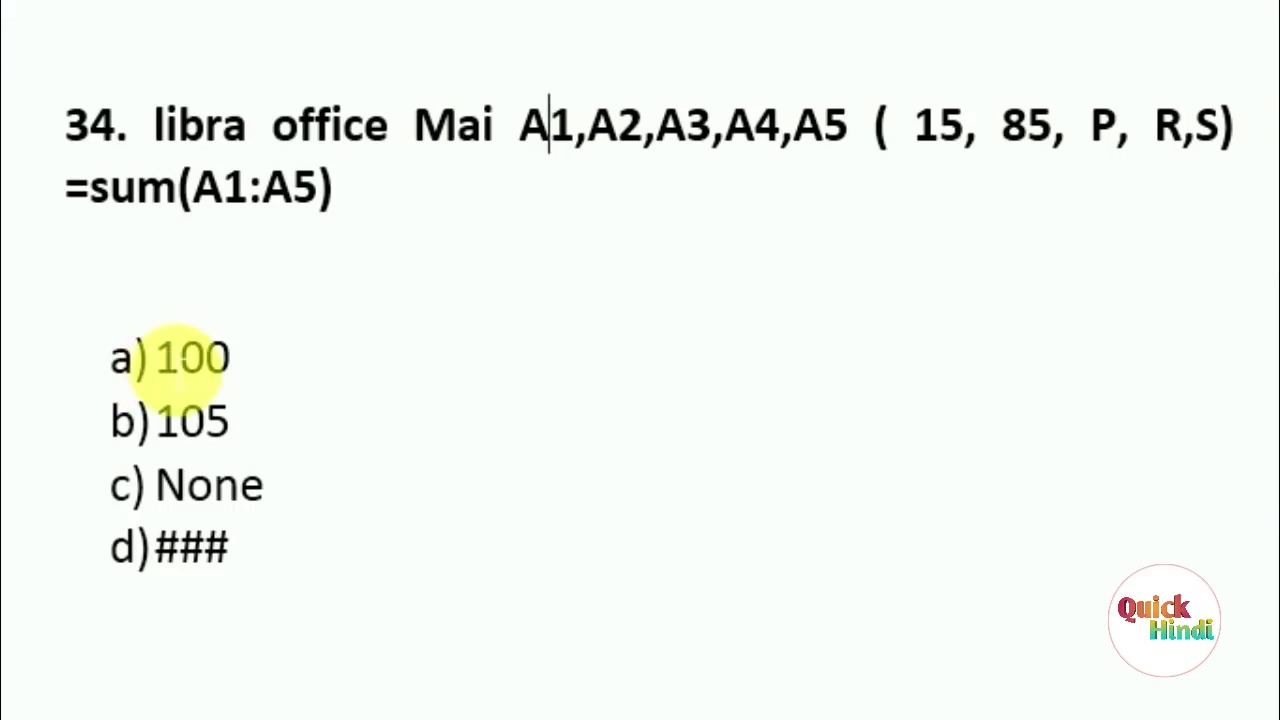
Color a) 100 red for question 34 and a) Yes red for question 35.
left_click_drag(156, 357, 181, 357)
left_click_drag(315, 372, 451, 371)
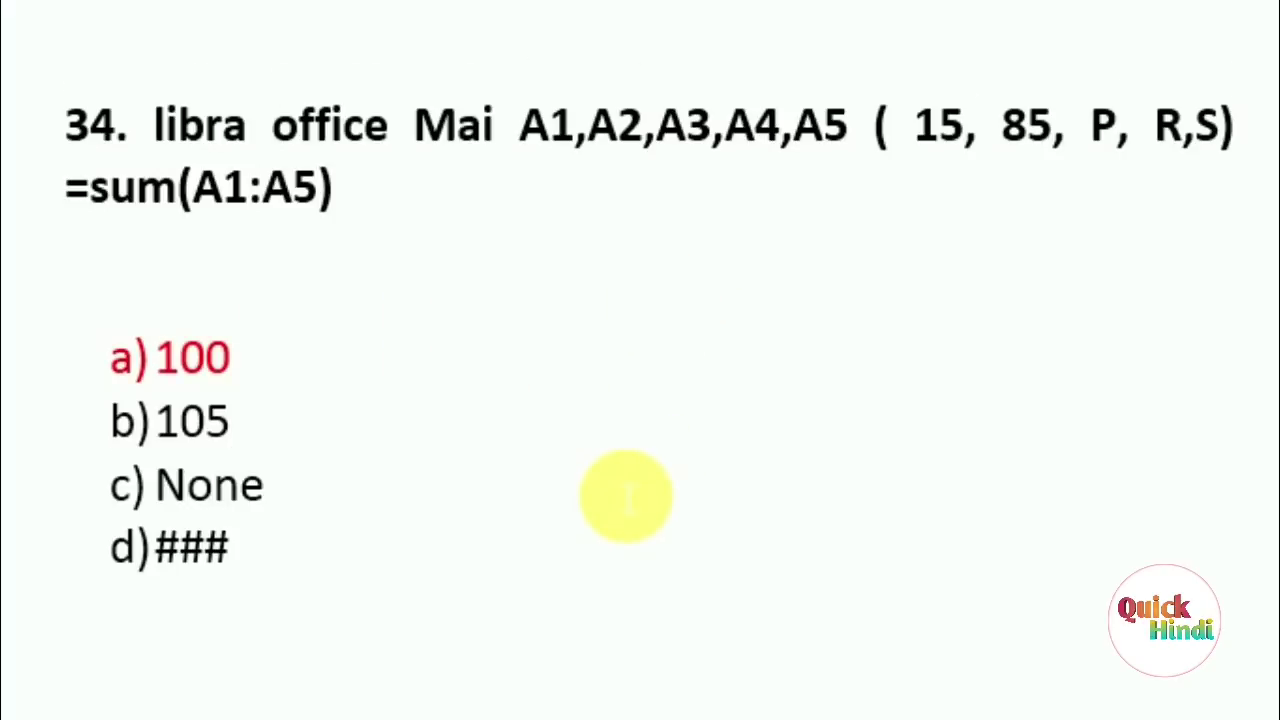
scroll(626, 497, "down", 5)
scroll(626, 497, "down", 3)
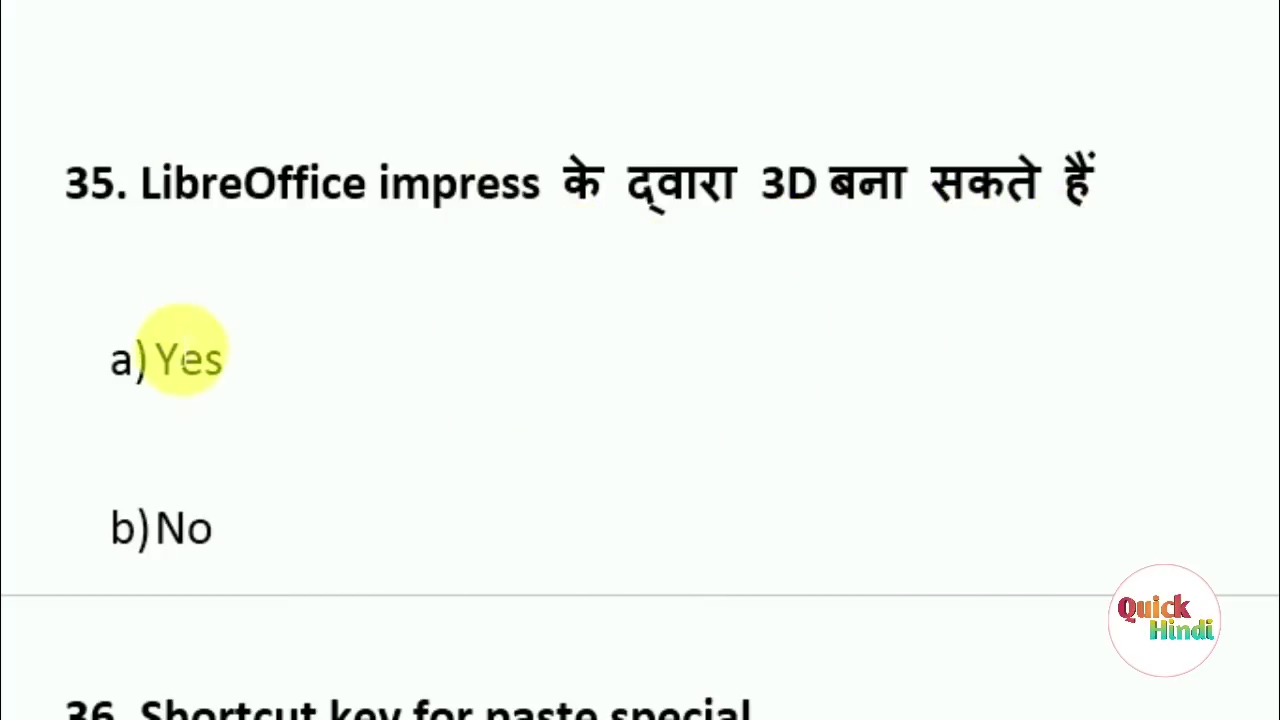
left_click_drag(156, 362, 300, 374)
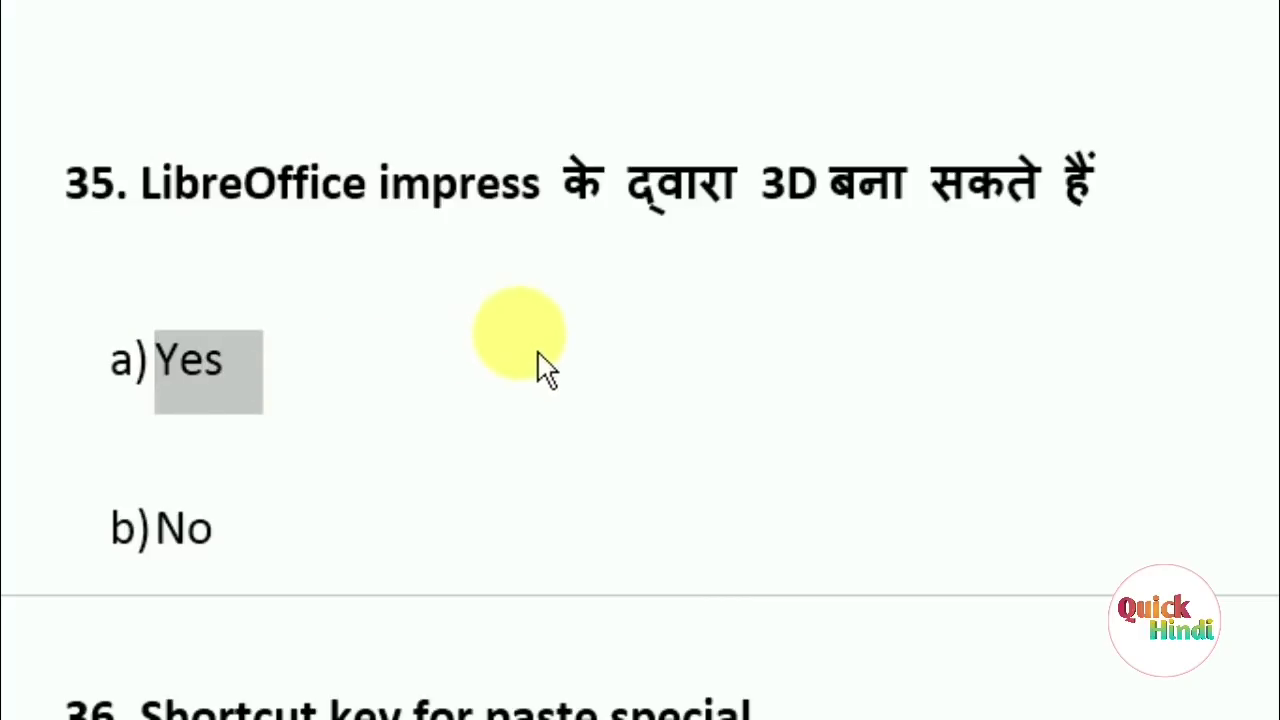
left_click(459, 551)
Scroll to question 36, color b) Ctrl + shift + v red, and advance to question 37.
scroll(459, 551, "down", 1)
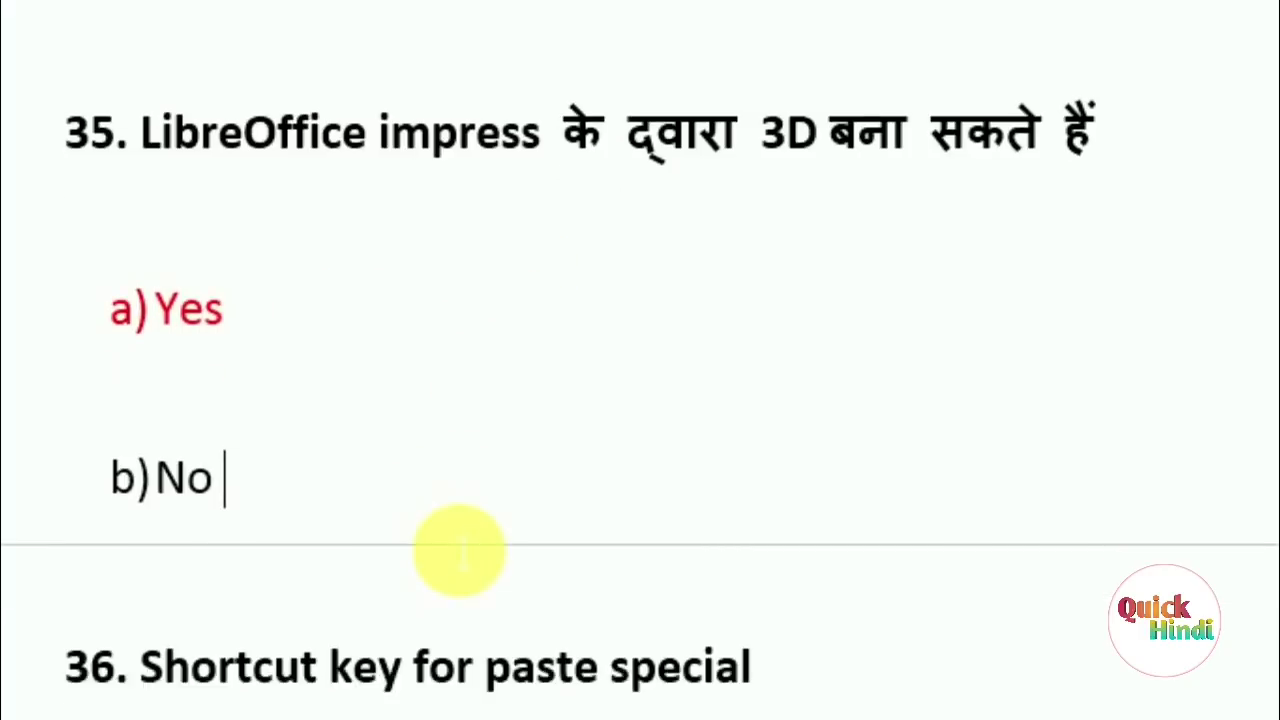
scroll(459, 551, "down", 5)
scroll(459, 551, "down", 3)
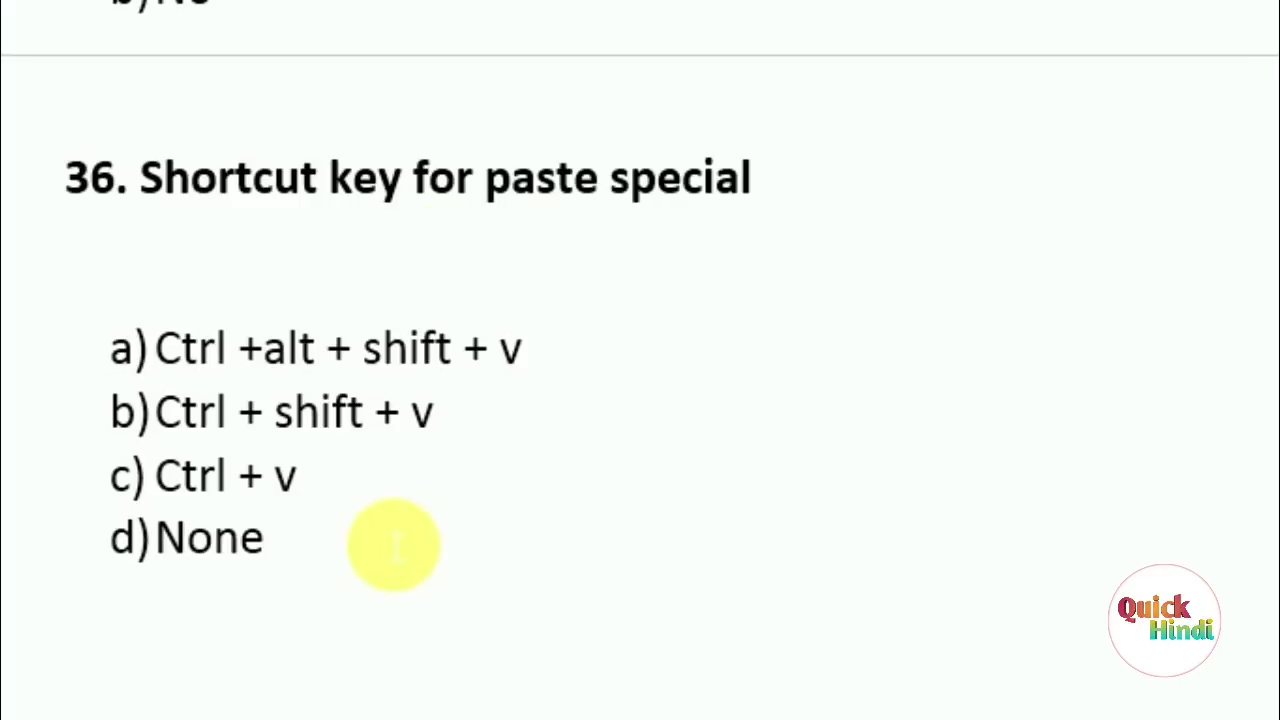
scroll(393, 545, "down", 1)
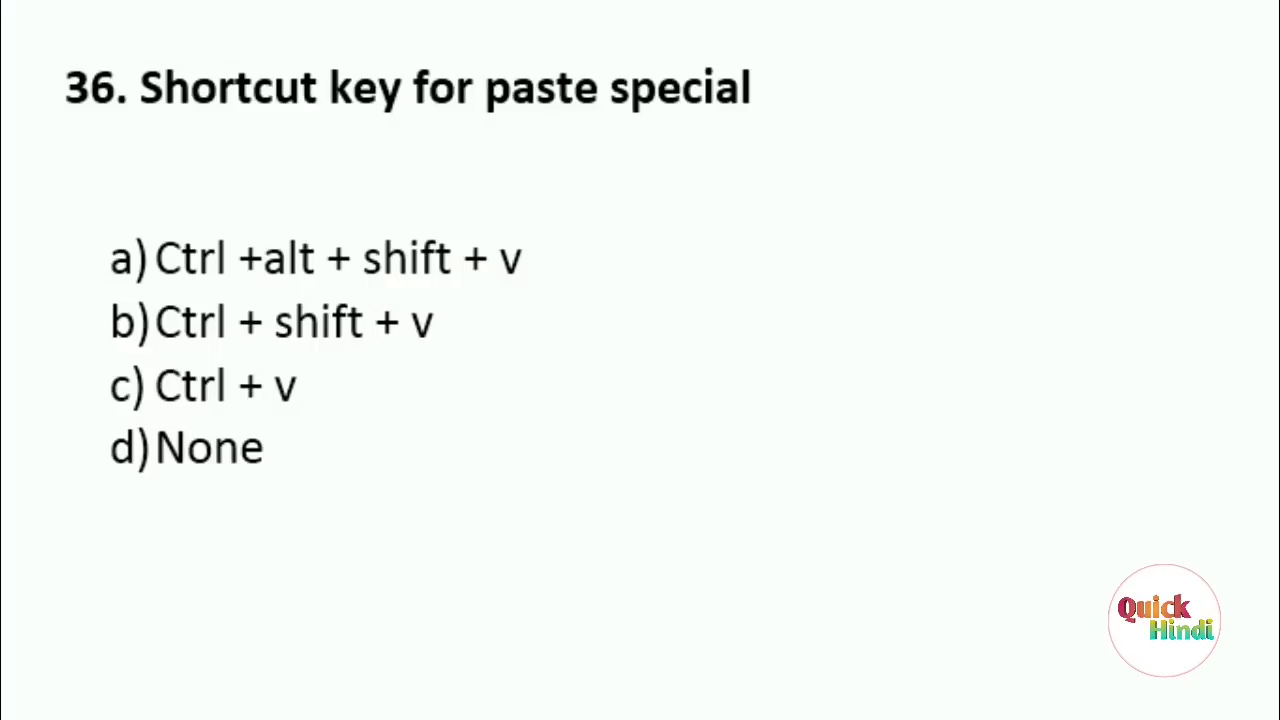
left_click(585, 280)
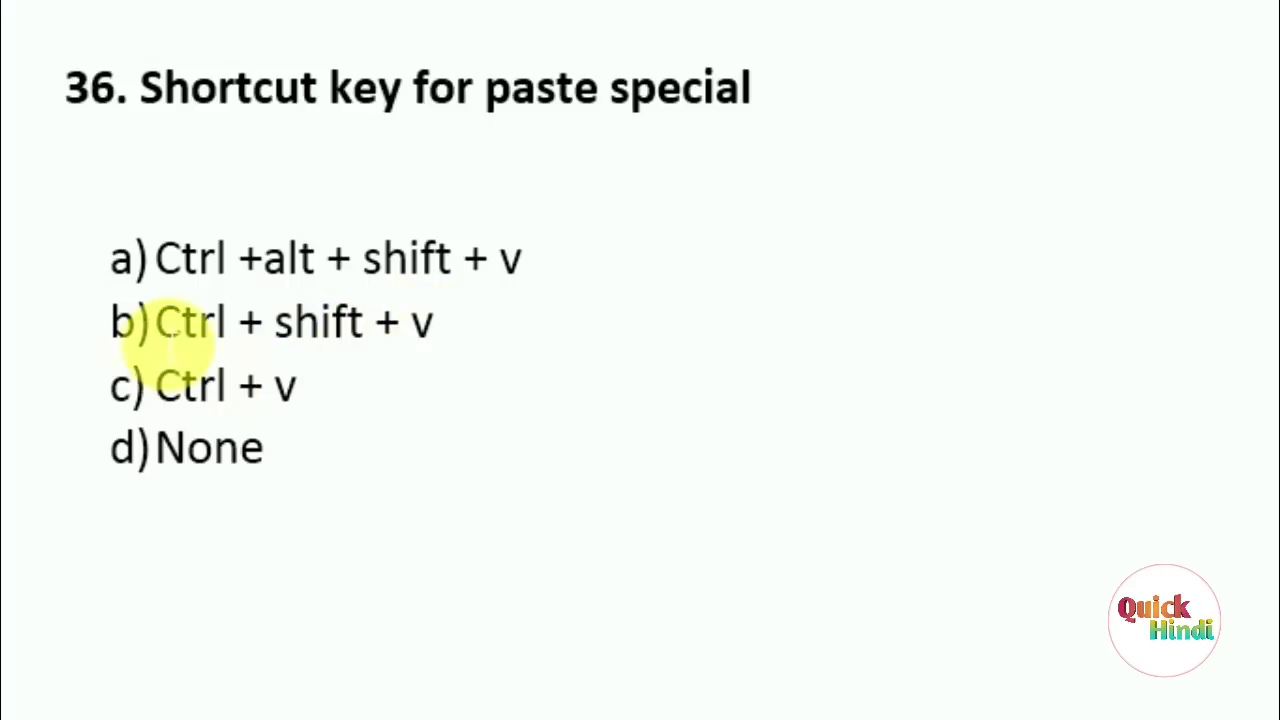
left_click_drag(155, 322, 540, 318)
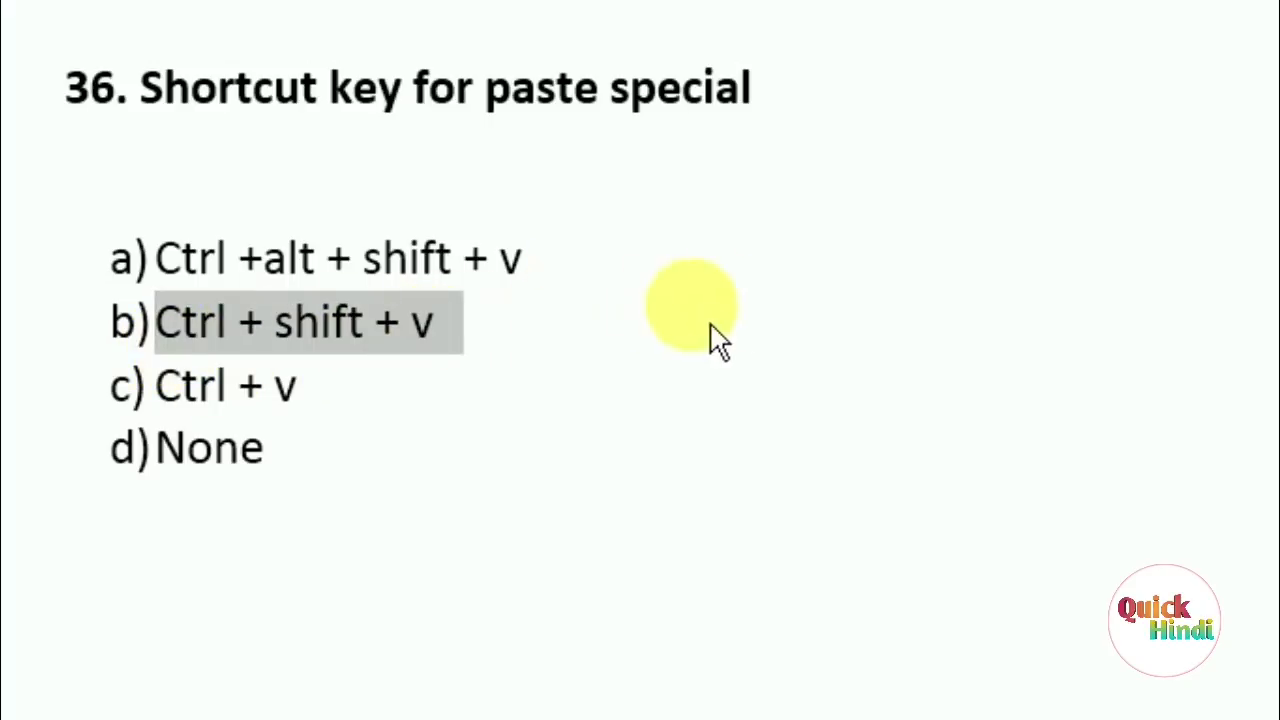
left_click(400, 440)
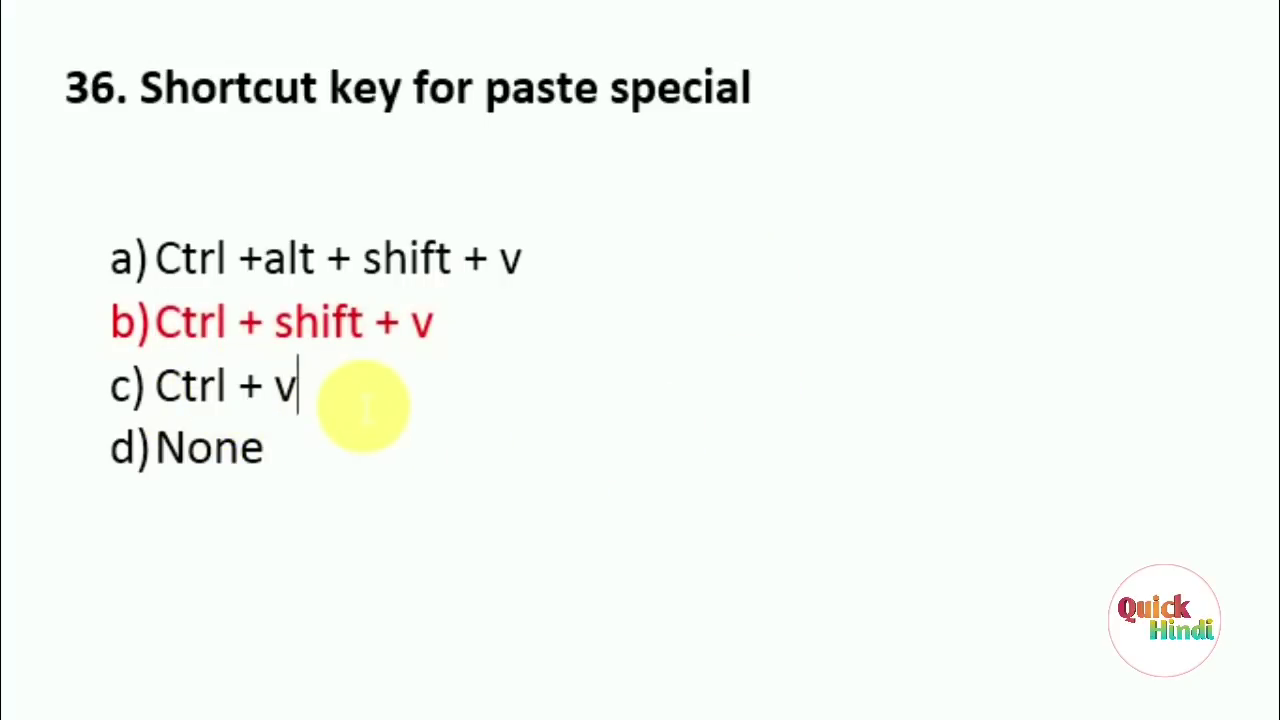
left_click(365, 405)
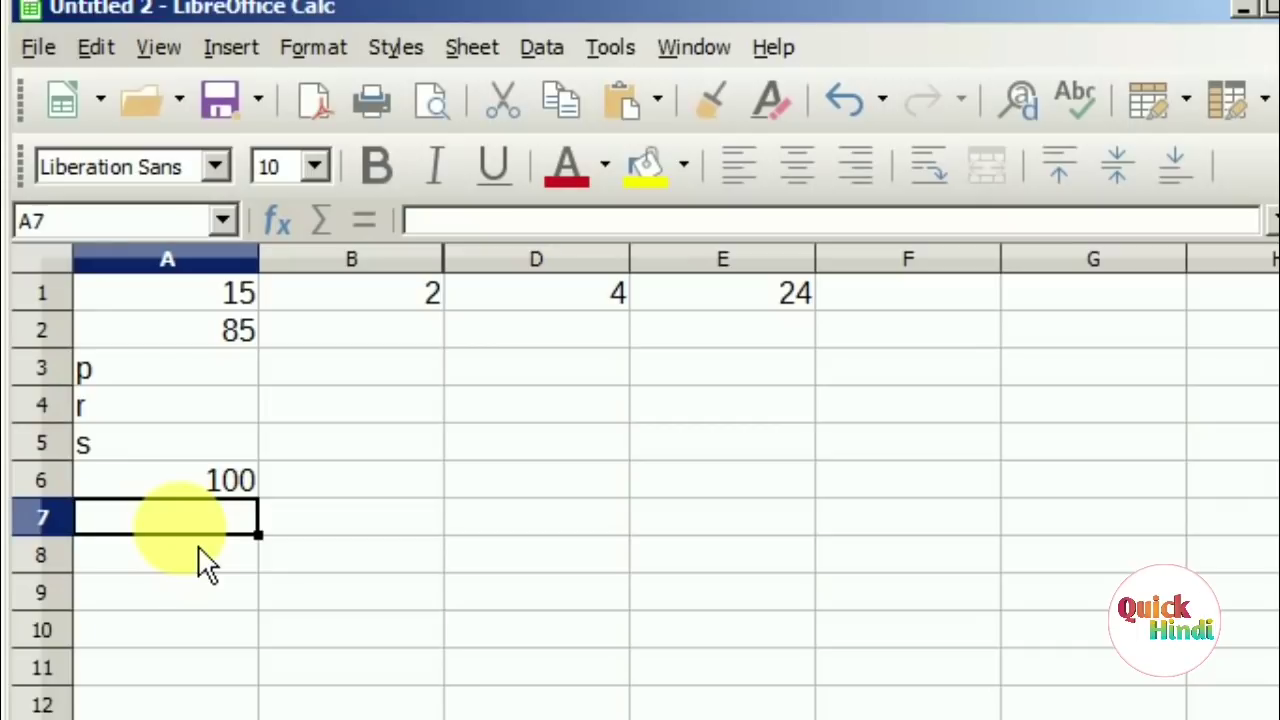
Enter =COUNT(A1:A6) in A7, returning 3, and reselect A7 to show it.
left_click(474, 228)
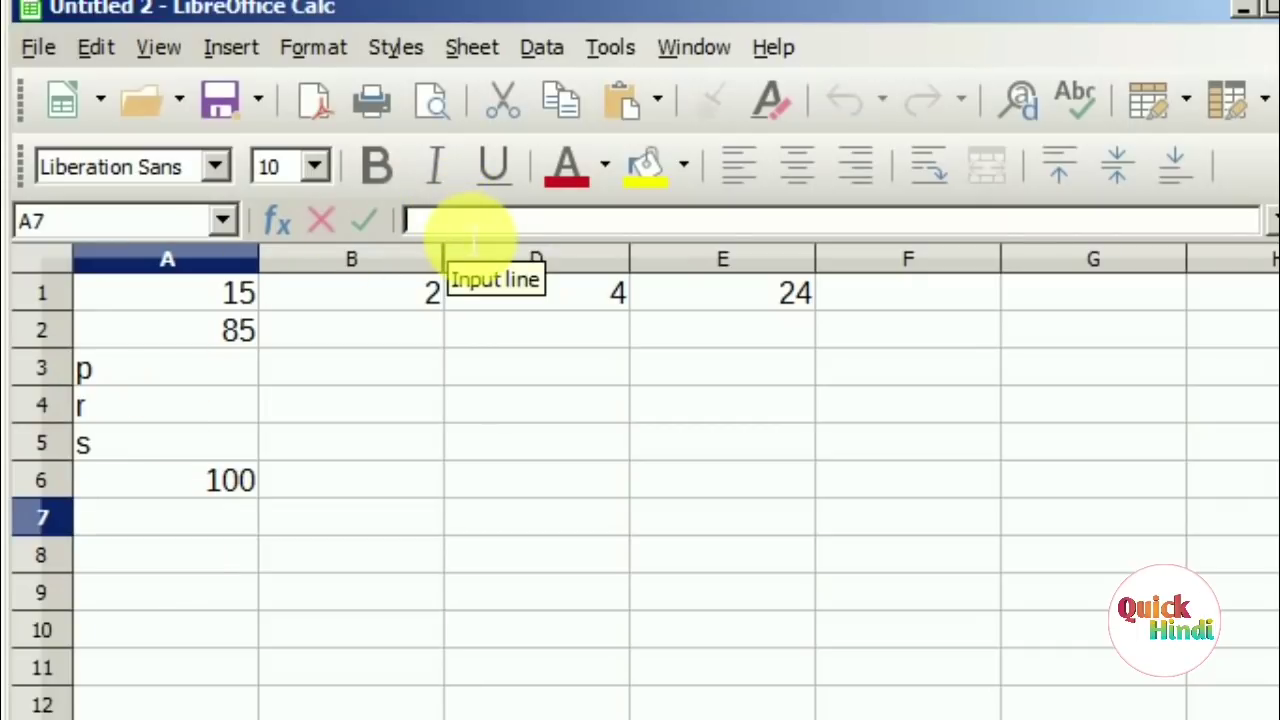
type("=cou")
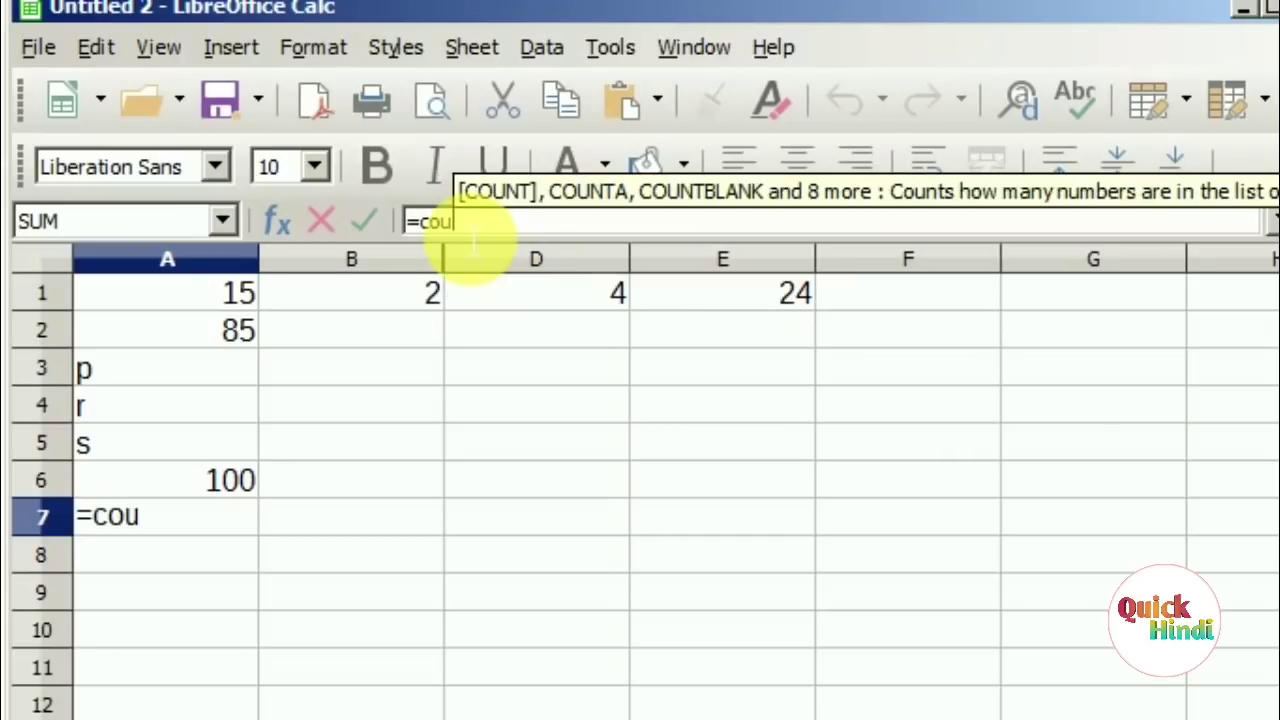
type("nt")
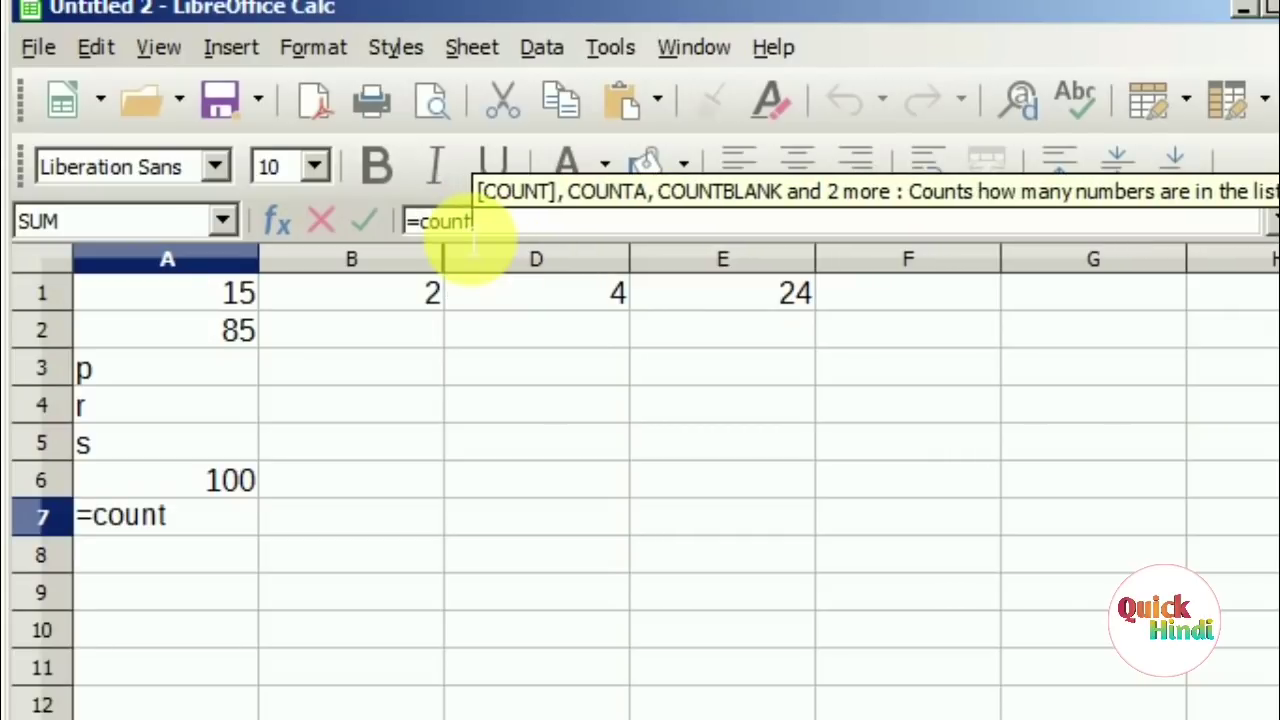
type("(")
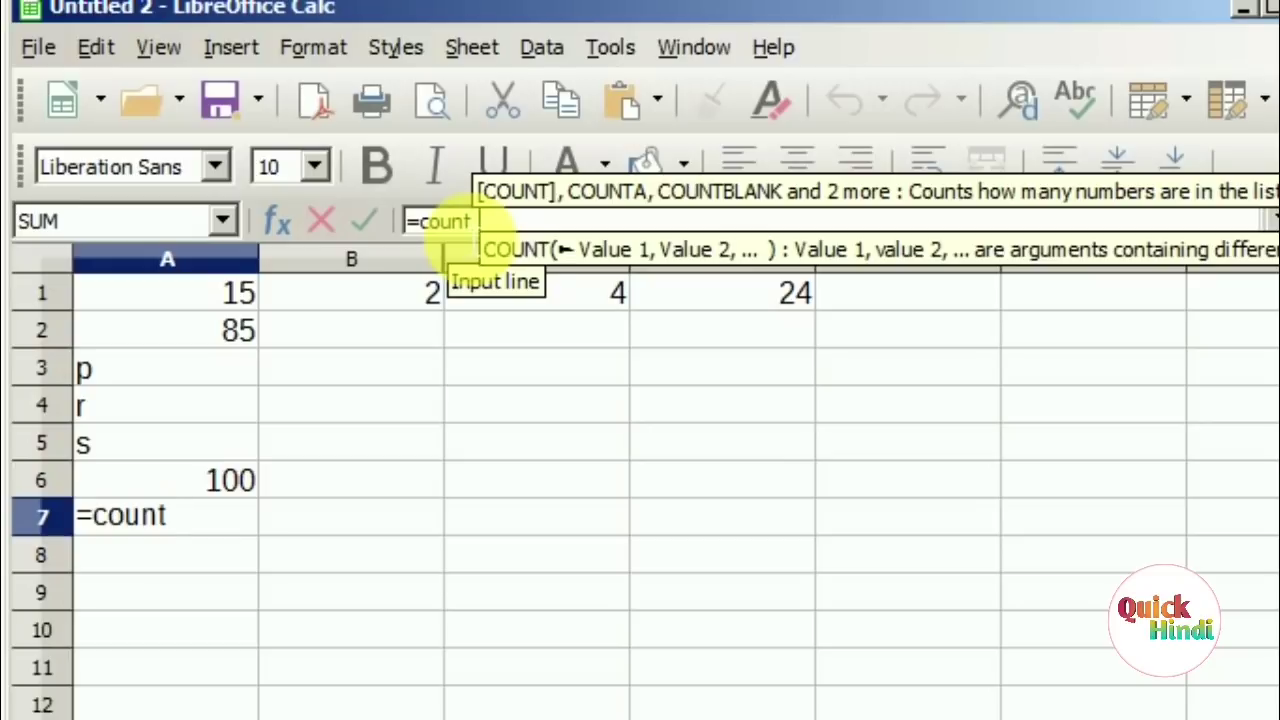
left_click_drag(195, 290, 240, 490)
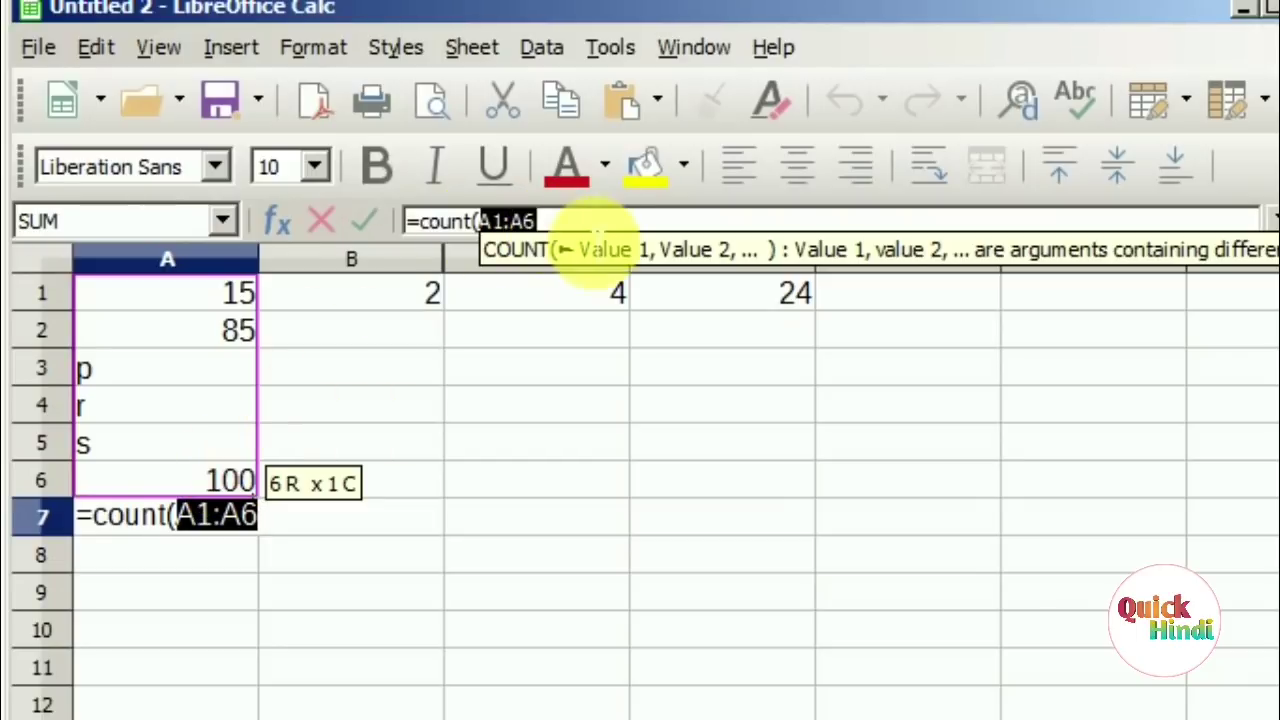
left_click(600, 222)
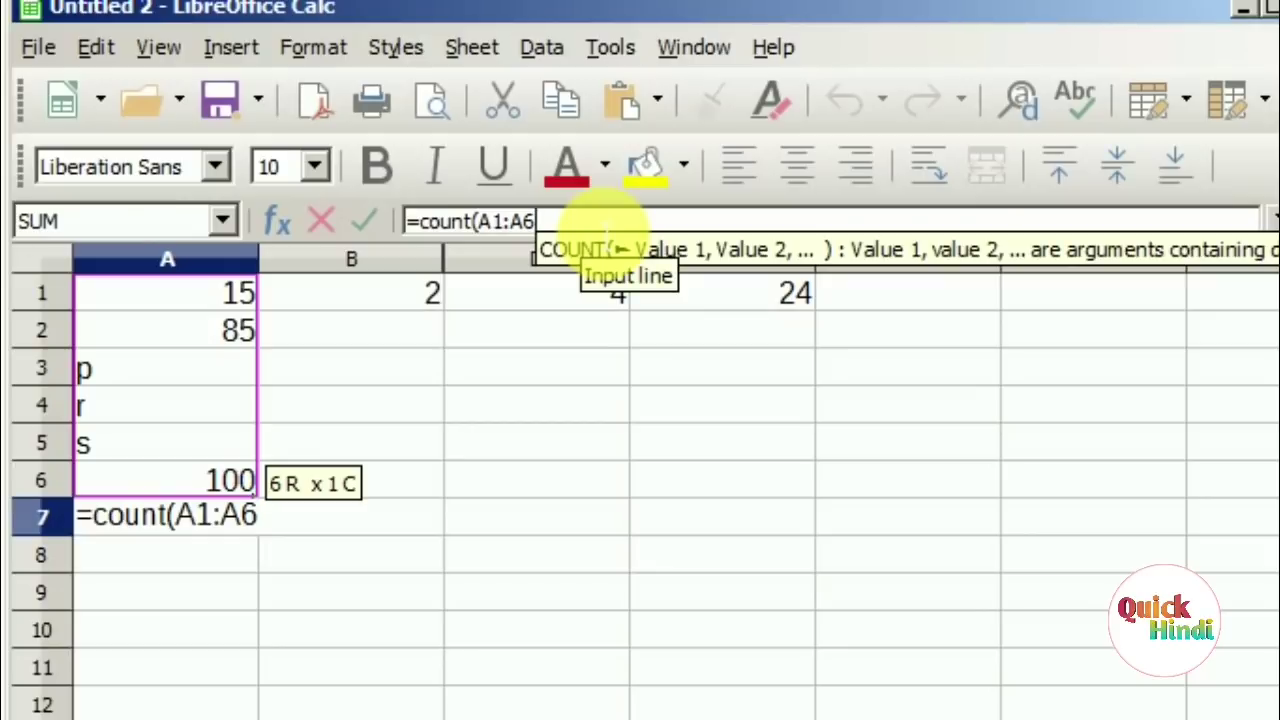
type(")")
key("Return")
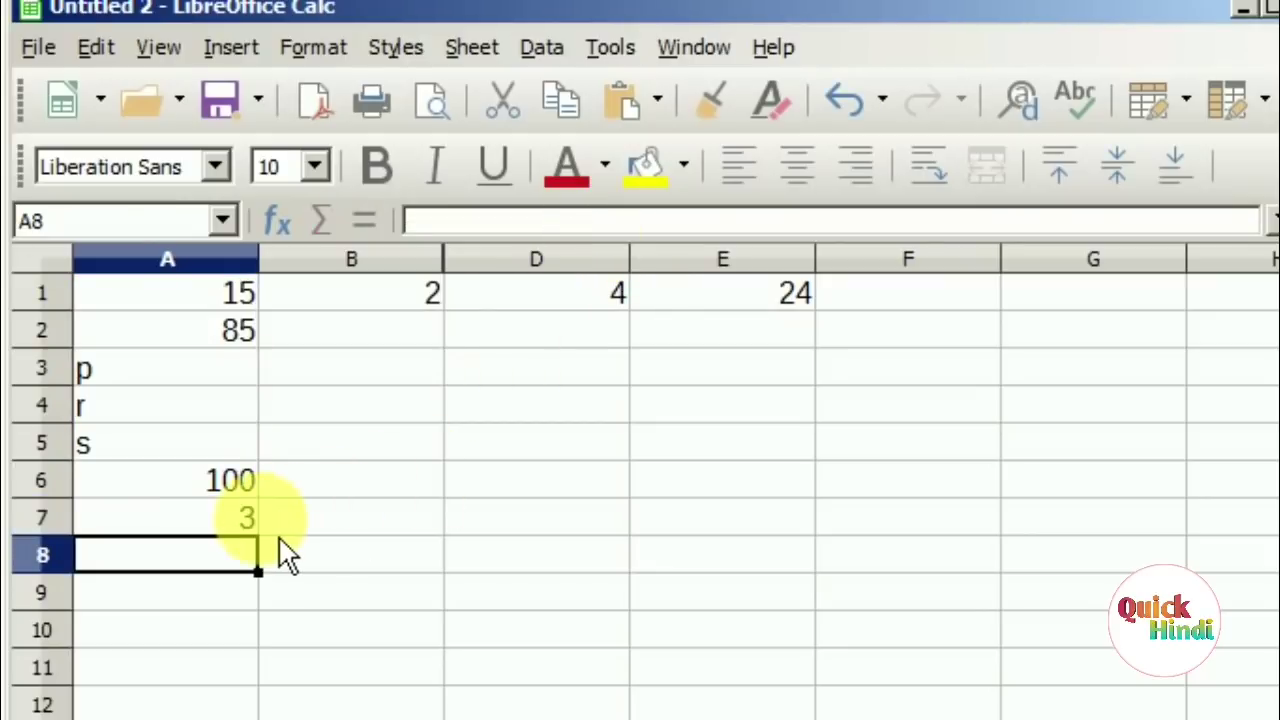
key("Up")
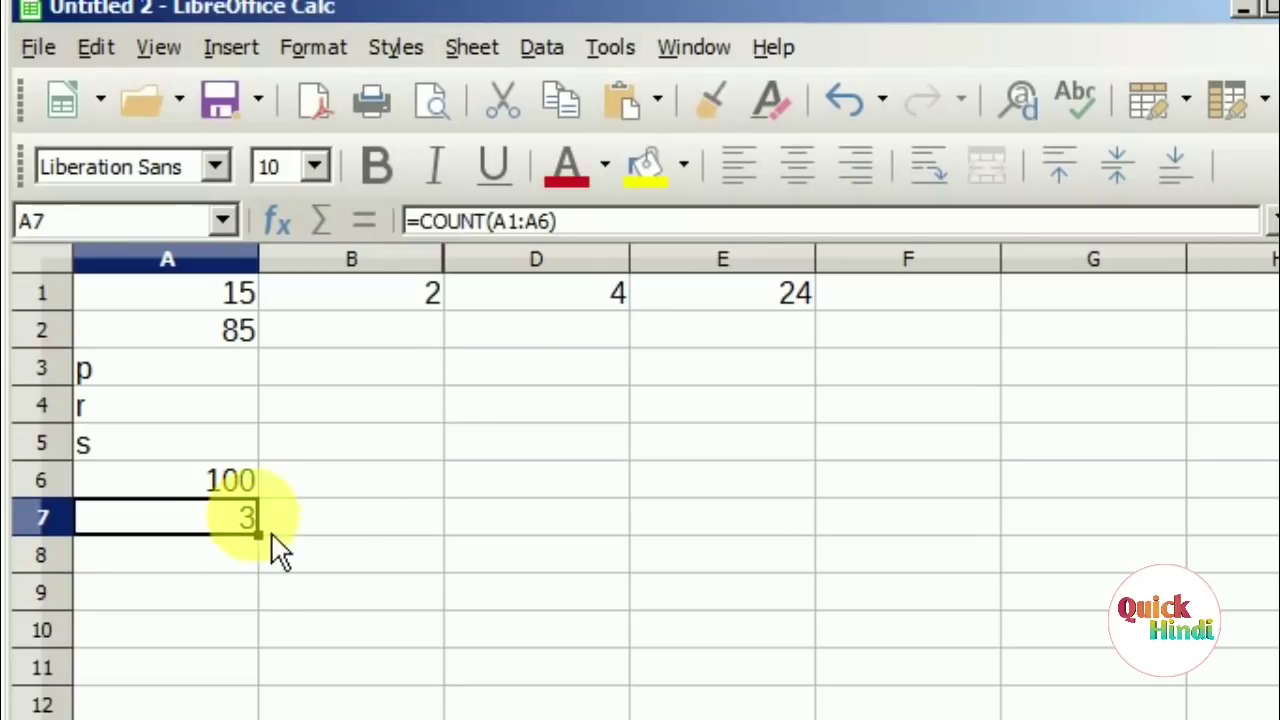
Change the A7 formula's range to =COUNT(A1:A5).
left_click(565, 232)
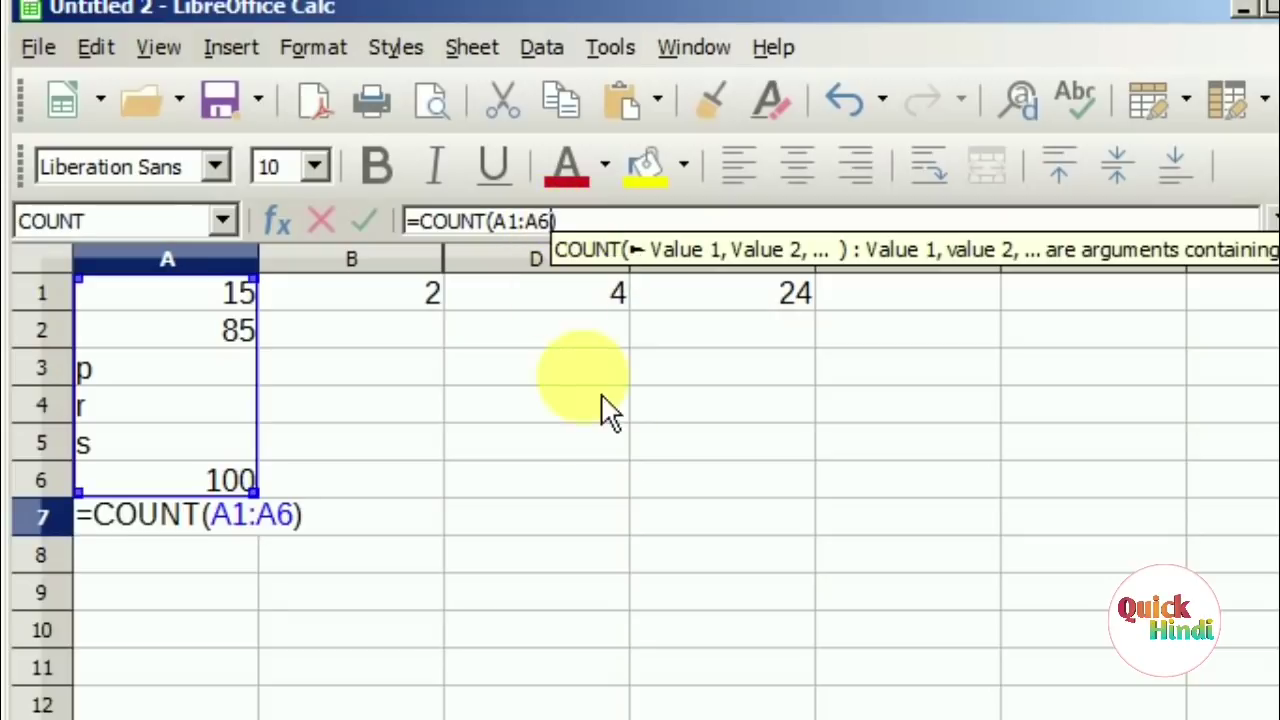
key("BackSpace")
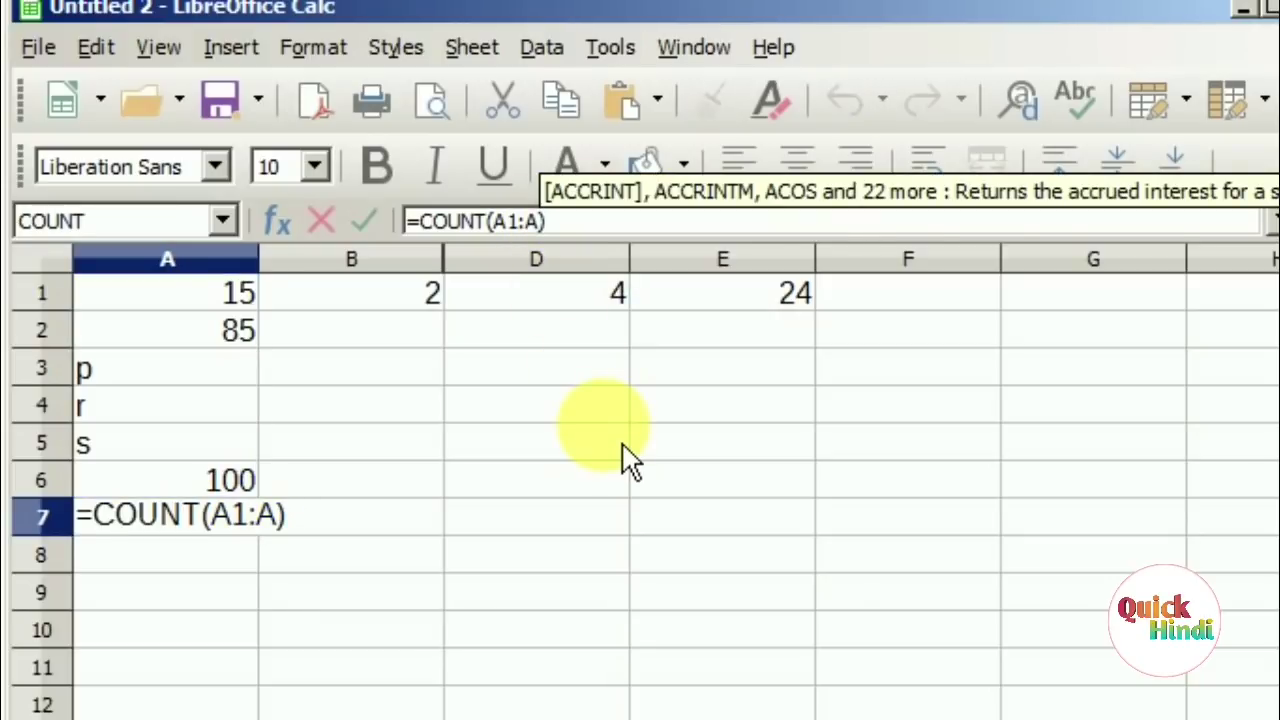
type("5")
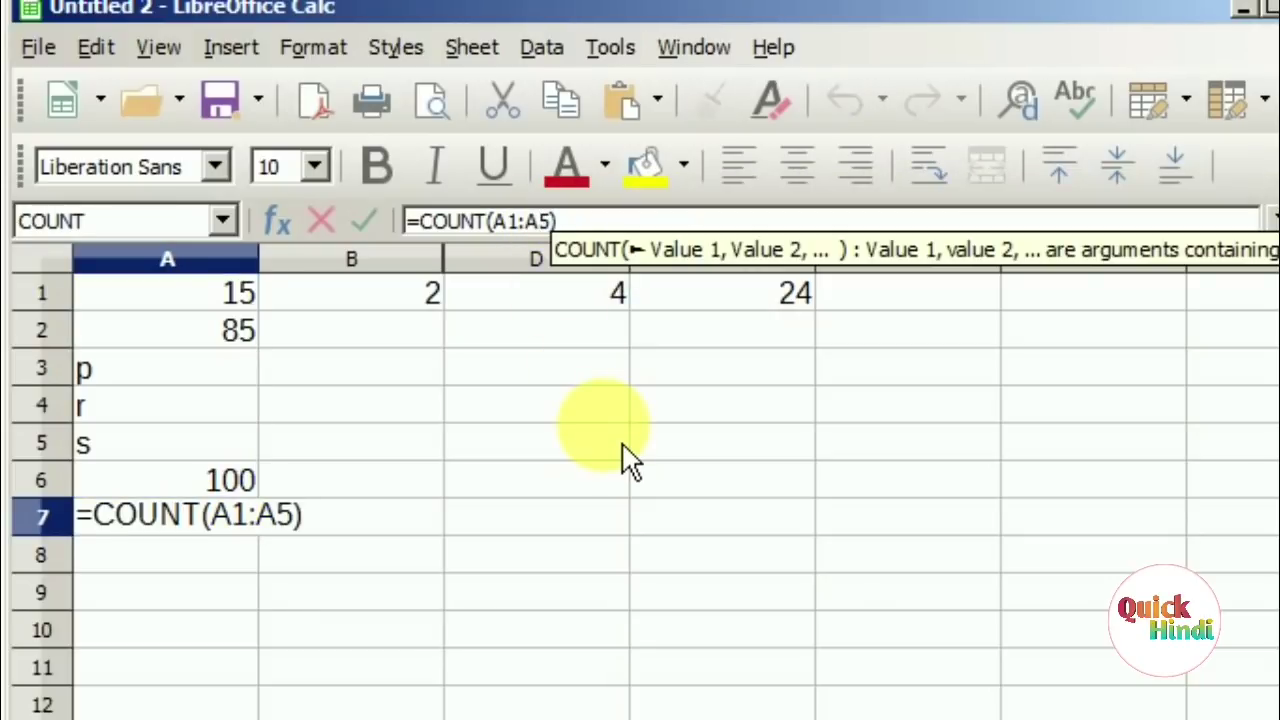
key("Return")
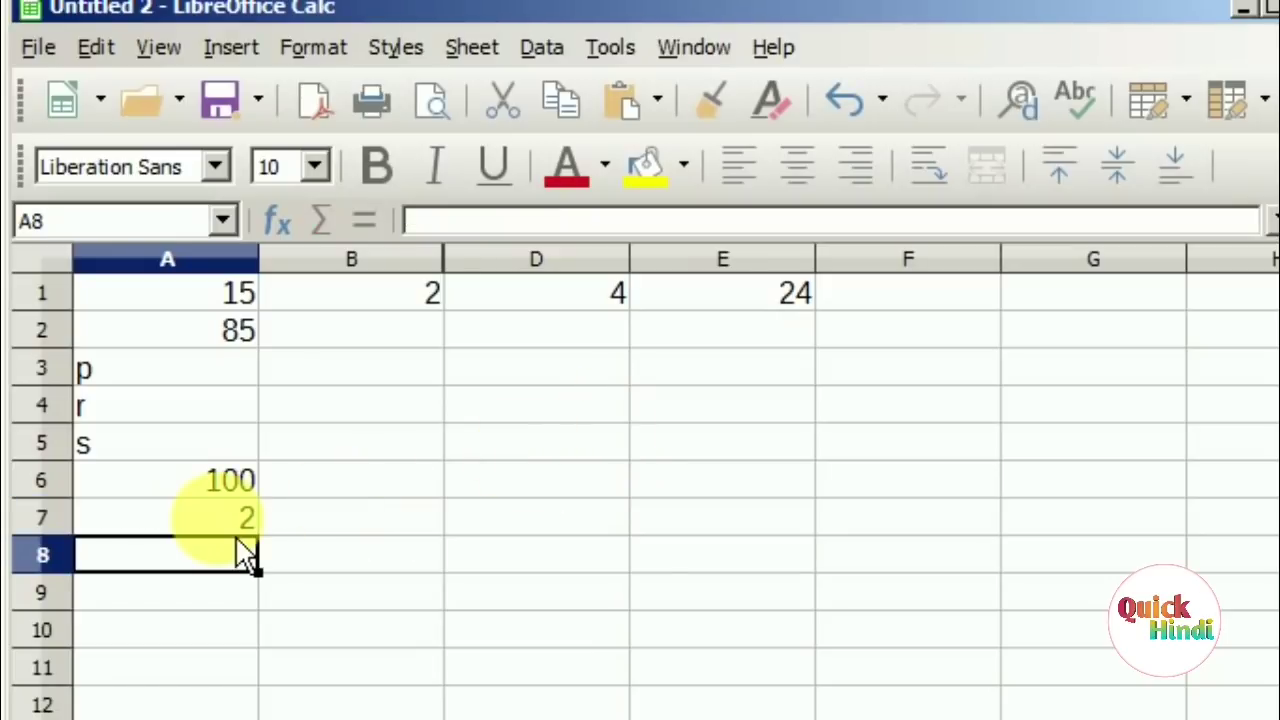
Delete the SUM formula from cell A6, leaving it empty.
left_click(240, 490)
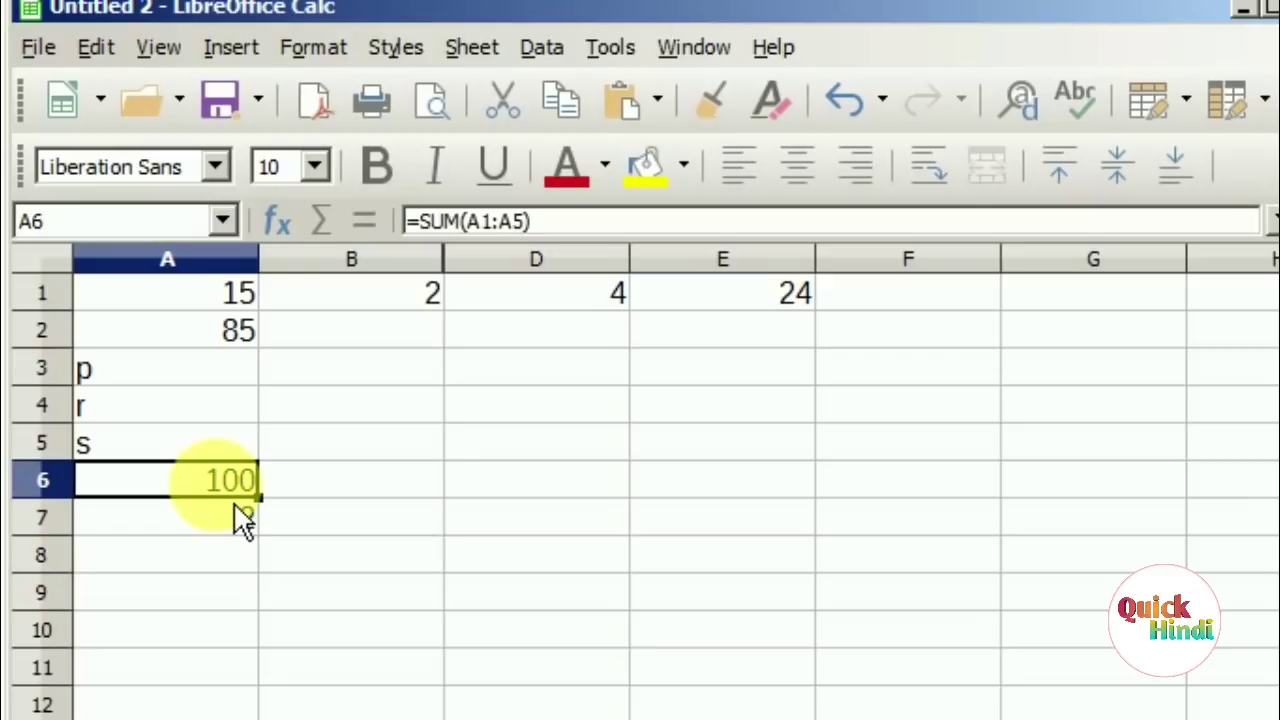
double_click(240, 490)
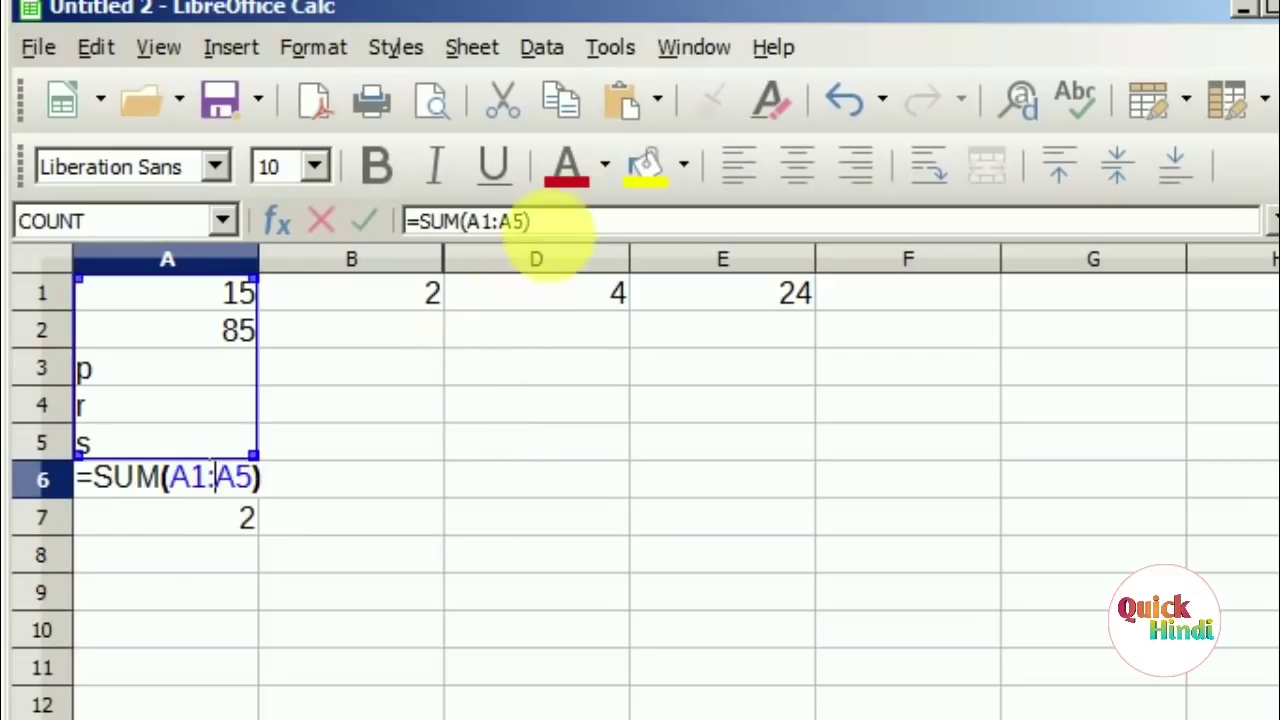
key("BackSpace")
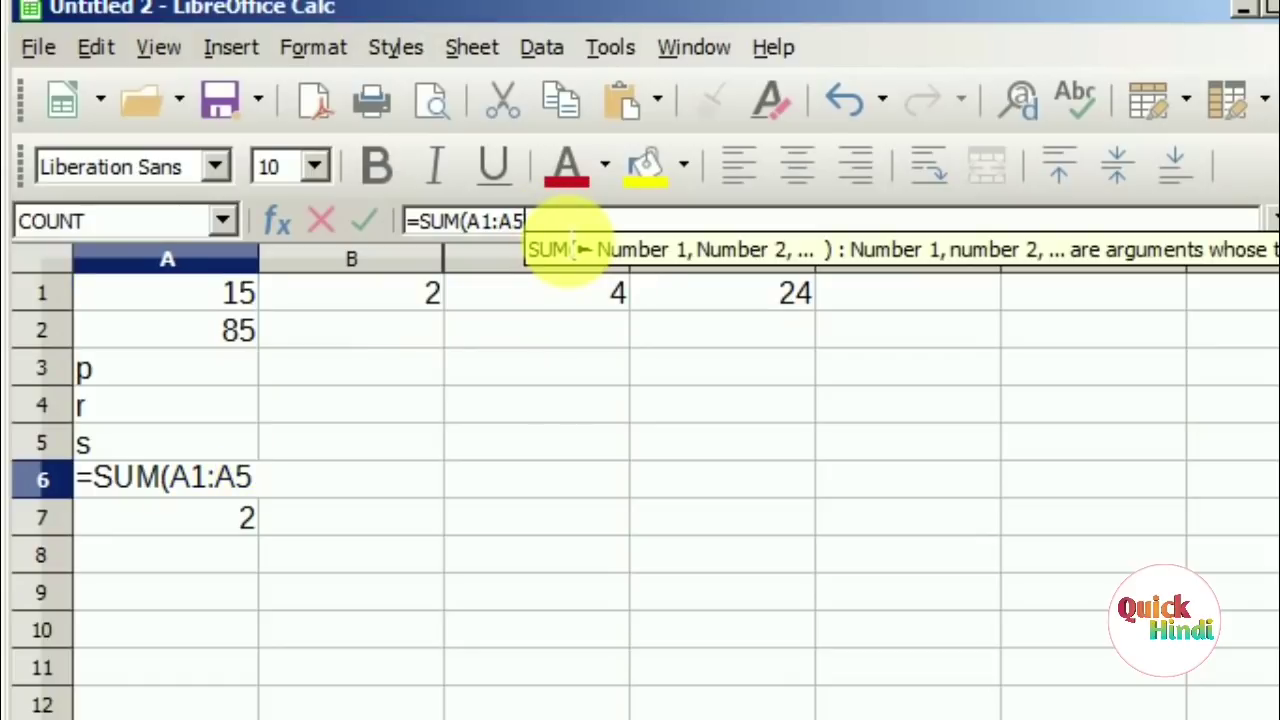
key("BackSpace")
key("BackSpace")
key("BackSpace")
key("BackSpace")
key("BackSpace")
key("BackSpace")
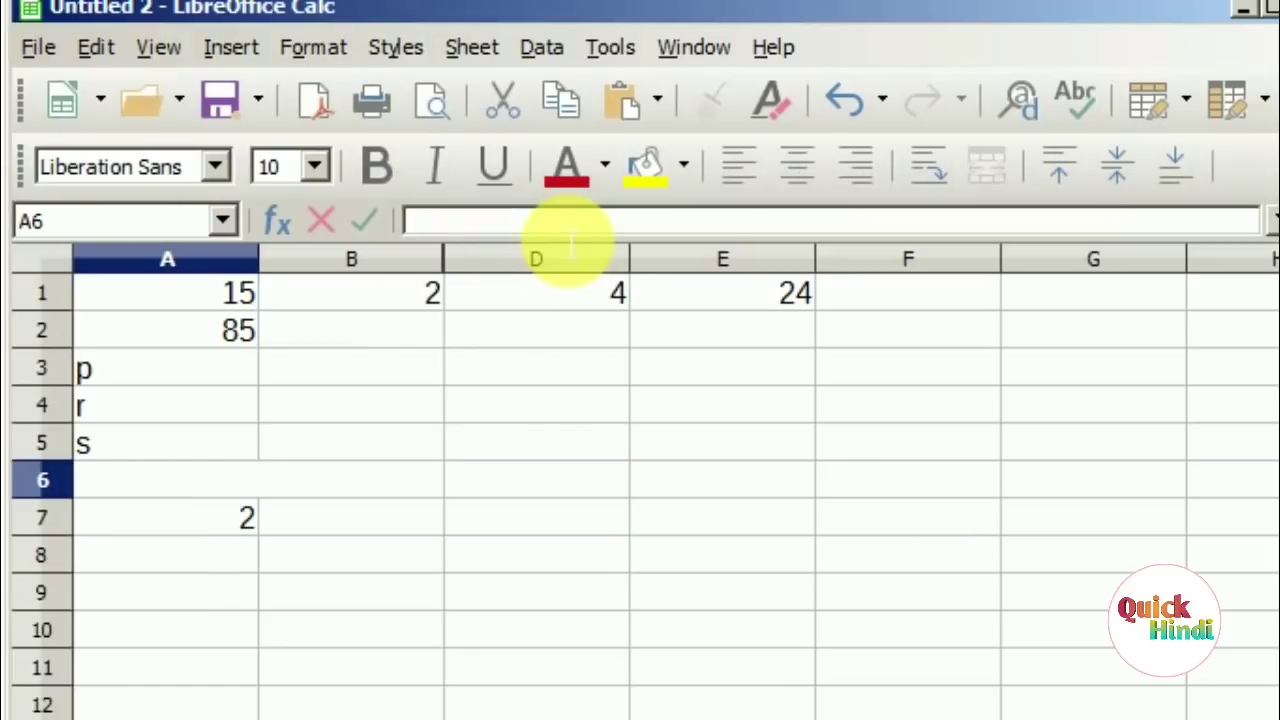
key("Return")
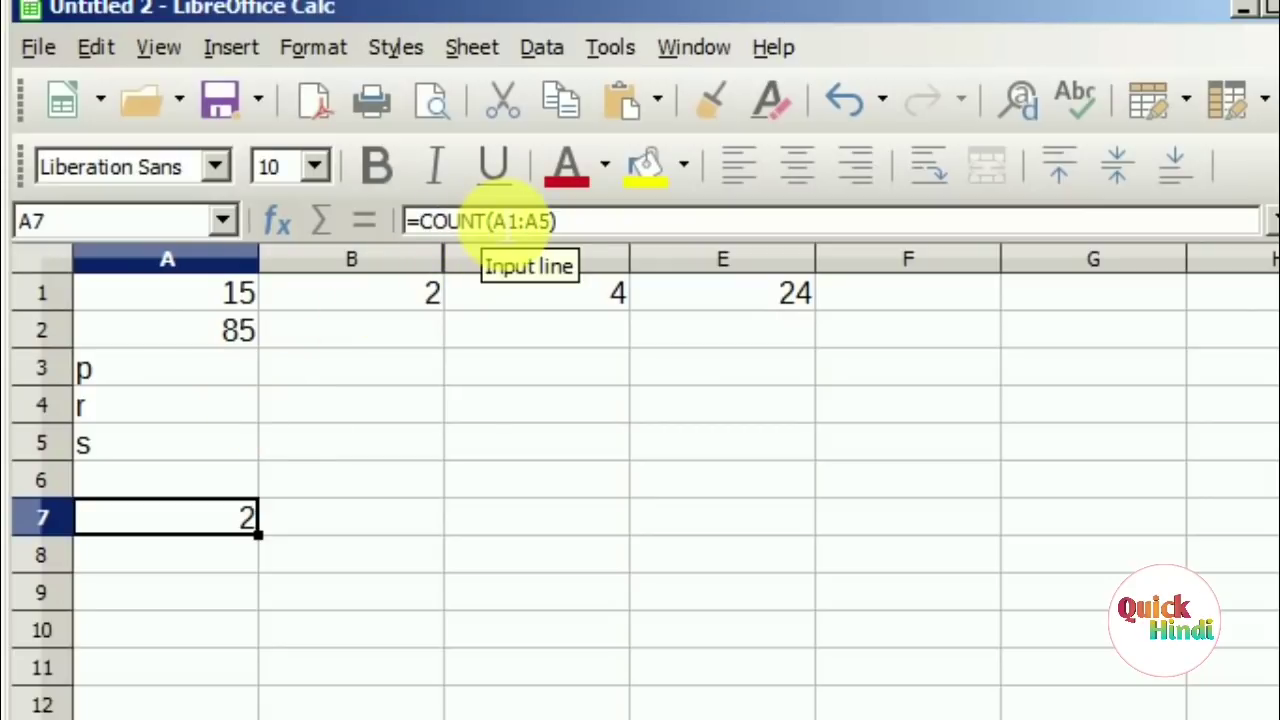
Turn the A7 formula into =COUNTA(A1:A5), showing 5, and reselect A7.
left_click(505, 222)
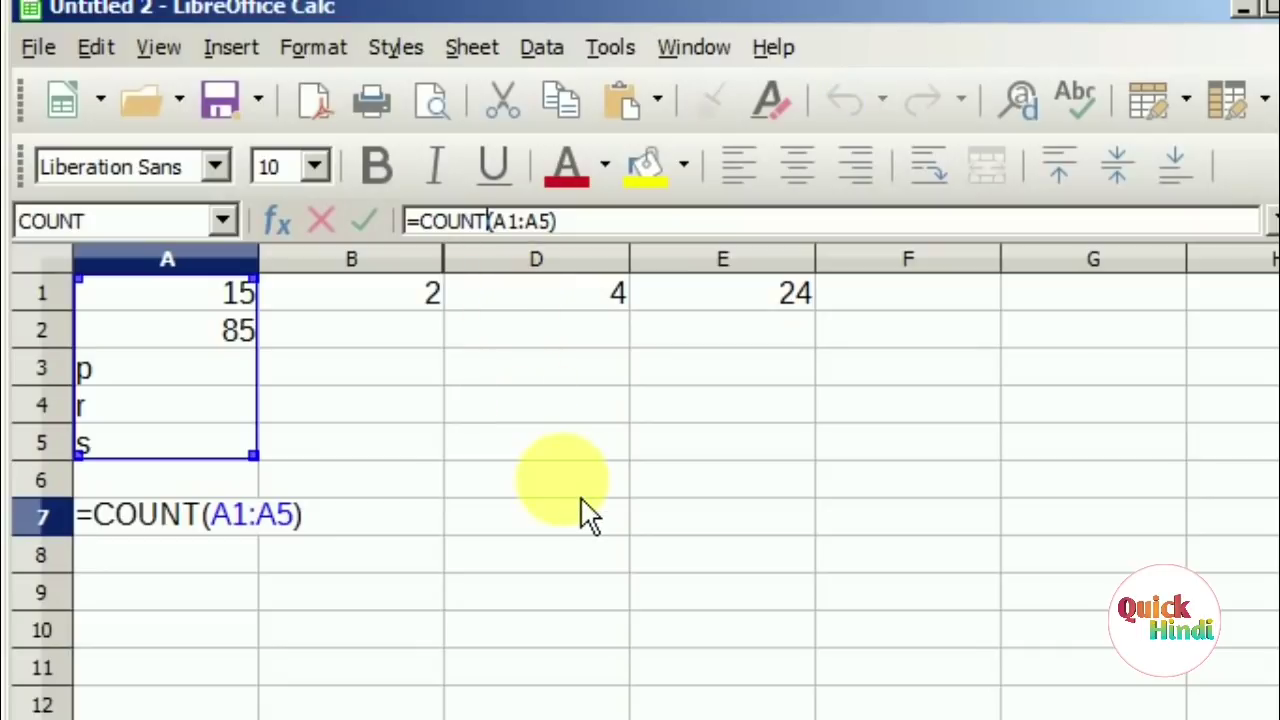
type("A")
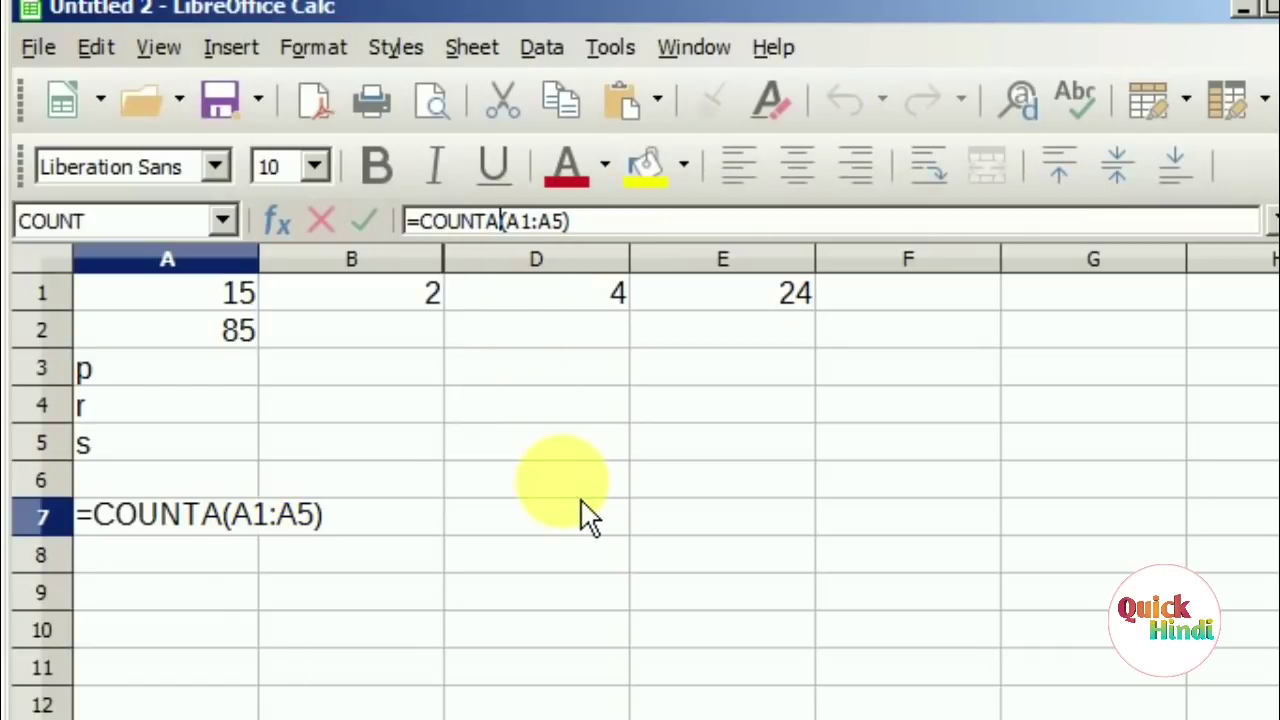
key("Return")
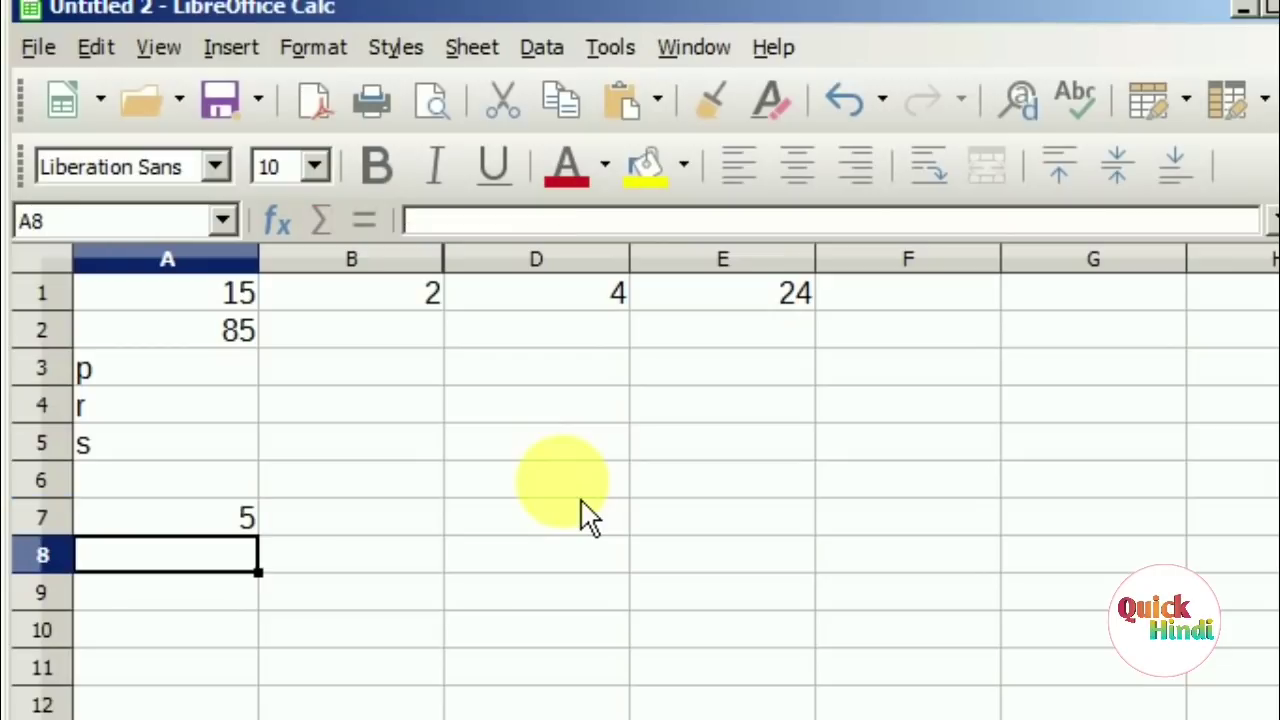
left_click(248, 528)
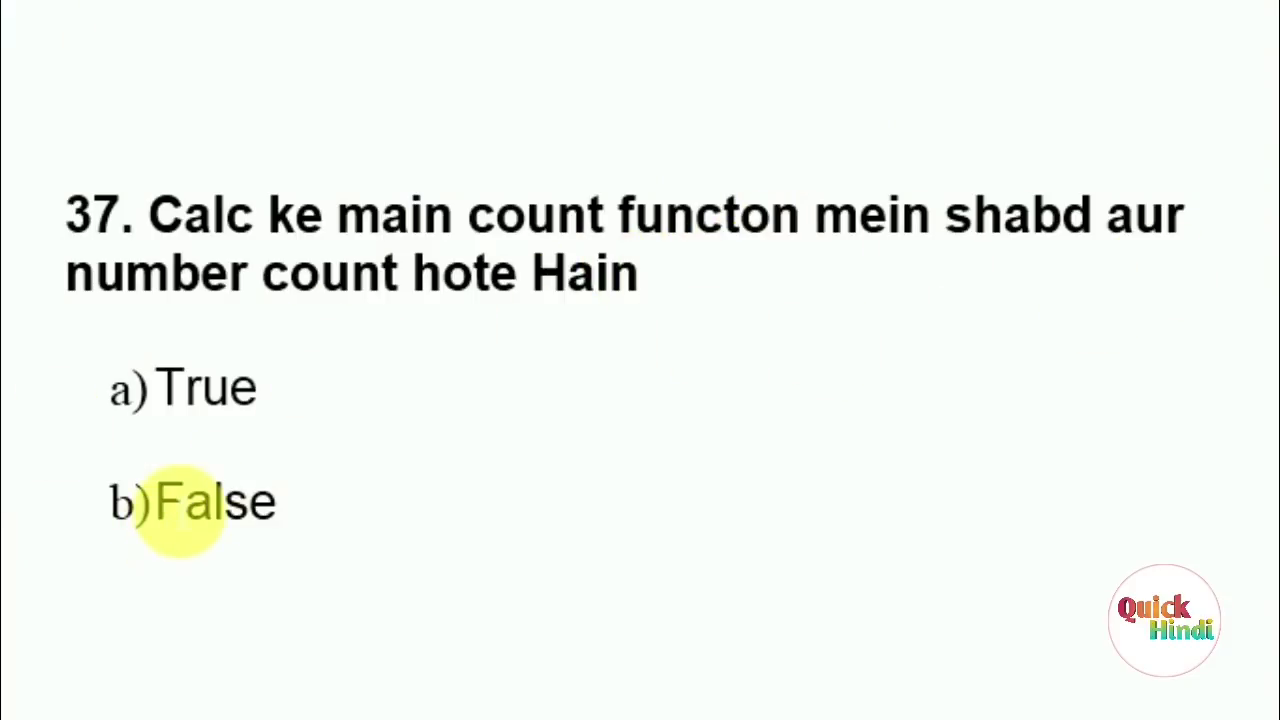
Color b) False red for question 37 and type the note 'CountA' beneath it.
left_click_drag(156, 502, 410, 512)
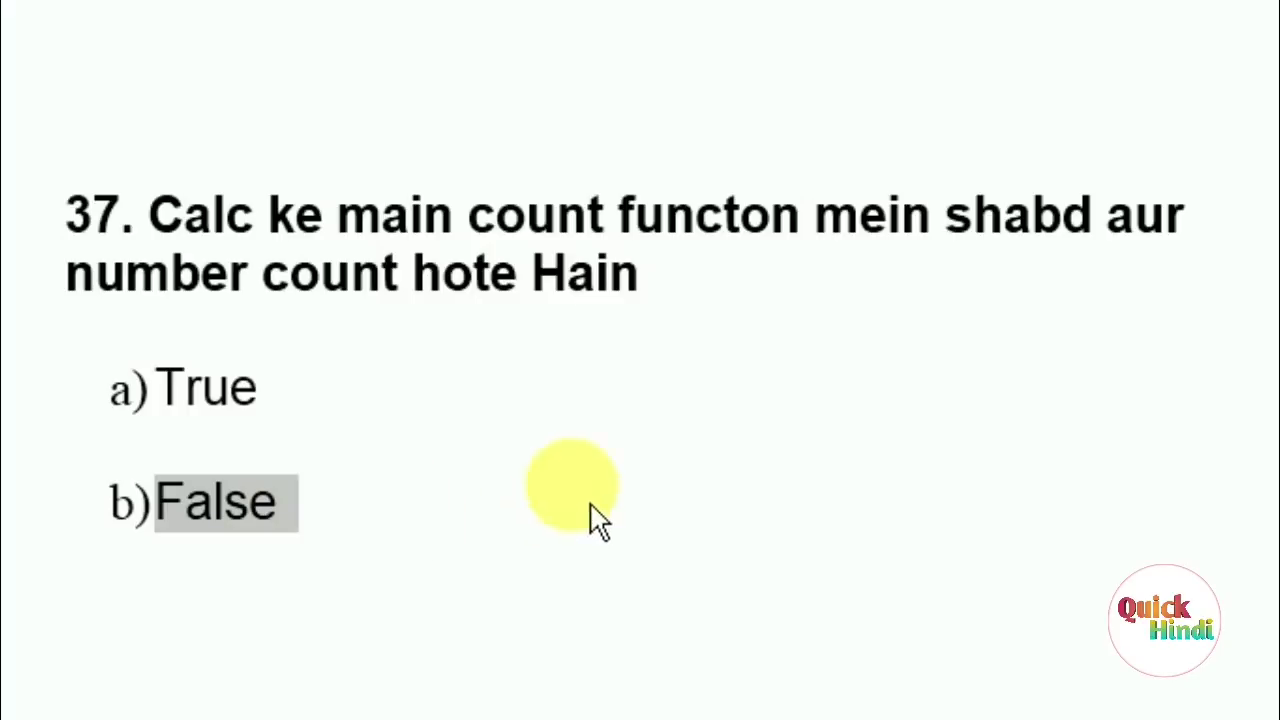
left_click(560, 545)
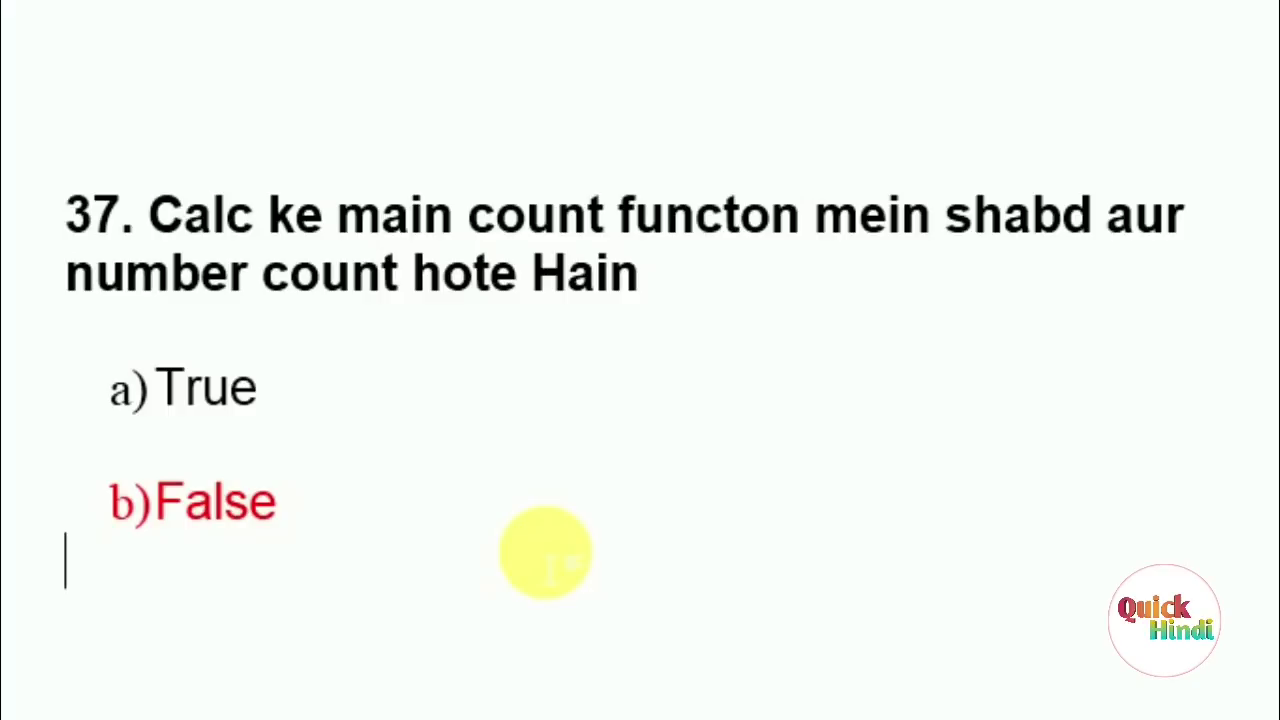
type("coun")
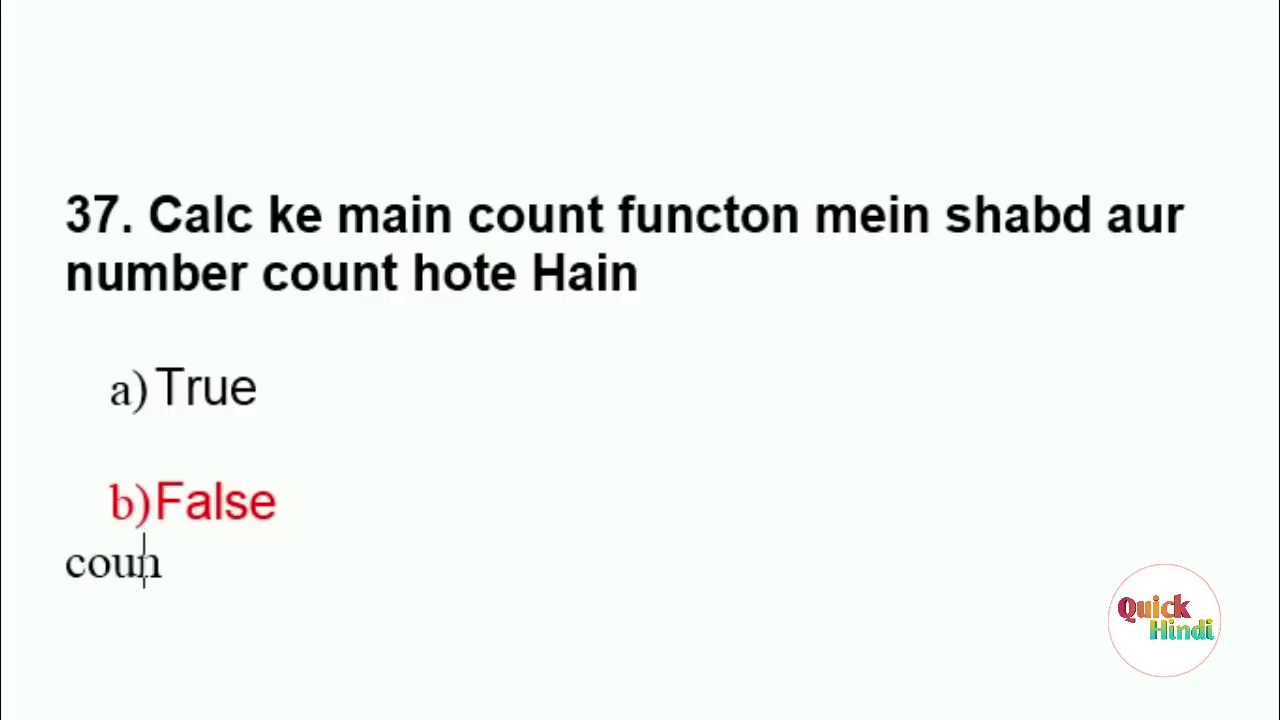
type("t A")
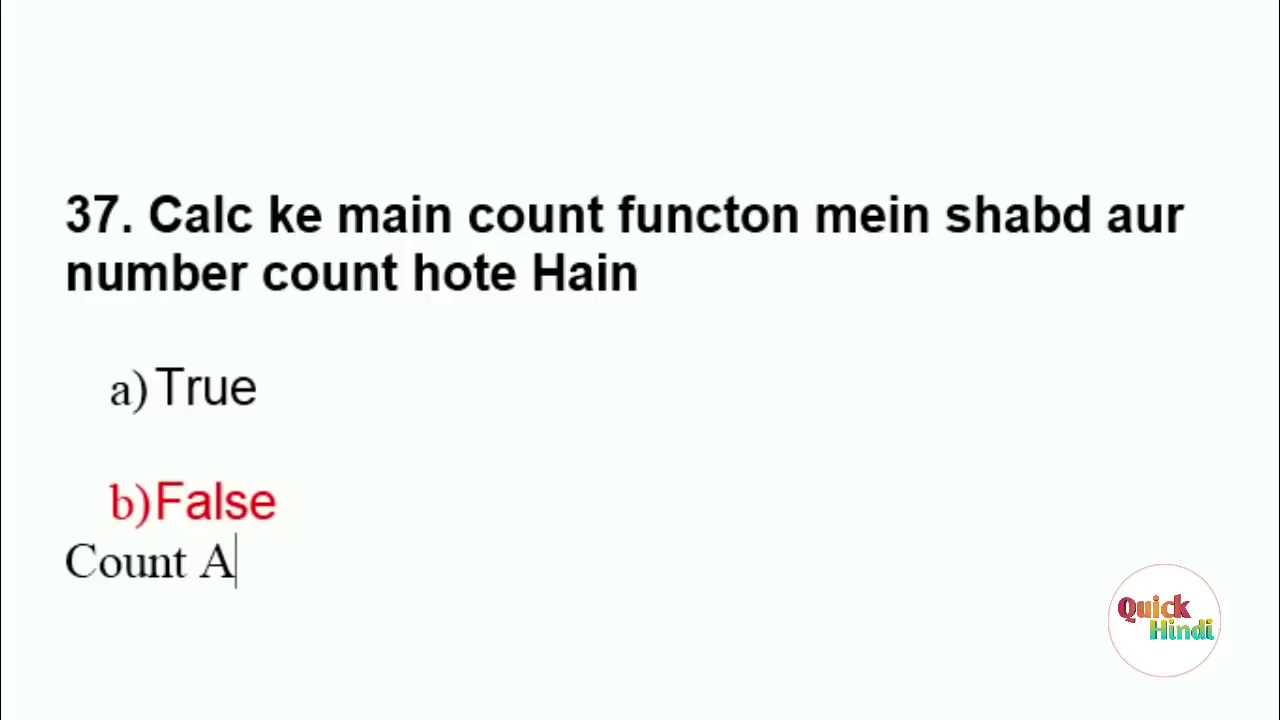
key("Left")
key("BackSpace")
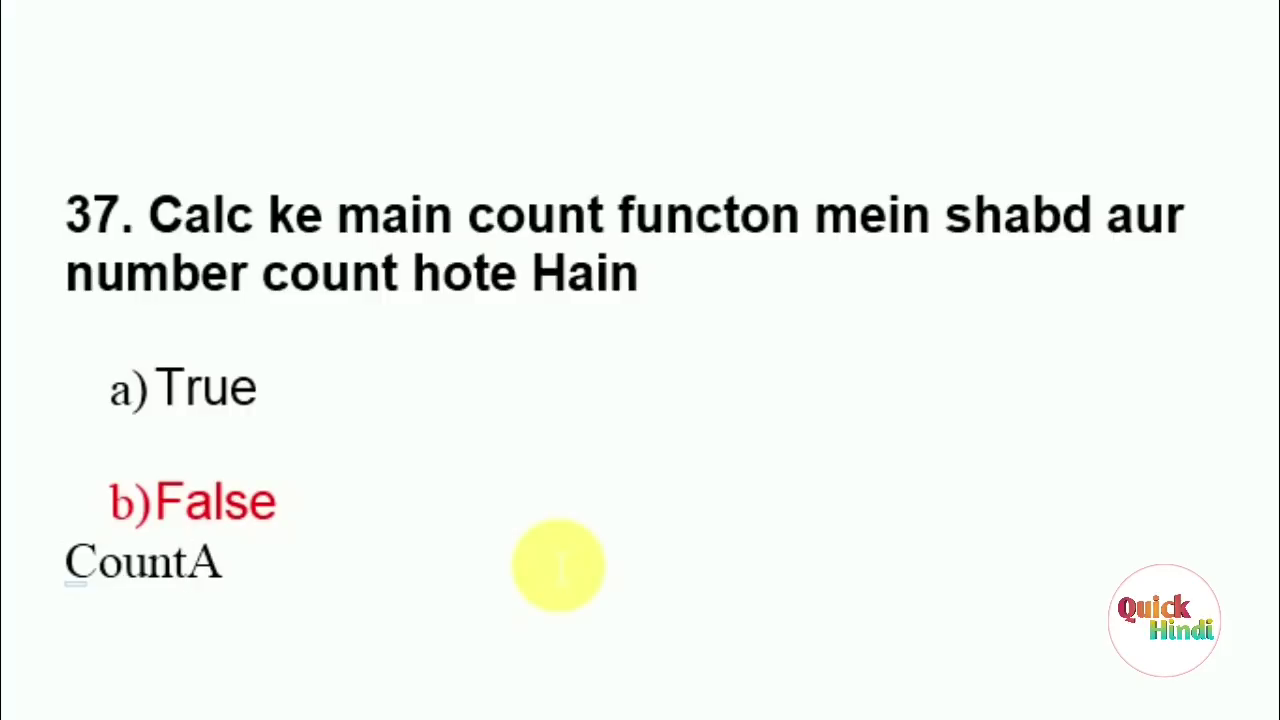
scroll(558, 566, "down", 2)
scroll(558, 566, "down", 5)
Color option c) Insert – header red, then scroll to question 39.
scroll(558, 566, "down", 3)
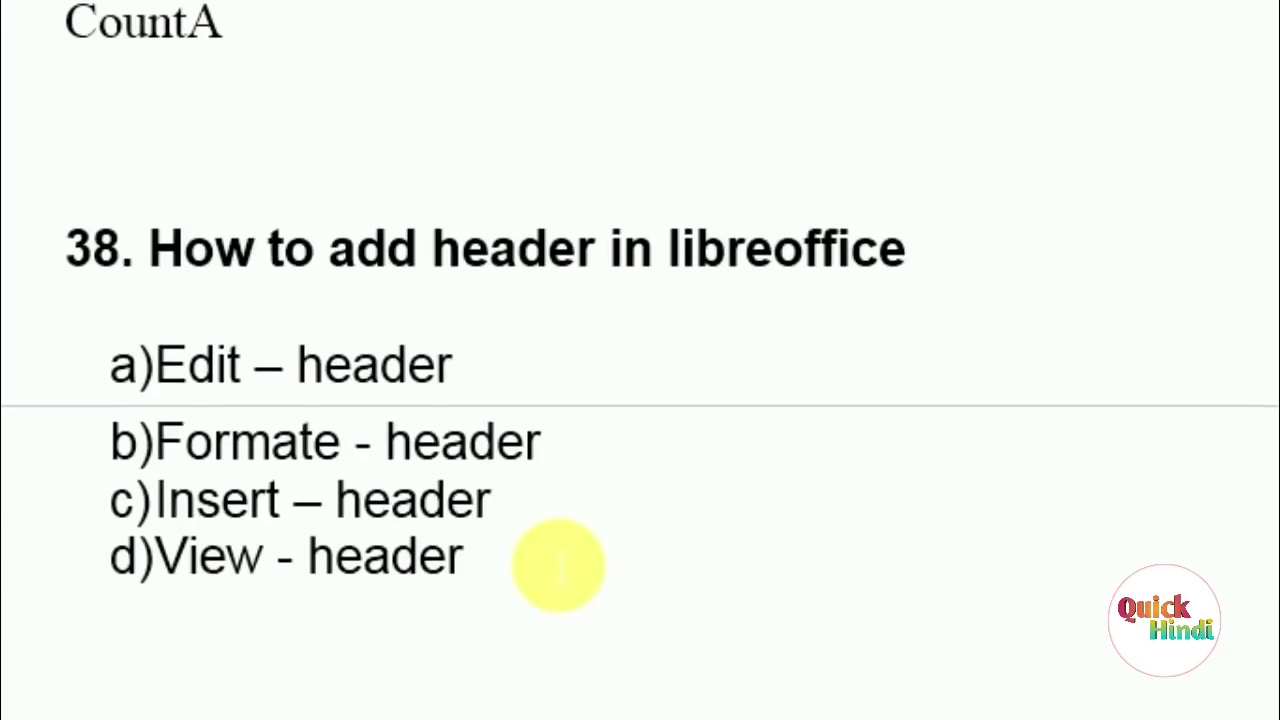
scroll(558, 566, "down", 2)
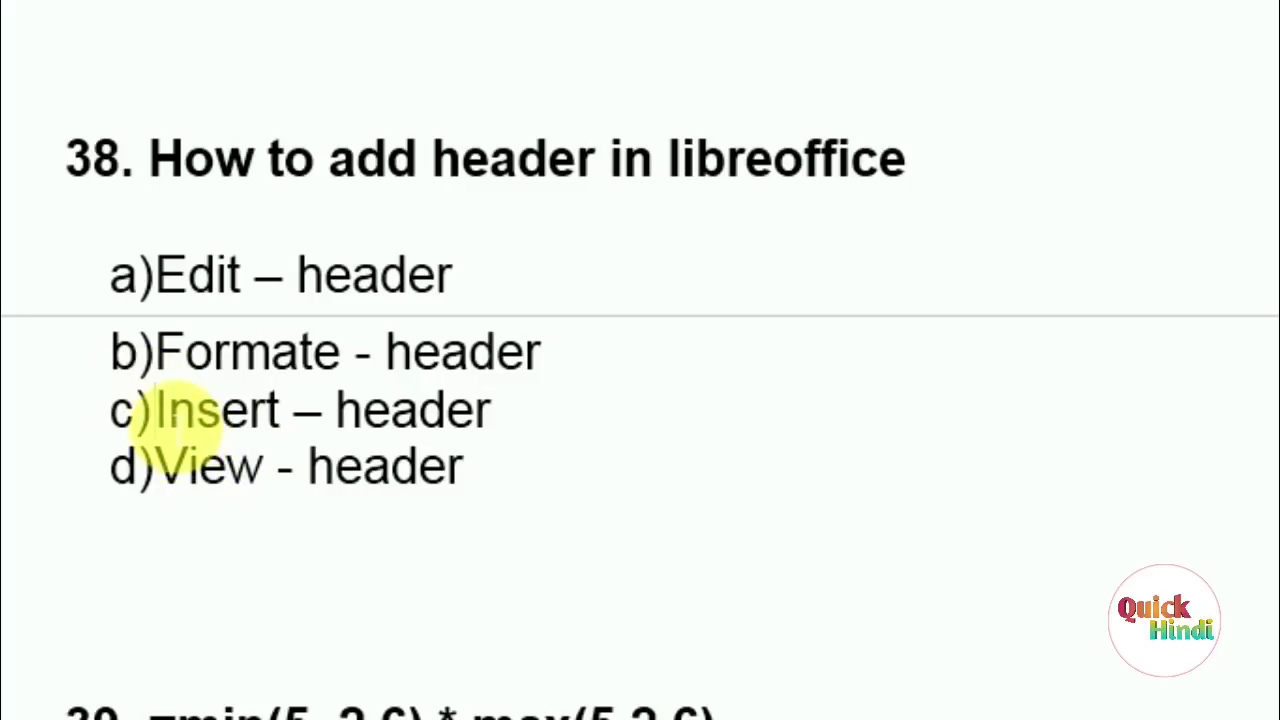
left_click_drag(157, 410, 600, 425)
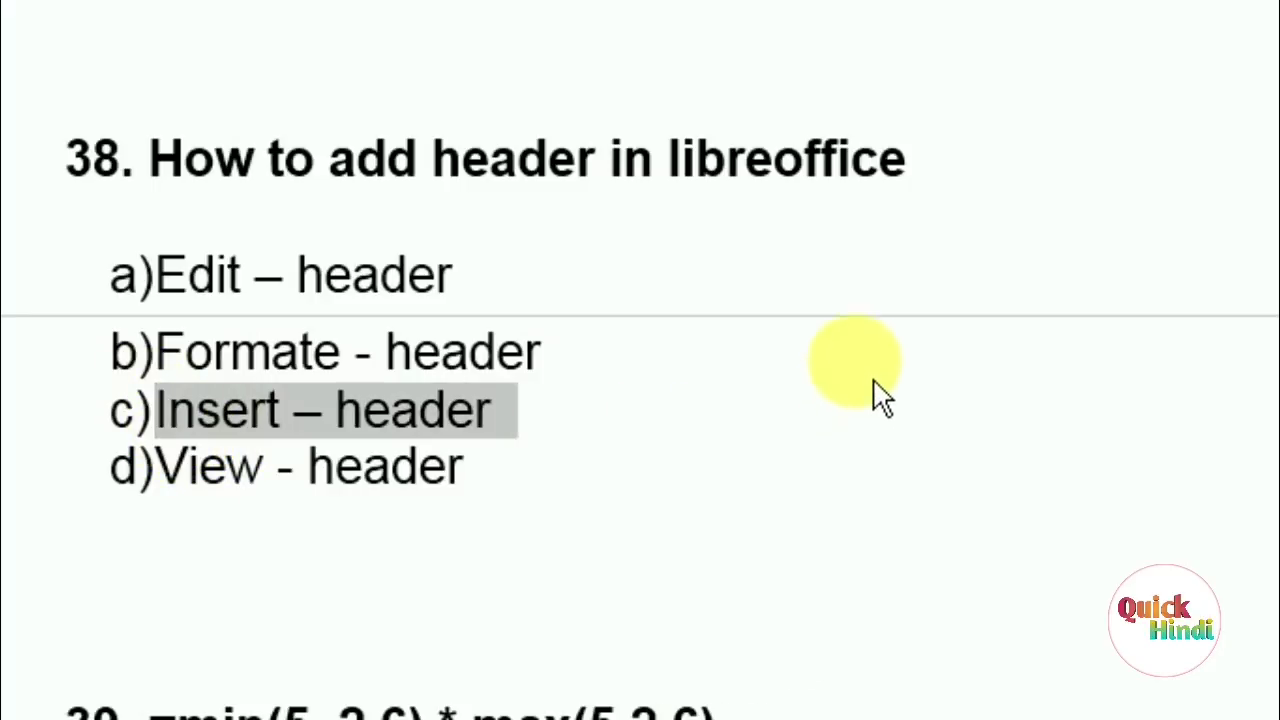
left_click(727, 529)
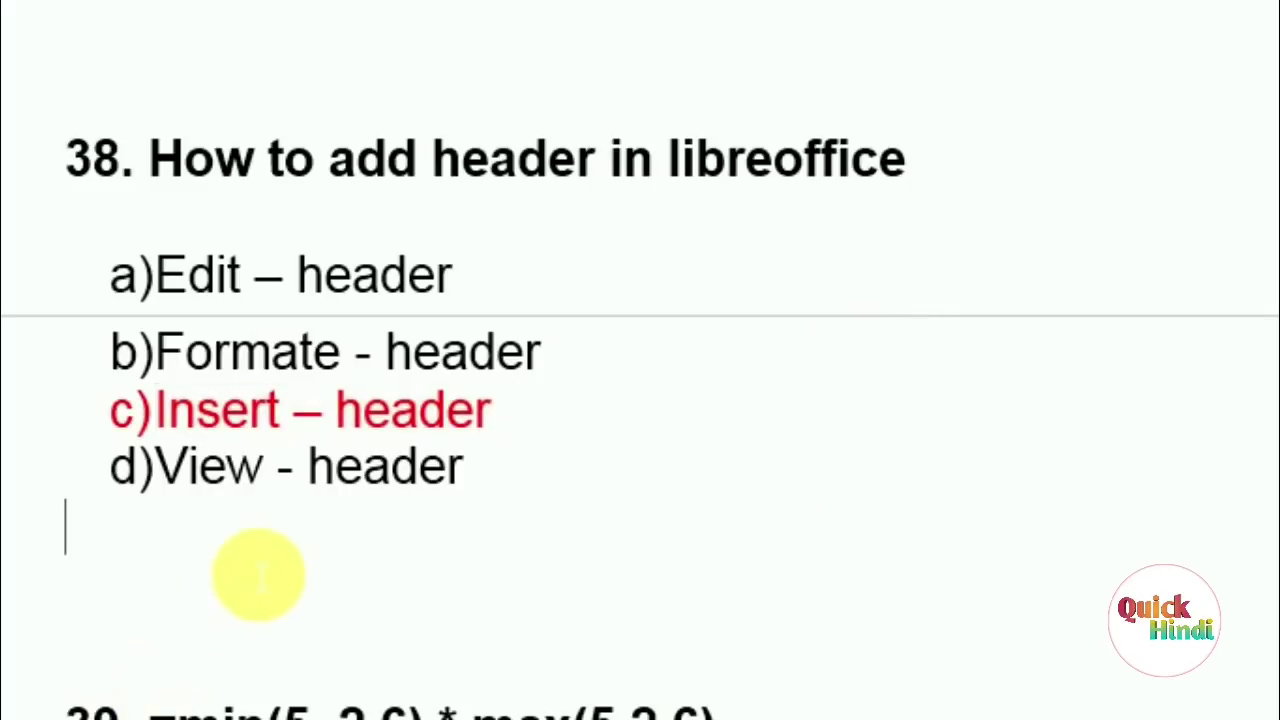
scroll(280, 570, "down", 5)
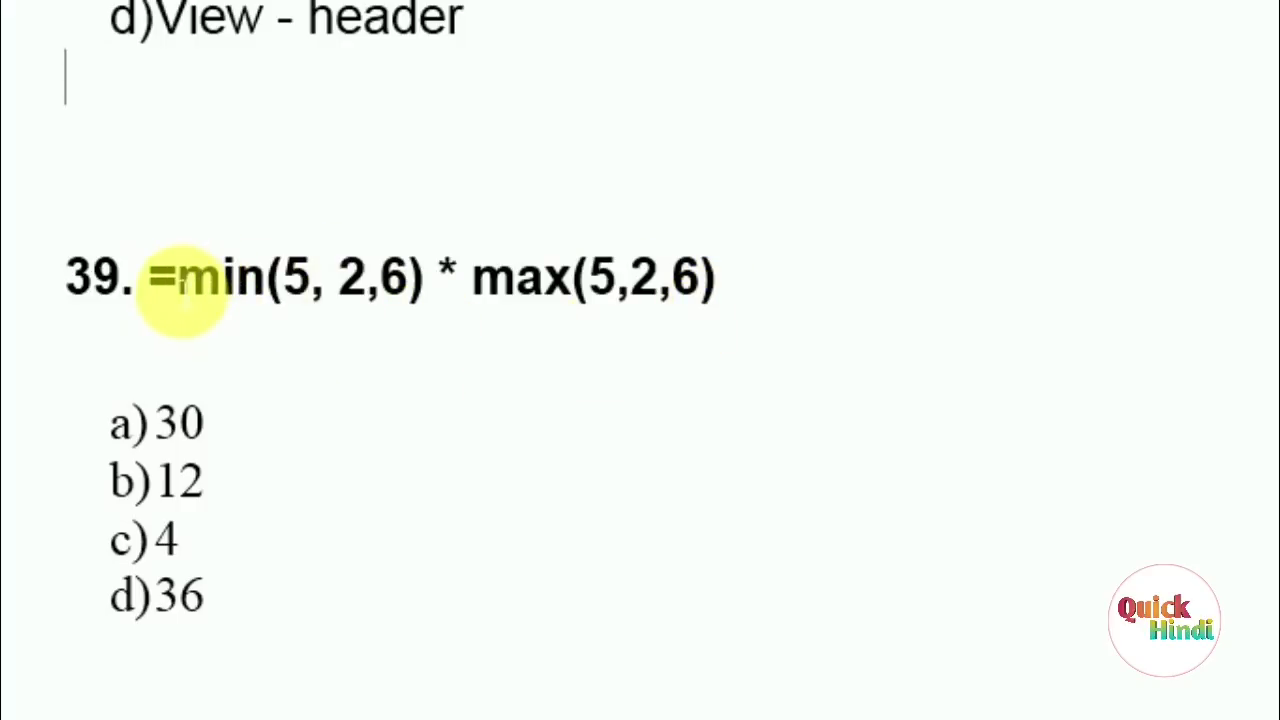
Paste question 39's formula =min(5, 2,6) * max(5,2,6) into Calc cell D7, getting 12.
left_click_drag(150, 285, 748, 292)
key("ctrl+c")
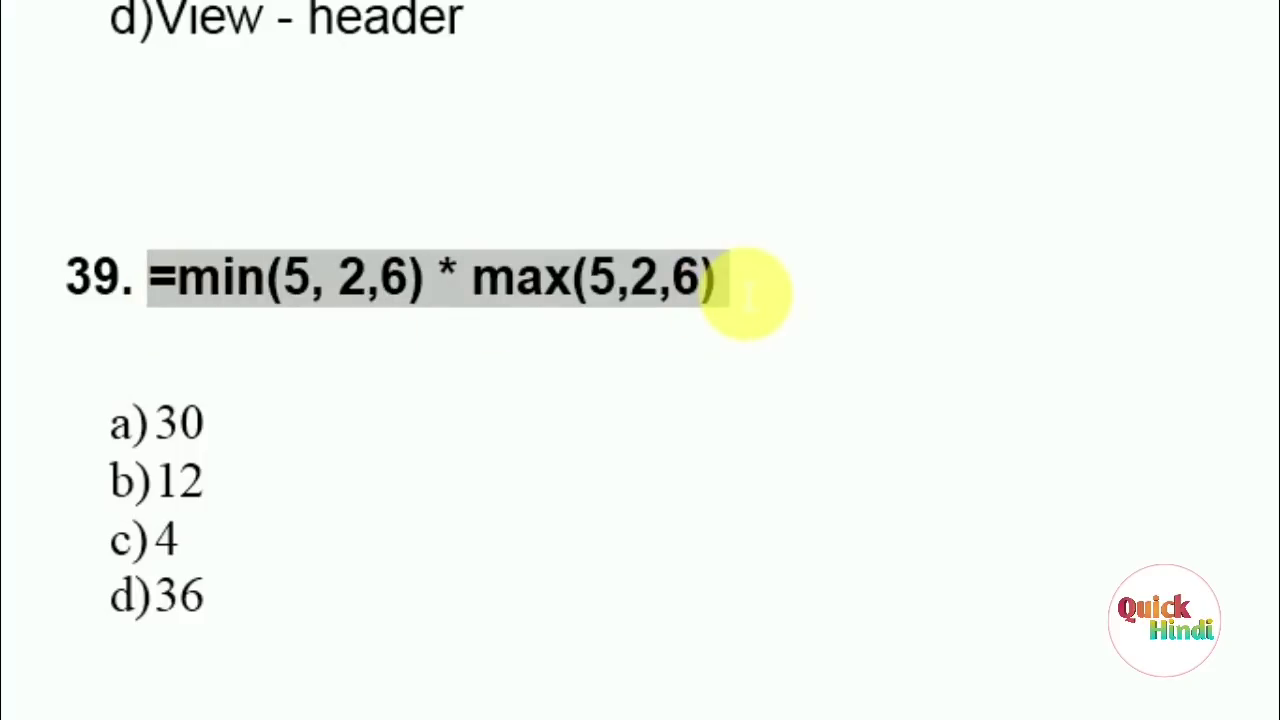
left_click(748, 292)
key("alt+Tab")
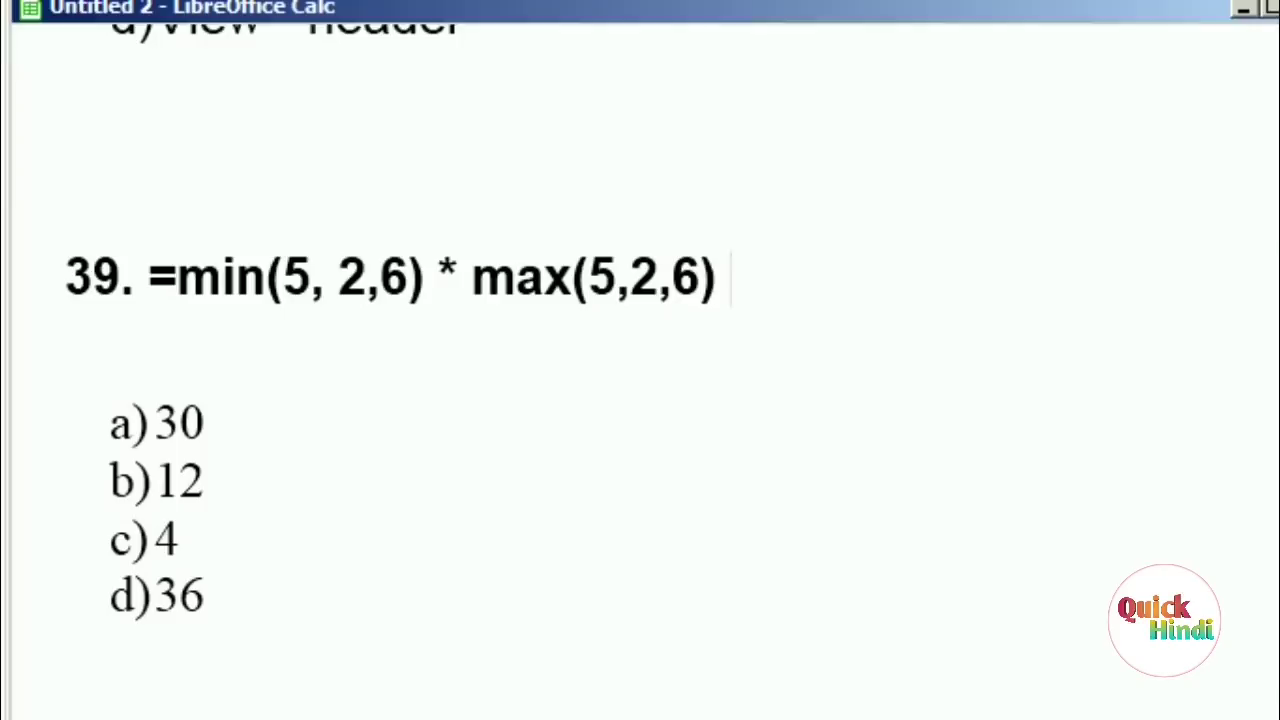
left_click(481, 522)
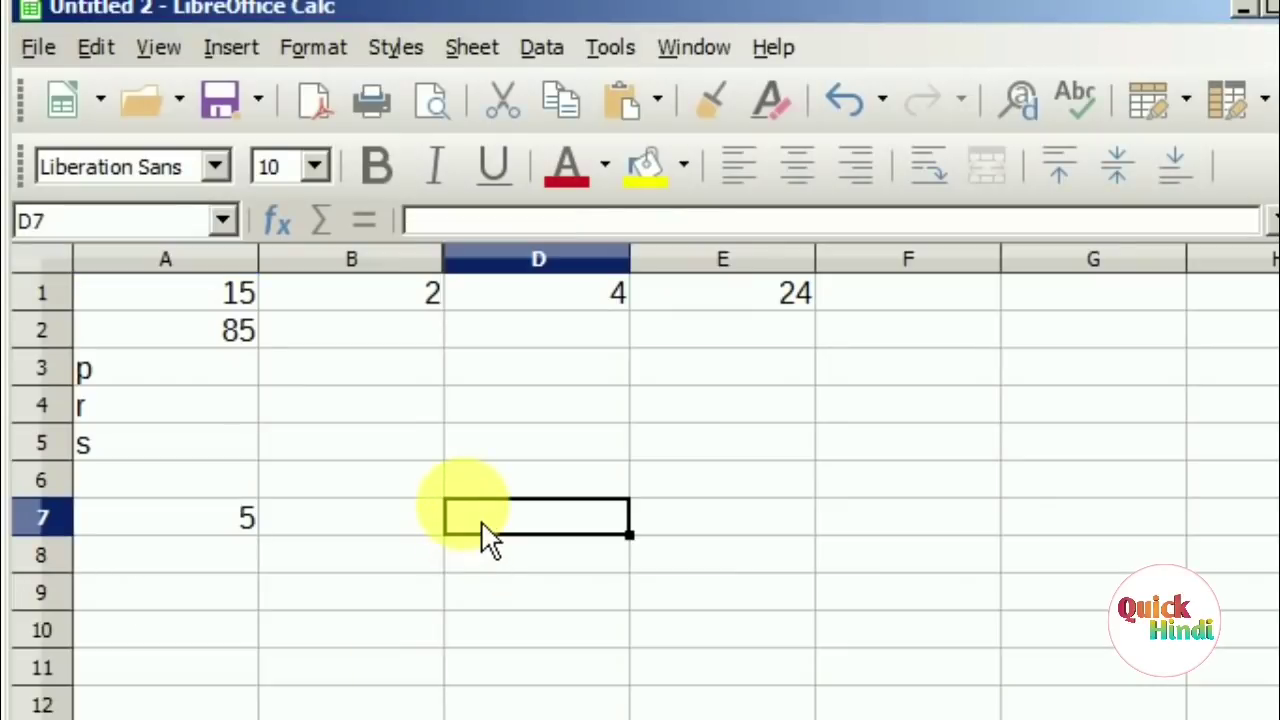
left_click(556, 224)
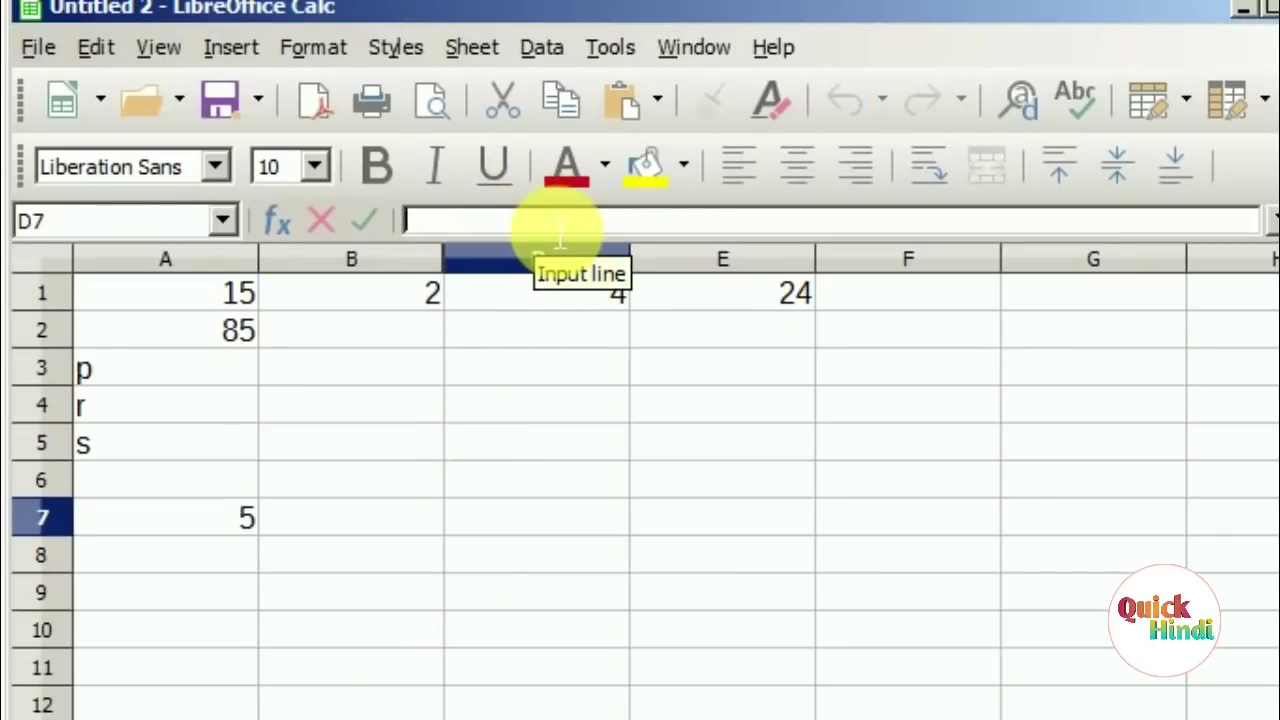
key("ctrl+v")
key("Return")
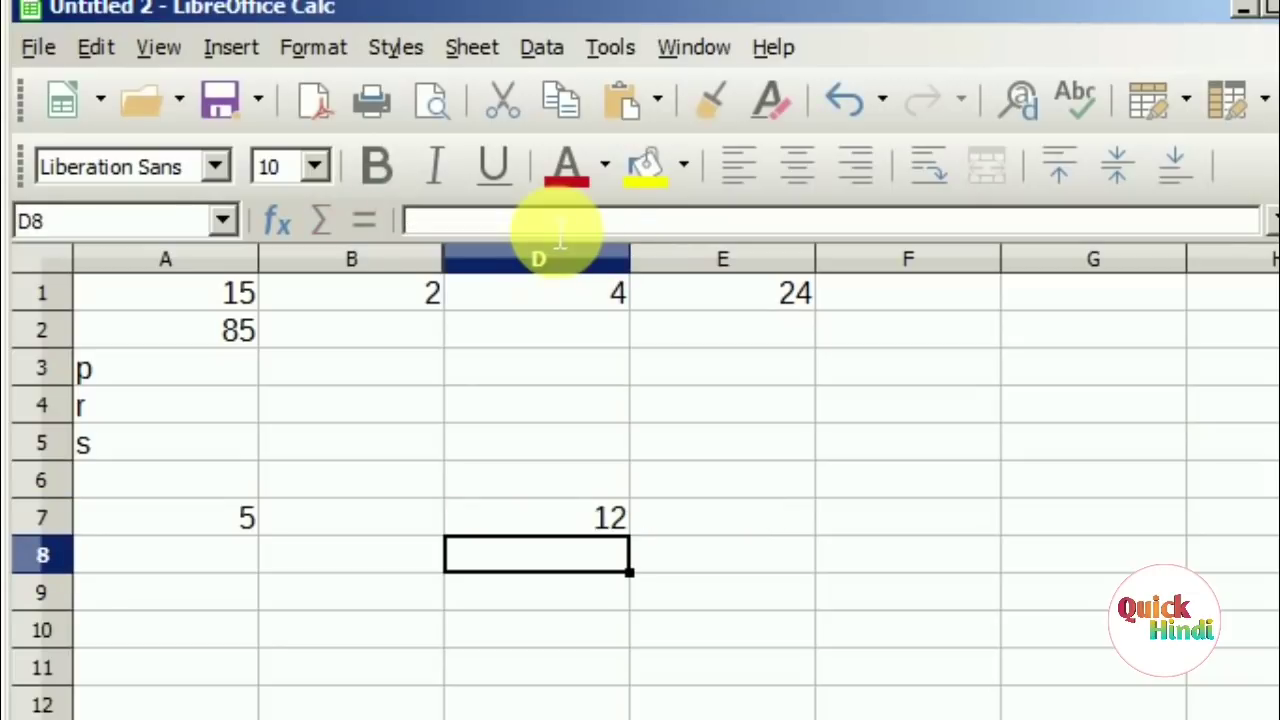
Back in the quiz, colour answer b) 12 red and scroll to question 40.
key("alt+Tab")
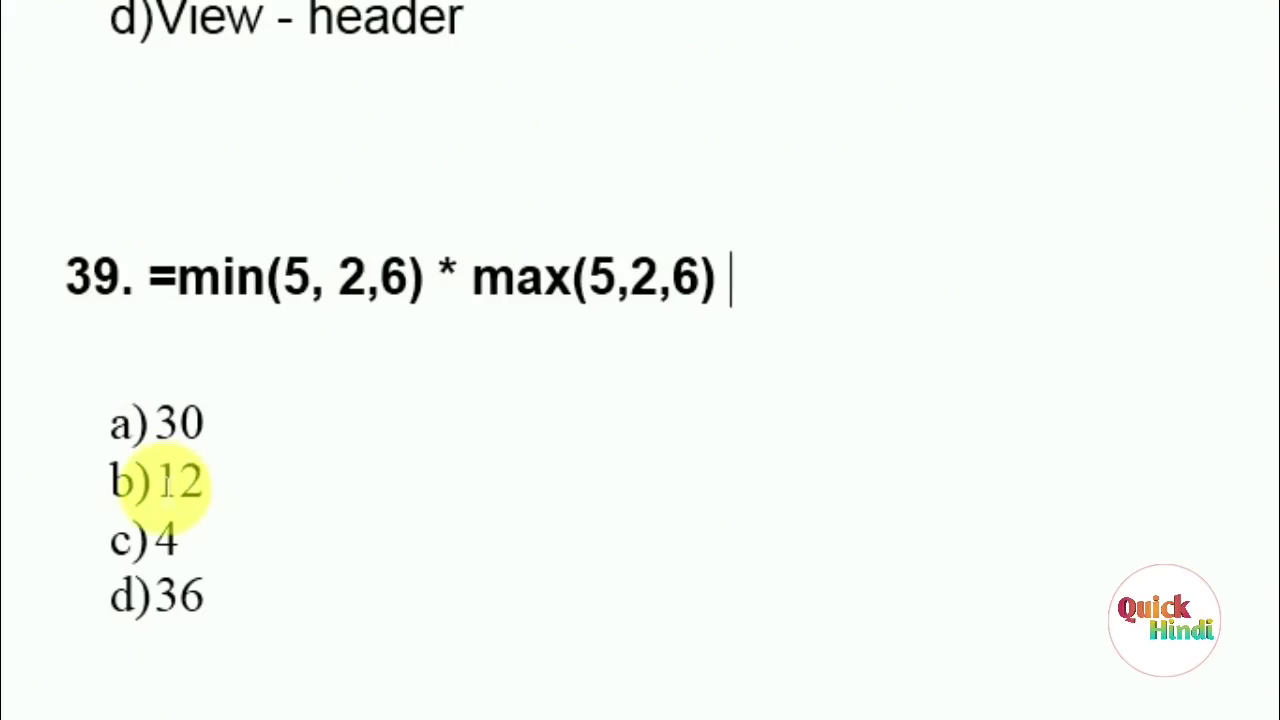
left_click(165, 488)
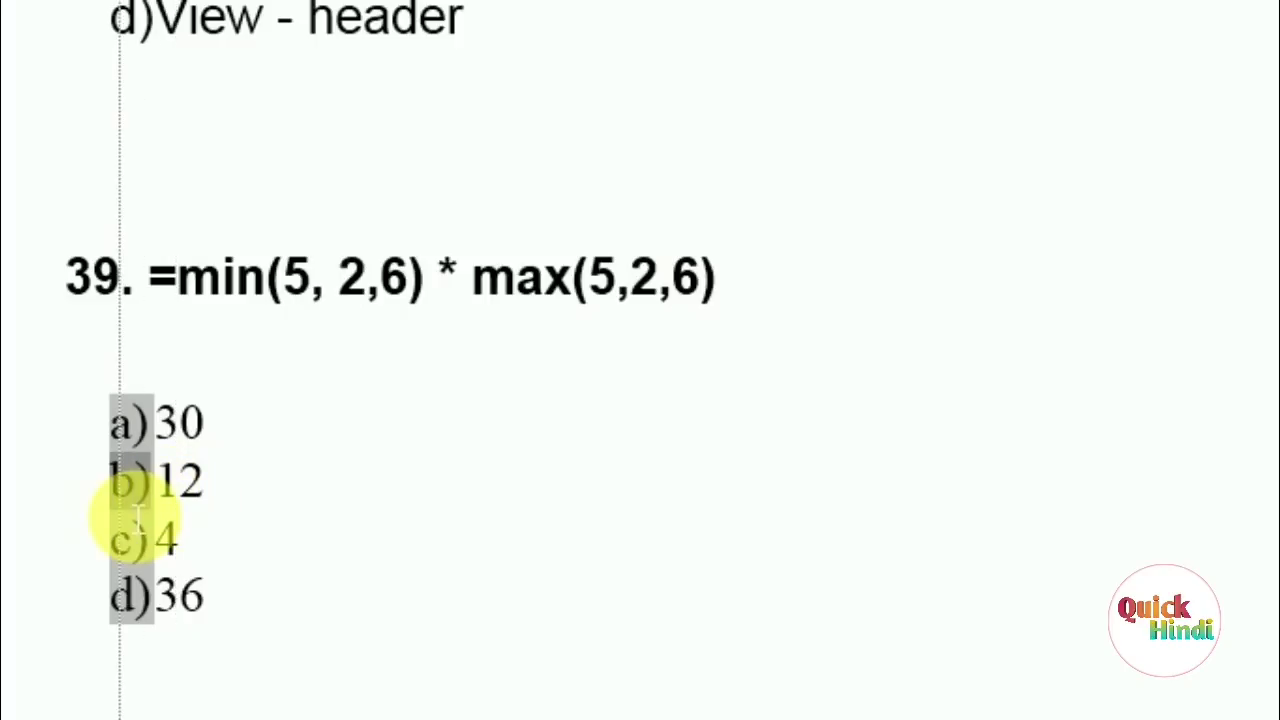
left_click_drag(220, 485, 212, 487)
double_click(192, 484)
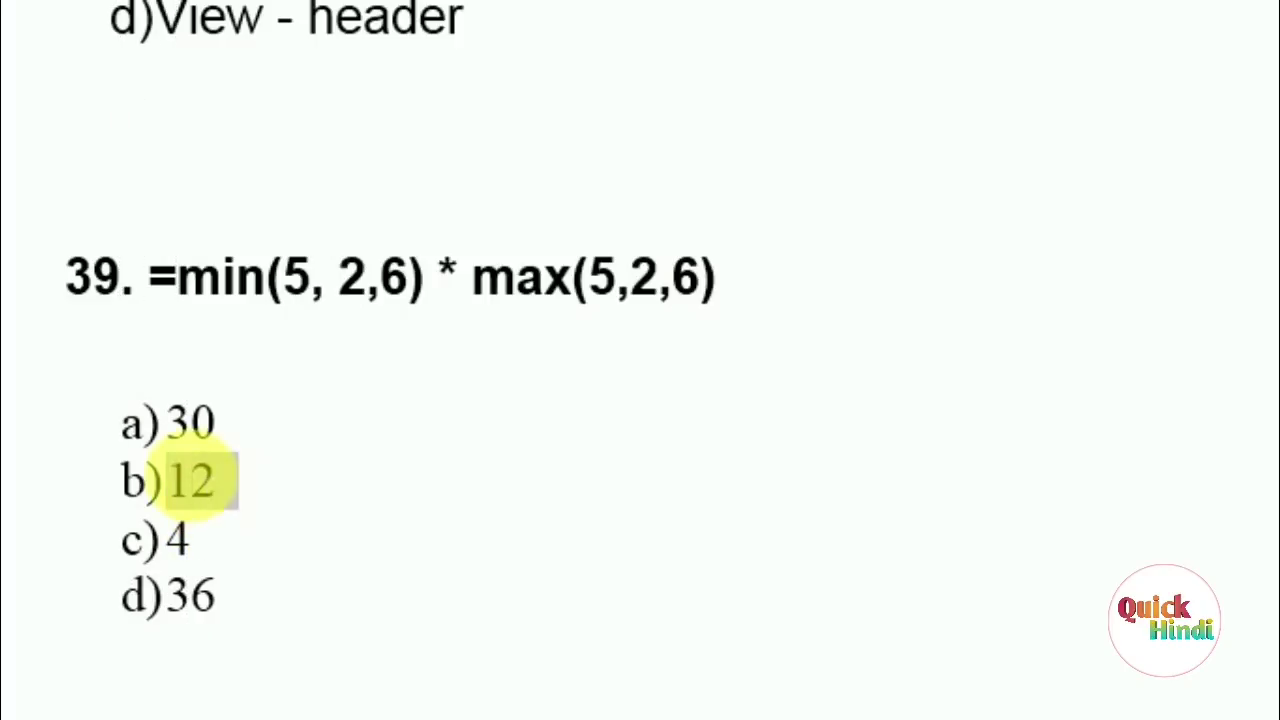
left_click(414, 463)
scroll(357, 591, "down", 4)
scroll(349, 578, "down", 2)
scroll(349, 580, "down", 1)
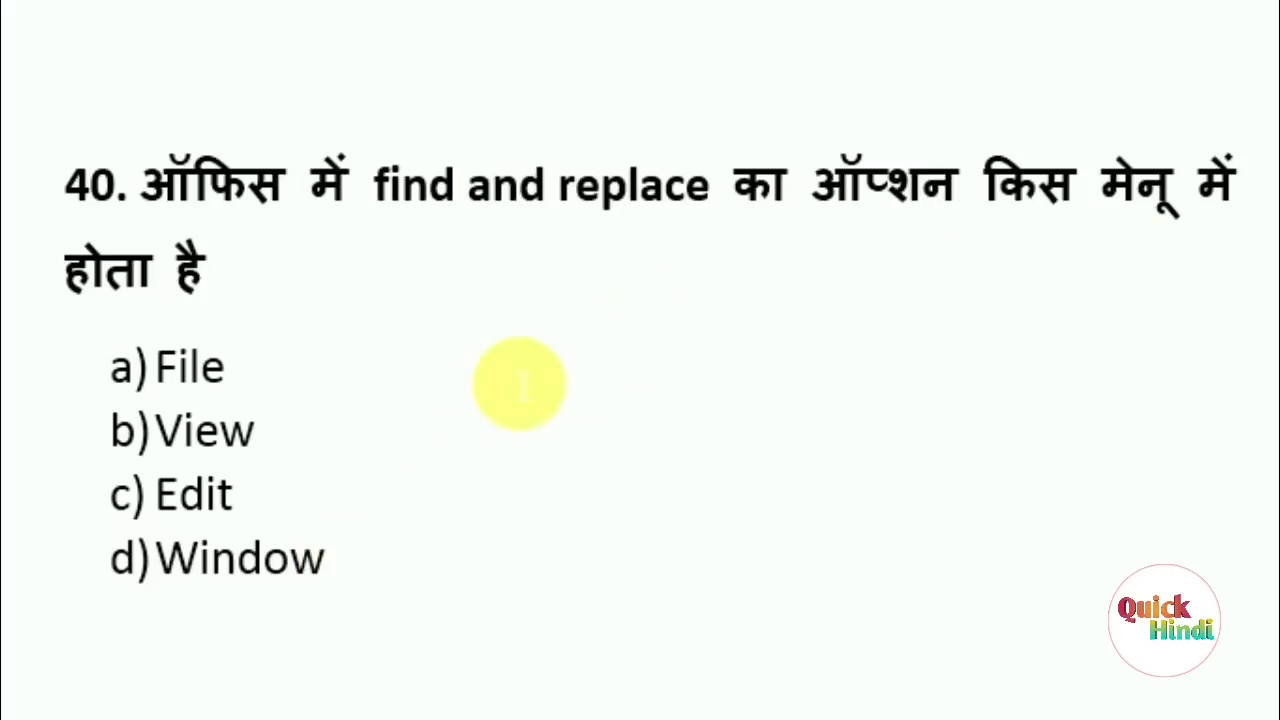
Show Find & Replace under the Edit menu, then select answer c) Edit for question 40.
left_click(153, 688)
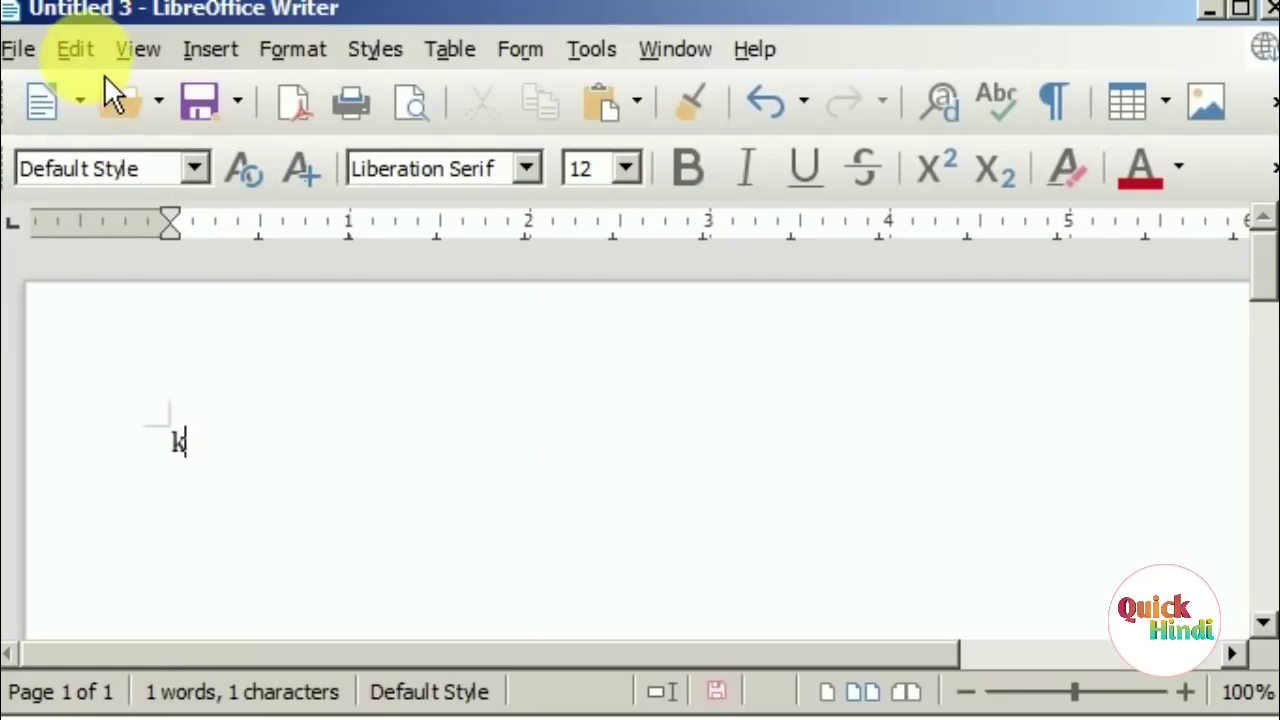
left_click(98, 58)
scroll(327, 458, "down", 2)
scroll(300, 511, "down", 1)
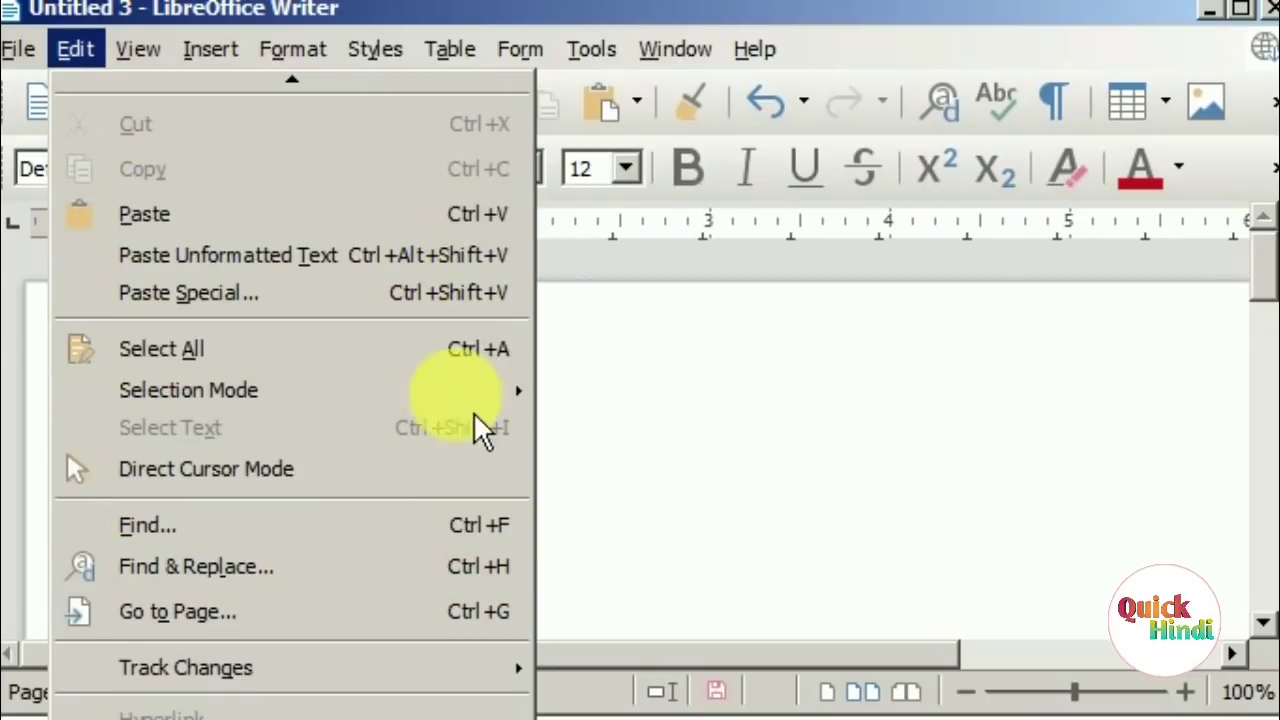
scroll(378, 496, "up", 2)
scroll(378, 496, "up", 1)
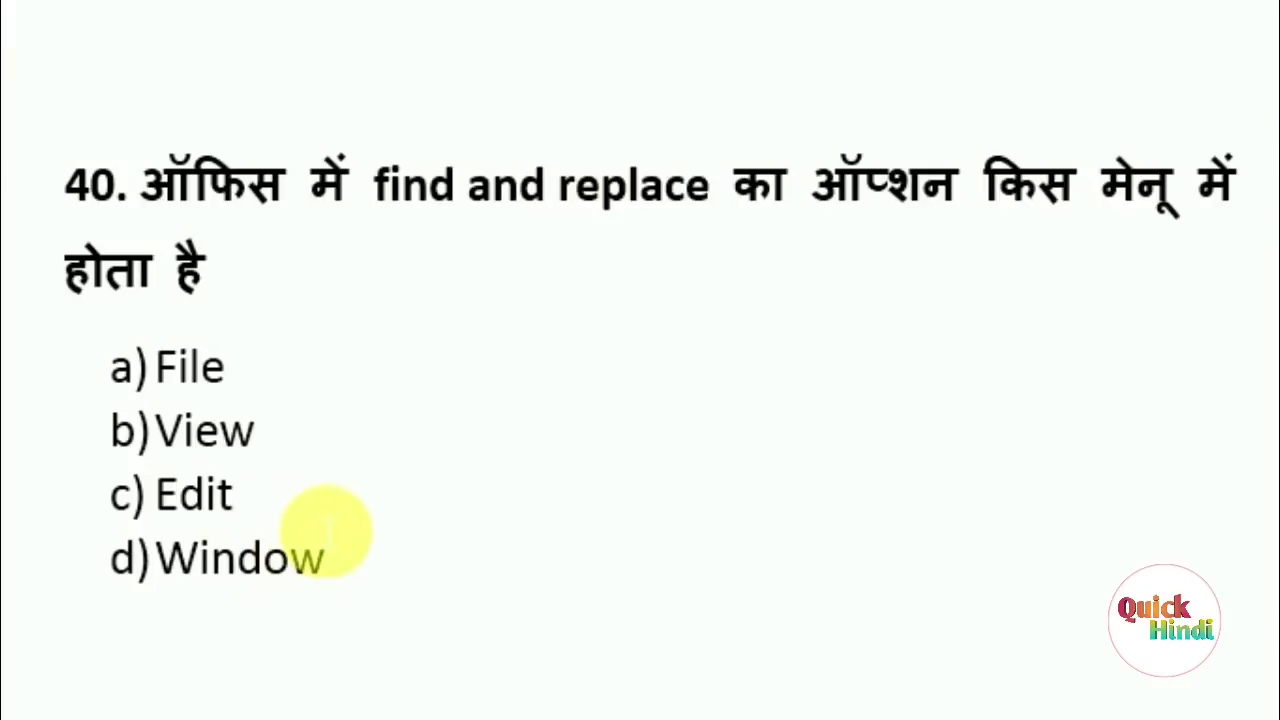
double_click(193, 495)
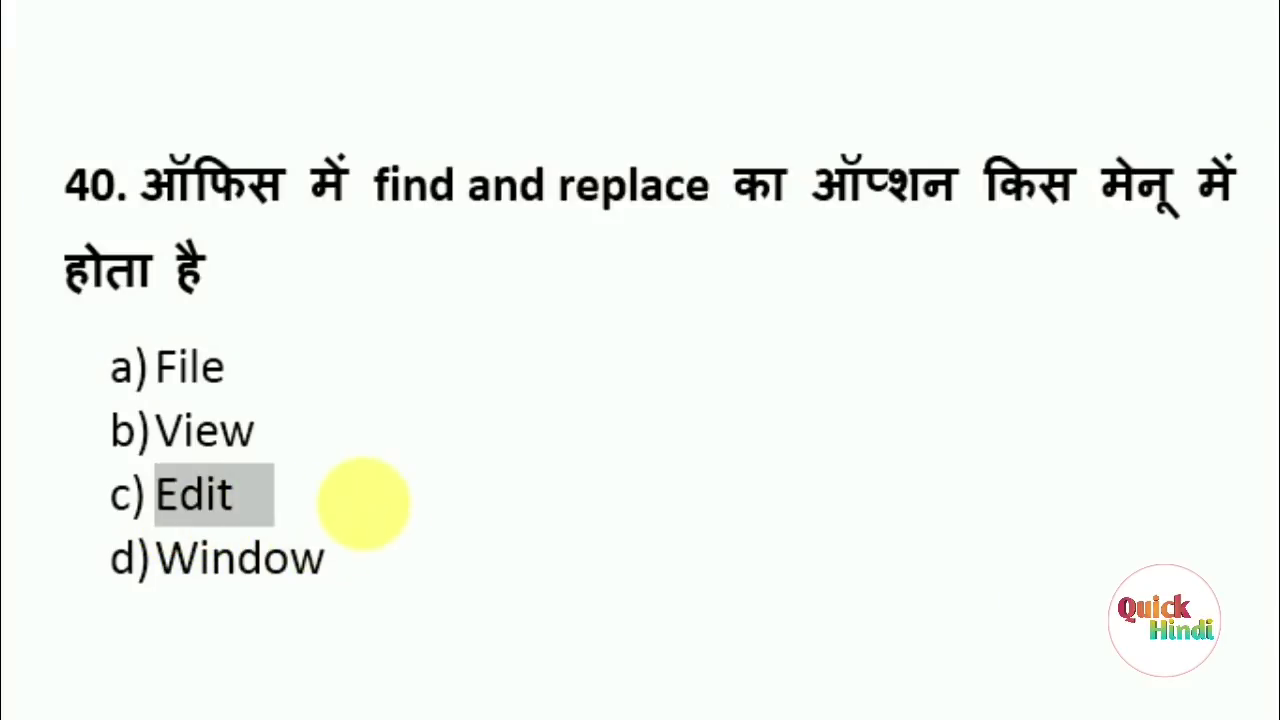
scroll(489, 571, "down", 1)
Colour answer c) 3 red for question 41 on Calc's default sheet count.
scroll(489, 575, "down", 3)
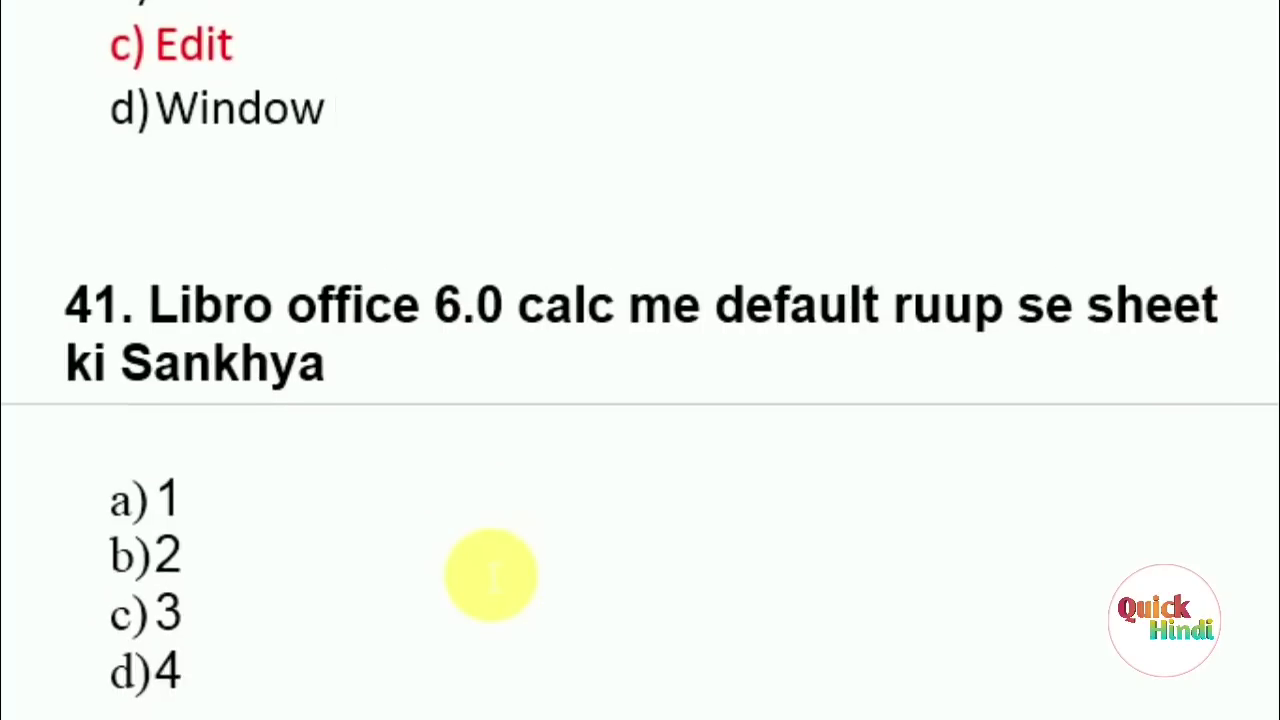
scroll(489, 575, "down", 1)
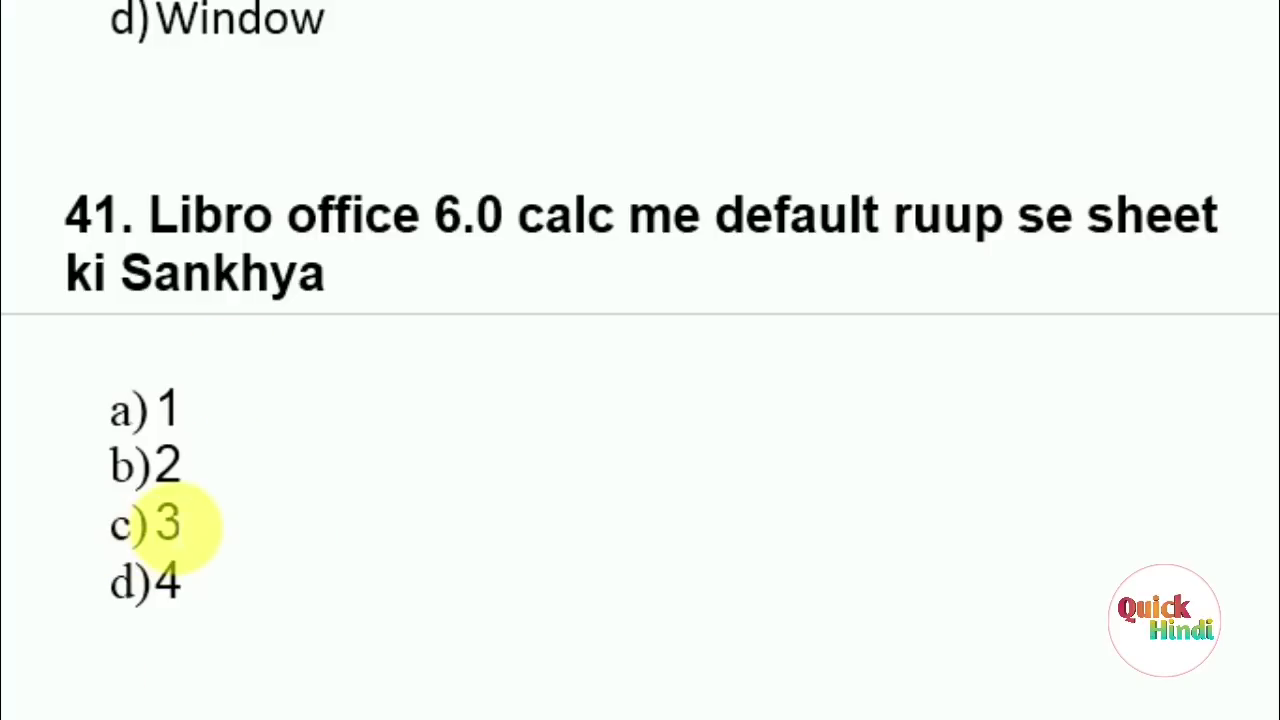
double_click(167, 525)
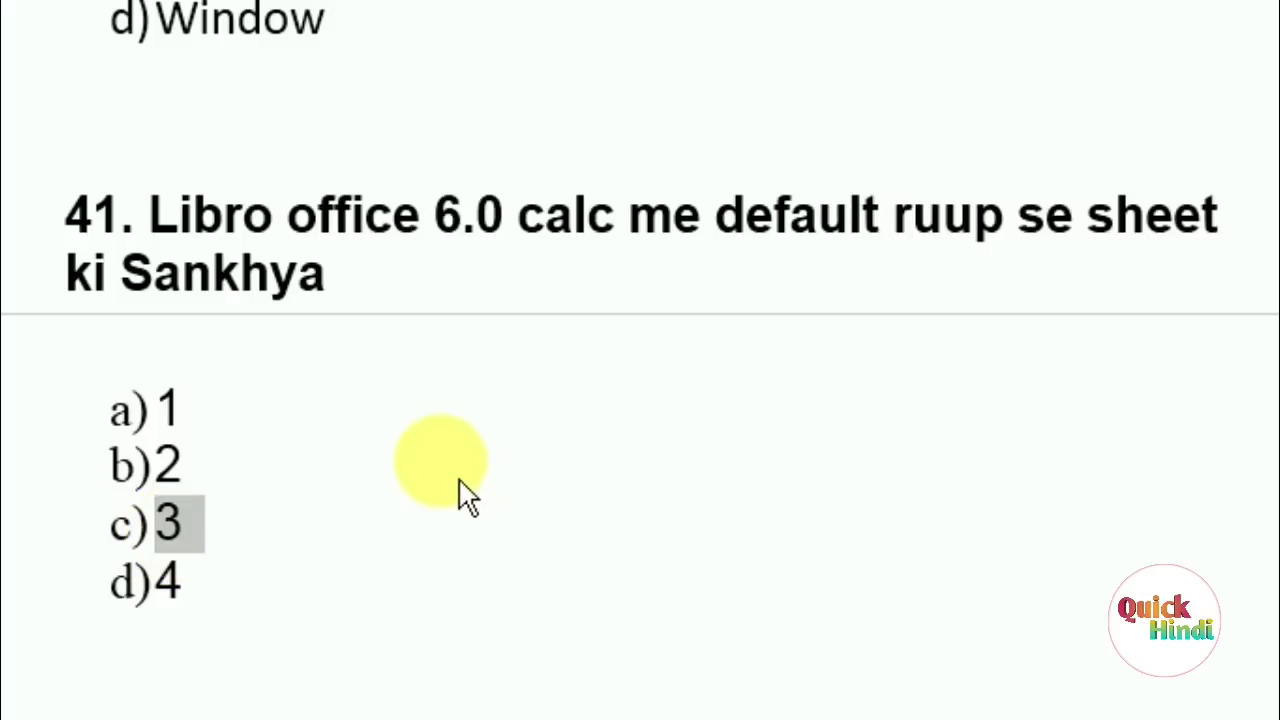
left_click(430, 510)
Colour answer d) A4 red for question 42 on paper size.
scroll(415, 518, "down", 5)
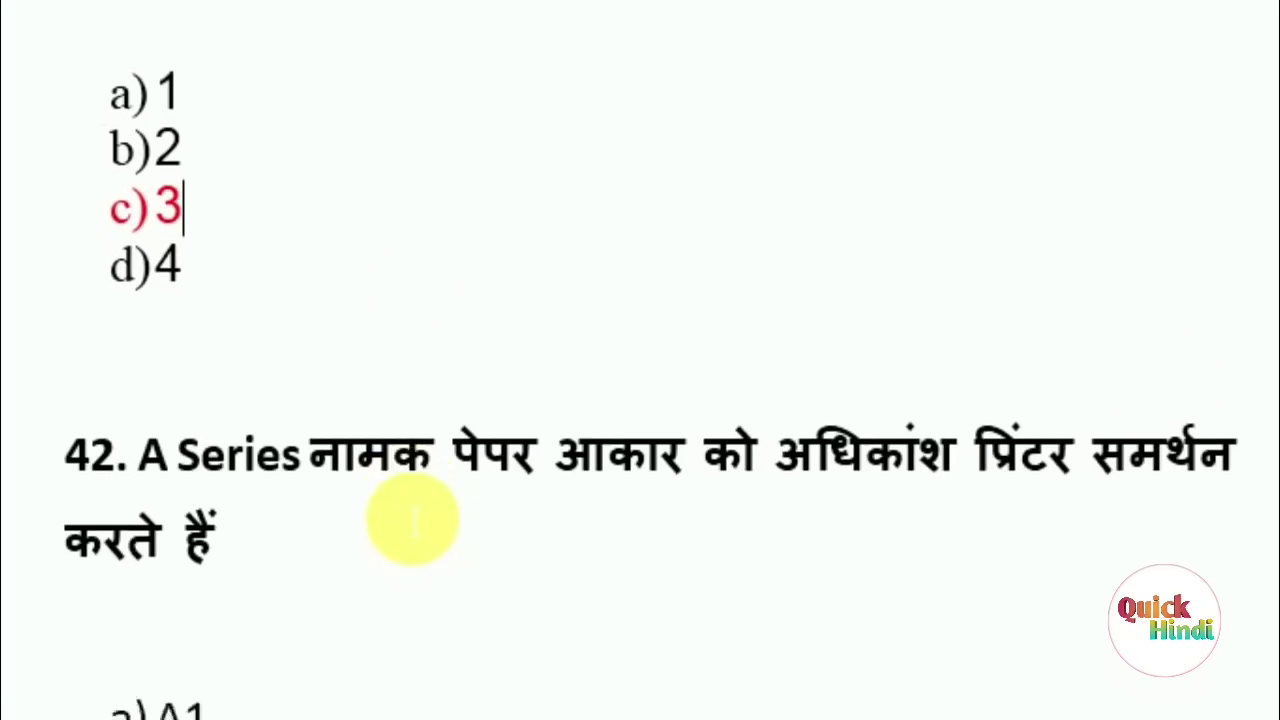
scroll(411, 516, "down", 5)
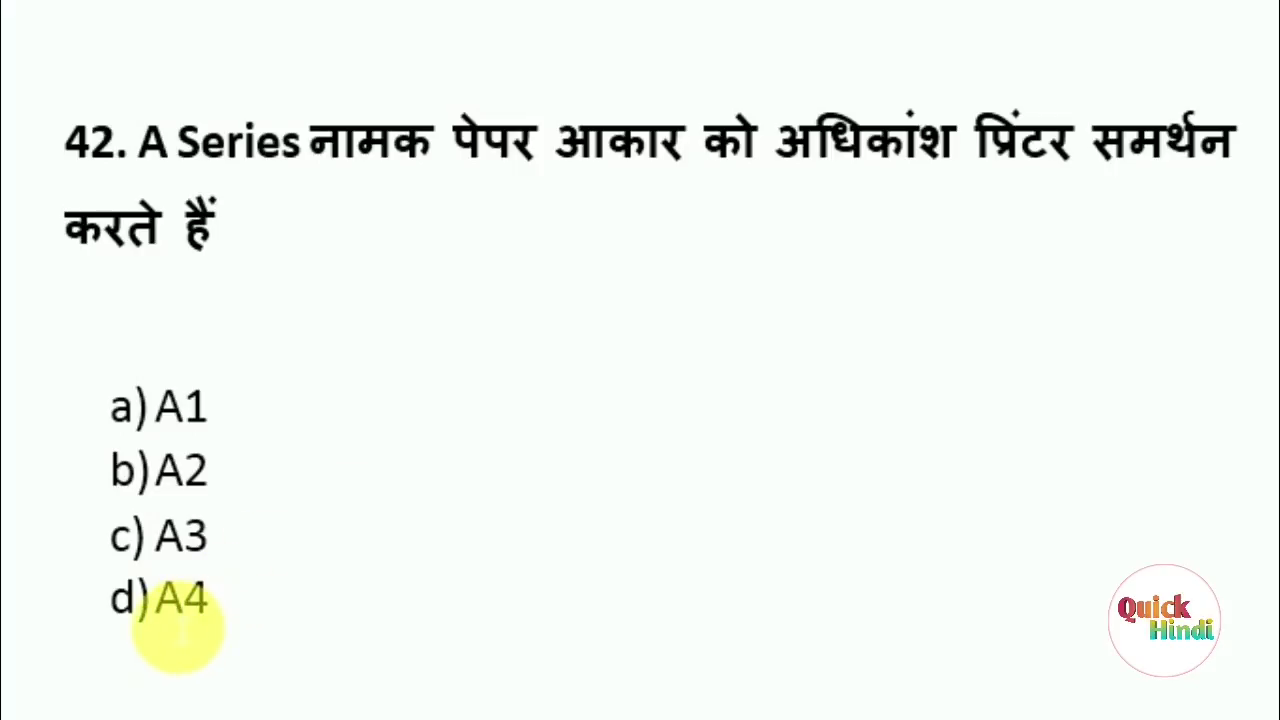
left_click_drag(180, 628, 246, 634)
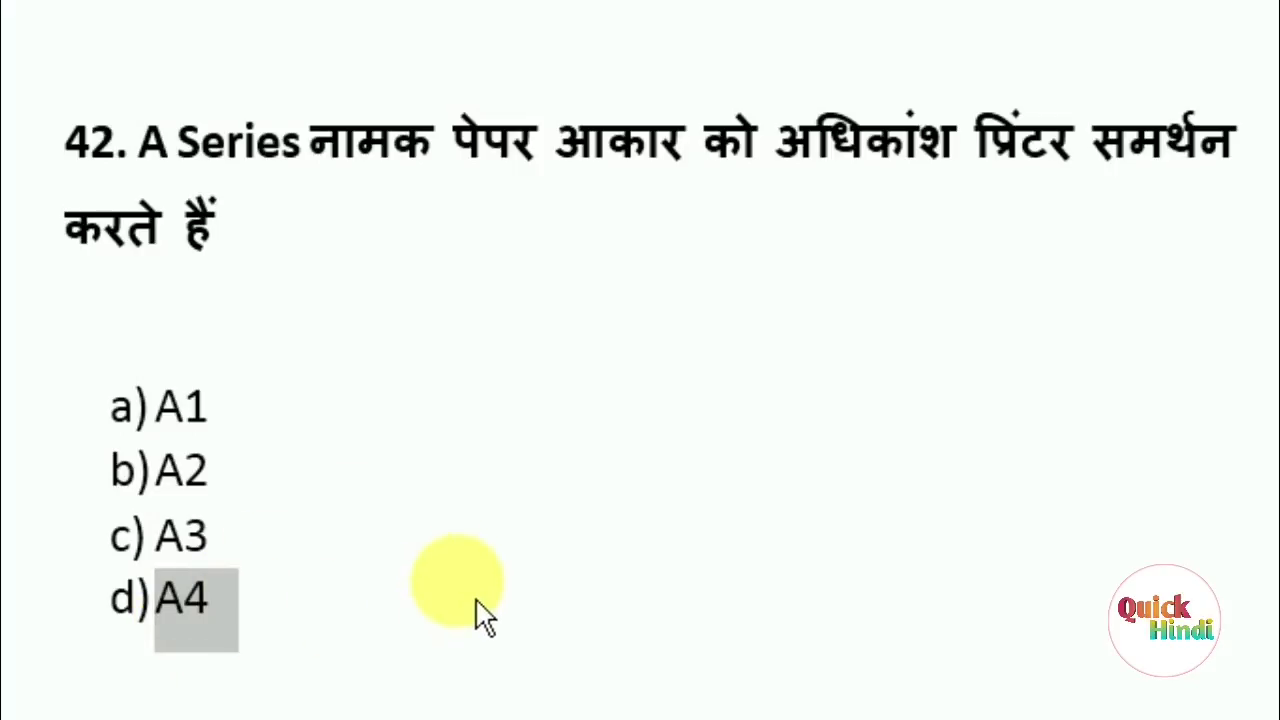
key("Right")
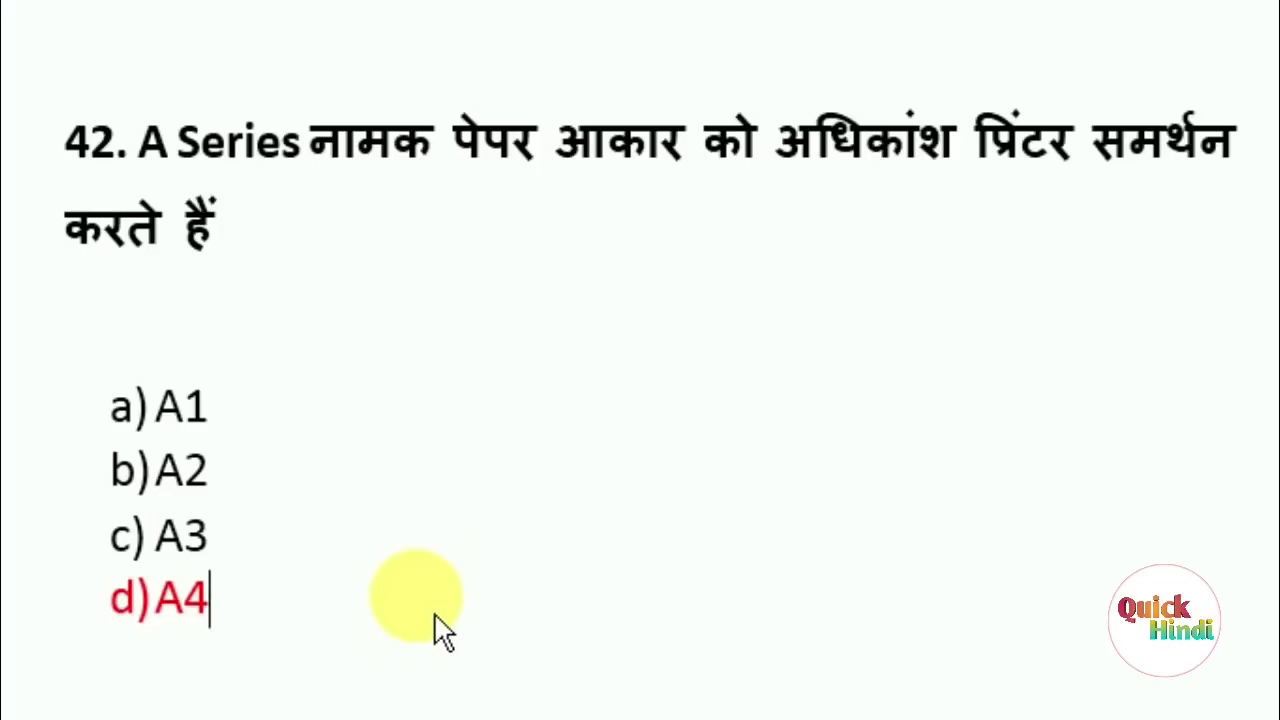
Colour option c) 'Ctrl +Enter' red as question 43's answer, then scroll to question 44.
scroll(440, 630, "down", 3)
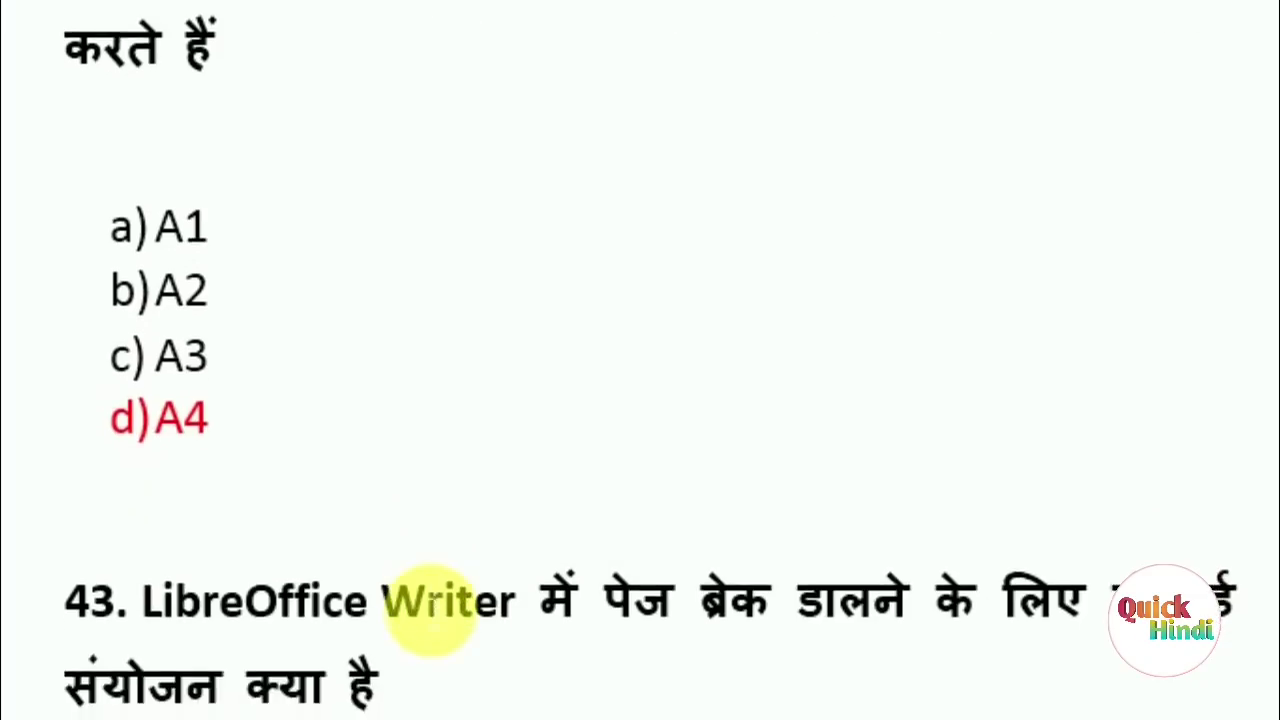
scroll(329, 600, "down", 8)
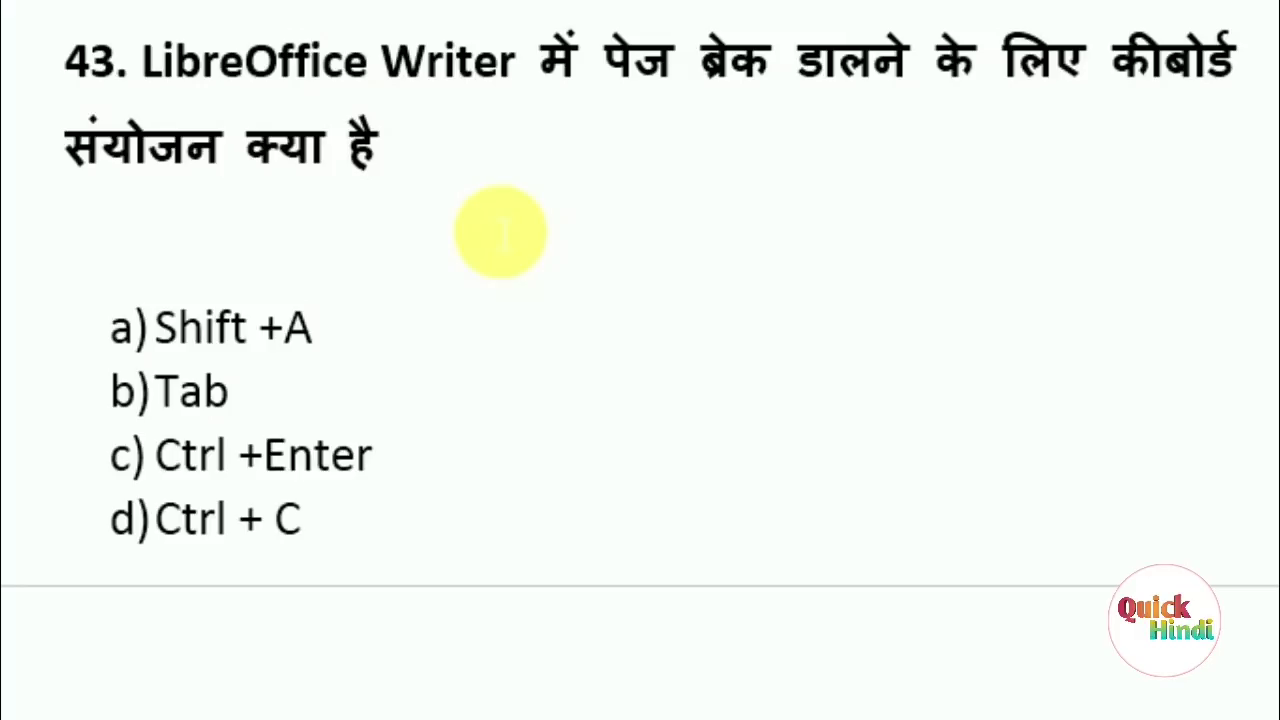
left_click(382, 455)
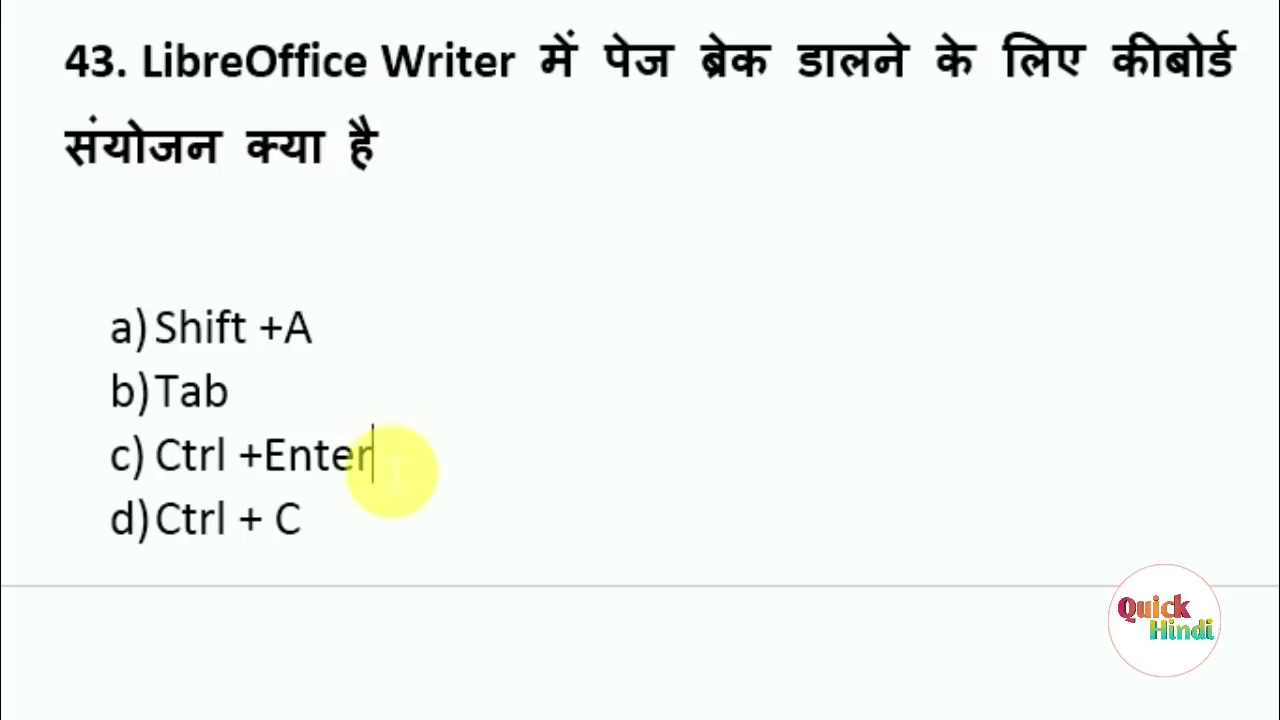
left_click_drag(157, 458, 551, 475)
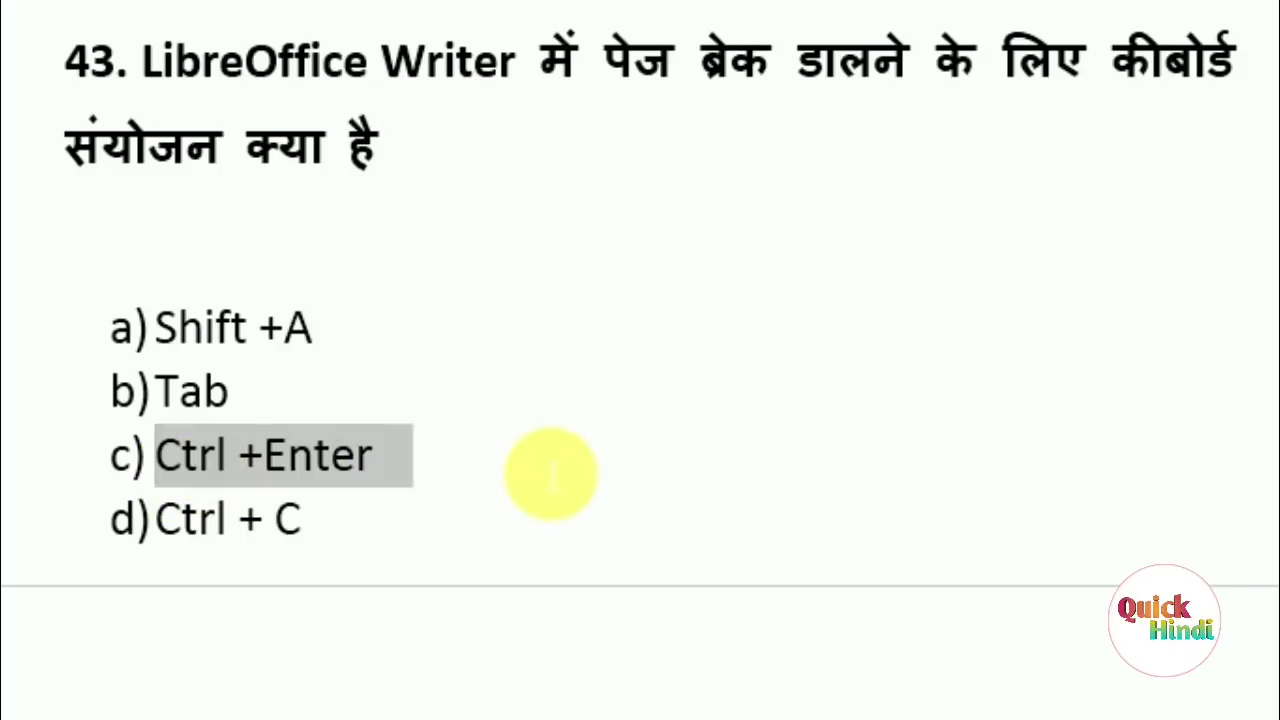
left_click(709, 571)
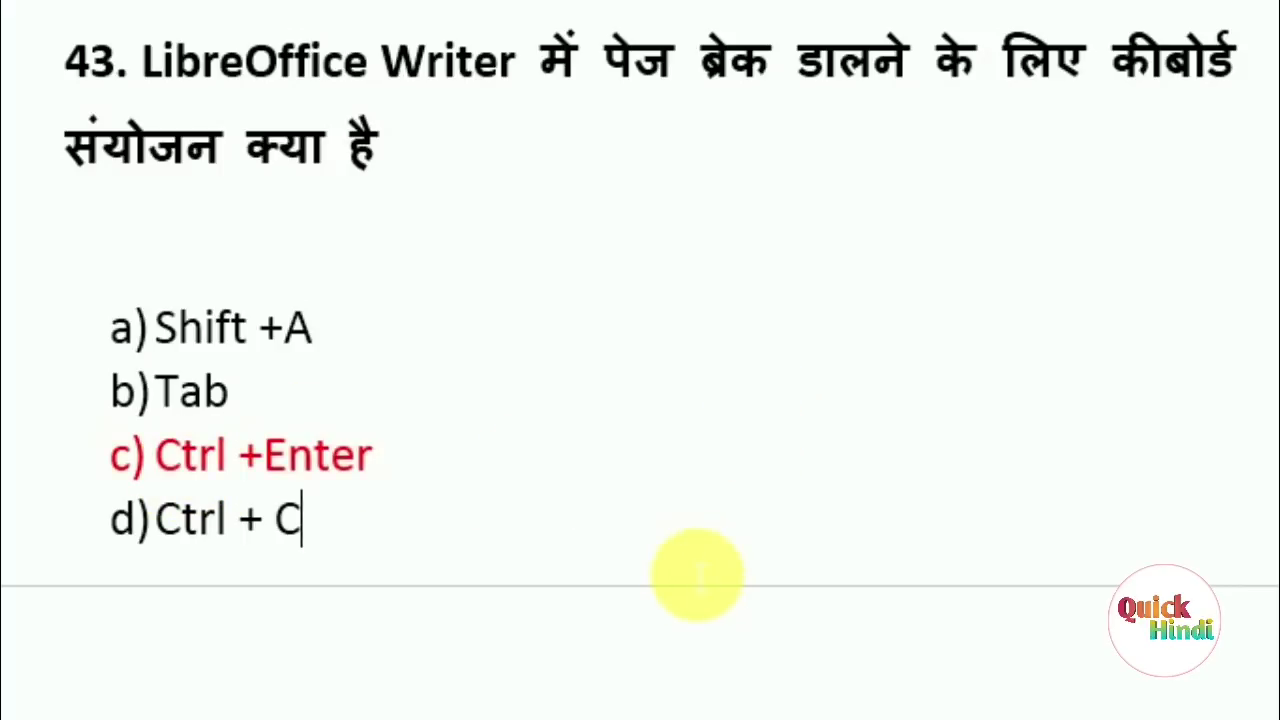
scroll(697, 575, "down", 10)
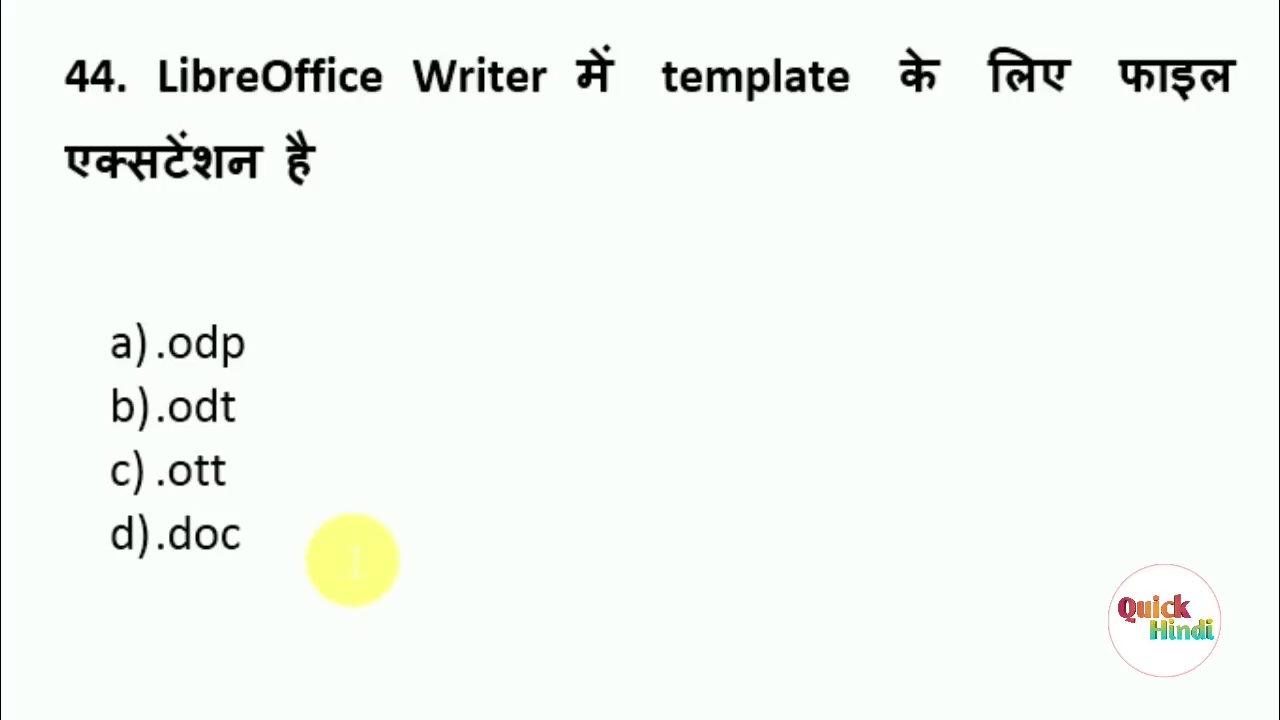
Colour option b) .odt red for question 44 and scroll on to question 45.
left_click_drag(155, 410, 265, 410)
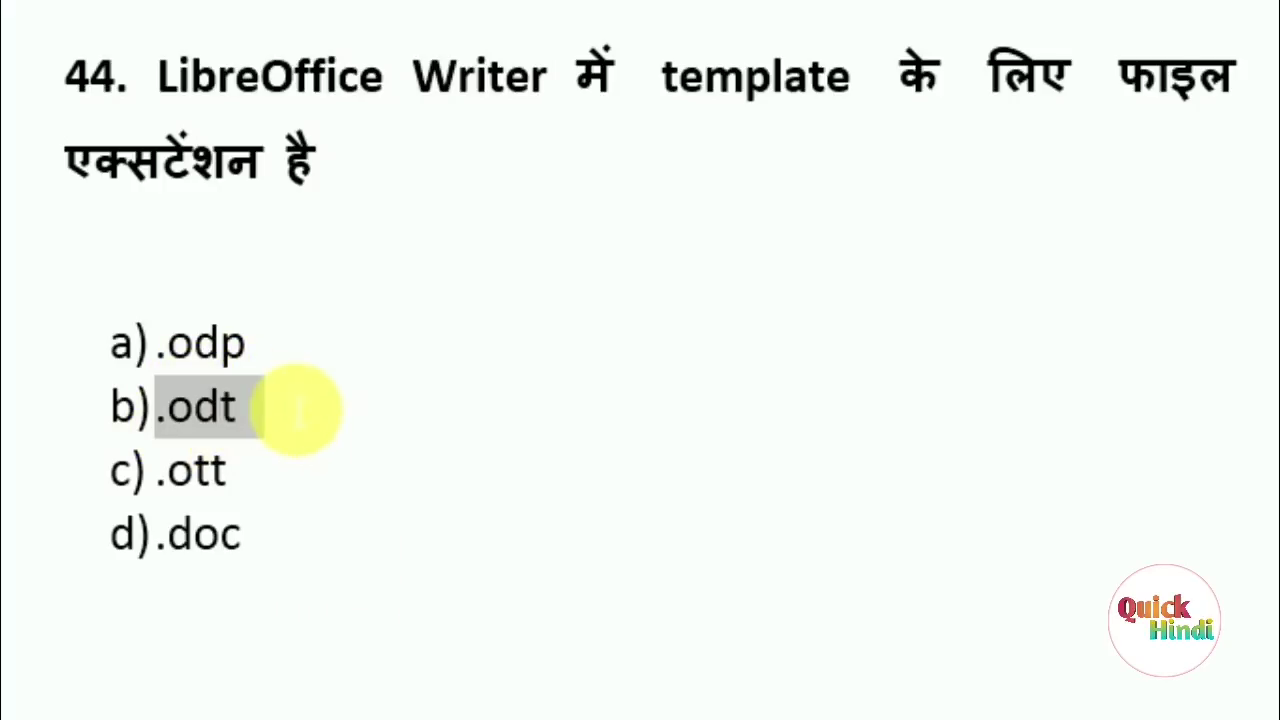
left_click(500, 547)
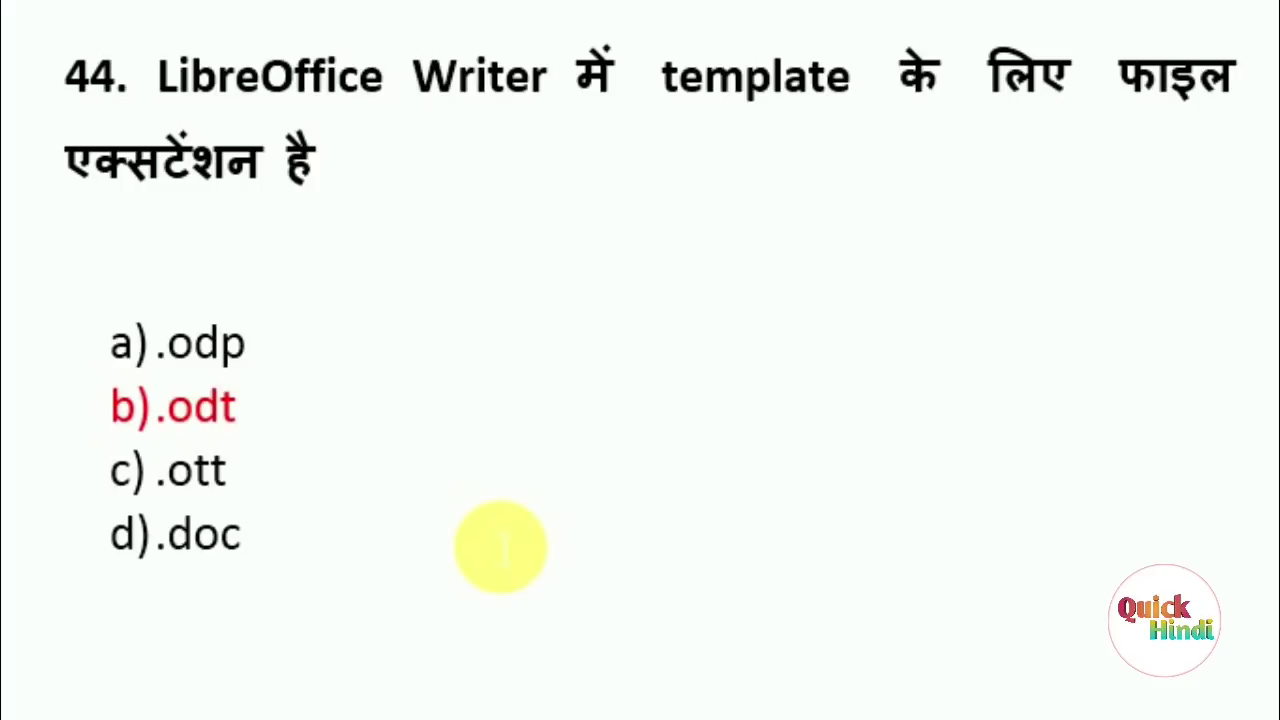
scroll(500, 547, "down", 3)
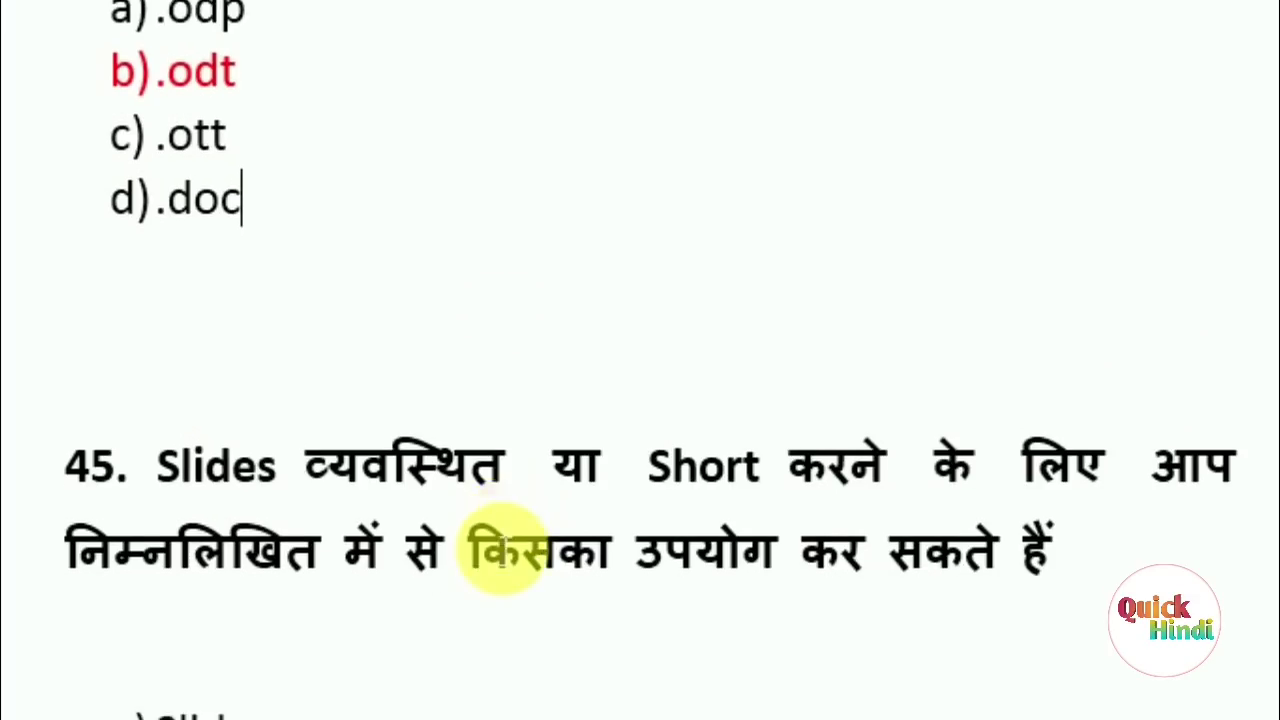
scroll(503, 548, "down", 3)
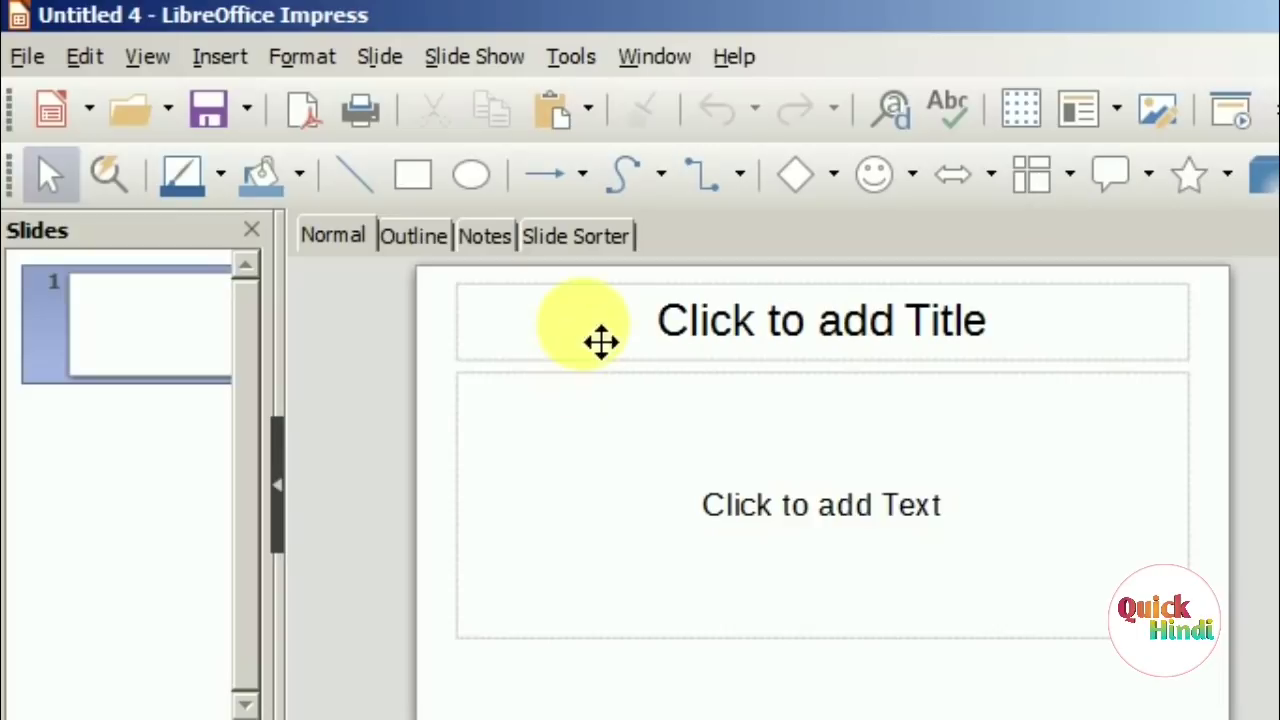
In Impress, add three slides after slide 1 and view all four in Slide Sorter.
left_click(590, 237)
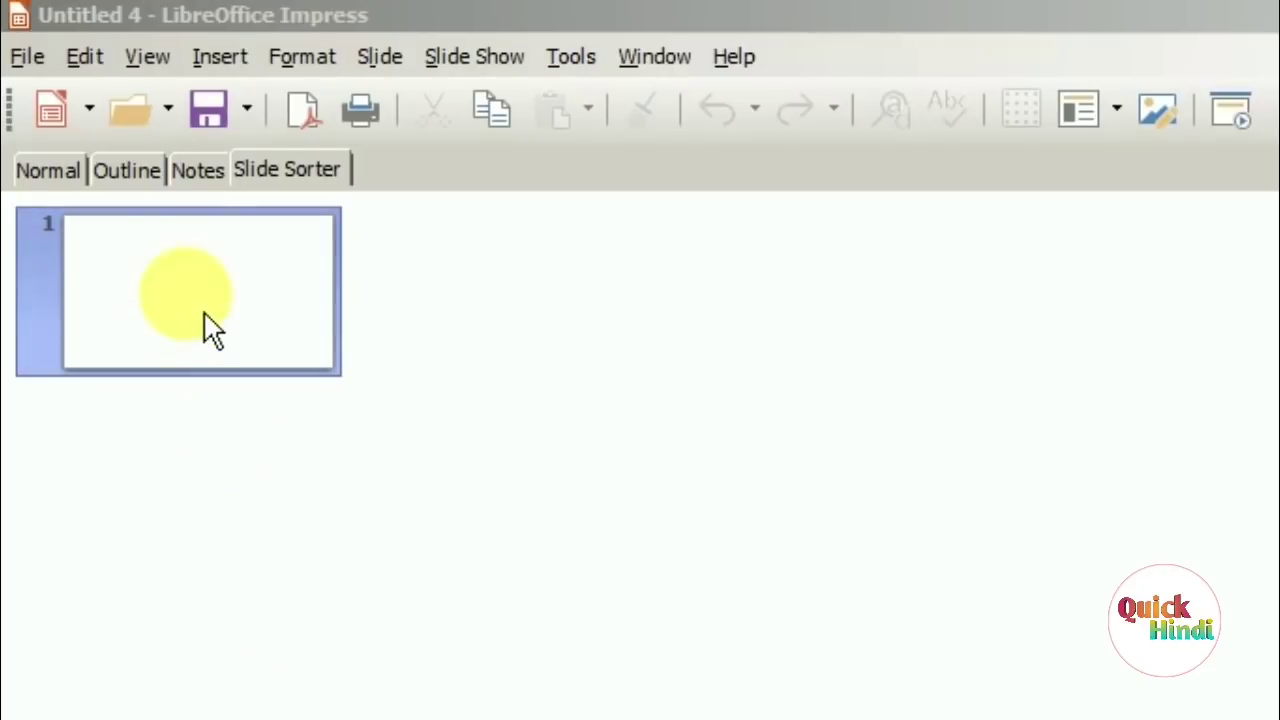
left_click(60, 172)
left_click(130, 310)
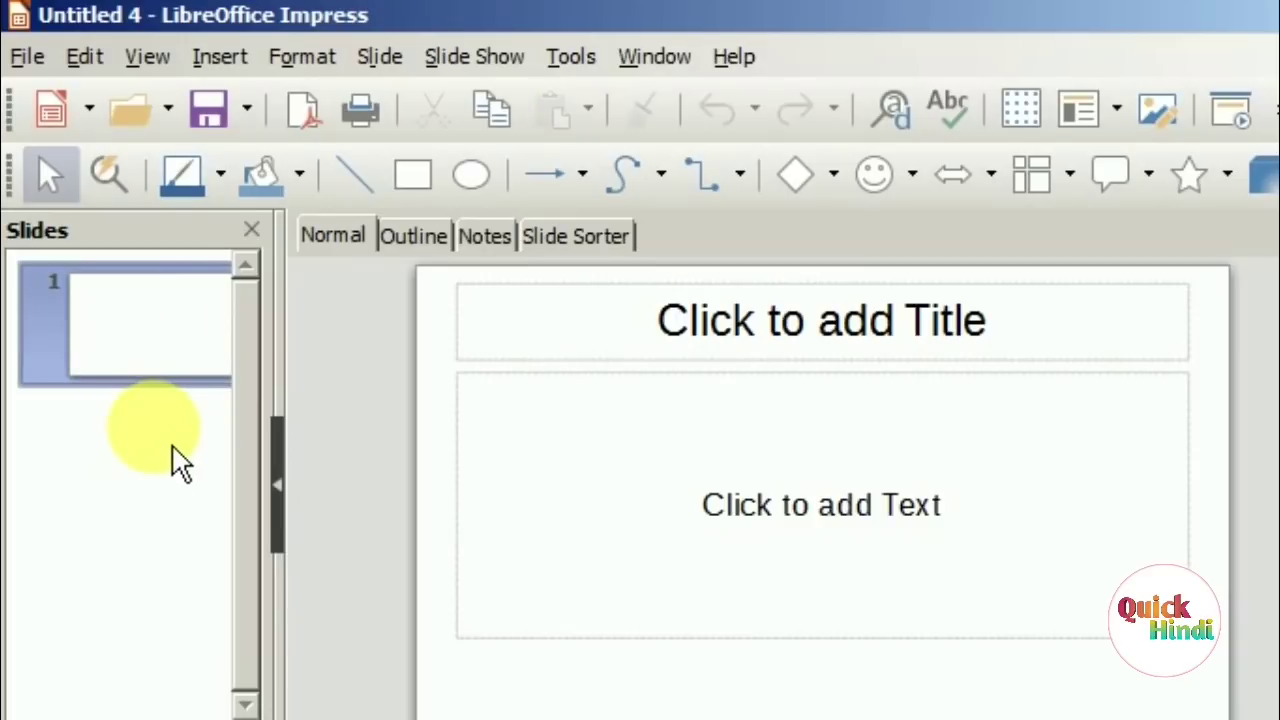
key("Return")
key("Return")
key("Return")
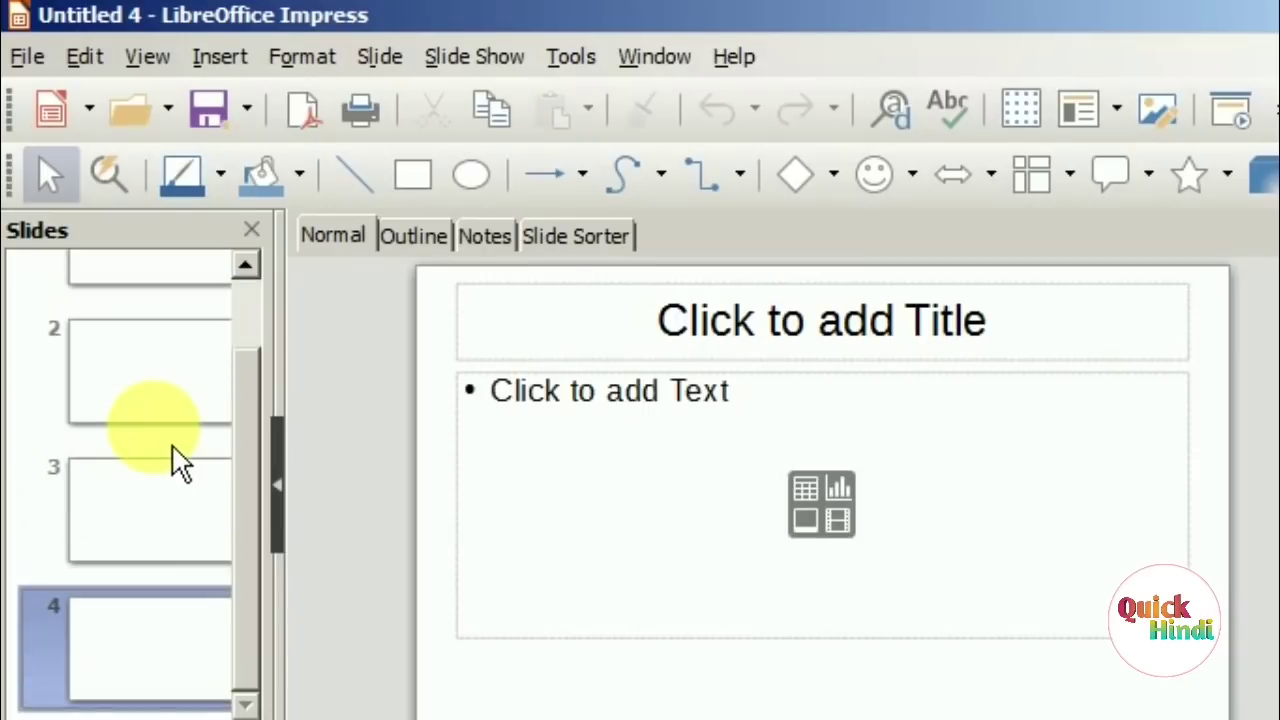
scroll(177, 457, "up", 2)
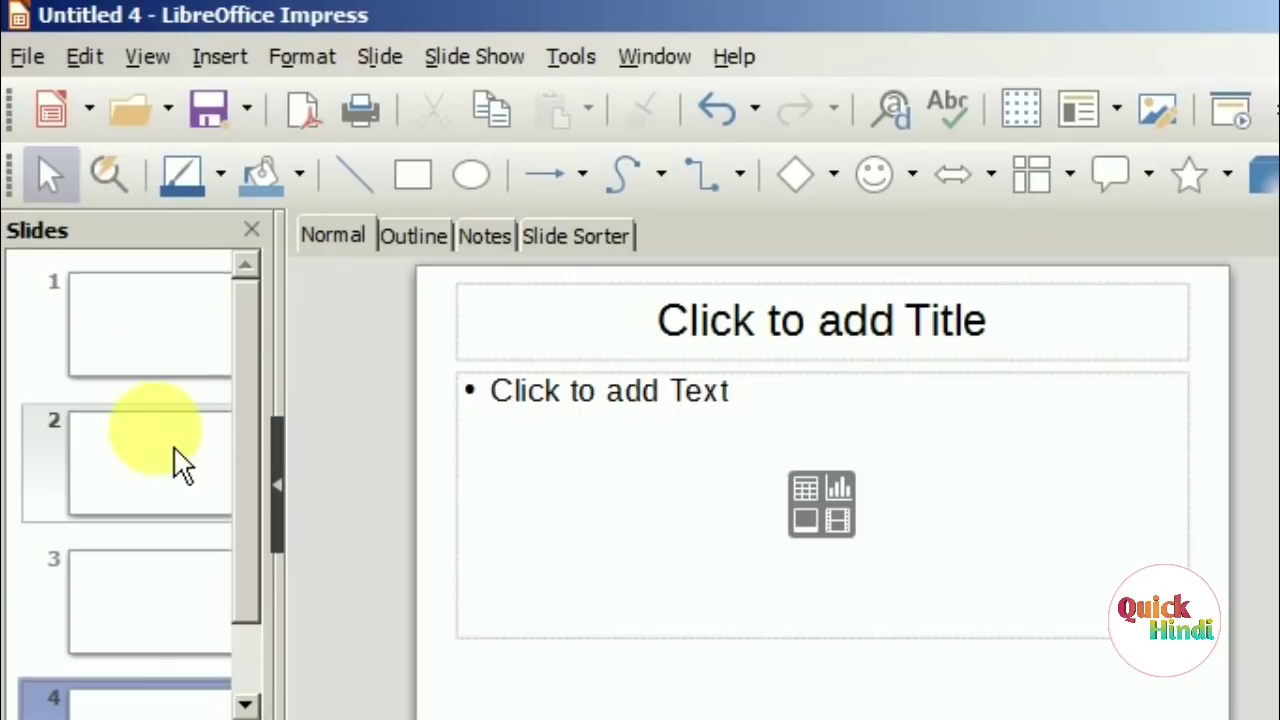
left_click(580, 240)
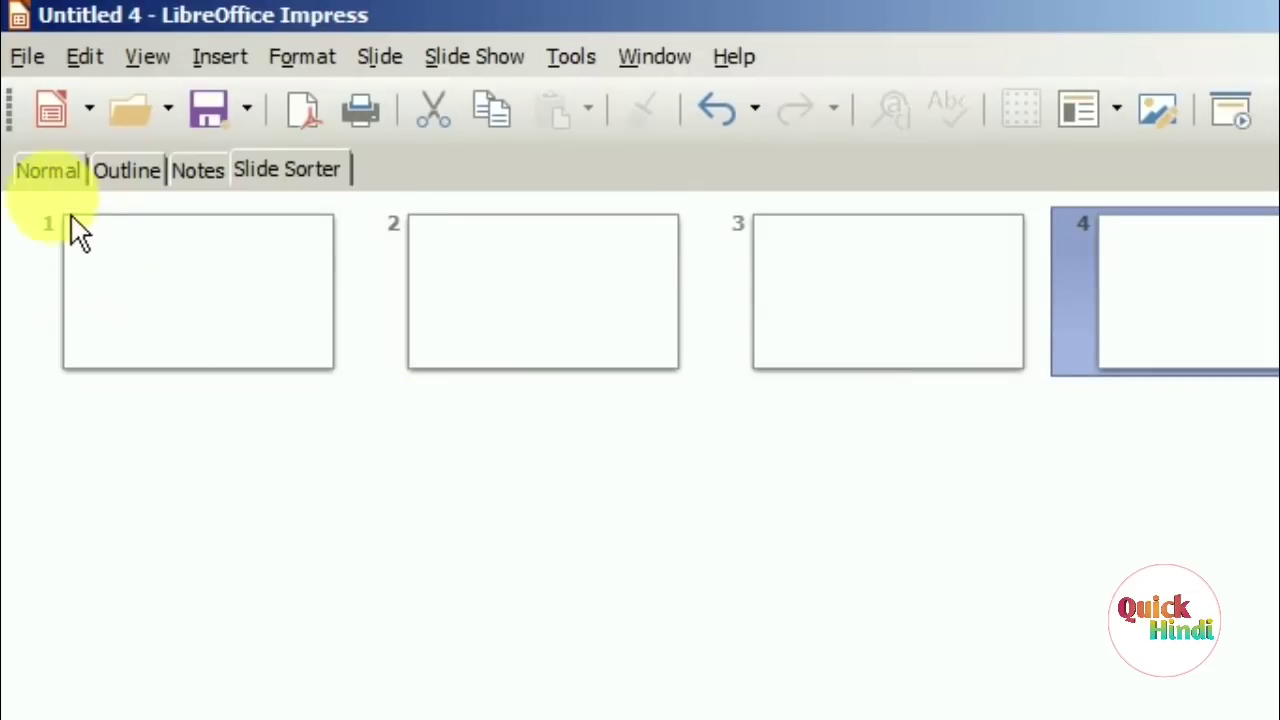
left_click(50, 172)
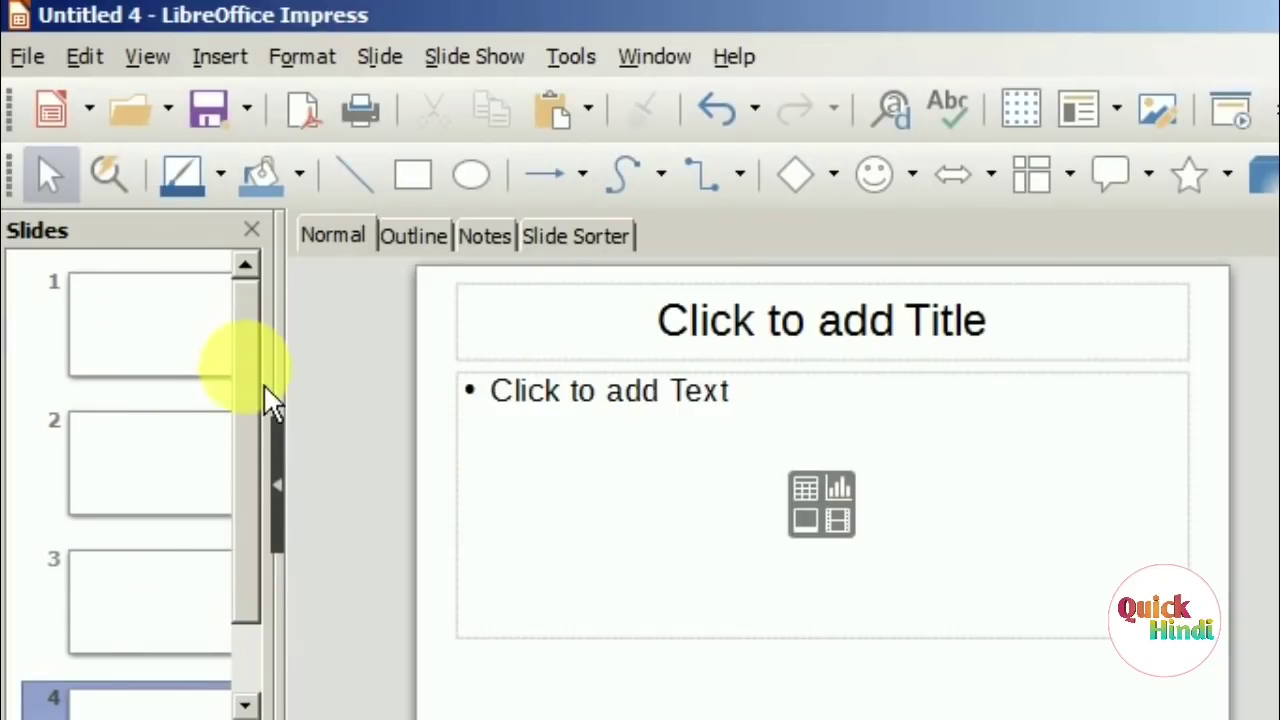
scroll(266, 394, "down", 1)
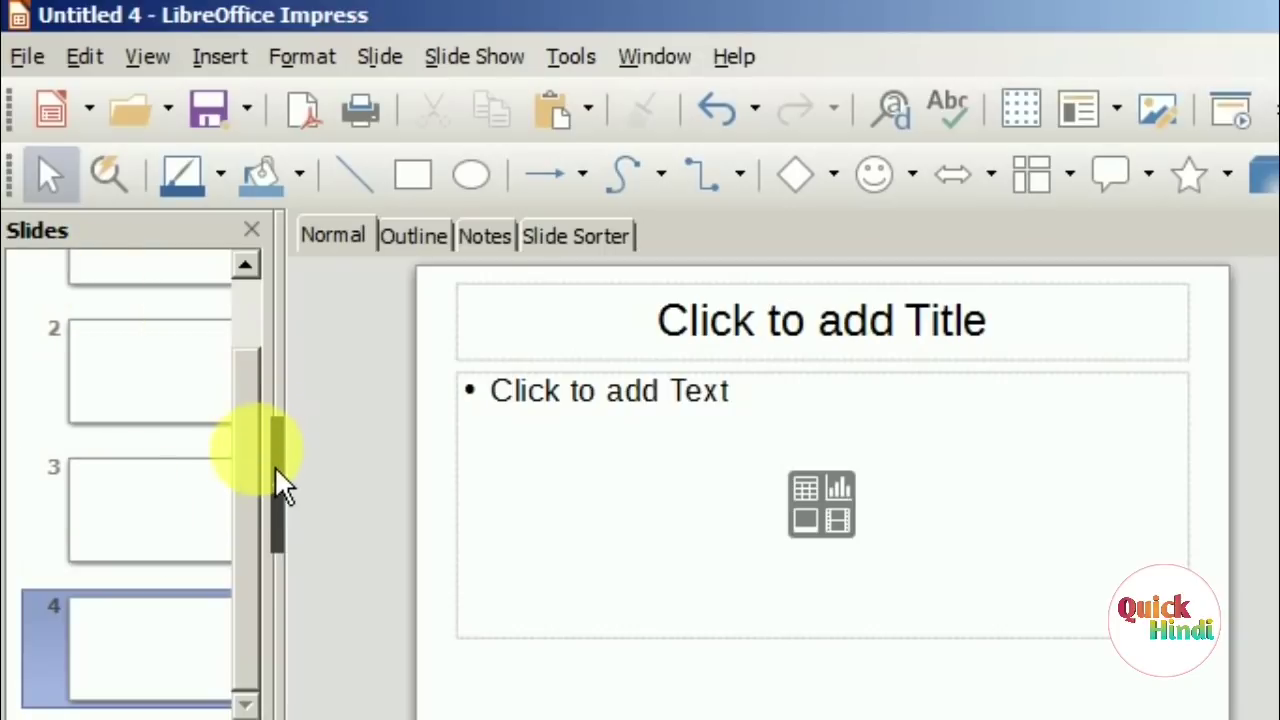
scroll(278, 440, "up", 1)
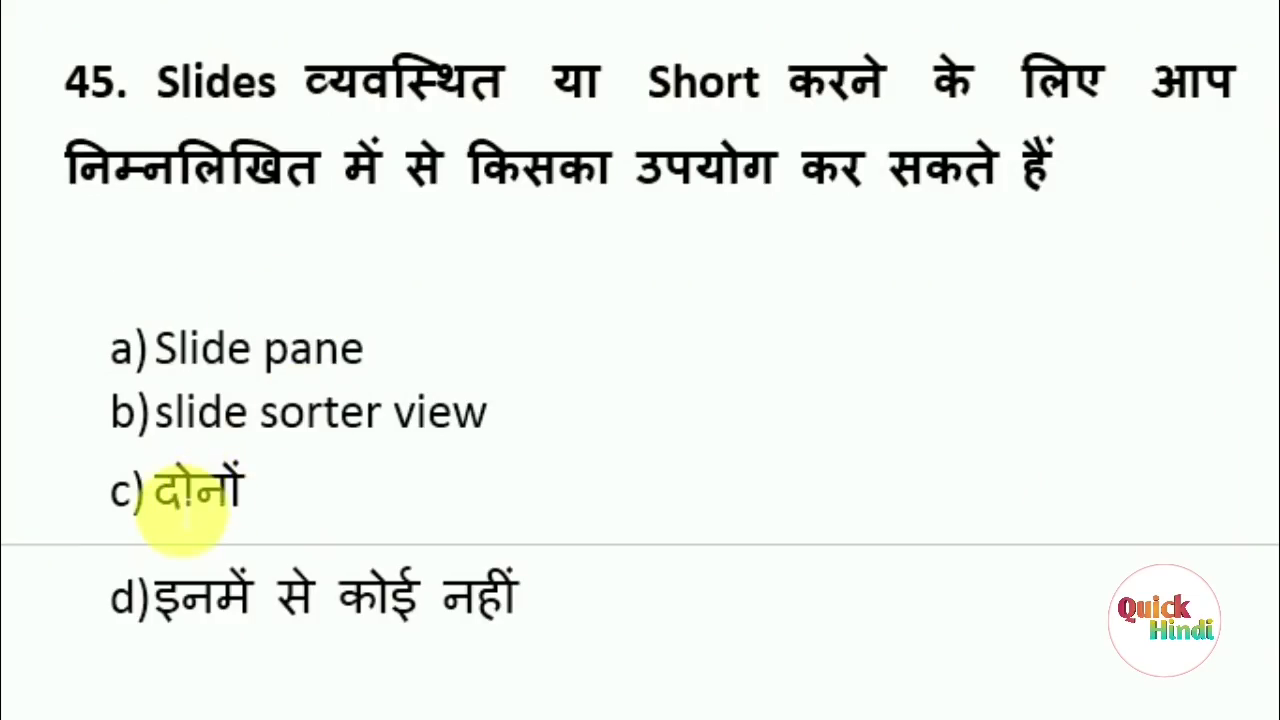
Select question 45's answer दोनों (both), then scroll to question 46.
left_click_drag(215, 487, 460, 480)
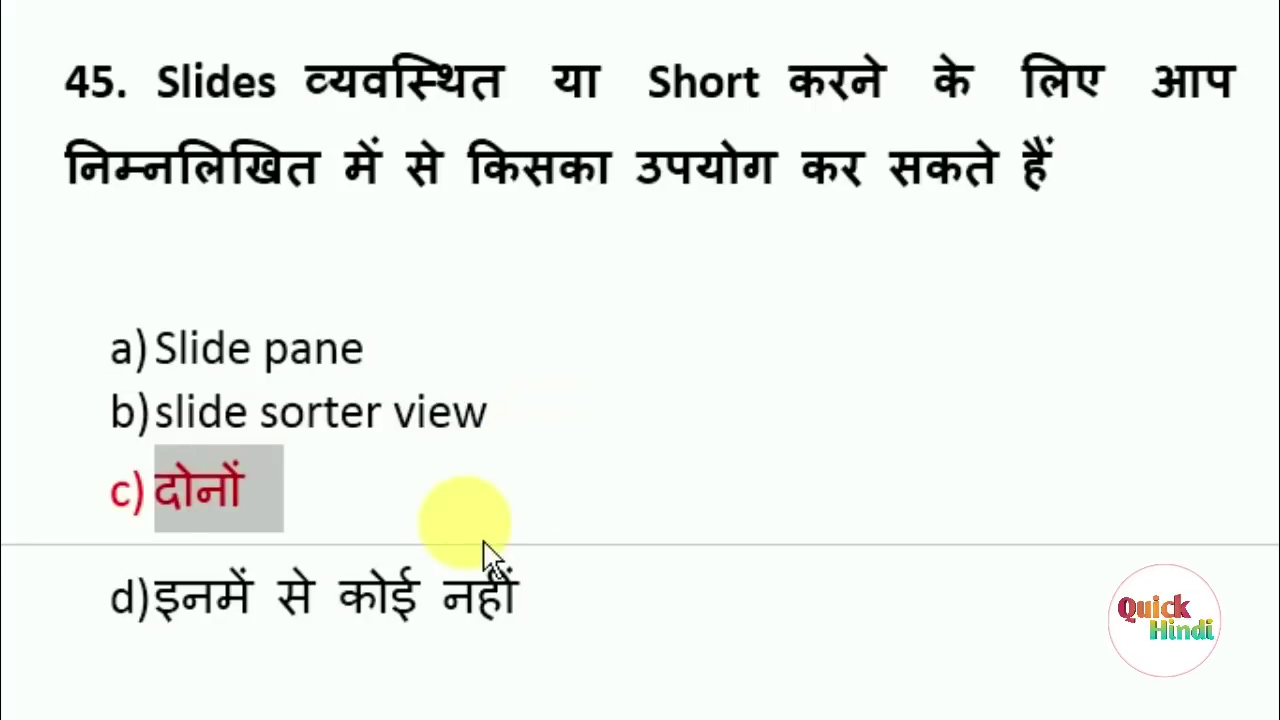
scroll(443, 455, "down", 5)
scroll(443, 455, "down", 3)
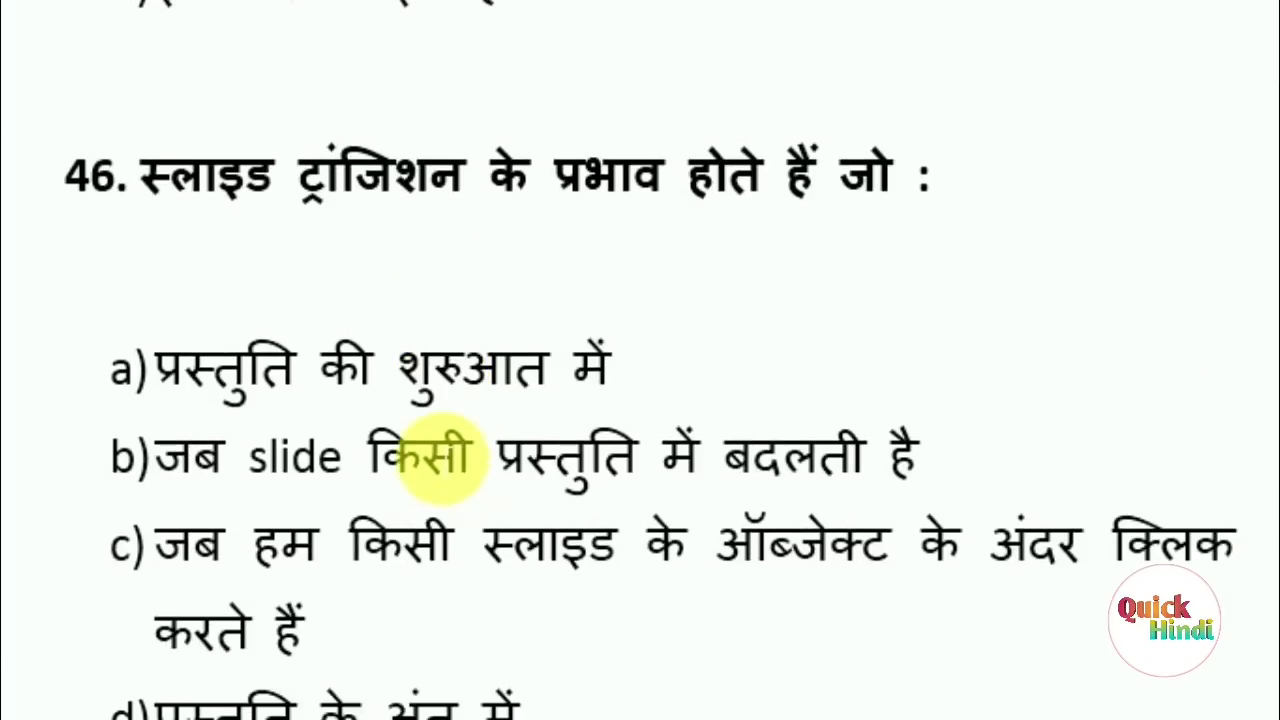
scroll(443, 460, "down", 2)
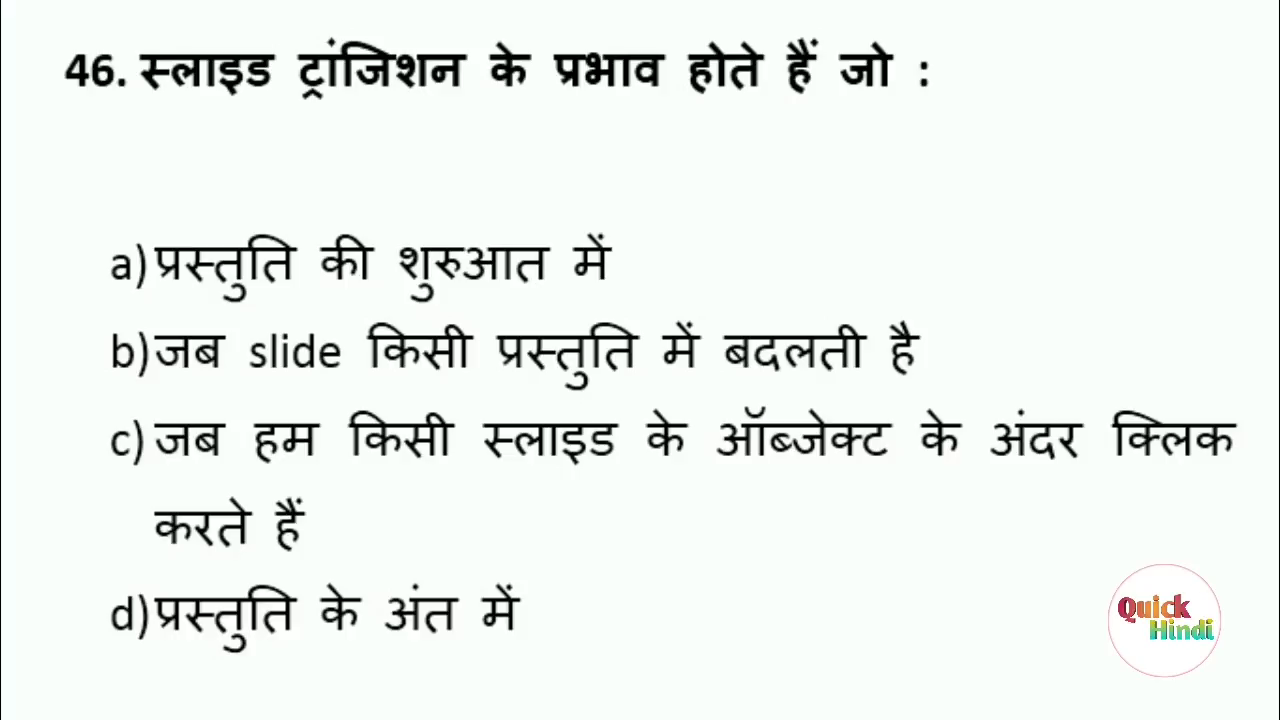
Mark question 46's option b red, undoing the accidental move of its text.
left_click(296, 612)
left_click(195, 345)
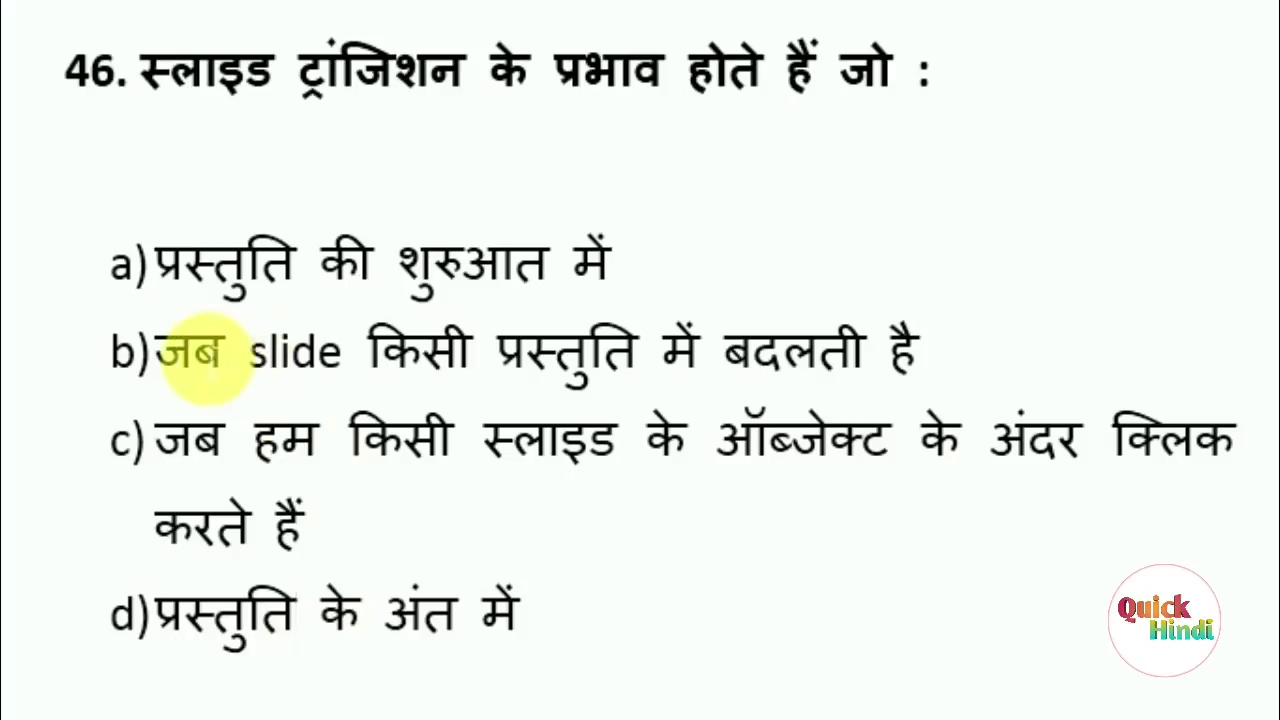
left_click_drag(280, 350, 1068, 340)
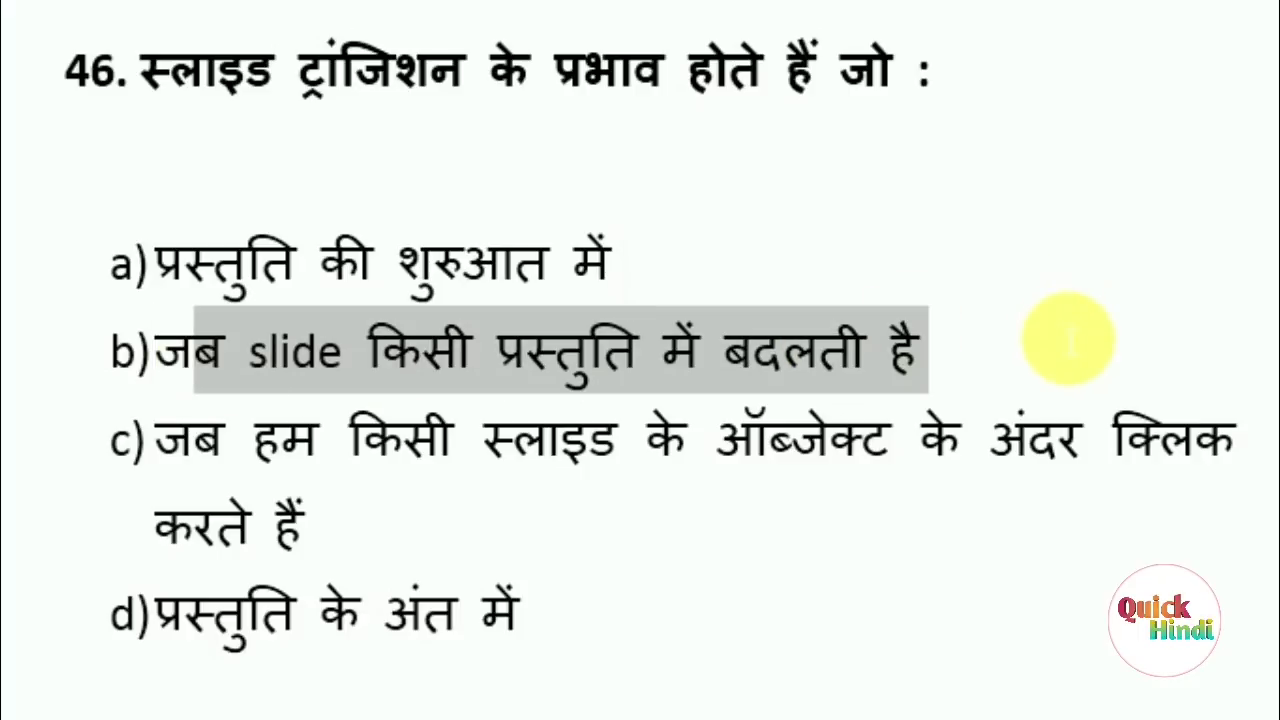
left_click(1034, 385)
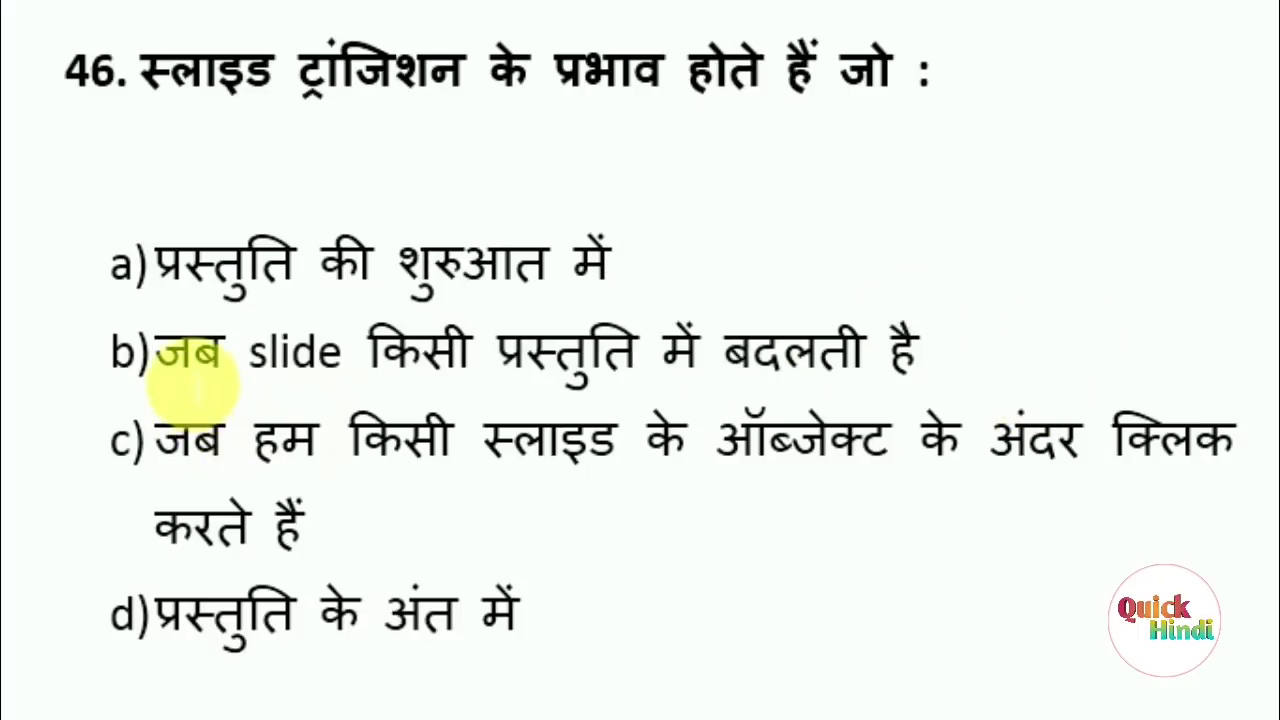
left_click_drag(190, 370, 935, 352)
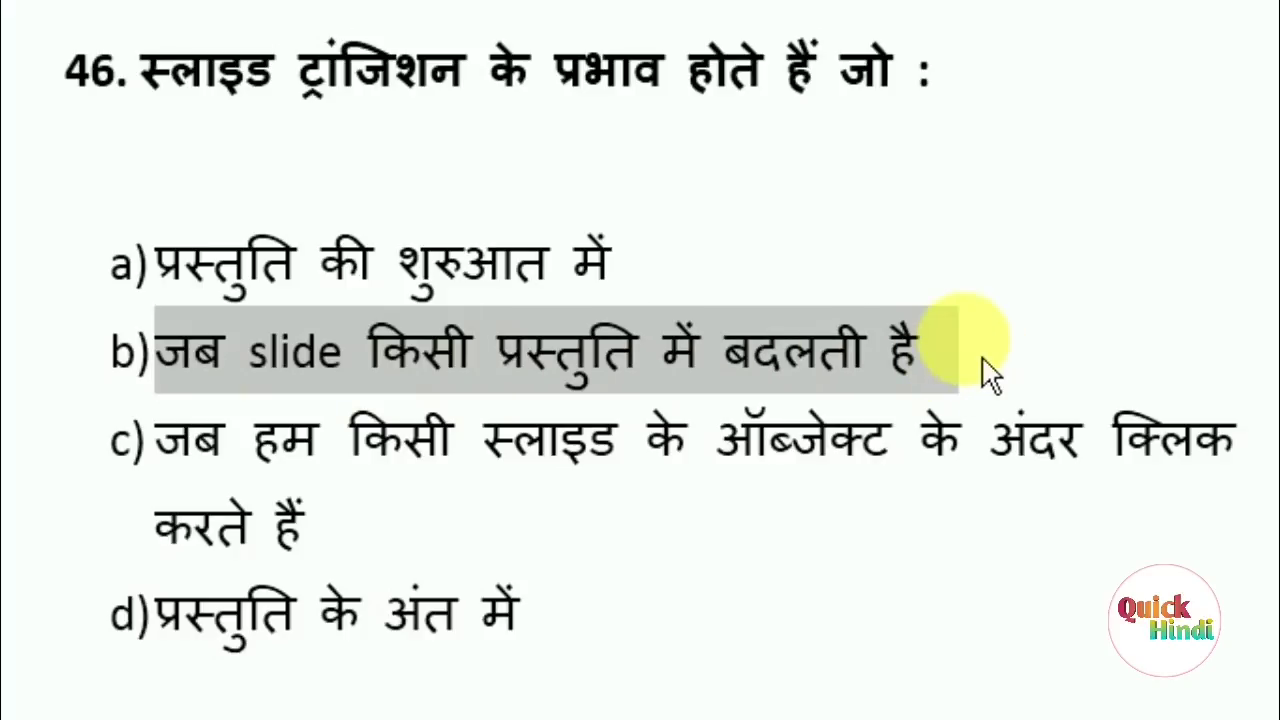
key("ctrl+x")
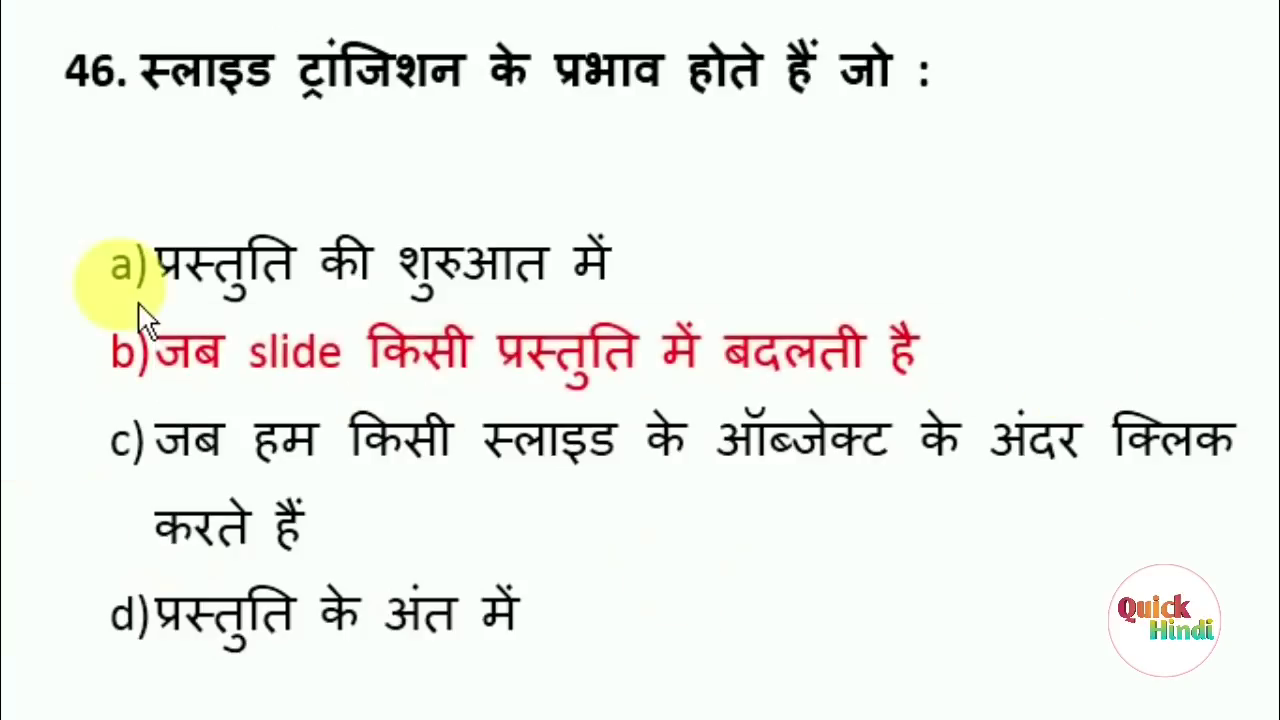
key("ctrl+v")
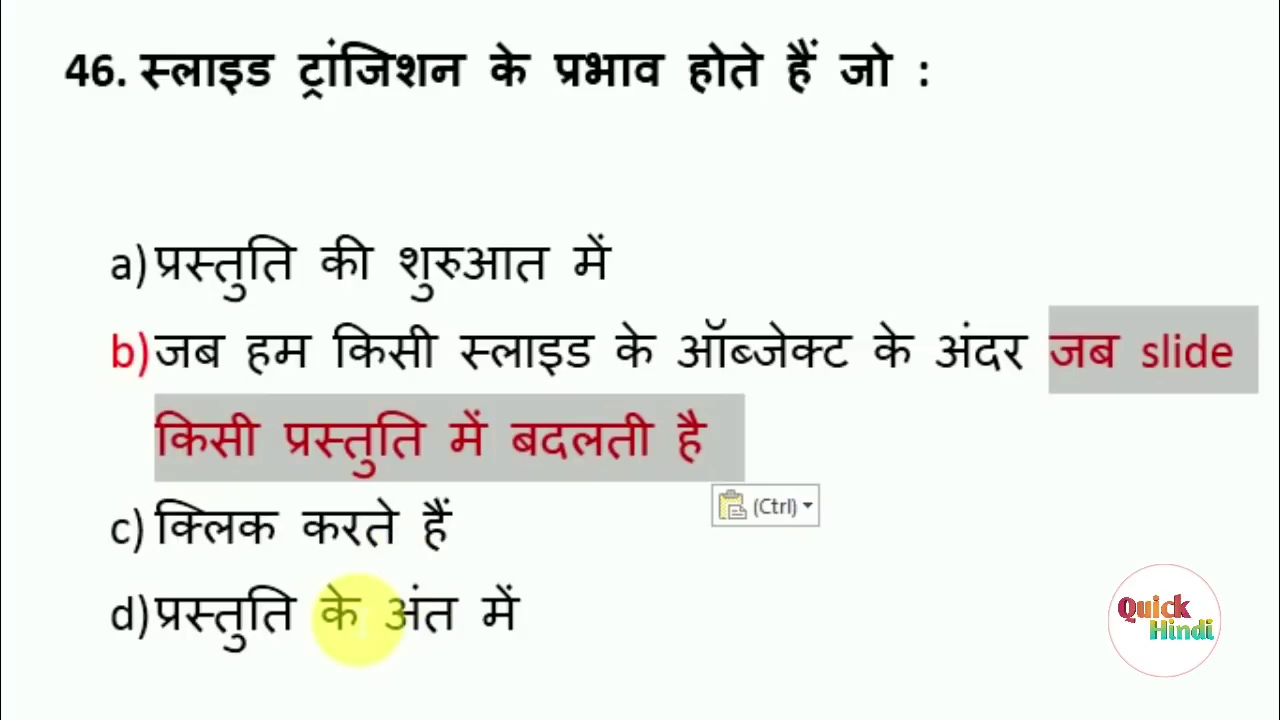
key("ctrl+z")
key("ctrl+z")
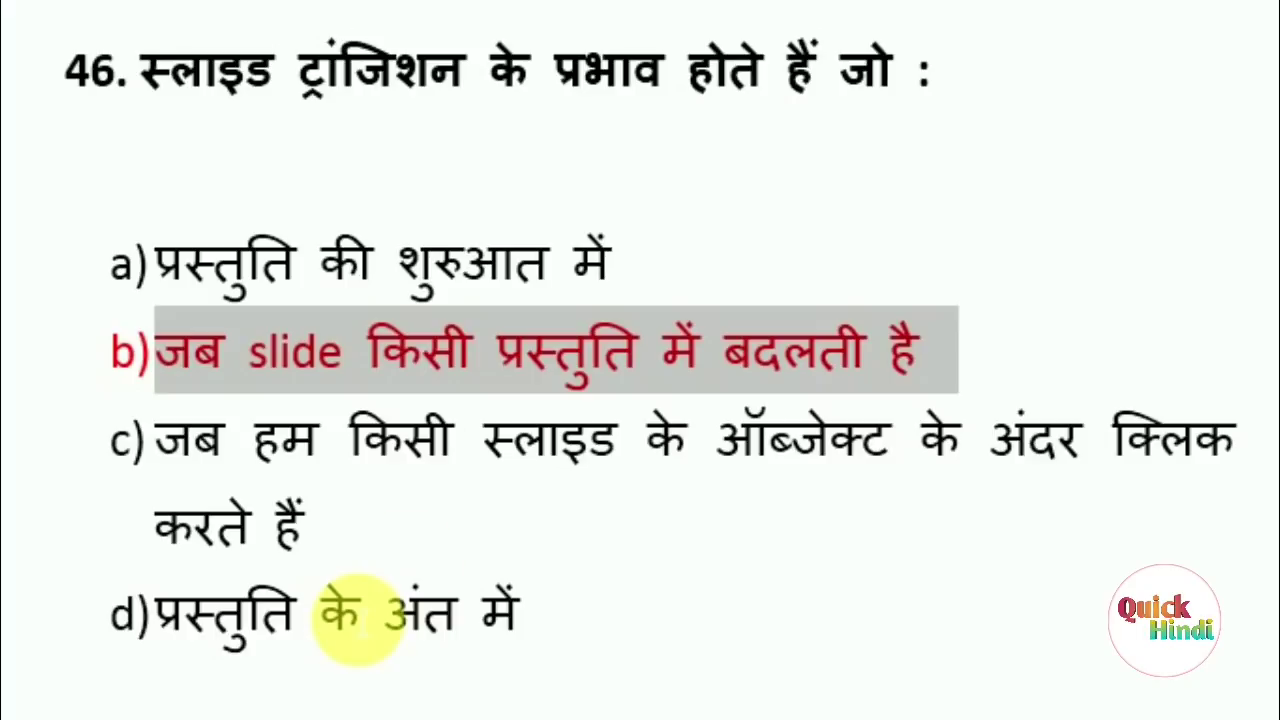
left_click(568, 489)
scroll(570, 490, "down", 5)
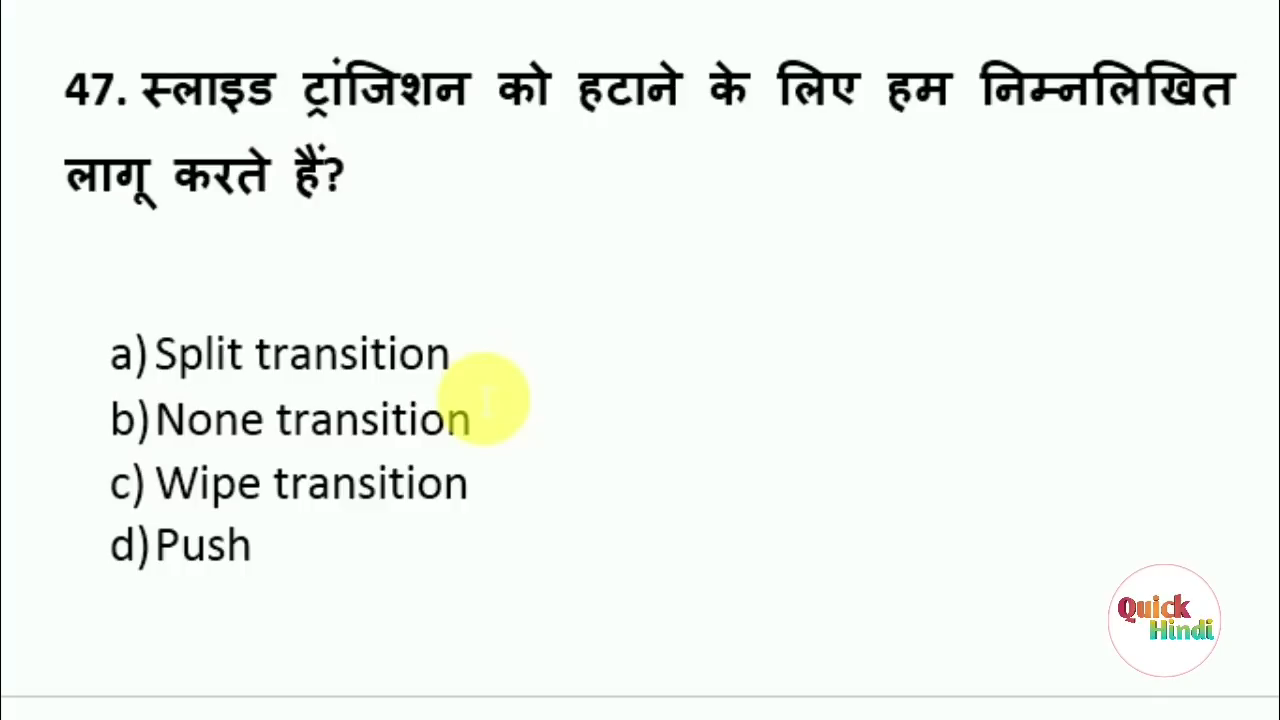
Colour the answer 'None transition' red for question 47, then scroll to question 48.
left_click(490, 420)
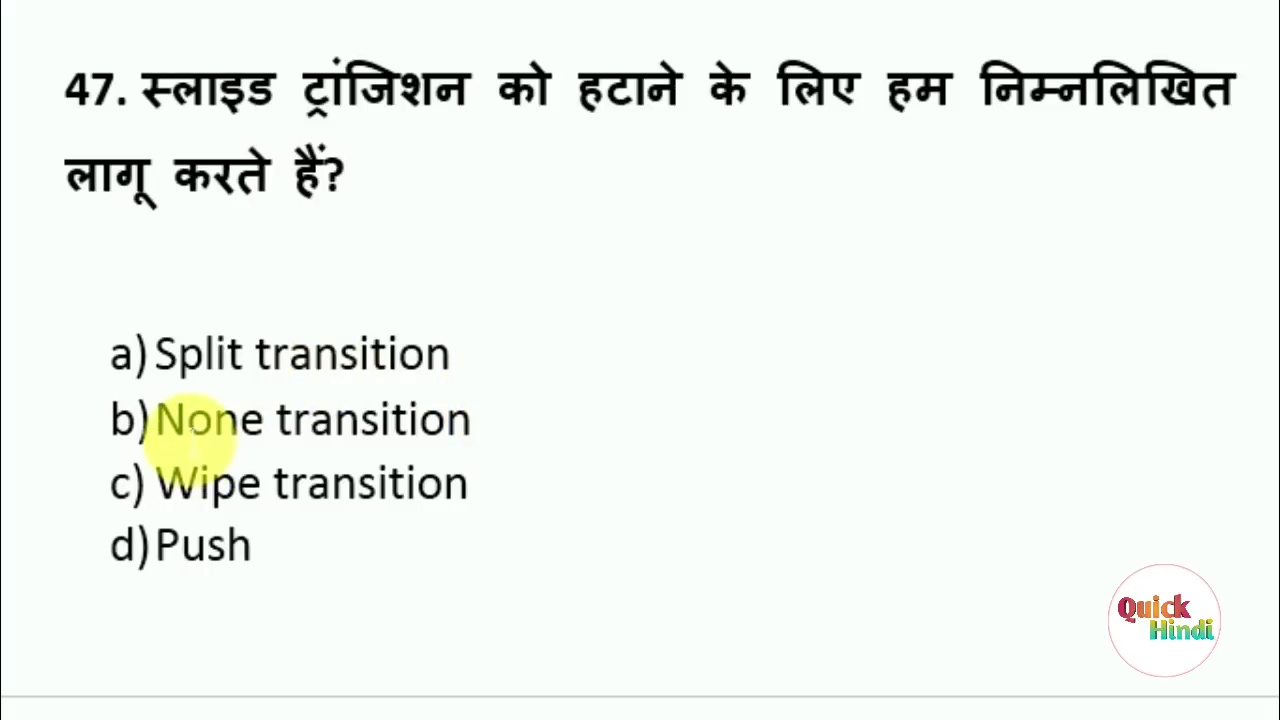
left_click_drag(160, 420, 563, 414)
left_click(646, 420)
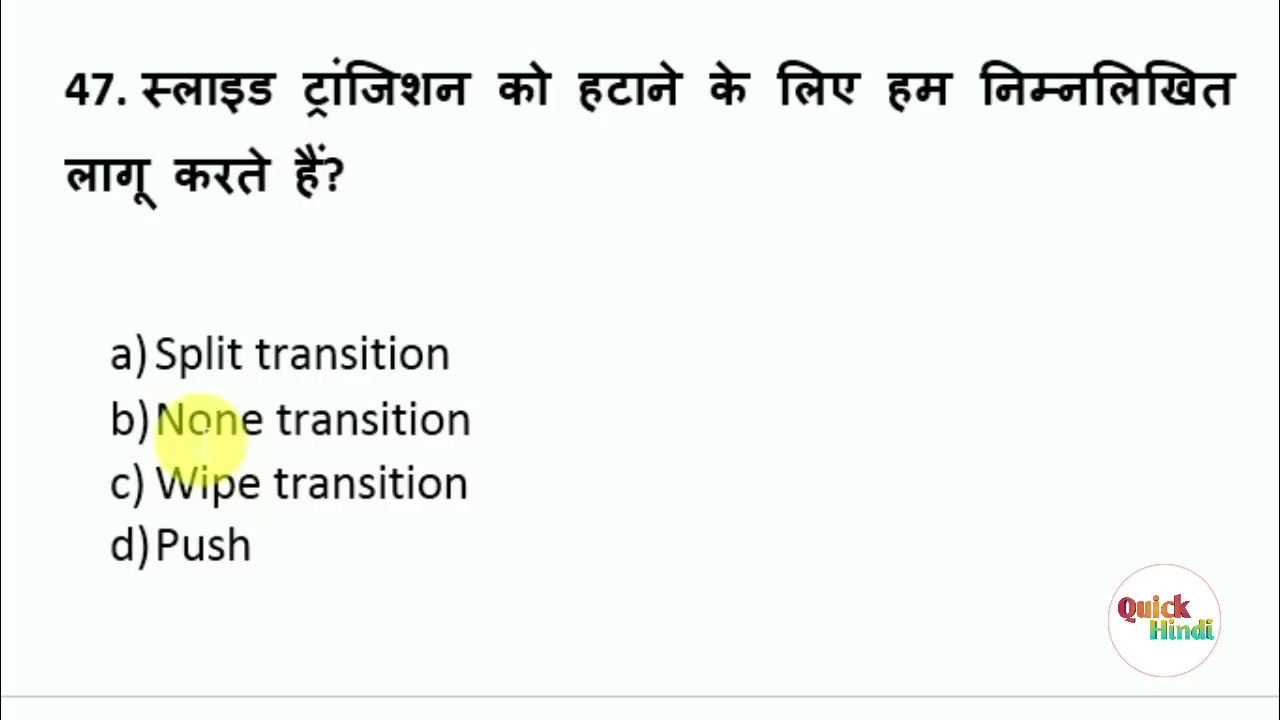
left_click_drag(158, 420, 534, 428)
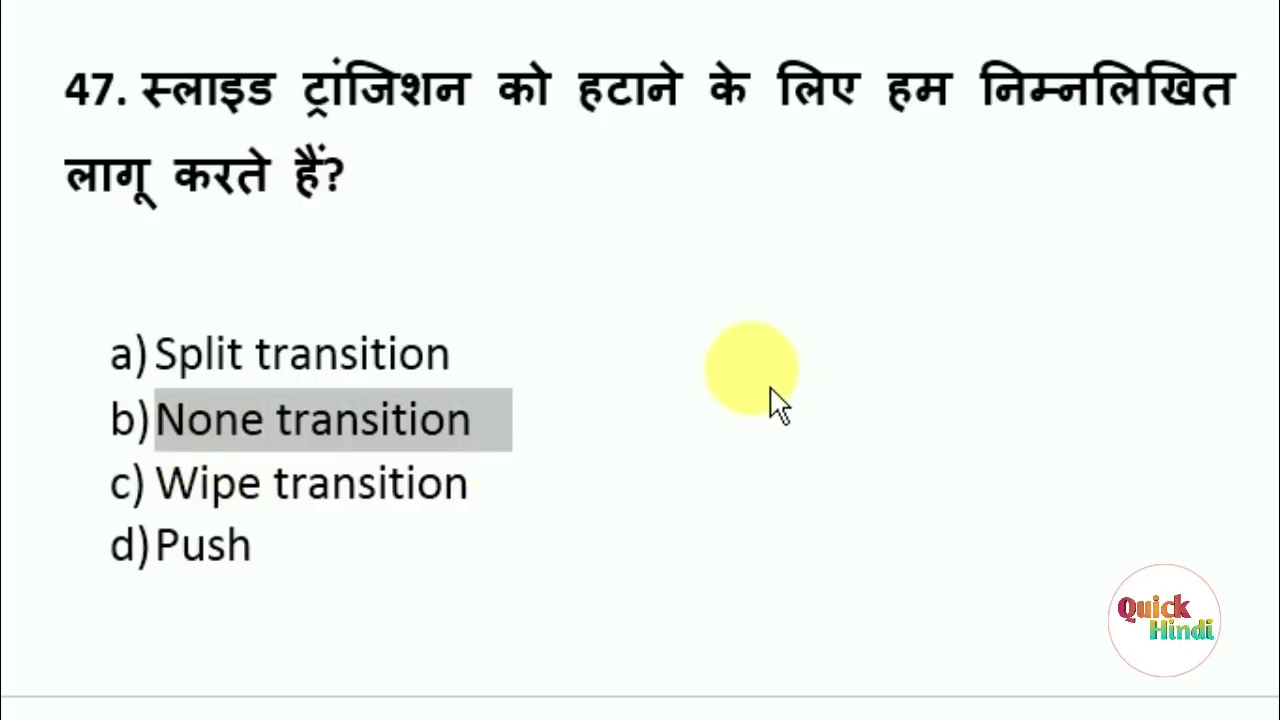
key("Right")
scroll(517, 590, "down", 5)
scroll(517, 590, "down", 6)
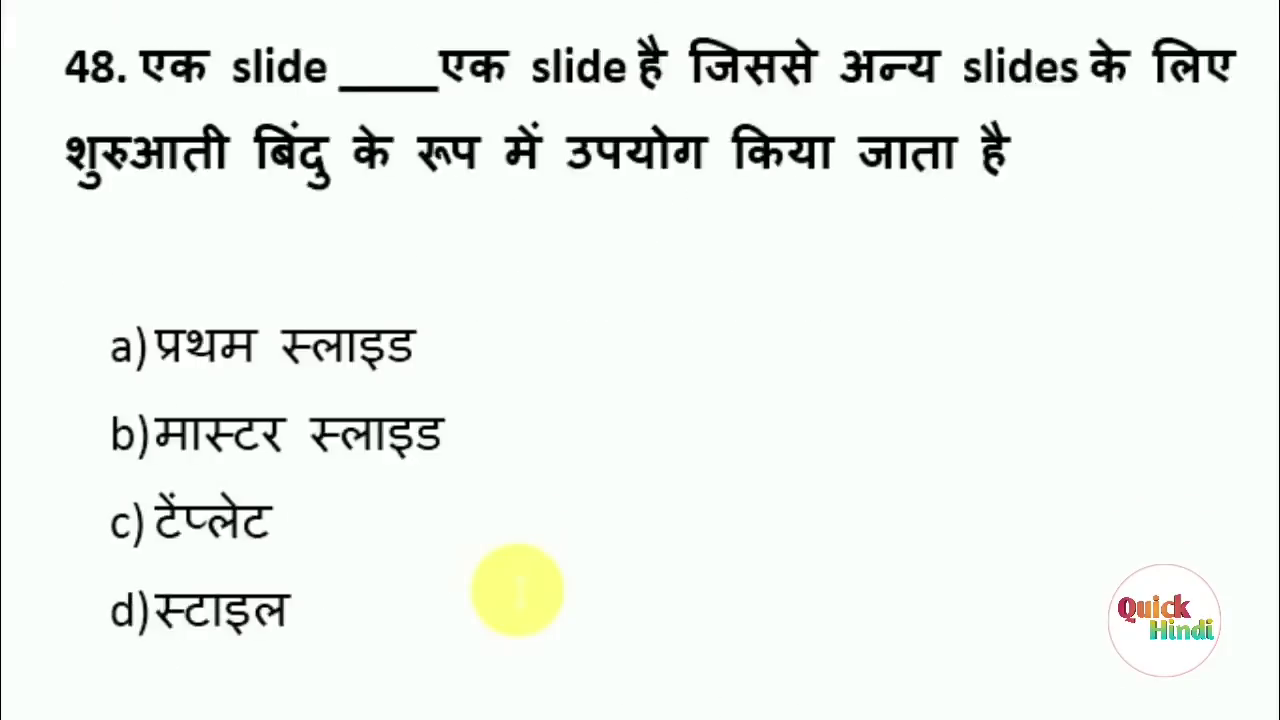
scroll(514, 586, "up", 2)
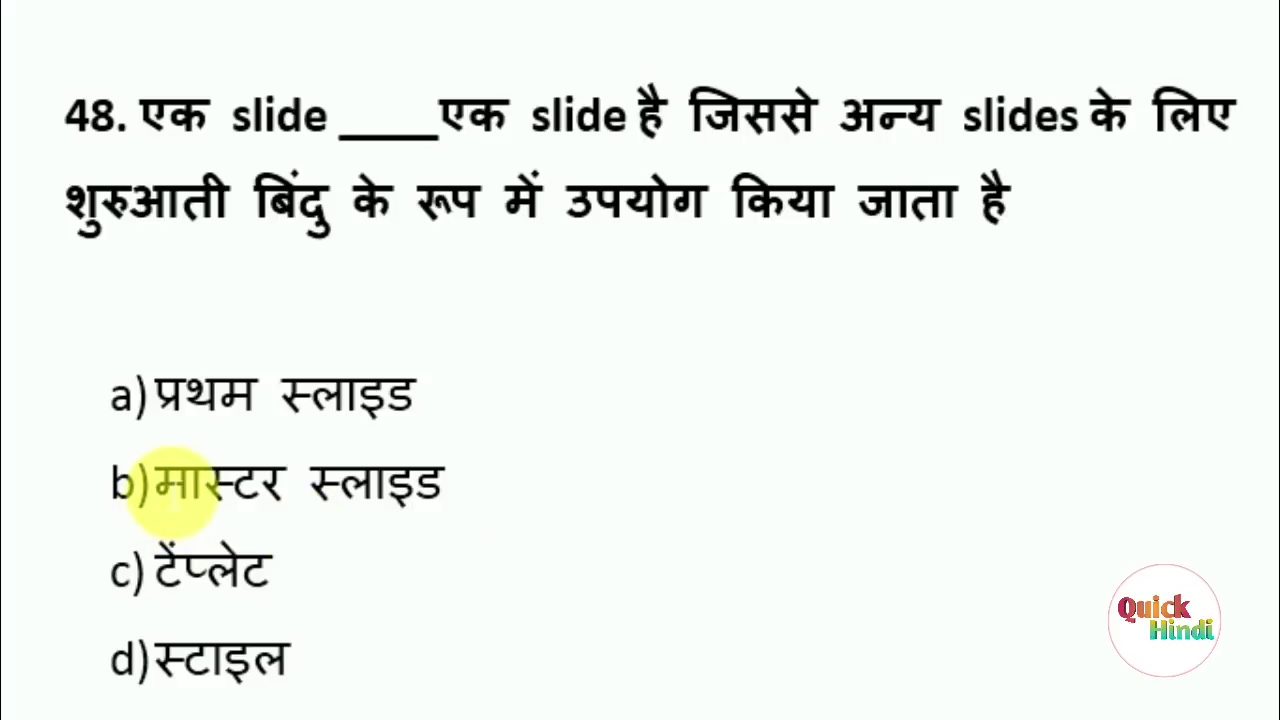
Colour option b of question 48 red.
left_click_drag(156, 480, 685, 520)
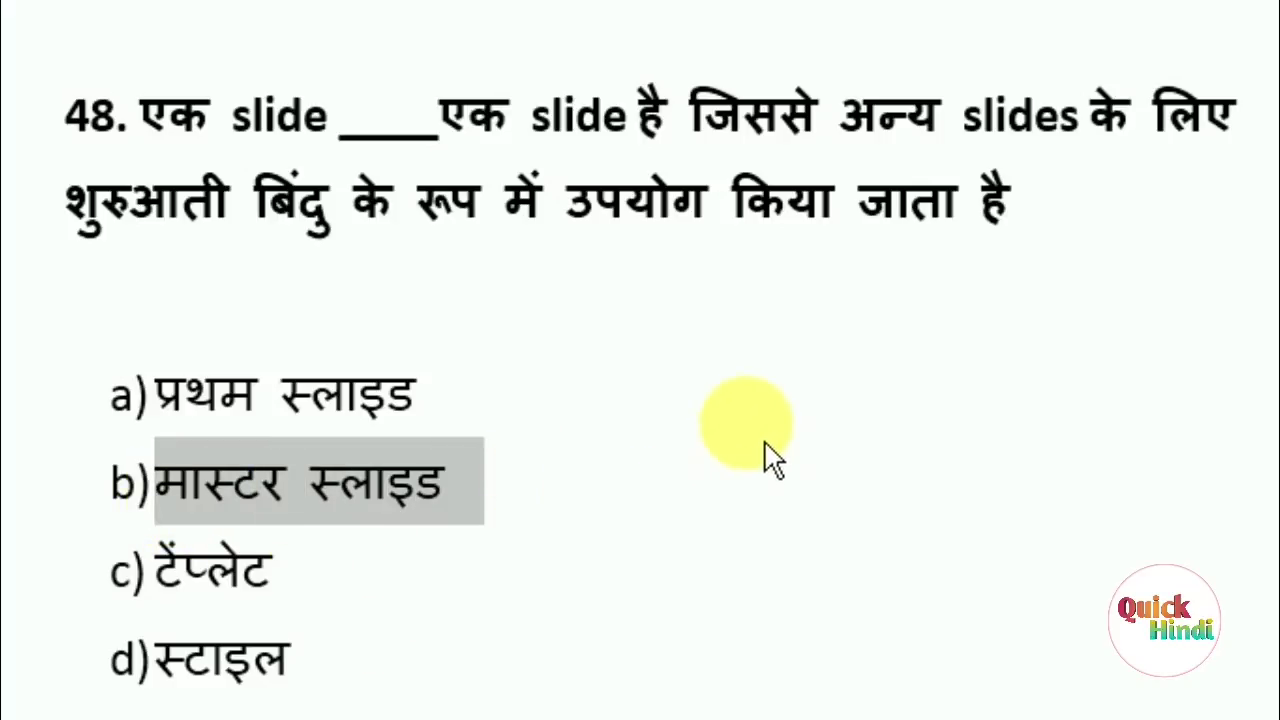
left_click(745, 415)
left_click(680, 578)
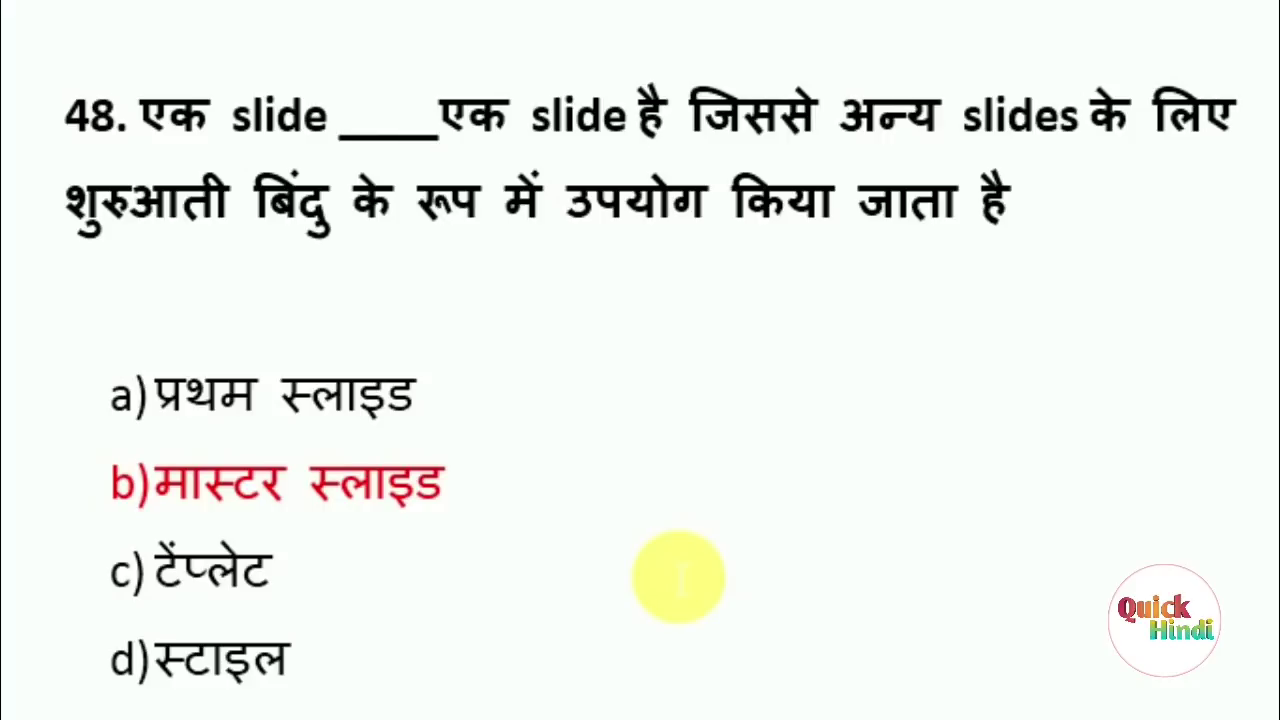
Scroll to question 49 and select its "=Hello"&"World" formula.
scroll(679, 577, "down", 5)
scroll(679, 577, "down", 5)
scroll(679, 577, "down", 1)
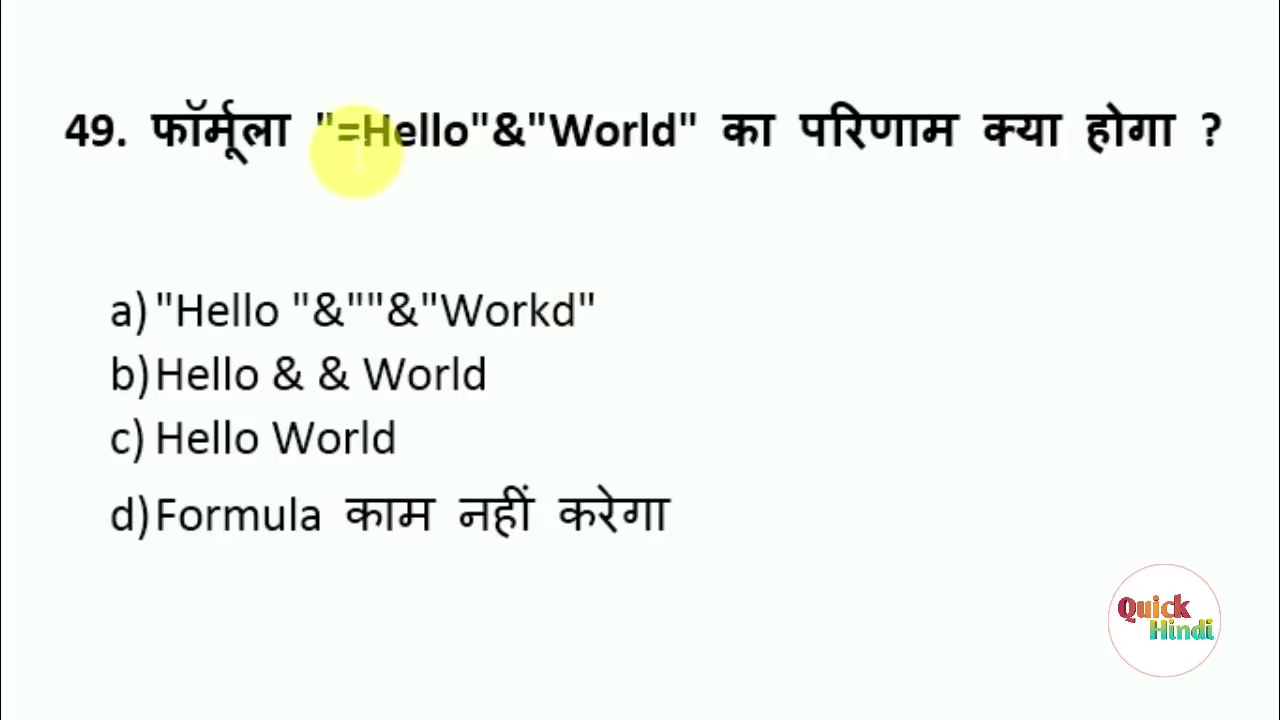
left_click_drag(318, 160, 663, 172)
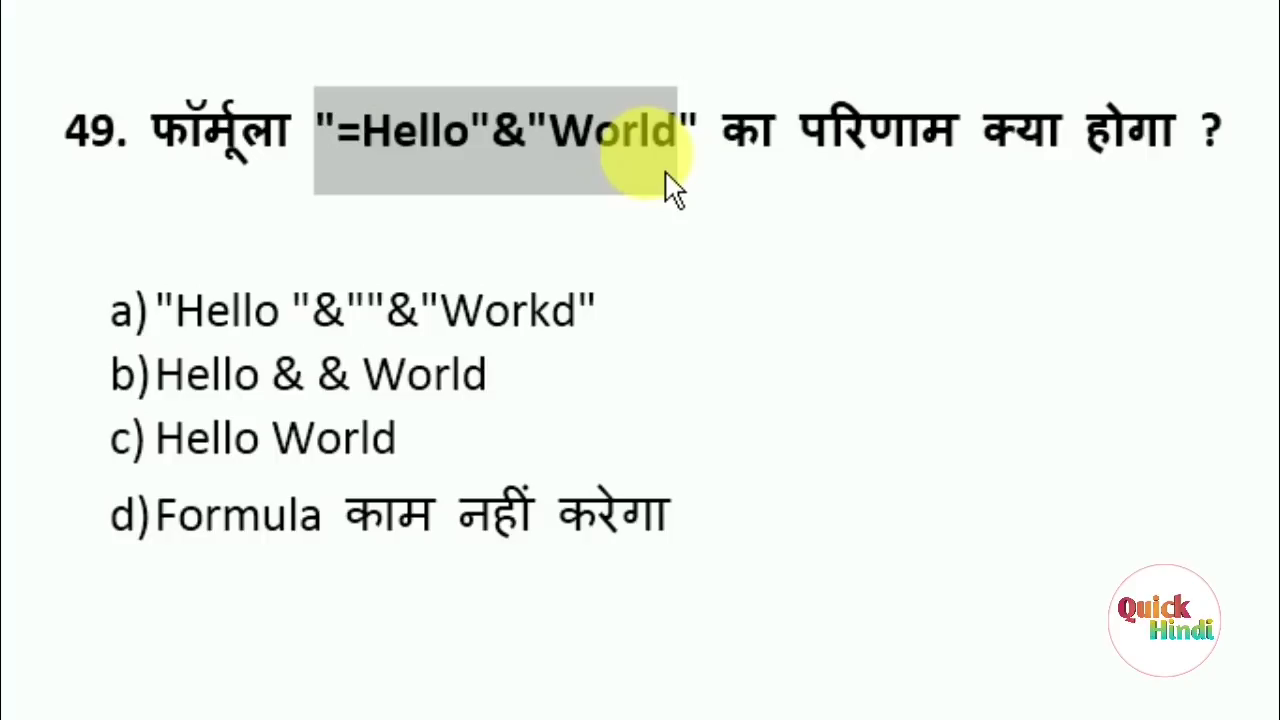
left_click(652, 140)
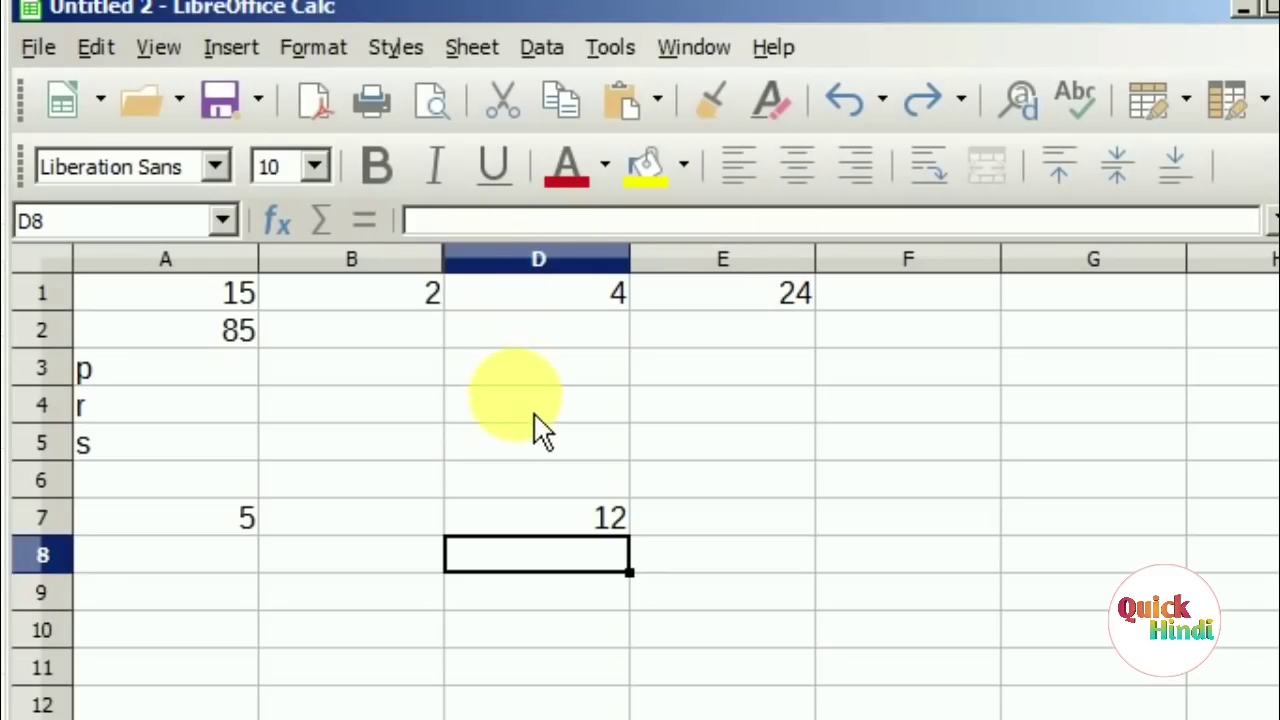
Enter =Hello"&"World in cell D4 and confirm it returns Err:509.
left_click(533, 414)
left_click(476, 222)
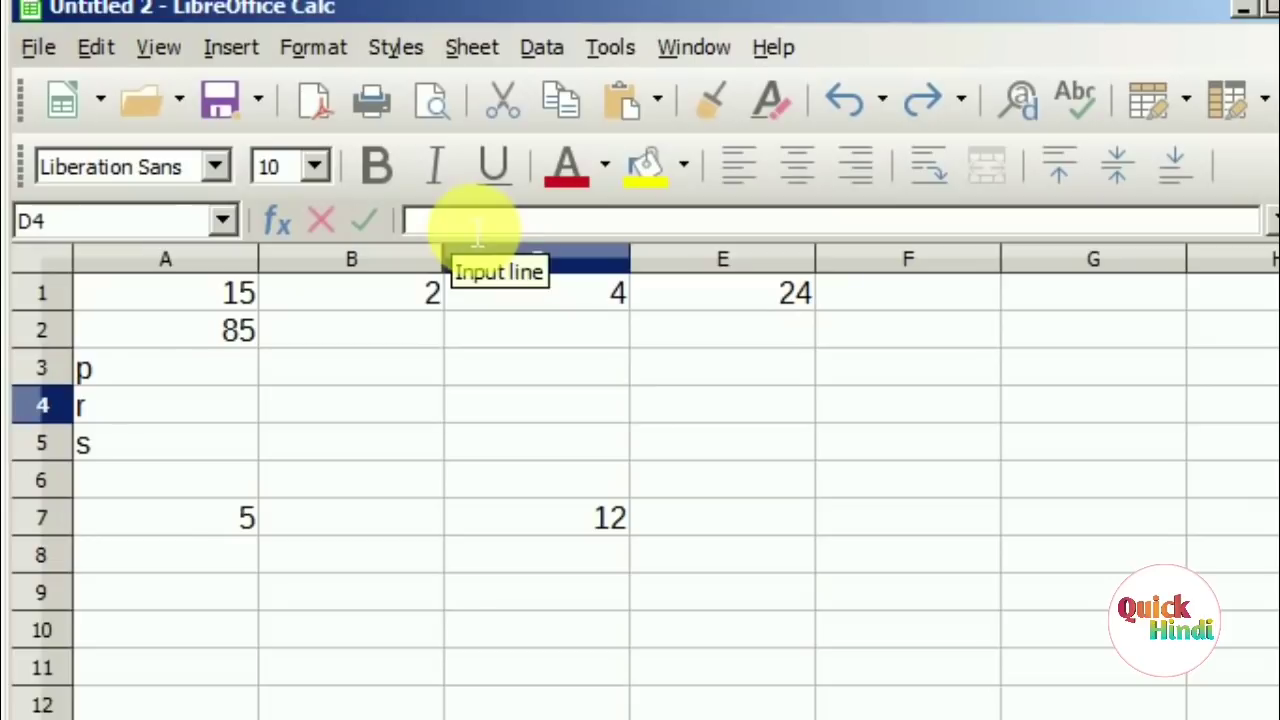
type("\"=Hello\"&\"World")
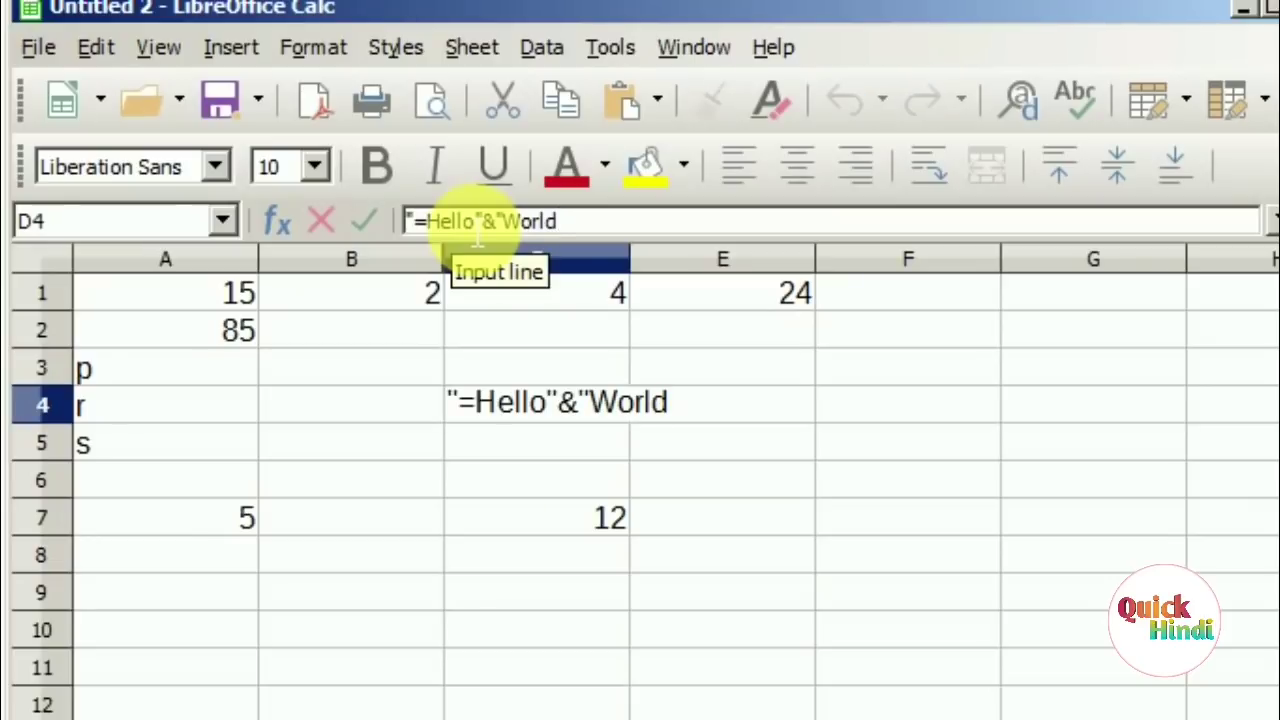
left_click(430, 221)
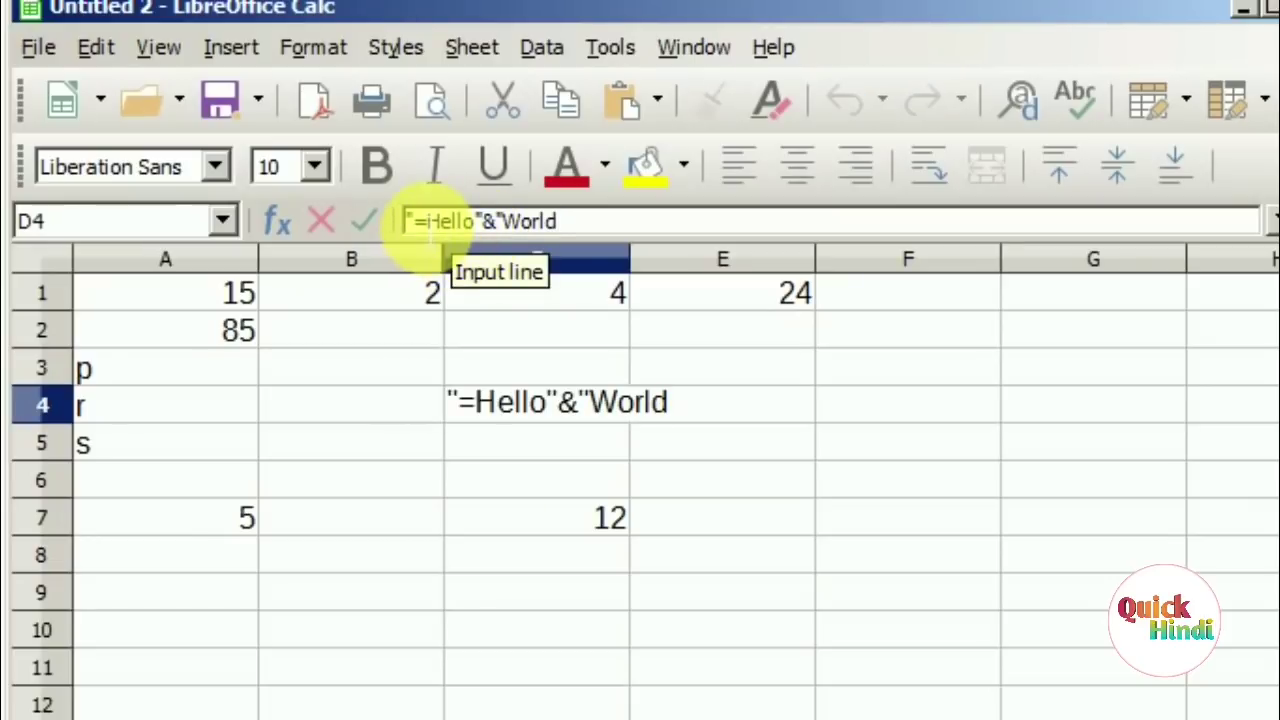
key("BackSpace")
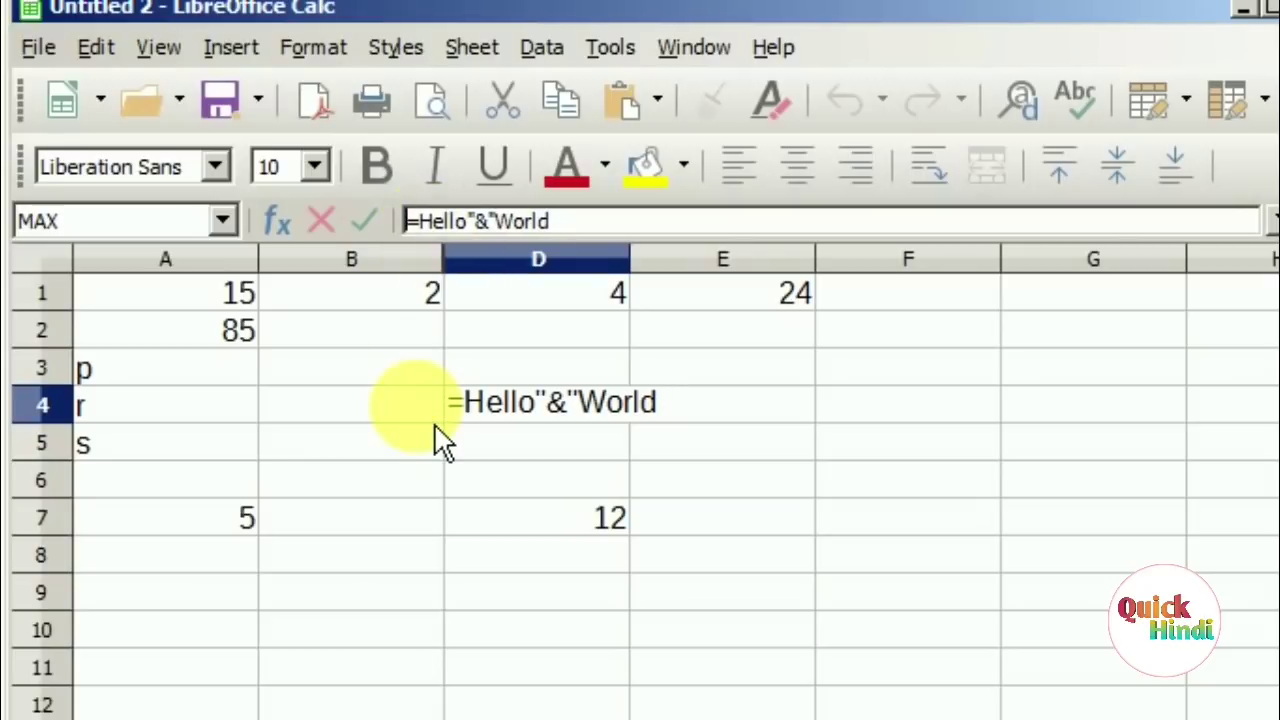
key("Return")
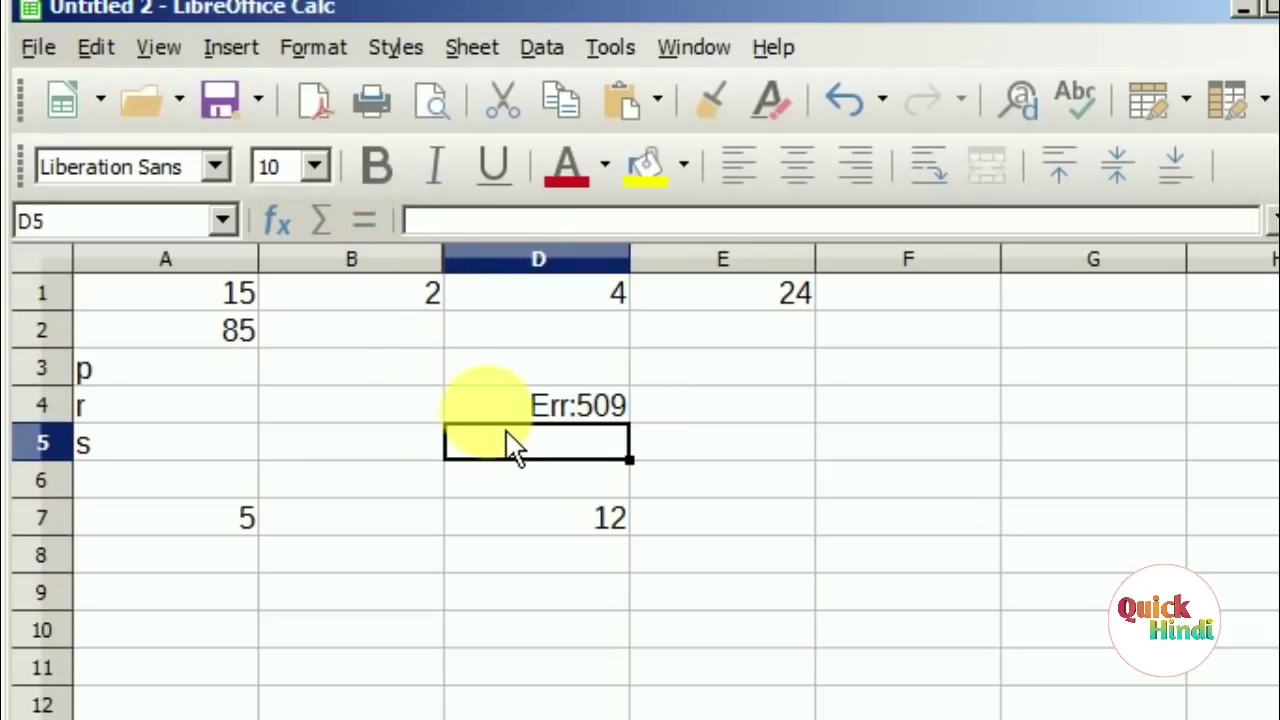
key("Up")
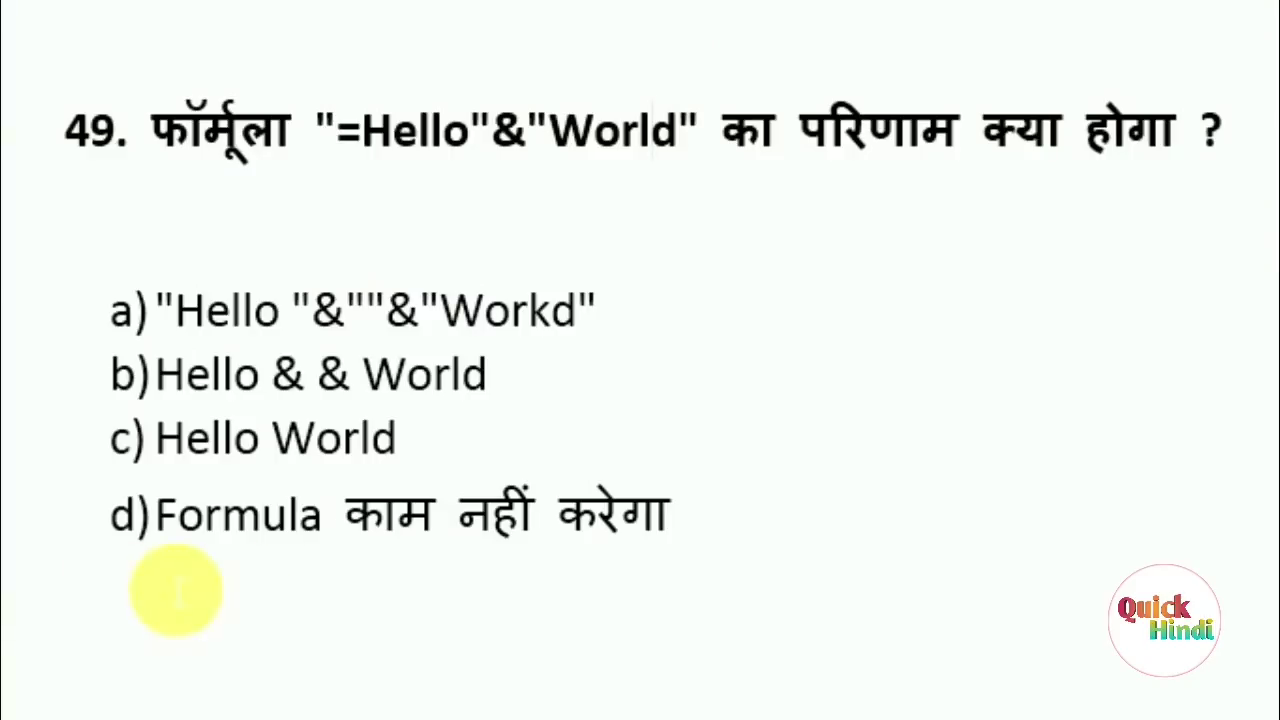
Color option d of question 49, 'Formula काम नहीं करेगा', red.
left_click(178, 540)
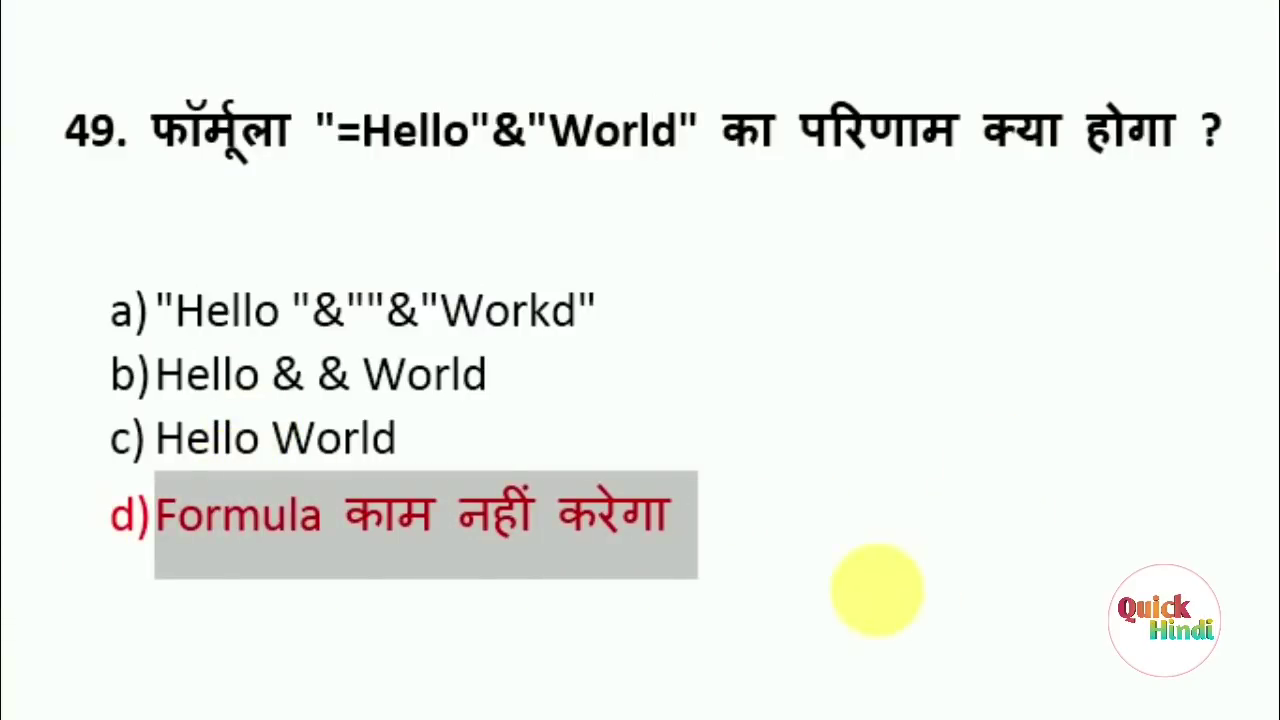
left_click(623, 571)
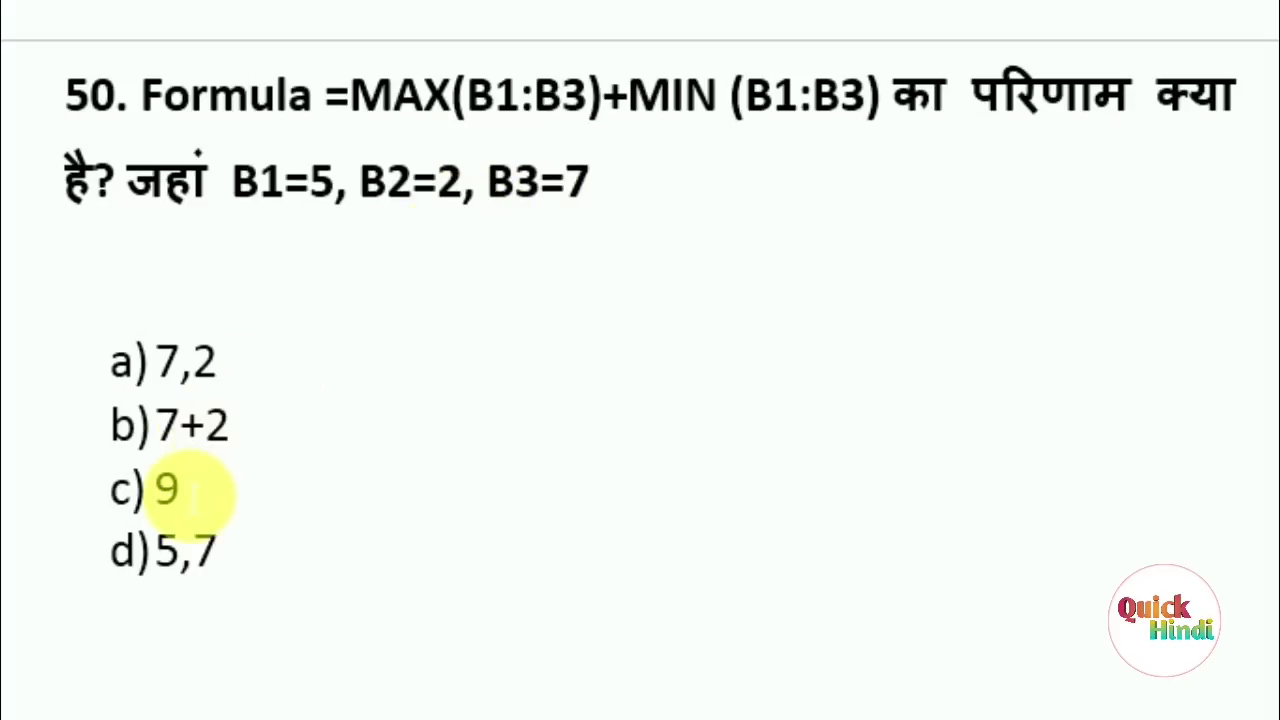
Color the answer 9 in question 50 red, then scroll to question 51.
left_click_drag(156, 490, 210, 495)
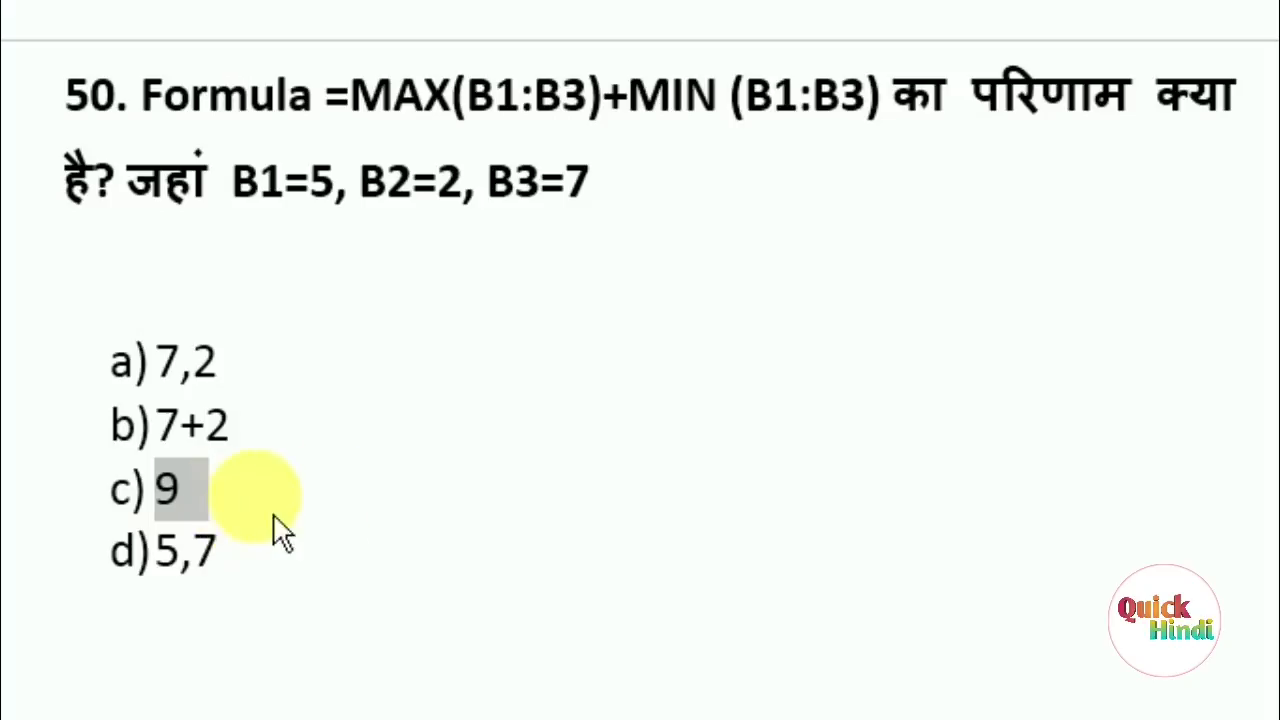
left_click(449, 478)
left_click(390, 545)
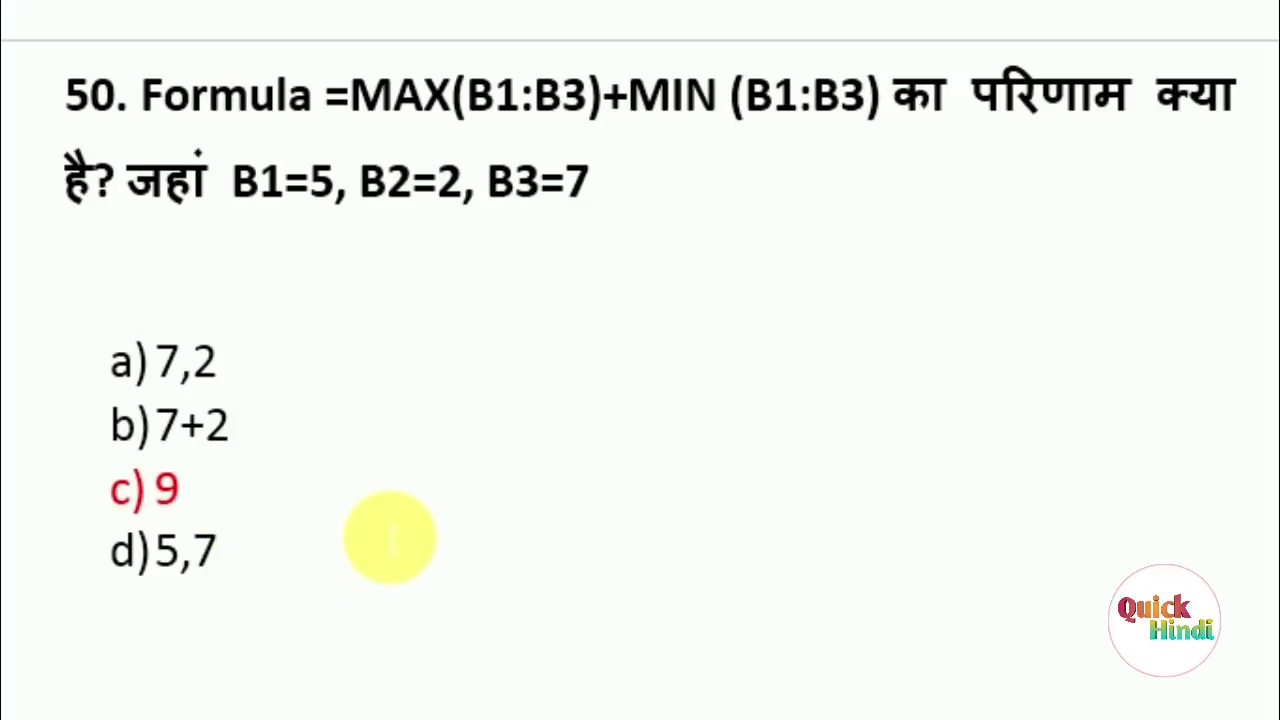
scroll(390, 545, "down", 5)
scroll(392, 553, "down", 2)
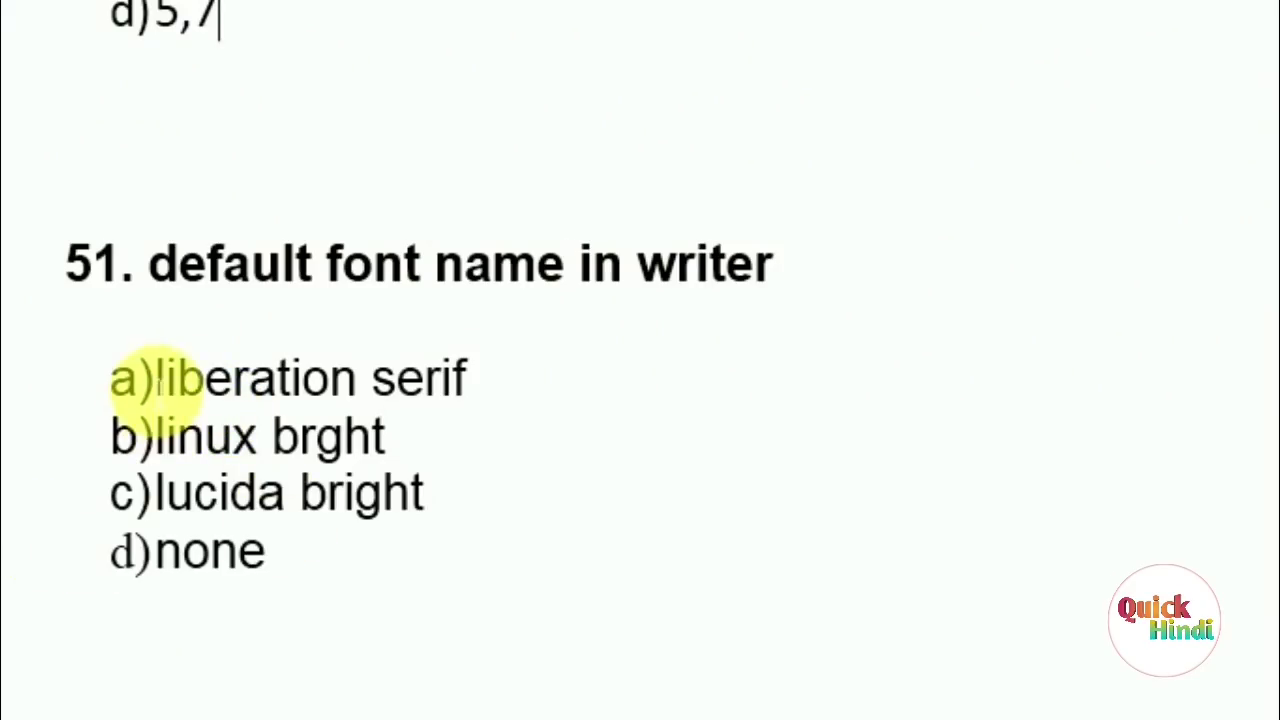
Color 'liberation serif' red for question 51, then scroll down to questions Q1 and Q2.
left_click_drag(155, 380, 512, 388)
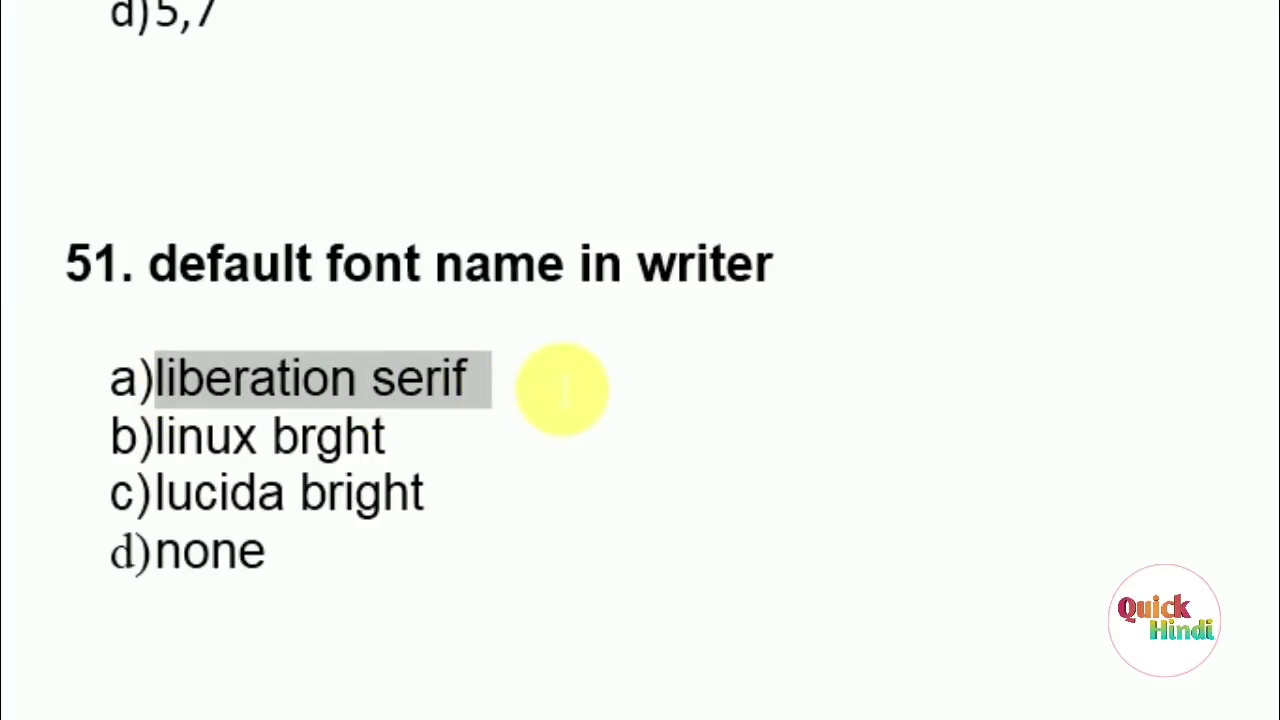
left_click(672, 510)
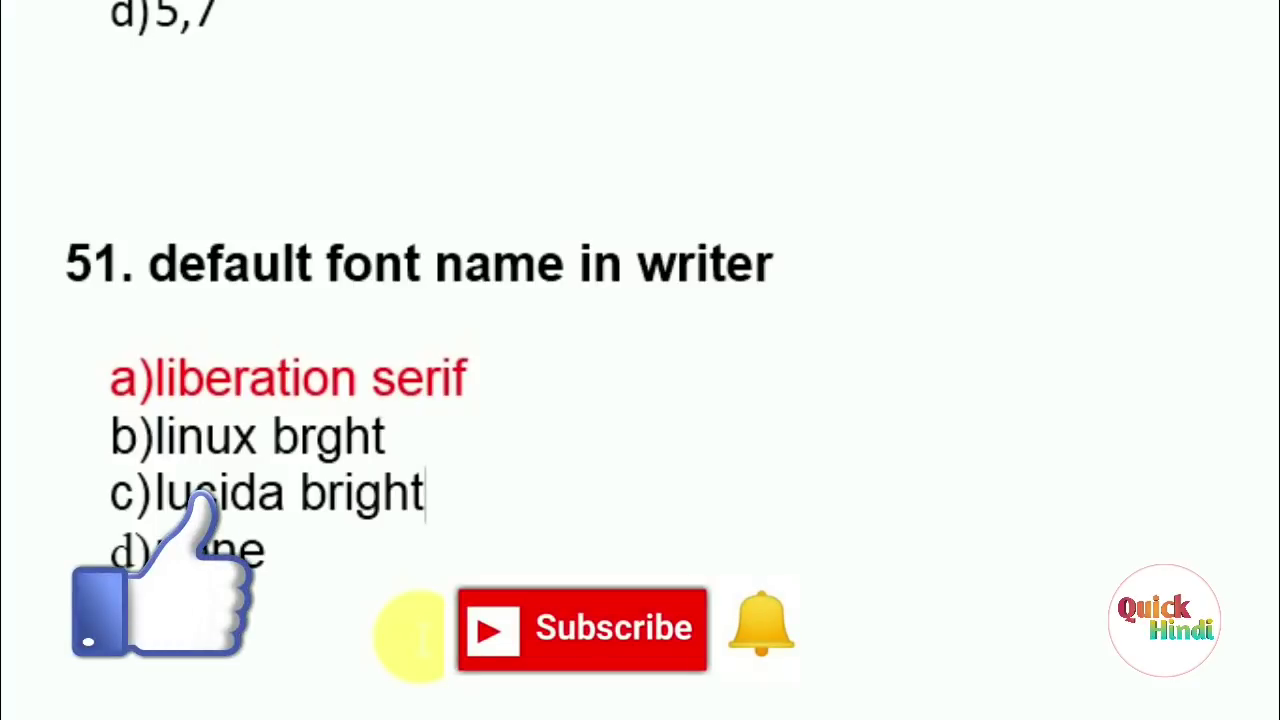
scroll(410, 638, "down", 5)
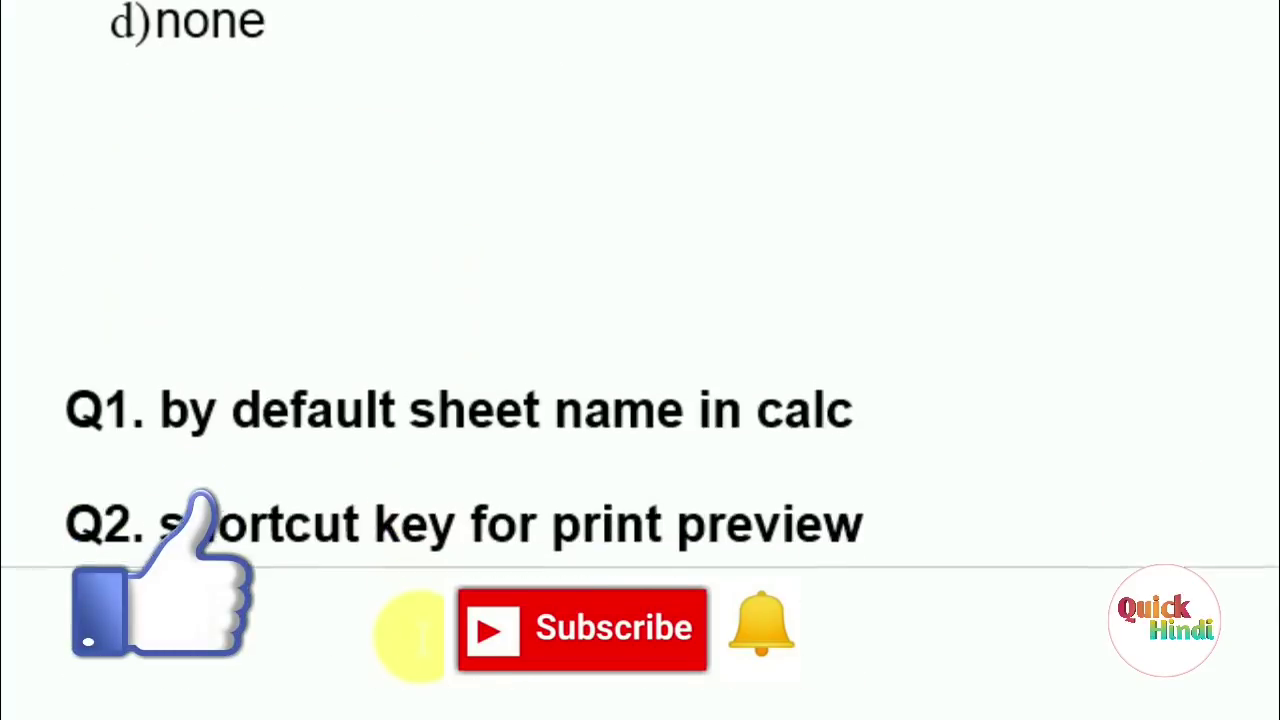
scroll(410, 638, "down", 2)
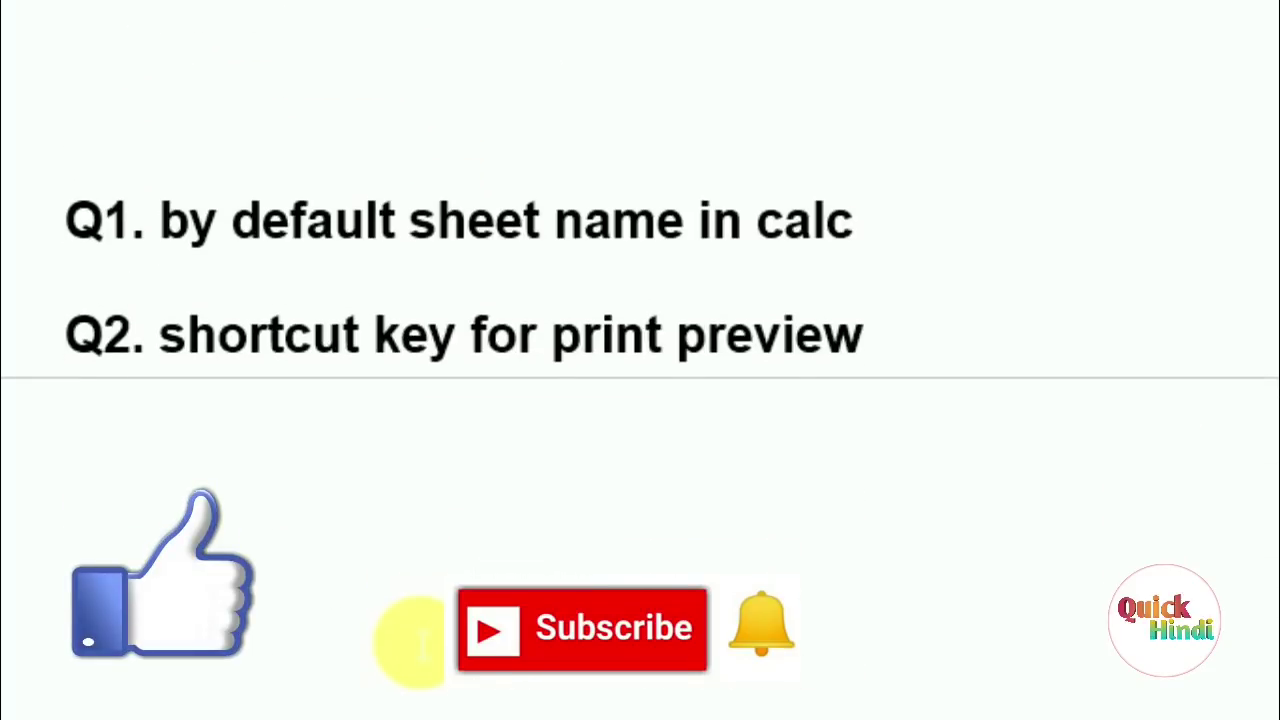